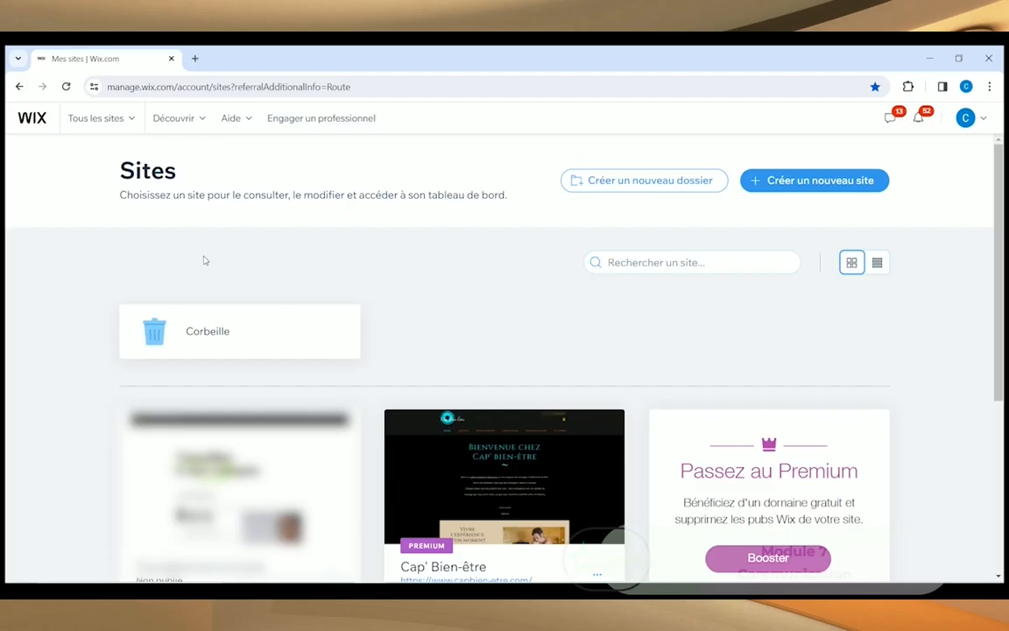
# Step: Begin a new site from the Sites dashboard with 'Créer un nouveau site'
pyautogui.click(799, 187)
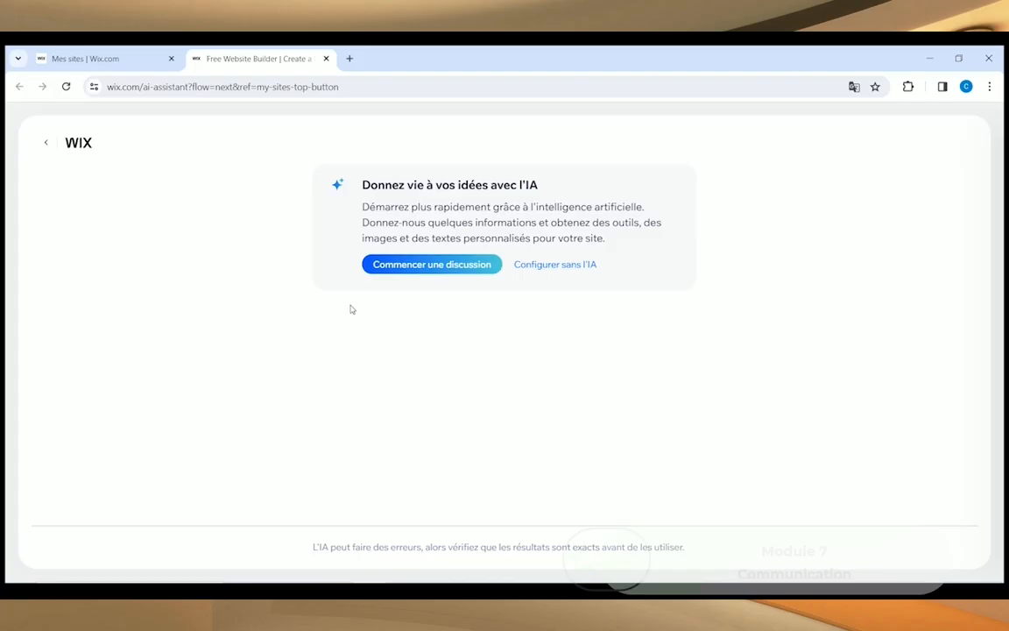
# Step: Set up without AI, searching 'Massage bien-être' and choosing Centre de bien-être as the site type
pyautogui.click(575, 268)
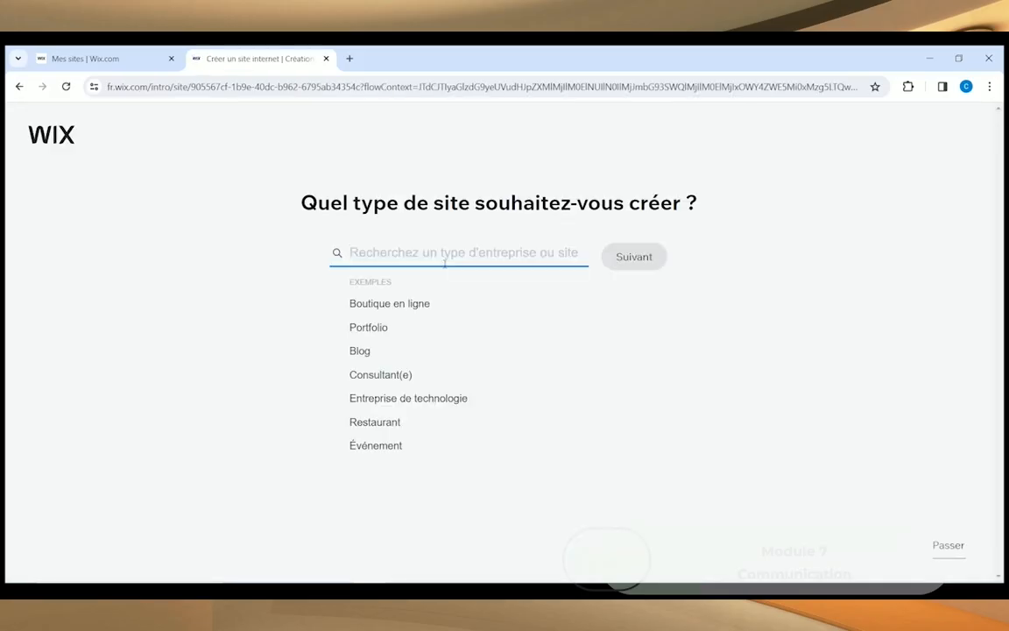
pyautogui.write('Massage ')
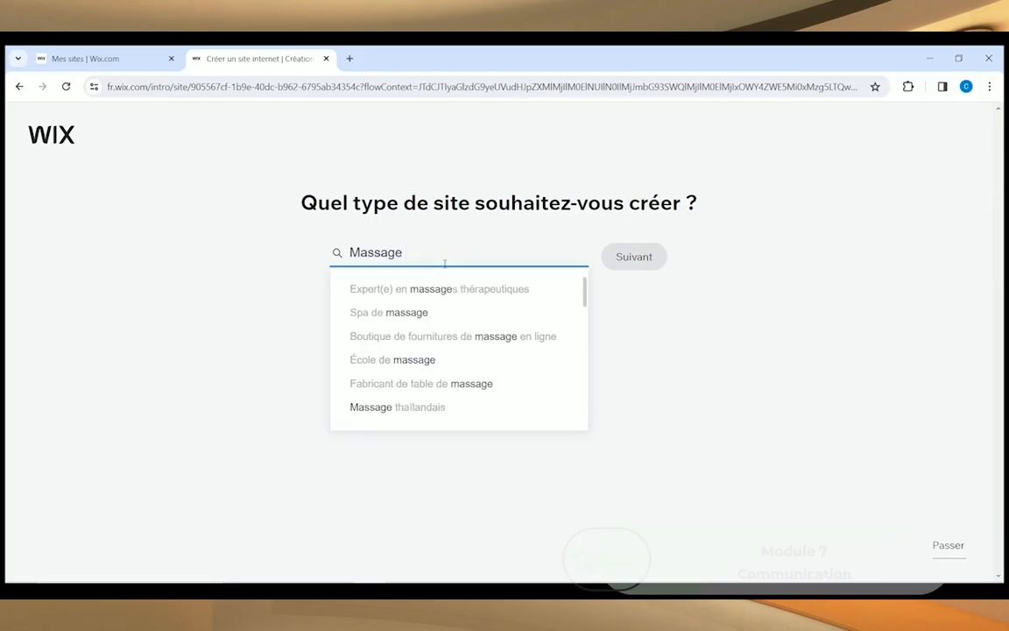
pyautogui.write('bien-être')
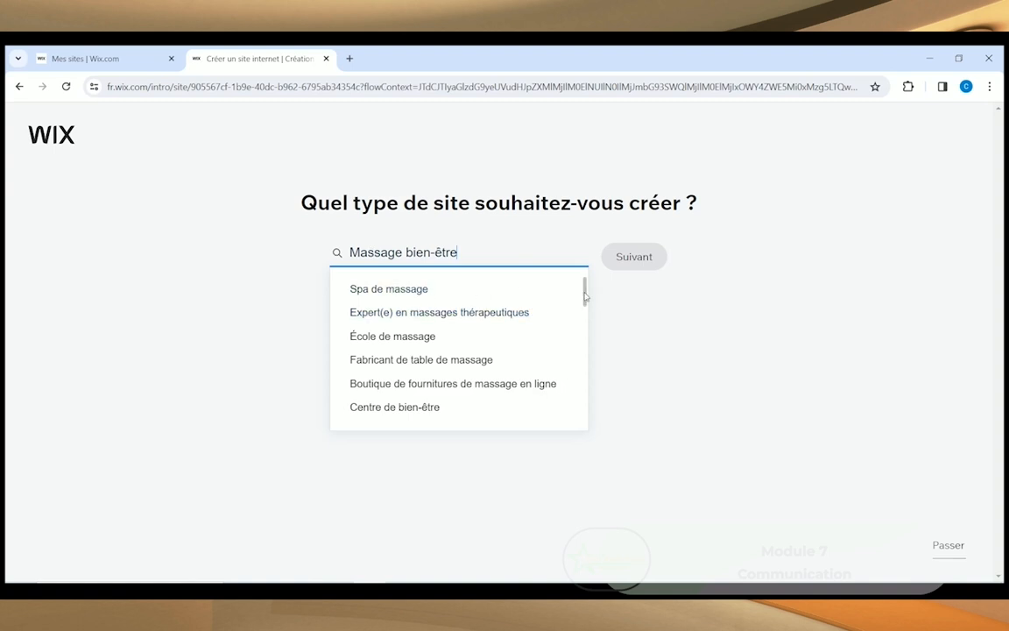
pyautogui.moveTo(586, 288)
pyautogui.mouseDown()
pyautogui.moveTo(576, 387)
pyautogui.moveTo(587, 286)
pyautogui.mouseUp()
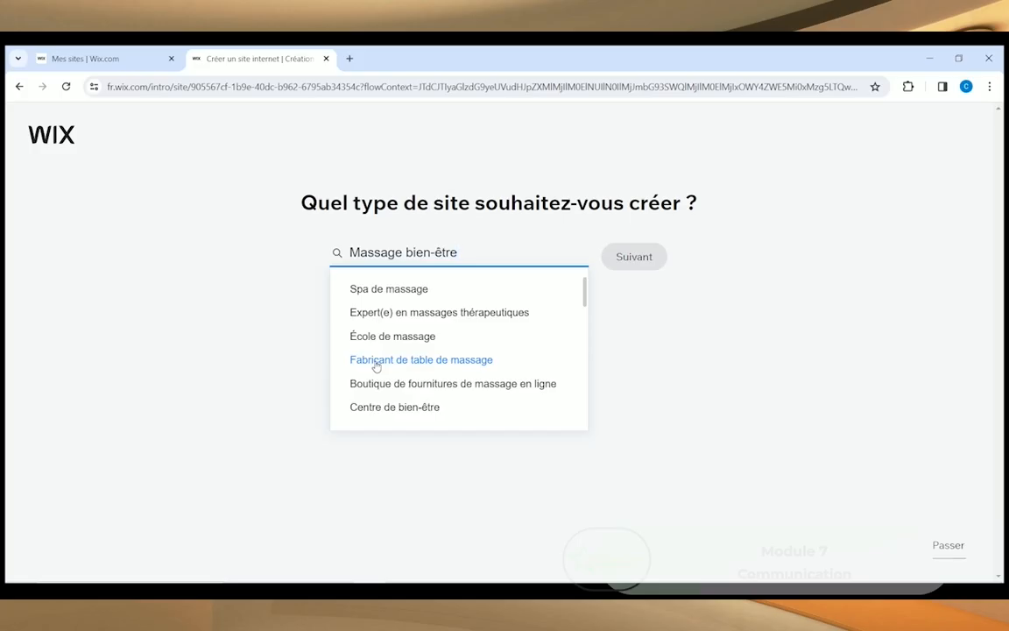
pyautogui.scroll(-1, 375, 366)
pyautogui.scroll(-1, 377, 359)
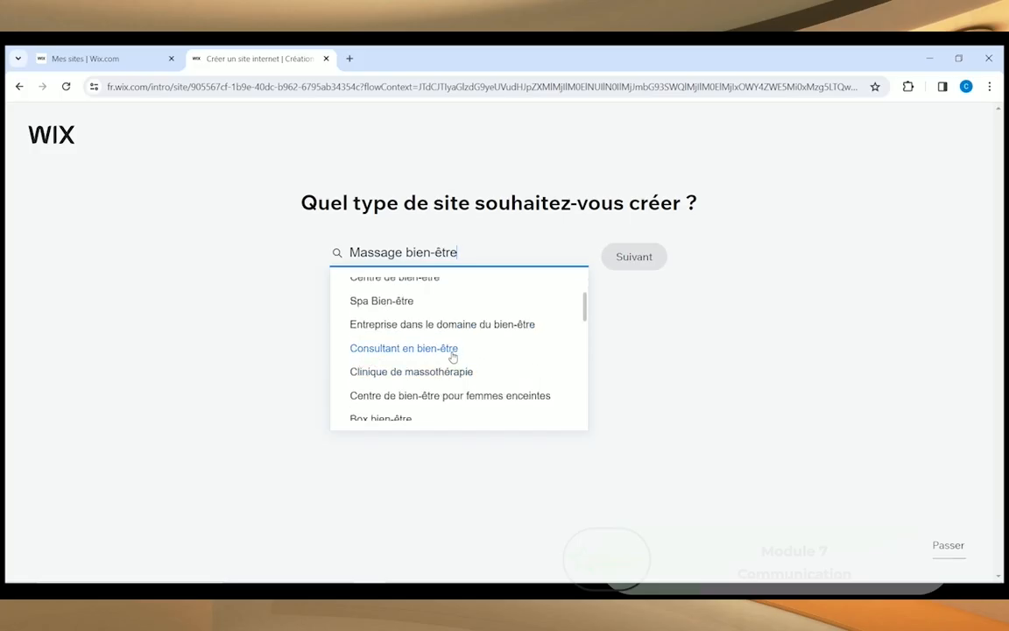
pyautogui.scroll(1, 368, 405)
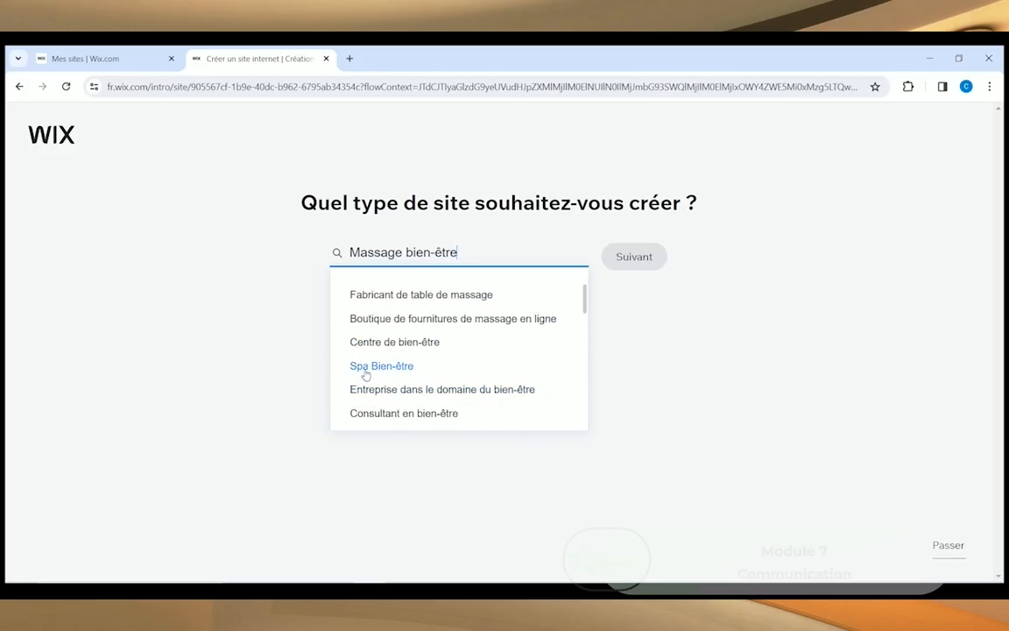
pyautogui.click(382, 342)
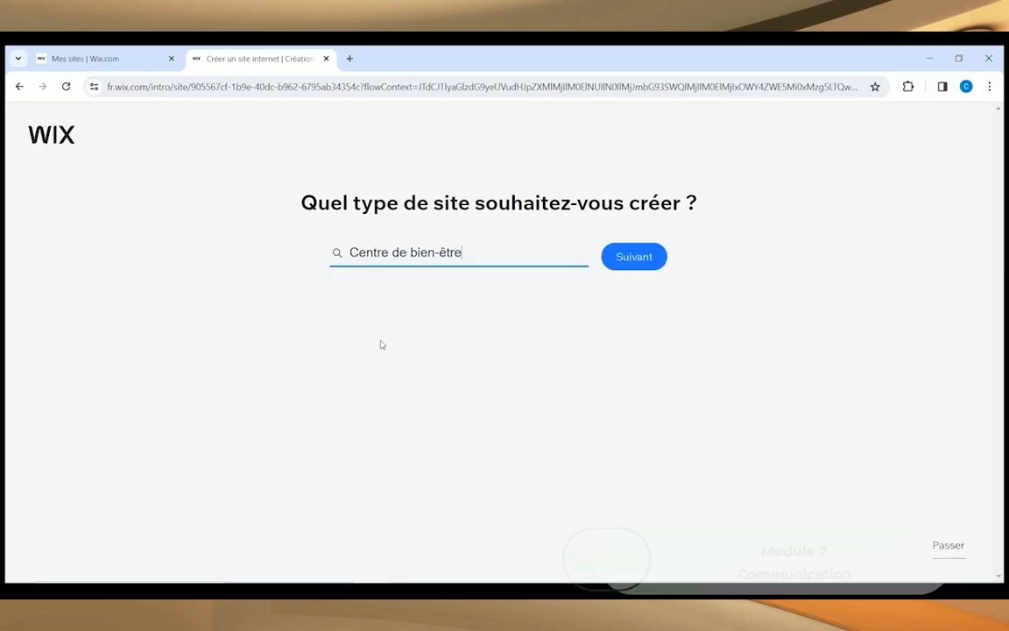
pyautogui.click(618, 257)
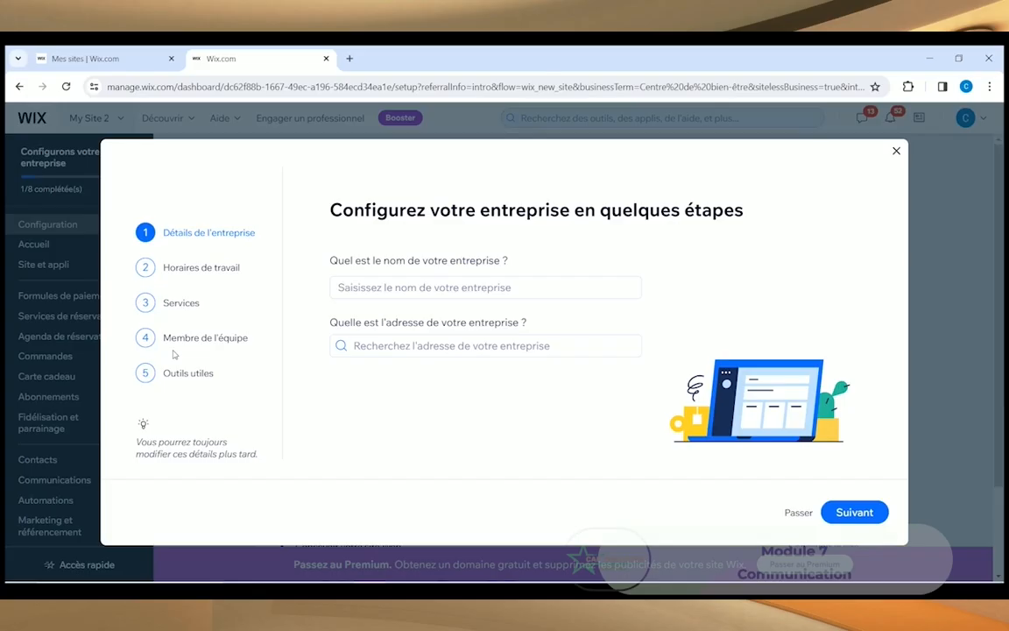
# Step: Enter 'Un temps pour soi' as business name and Bouloc, France as address, then continue
pyautogui.click(365, 293)
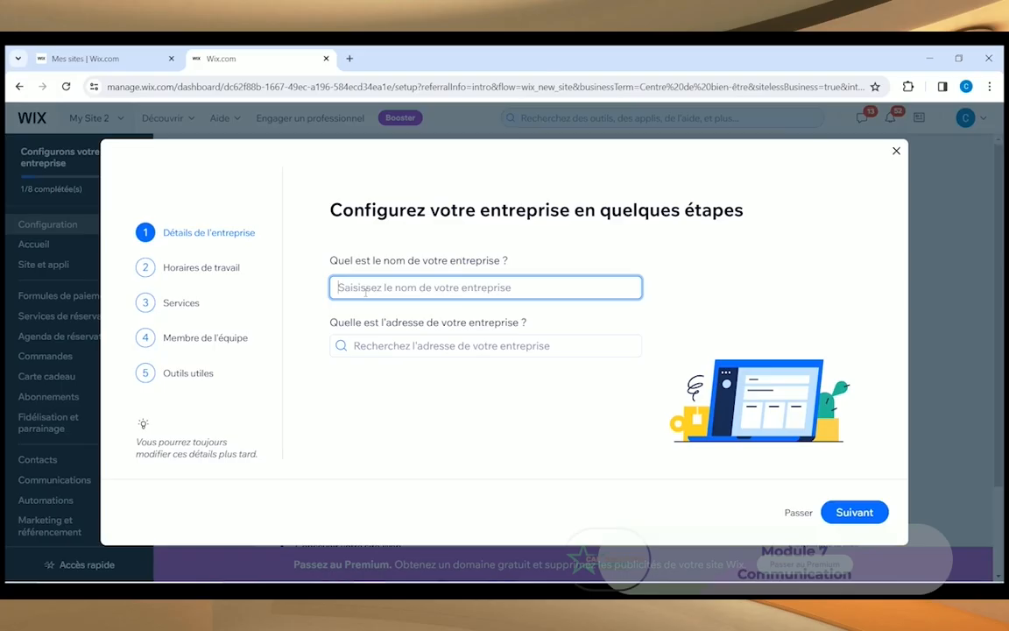
pyautogui.write('Un')
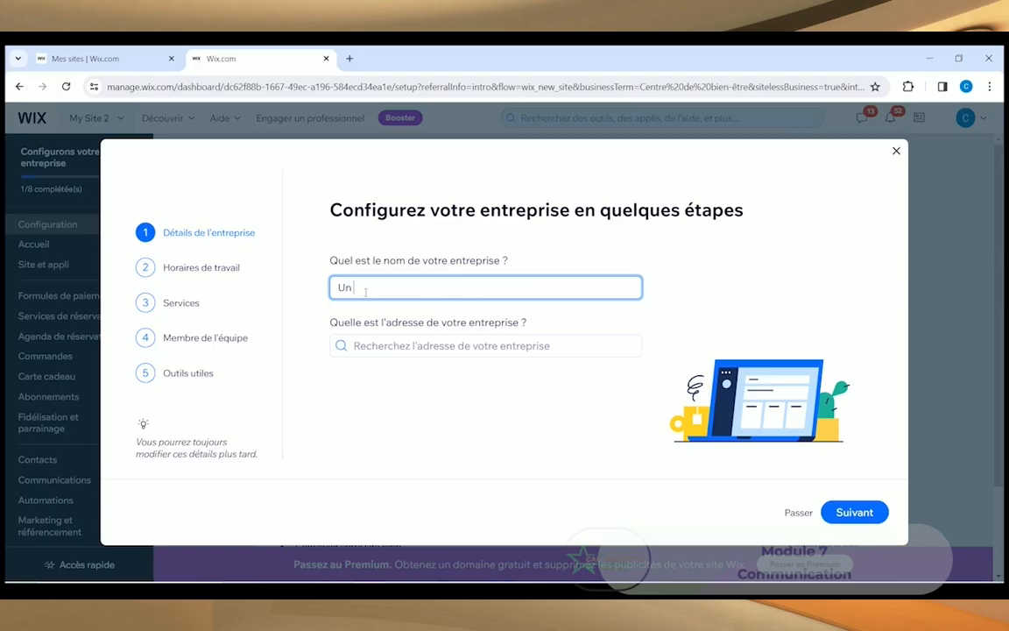
pyautogui.write(' temps pour soi')
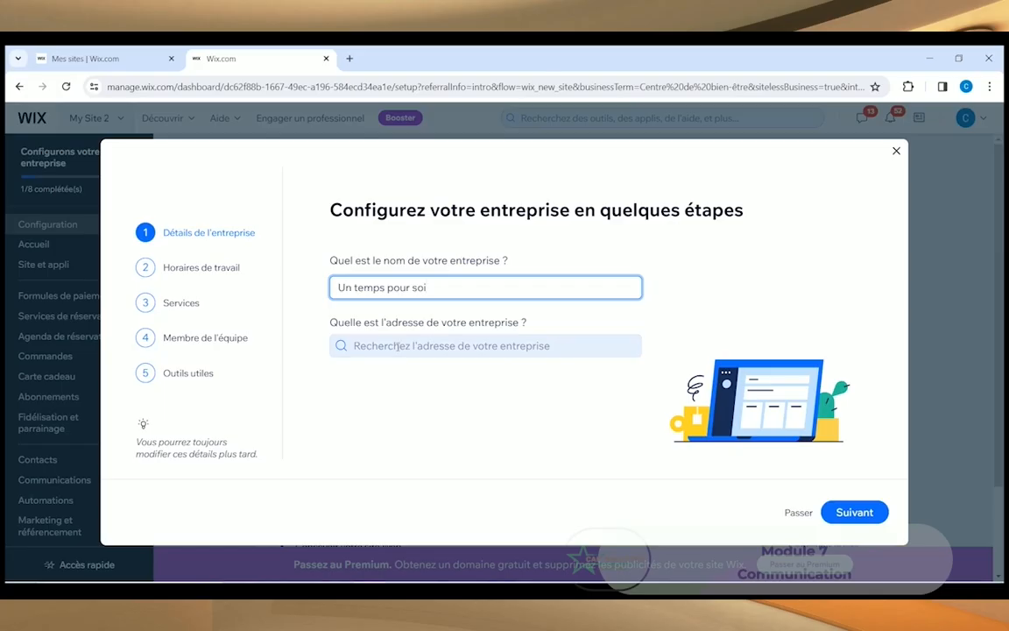
pyautogui.click(398, 346)
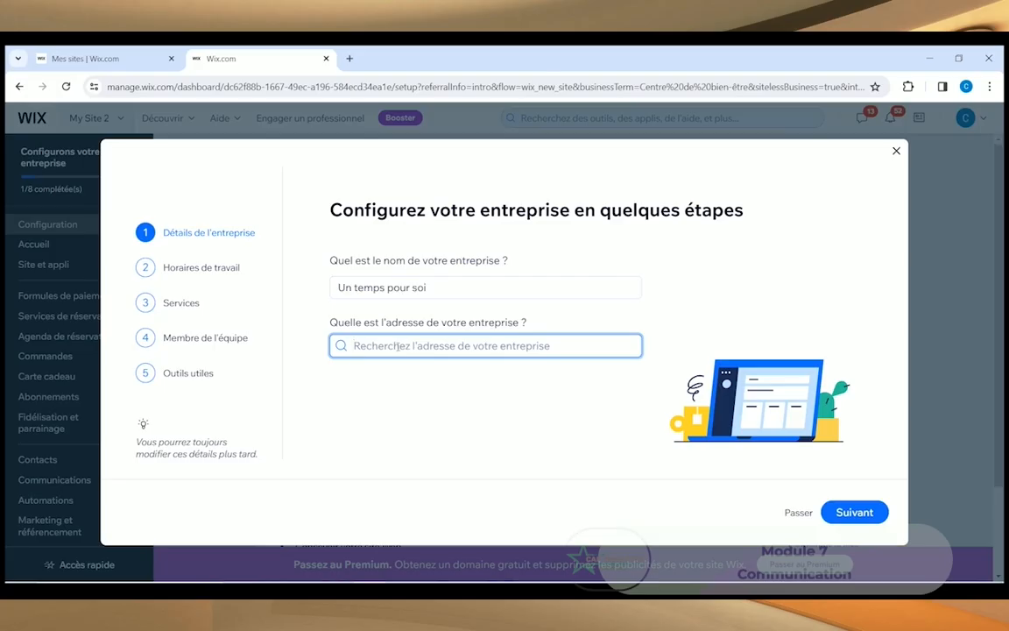
pyautogui.write('bouloc')
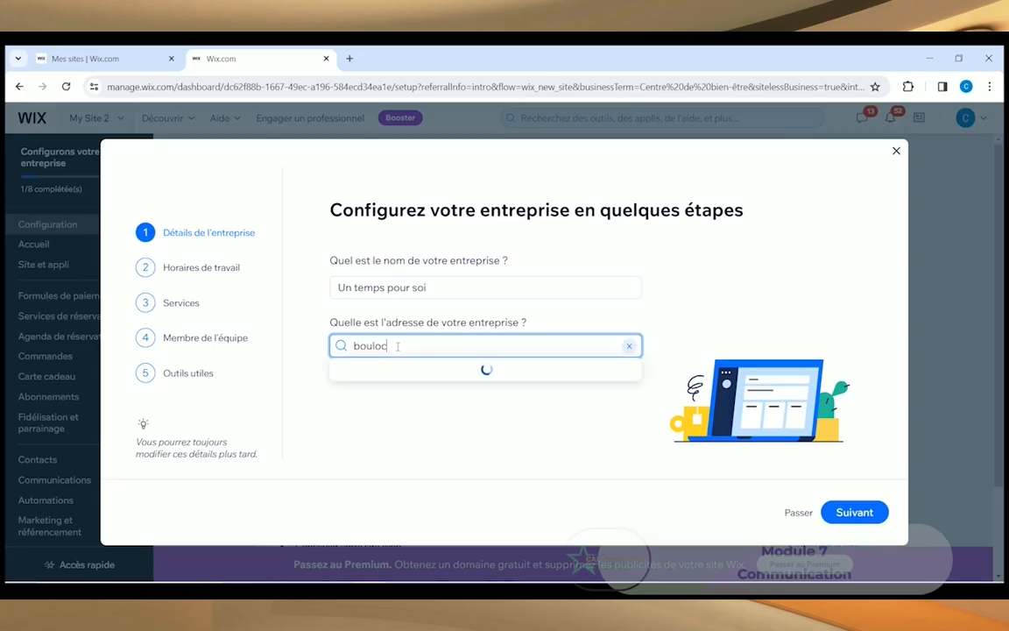
pyautogui.click(393, 371)
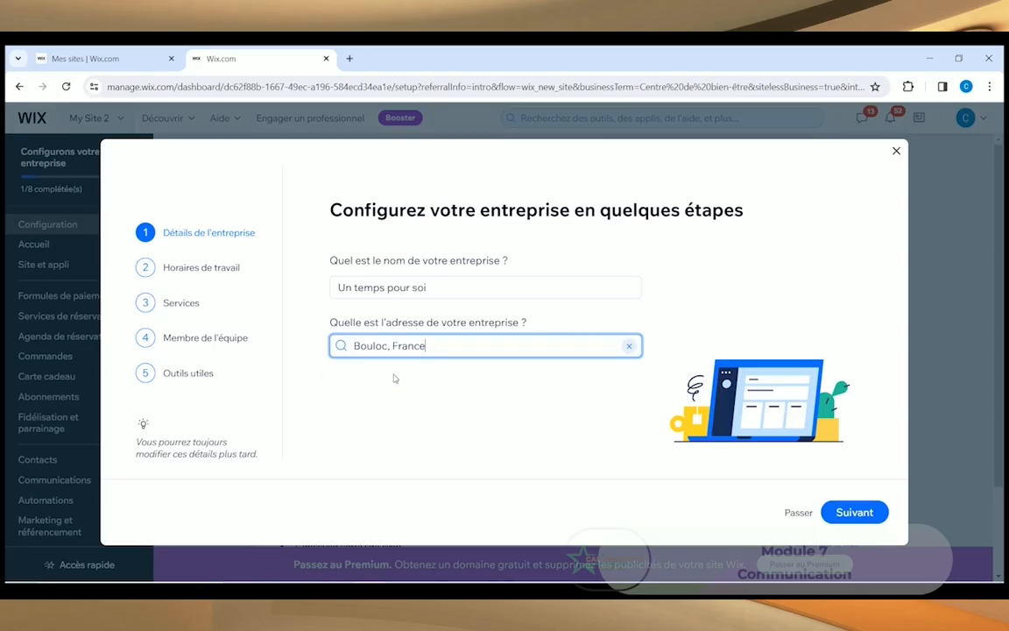
pyautogui.press('Return')
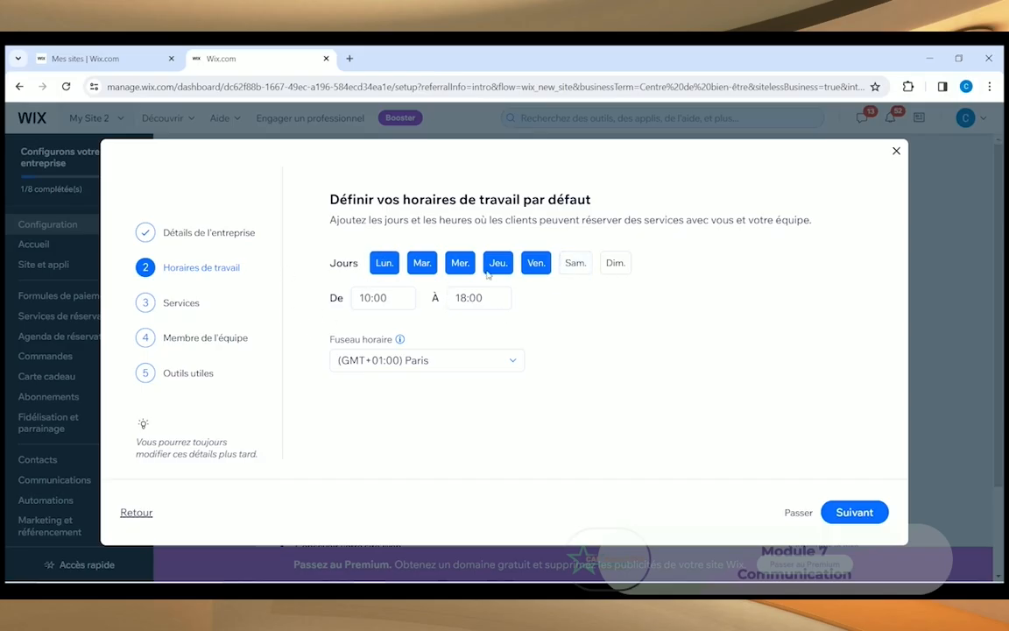
# Step: Enable Saturday ('Sam.') as a working day and continue to services
pyautogui.click(583, 267)
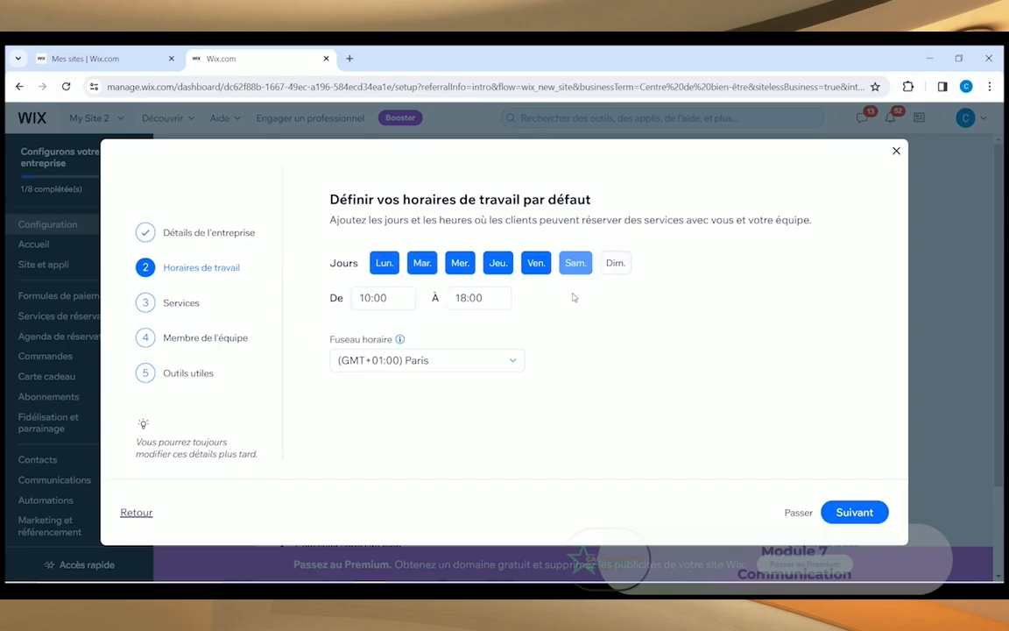
pyautogui.click(840, 514)
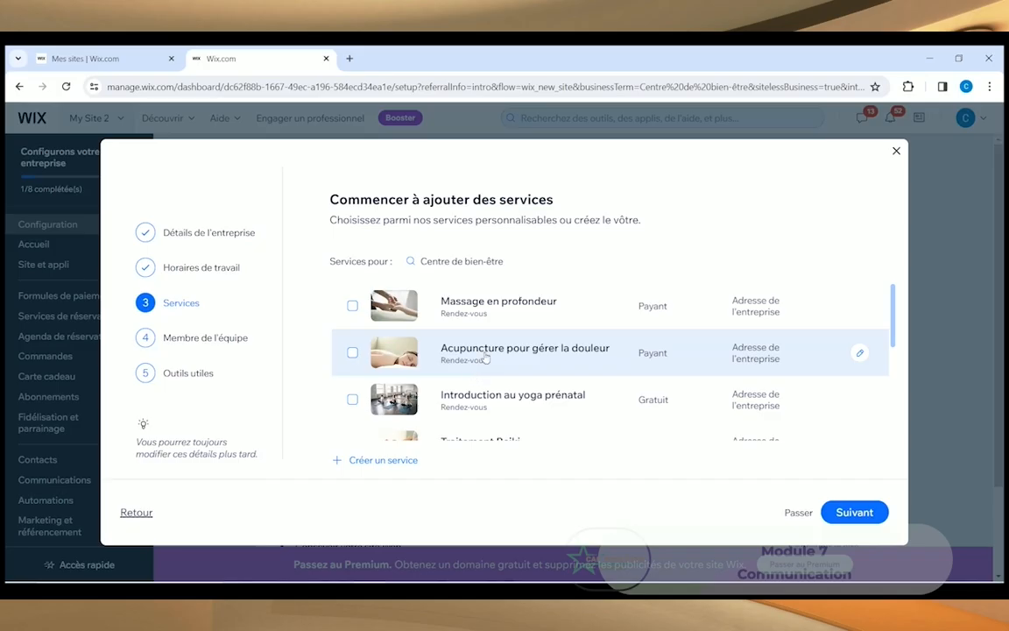
# Step: Select the Massage en profondeur and Acupuncture pour gérer la douleur services
pyautogui.click(353, 306)
pyautogui.scroll(-3, 468, 369)
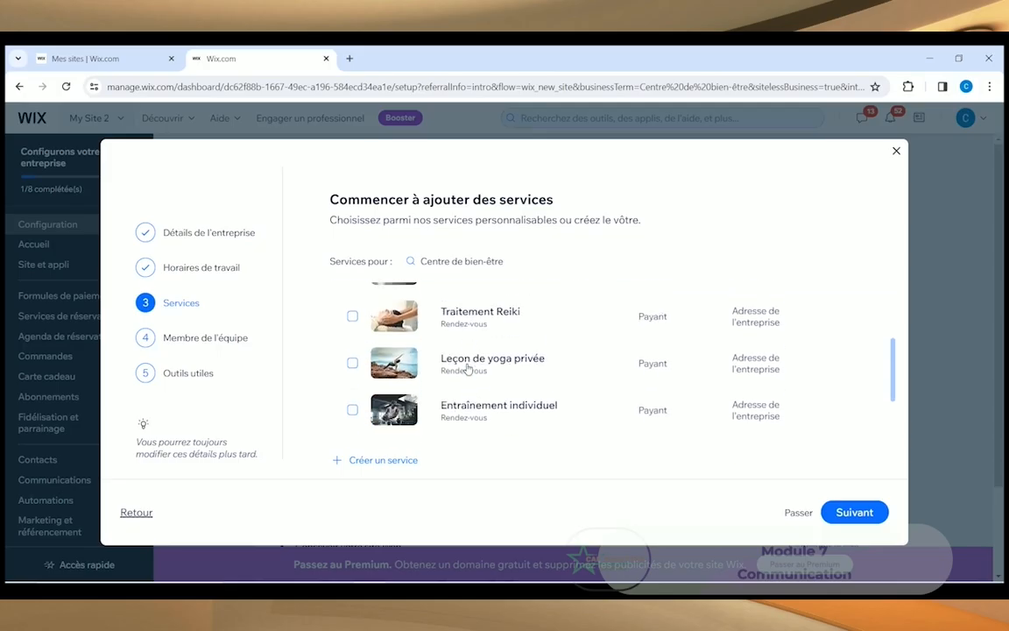
pyautogui.scroll(-2, 468, 369)
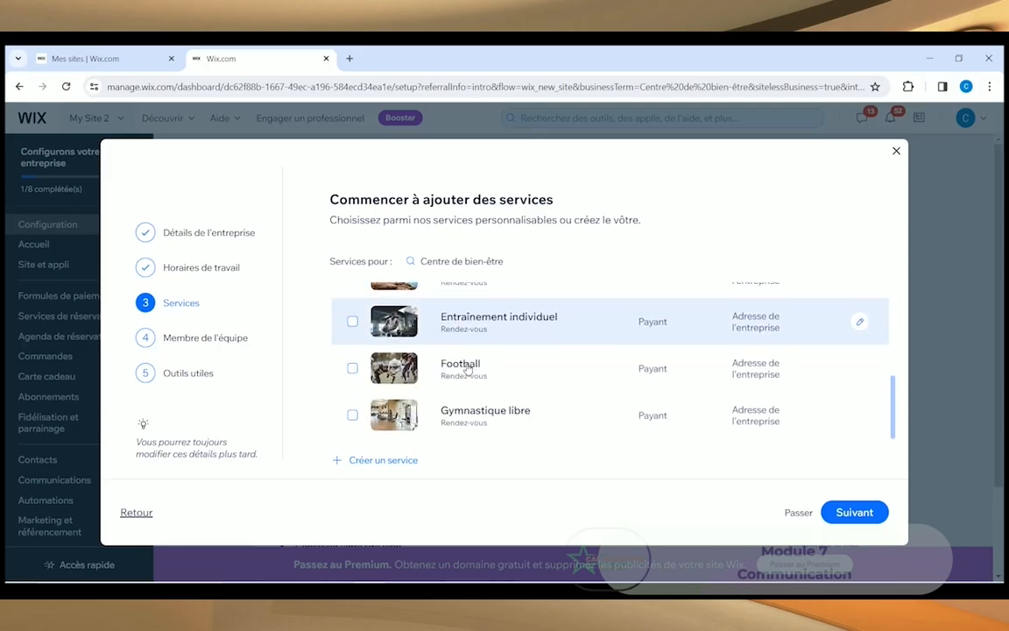
pyautogui.scroll(5, 468, 369)
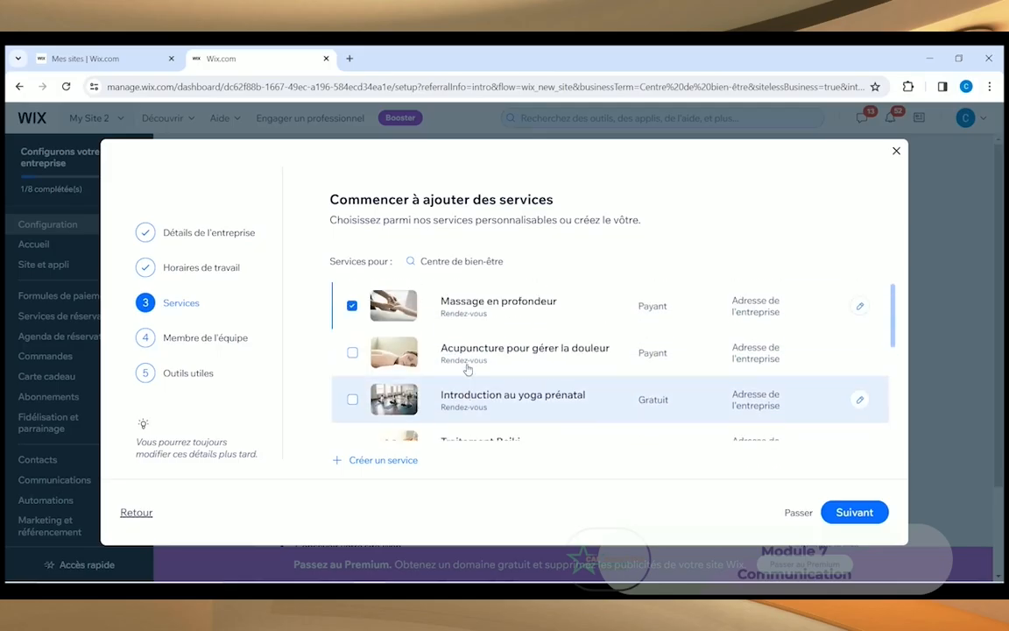
pyautogui.click(353, 354)
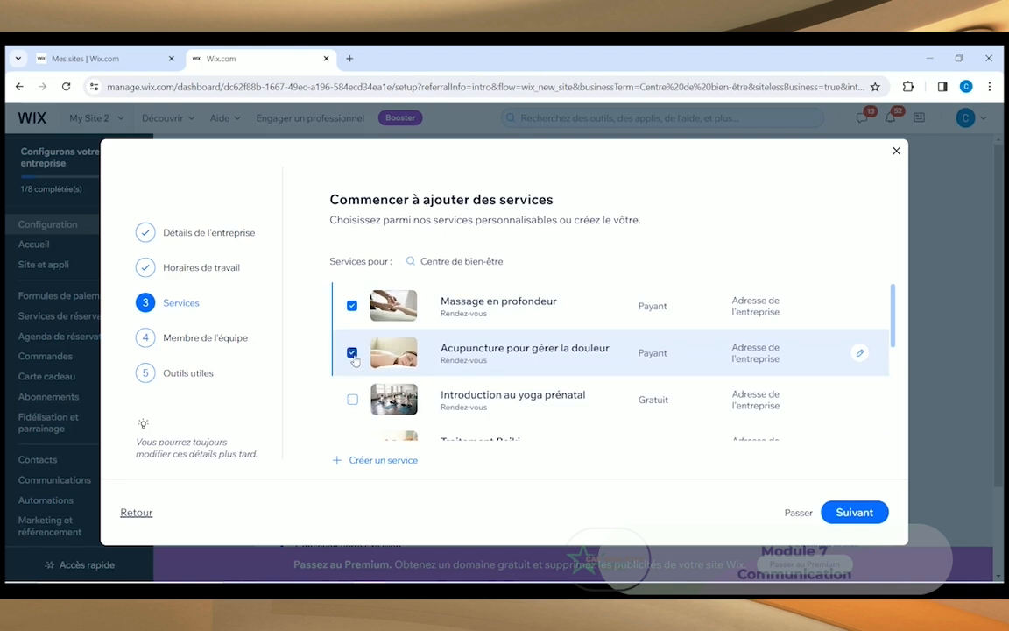
# Step: Create and save a new custom service, then continue to team members
pyautogui.click(382, 462)
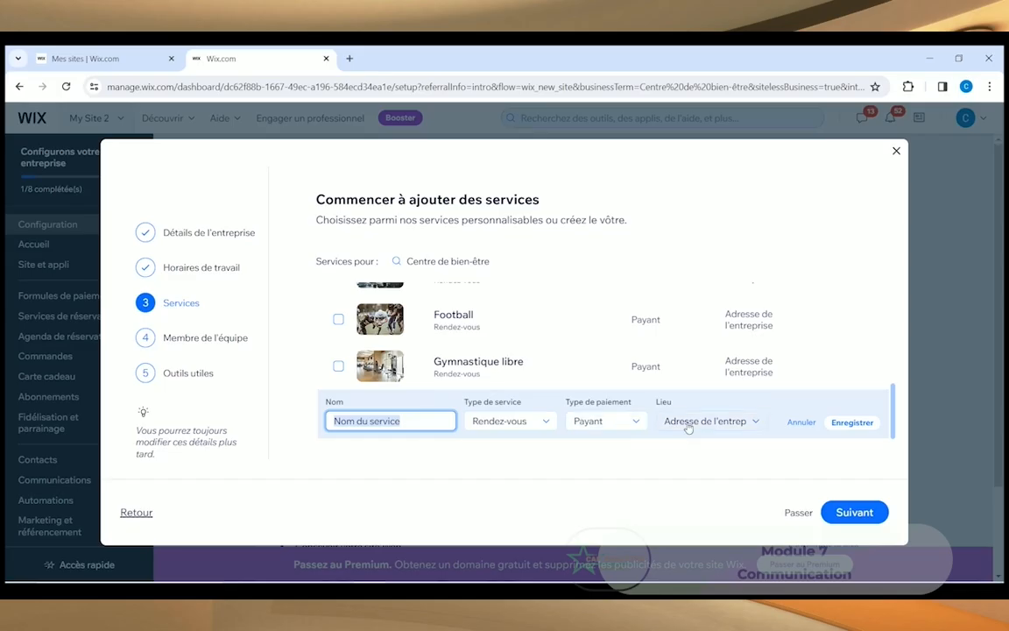
pyautogui.click(851, 422)
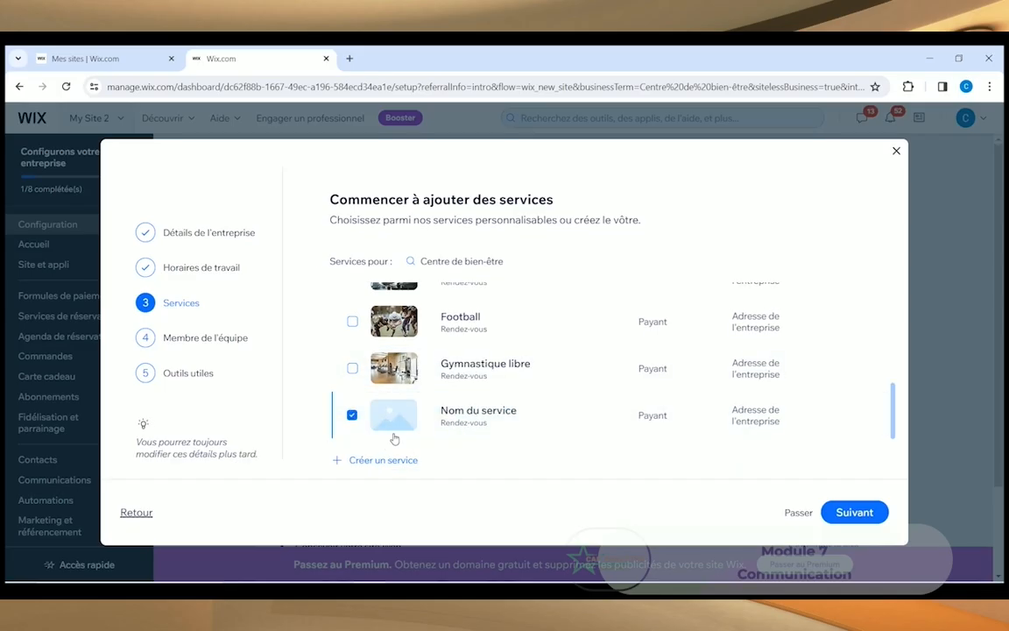
pyautogui.scroll(10, 456, 377)
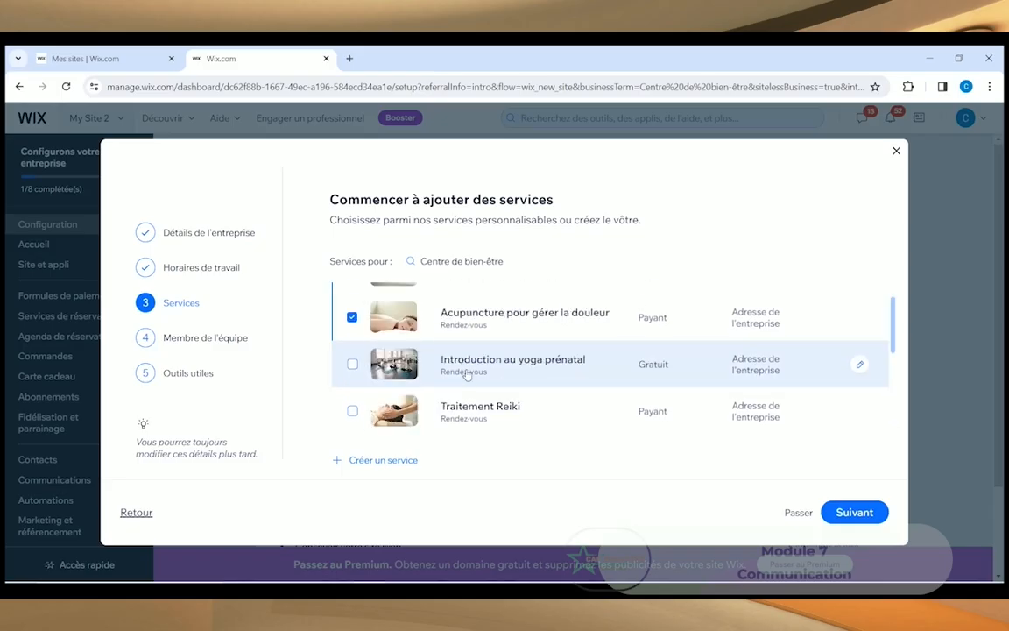
pyautogui.scroll(2, 467, 368)
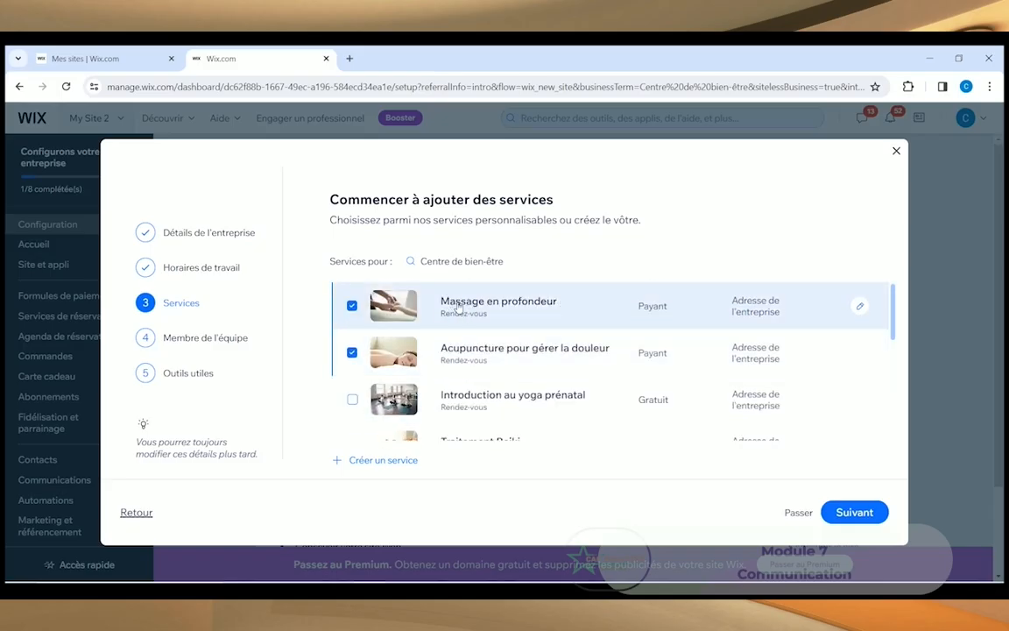
pyautogui.scroll(-10, 427, 331)
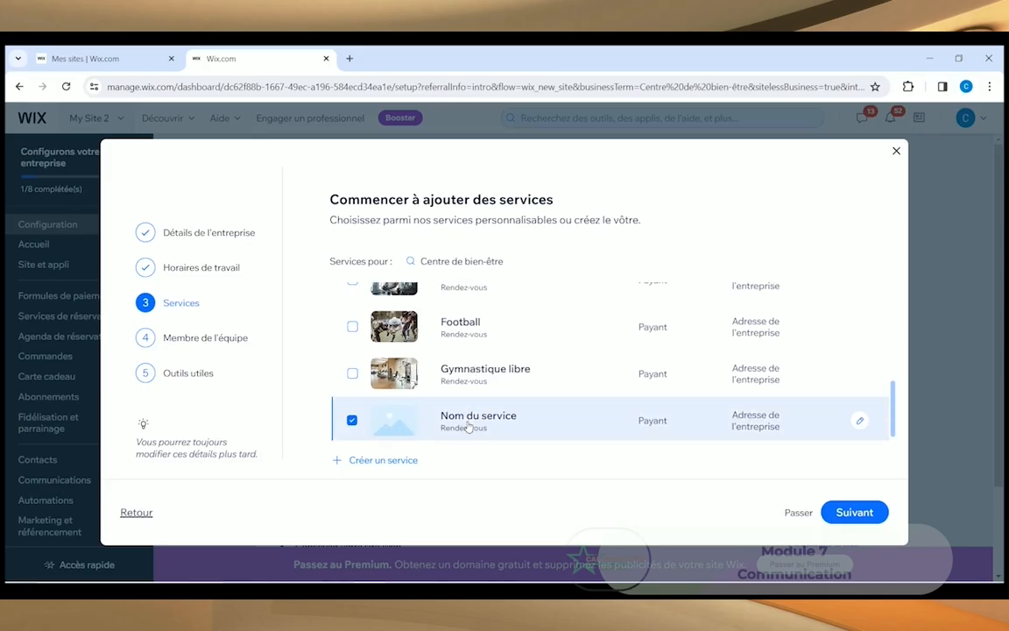
pyautogui.click(858, 514)
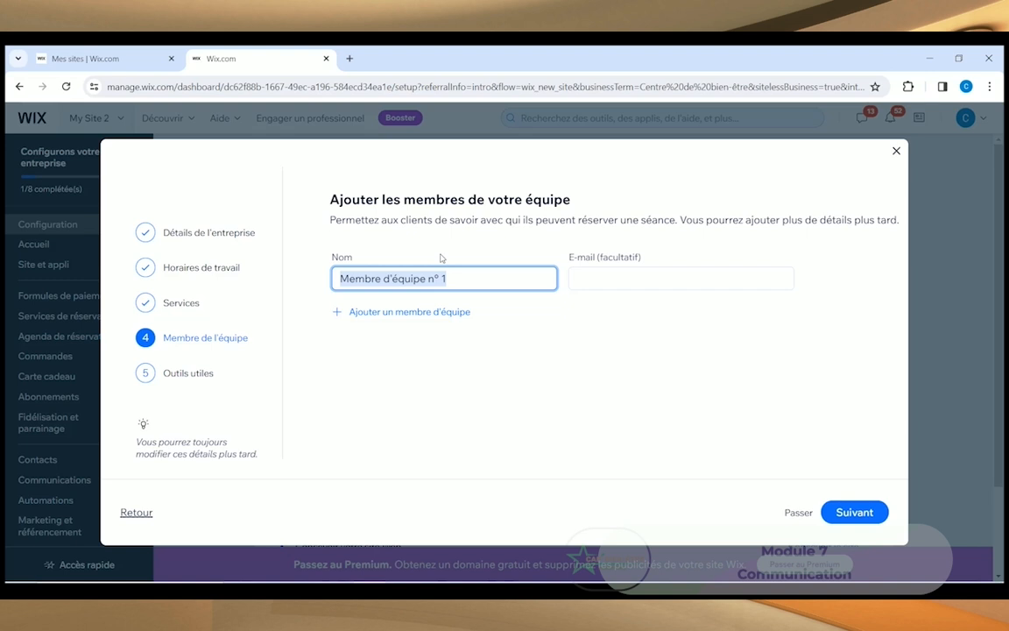
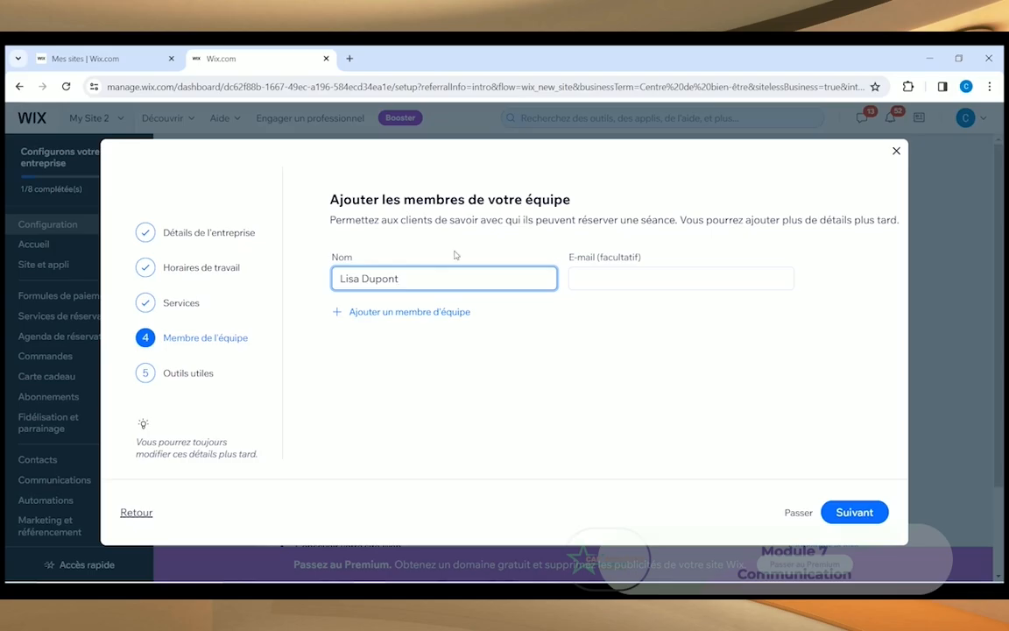
# Step: Enter the team member's full name and e-mail address
pyautogui.click(639, 278)
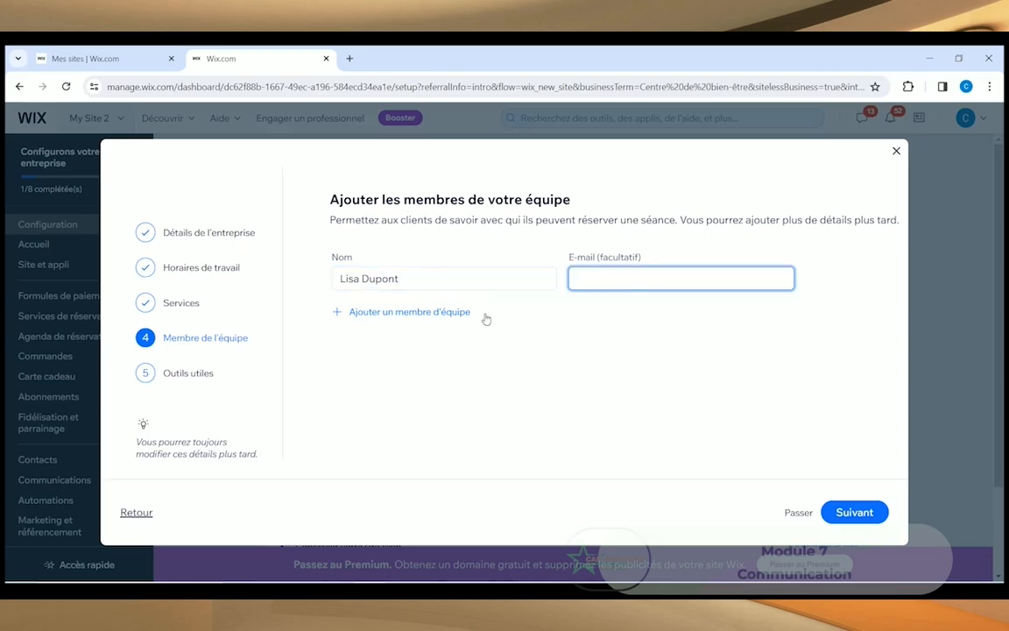
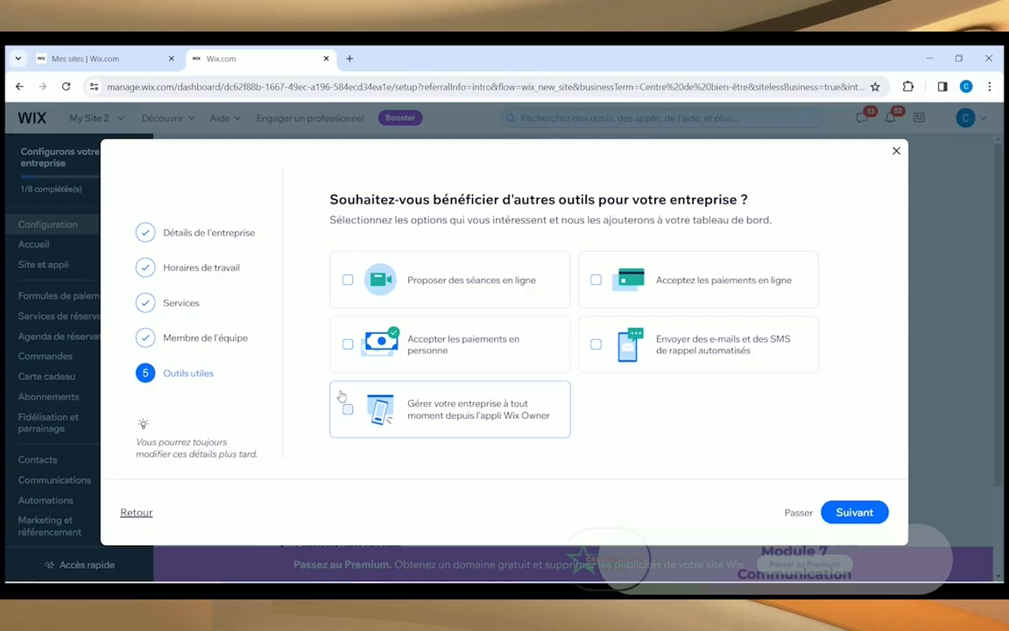
# Step: Add 'Acceptez les paiements en ligne' to the tools and finish setup to the dashboard
pyautogui.click(595, 282)
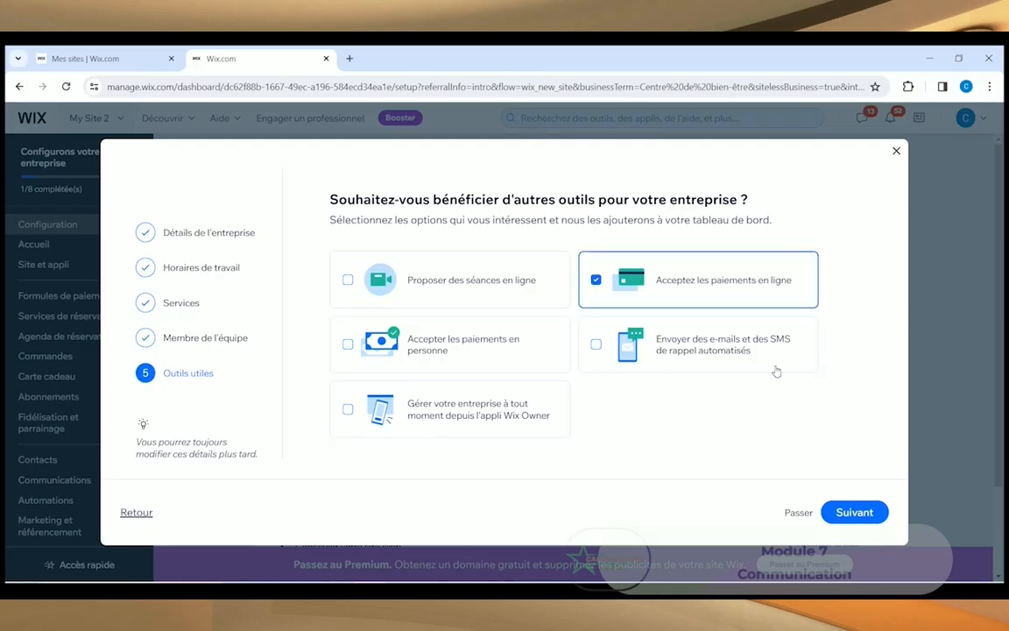
pyautogui.click(848, 511)
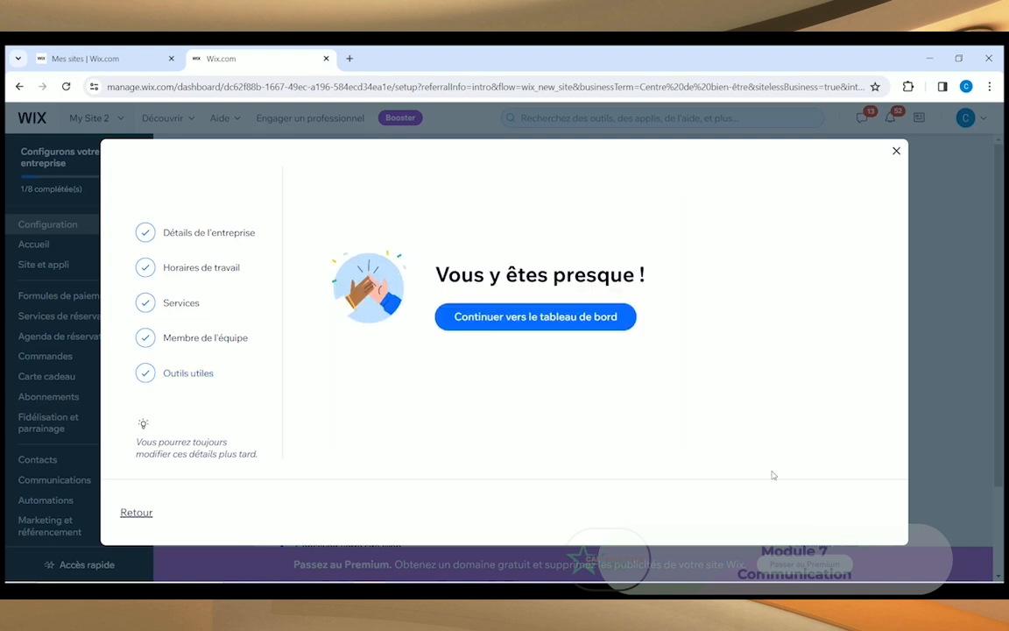
pyautogui.click(522, 319)
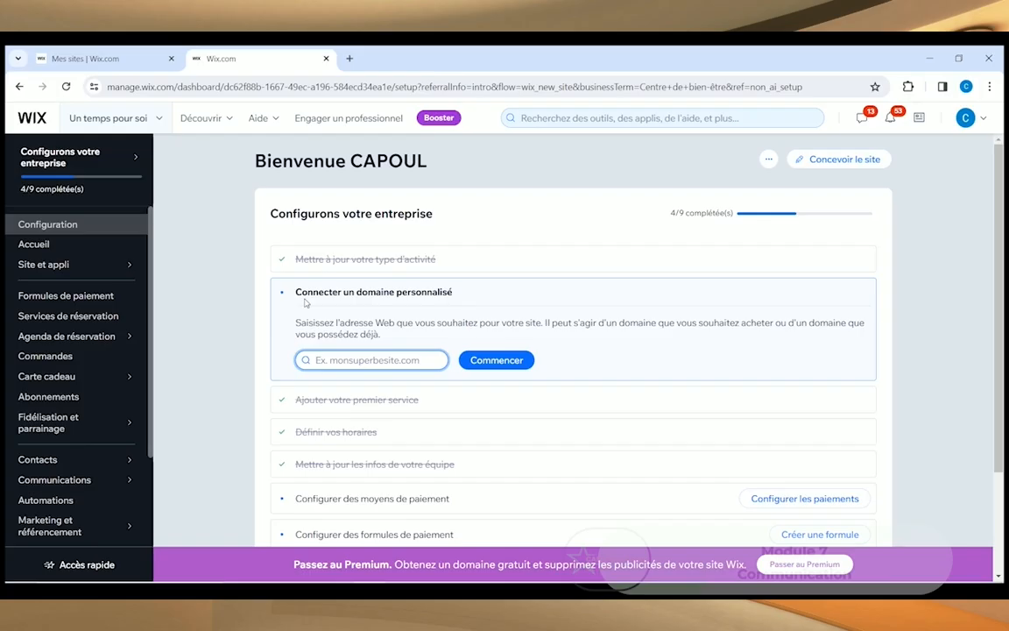
pyautogui.scroll(-3, 211, 338)
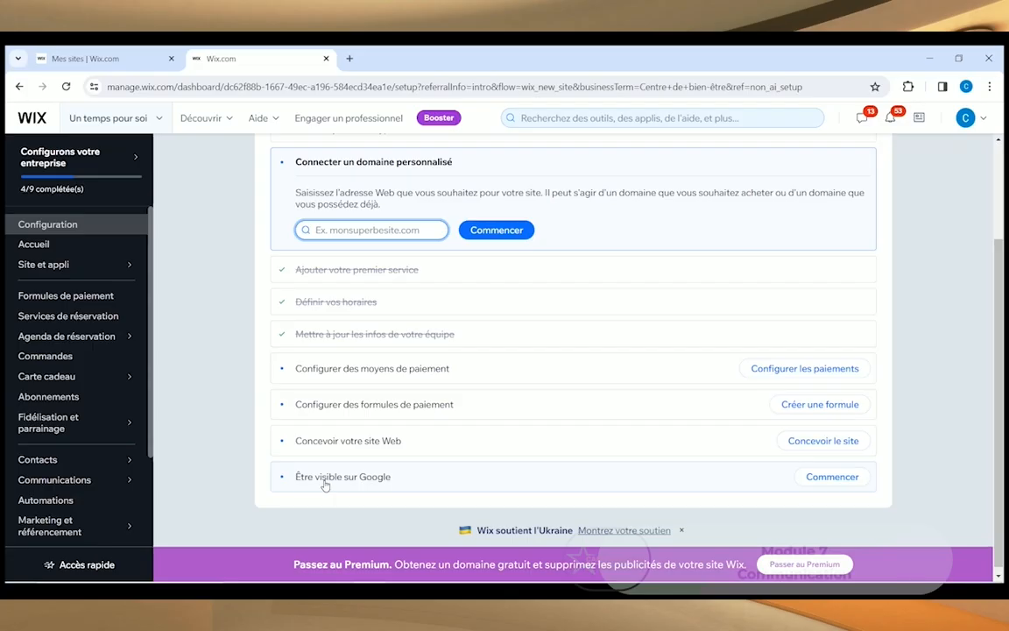
# Step: Launch 'Concevoir le site' from the 'Concevoir votre site Web' checklist item
pyautogui.scroll(3, 304, 266)
pyautogui.scroll(-3, 271, 417)
pyautogui.click(795, 442)
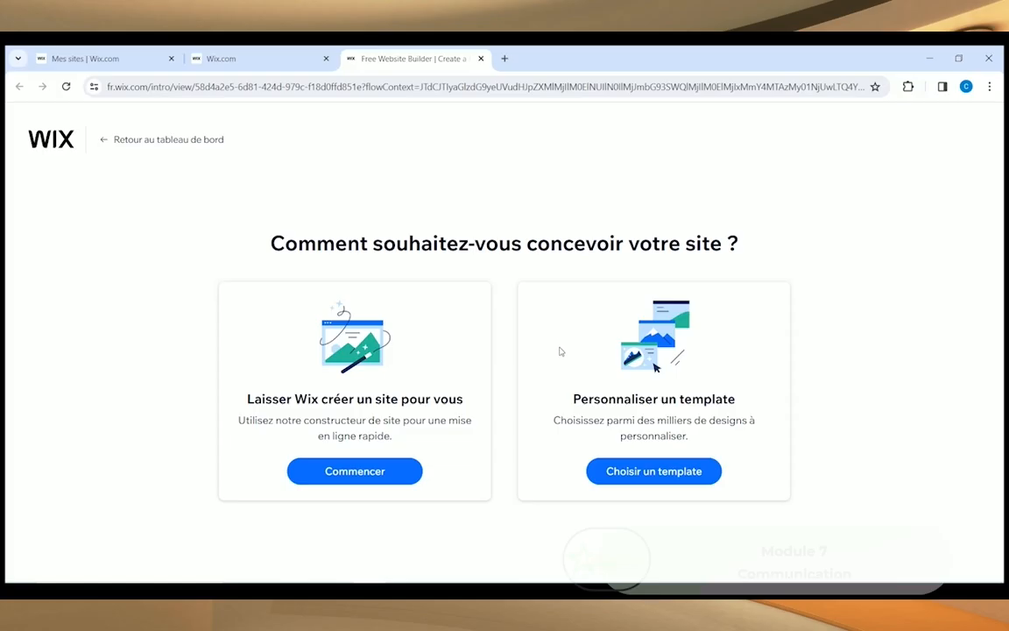
# Step: Choose 'Personnaliser un template' to open the Centre de bien-être template gallery
pyautogui.click(646, 473)
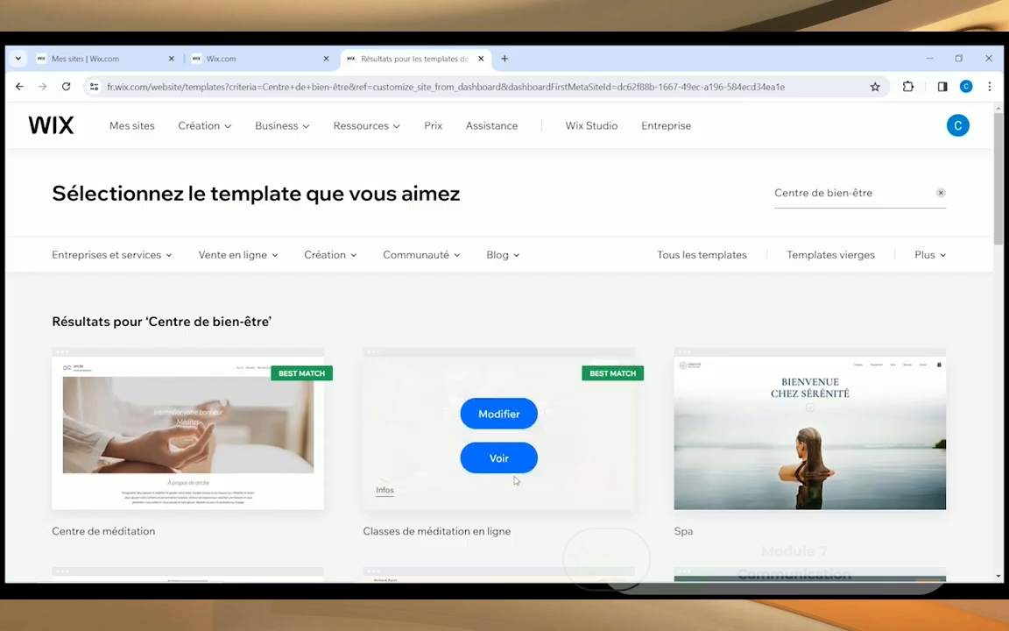
pyautogui.scroll(-1, 516, 480)
pyautogui.scroll(-4, 516, 482)
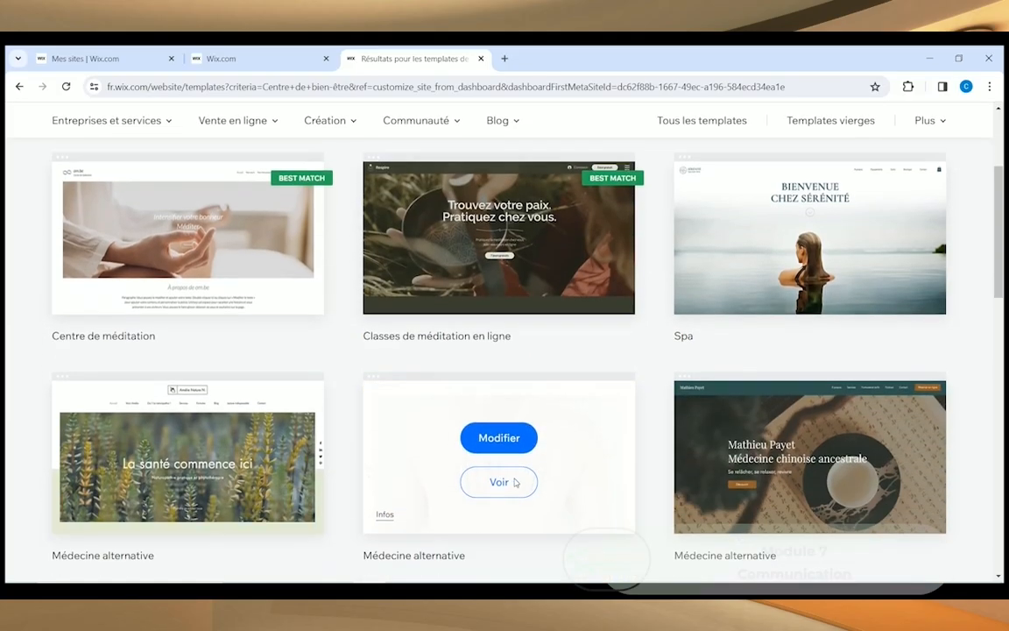
pyautogui.scroll(6, 965, 320)
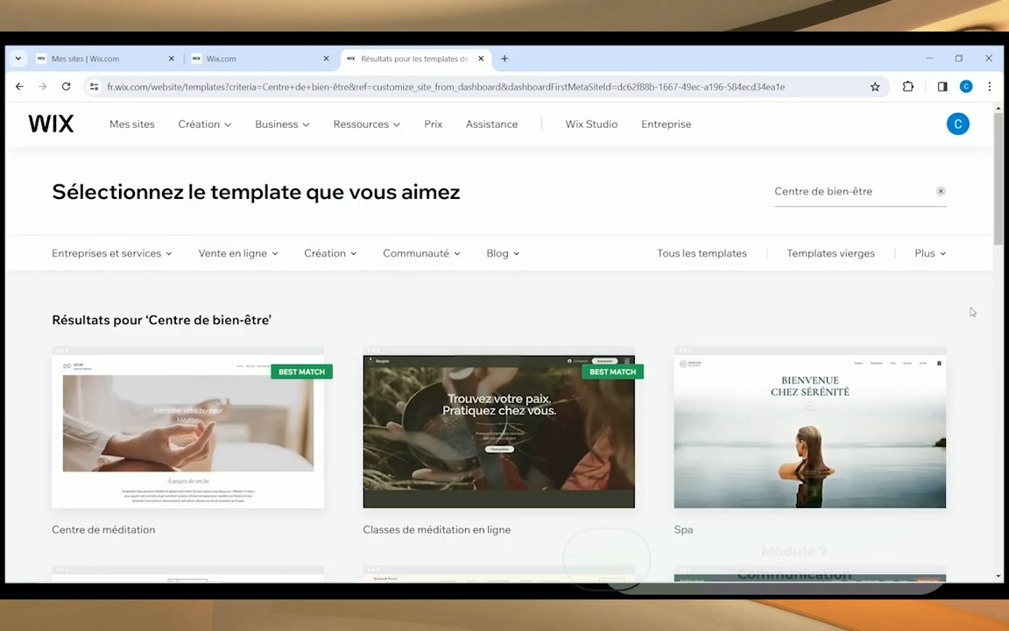
pyautogui.scroll(-2, 968, 350)
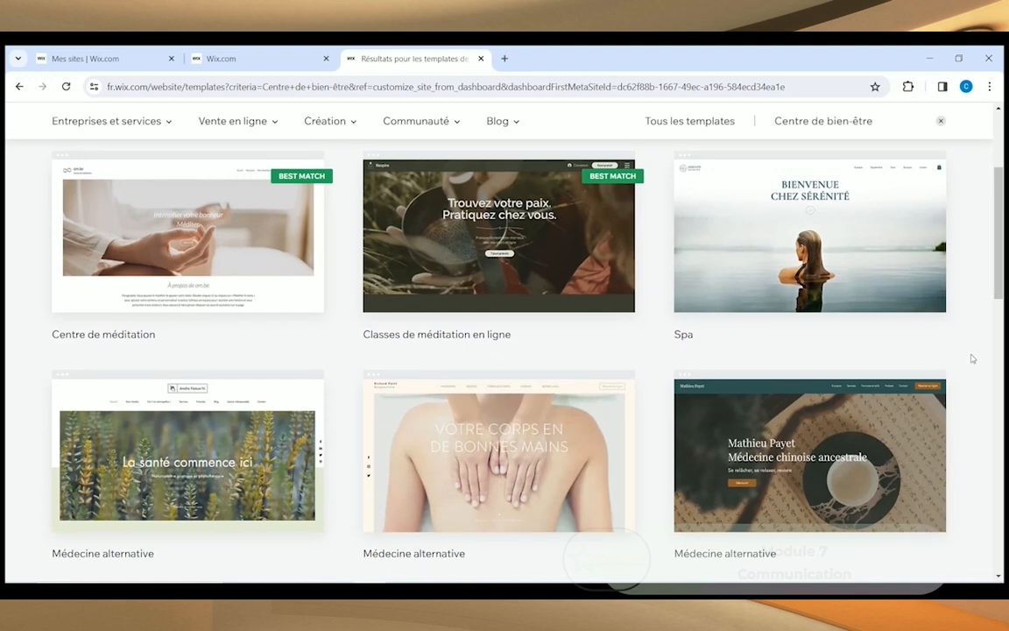
pyautogui.scroll(-1, 974, 372)
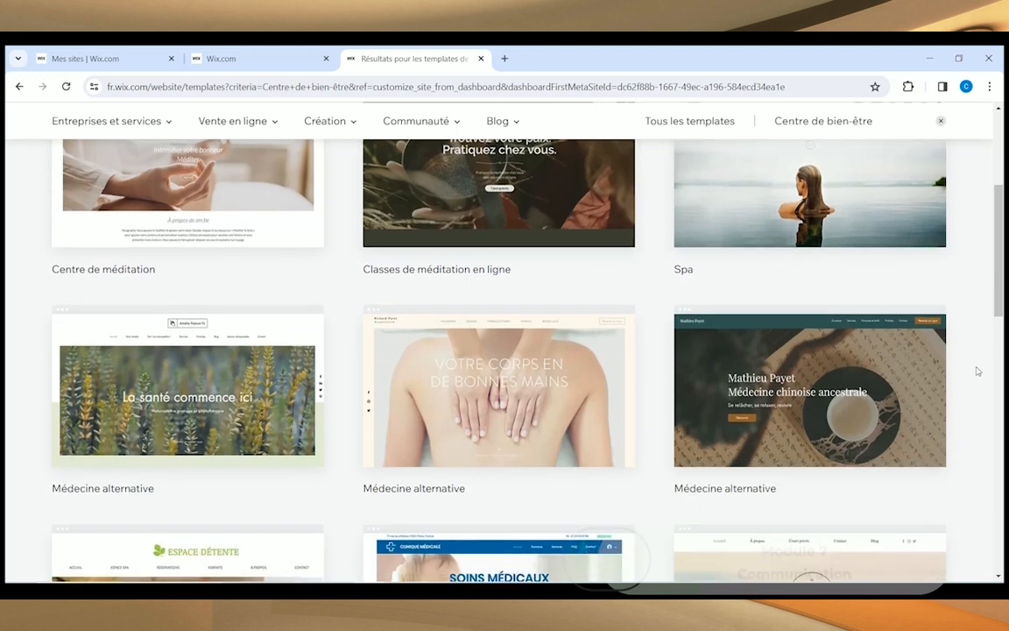
pyautogui.scroll(-1, 974, 388)
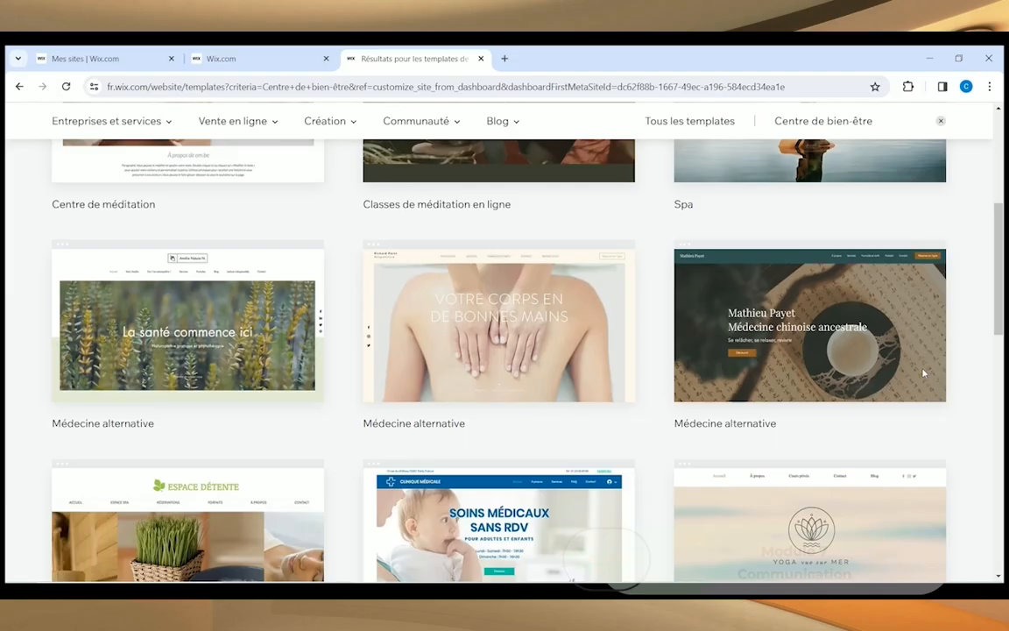
pyautogui.moveTo(921, 372)
pyautogui.moveTo(874, 342)
pyautogui.scroll(-2, 266, 434)
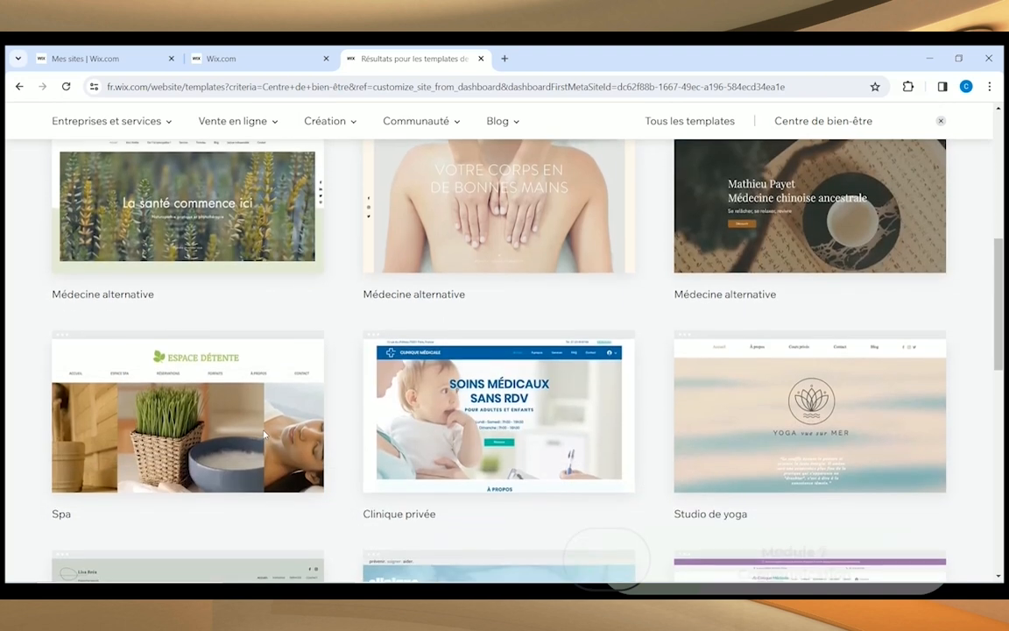
pyautogui.scroll(-2, 261, 436)
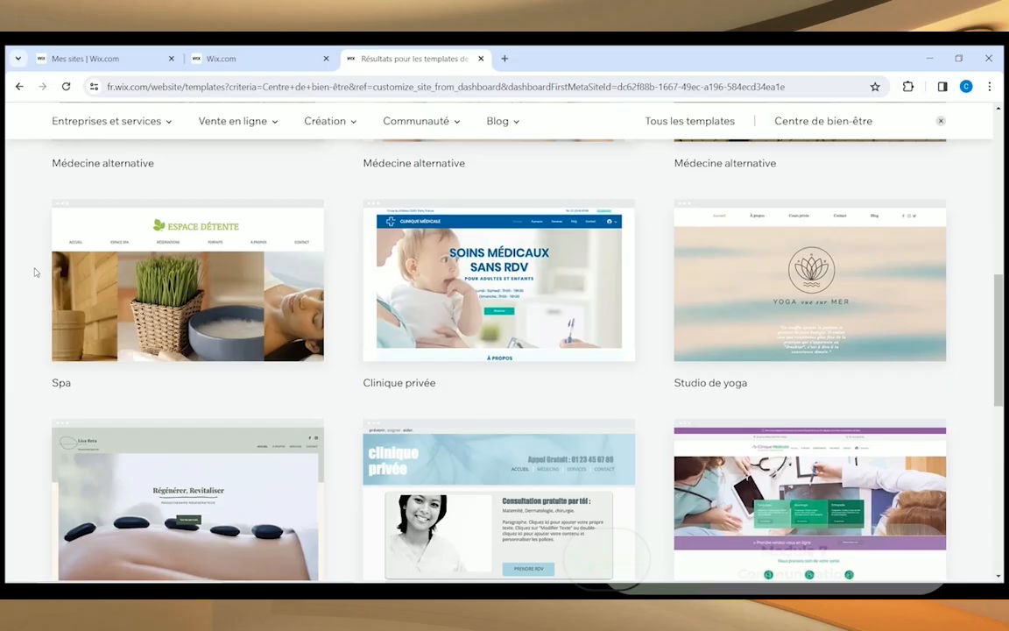
pyautogui.scroll(-3, 35, 273)
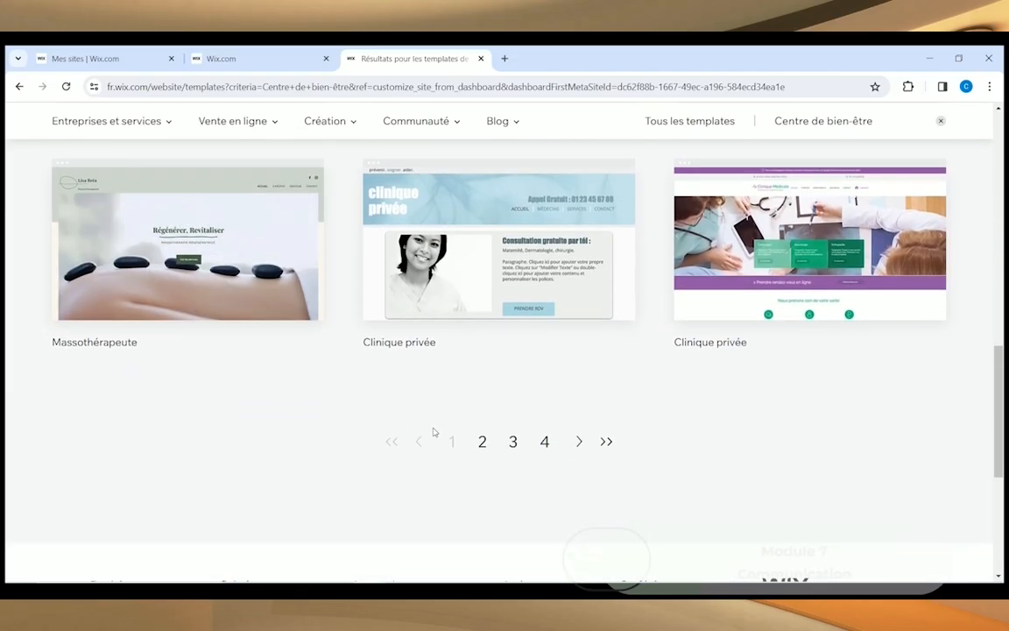
# Step: Go to page 2 of the Centre de bien-être template results and scroll through it
pyautogui.click(482, 442)
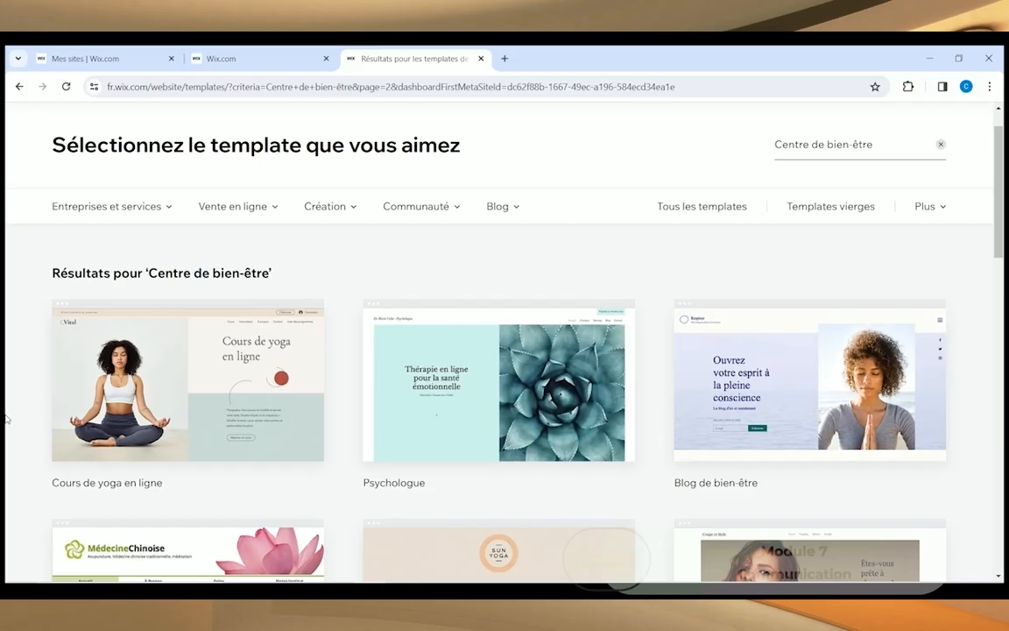
pyautogui.scroll(-4, 6, 419)
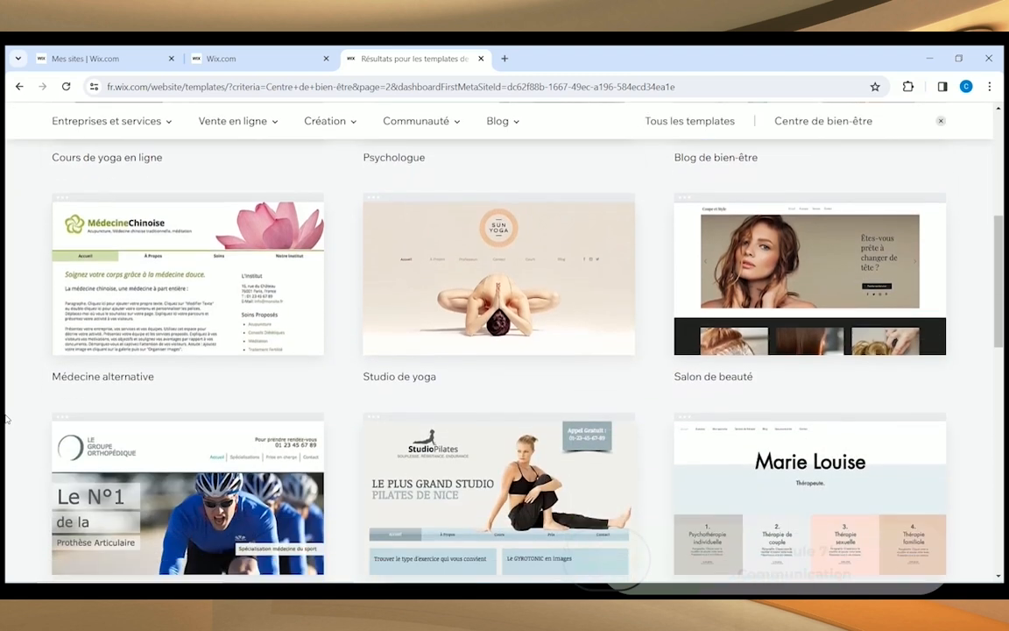
pyautogui.scroll(-2, 6, 418)
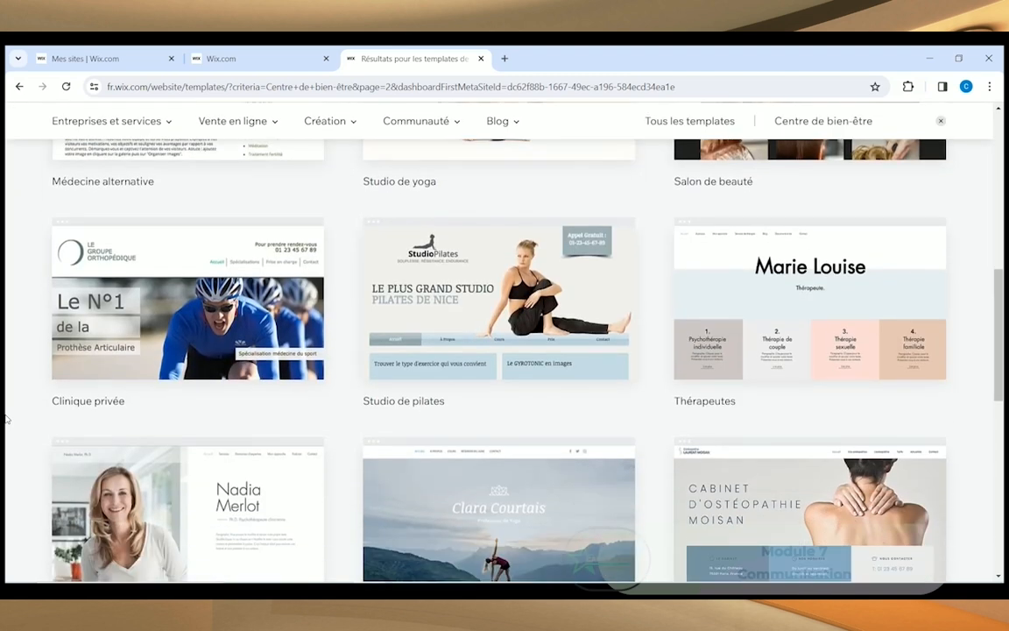
pyautogui.moveTo(720, 256)
pyautogui.scroll(-3, 581, 526)
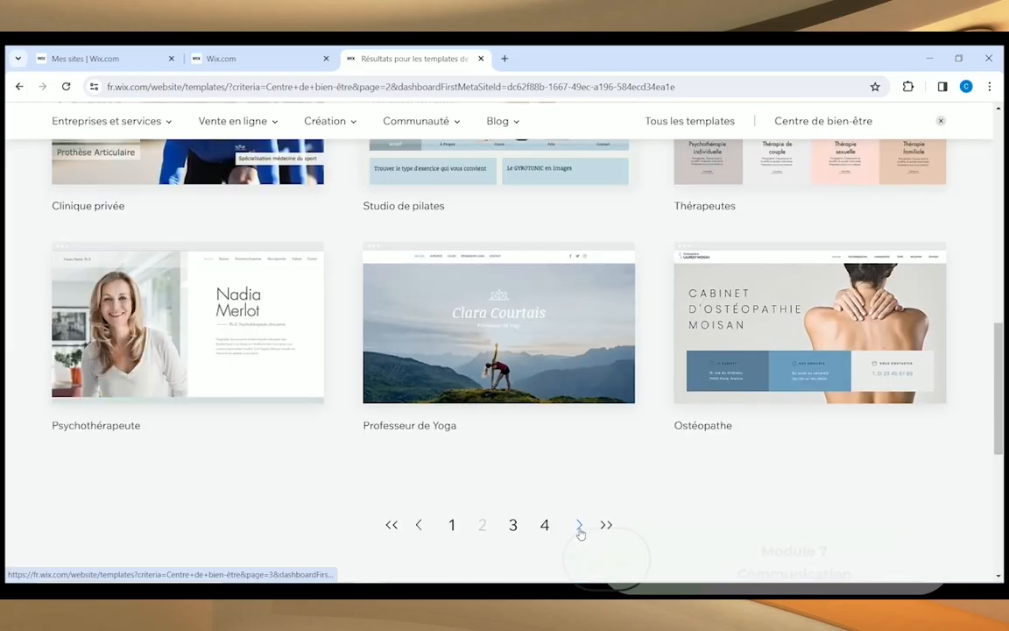
# Step: Advance through page 3 to the fourth page of template results
pyautogui.click(581, 525)
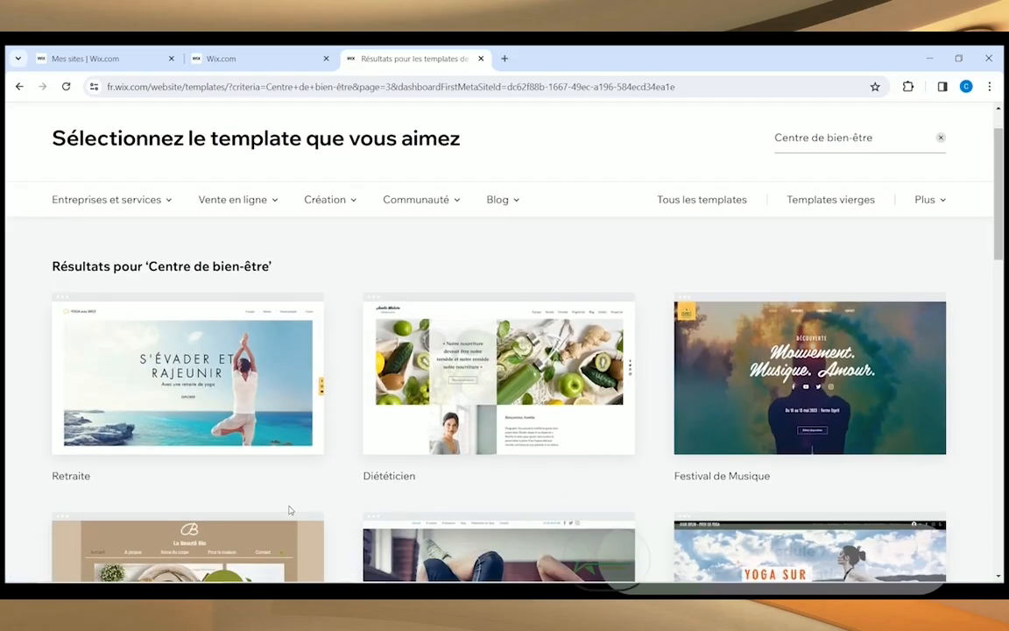
pyautogui.scroll(-3, 341, 511)
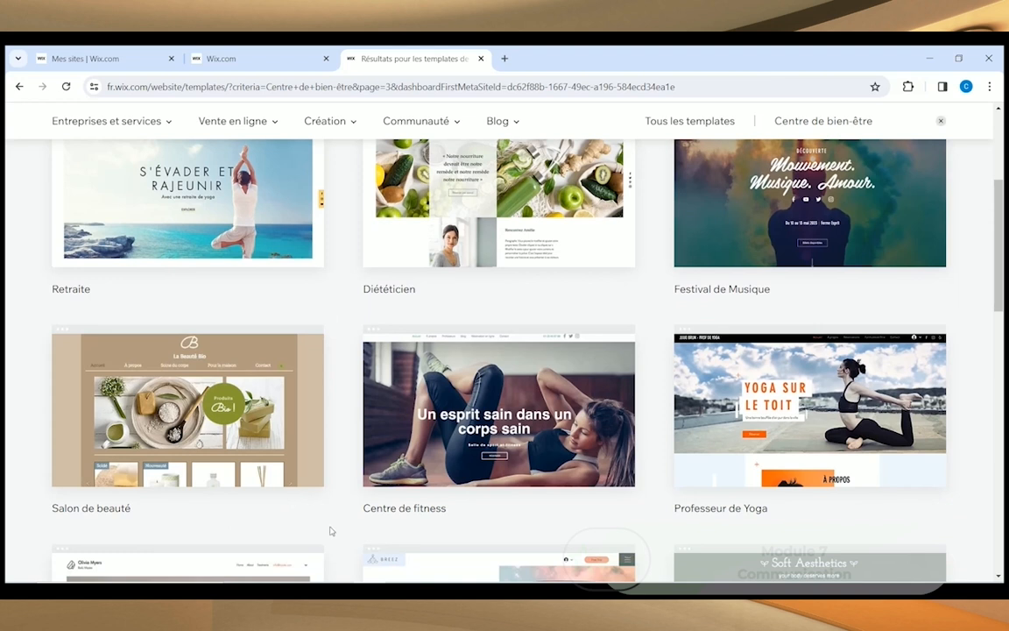
pyautogui.scroll(-2, 338, 523)
pyautogui.moveTo(376, 512)
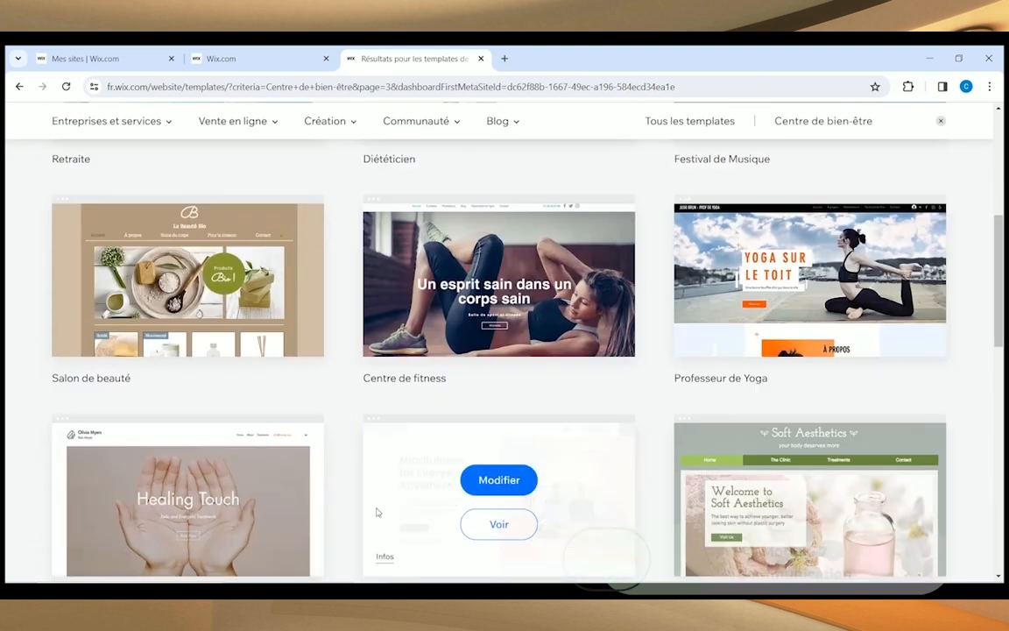
pyautogui.scroll(-3, 336, 507)
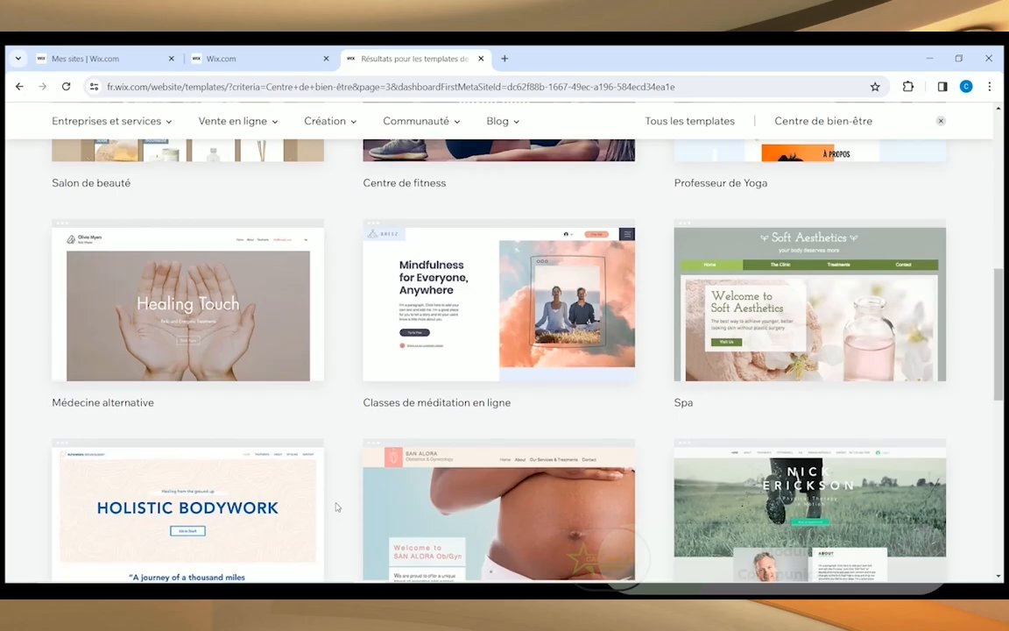
pyautogui.scroll(-3, 337, 504)
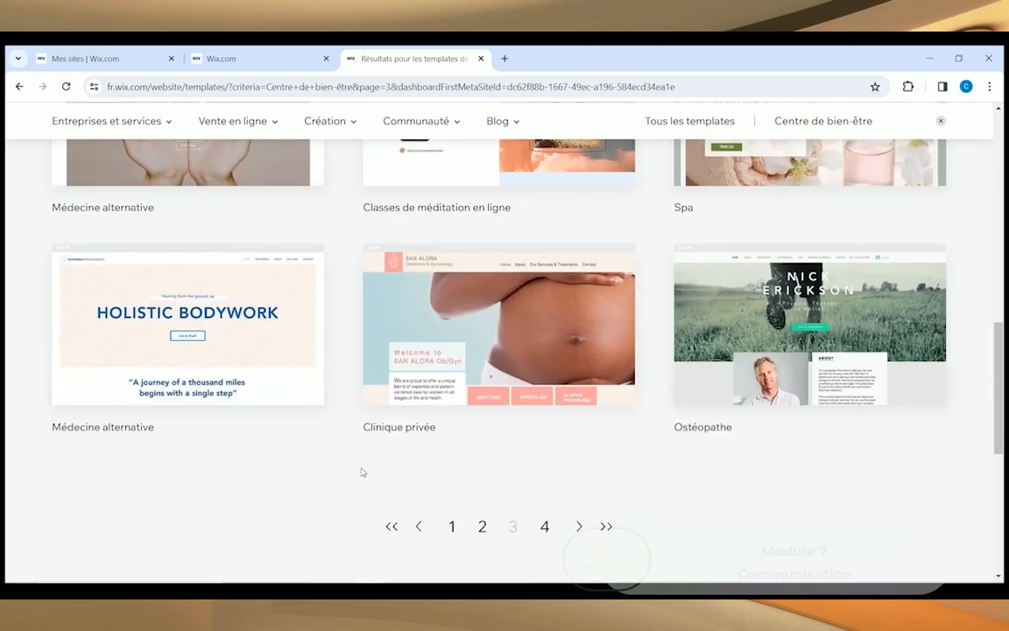
pyautogui.click(544, 526)
pyautogui.moveTo(493, 423)
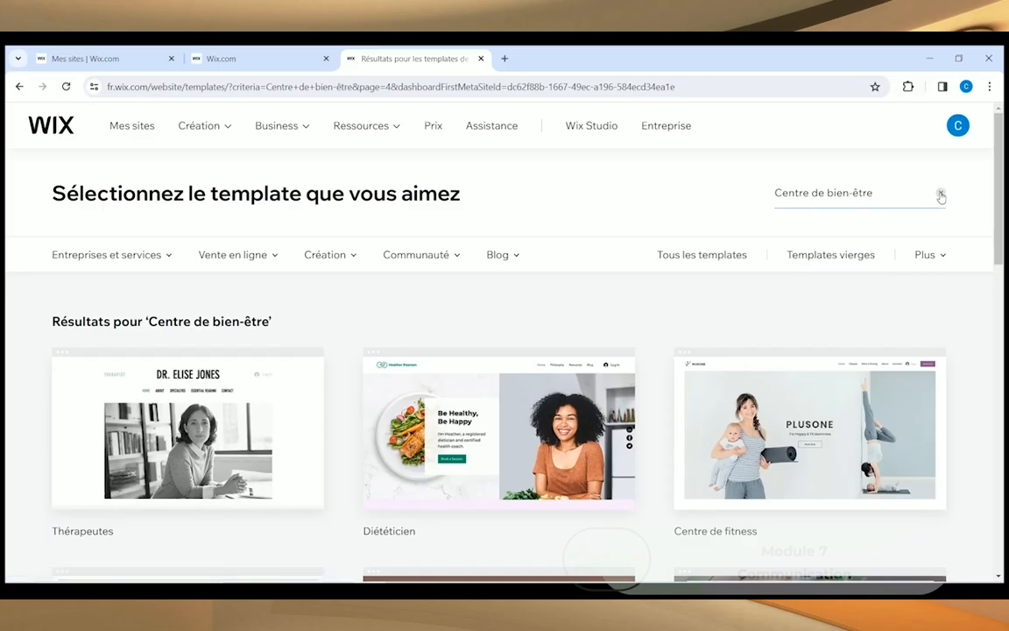
# Step: Replace the template search with 'Spa' and browse the results
pyautogui.click(940, 195)
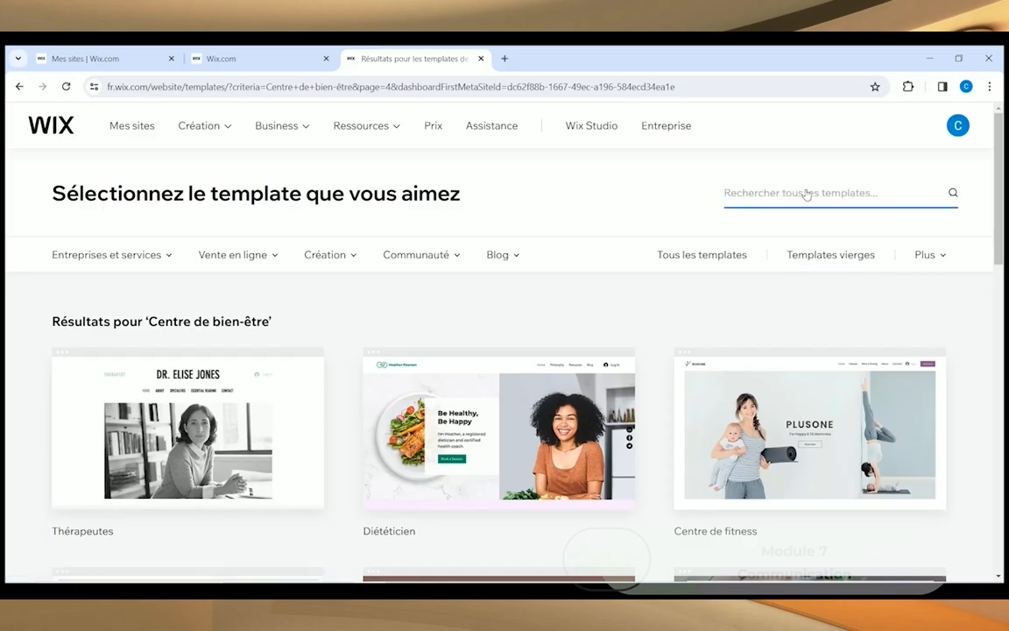
pyautogui.write('Spa')
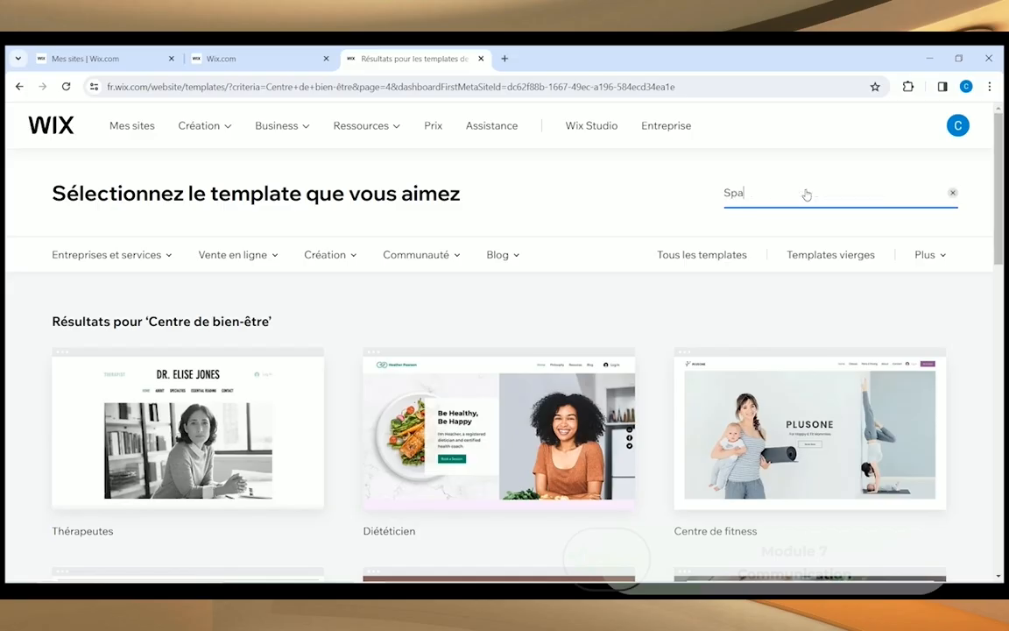
pyautogui.press('Return')
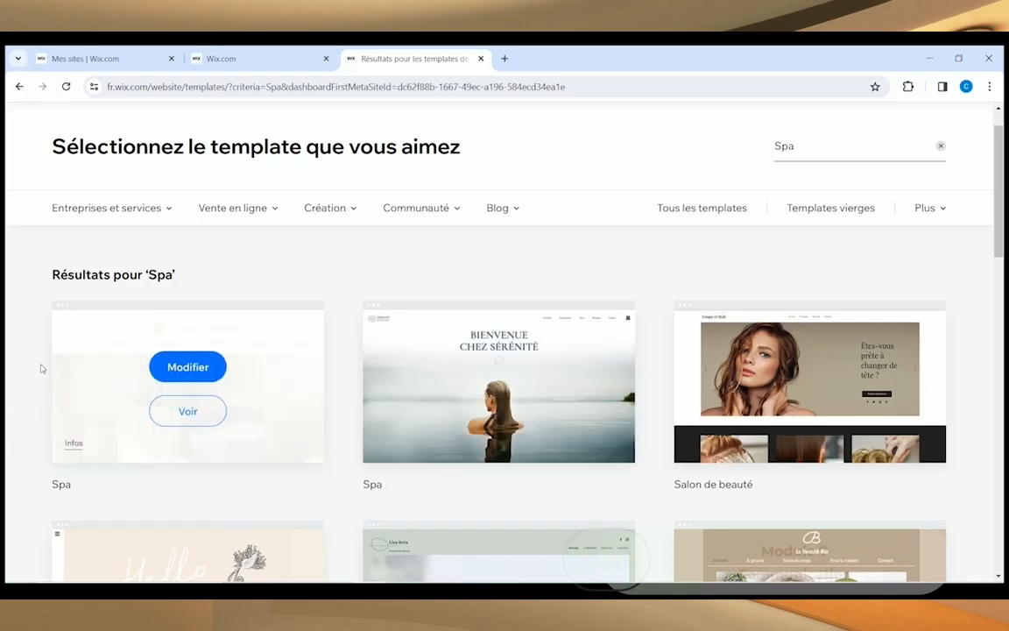
pyautogui.scroll(-2, 12, 427)
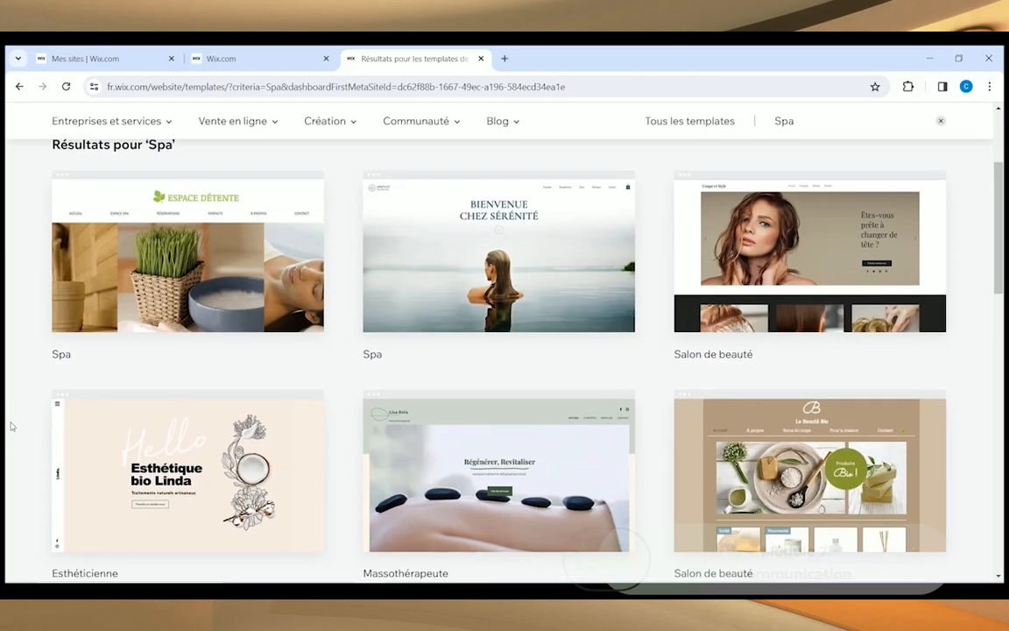
pyautogui.scroll(-3, 11, 426)
pyautogui.scroll(5, 822, 198)
# Step: Search templates for 'Praticien(ne) de shiatsu' and scroll down to the Médecine Chinoise design
pyautogui.click(822, 198)
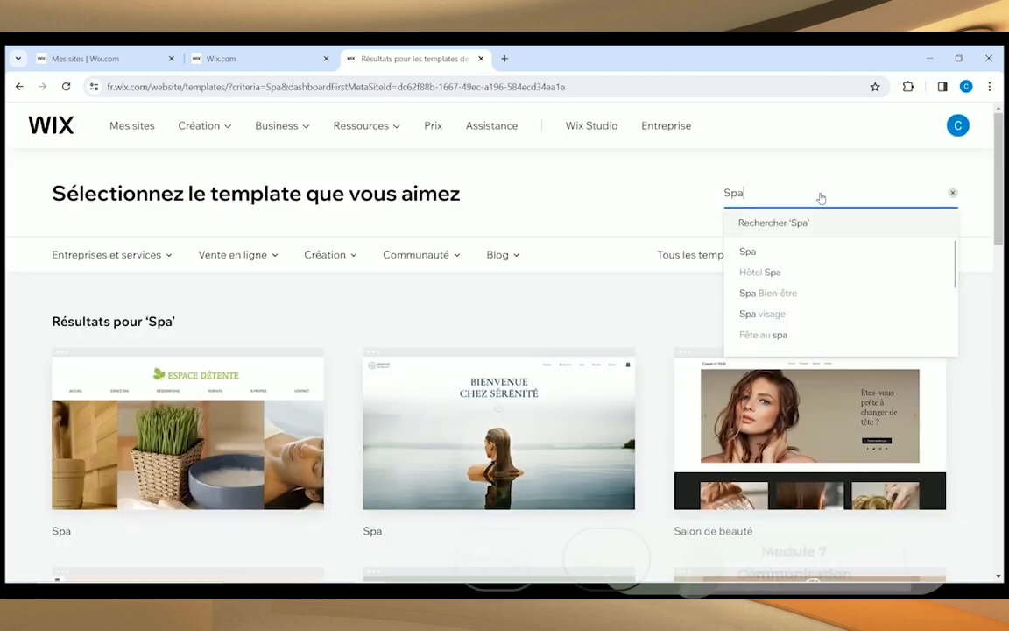
pyautogui.press('BackSpace')
pyautogui.press('BackSpace')
pyautogui.press('BackSpace')
pyautogui.write('Pr')
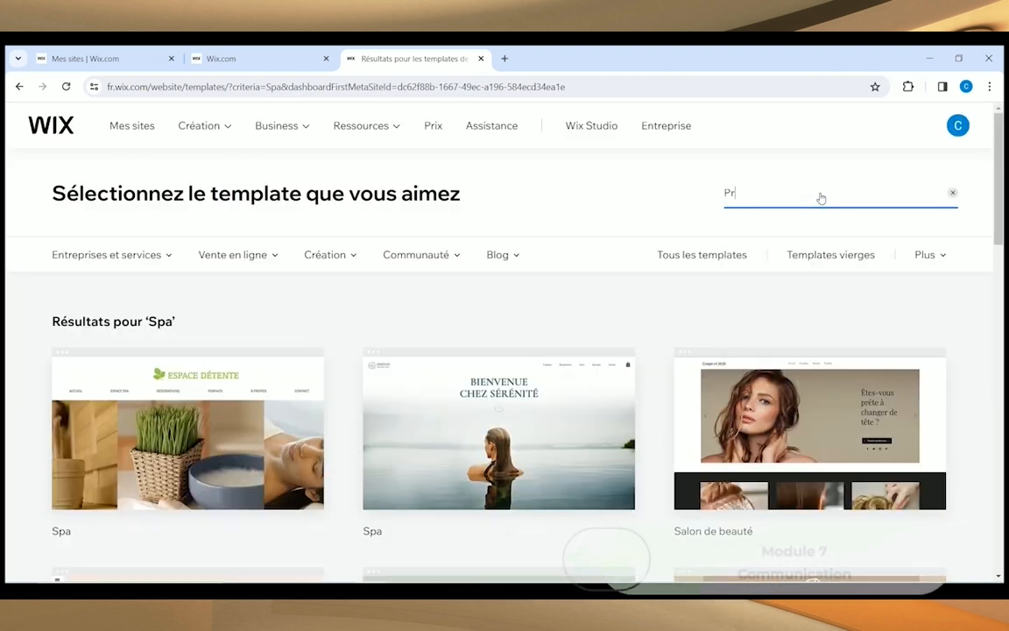
pyautogui.write('aticien')
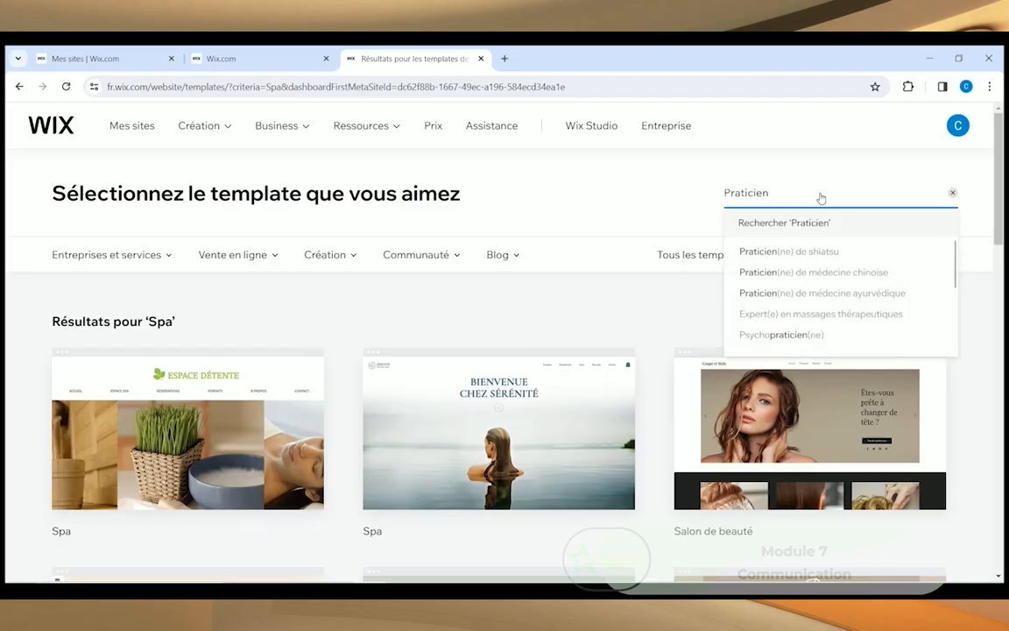
pyautogui.click(755, 251)
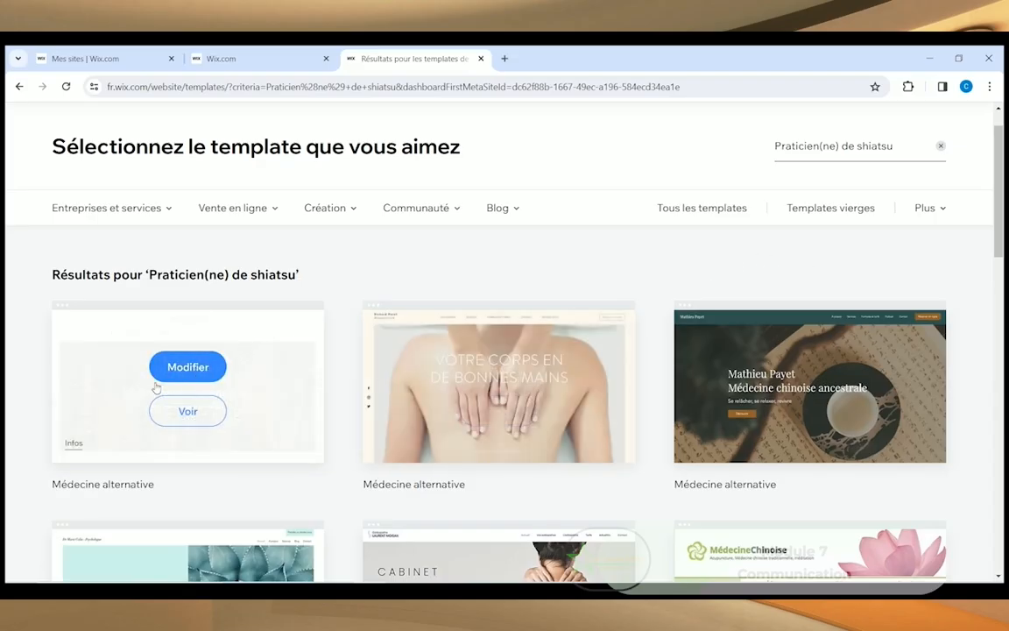
pyautogui.scroll(-2, 77, 405)
pyautogui.scroll(-3, 10, 417)
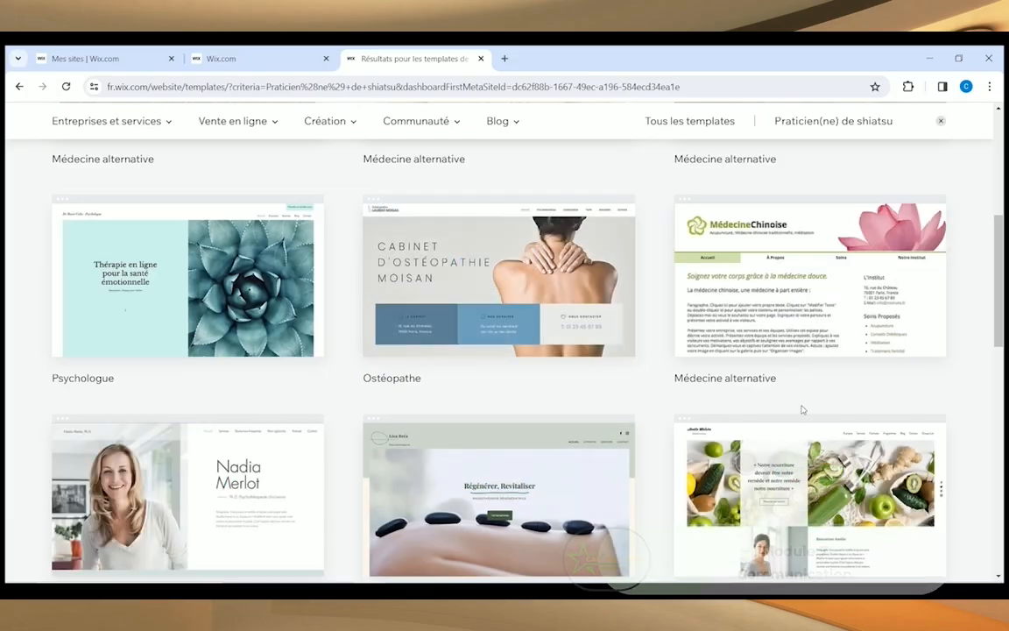
pyautogui.moveTo(711, 300)
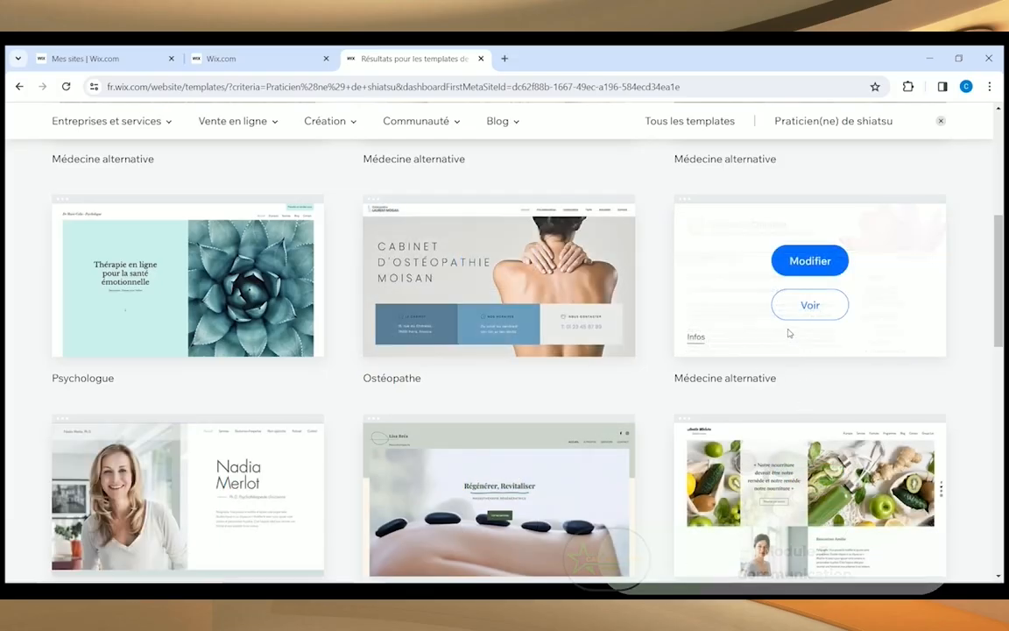
# Step: Open the Médecine Chinoise template in the editor and decline the AI text offer
pyautogui.click(802, 265)
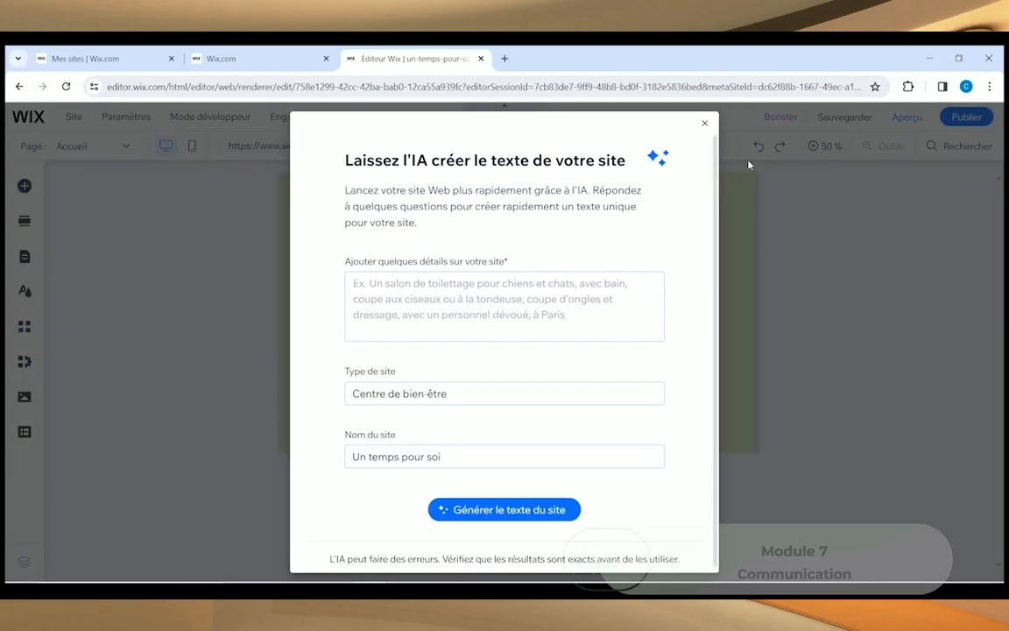
pyautogui.click(706, 126)
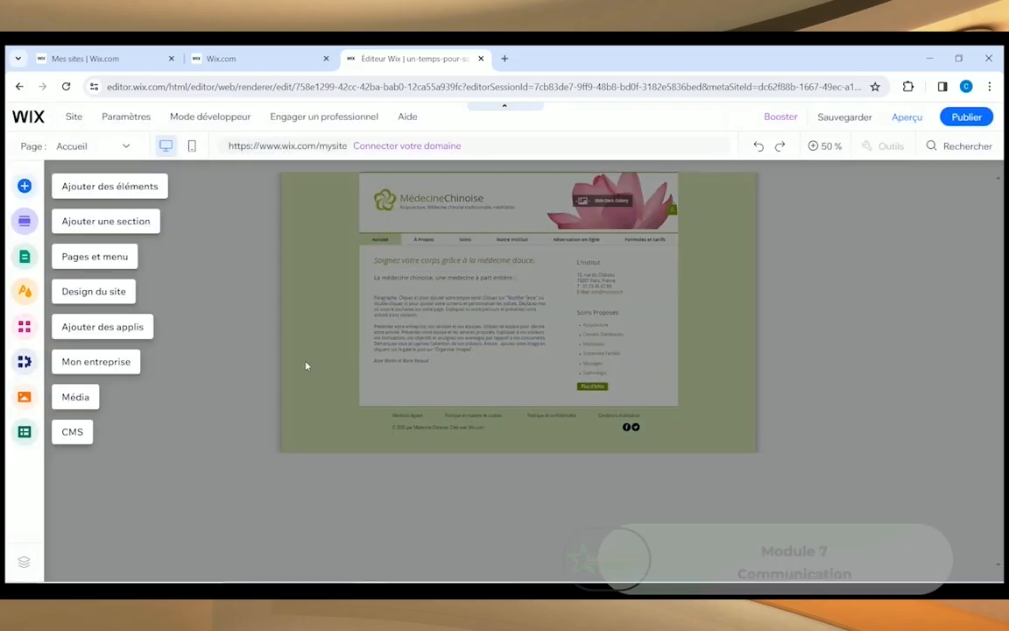
# Step: Dismiss the overlay and bring the Médecine Chinoise home page back to full-size view
pyautogui.click(134, 518)
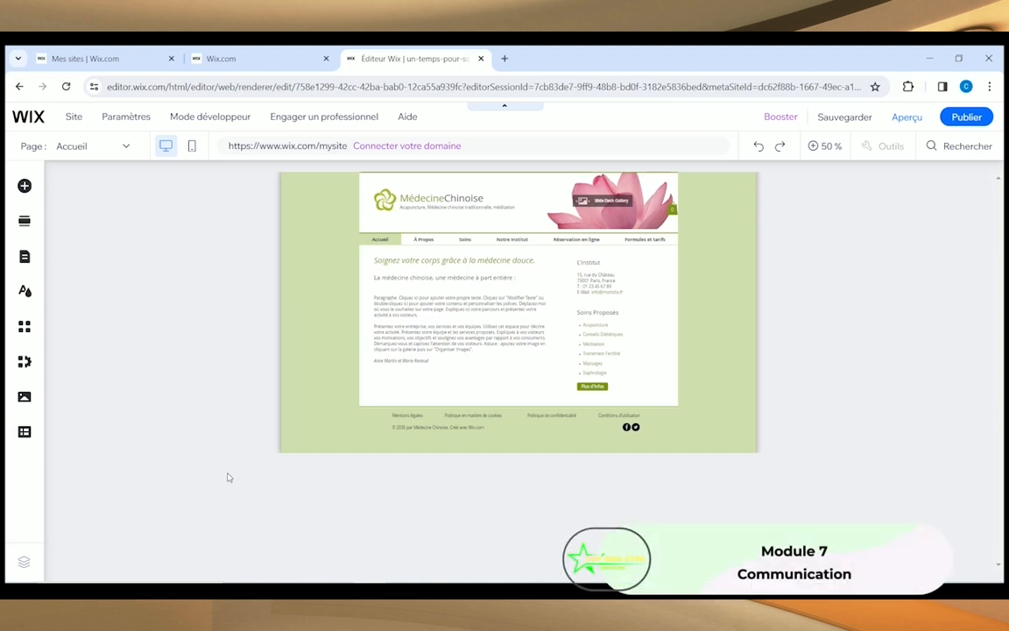
pyautogui.click(368, 326)
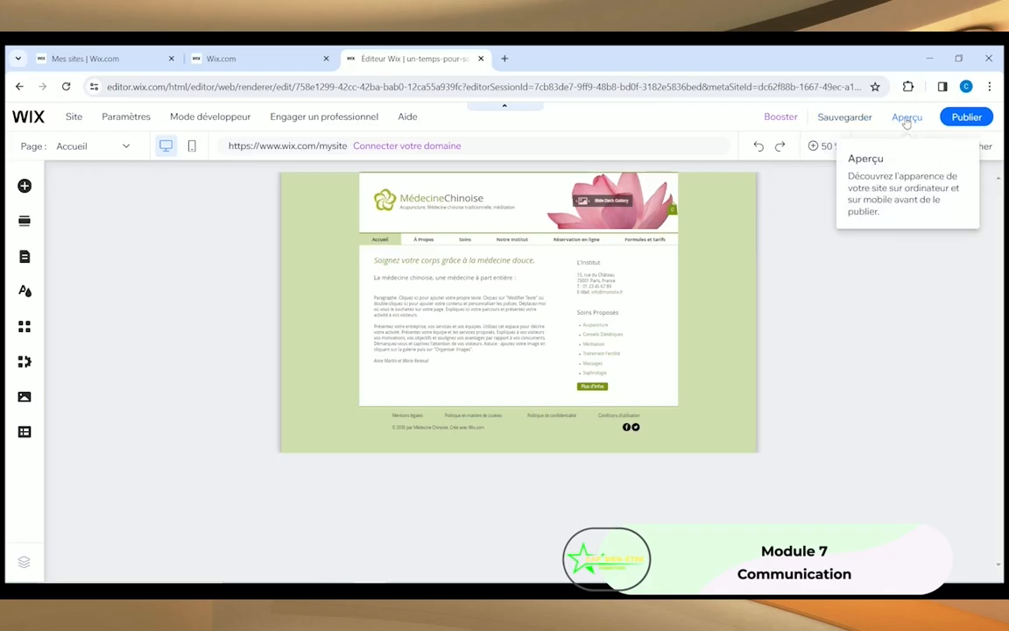
pyautogui.press('Escape')
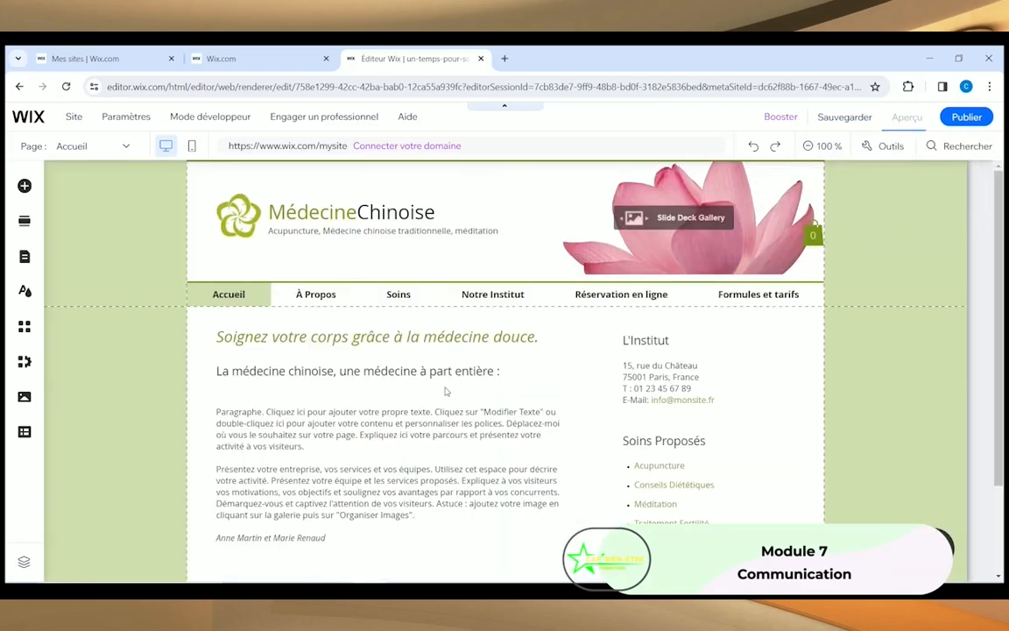
pyautogui.scroll(1, 743, 473)
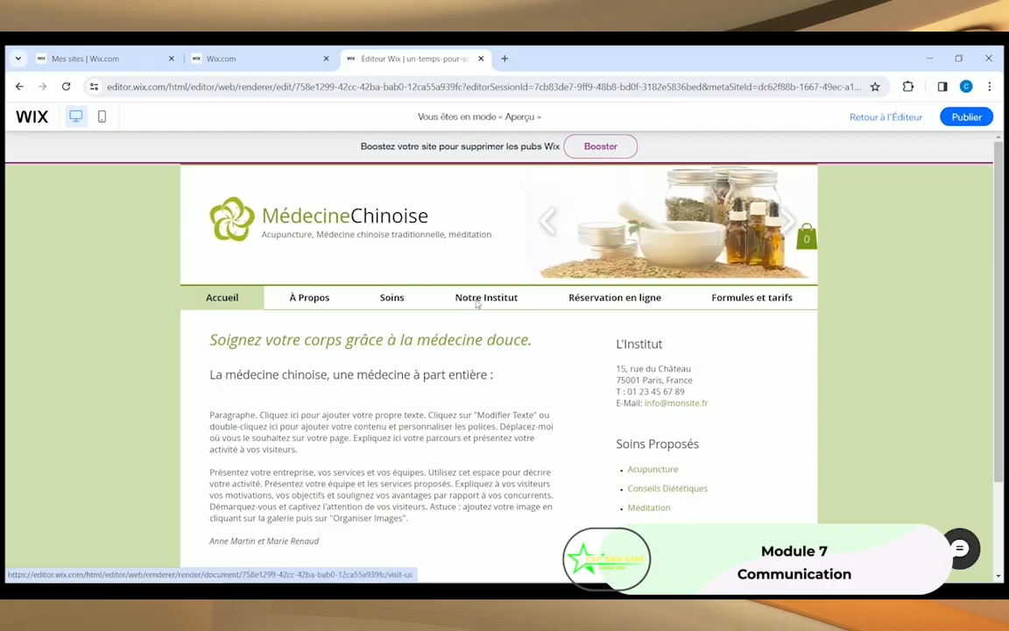
# Step: Browse the Notre Institut page in preview, scrolling down and back up
pyautogui.click(477, 304)
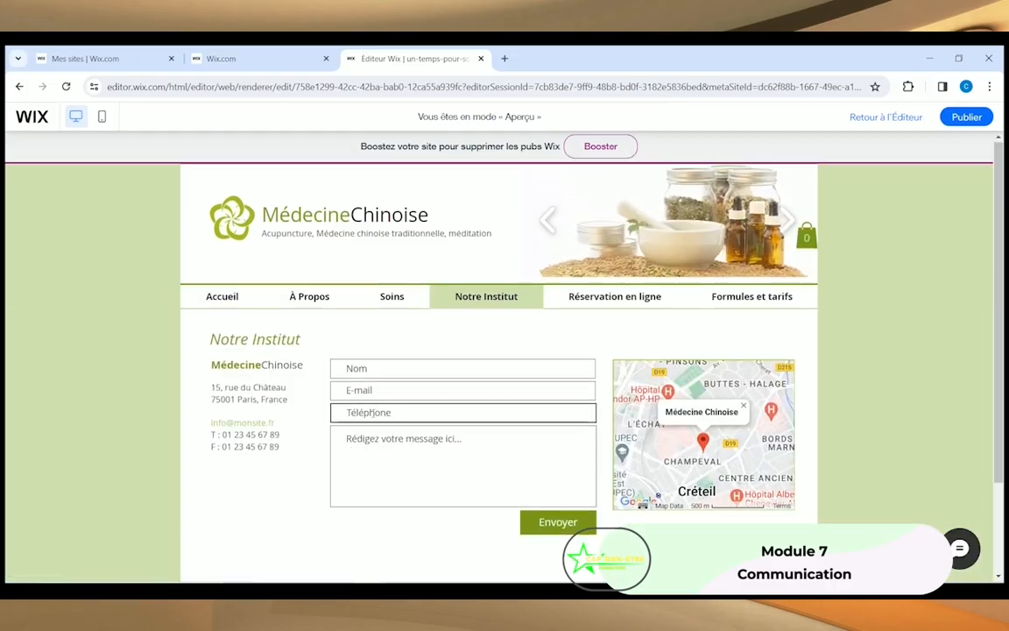
pyautogui.scroll(-2, 486, 442)
pyautogui.scroll(2, 480, 458)
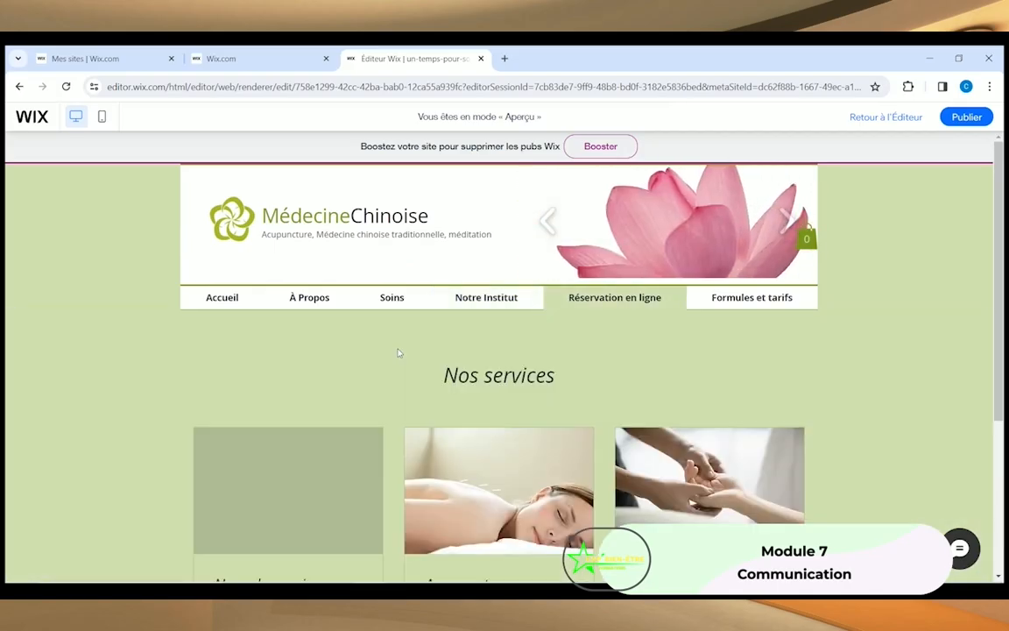
pyautogui.scroll(-3, 332, 382)
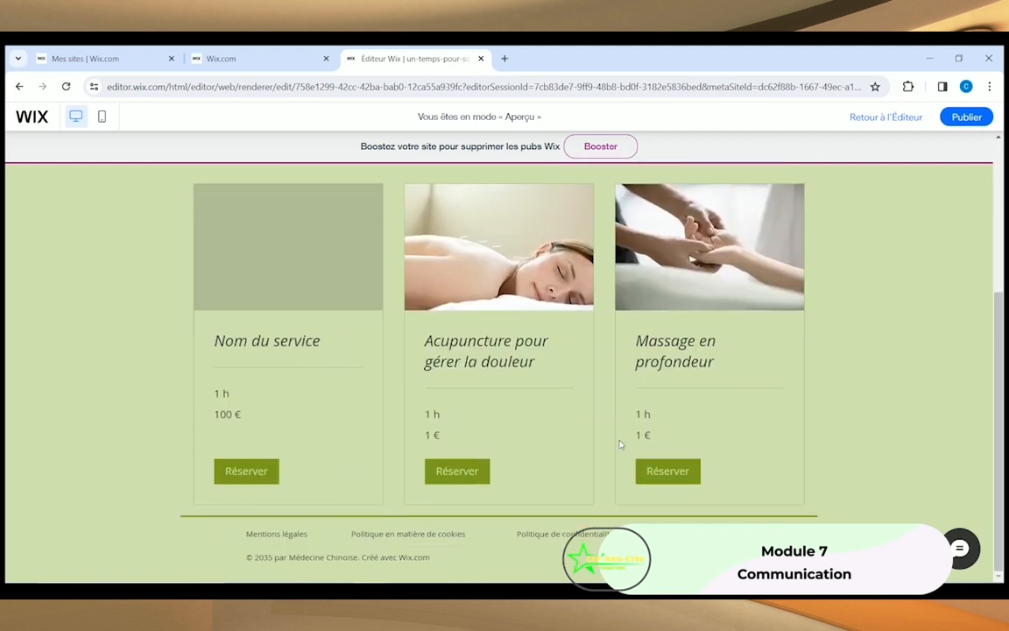
pyautogui.scroll(3, 556, 402)
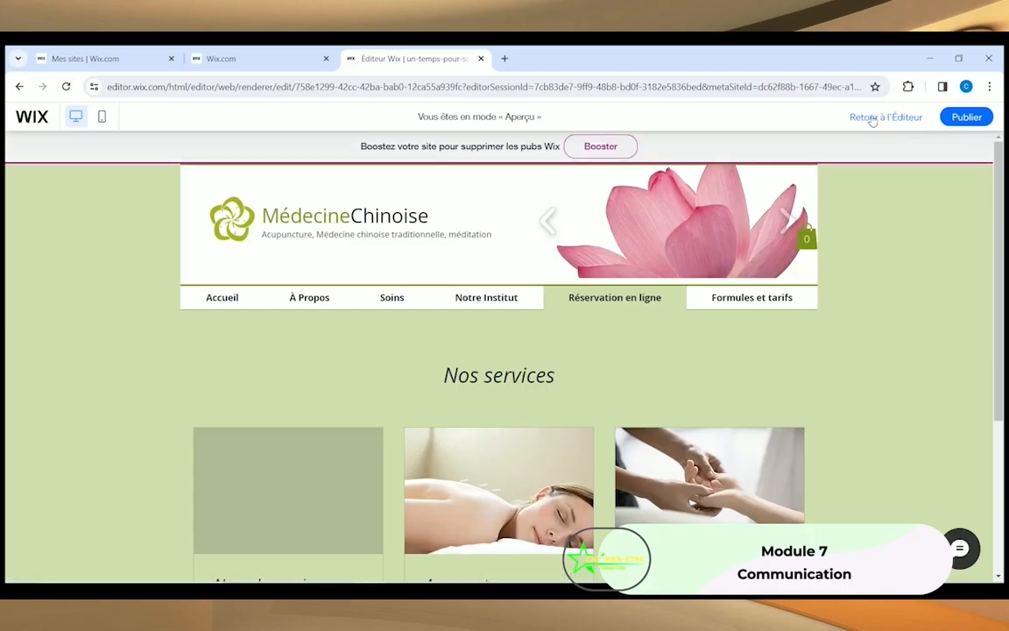
# Step: Return to the editor and switch to the mobile layout
pyautogui.click(872, 119)
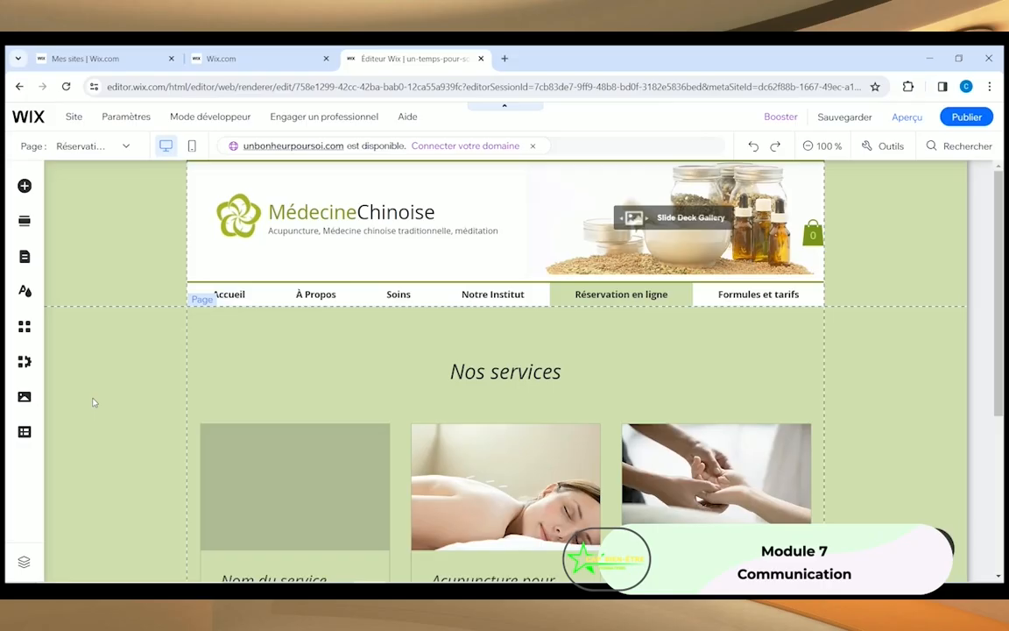
pyautogui.click(193, 147)
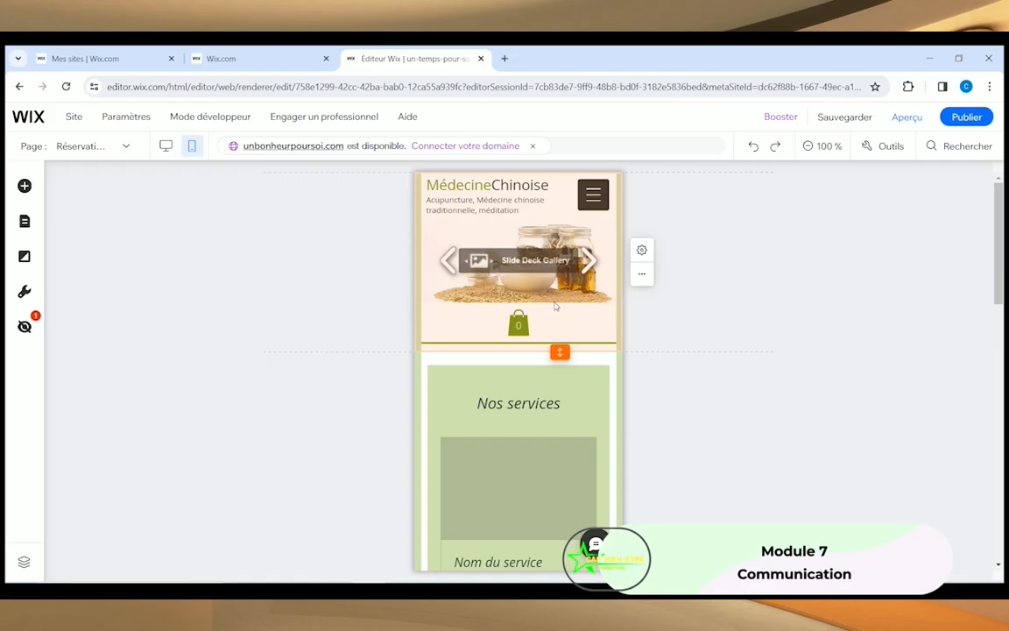
pyautogui.click(253, 303)
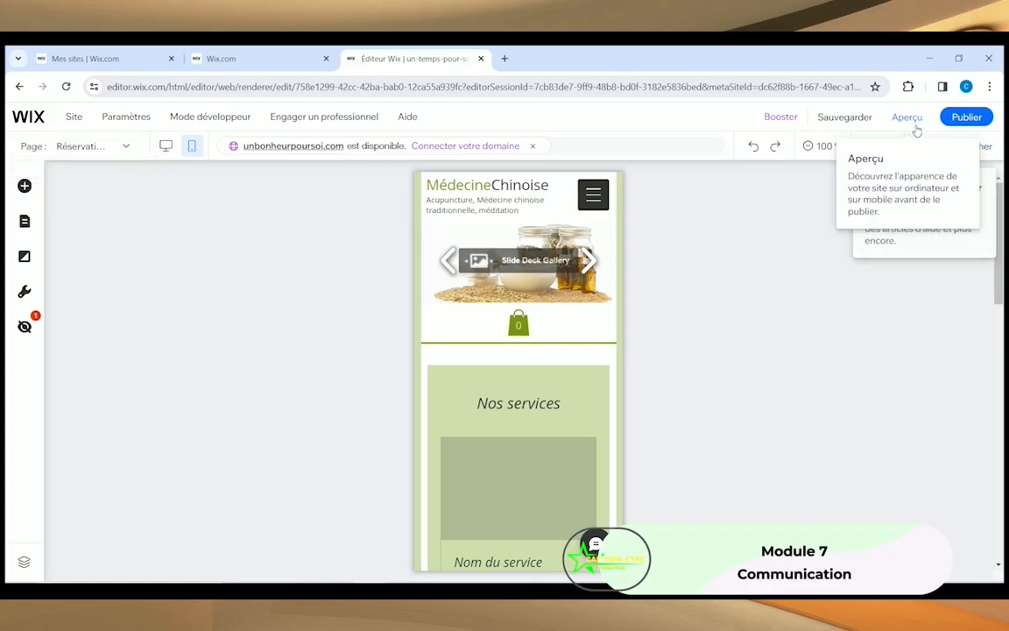
# Step: Preview the mobile site and open Formules et tarifs from its navigation menu
pyautogui.click(908, 118)
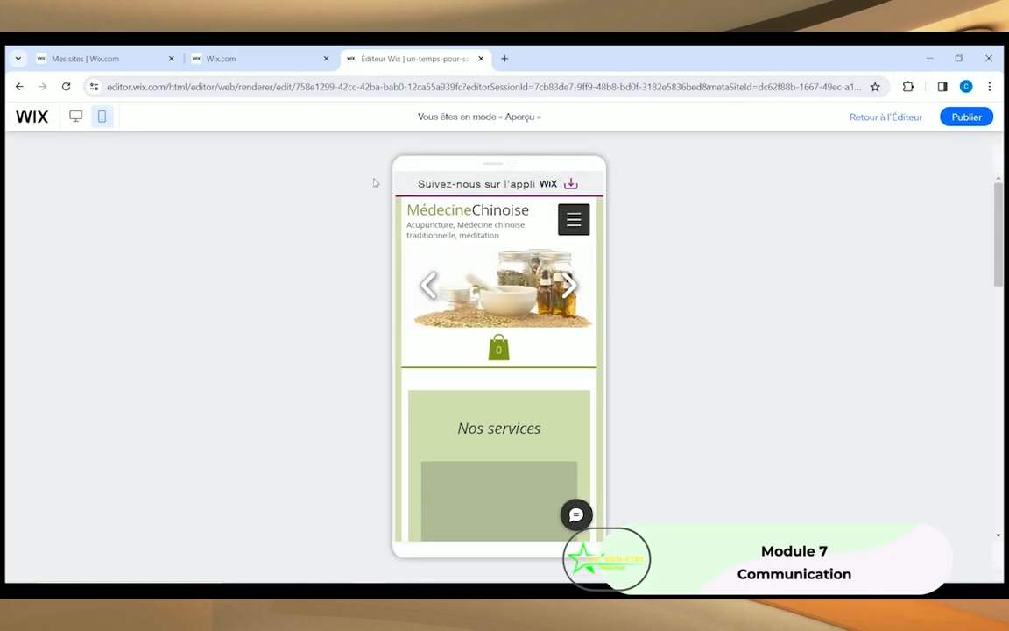
pyautogui.click(572, 224)
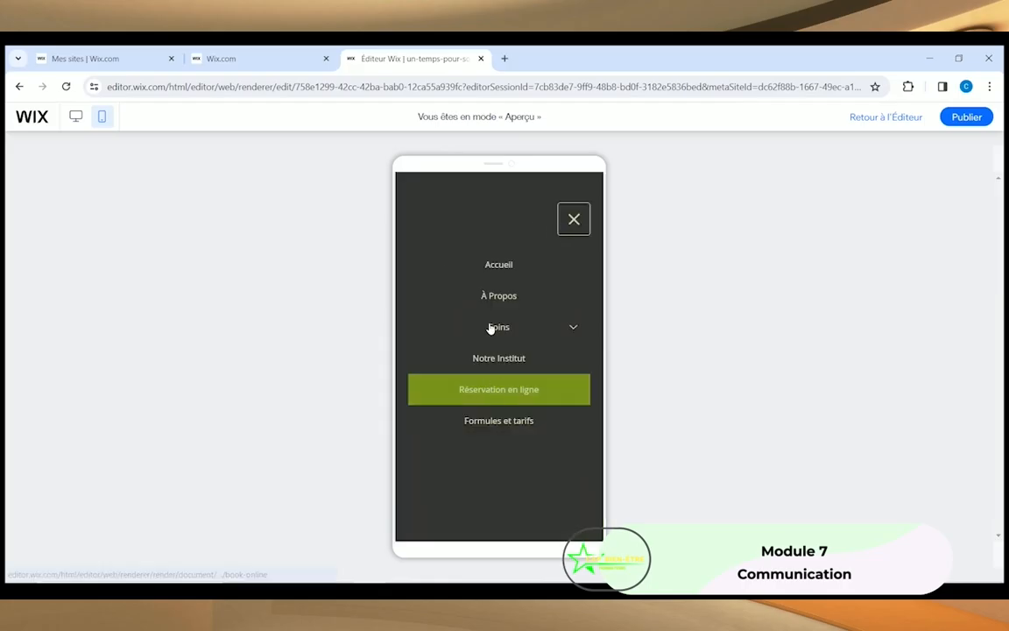
pyautogui.click(488, 421)
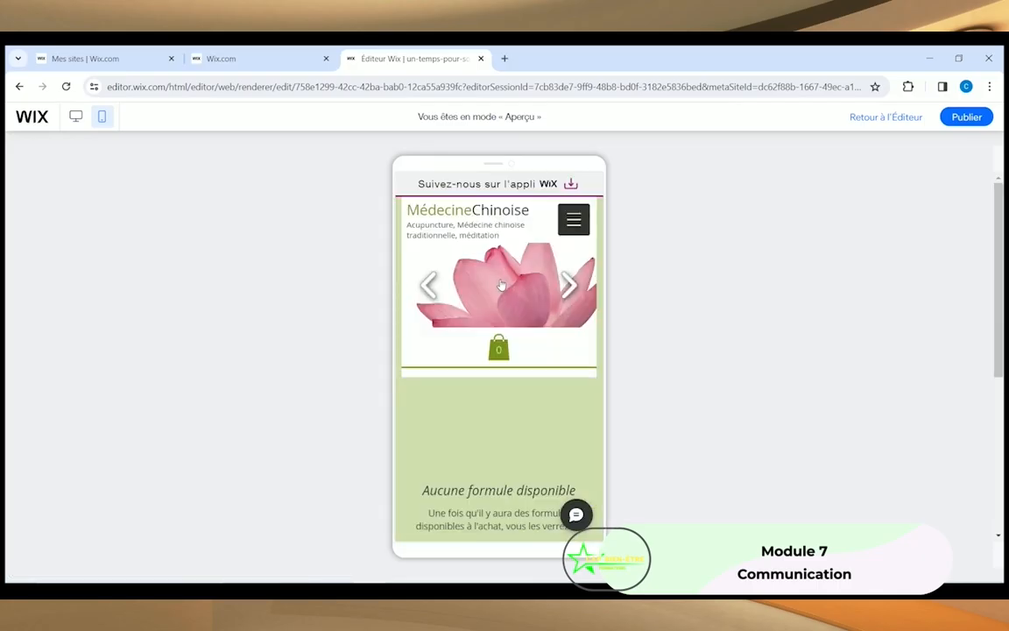
pyautogui.scroll(-5, 501, 285)
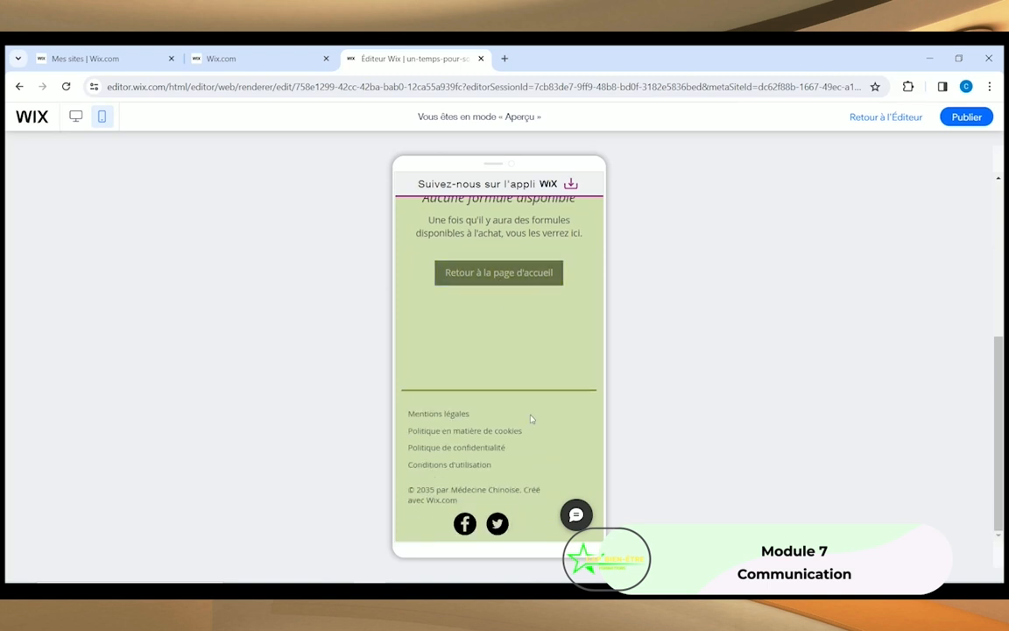
pyautogui.scroll(5, 531, 419)
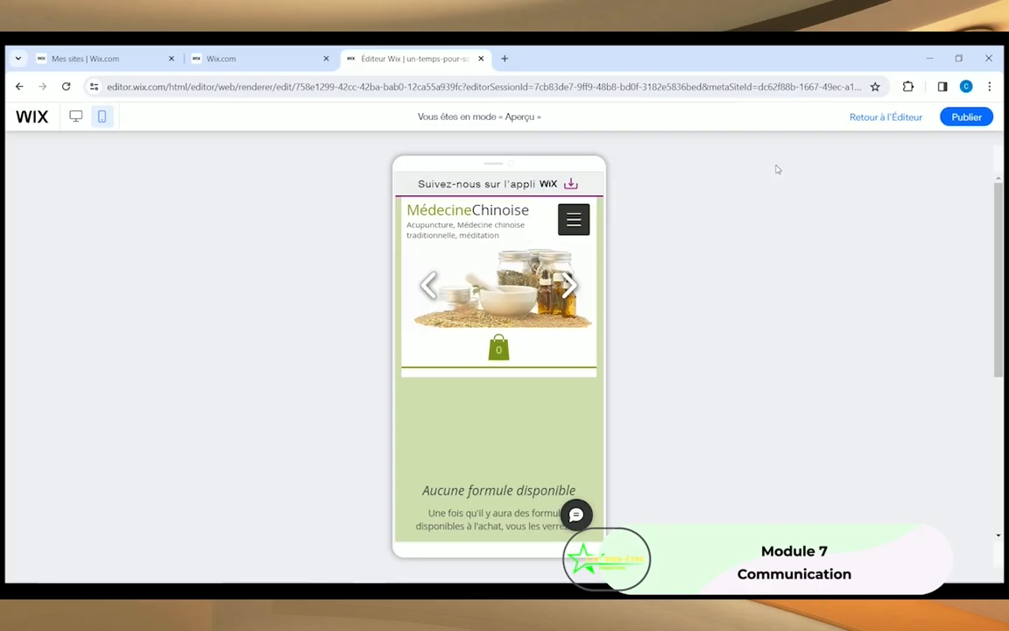
# Step: Swap the header's flower logo for the uploaded Logo seul.jpg image
pyautogui.click(858, 117)
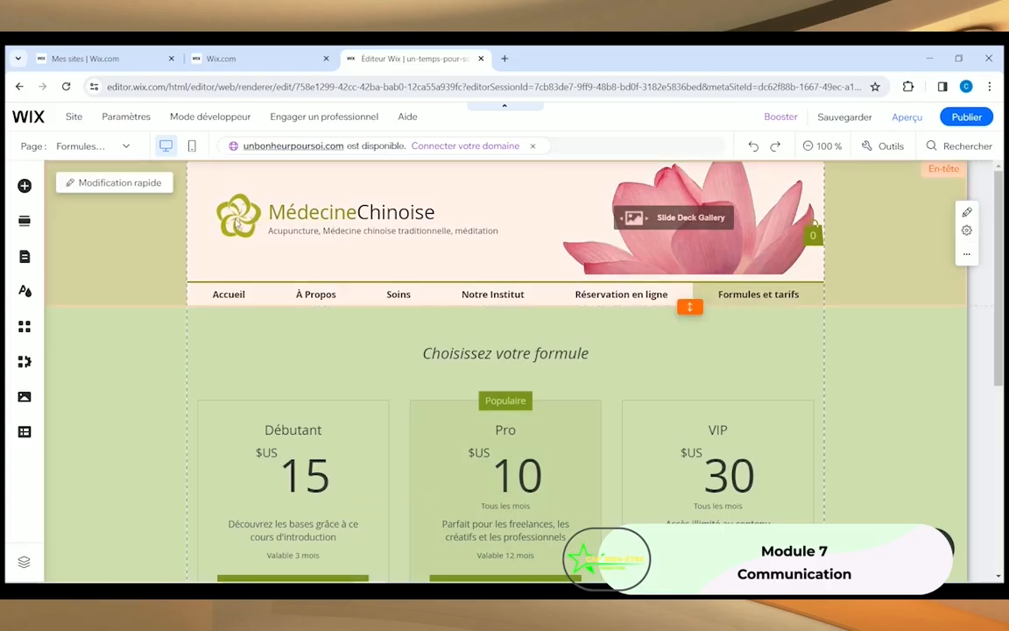
pyautogui.click(237, 223)
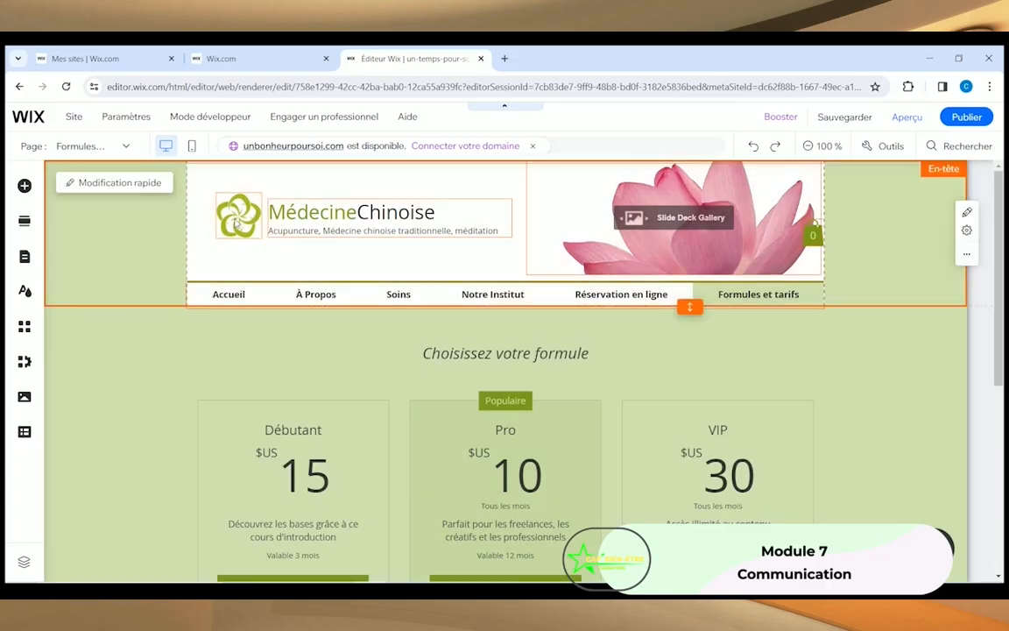
pyautogui.click(224, 214)
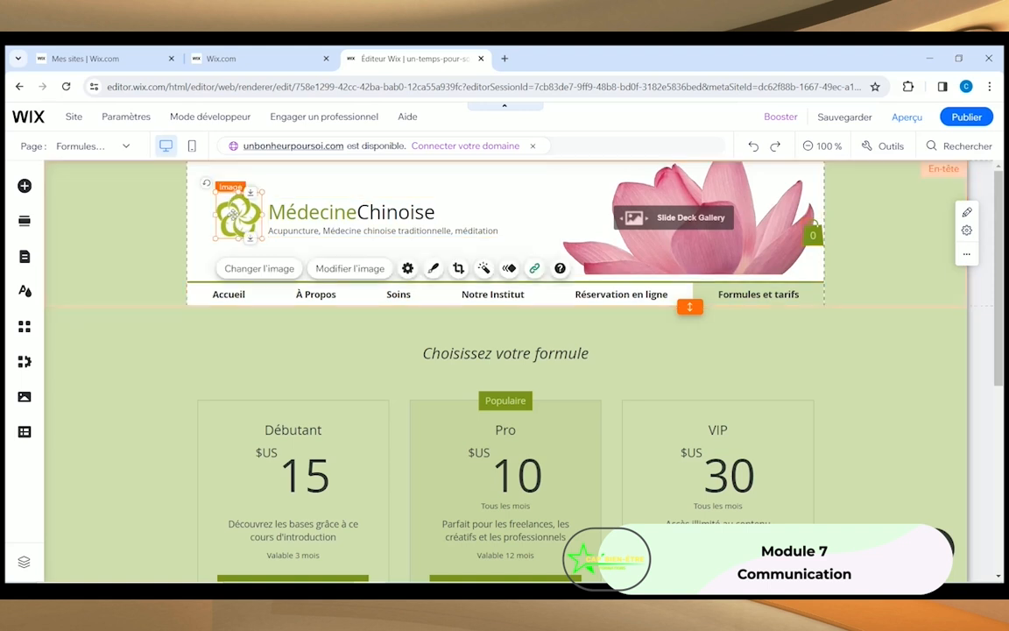
pyautogui.click(238, 269)
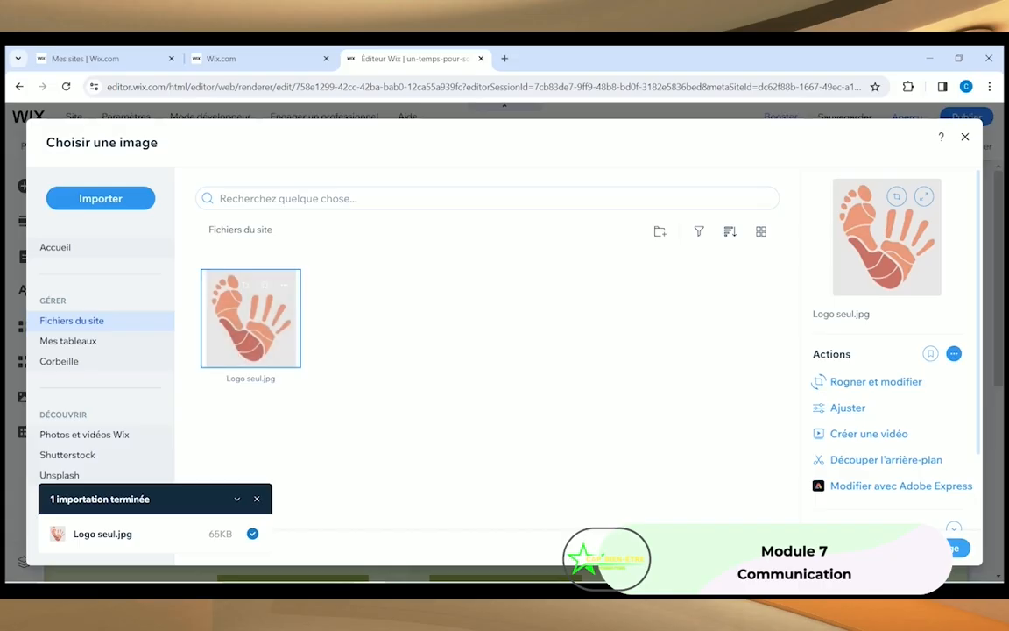
pyautogui.click(918, 548)
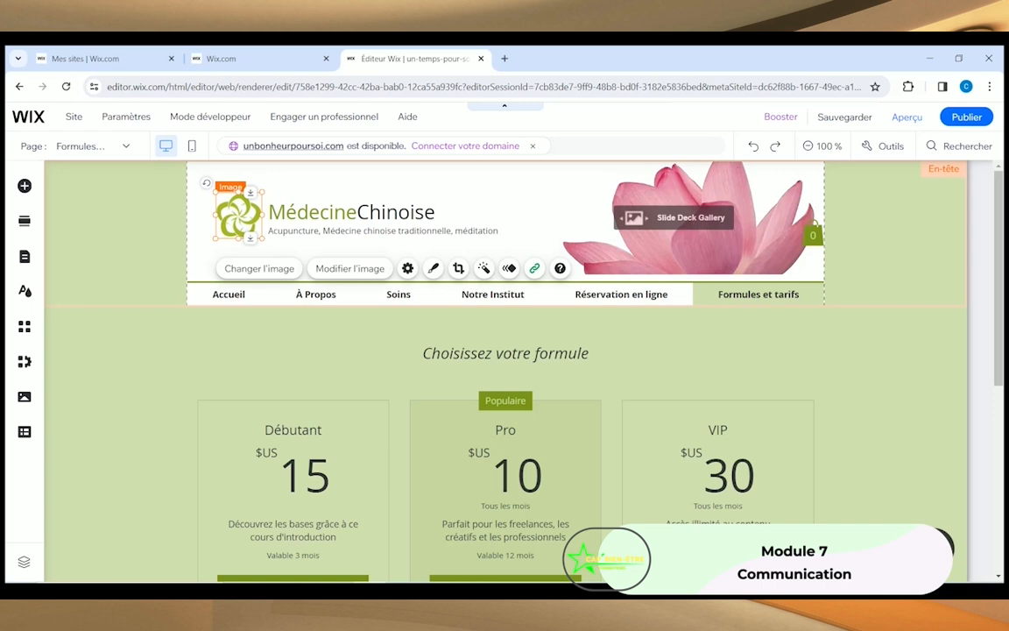
pyautogui.click(140, 237)
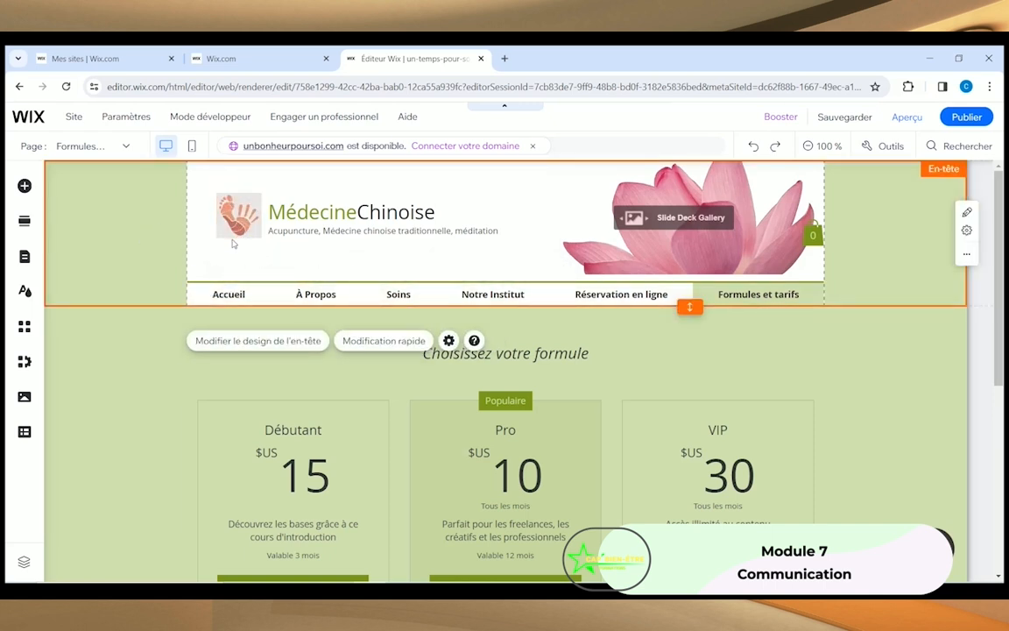
# Step: Rename the header title from MédecineChinoise to 'Un temps pour soi'
pyautogui.click(335, 219)
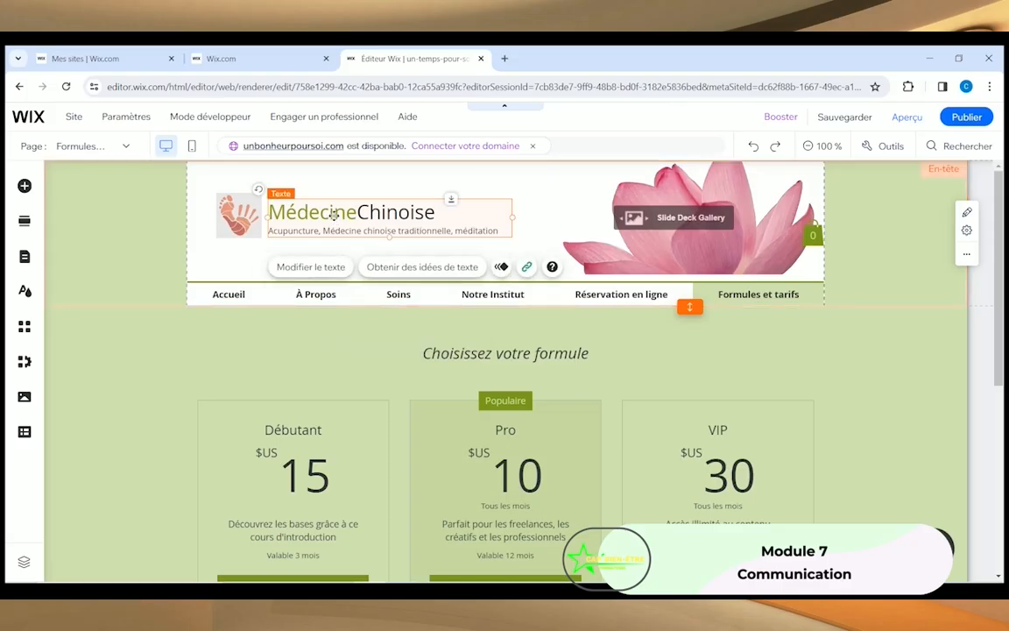
pyautogui.click(300, 270)
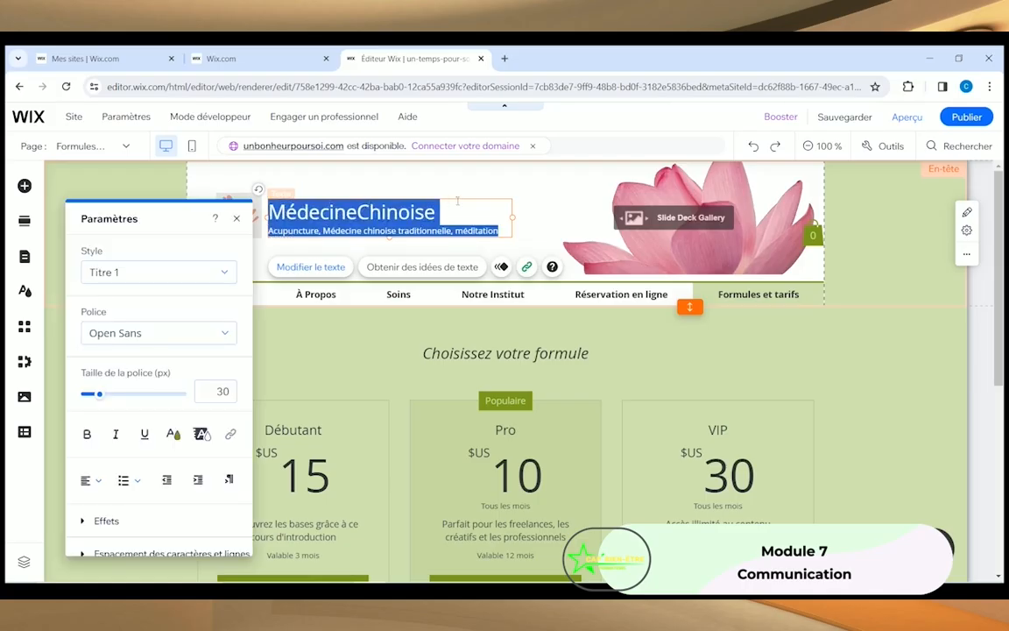
pyautogui.moveTo(437, 213); pyautogui.dragTo(254, 211)
pyautogui.write('Un t')
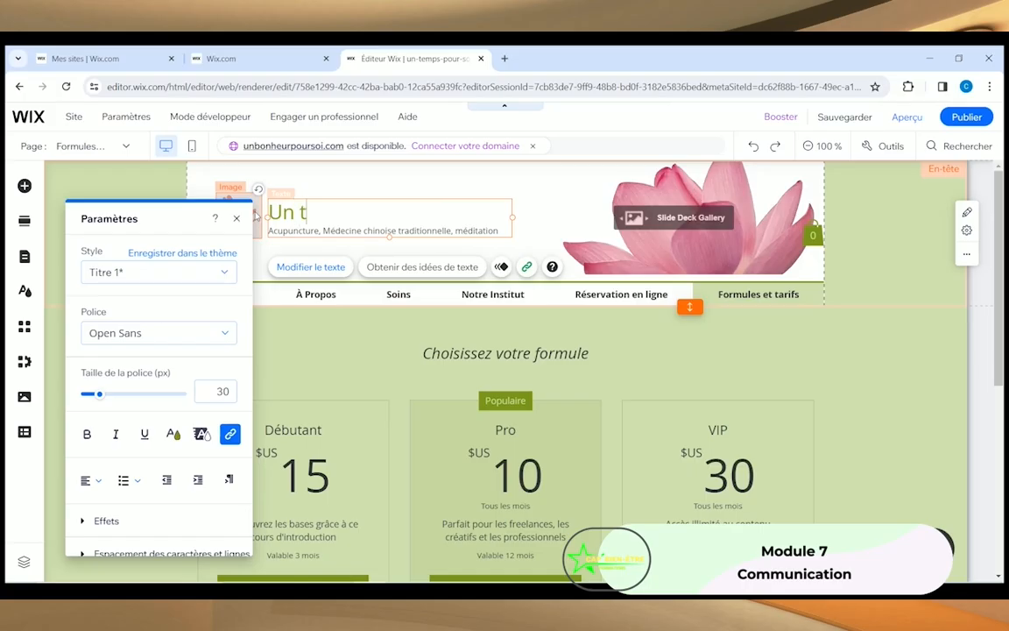
pyautogui.write('emps pour soi')
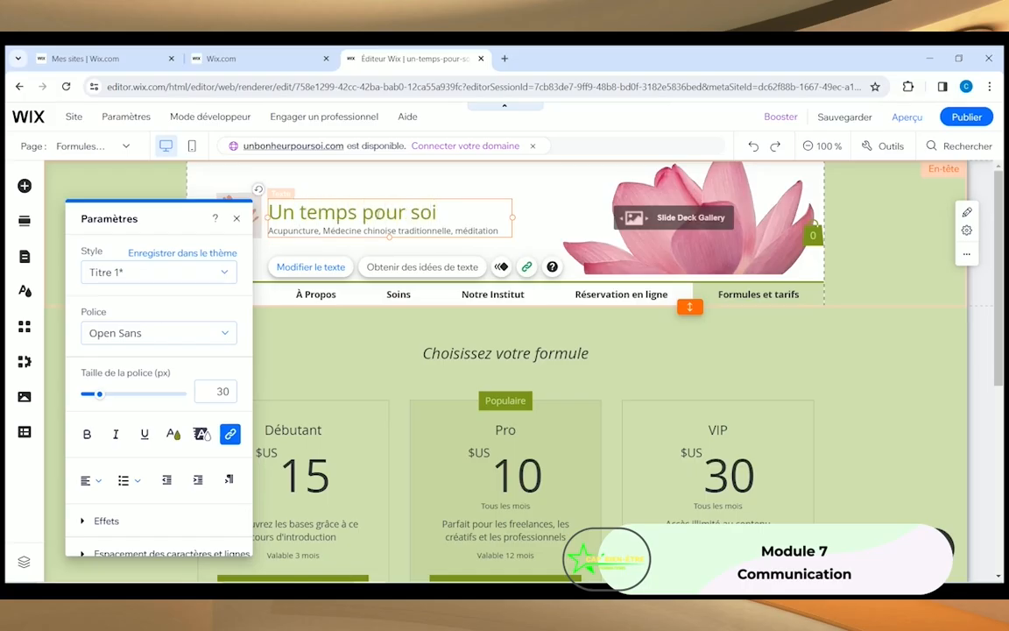
# Step: Replace the subtitle with 'Réflexologie et massages bien-être'
pyautogui.click(364, 230)
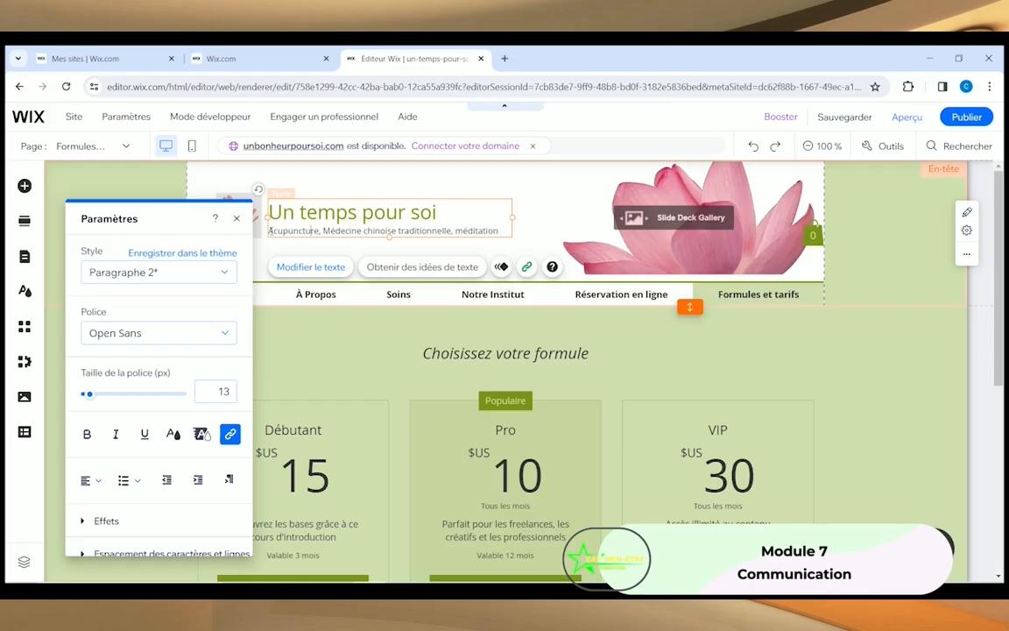
pyautogui.moveTo(279, 230); pyautogui.dragTo(463, 224)
pyautogui.click(364, 241)
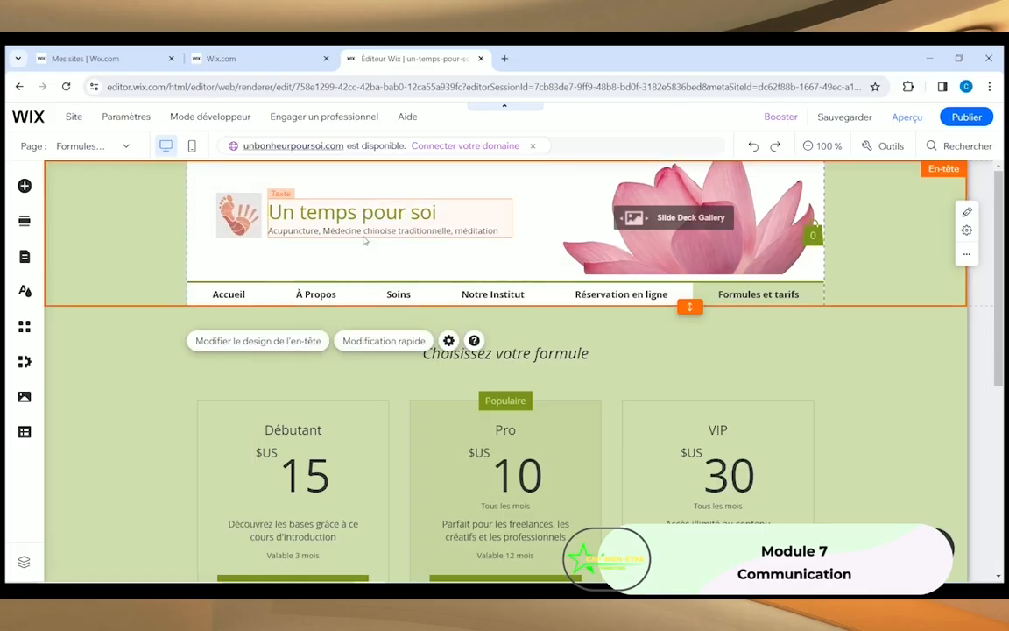
pyautogui.write('Re')
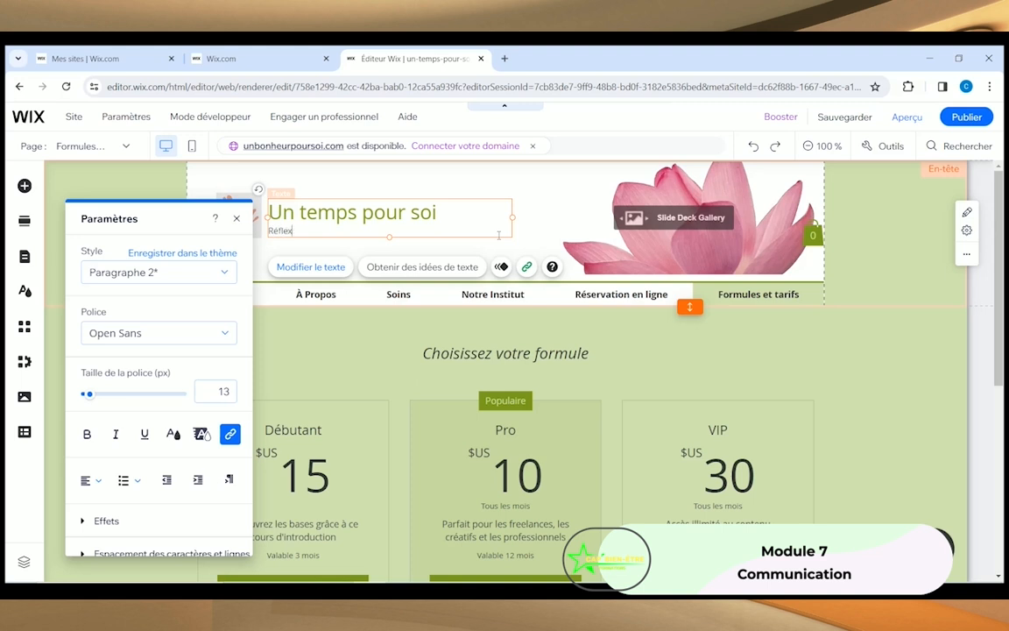
pyautogui.write('flexologie et massages bien-être')
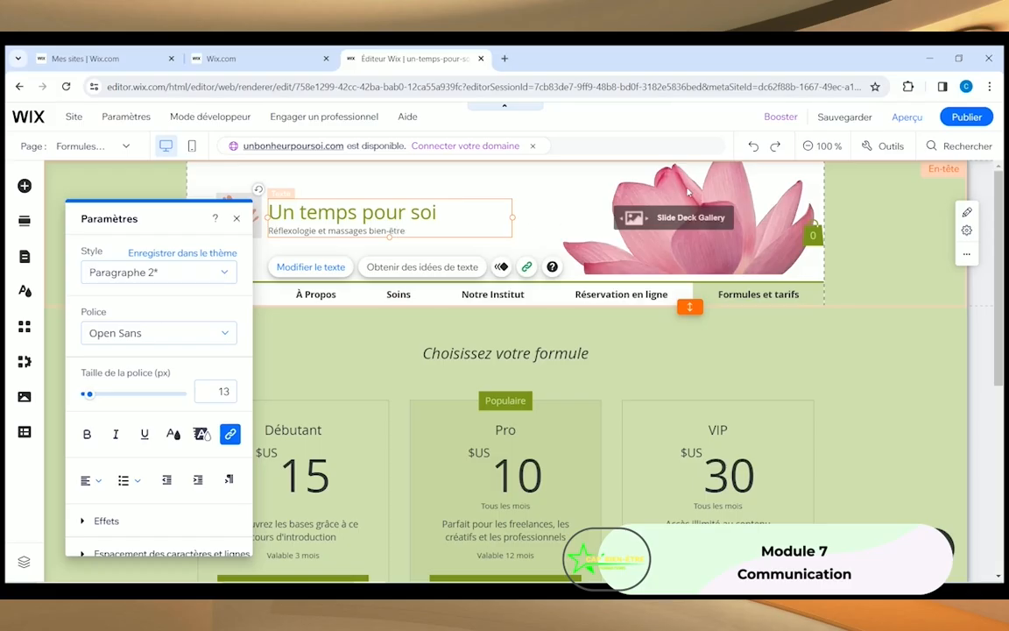
pyautogui.click(568, 192)
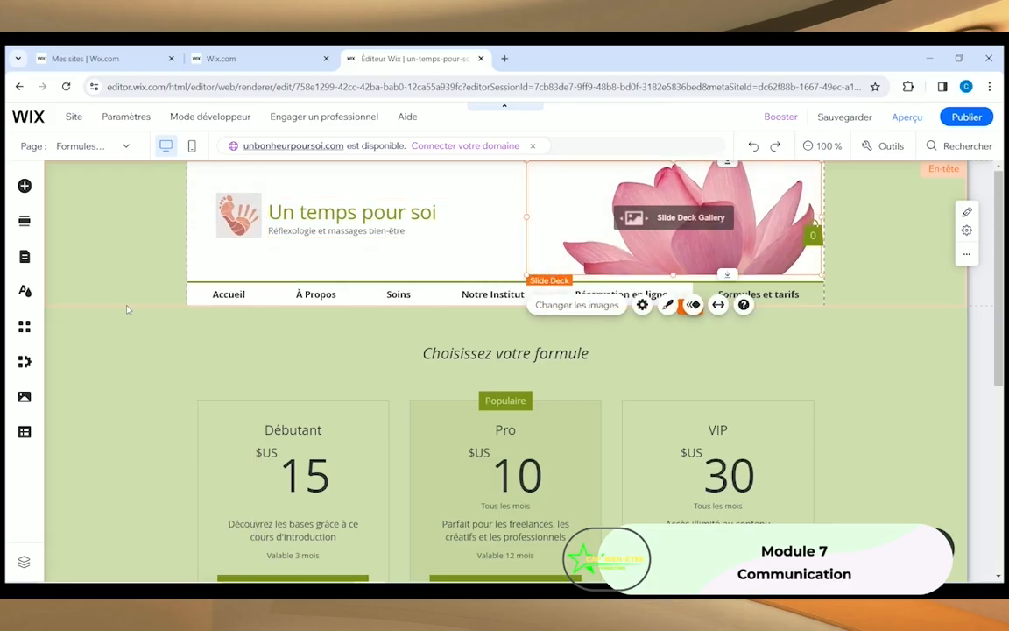
pyautogui.click(299, 219)
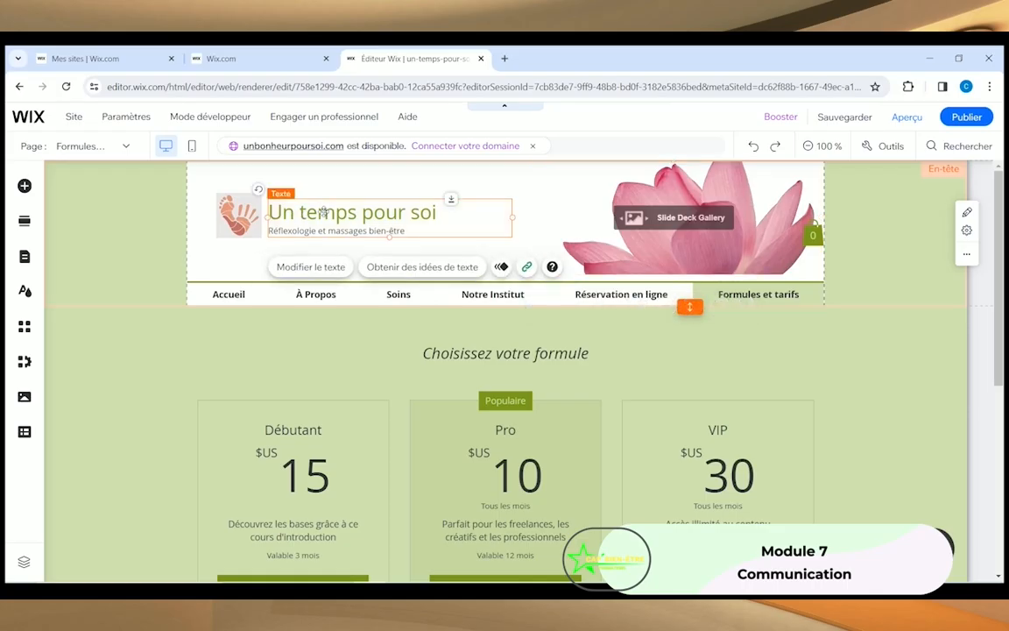
# Step: Set the title 'Un temps pour soi' in Poppins Semi Bold and bring up its colour options
pyautogui.click(298, 266)
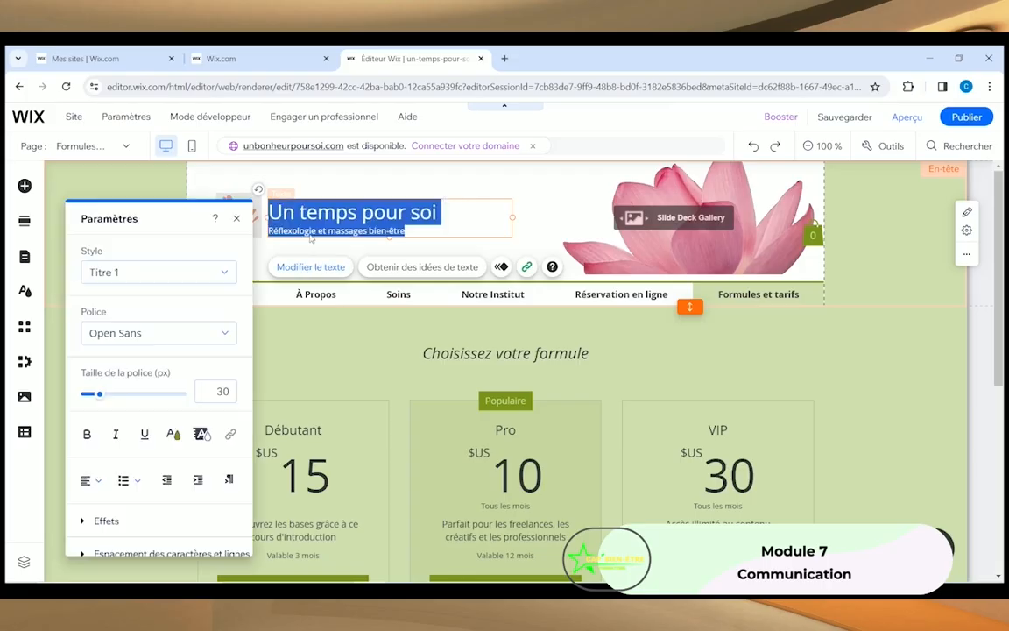
pyautogui.click(348, 212)
pyautogui.moveTo(438, 215); pyautogui.dragTo(270, 210)
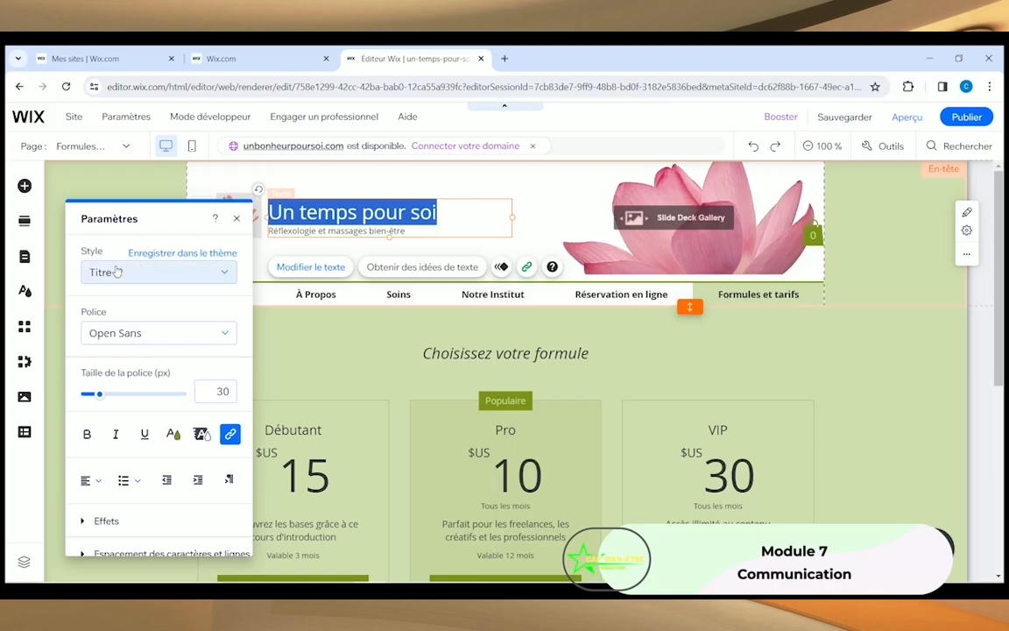
pyautogui.click(225, 338)
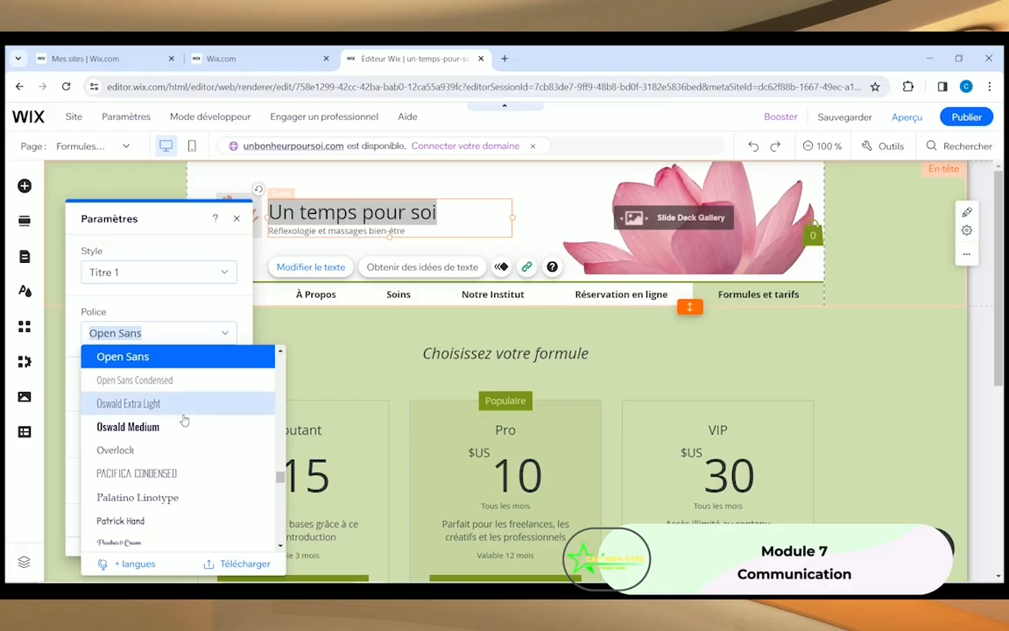
pyautogui.scroll(-1, 162, 455)
pyautogui.scroll(-5, 162, 455)
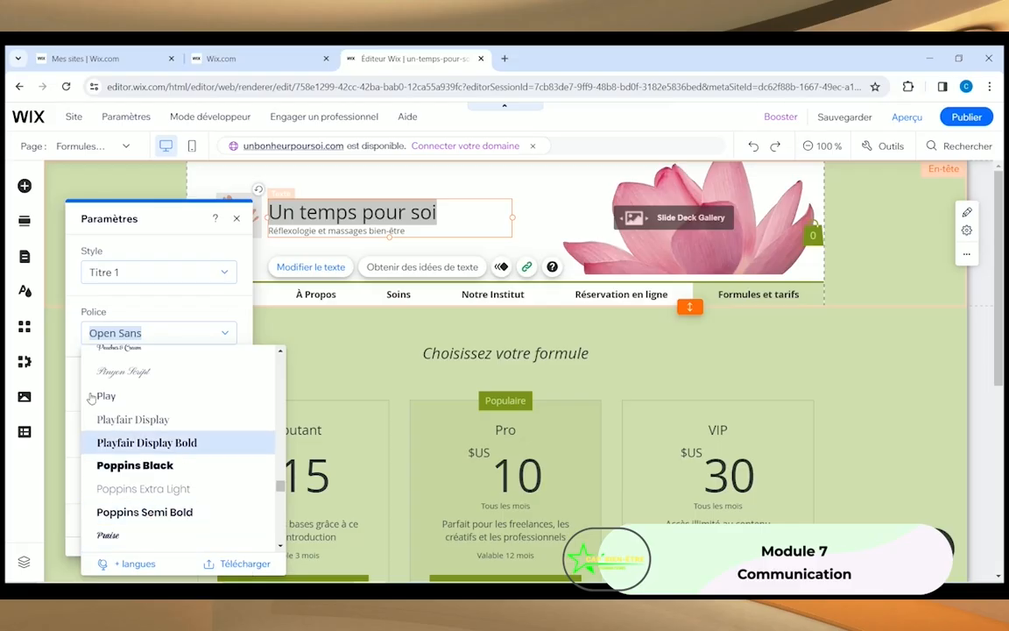
pyautogui.click(131, 513)
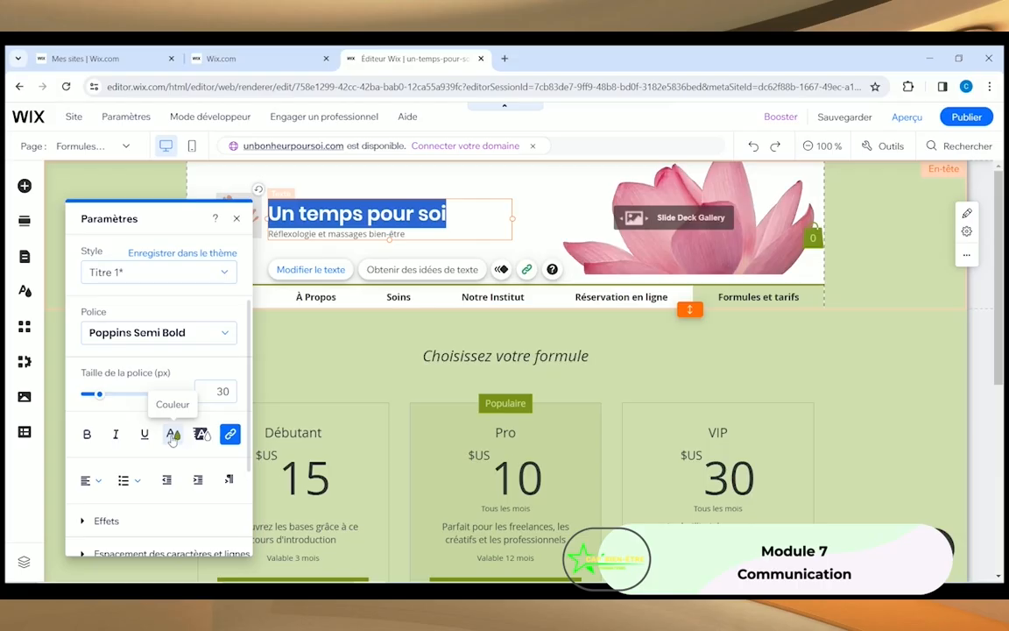
pyautogui.click(172, 436)
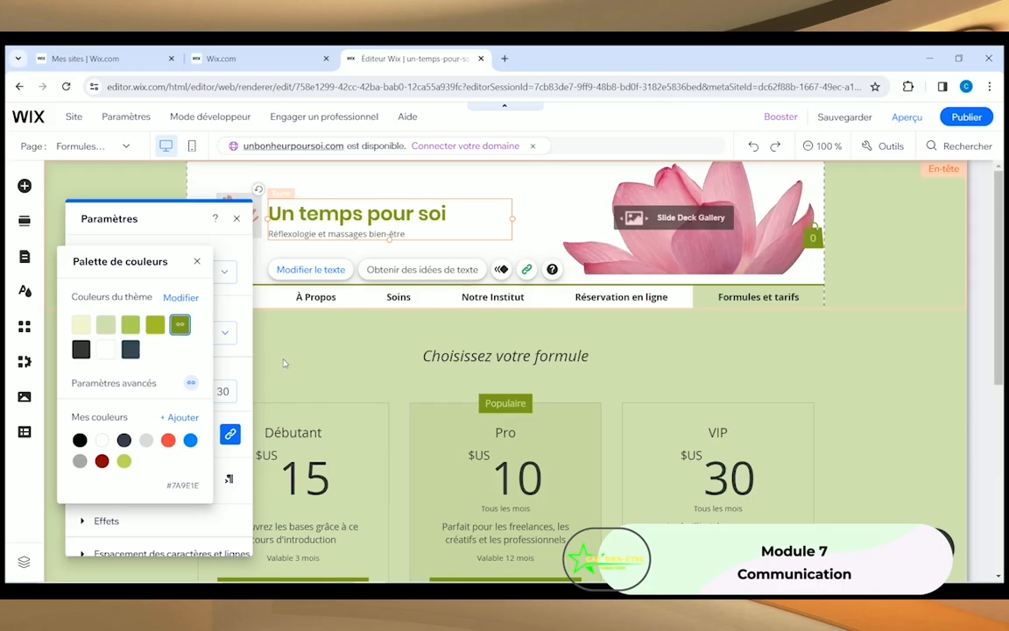
# Step: Change the first two base colours of the site's colour theme to pink tones
pyautogui.click(180, 298)
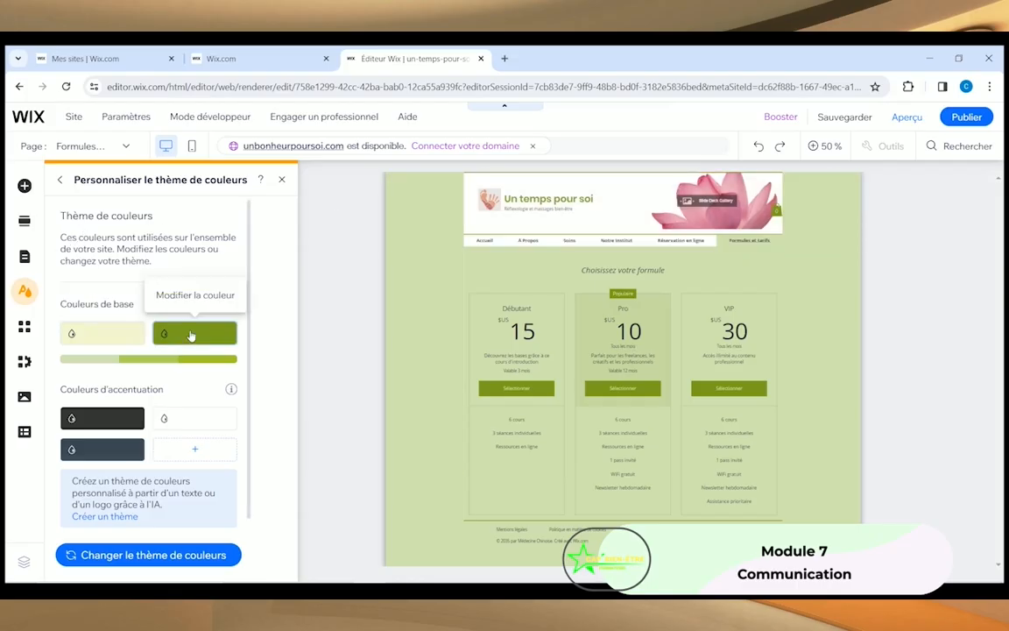
pyautogui.click(190, 334)
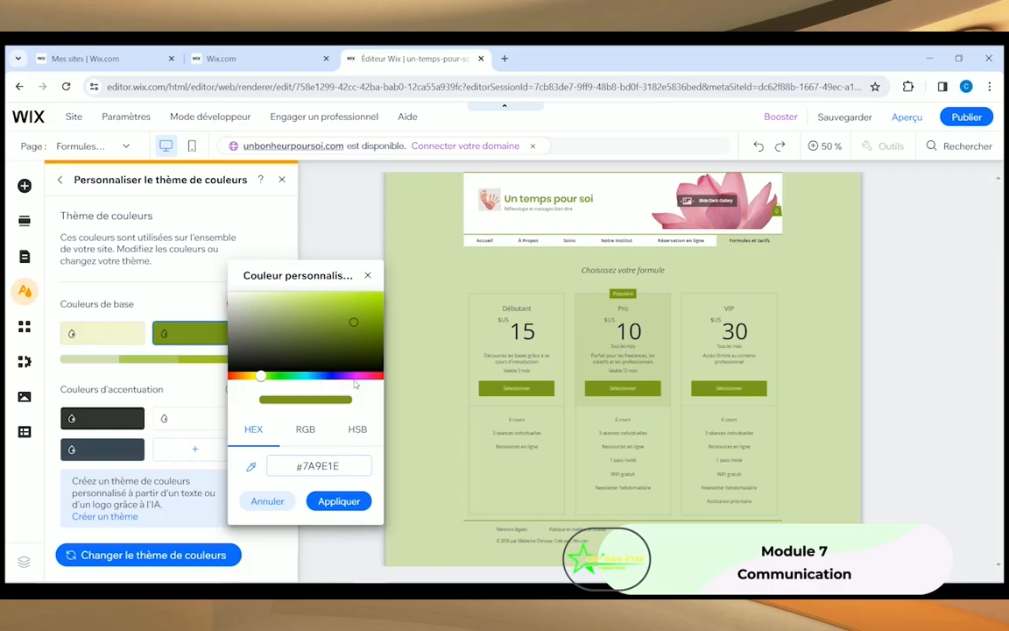
pyautogui.click(362, 377)
pyautogui.click(259, 323)
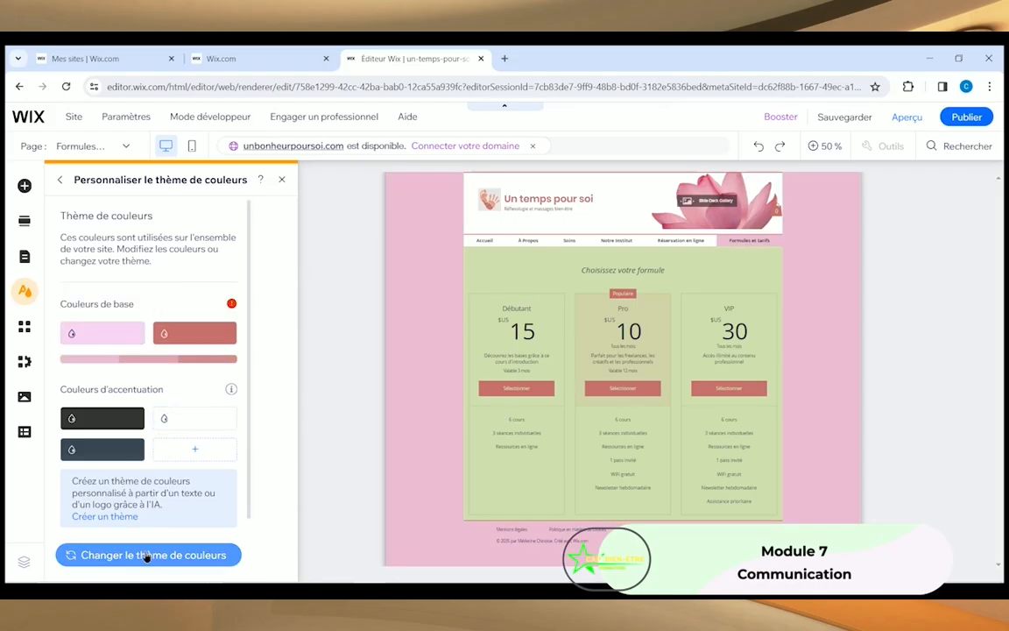
pyautogui.click(140, 553)
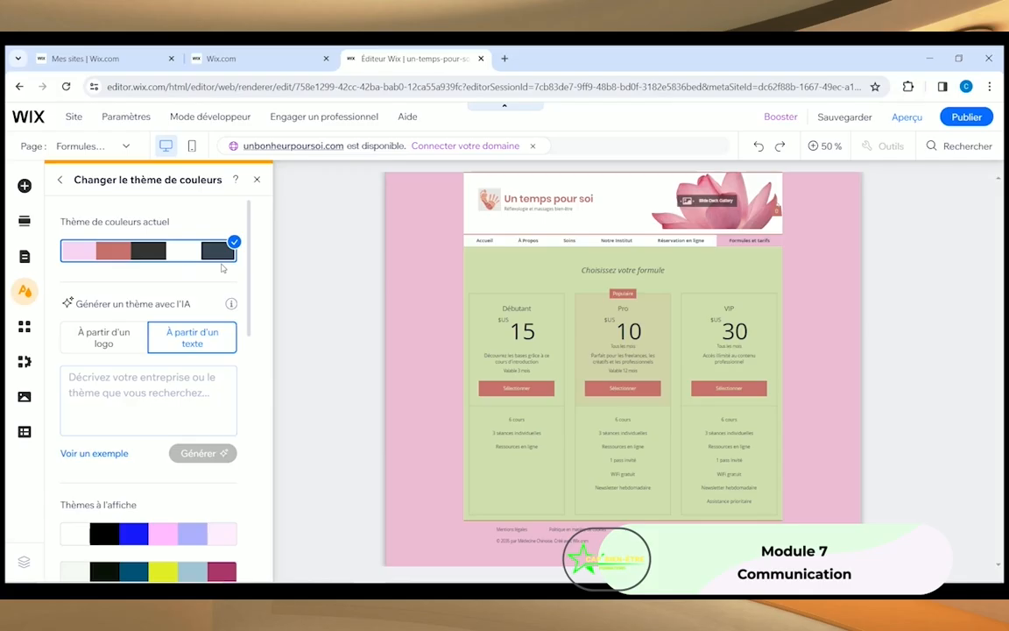
pyautogui.click(257, 181)
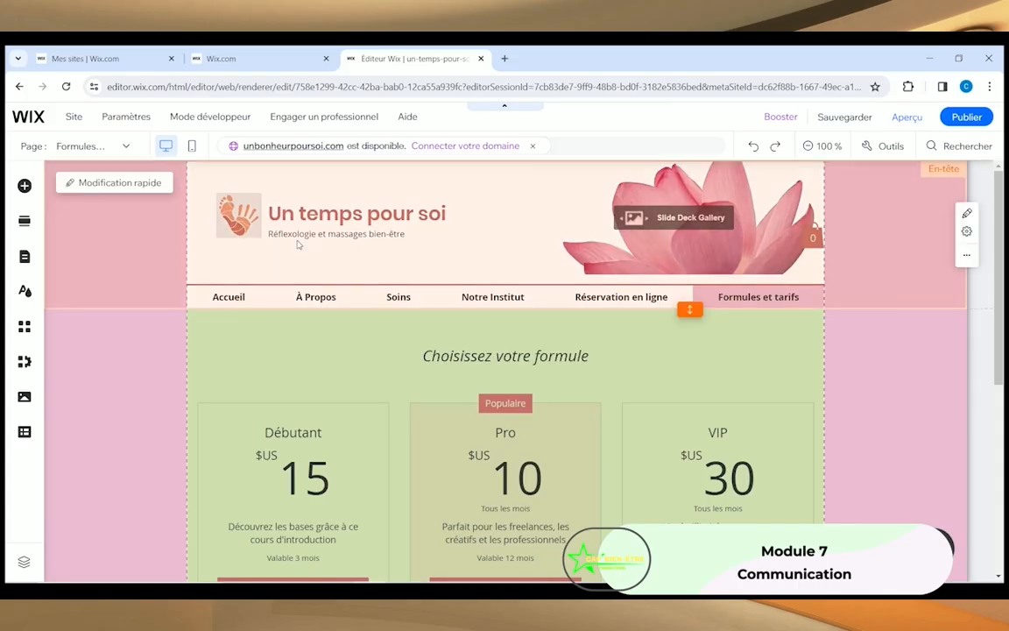
# Step: Start replacing the header Slide Deck gallery images, opening Wix's free photo library
pyautogui.click(702, 252)
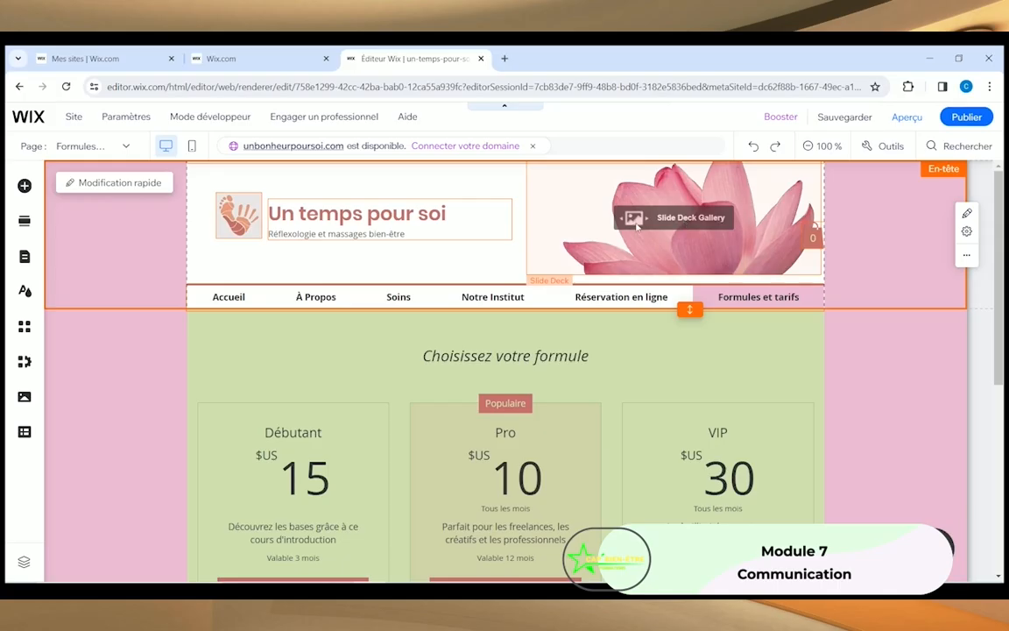
pyautogui.click(631, 261)
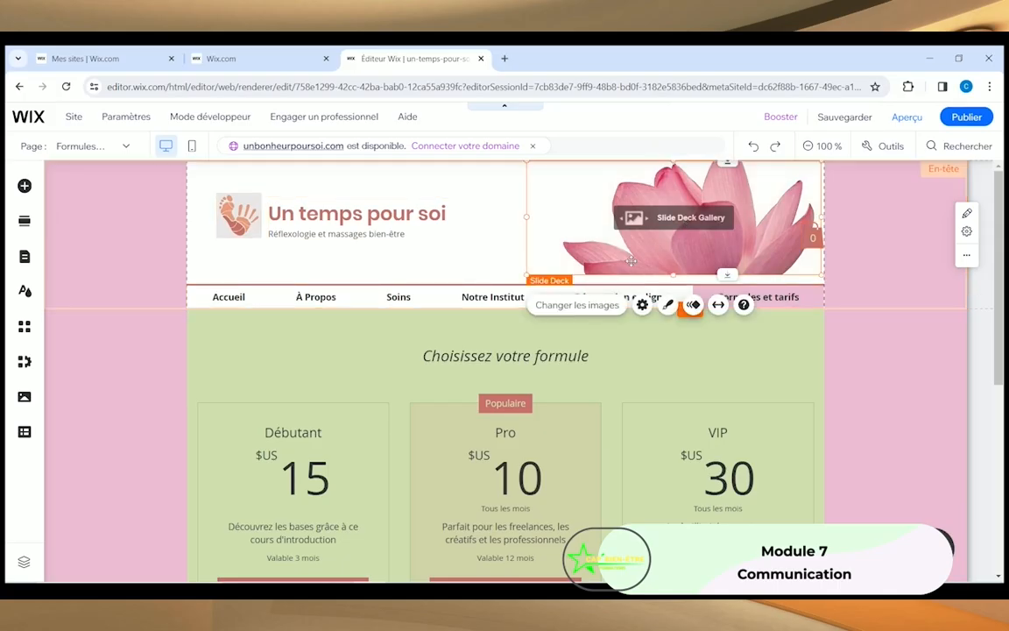
pyautogui.click(578, 305)
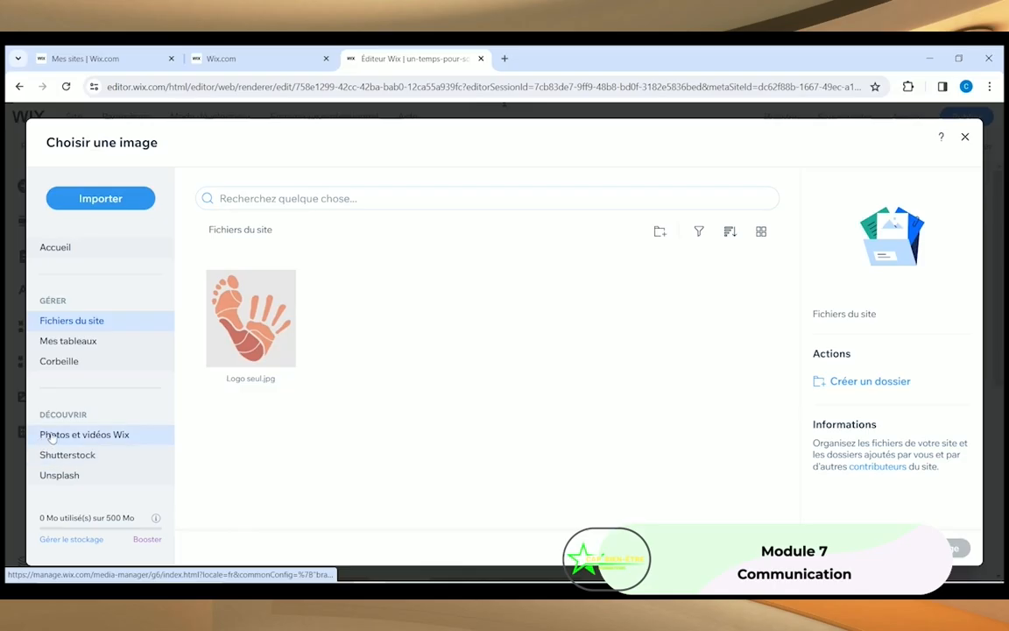
pyautogui.click(84, 436)
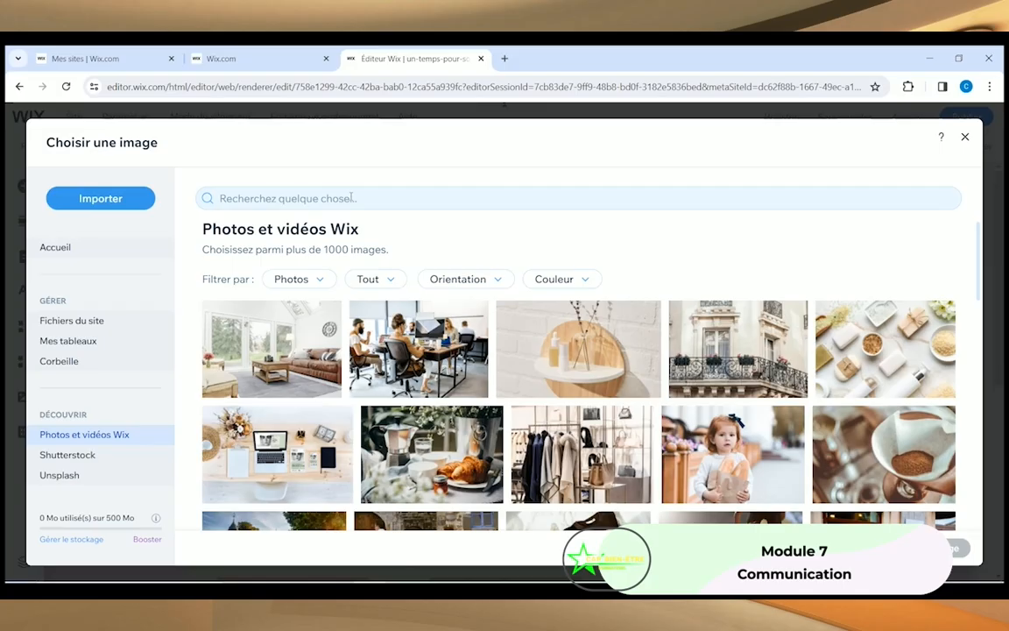
# Step: Search the library for 'Horloge' and add the Horloge Gears photo
pyautogui.click(351, 198)
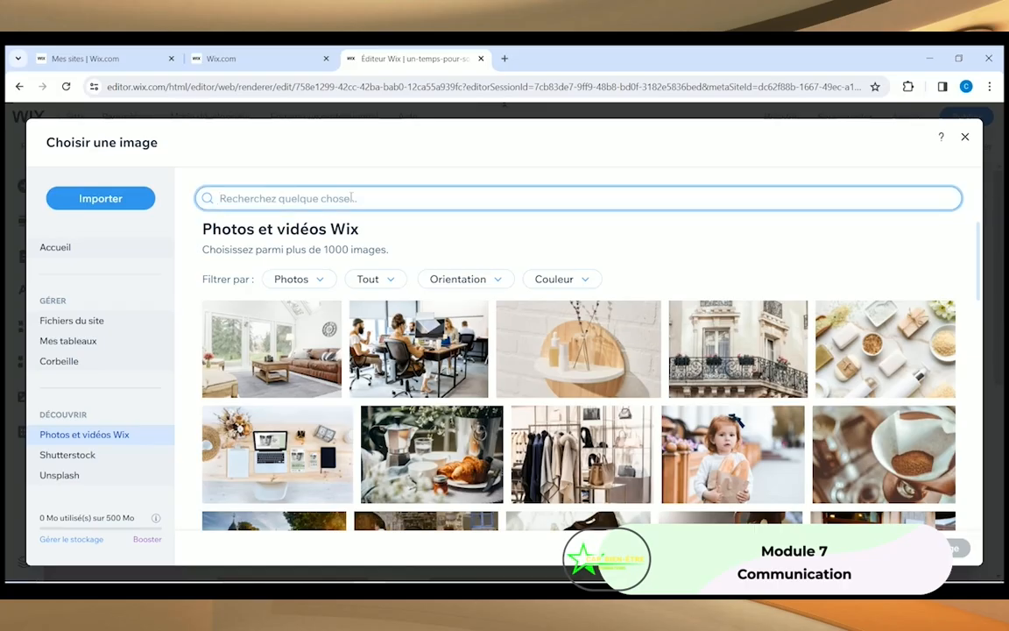
pyautogui.write('Horloge')
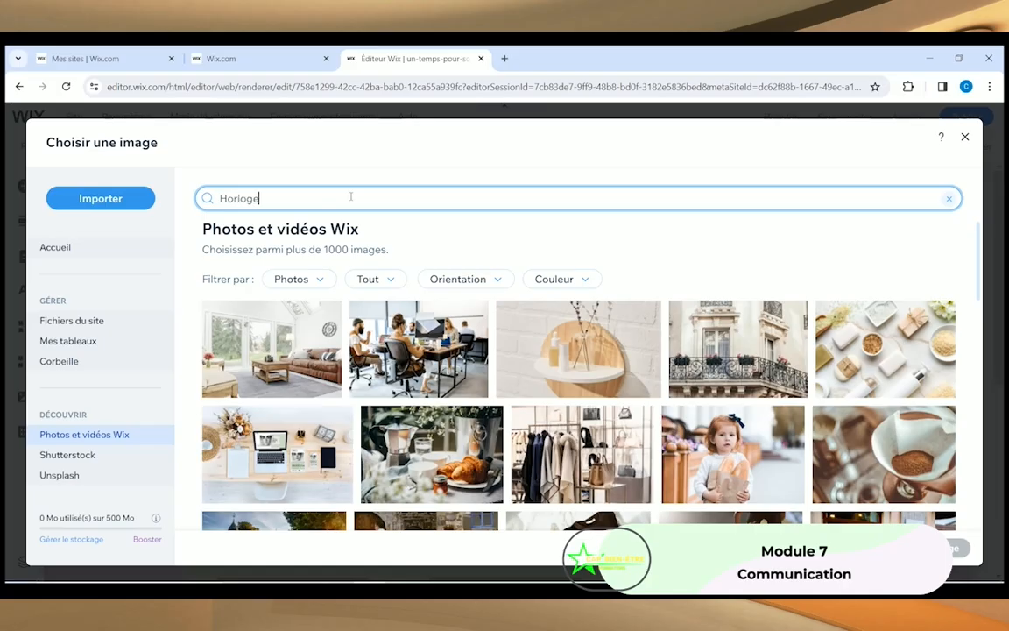
pyautogui.press('Return')
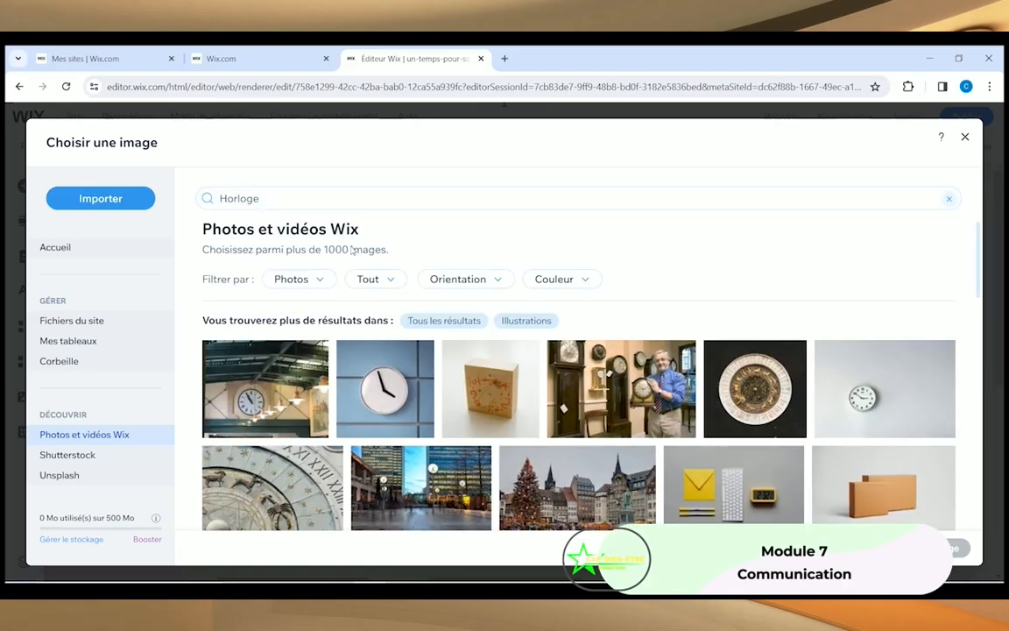
pyautogui.scroll(-2, 263, 403)
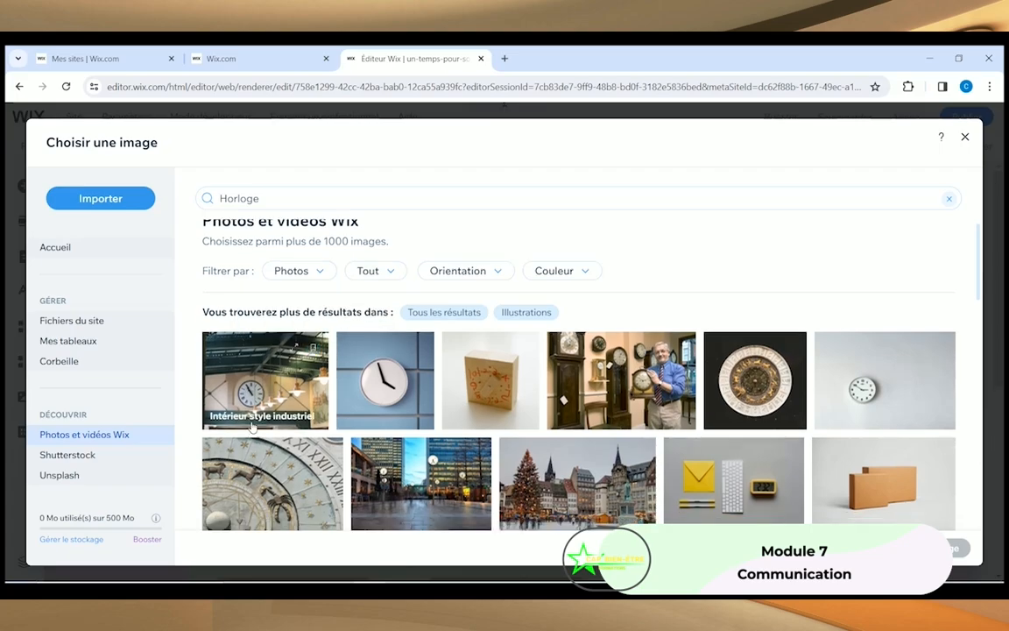
pyautogui.scroll(-2, 274, 423)
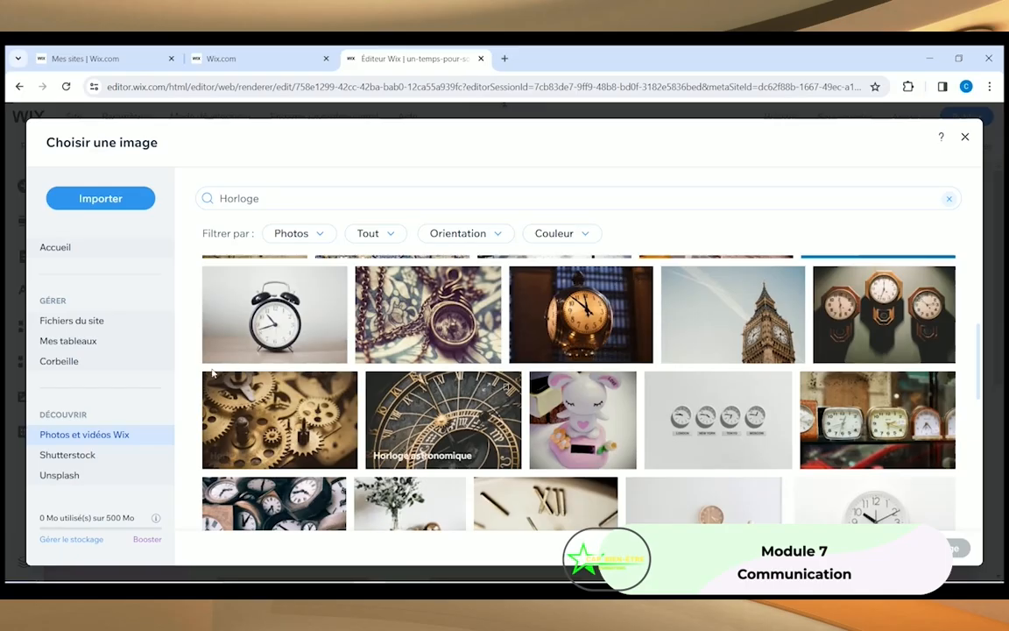
pyautogui.click(257, 421)
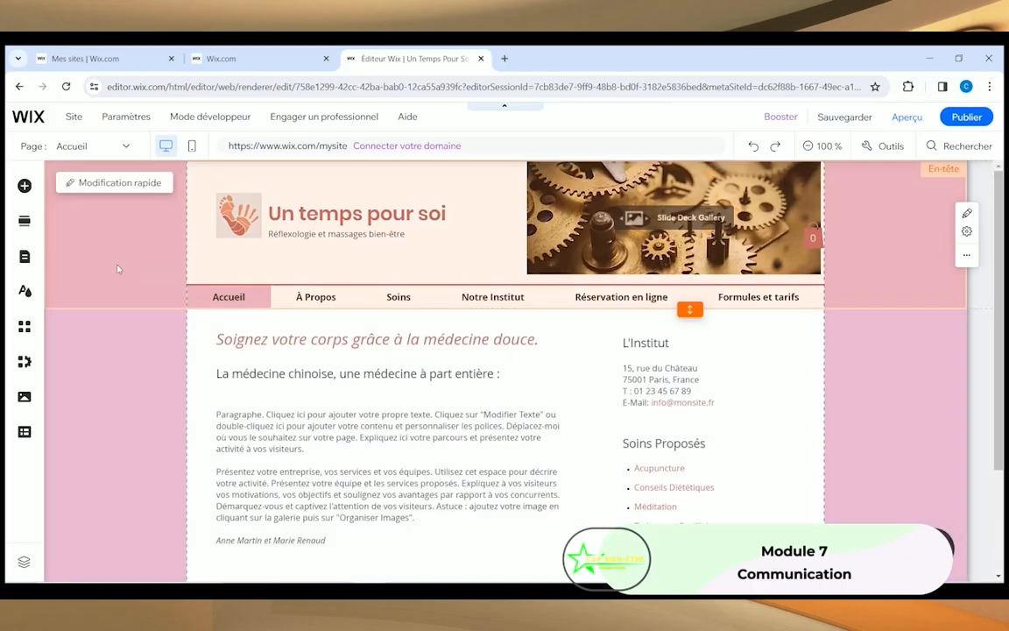
pyautogui.click(118, 269)
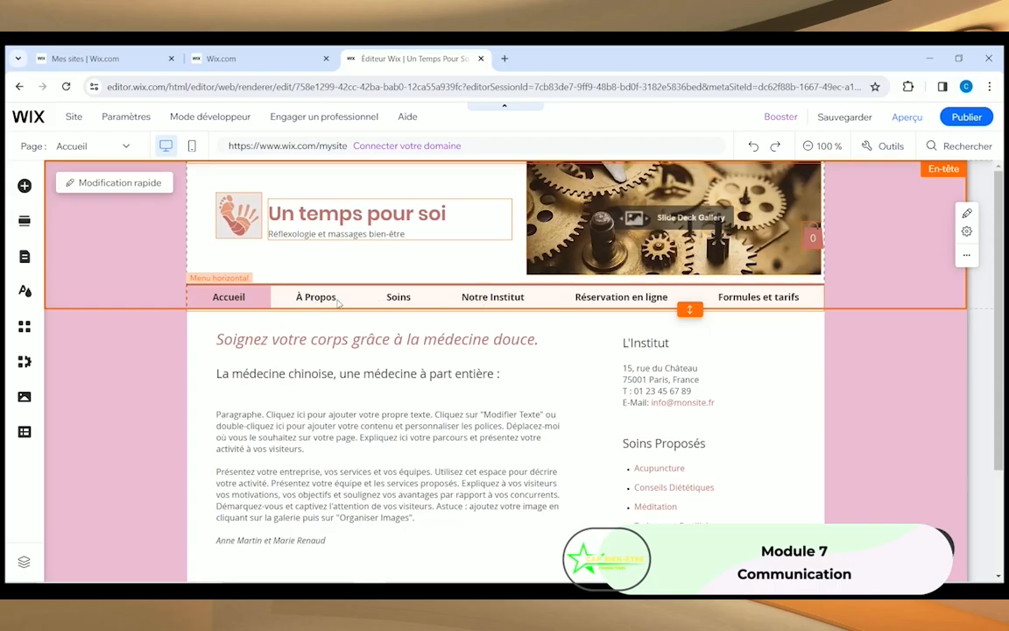
pyautogui.click(343, 298)
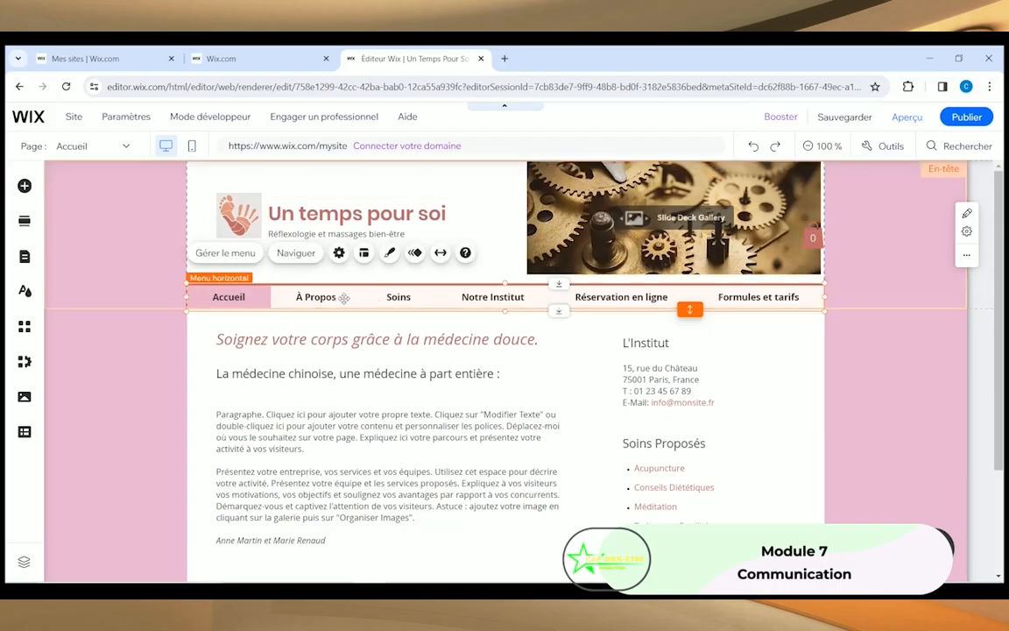
# Step: Move À Propos down the site menu to a top-level item right after Notre Institut
pyautogui.click(225, 254)
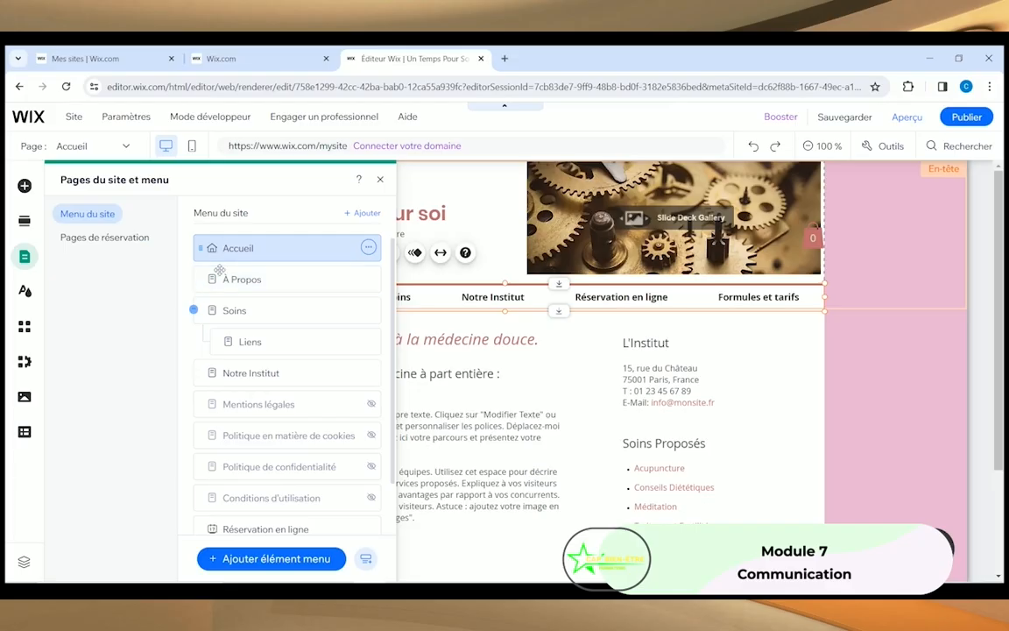
pyautogui.moveTo(200, 279); pyautogui.dragTo(199, 370)
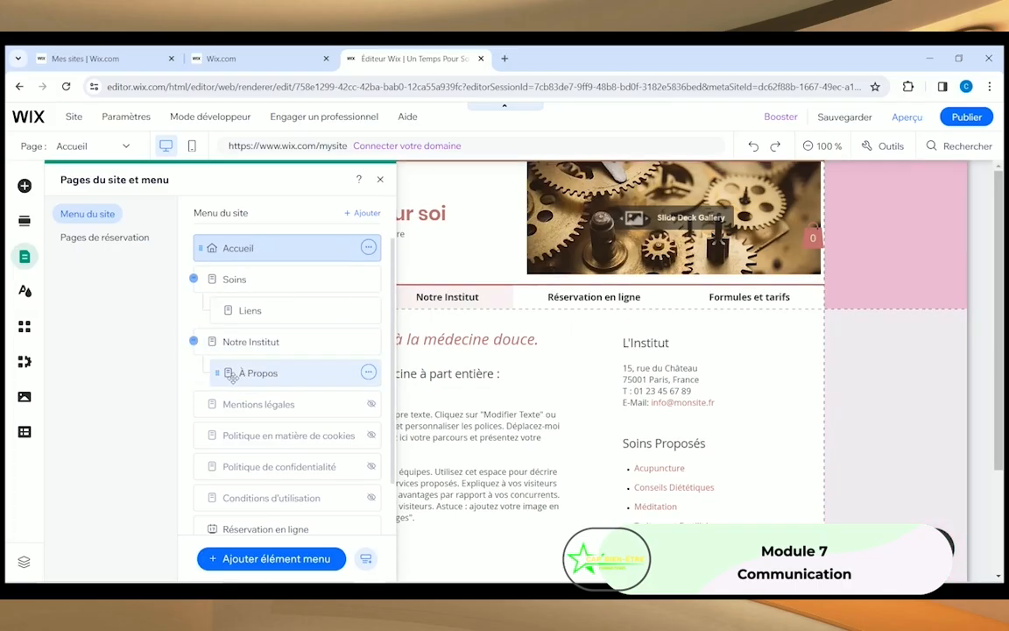
pyautogui.click(223, 372)
pyautogui.moveTo(216, 372); pyautogui.dragTo(200, 372)
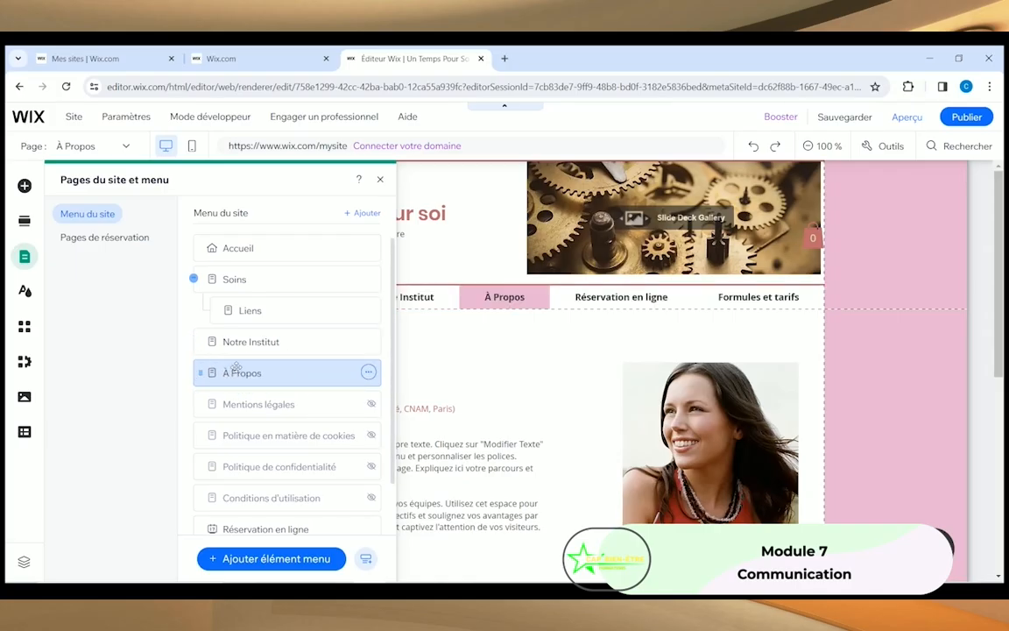
pyautogui.click(235, 280)
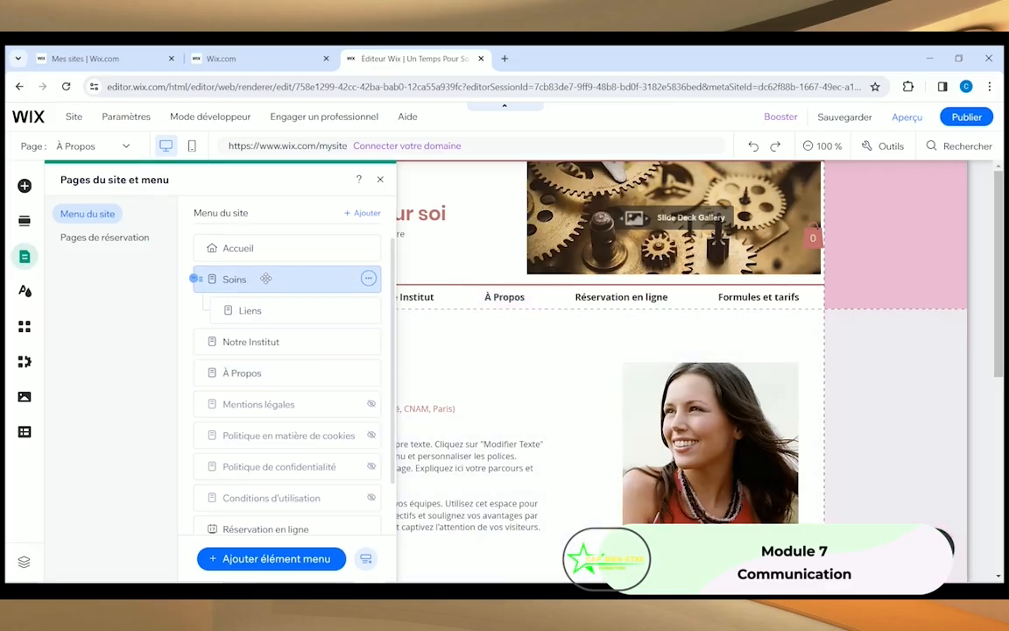
# Step: Rename the Soins page to Massages
pyautogui.click(368, 279)
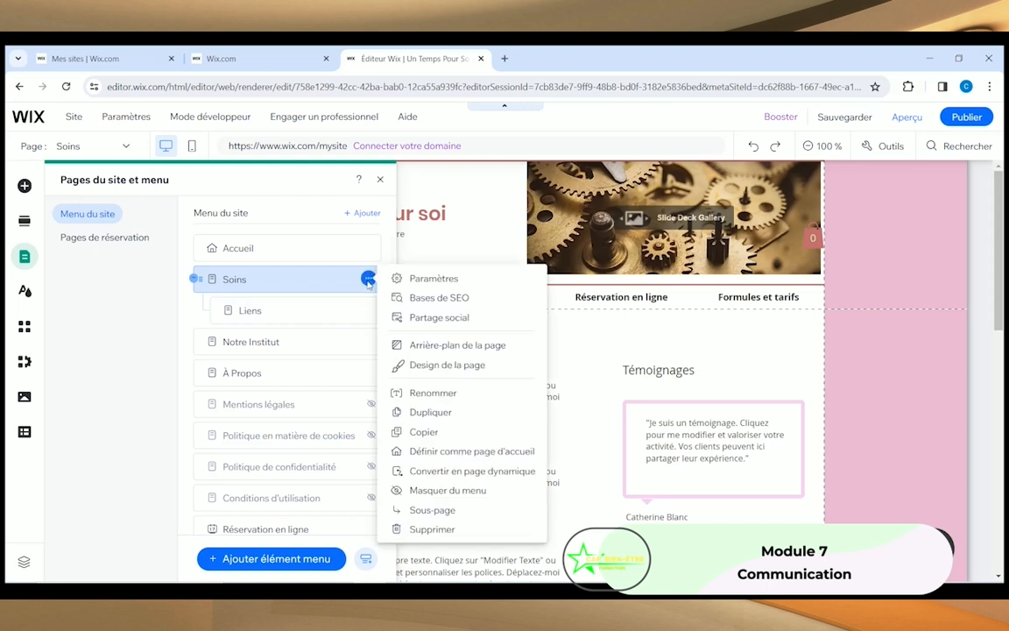
pyautogui.click(424, 393)
pyautogui.write('M')
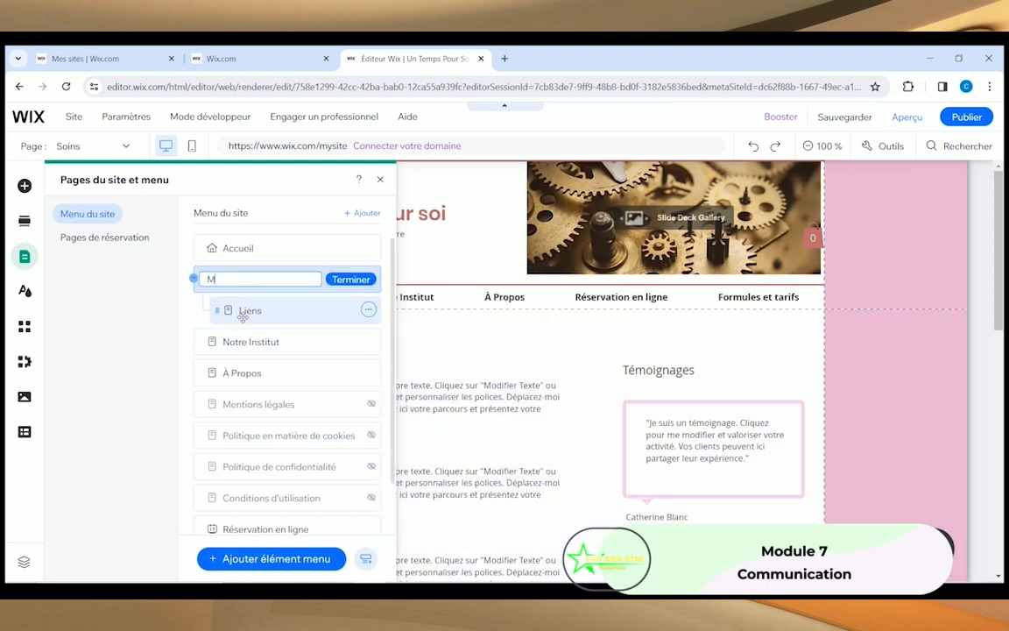
pyautogui.write('assages')
pyautogui.click(338, 278)
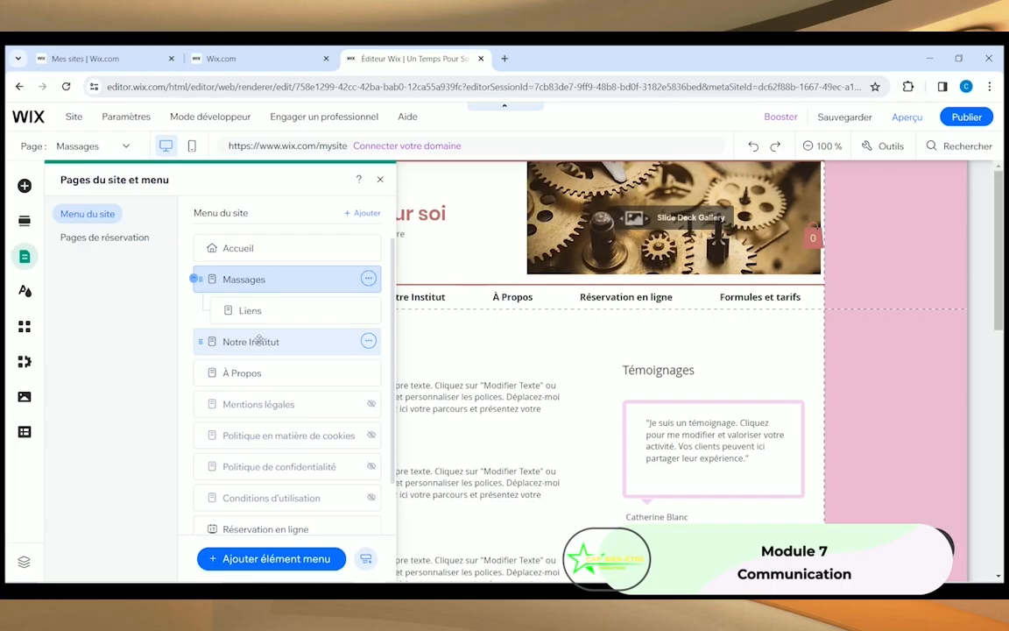
# Step: Rename the Notre Institut page to Le cabinet
pyautogui.click(368, 341)
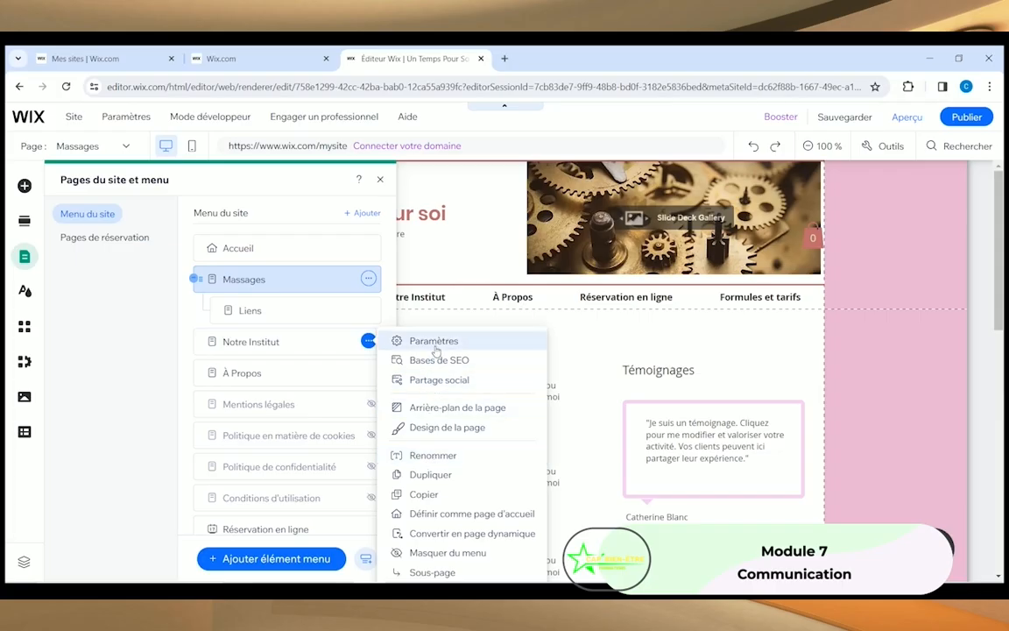
pyautogui.click(434, 455)
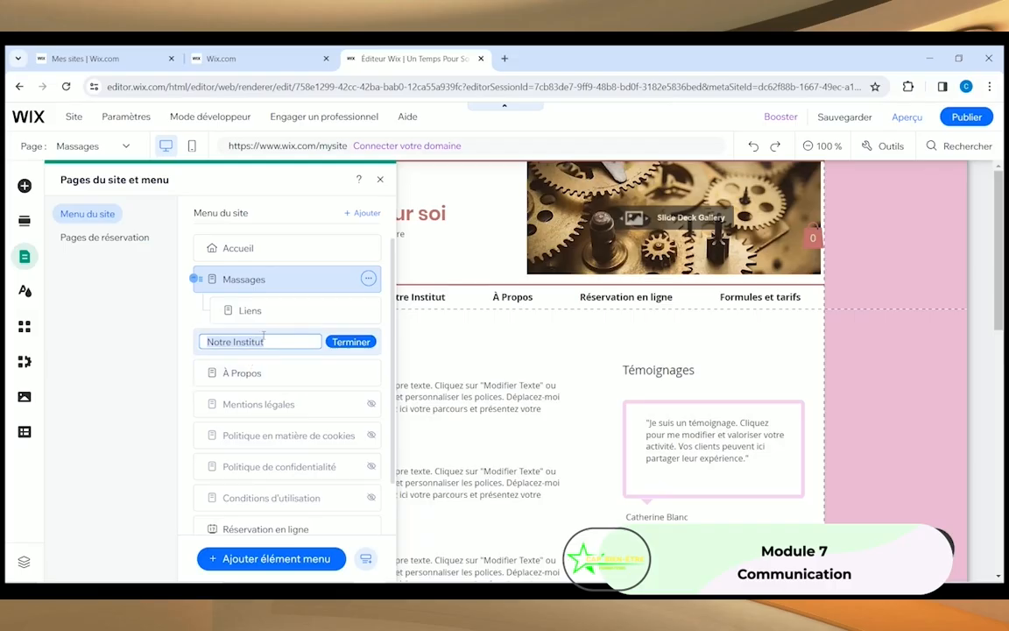
pyautogui.write('Le cabinet')
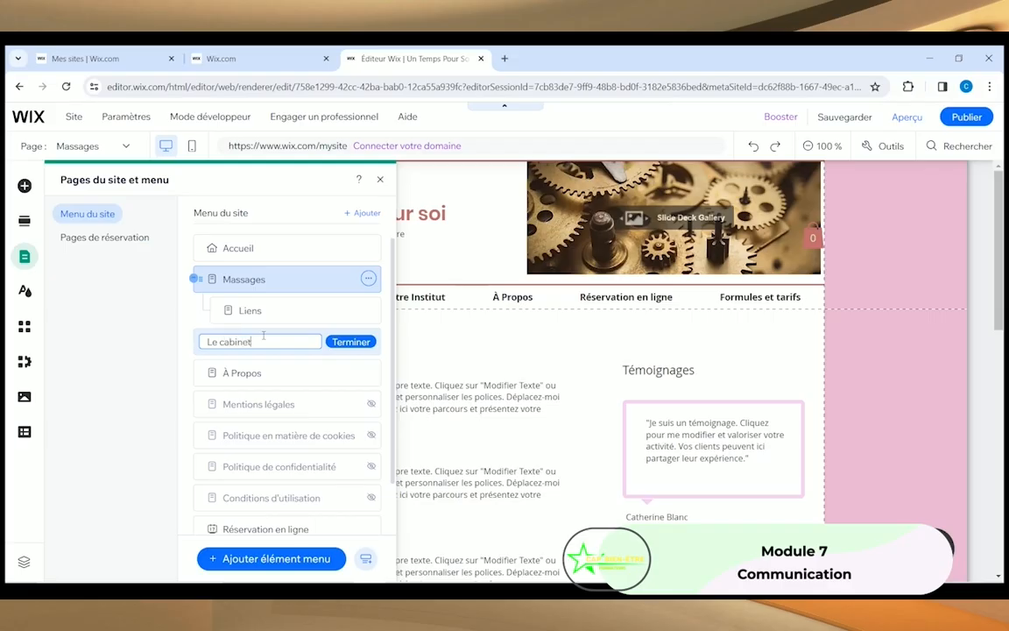
pyautogui.click(350, 341)
pyautogui.click(351, 345)
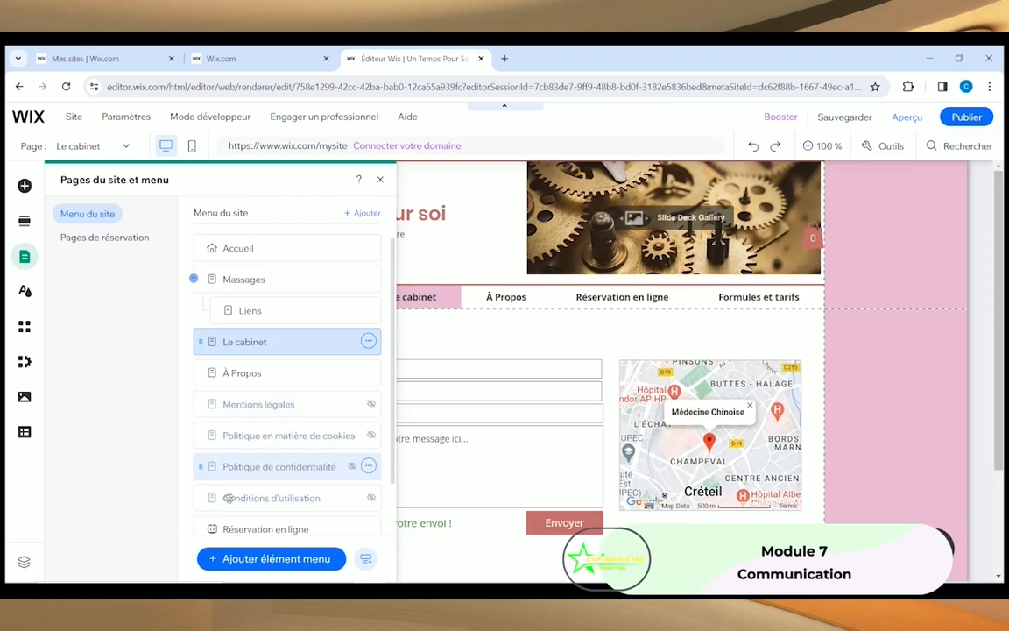
pyautogui.scroll(-1, 217, 474)
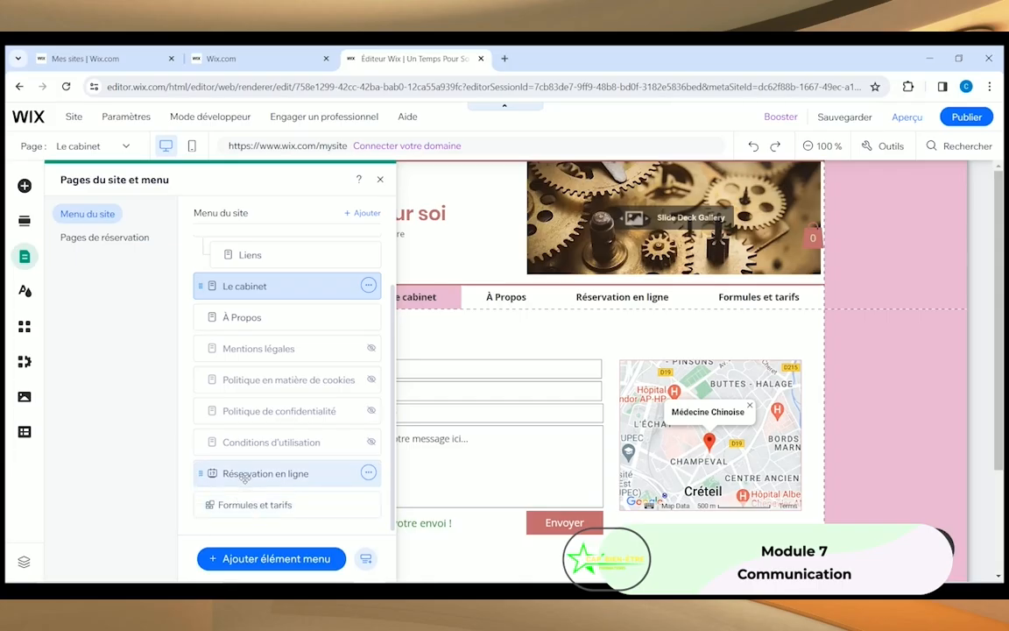
pyautogui.scroll(1, 271, 375)
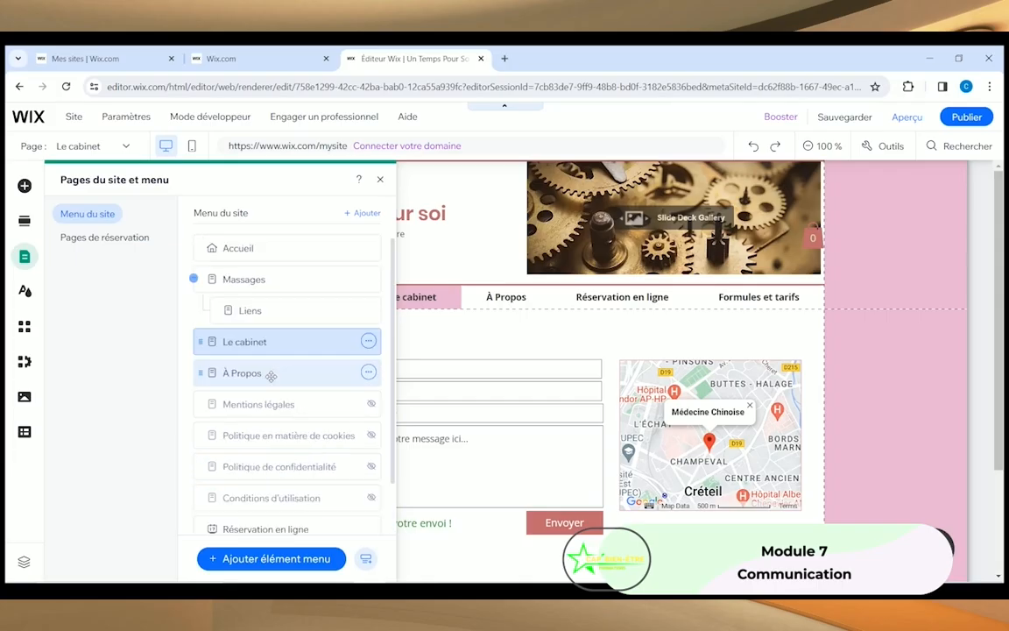
pyautogui.scroll(-1, 259, 473)
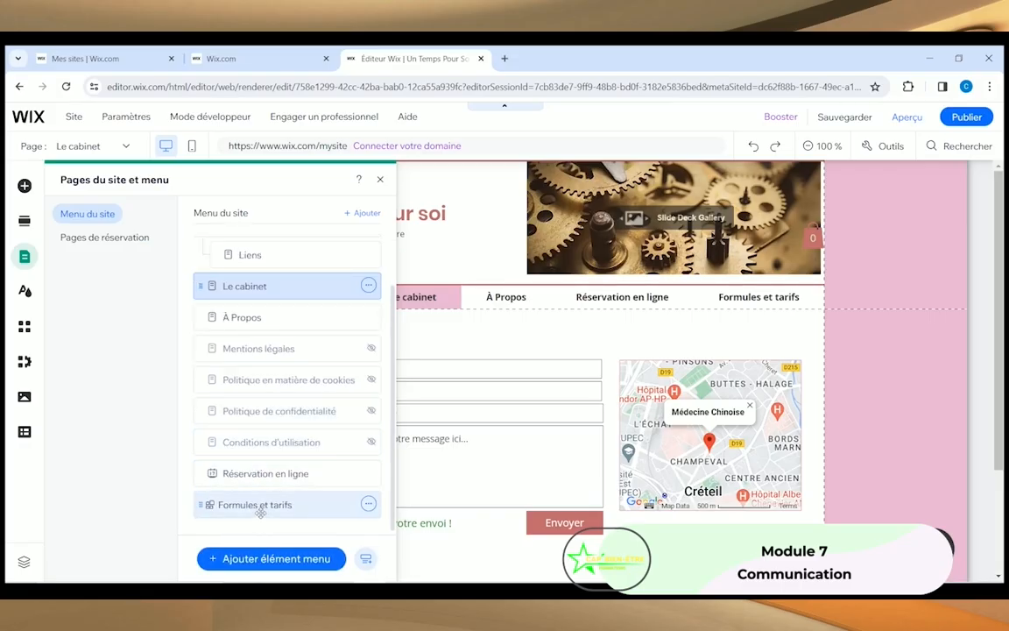
pyautogui.click(368, 504)
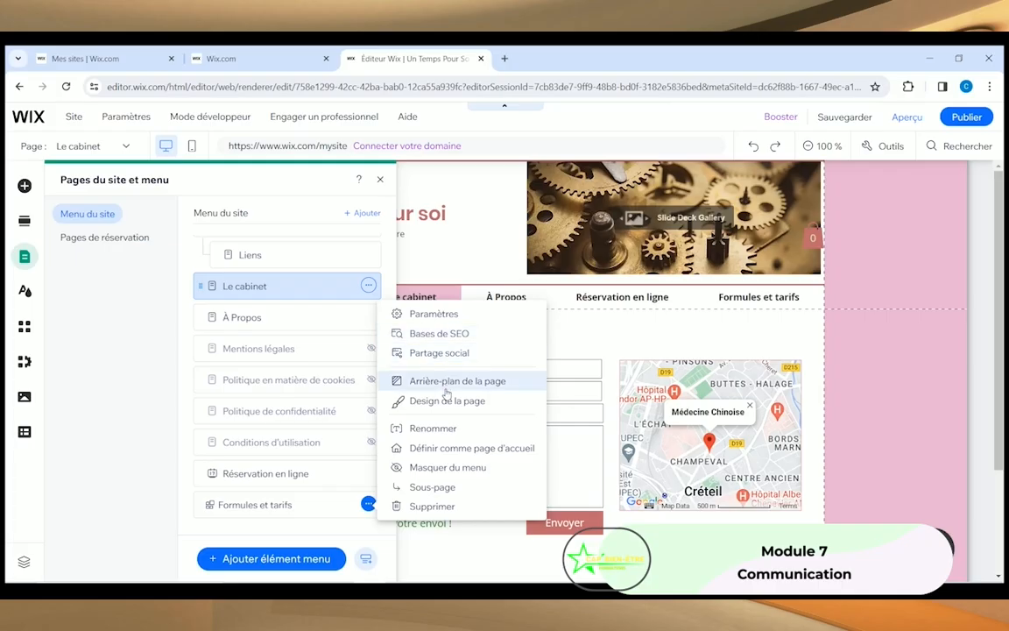
# Step: Rename the Formules et tarifs page to Tarifs
pyautogui.click(436, 433)
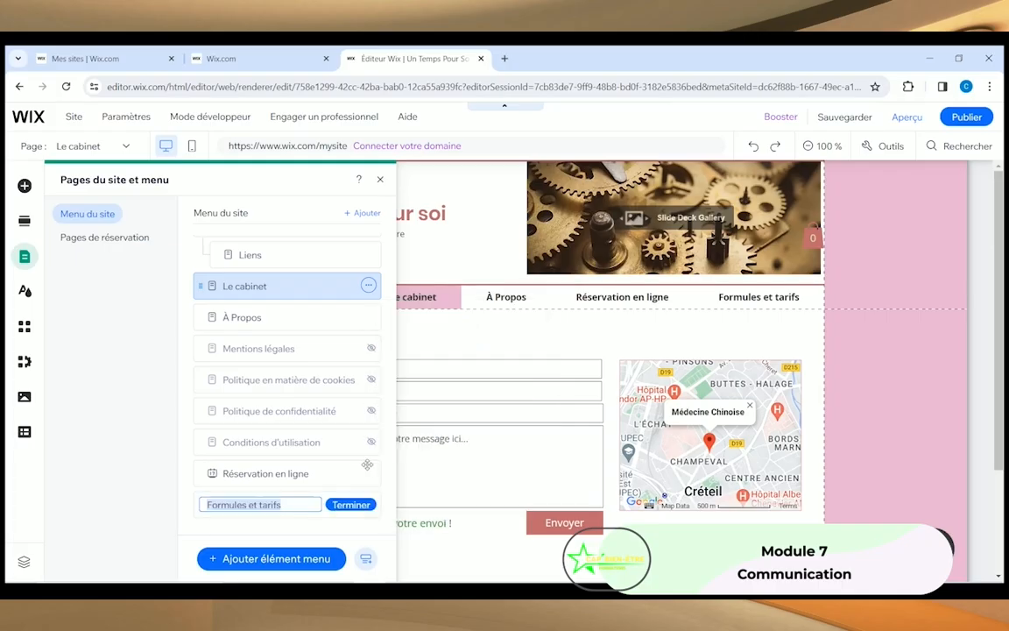
pyautogui.click(264, 505)
pyautogui.moveTo(263, 506); pyautogui.dragTo(164, 513)
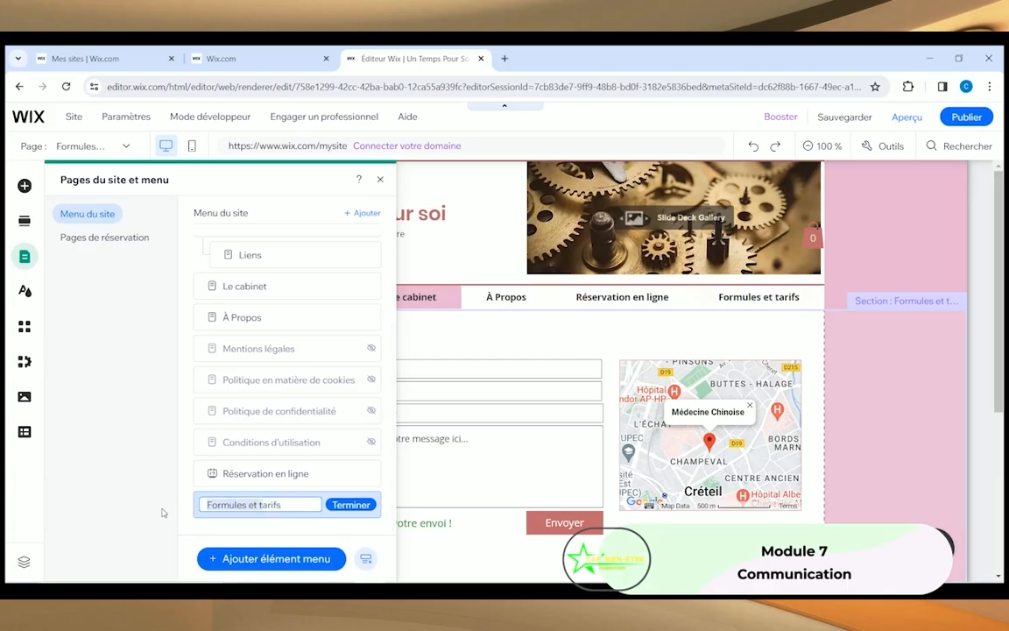
pyautogui.write('T')
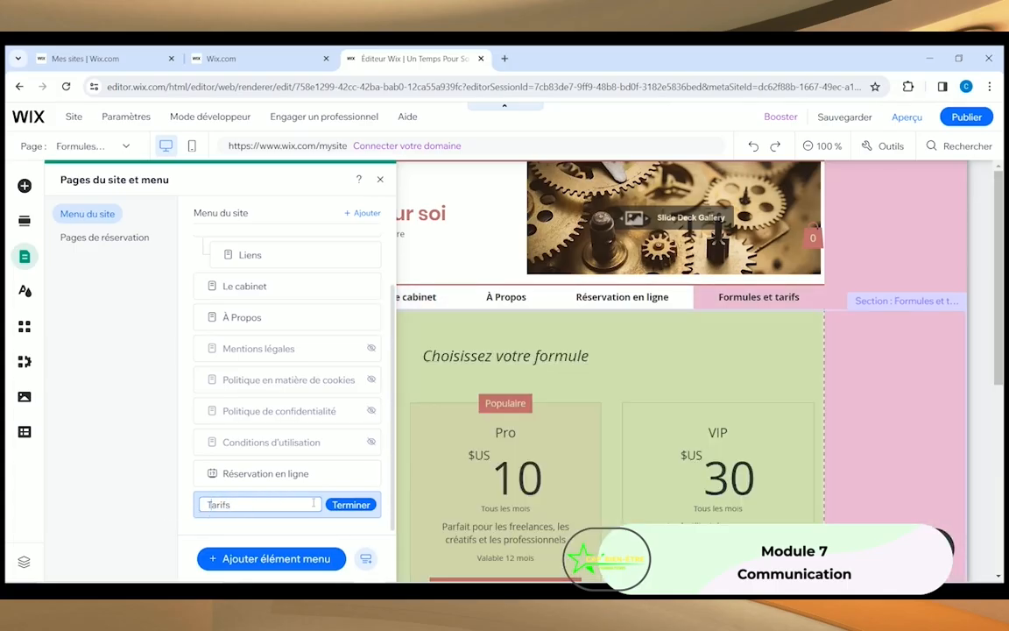
pyautogui.click(338, 504)
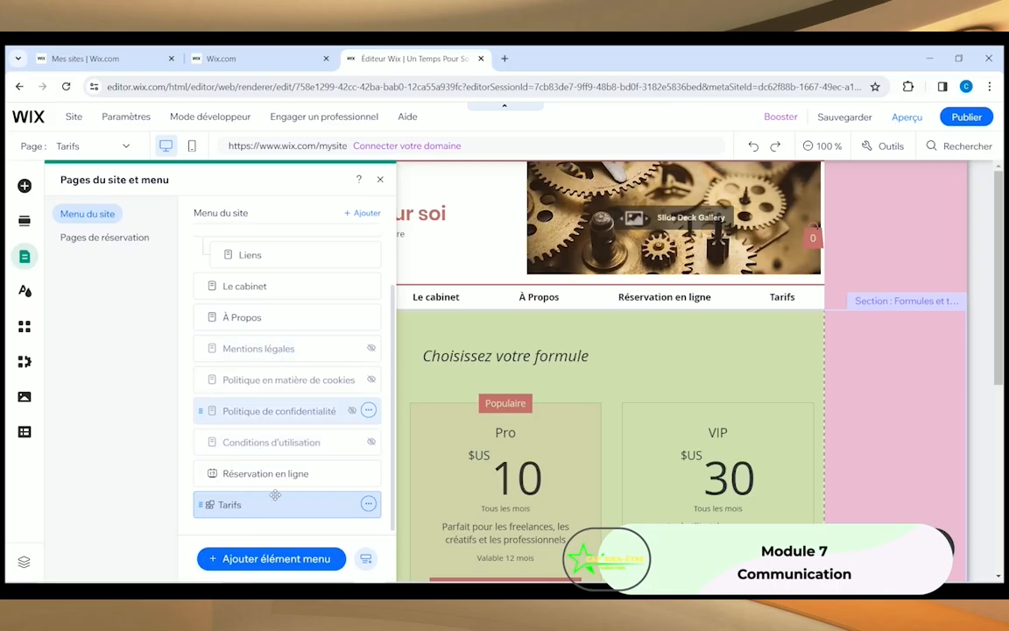
# Step: Move Tarifs in the site menu so it sits right after Le cabinet
pyautogui.moveTo(249, 506); pyautogui.dragTo(235, 276)
pyautogui.moveTo(251, 314)
pyautogui.mouseDown()
pyautogui.moveTo(239, 267)
pyautogui.moveTo(246, 304)
pyautogui.mouseUp()
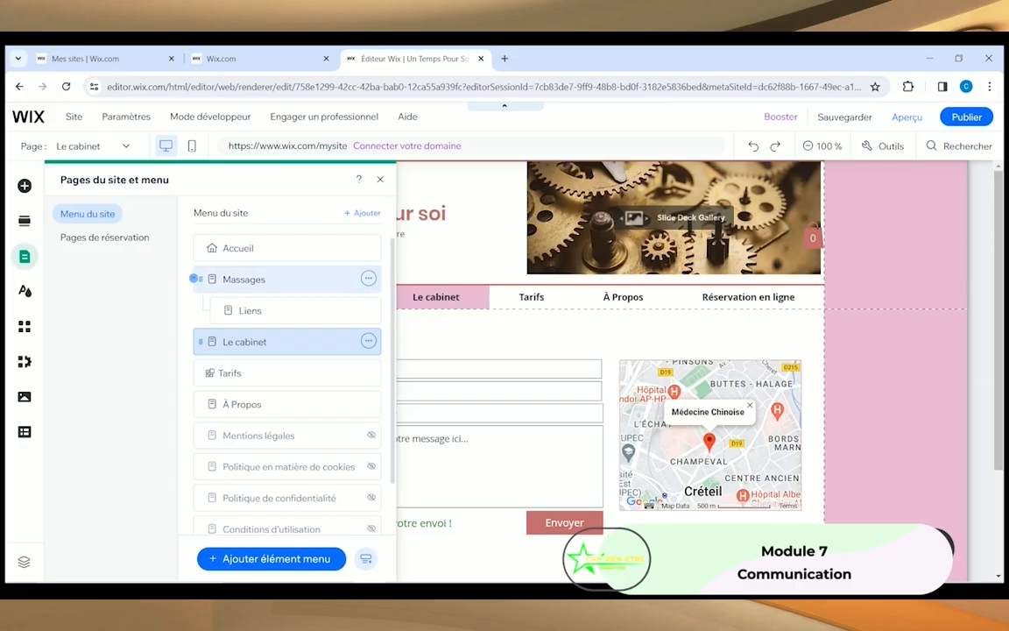
pyautogui.click(382, 180)
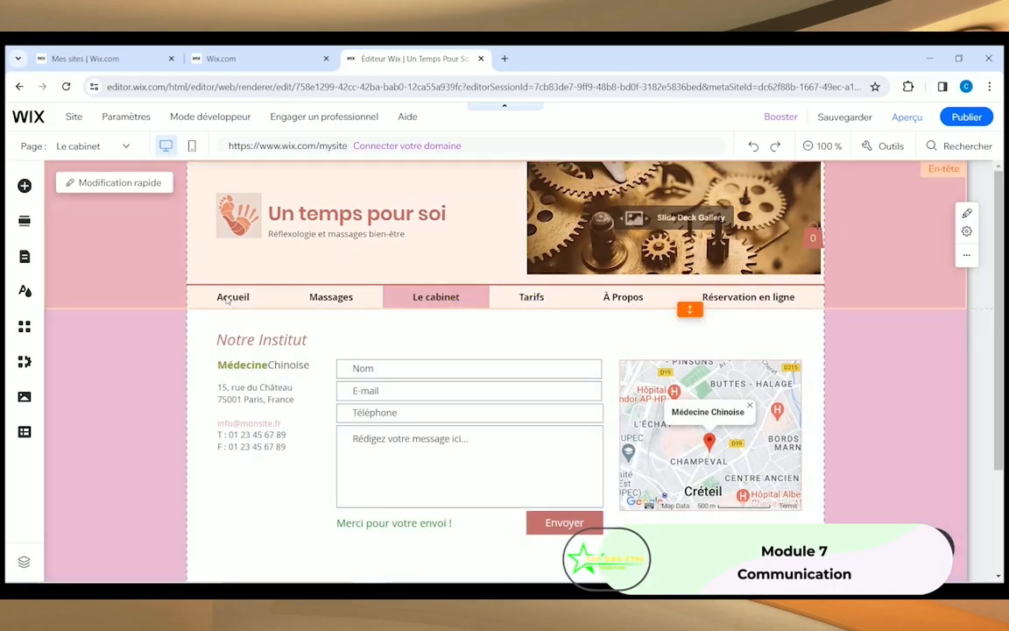
pyautogui.click(24, 259)
# Step: Switch to the Accueil page and scroll to check the reordered header menu
pyautogui.click(254, 249)
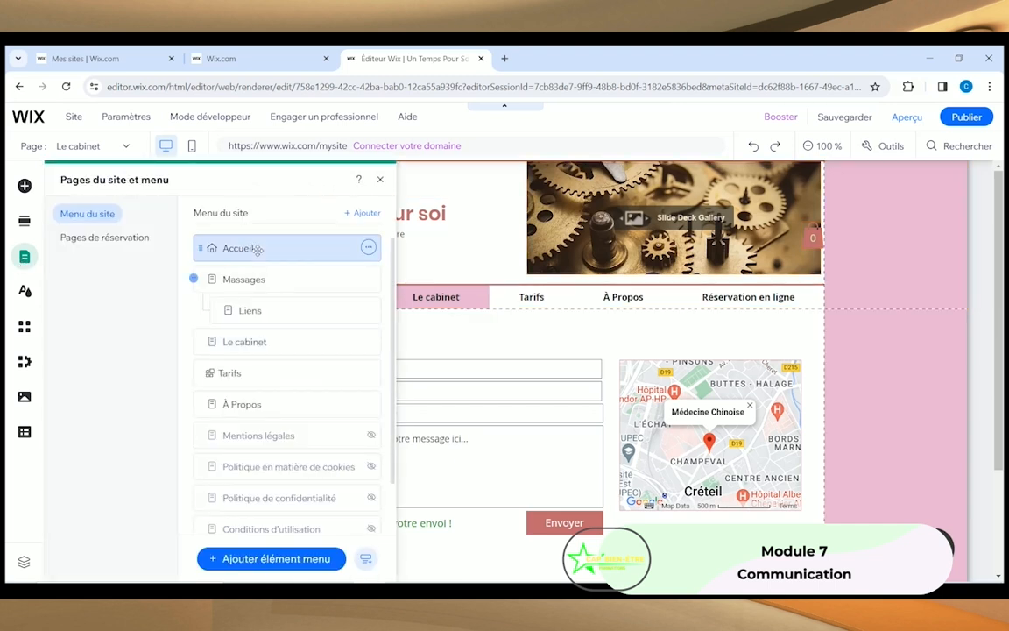
pyautogui.click(381, 179)
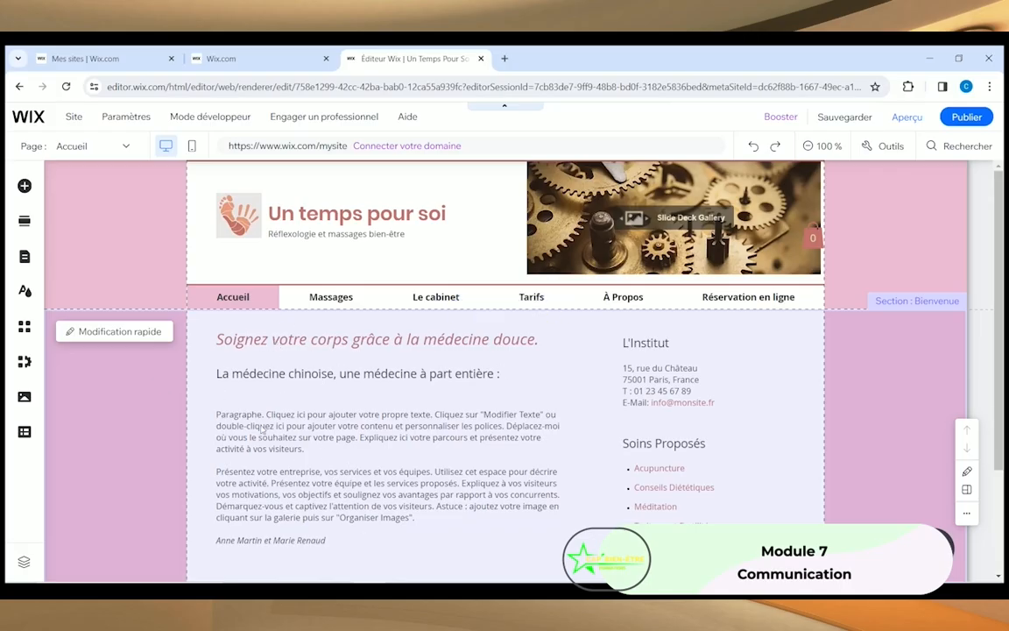
pyautogui.scroll(-2, 357, 442)
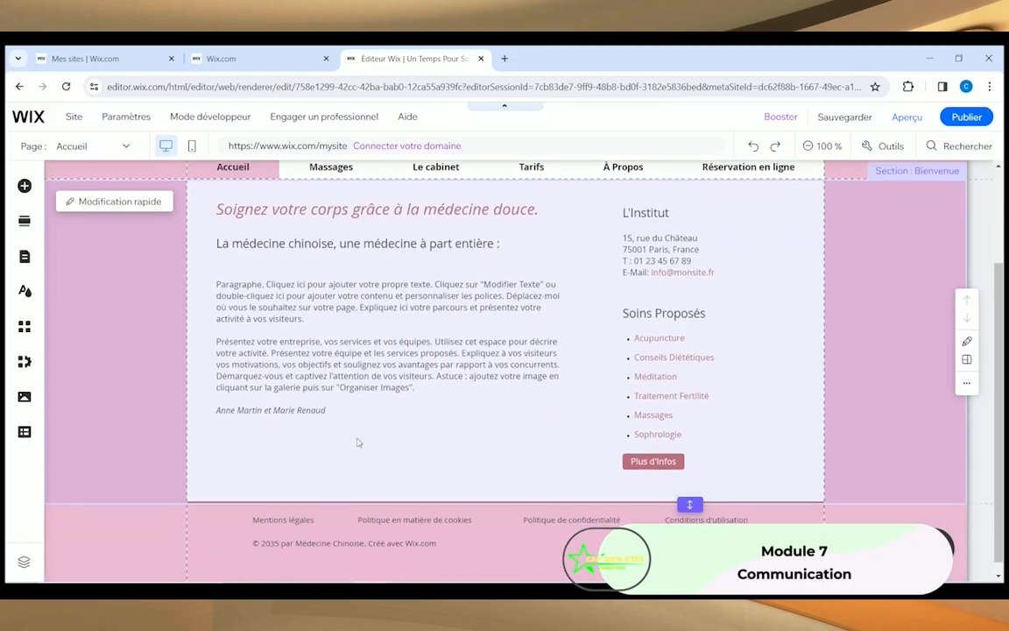
pyautogui.scroll(2, 358, 442)
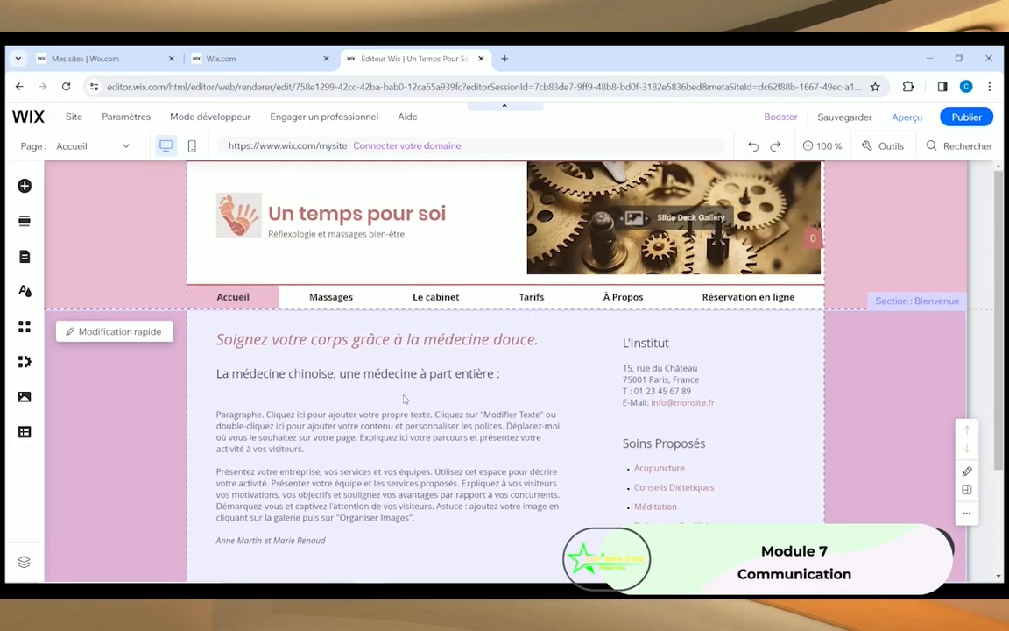
pyautogui.scroll(-2, 399, 436)
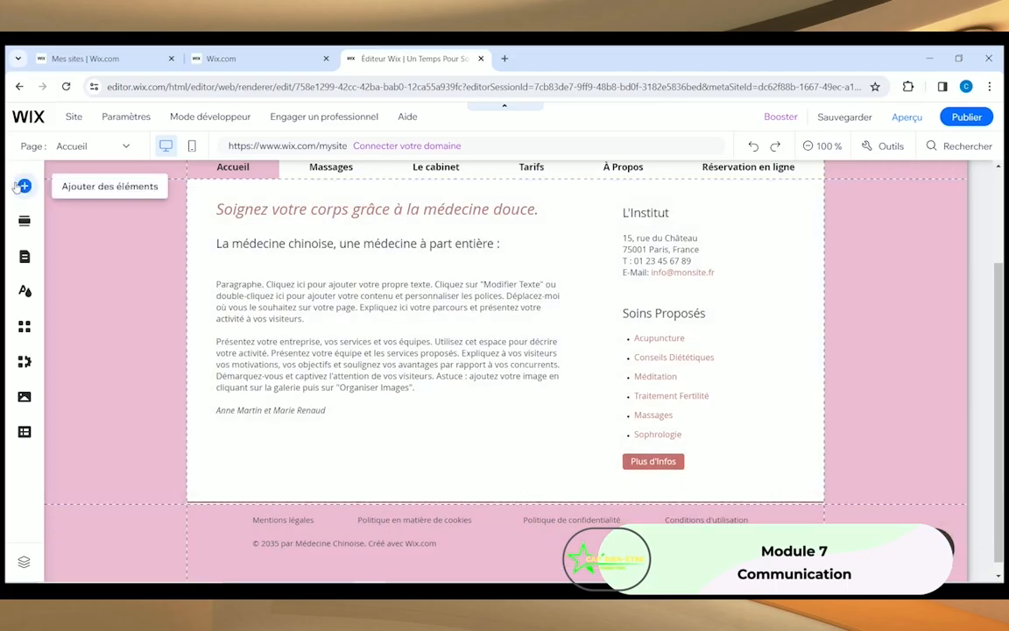
# Step: Open the full library of free Wix images from the Image elements
pyautogui.click(16, 186)
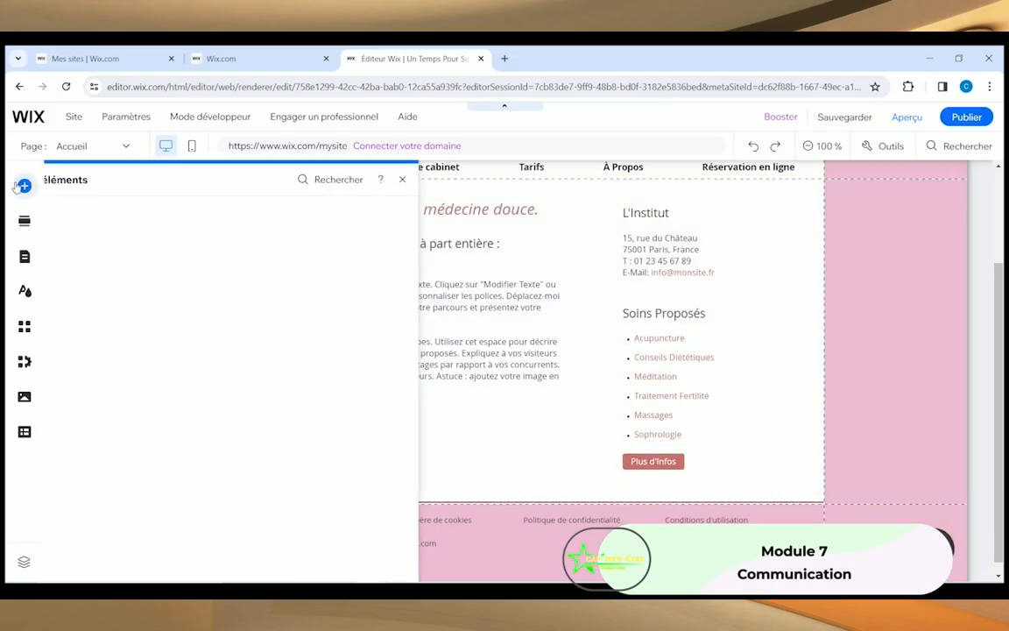
pyautogui.click(75, 229)
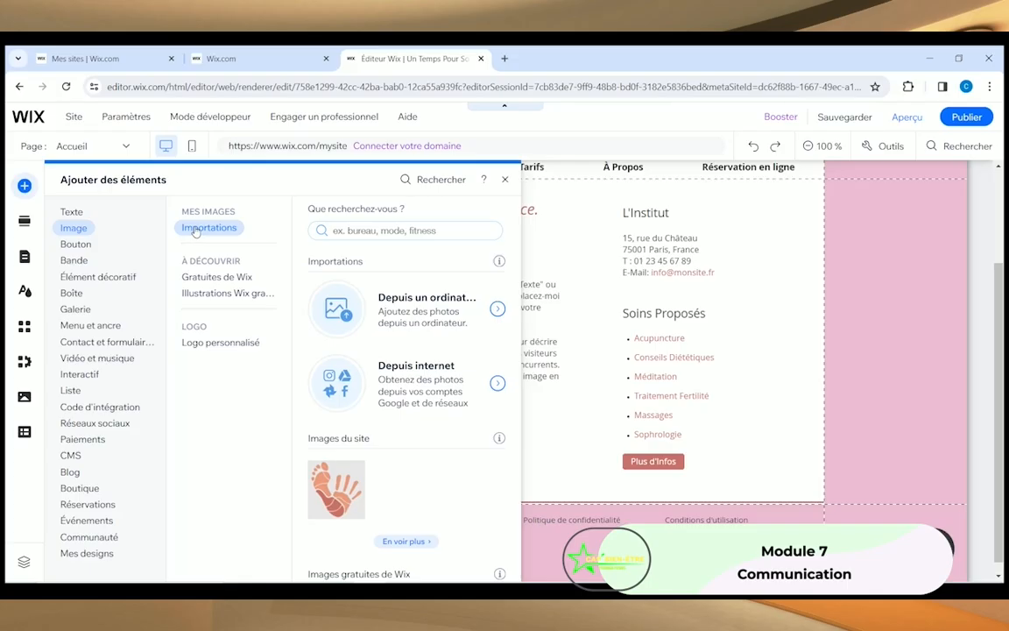
pyautogui.click(210, 277)
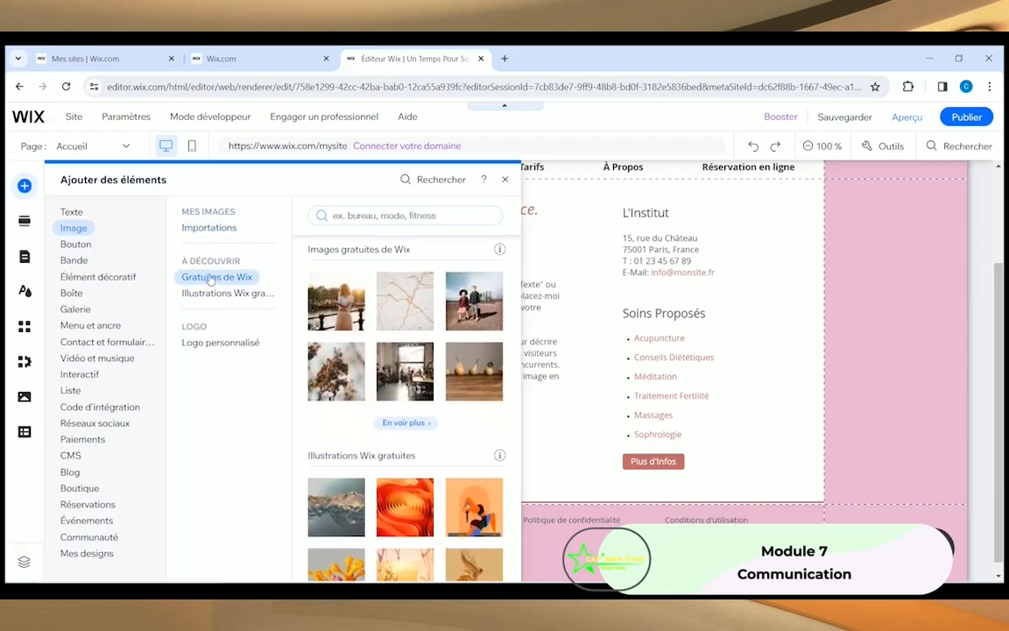
pyautogui.click(404, 422)
# Step: Search for 'Femme pratiquant un massage' and add the face-massage photo to the page
pyautogui.write('Femme pratiqu')
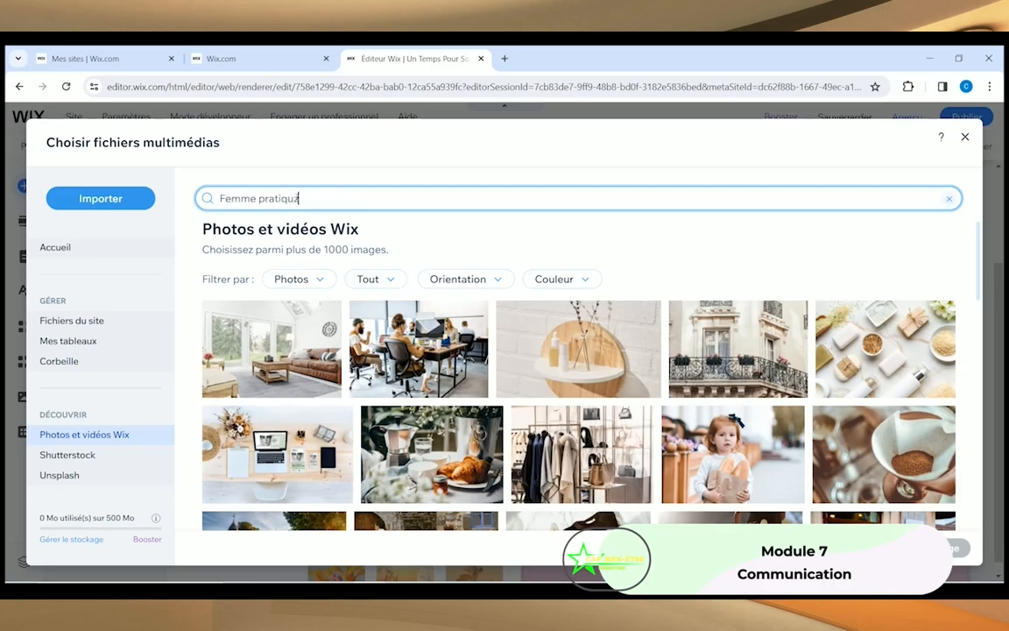
pyautogui.write('ant un massage')
pyautogui.press('Return')
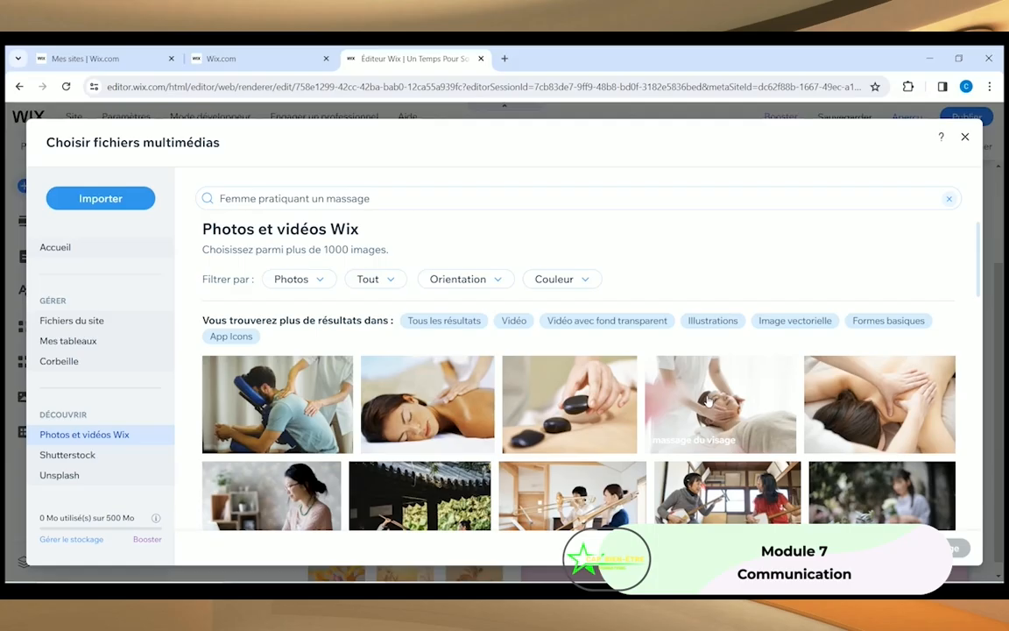
pyautogui.click(709, 400)
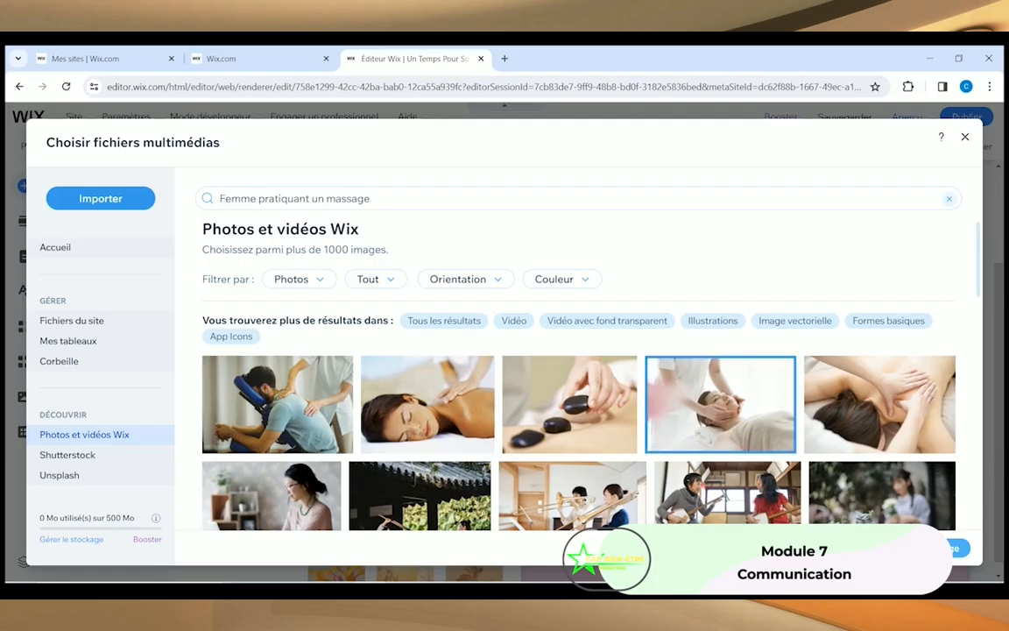
pyautogui.click(924, 548)
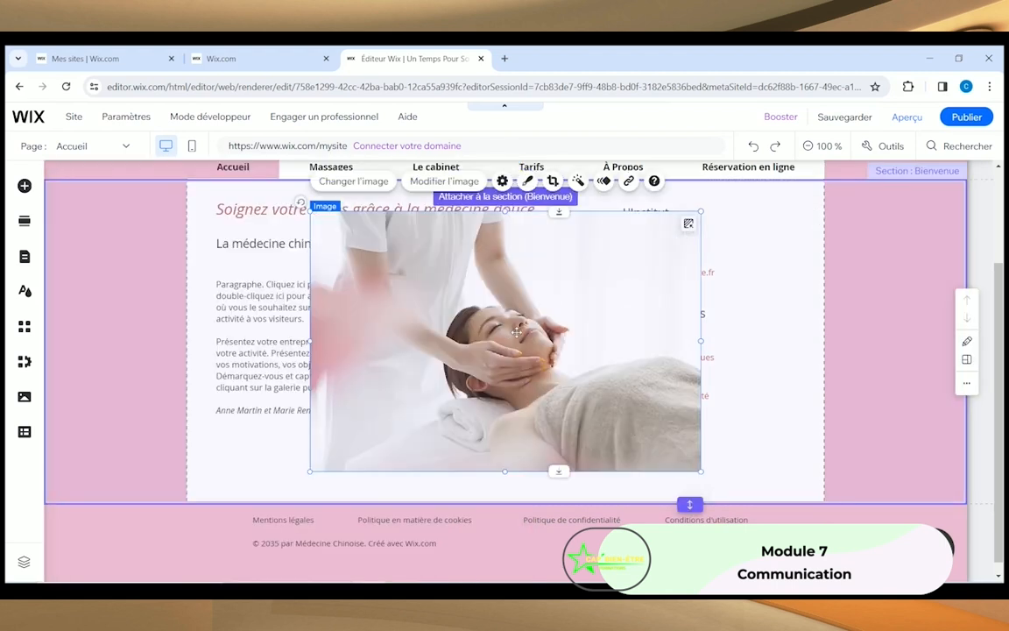
# Step: Shrink the face-massage photo and place it below the intro text beside the services list
pyautogui.moveTo(704, 213); pyautogui.dragTo(518, 333)
pyautogui.moveTo(422, 413); pyautogui.dragTo(497, 428)
pyautogui.moveTo(385, 361); pyautogui.dragTo(426, 404)
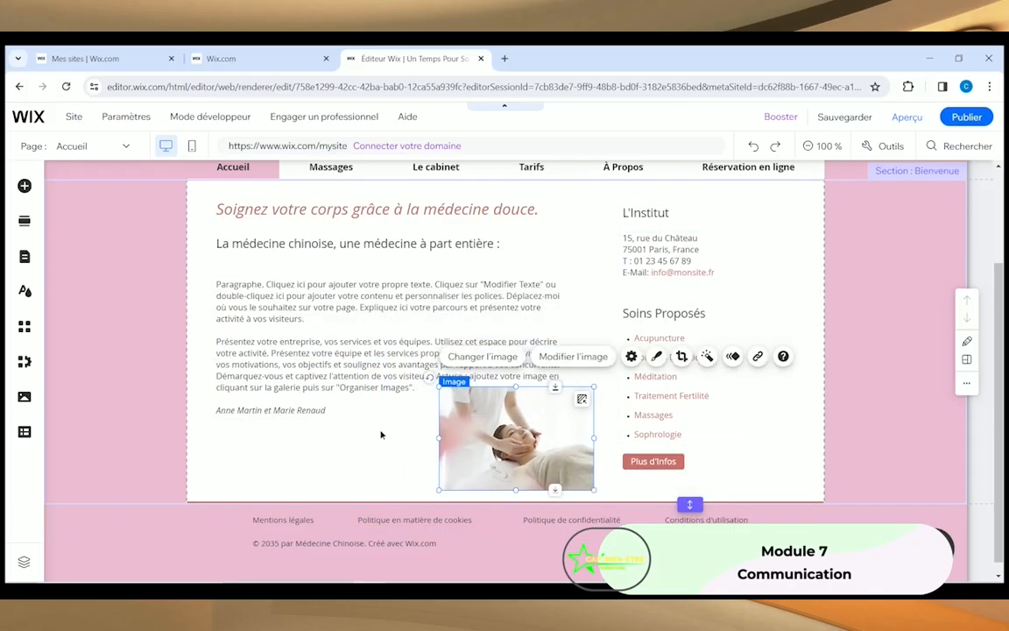
pyautogui.click(504, 492)
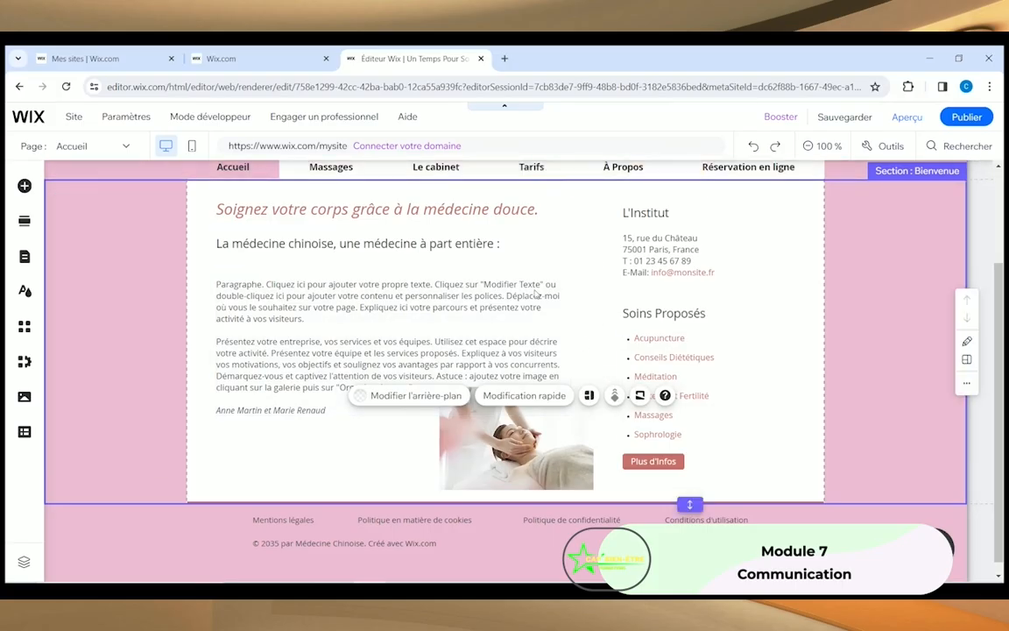
pyautogui.scroll(-1, 375, 343)
pyautogui.scroll(3, 377, 341)
pyautogui.scroll(-2, 354, 354)
pyautogui.scroll(1, 512, 471)
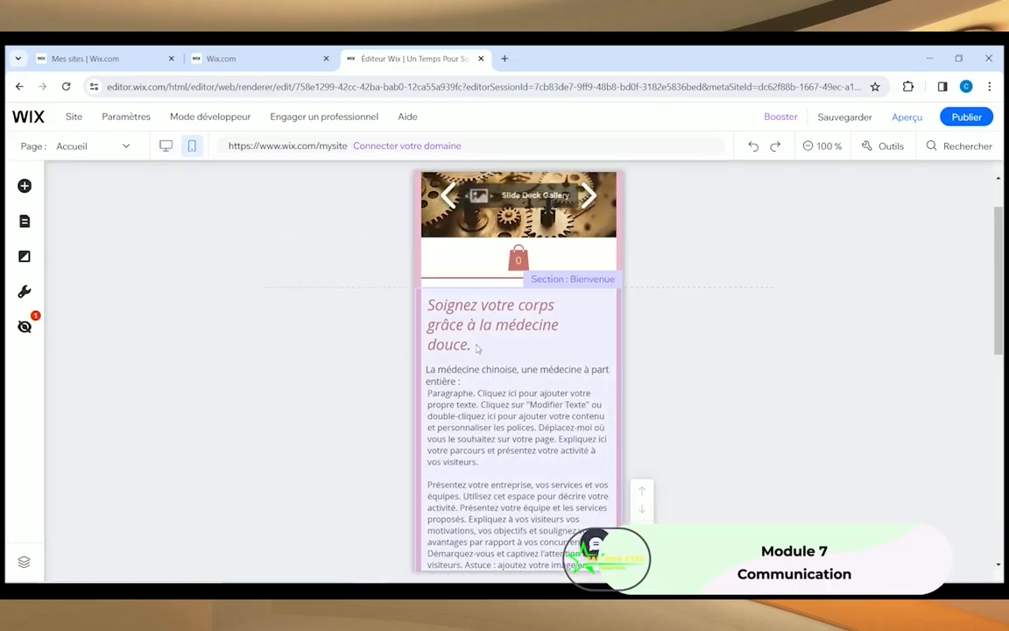
pyautogui.scroll(-5, 464, 342)
pyautogui.scroll(3, 483, 325)
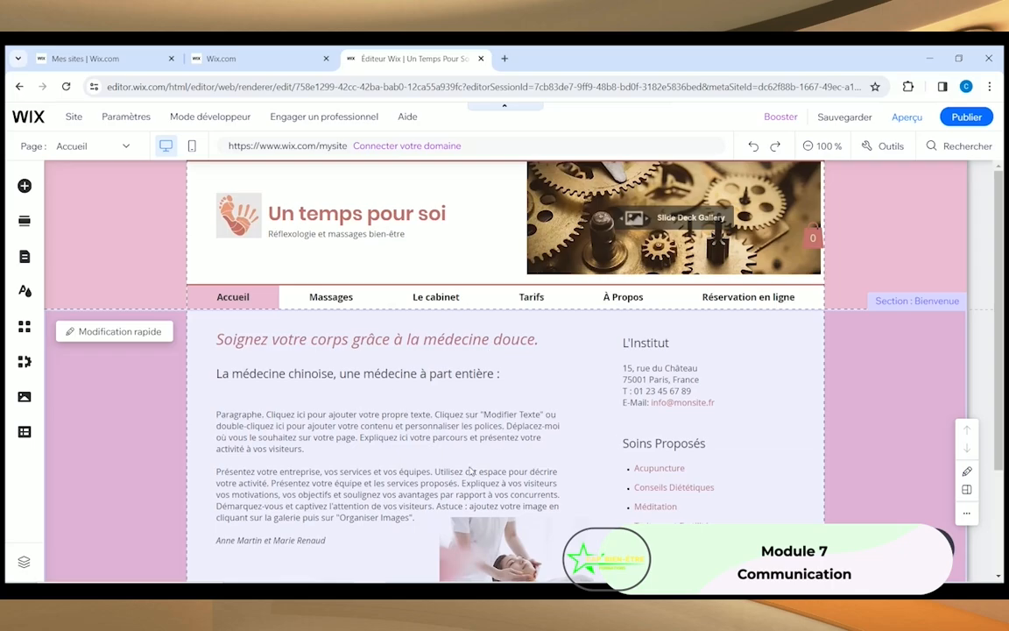
pyautogui.scroll(-2, 469, 471)
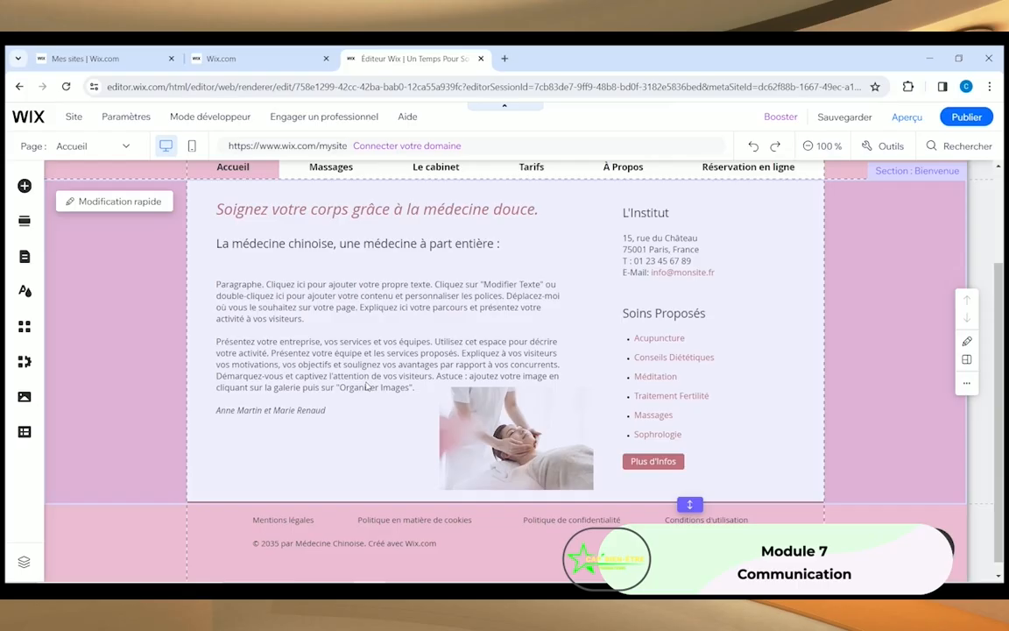
pyautogui.scroll(2, 368, 386)
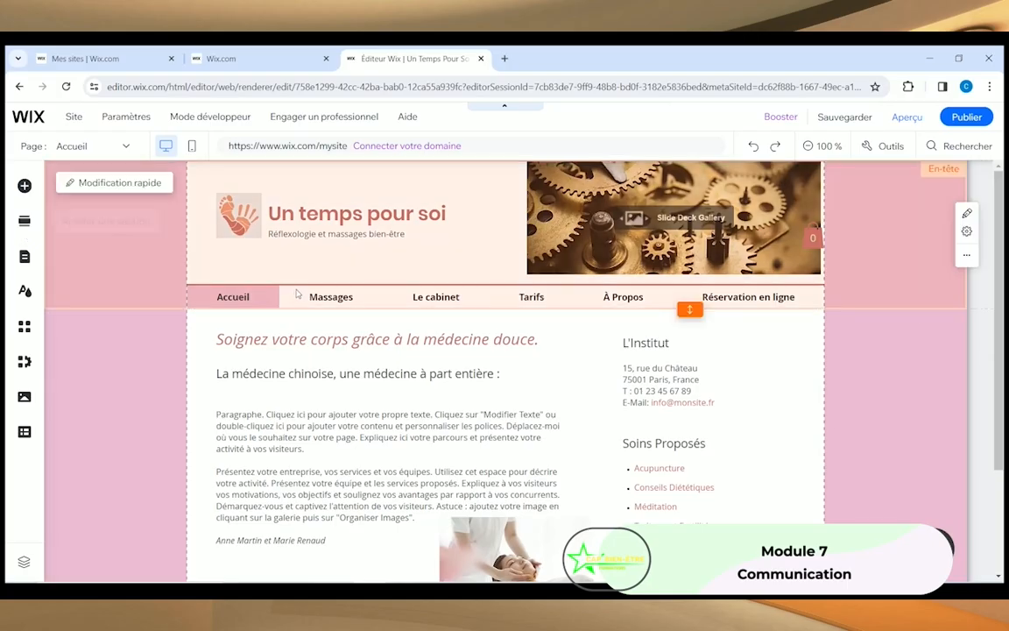
# Step: Switch to the Massages page and scroll over its Soins section
pyautogui.click(25, 257)
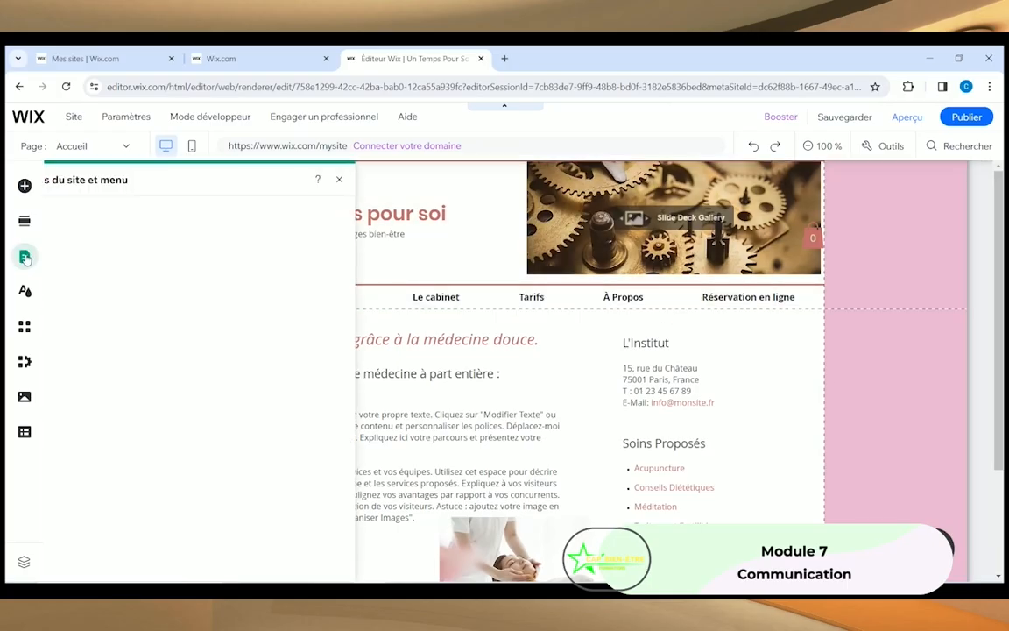
pyautogui.click(252, 282)
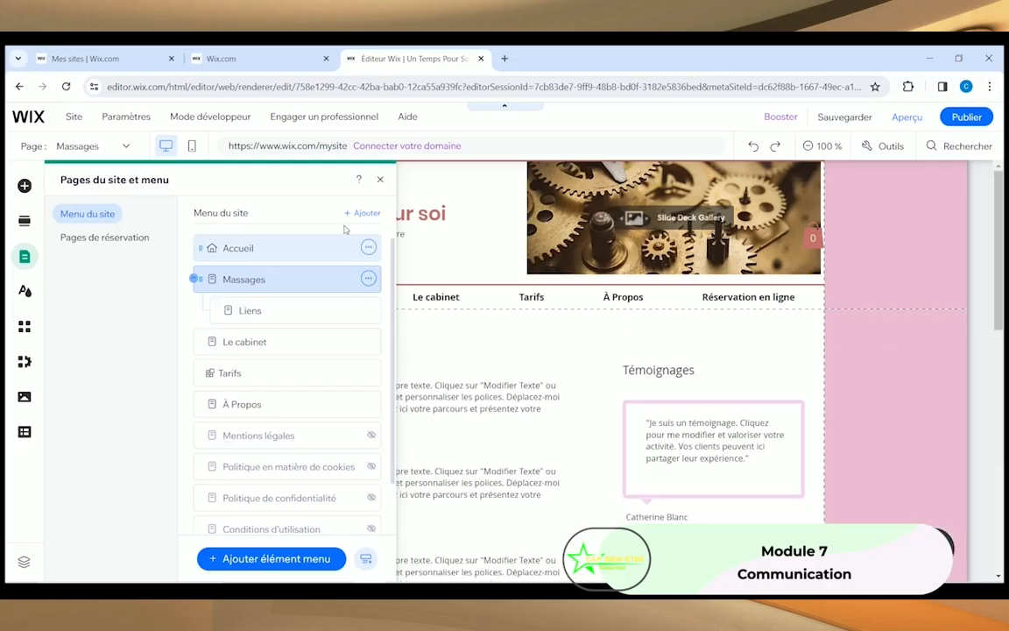
pyautogui.click(380, 180)
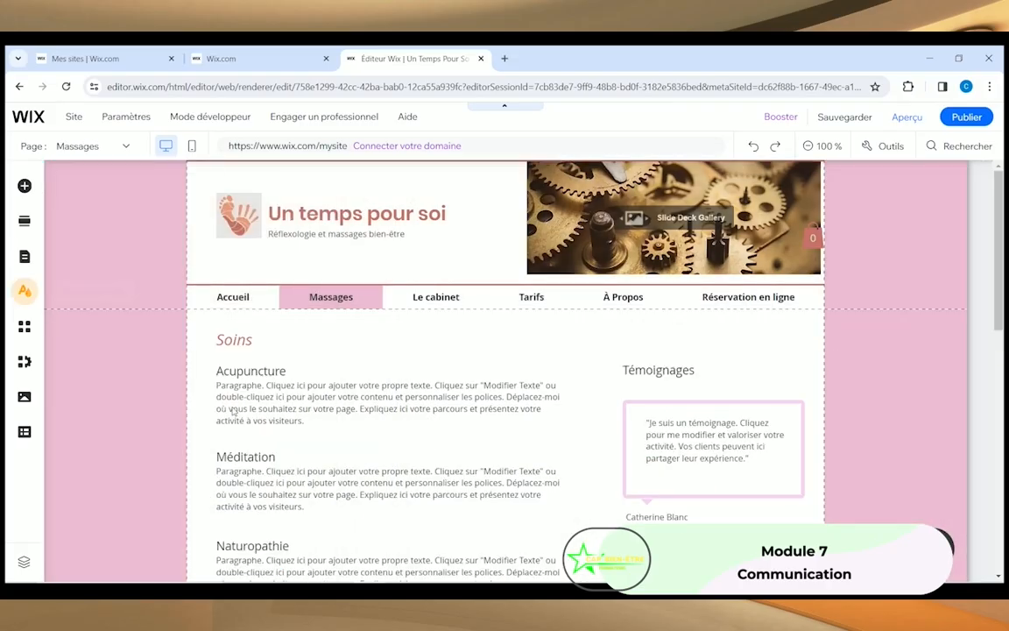
pyautogui.scroll(-3, 338, 412)
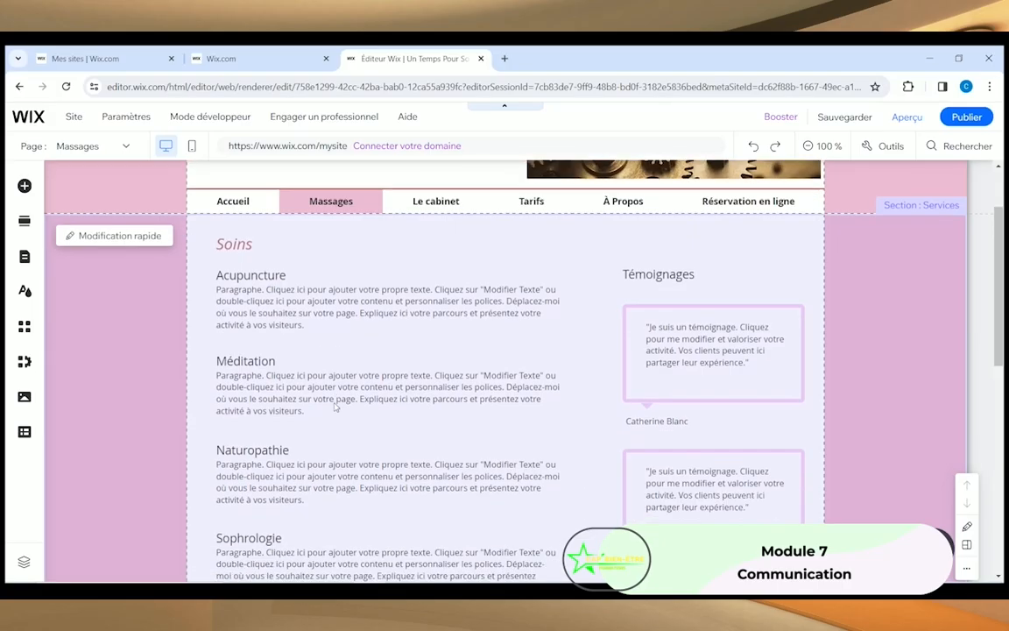
pyautogui.scroll(-2, 343, 425)
pyautogui.scroll(5, 241, 344)
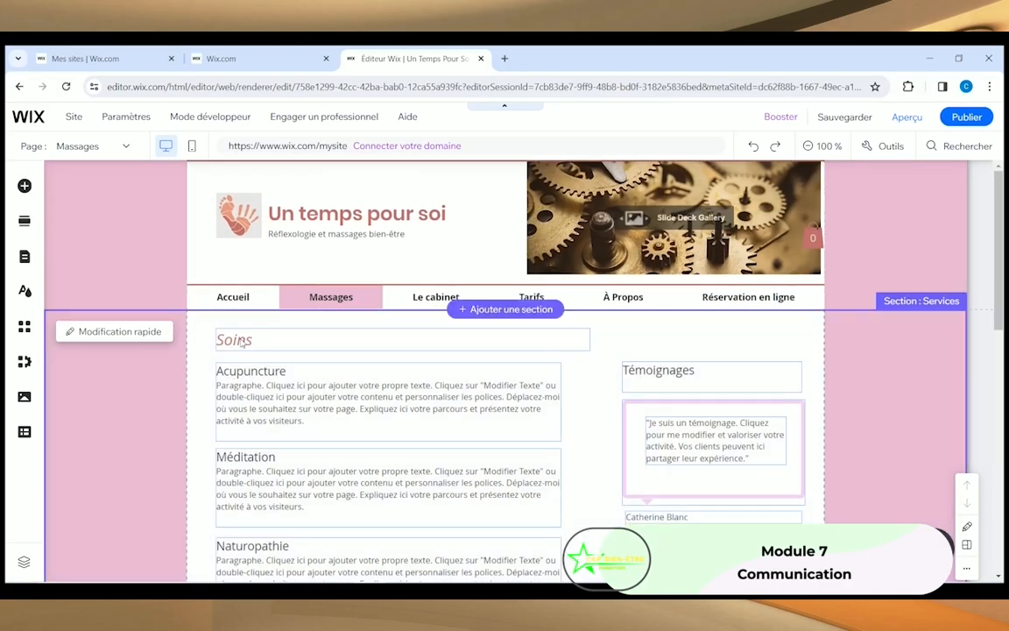
# Step: Retype the Soins heading as 'Carte des massages'
pyautogui.click(244, 341)
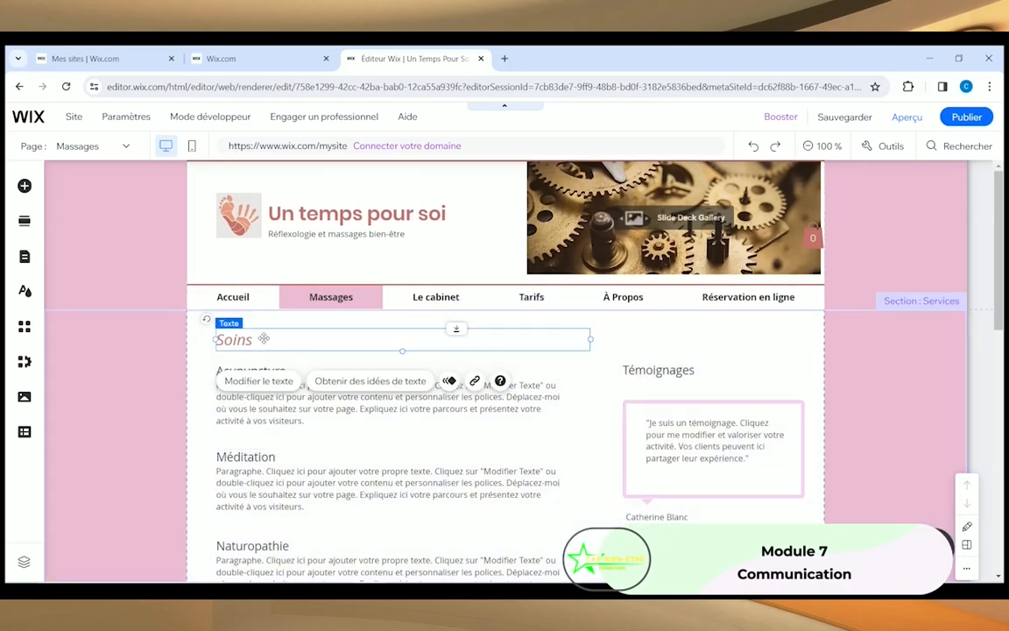
pyautogui.doubleClick(263, 340)
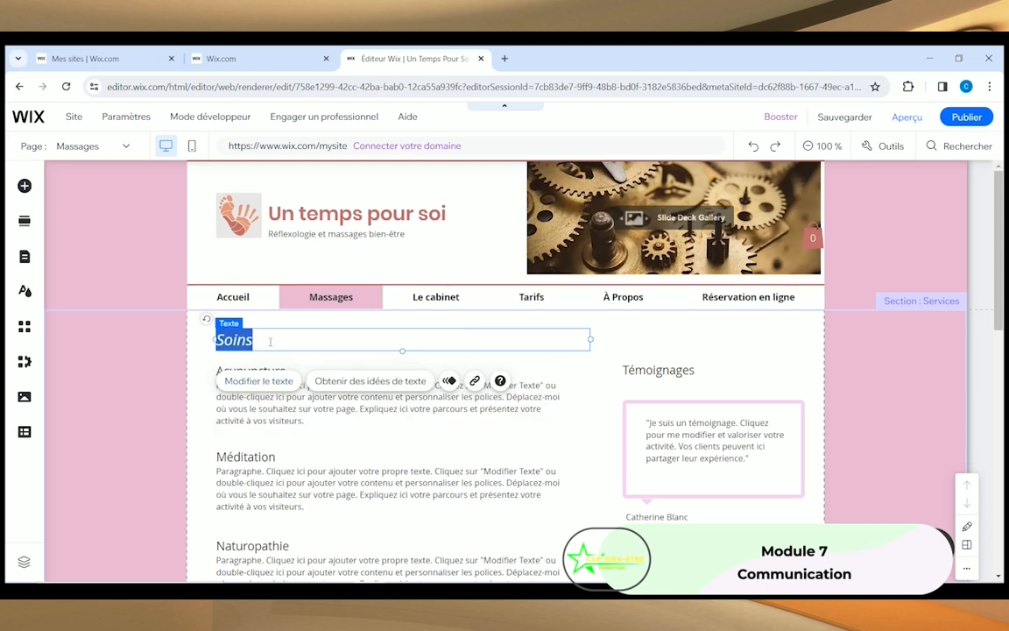
pyautogui.write('Carte')
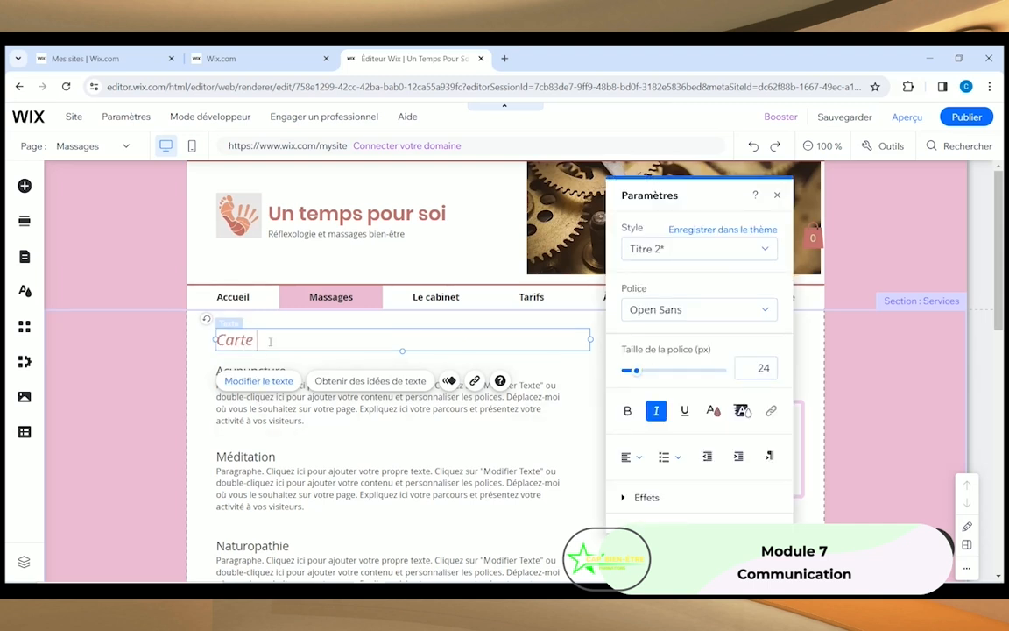
pyautogui.write(' des massages')
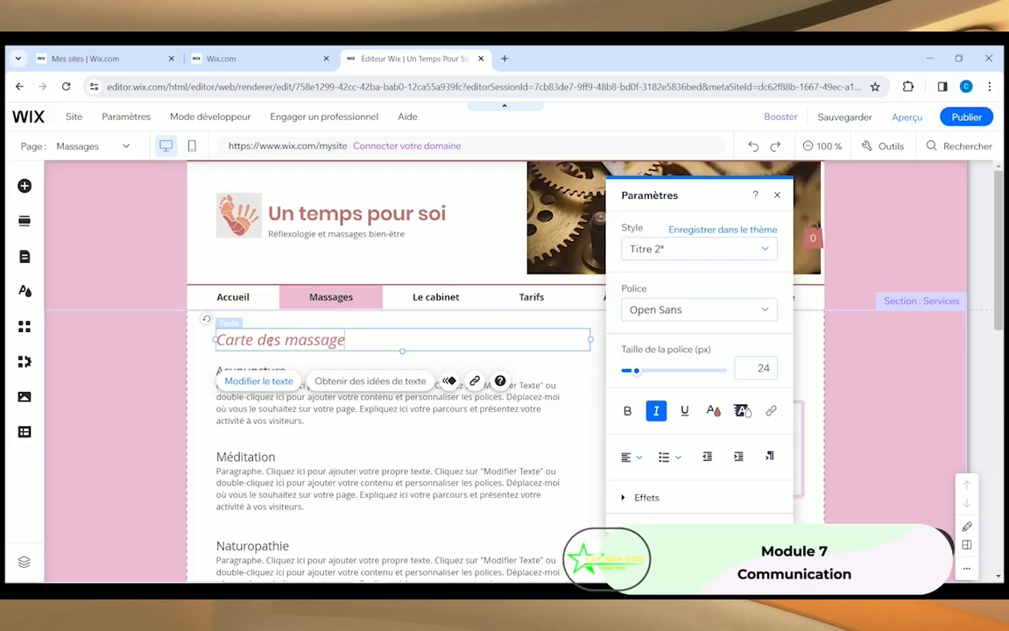
pyautogui.click(308, 423)
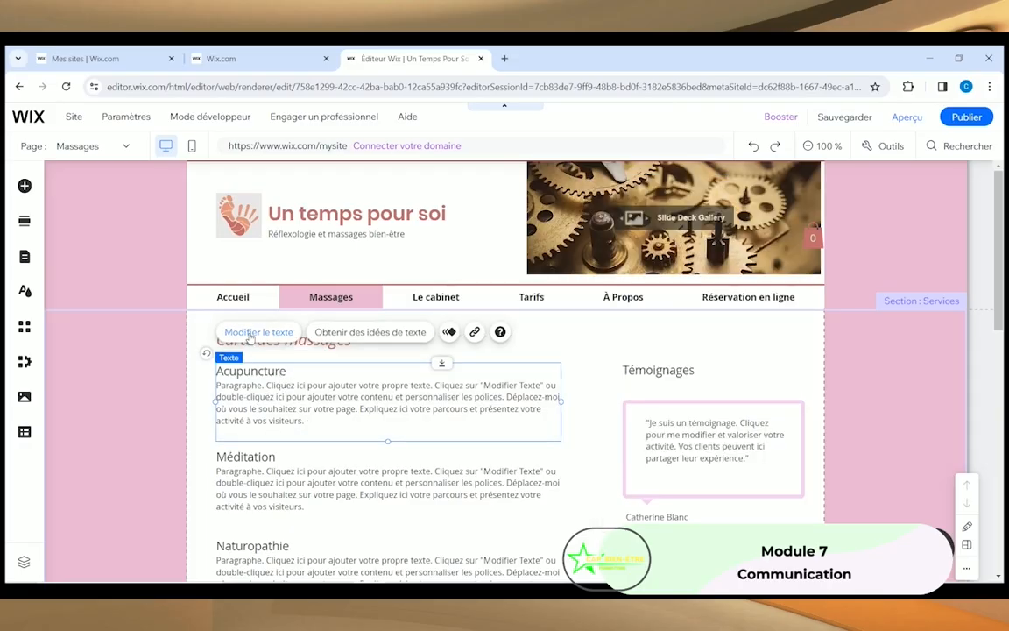
# Step: Retitle Acupuncture as 'Californien / Suédois' and replace its placeholder paragraph with a short description
pyautogui.click(229, 330)
pyautogui.click(295, 374)
pyautogui.moveTo(293, 371); pyautogui.dragTo(229, 371)
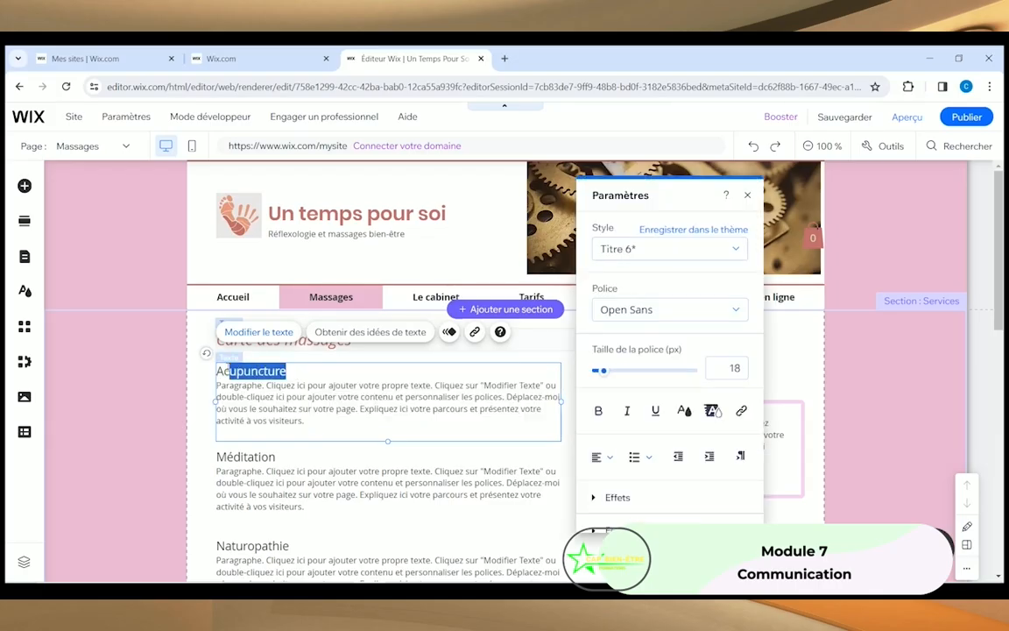
pyautogui.press('BackSpace')
pyautogui.press('BackSpace')
pyautogui.press('BackSpace')
pyautogui.write('Californien / Su')
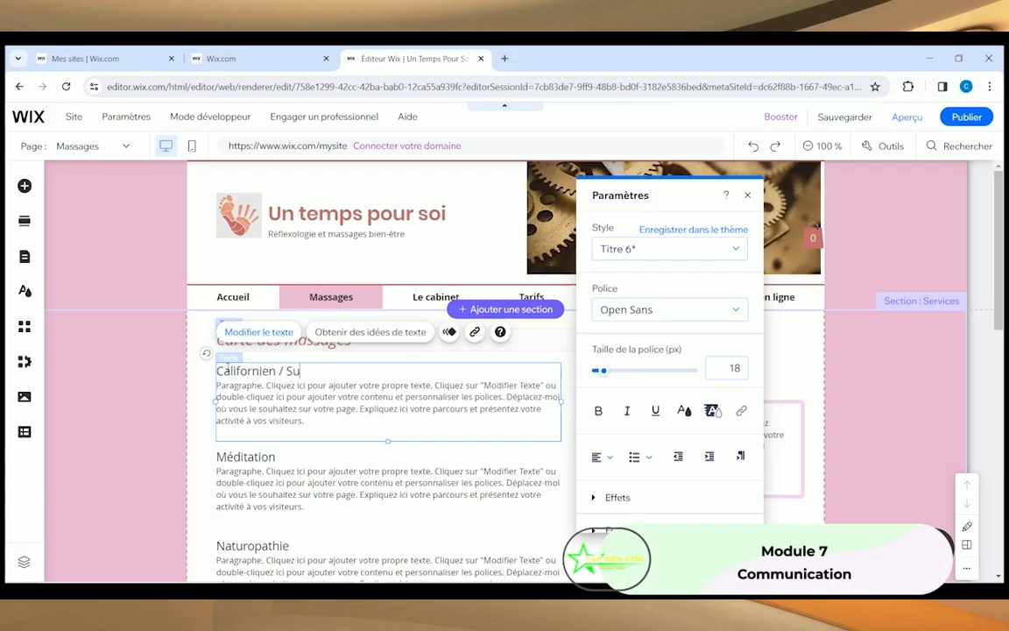
pyautogui.write('édois')
pyautogui.click(267, 421)
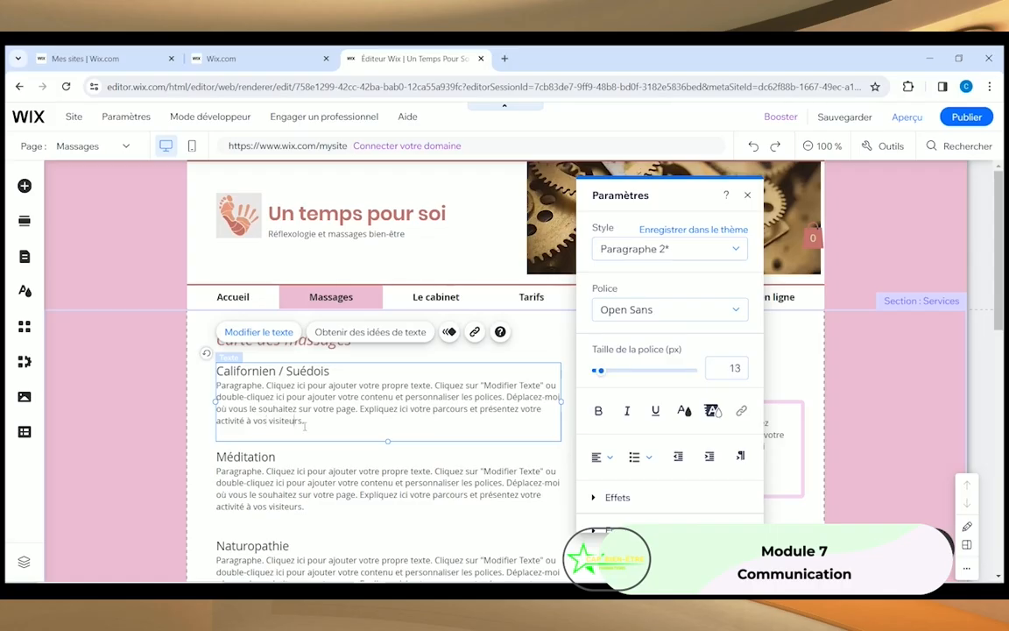
pyautogui.moveTo(305, 421); pyautogui.dragTo(223, 385)
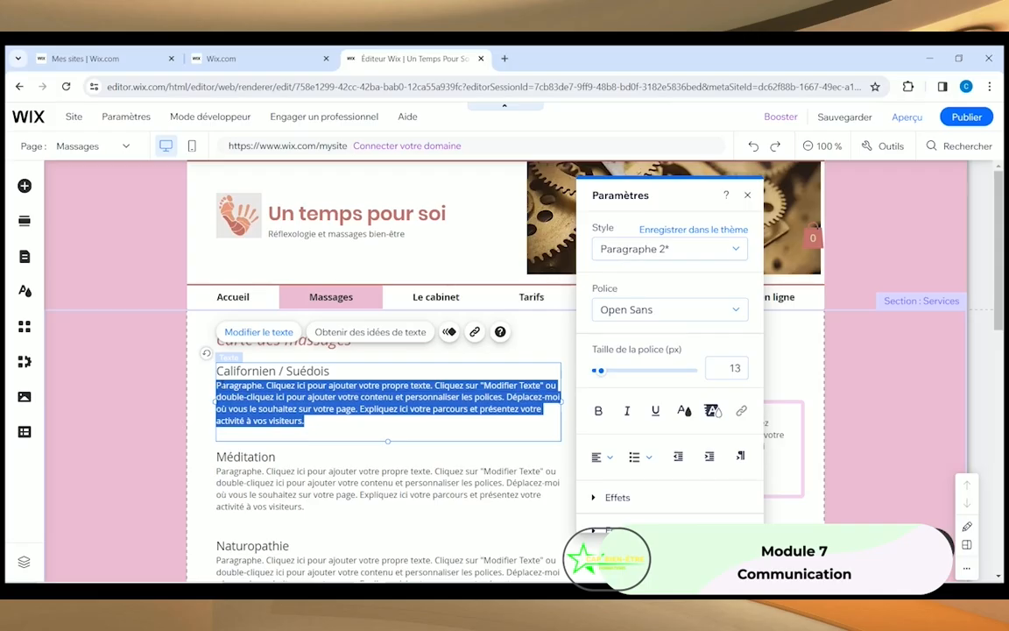
pyautogui.write('Description du massage')
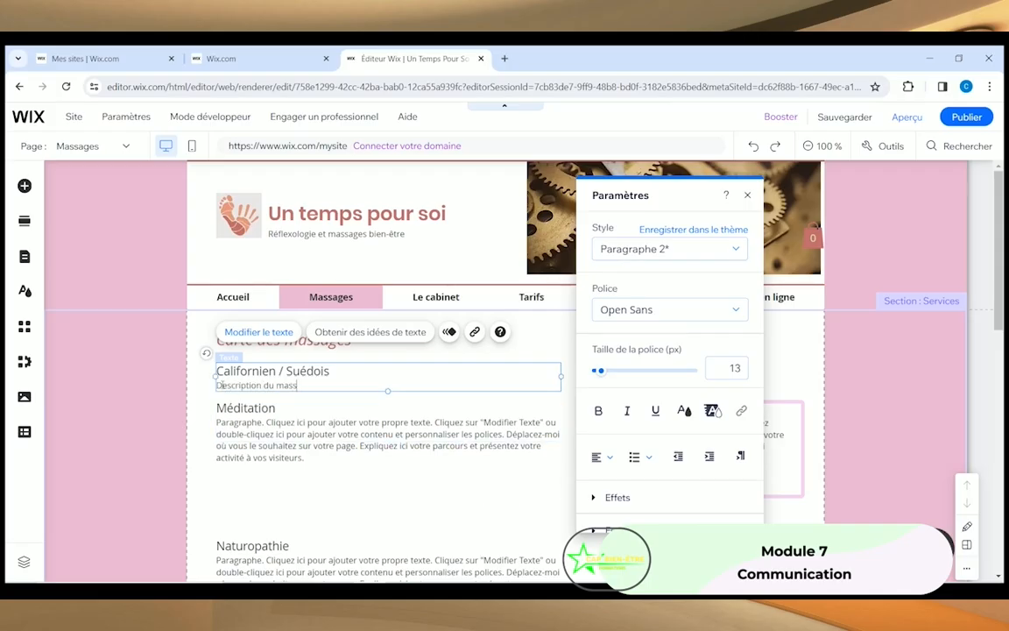
pyautogui.click(249, 416)
# Step: Retitle Méditation as 'Balinais' and replace its placeholder paragraph with a short description
pyautogui.click(265, 372)
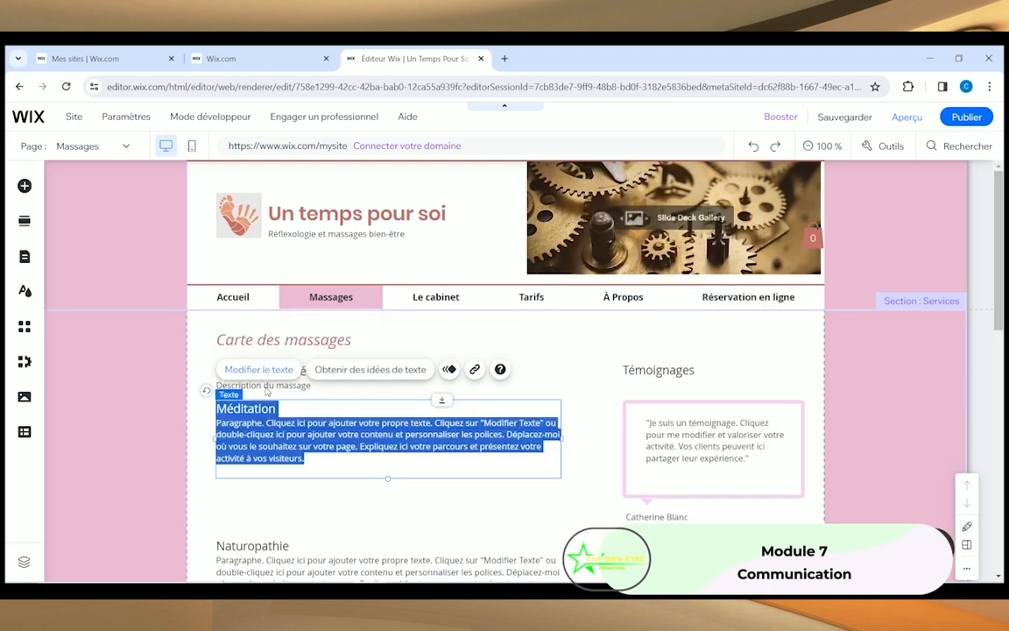
pyautogui.moveTo(276, 409); pyautogui.dragTo(182, 412)
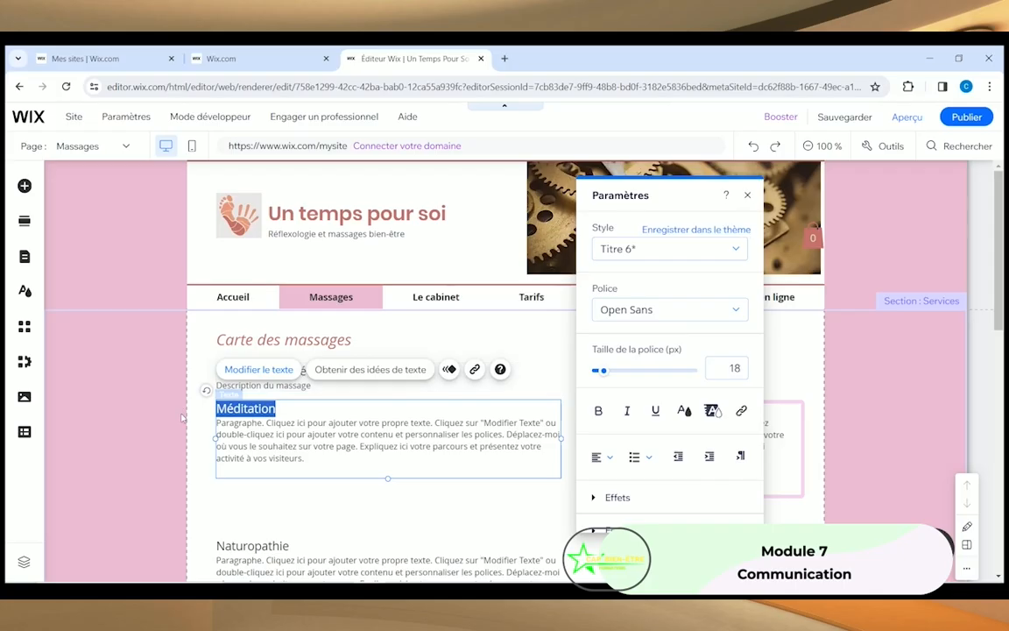
pyautogui.write('Balinais')
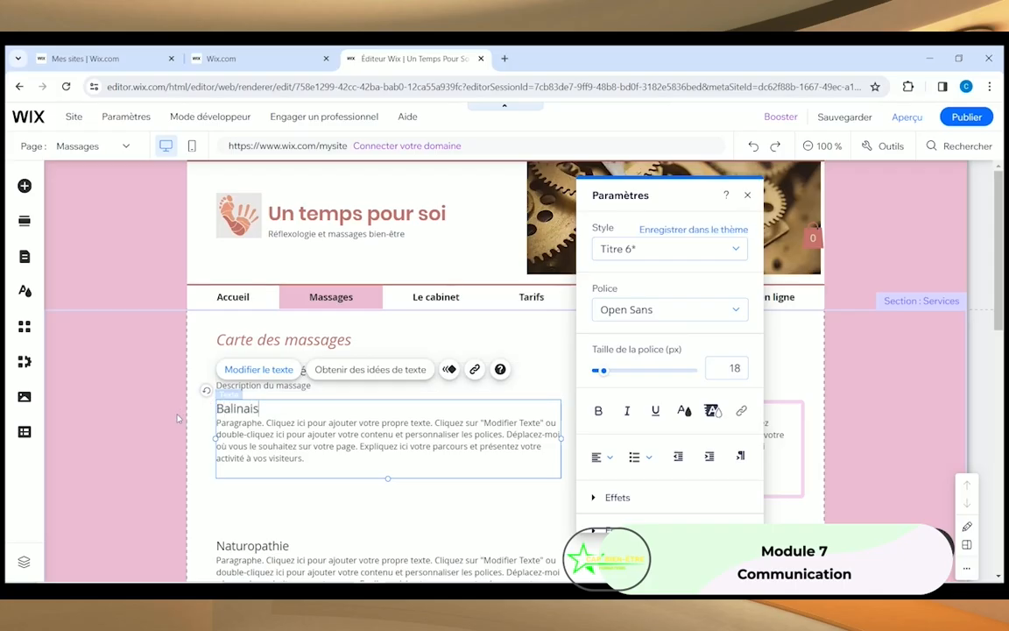
pyautogui.click(312, 461)
pyautogui.moveTo(306, 459); pyautogui.dragTo(211, 421)
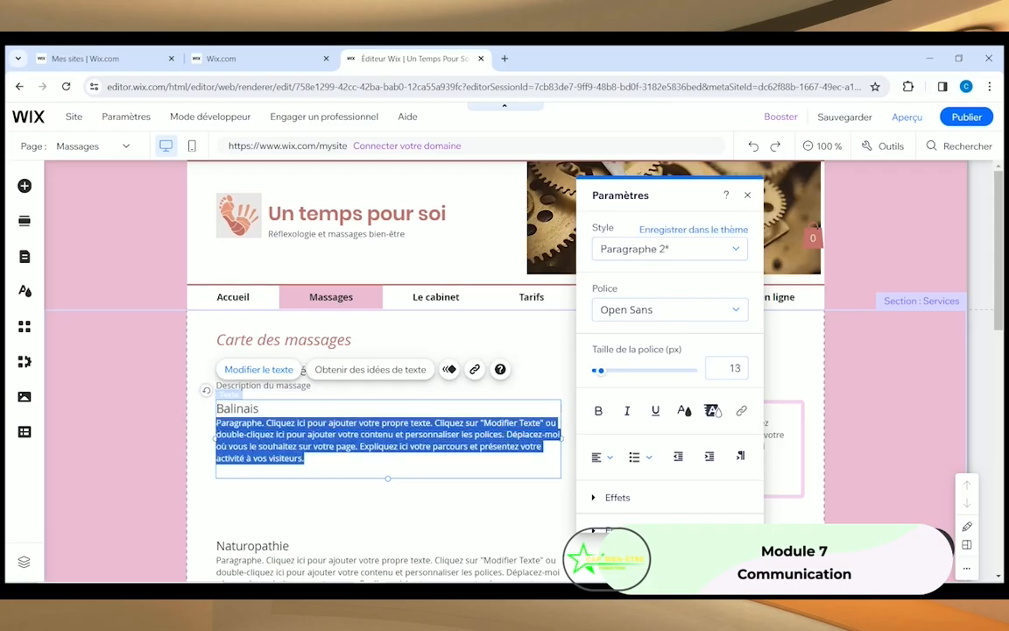
pyautogui.write('Descr')
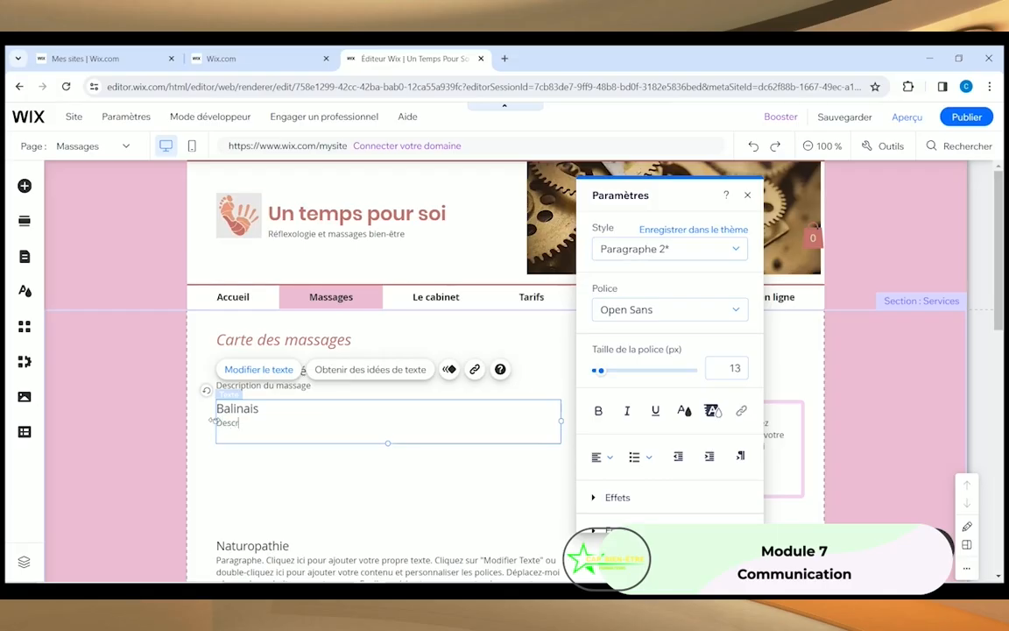
pyautogui.press('Return')
# Step: Leave the Balinais text block and look over the two testimonial texts below it
pyautogui.click(275, 489)
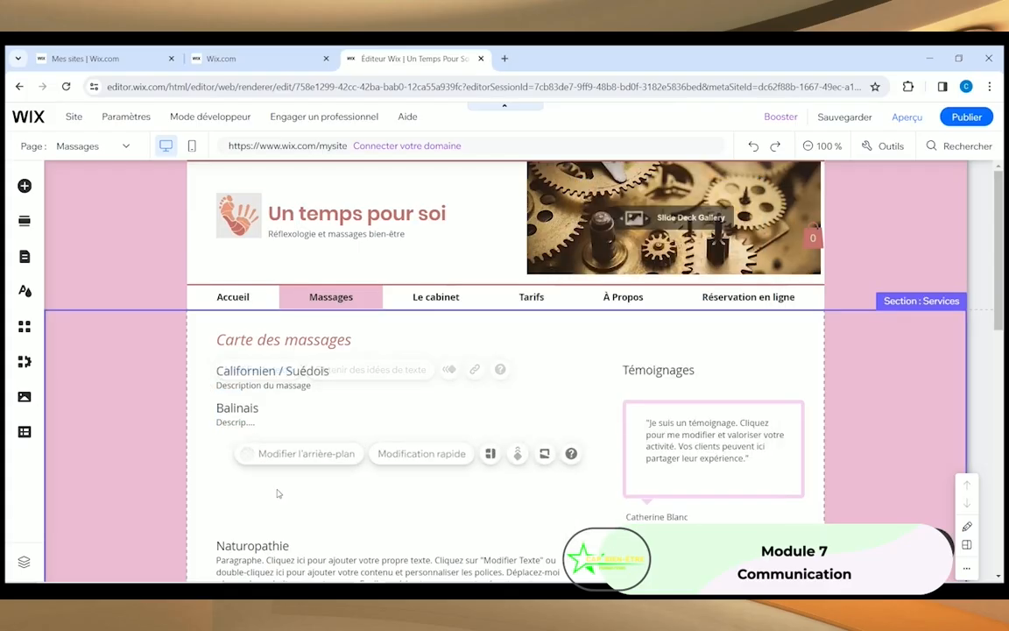
pyautogui.scroll(-3, 275, 489)
pyautogui.scroll(3, 263, 371)
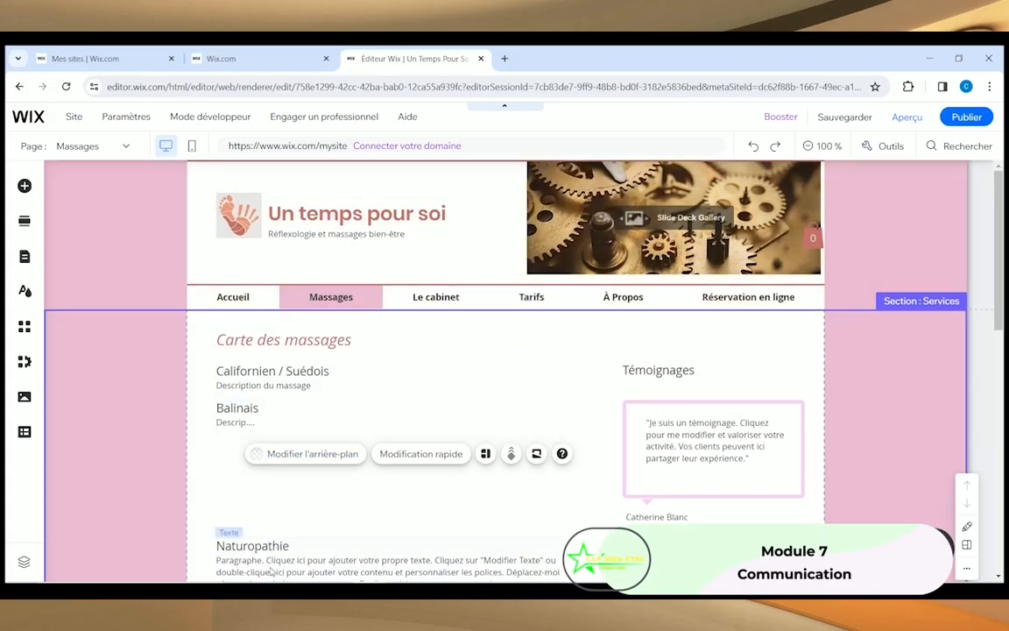
pyautogui.scroll(-3, 236, 482)
pyautogui.scroll(-3, 227, 495)
pyautogui.scroll(4, 644, 429)
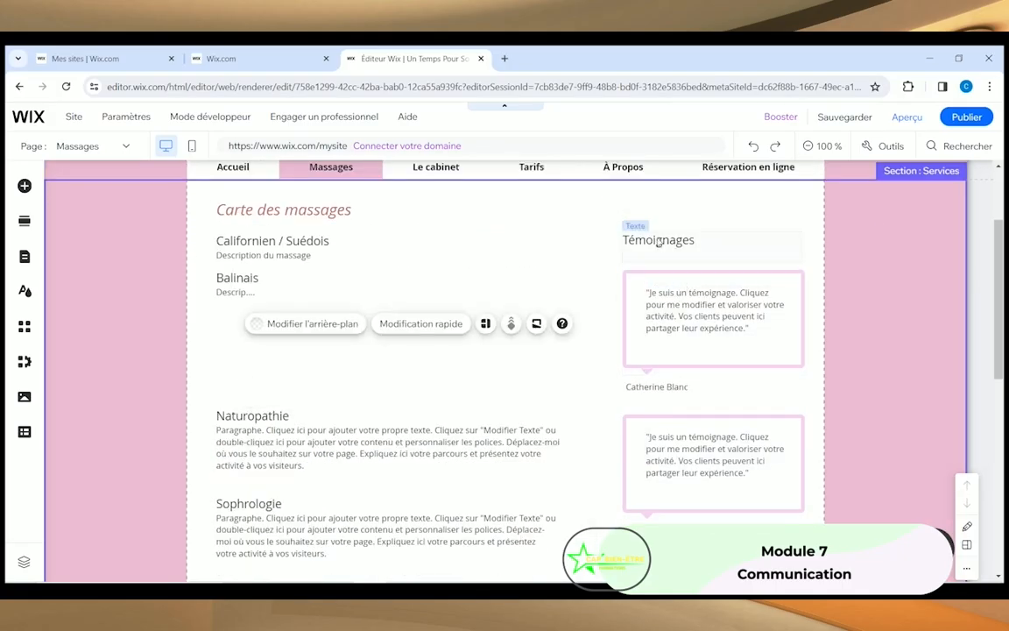
pyautogui.click(745, 293)
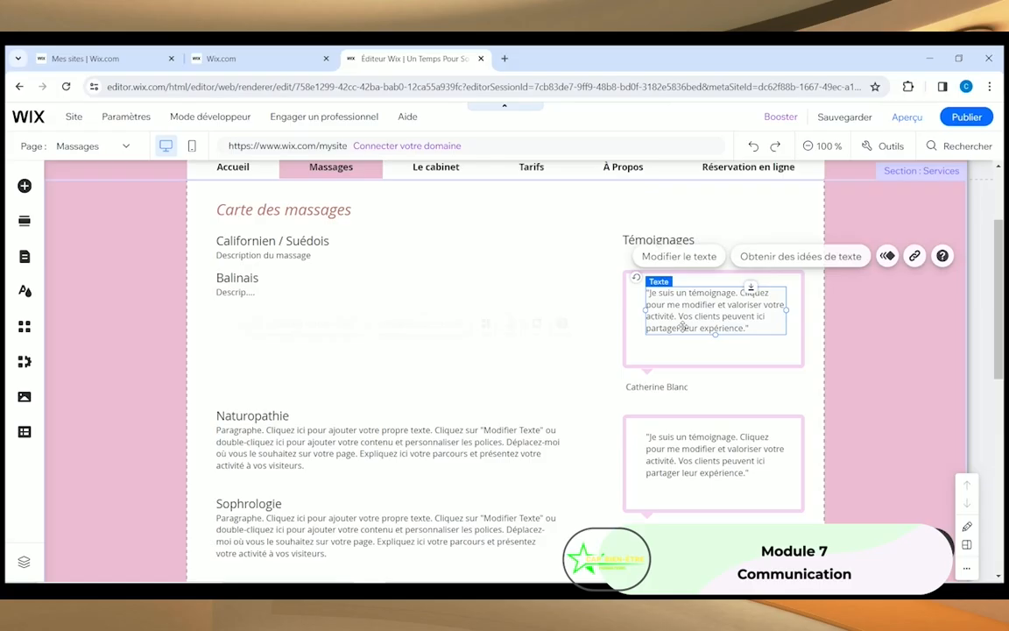
pyautogui.click(714, 447)
# Step: Delete the Témoignages title, the first testimonial text, its box and the author name
pyautogui.scroll(3, 658, 378)
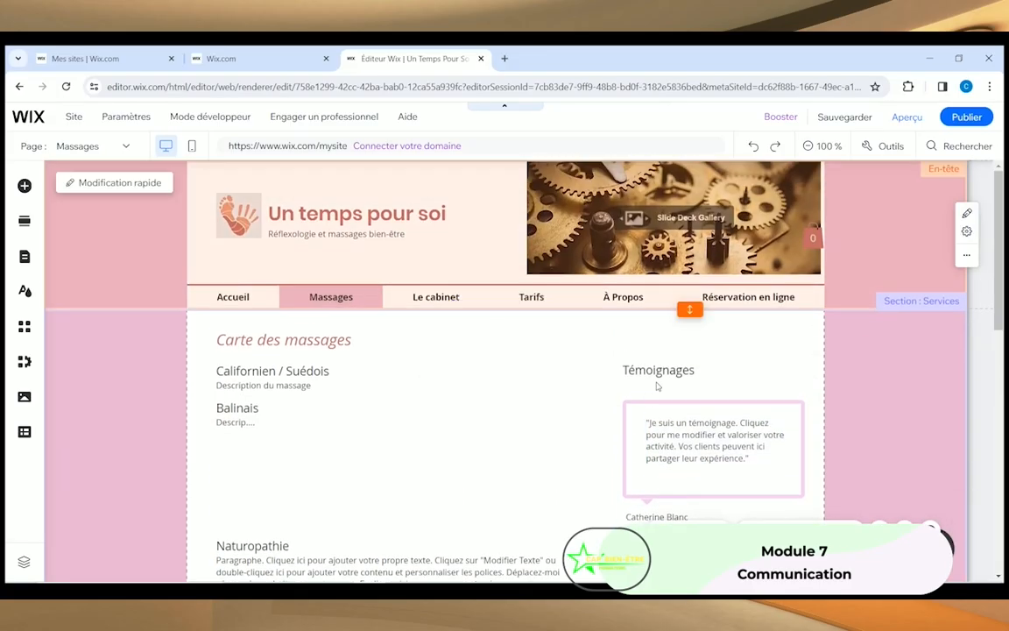
pyautogui.click(658, 375)
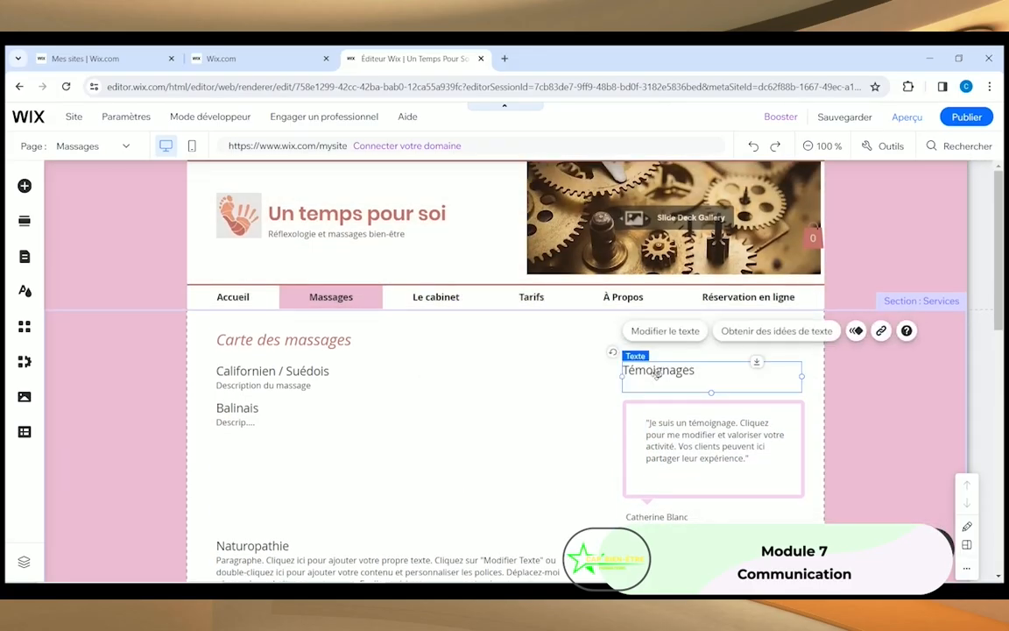
pyautogui.press('Delete')
pyautogui.click(680, 456)
pyautogui.press('Delete')
pyautogui.click(681, 457)
pyautogui.press('Delete')
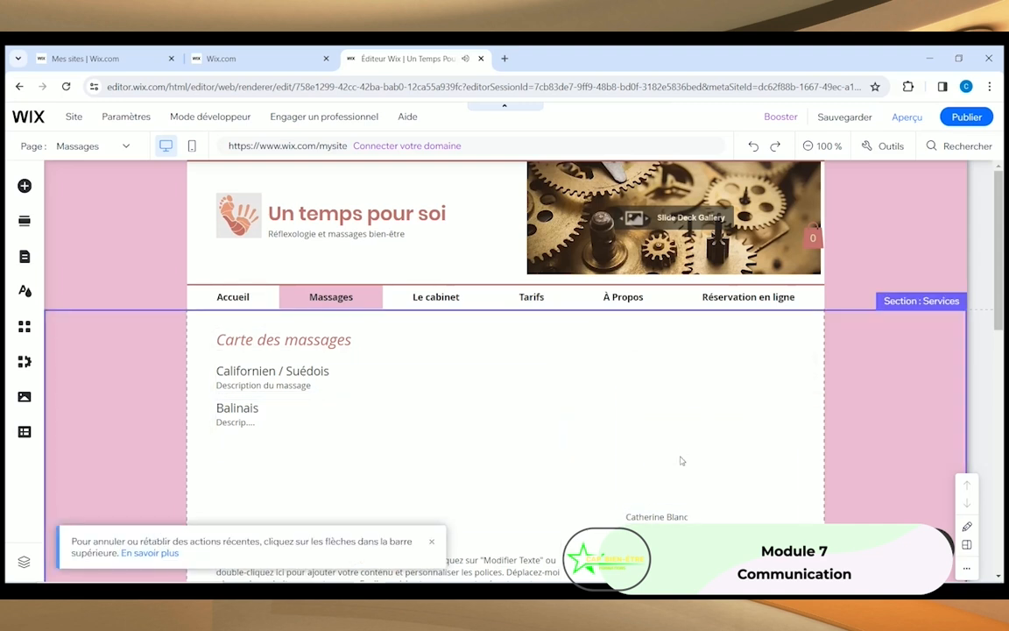
pyautogui.press('Delete')
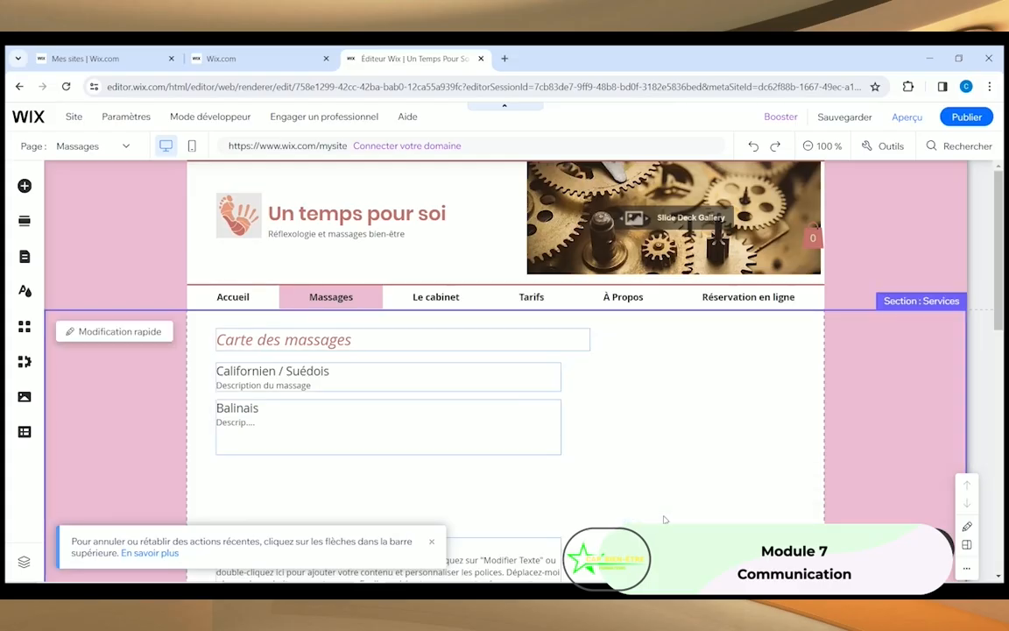
pyautogui.scroll(-3, 651, 428)
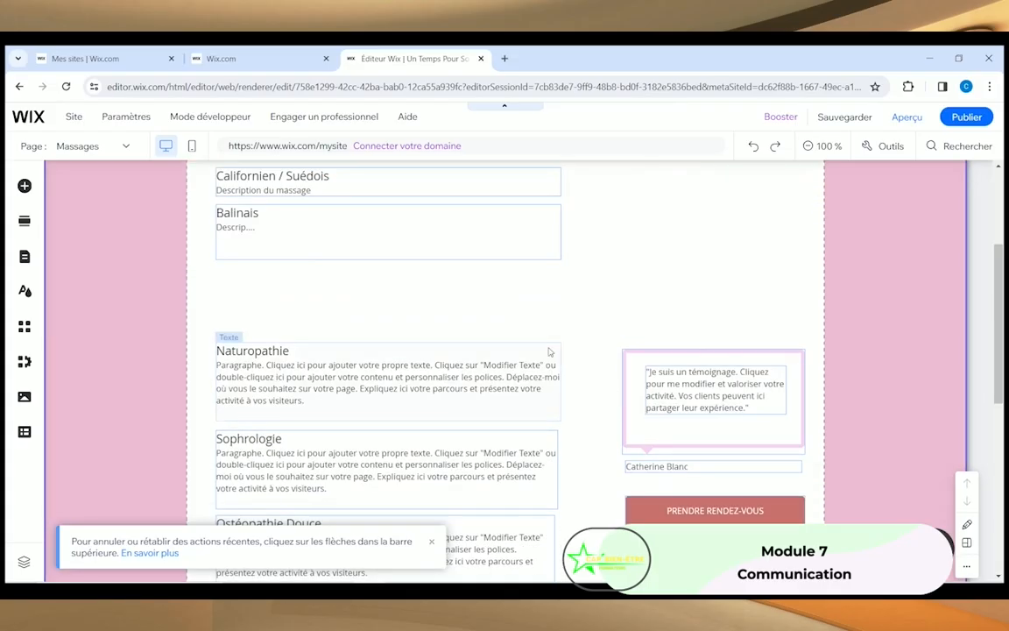
pyautogui.scroll(-5, 530, 406)
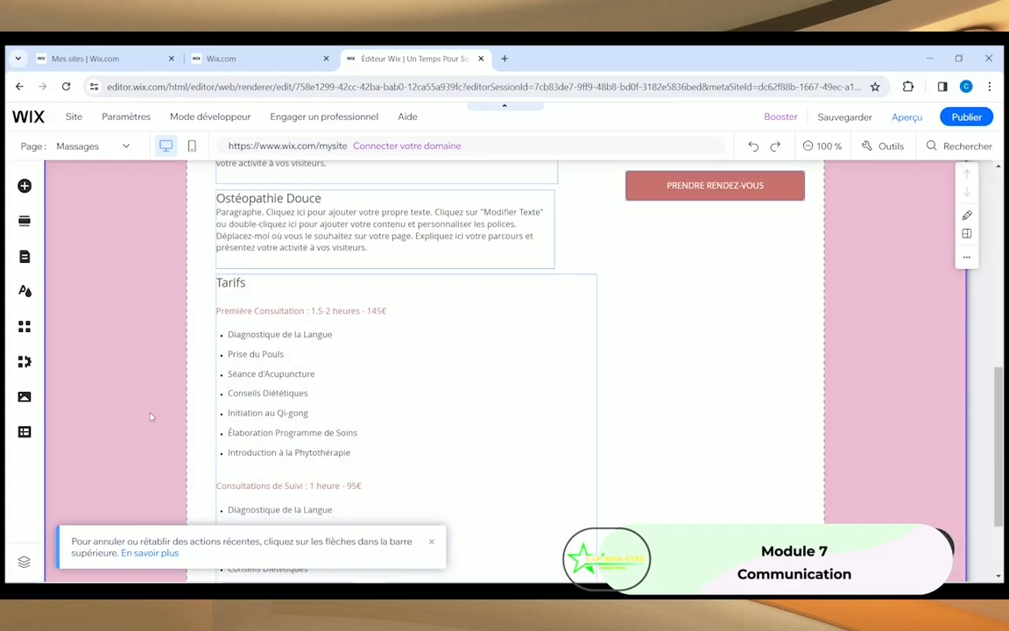
pyautogui.scroll(7, 340, 454)
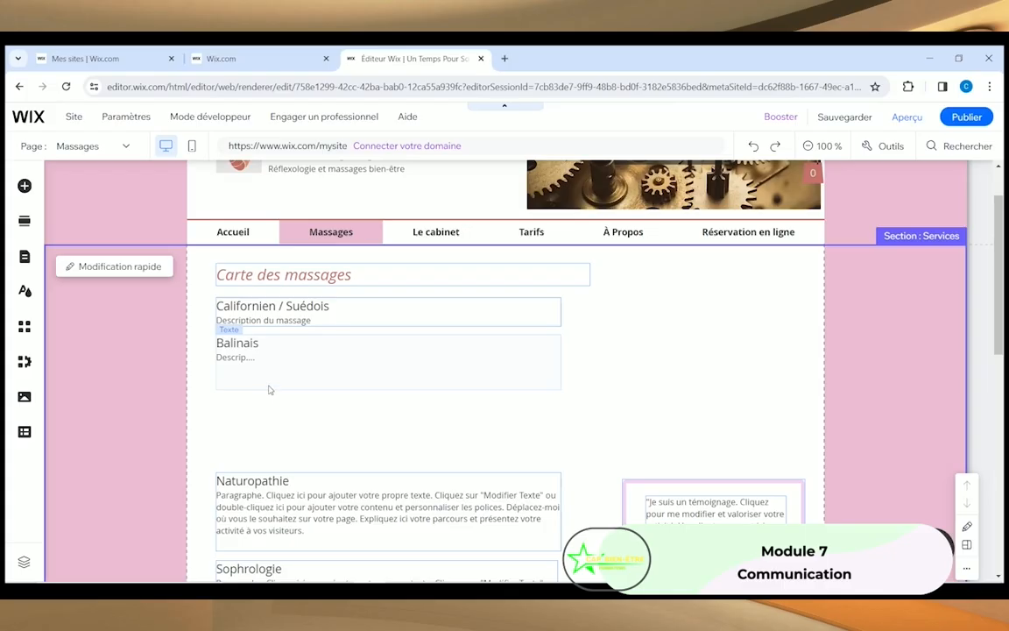
# Step: Delete the Californien / Suédois entry under the Carte des massages heading
pyautogui.click(252, 318)
pyautogui.press('Delete')
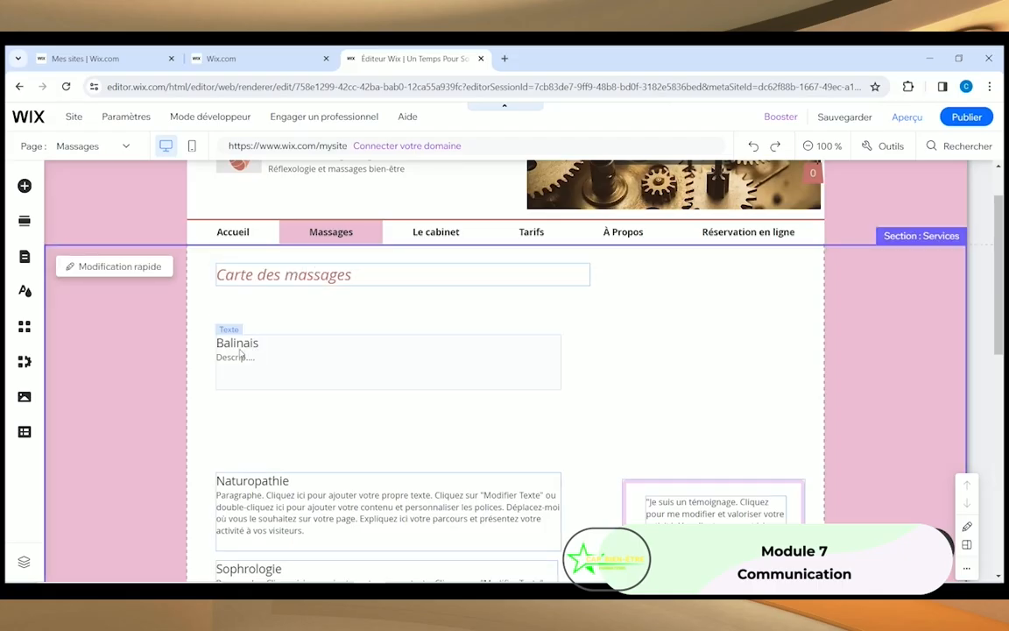
pyautogui.scroll(-5, 240, 353)
# Step: Drag the PRENDRE RENDEZ-VOUS button down to the bottom of the section
pyautogui.click(784, 330)
pyautogui.moveTo(784, 328); pyautogui.dragTo(588, 574)
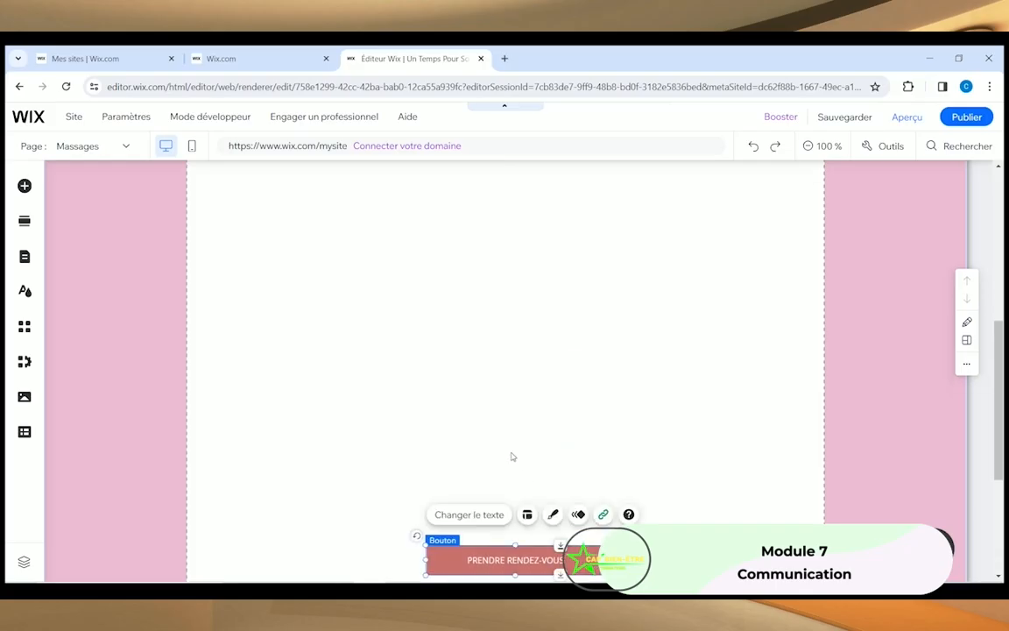
pyautogui.scroll(-3, 512, 457)
pyautogui.moveTo(583, 316); pyautogui.dragTo(572, 419)
pyautogui.scroll(7, 412, 367)
pyautogui.scroll(2, 405, 362)
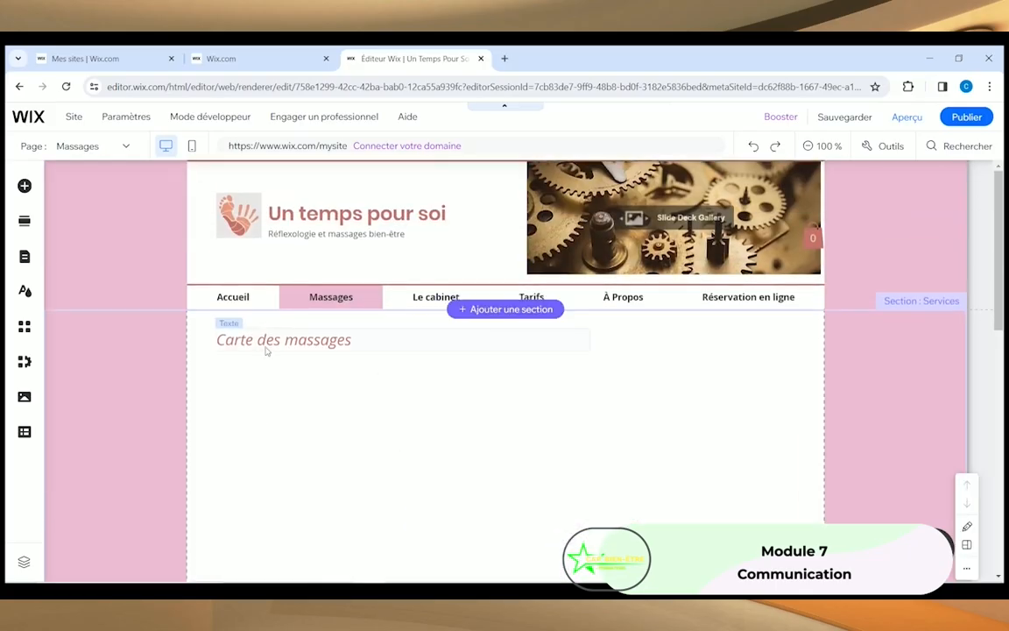
# Step: Set the Carte des massages heading's font size to 36 and make it bold
pyautogui.click(267, 348)
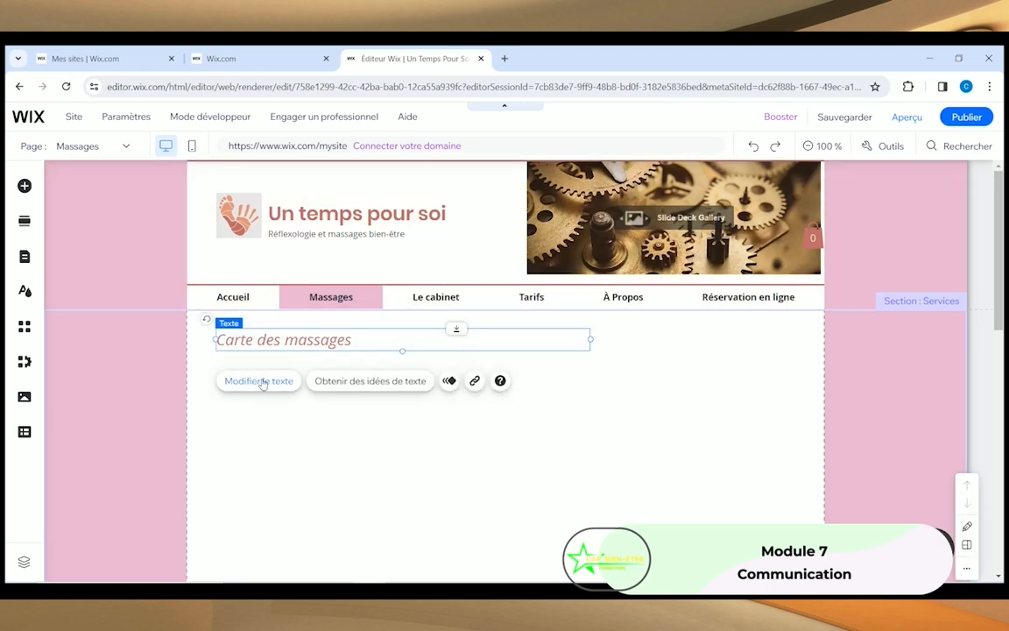
pyautogui.click(262, 383)
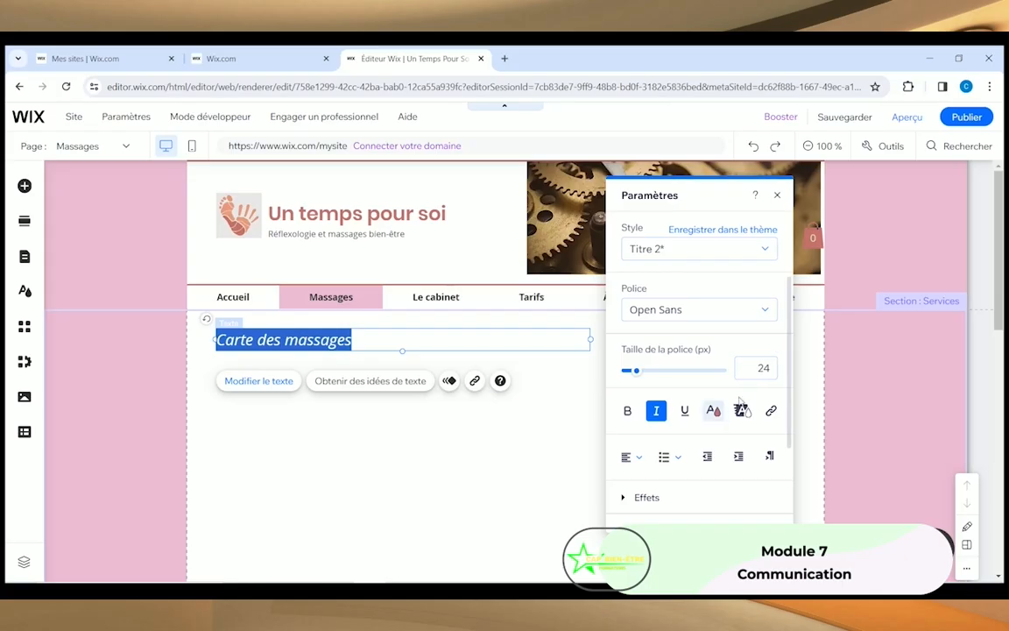
pyautogui.click(761, 369)
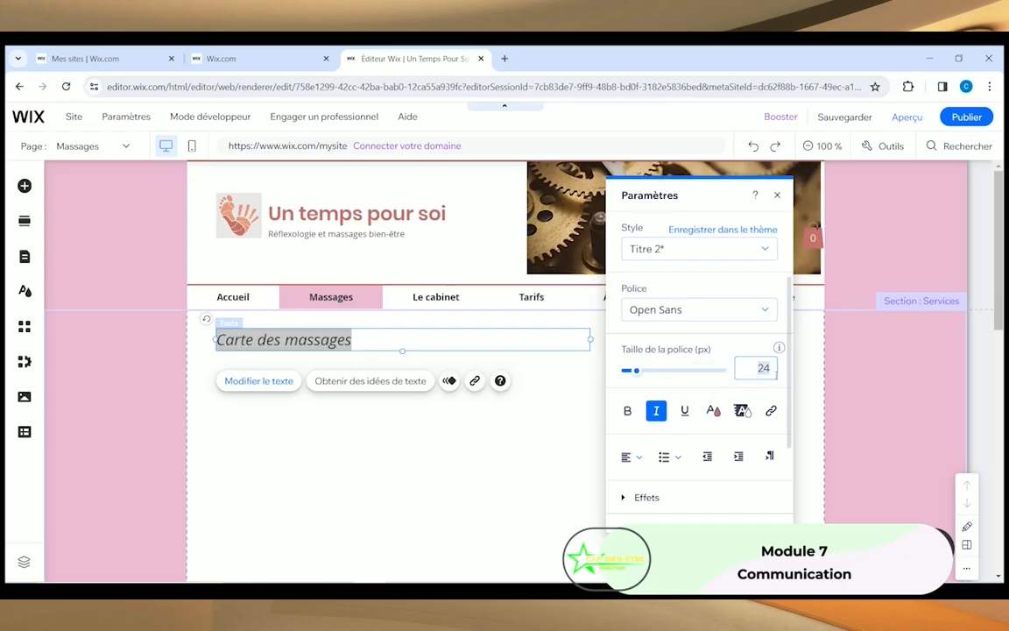
pyautogui.write('36')
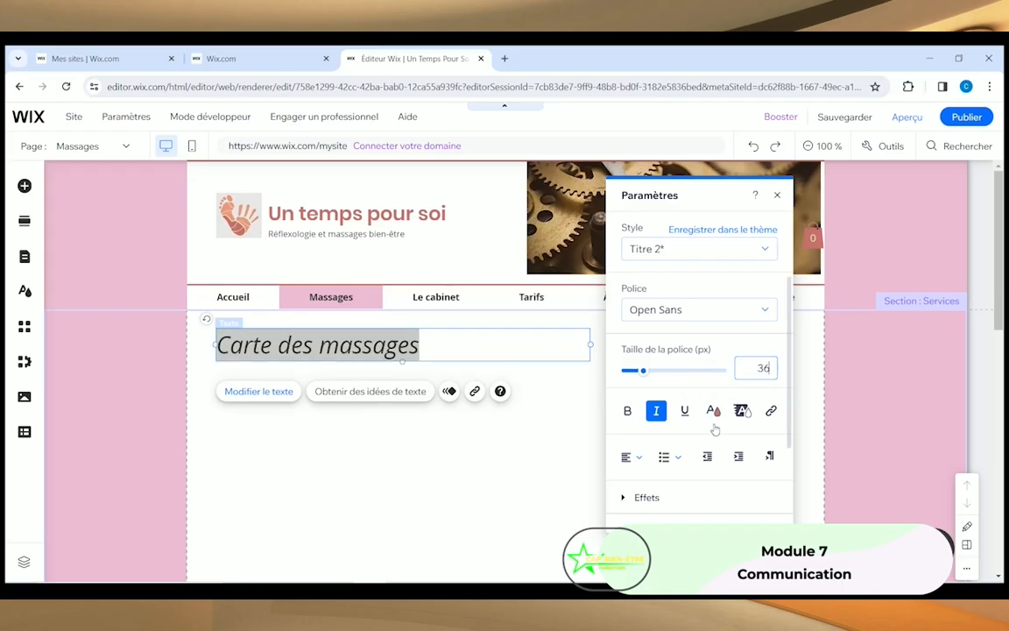
pyautogui.click(627, 412)
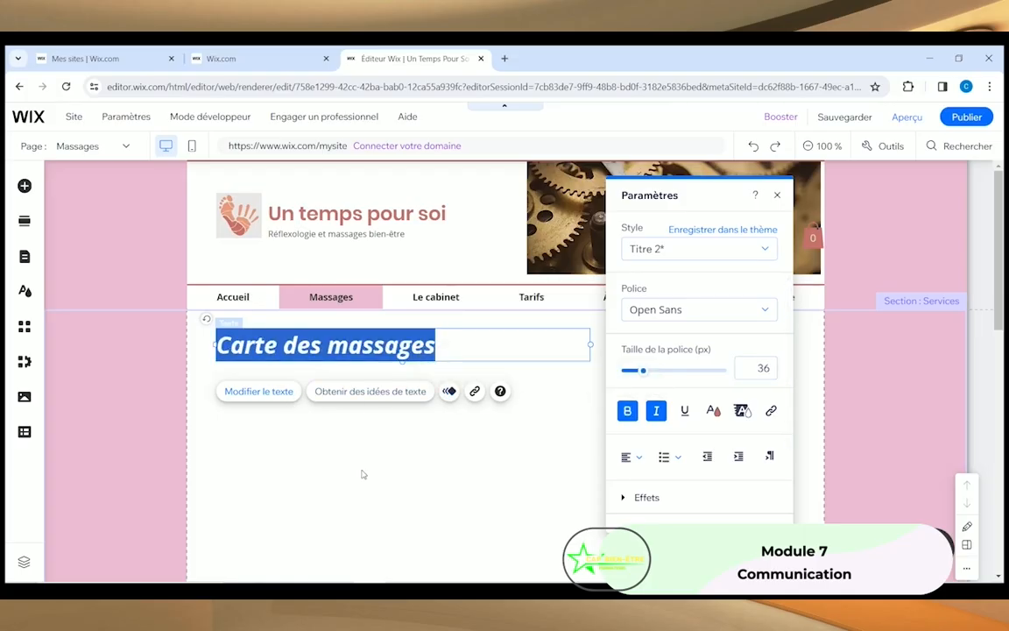
pyautogui.click(363, 465)
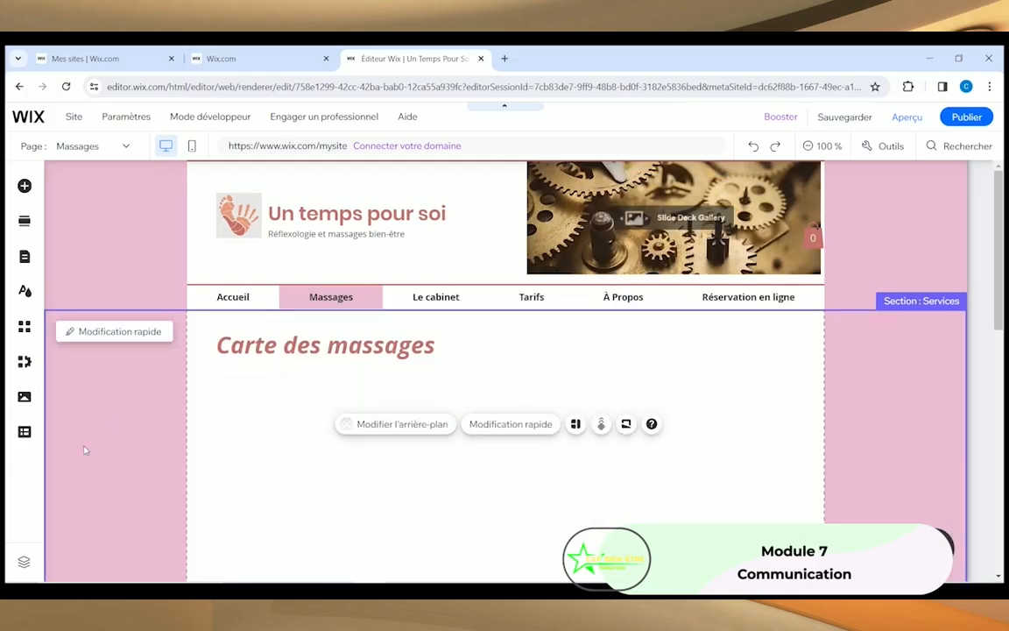
# Step: Open the Ajouter des éléments panel and browse to the Bande strip layouts
pyautogui.scroll(-2, 270, 460)
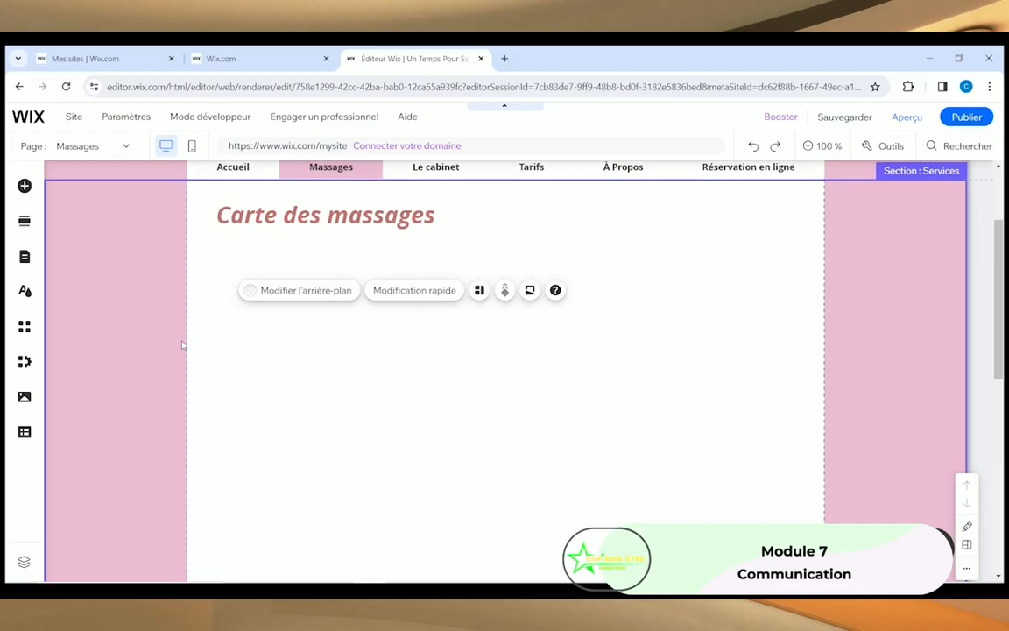
pyautogui.click(25, 186)
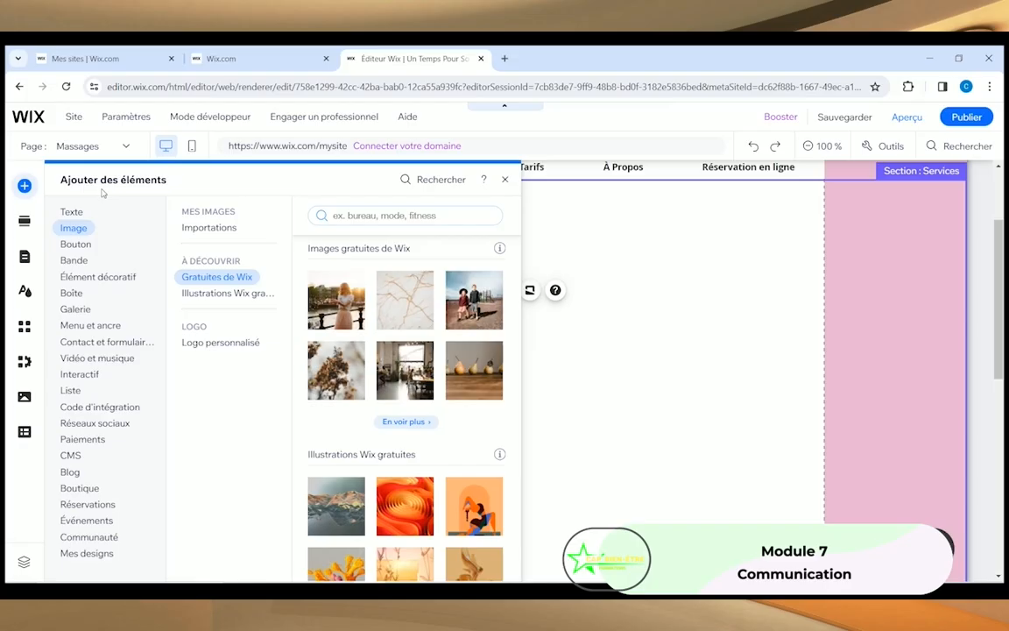
pyautogui.click(79, 246)
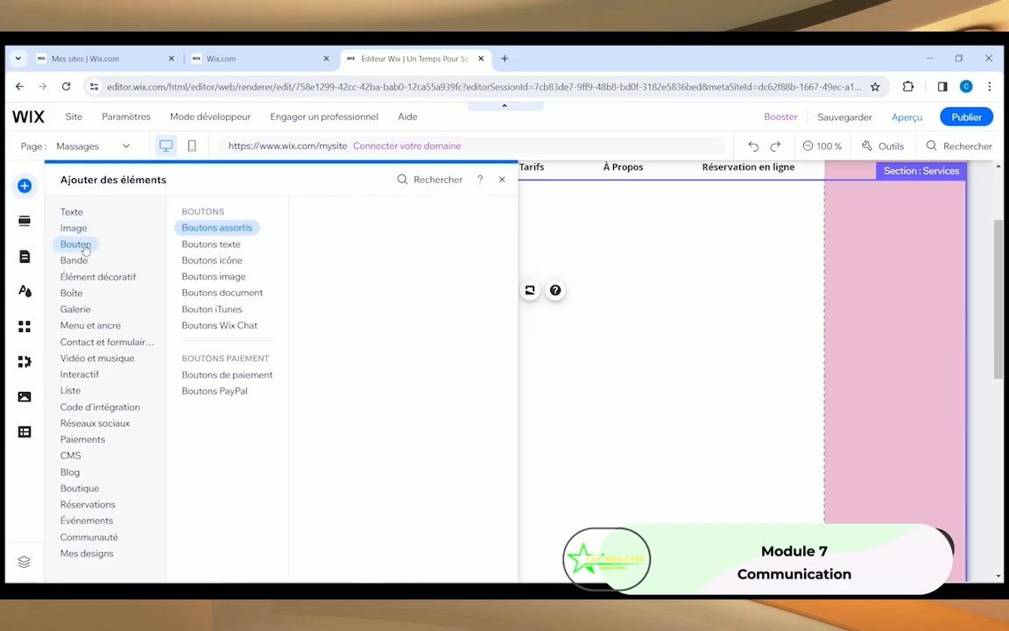
pyautogui.click(74, 229)
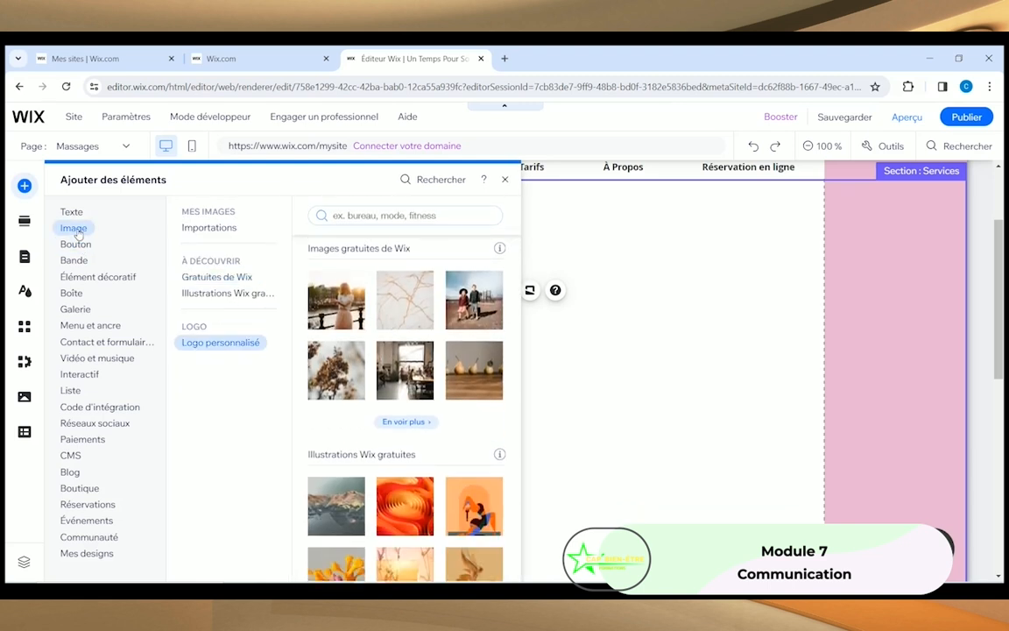
pyautogui.click(75, 247)
pyautogui.click(78, 261)
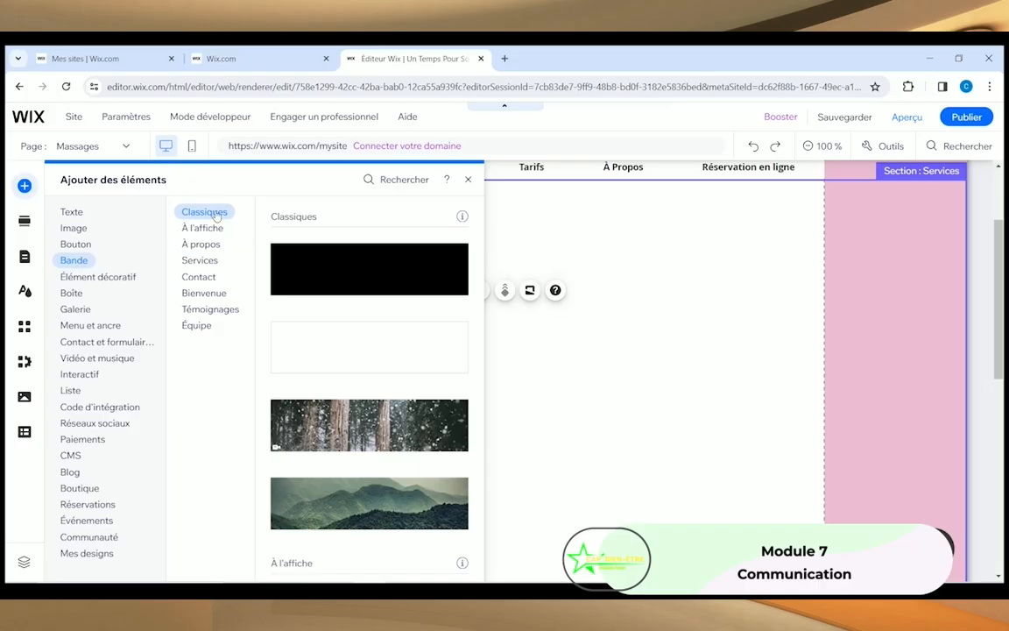
# Step: Insert the Services strip with chair and sofa photos and four Title Goes Here columns
pyautogui.click(198, 261)
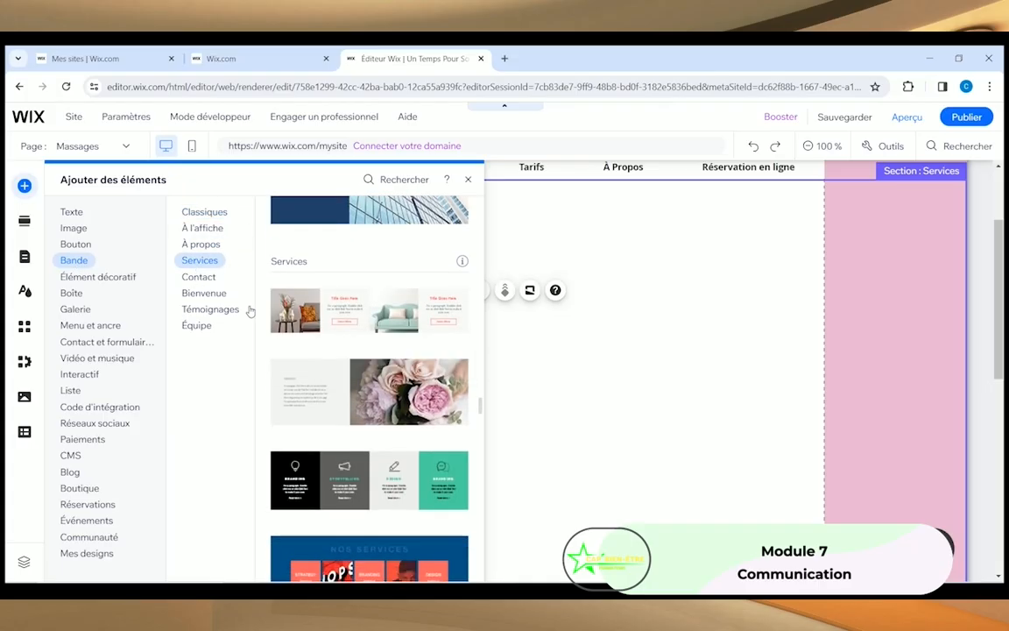
pyautogui.scroll(-3, 338, 358)
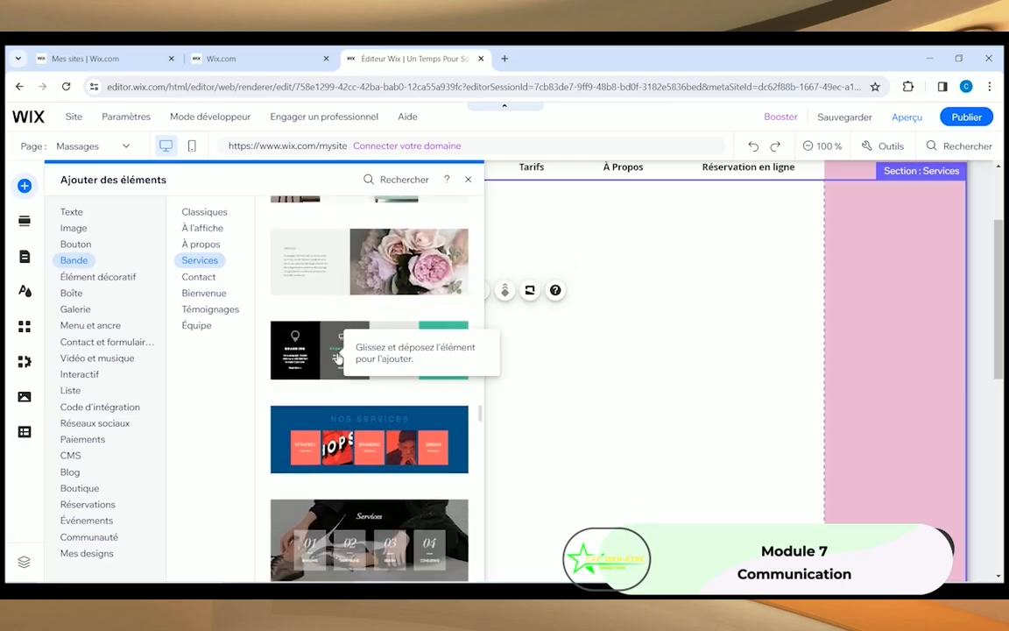
pyautogui.scroll(-7, 338, 358)
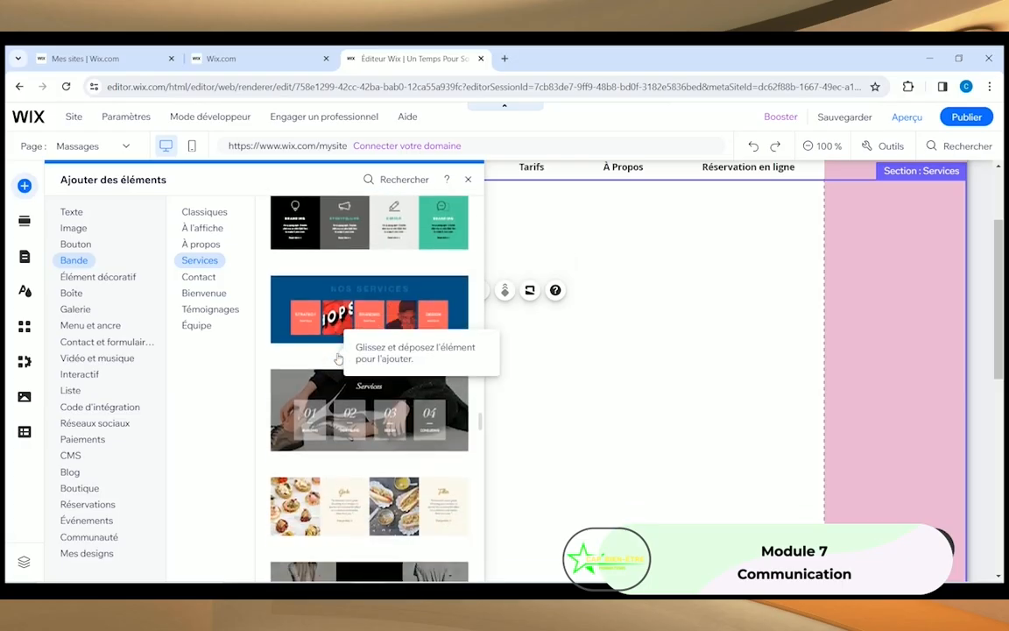
pyautogui.scroll(-3, 283, 426)
pyautogui.scroll(10, 285, 421)
pyautogui.scroll(5, 285, 421)
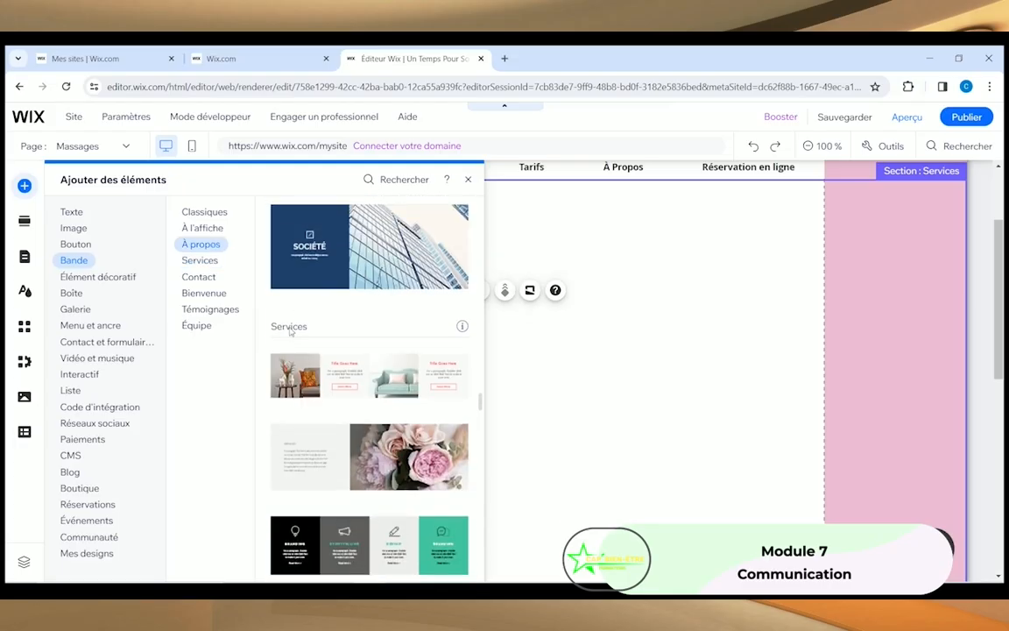
pyautogui.scroll(-2, 318, 374)
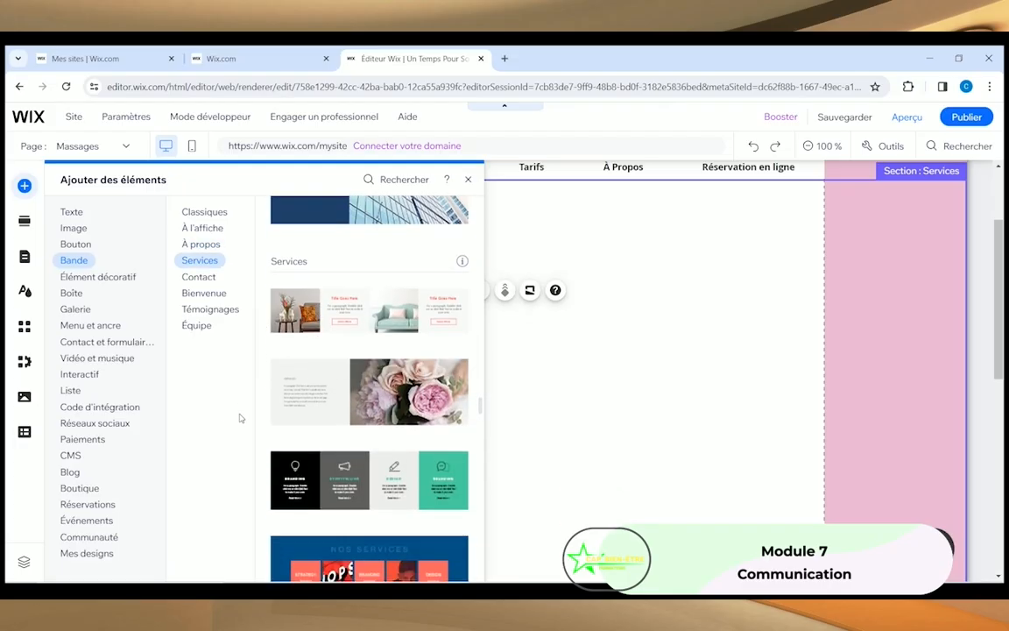
pyautogui.click(285, 318)
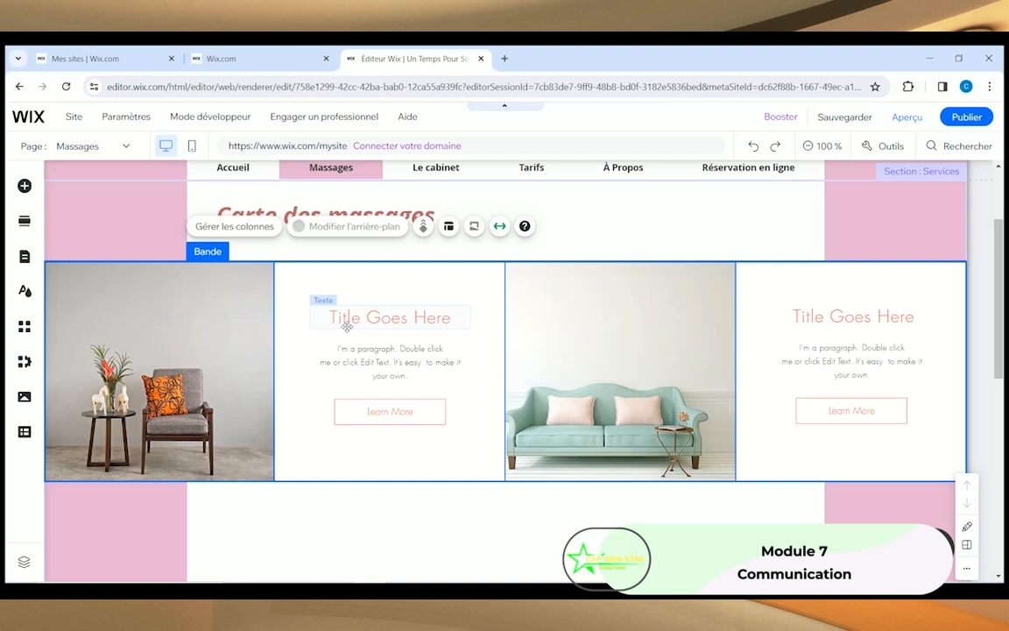
# Step: Retitle the second column's Title Goes Here heading as 'Calif / suedois'
pyautogui.moveTo(245, 339); pyautogui.dragTo(204, 298)
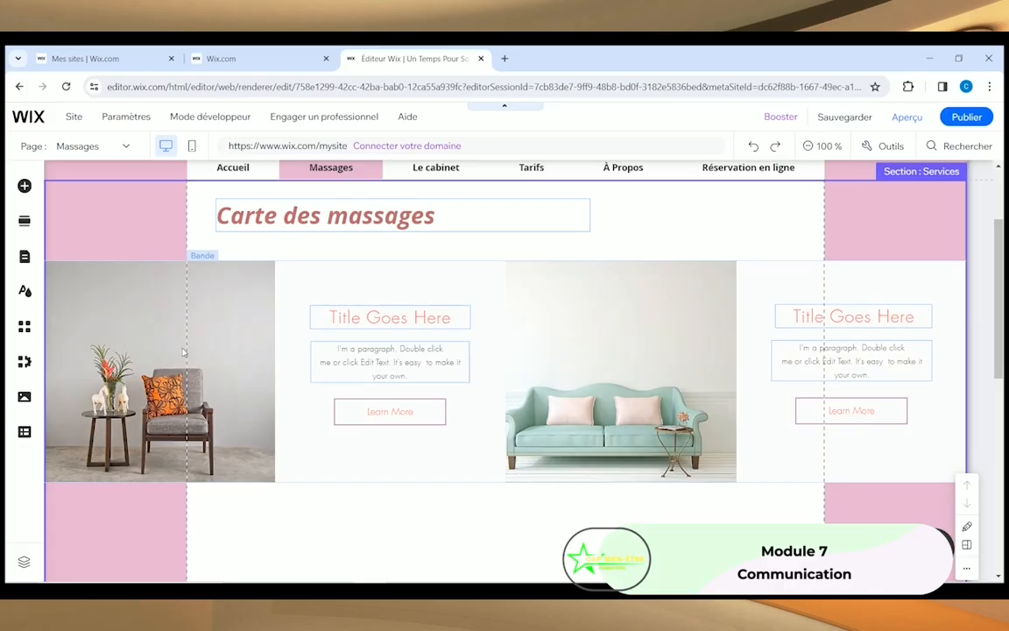
pyautogui.click(385, 319)
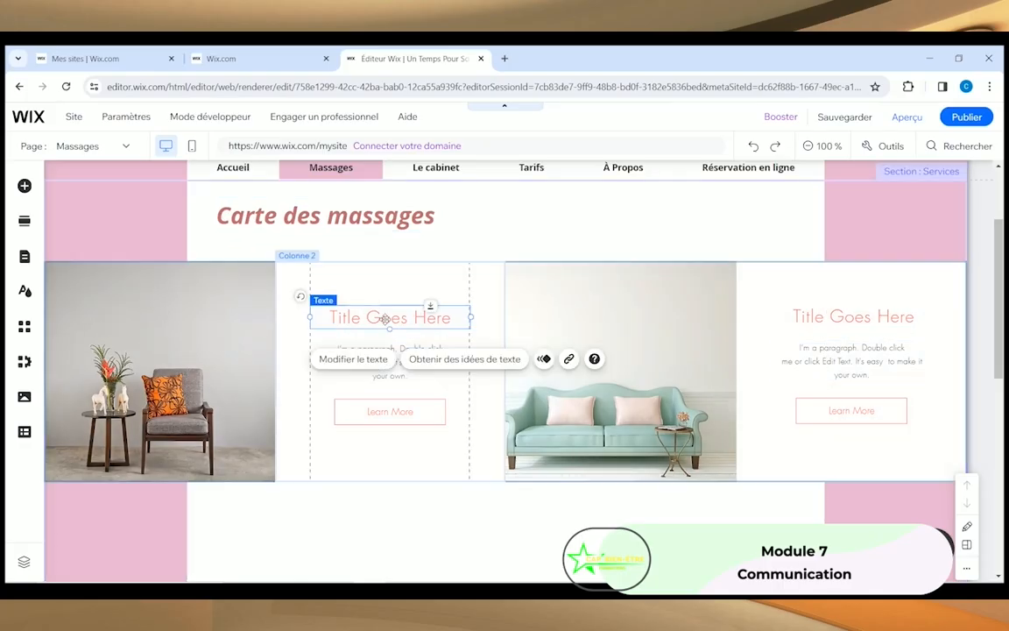
pyautogui.click(346, 359)
pyautogui.write('C')
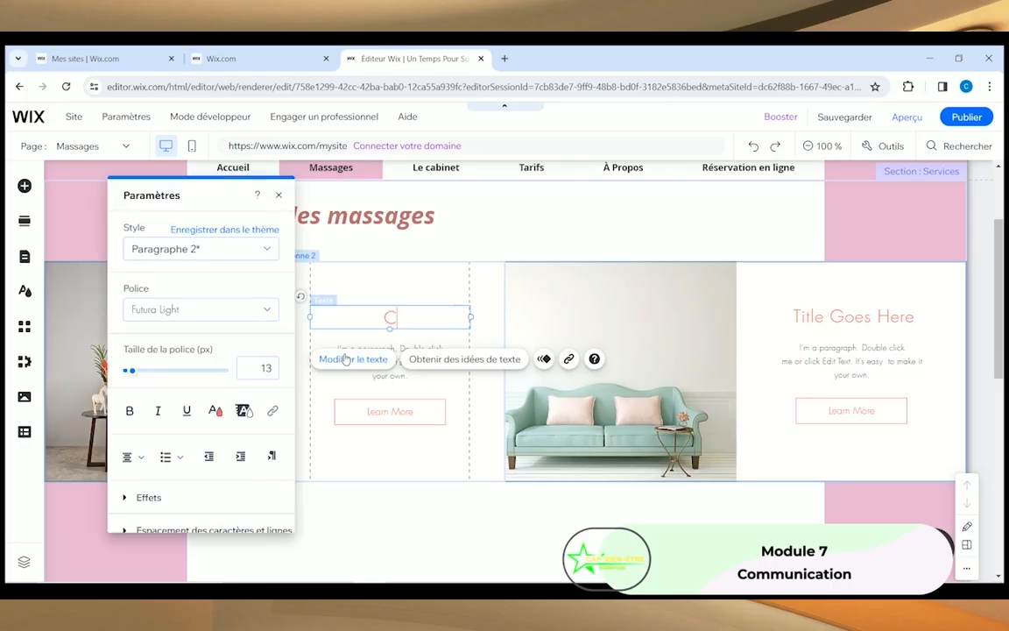
pyautogui.write('alif / suedois')
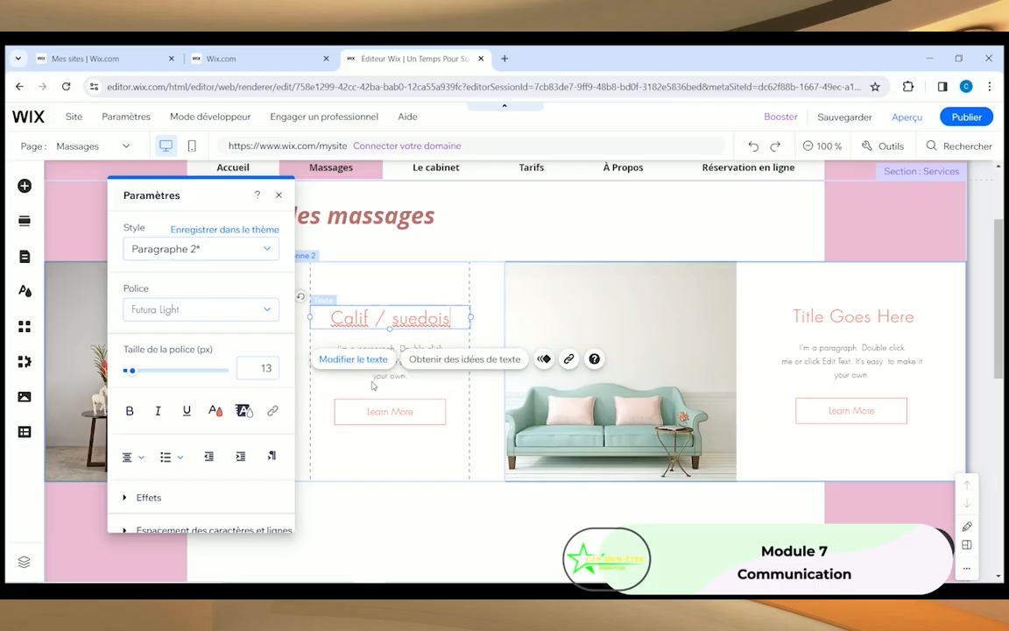
pyautogui.click(362, 351)
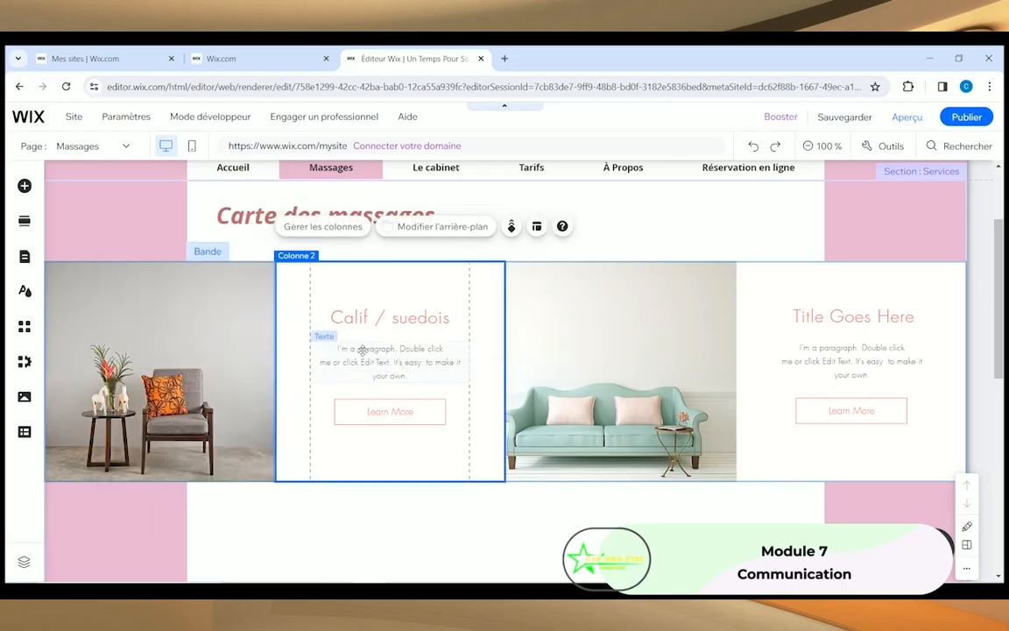
# Step: Replace the second column's placeholder paragraph with 'Brève description'
pyautogui.click(363, 353)
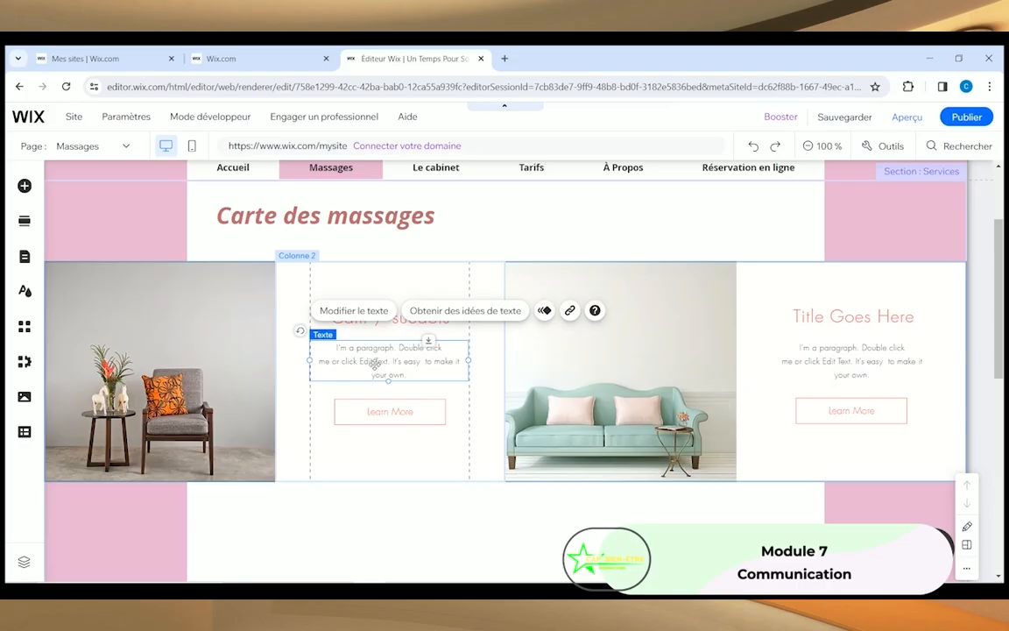
pyautogui.press('Delete')
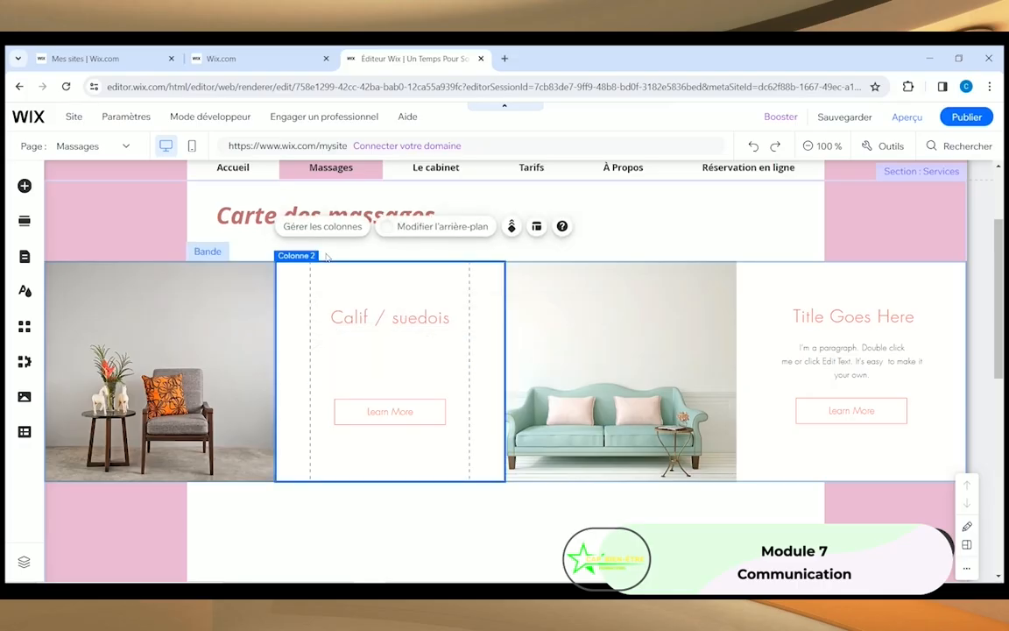
pyautogui.click(753, 147)
pyautogui.click(317, 355)
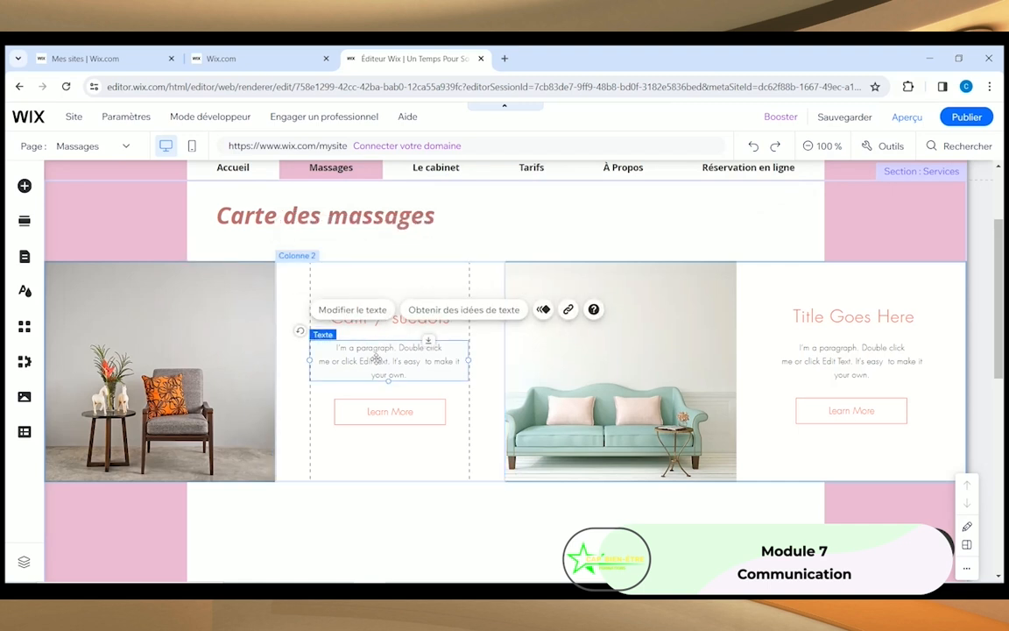
pyautogui.click(365, 310)
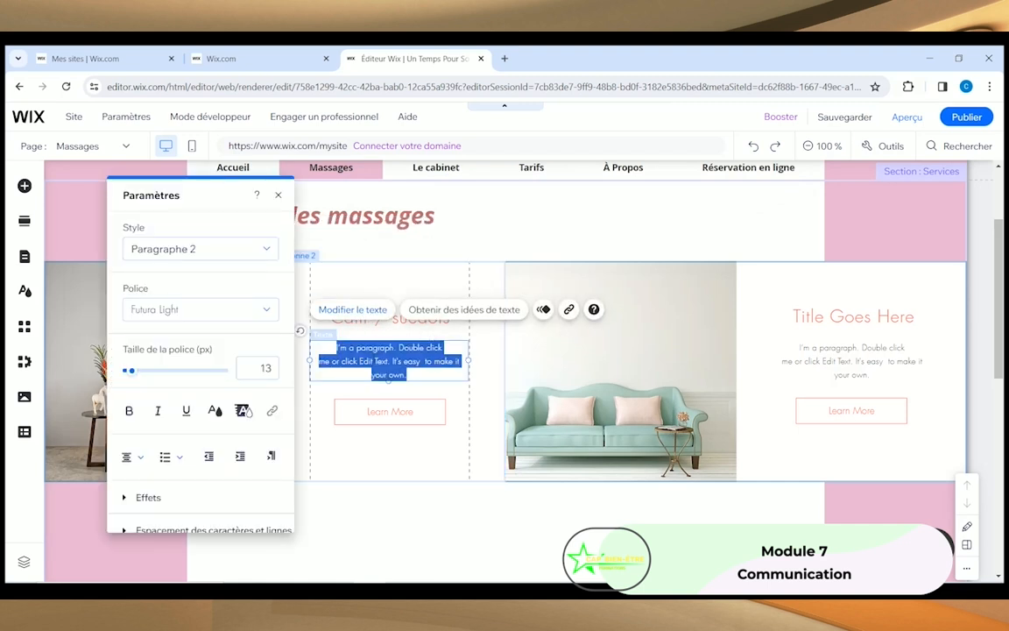
pyautogui.press('BackSpace')
pyautogui.write('Brève description')
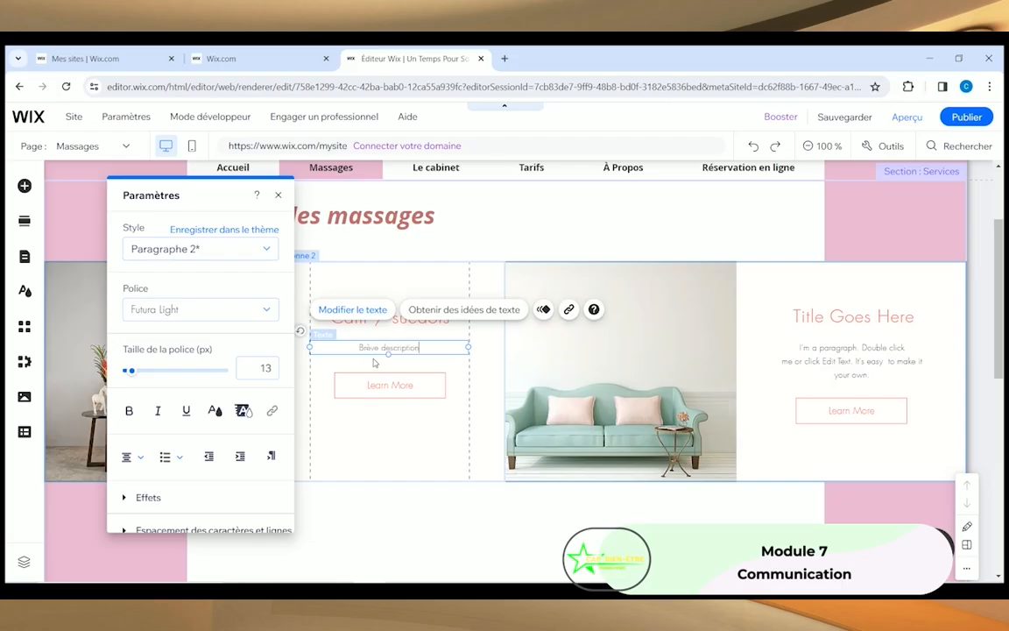
pyautogui.press('Return')
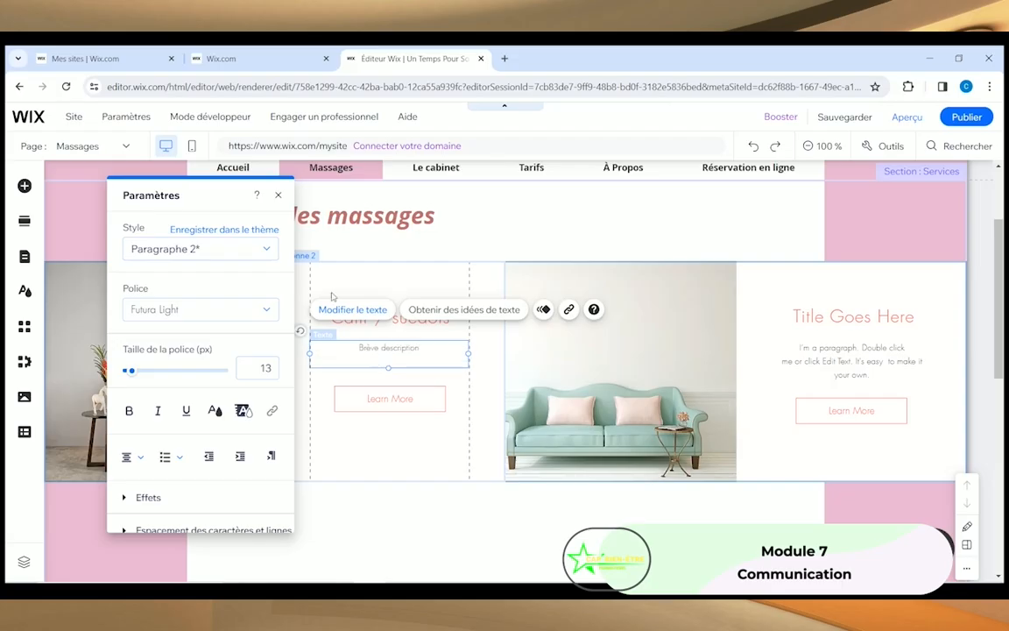
pyautogui.click(278, 196)
pyautogui.click(347, 397)
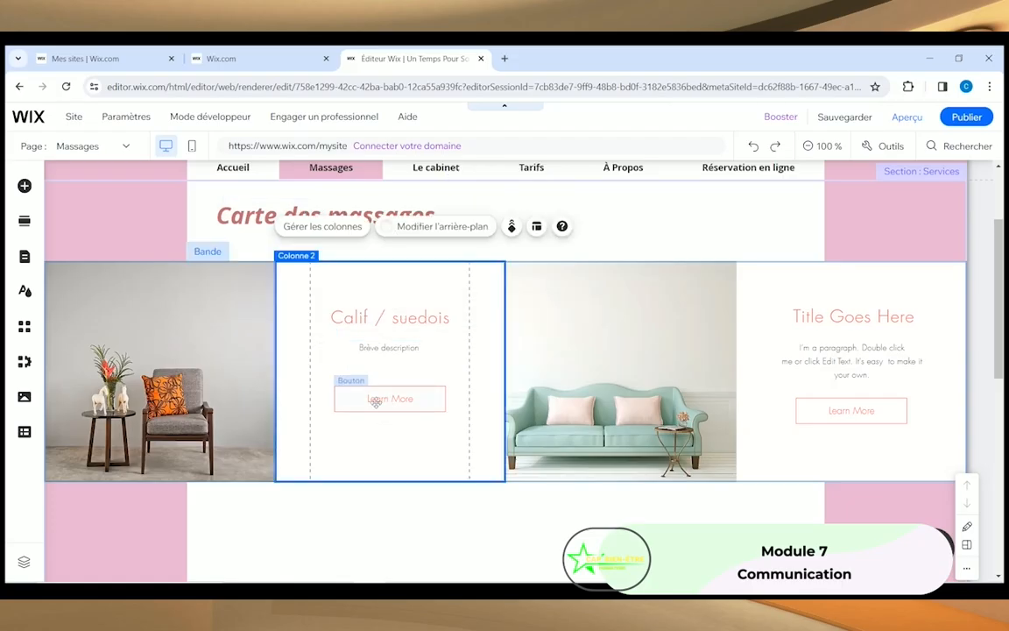
# Step: Change the second column's Learn More button label to 'Détails'
pyautogui.click(375, 400)
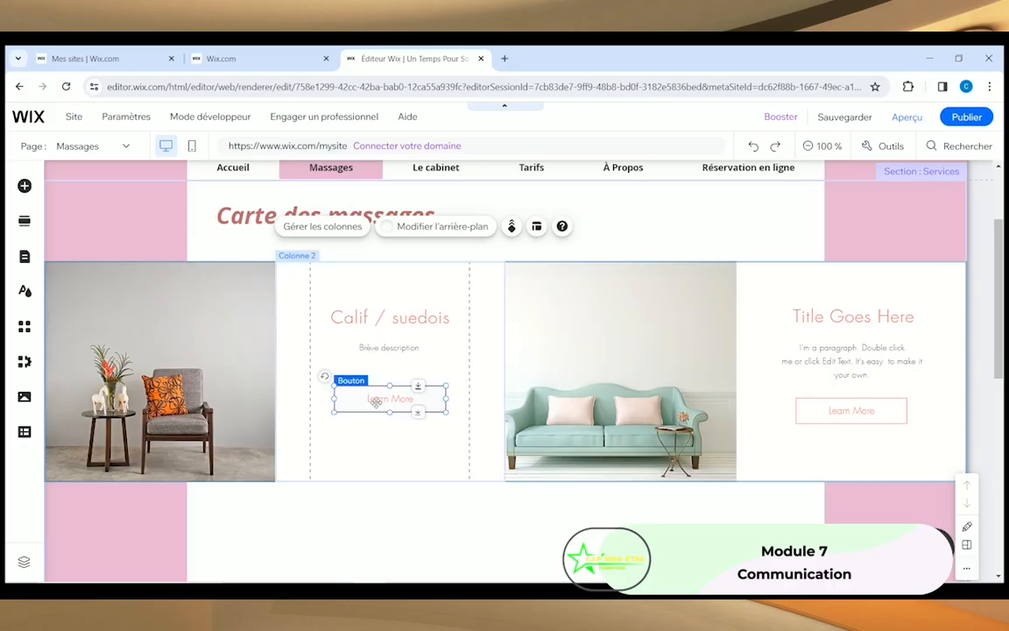
pyautogui.click(377, 358)
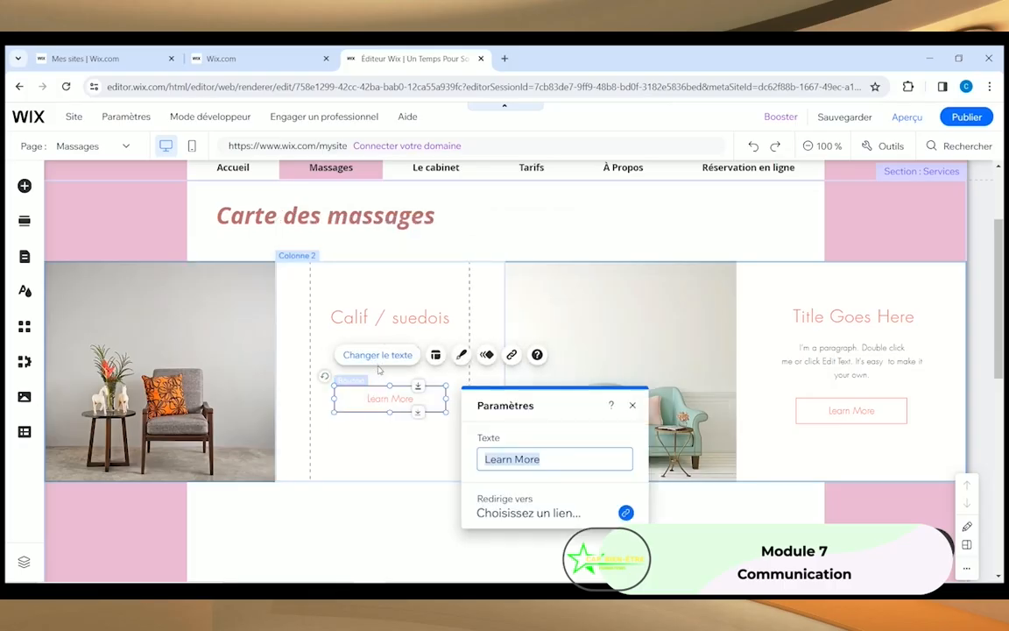
pyautogui.write('Détails')
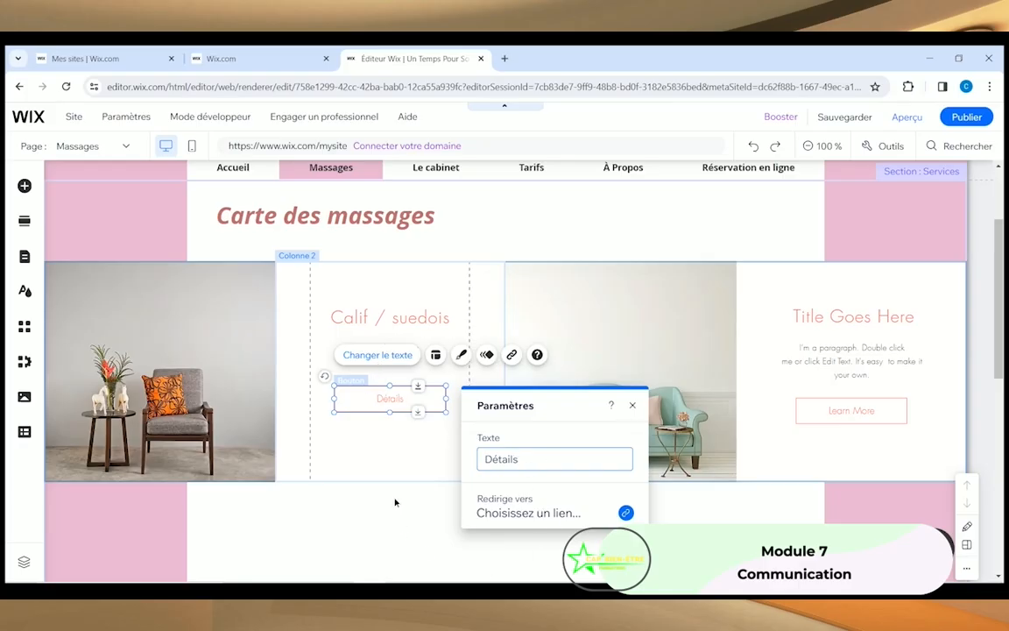
pyautogui.click(395, 502)
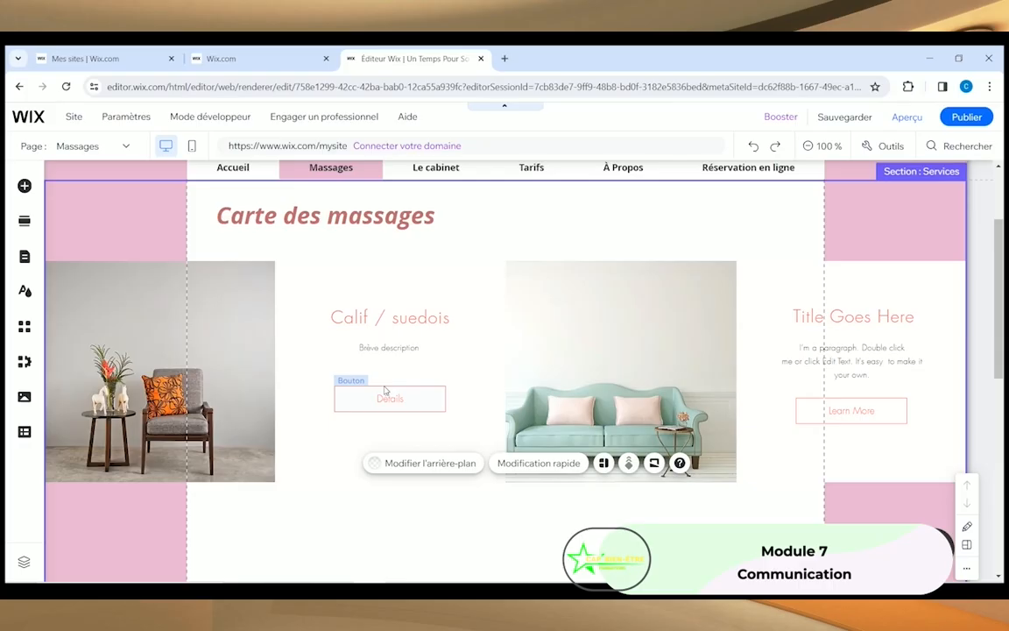
# Step: Retitle the fourth column's Title Goes Here heading as 'Balinais'
pyautogui.click(852, 317)
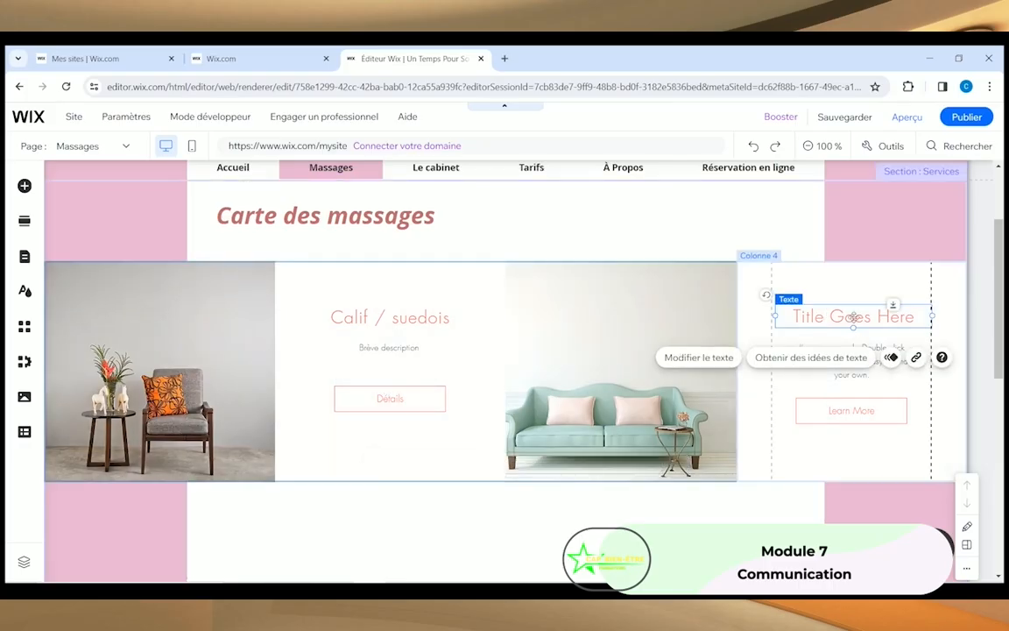
pyautogui.click(698, 356)
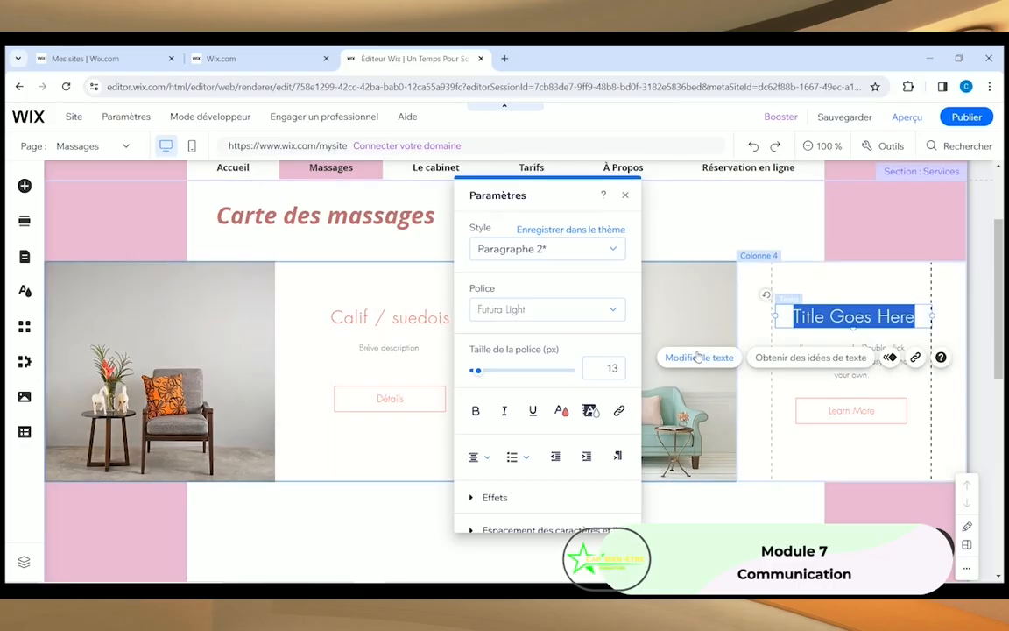
pyautogui.write('Balinais')
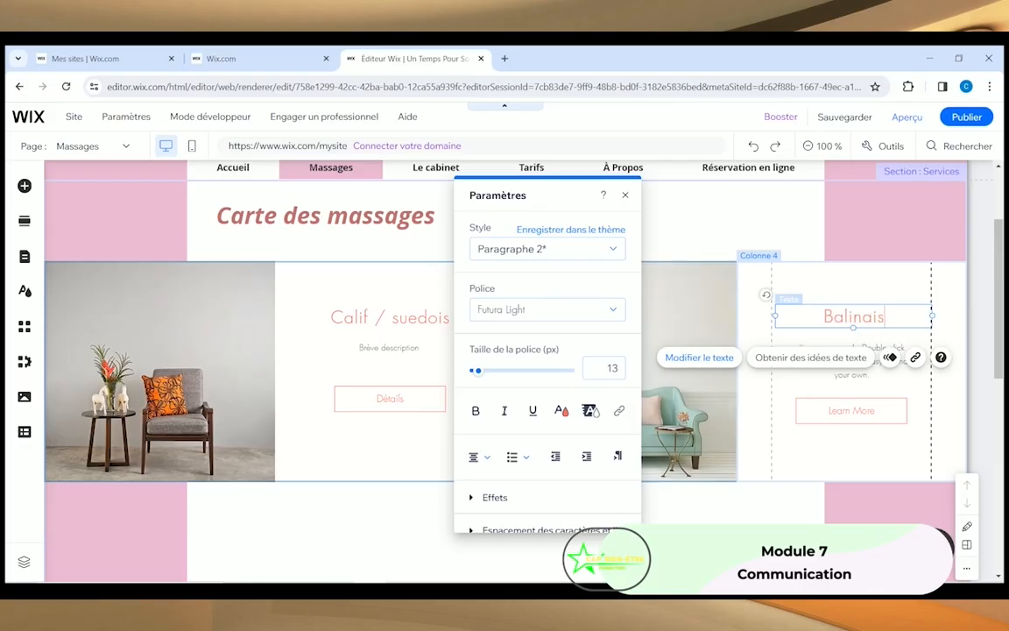
pyautogui.click(843, 359)
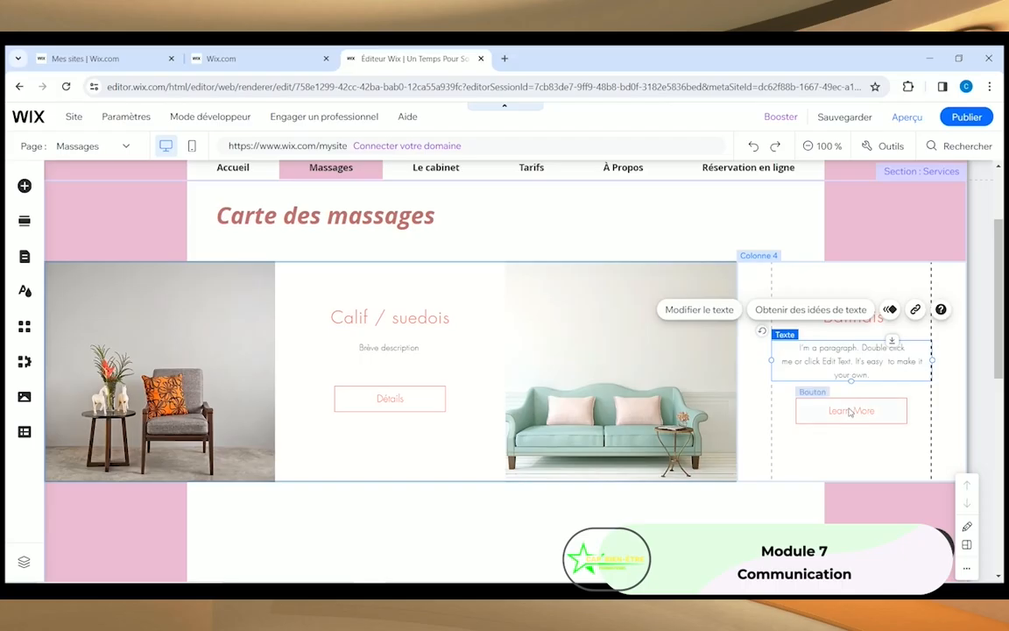
pyautogui.click(849, 412)
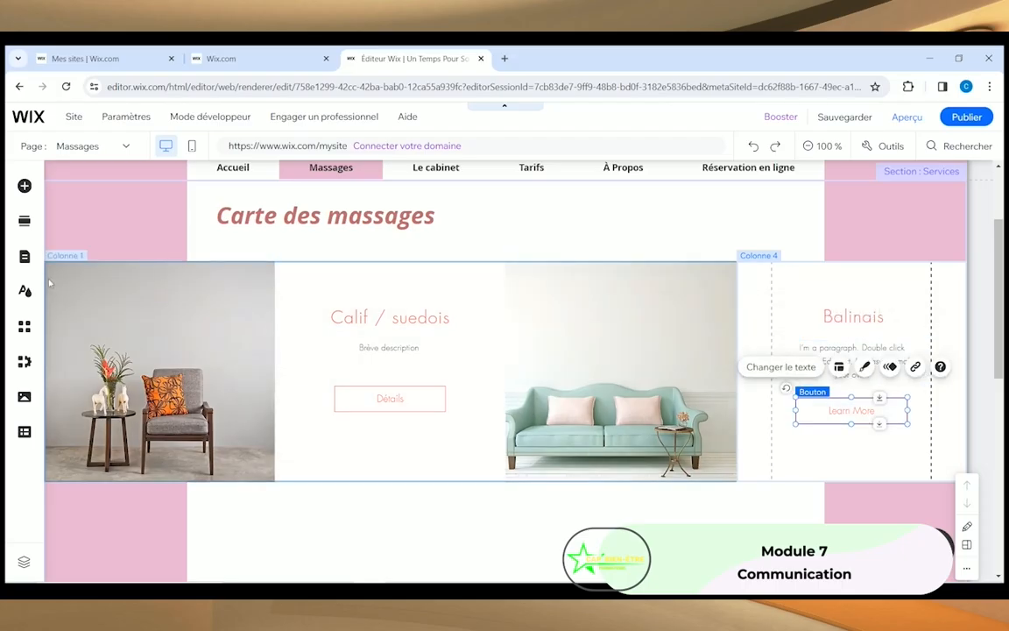
# Step: Select the Services section and bring up the Ajouter des éléments catalogue
pyautogui.click(159, 315)
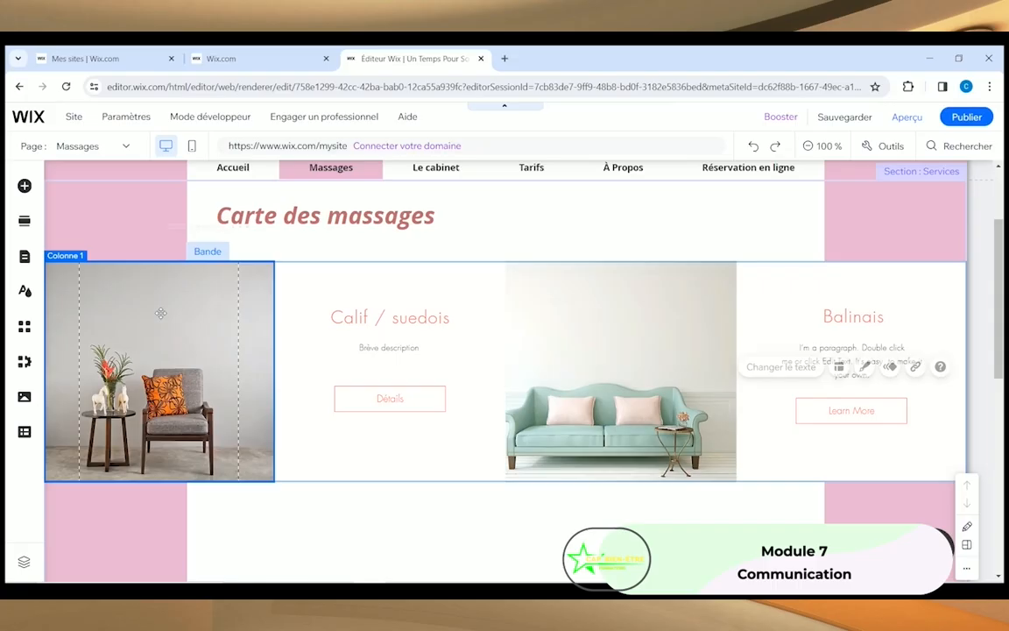
pyautogui.click(291, 513)
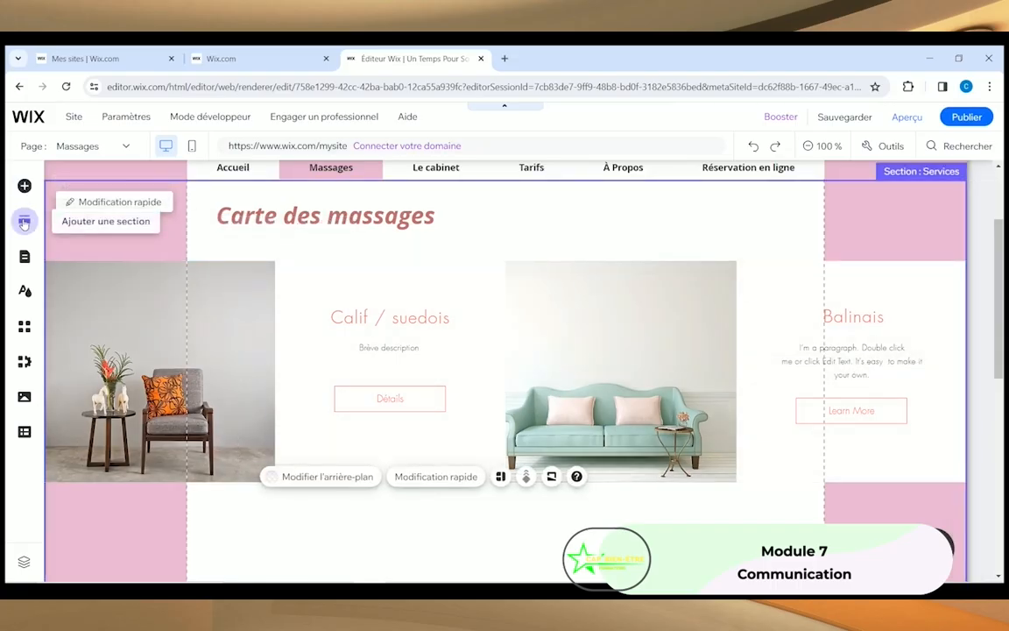
pyautogui.click(24, 223)
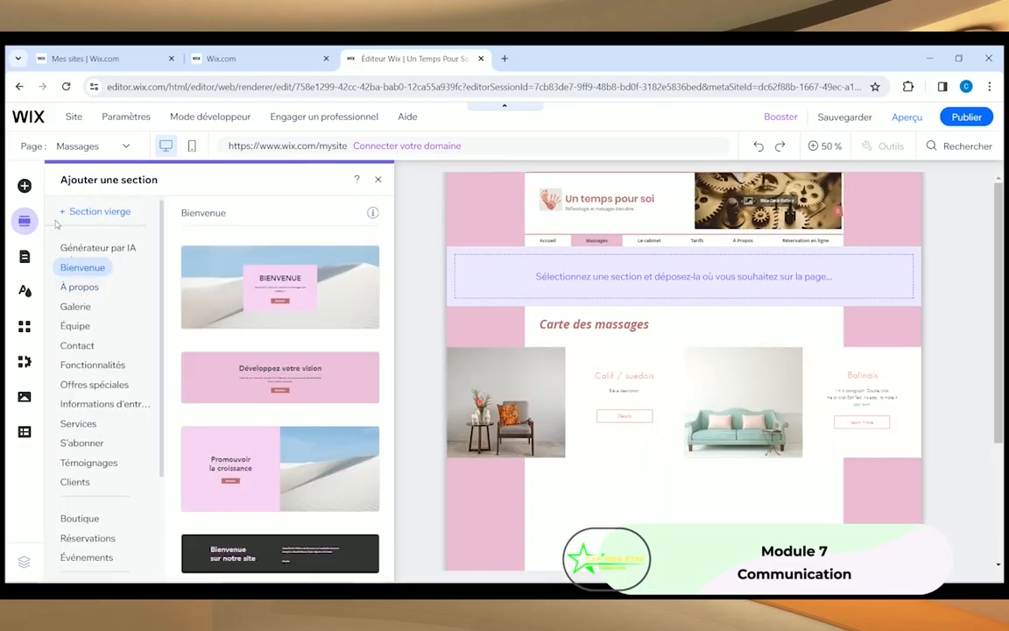
pyautogui.click(24, 186)
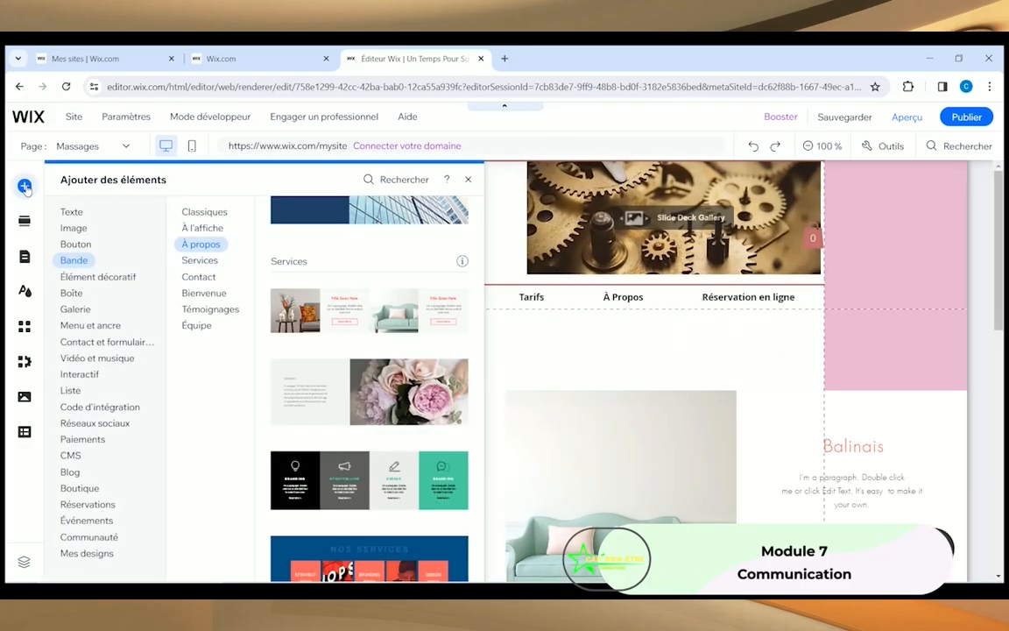
# Step: Drop a second chair-and-sofa Services strip beneath the first one
pyautogui.click(201, 262)
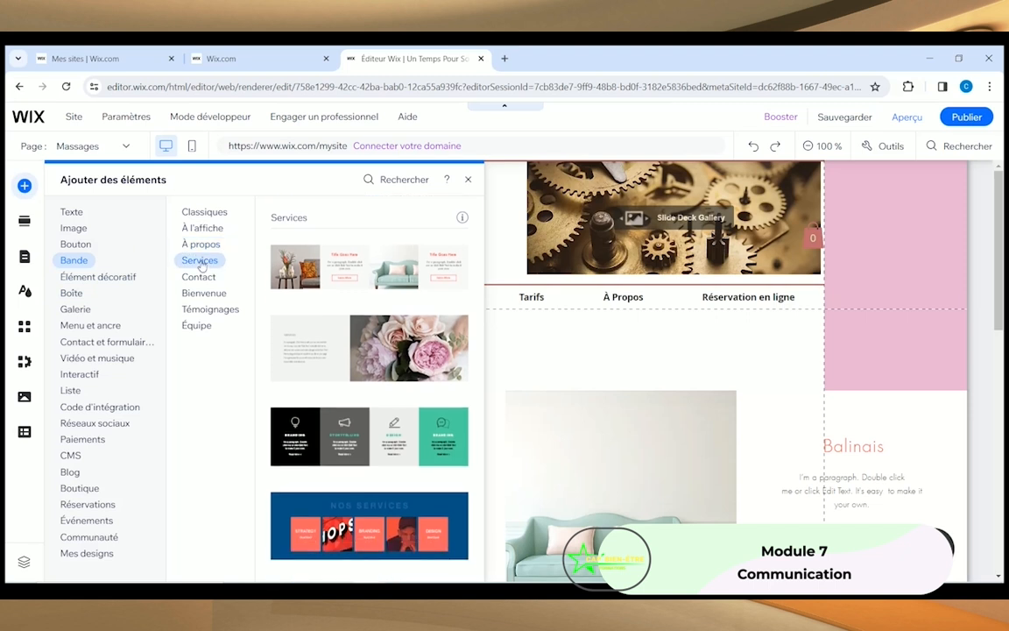
pyautogui.moveTo(324, 262); pyautogui.dragTo(337, 386)
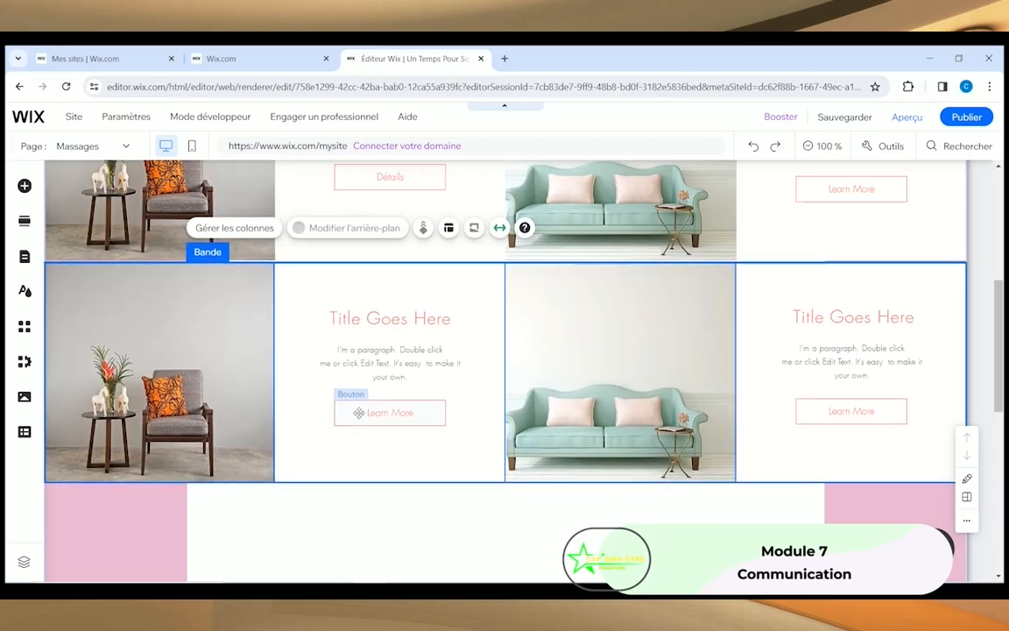
# Step: Title the lower strip's second column 'Hawaïen (lomi lomi)'
pyautogui.scroll(2, 385, 455)
pyautogui.click(377, 448)
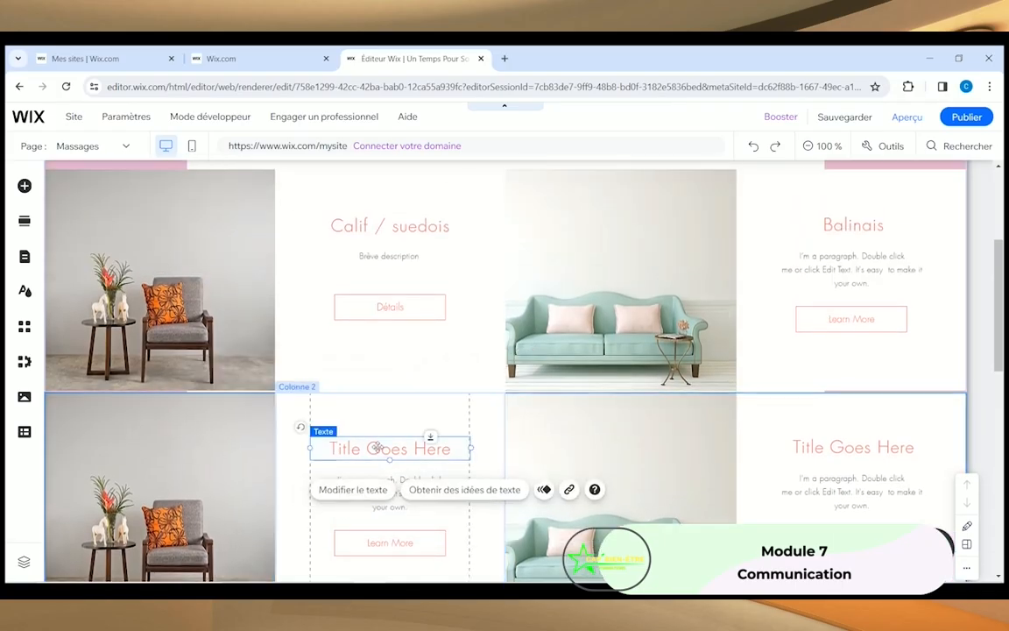
pyautogui.click(360, 490)
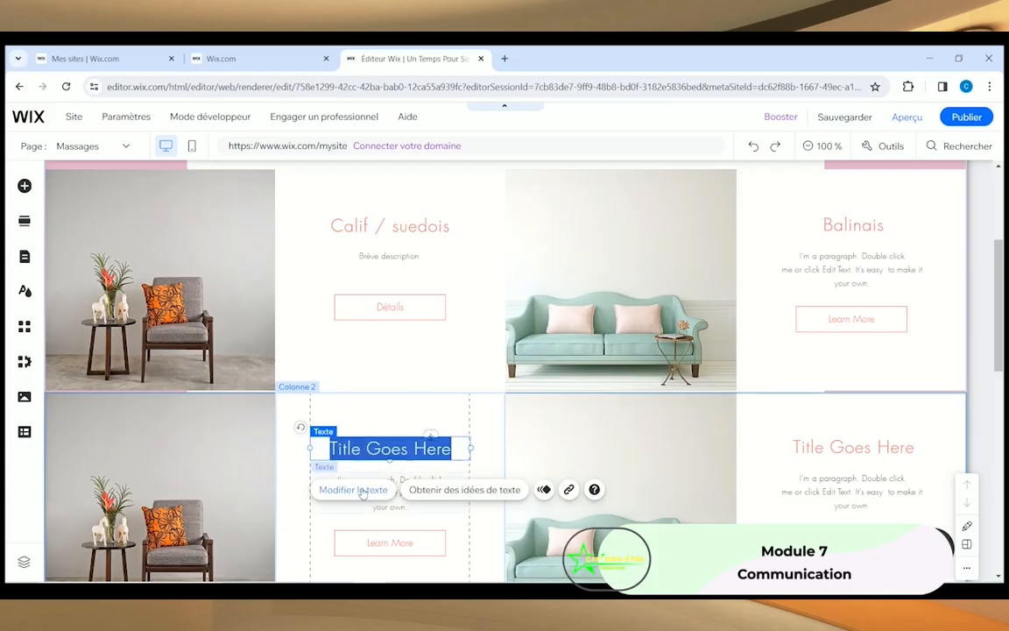
pyautogui.write('Hawai')
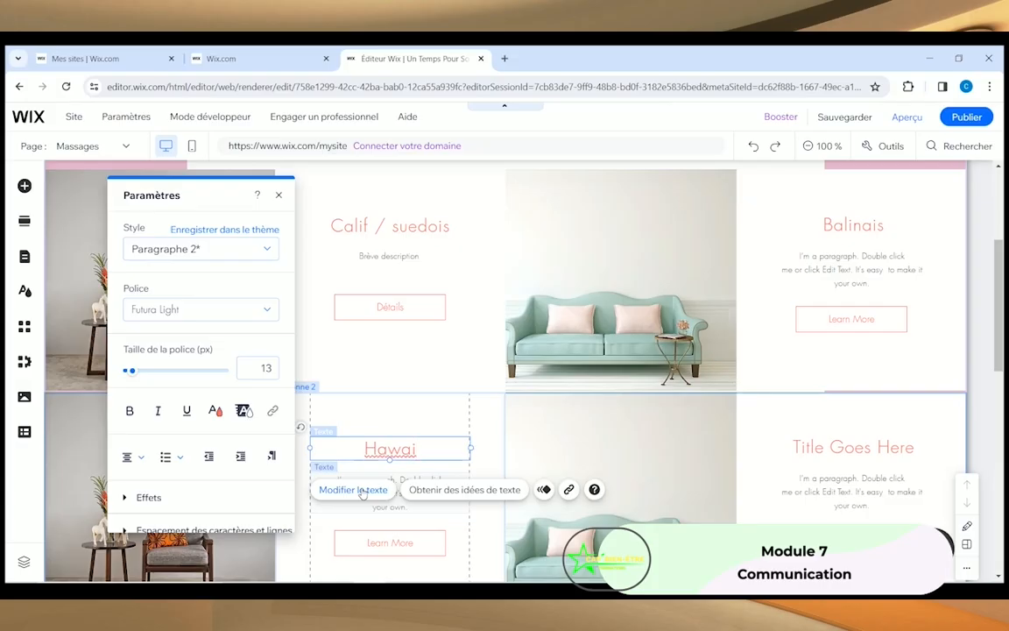
pyautogui.write('ë')
pyautogui.press('BackSpace')
pyautogui.press('BackSpace')
pyautogui.write('ïen (lomi lomi)')
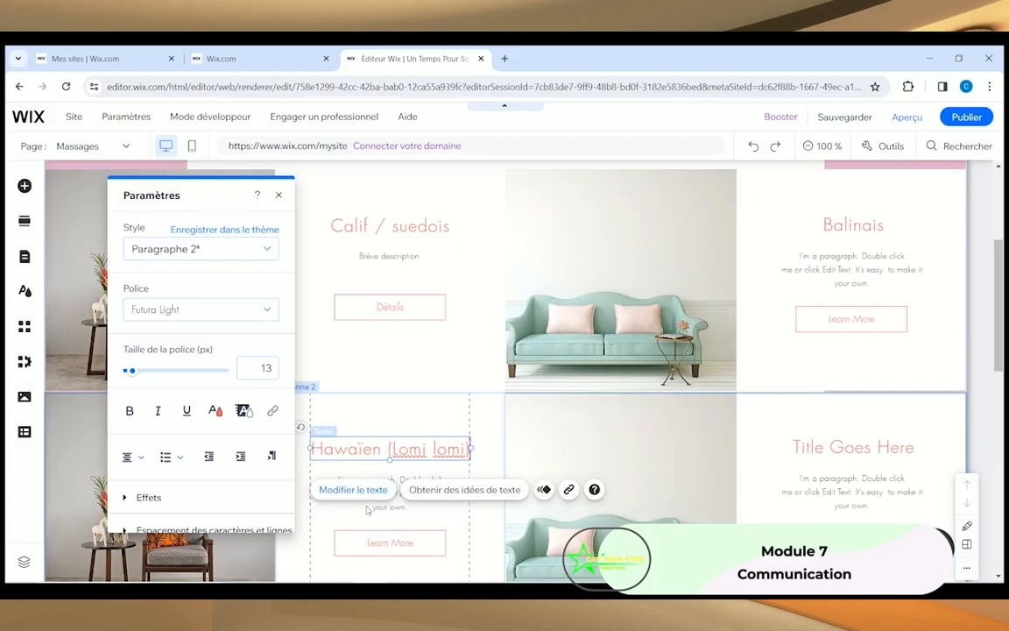
pyautogui.click(396, 529)
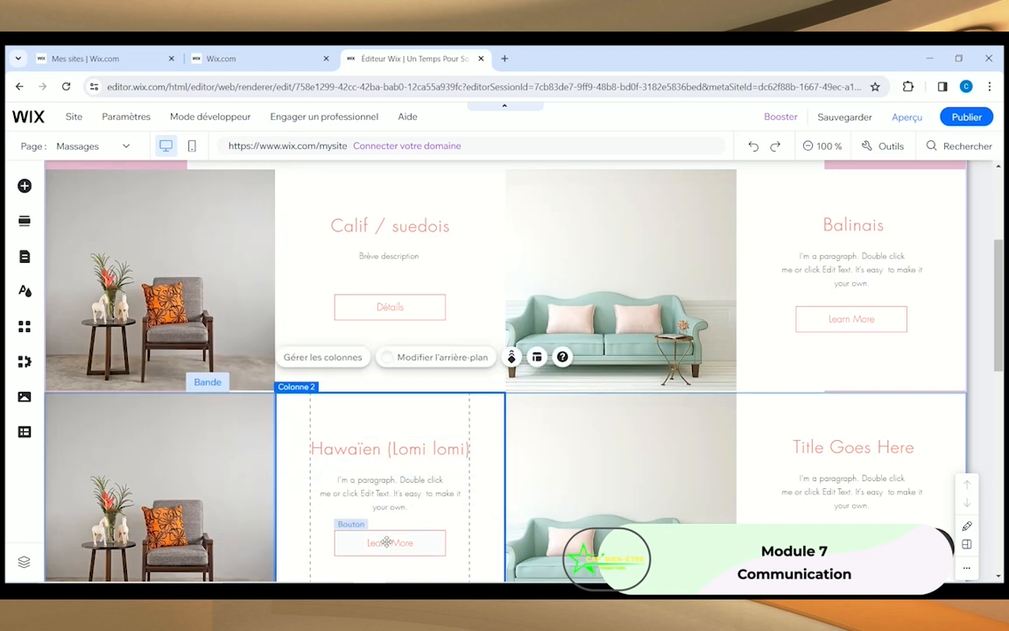
# Step: Title the lower strip's fourth column 'Réflexologie', removing the extra empty line
pyautogui.click(848, 445)
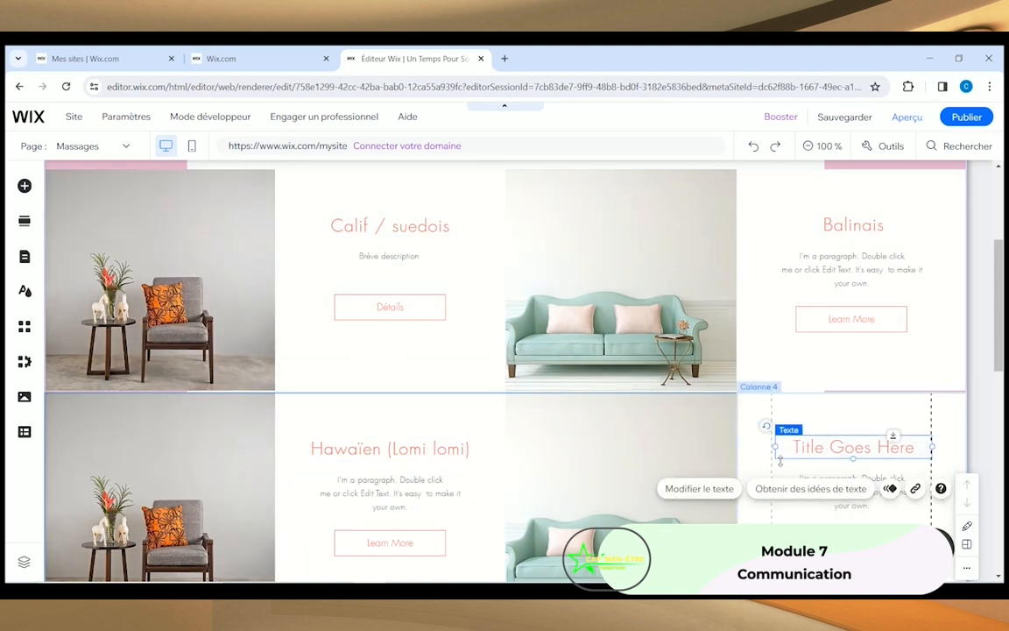
pyautogui.click(701, 490)
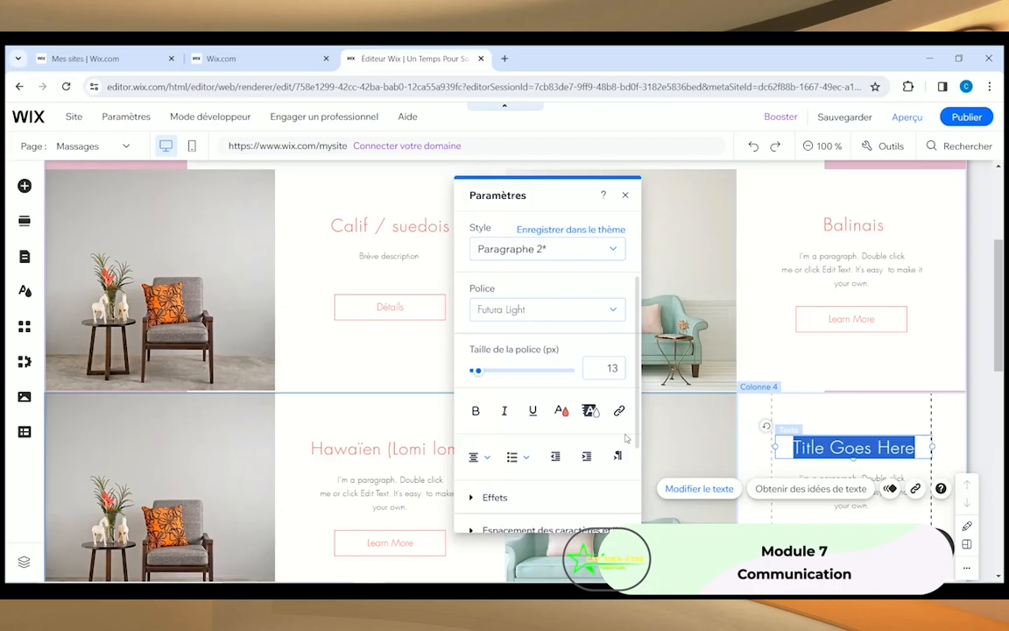
pyautogui.write('Réflexologie')
pyautogui.press('Return')
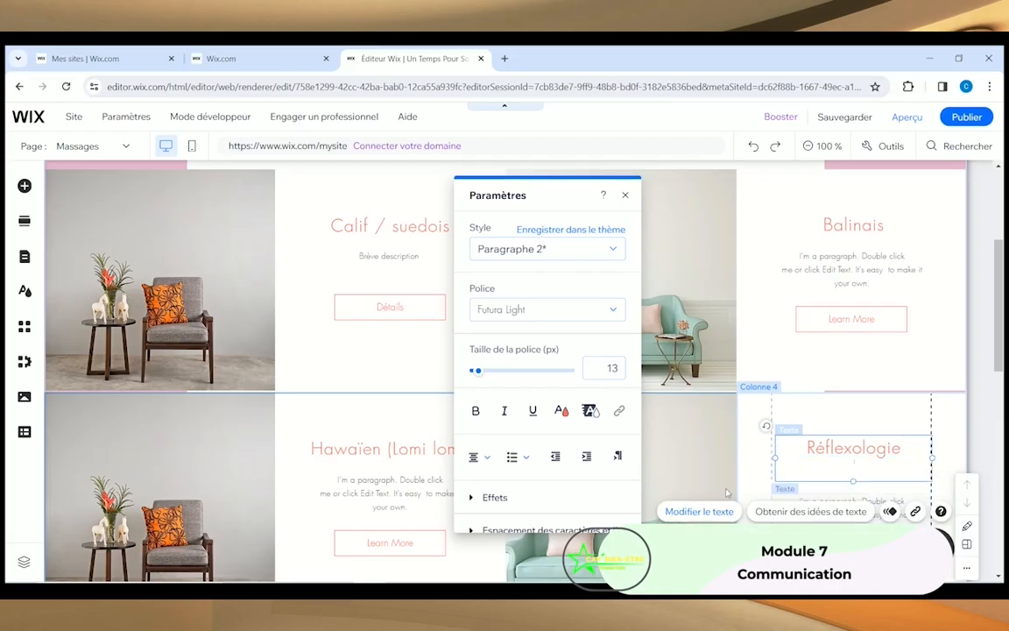
pyautogui.press('BackSpace')
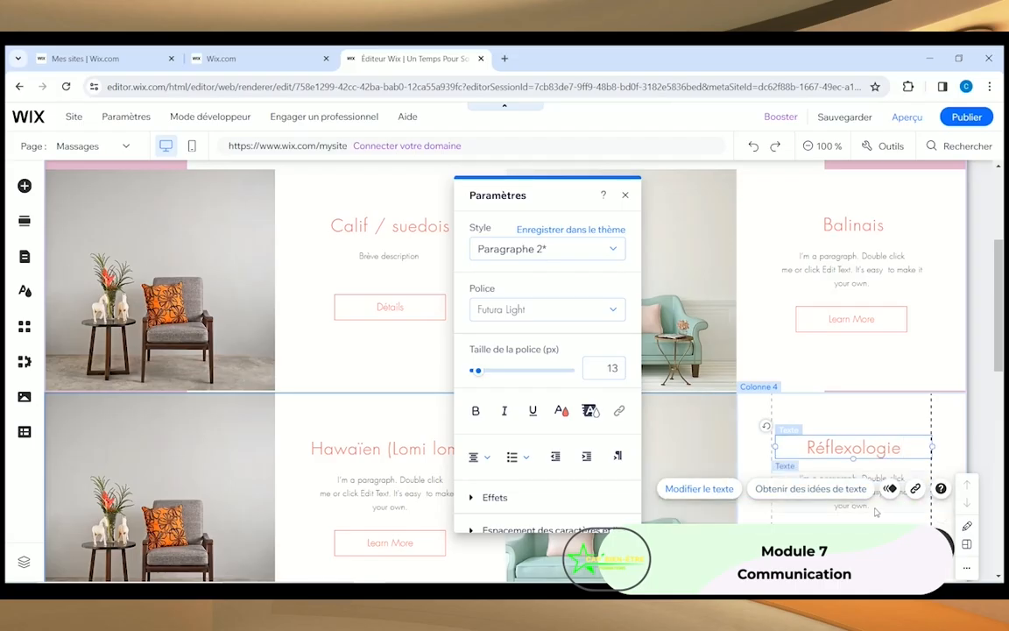
pyautogui.click(921, 557)
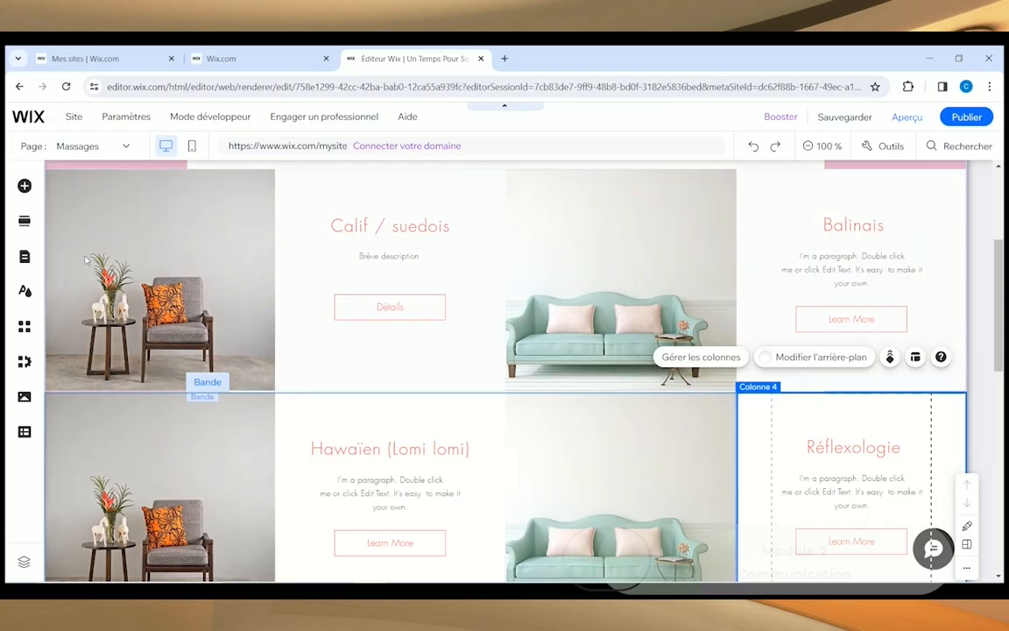
# Step: Replace the upper strip's first-column chair image with a 'Massage californien' back-massage photo
pyautogui.click(140, 265)
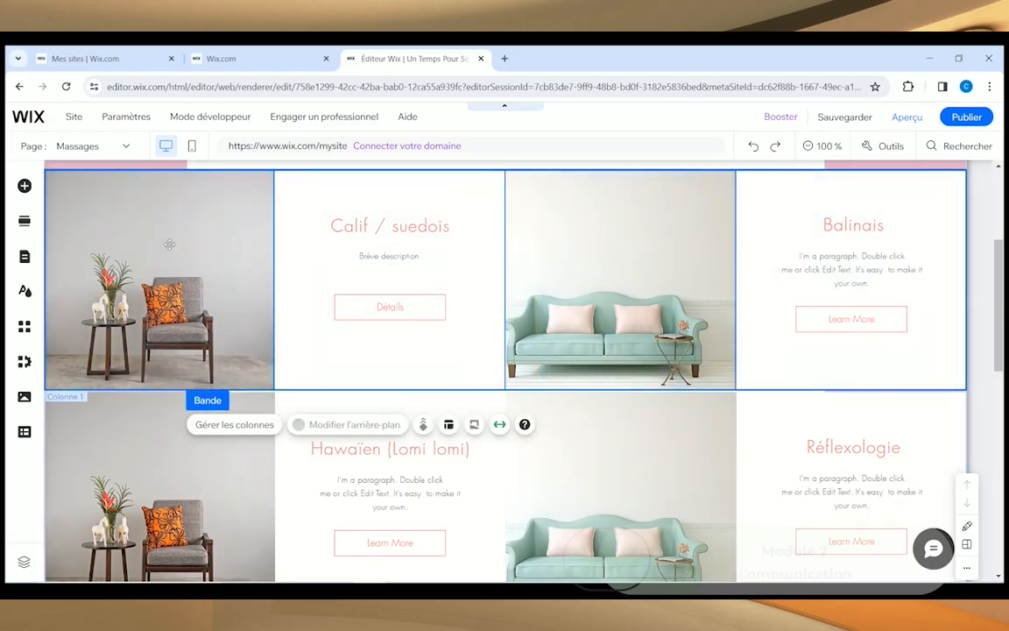
pyautogui.click(140, 267)
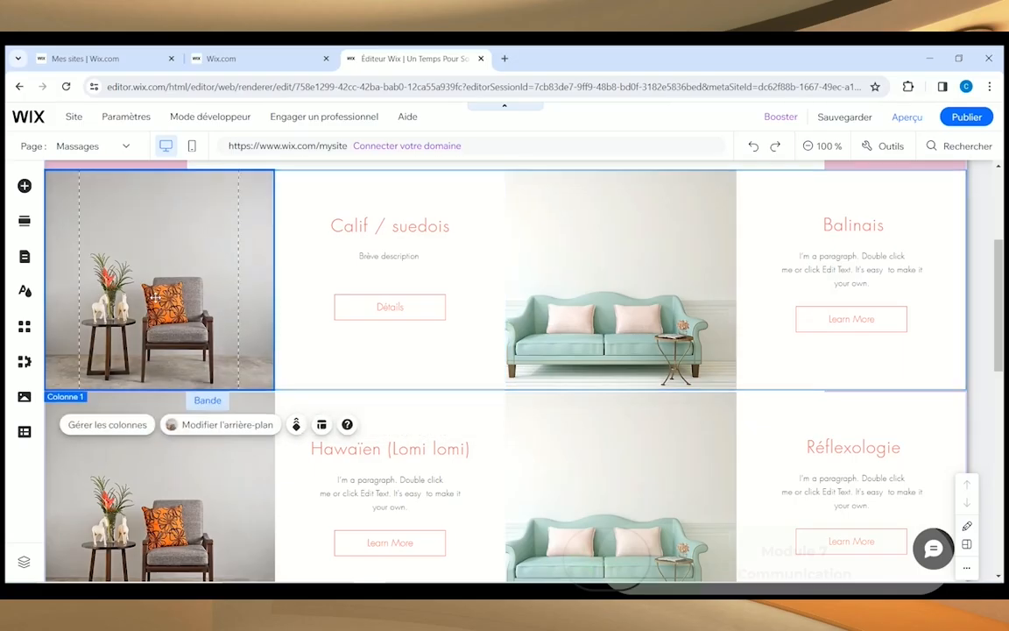
pyautogui.rightClick(156, 298)
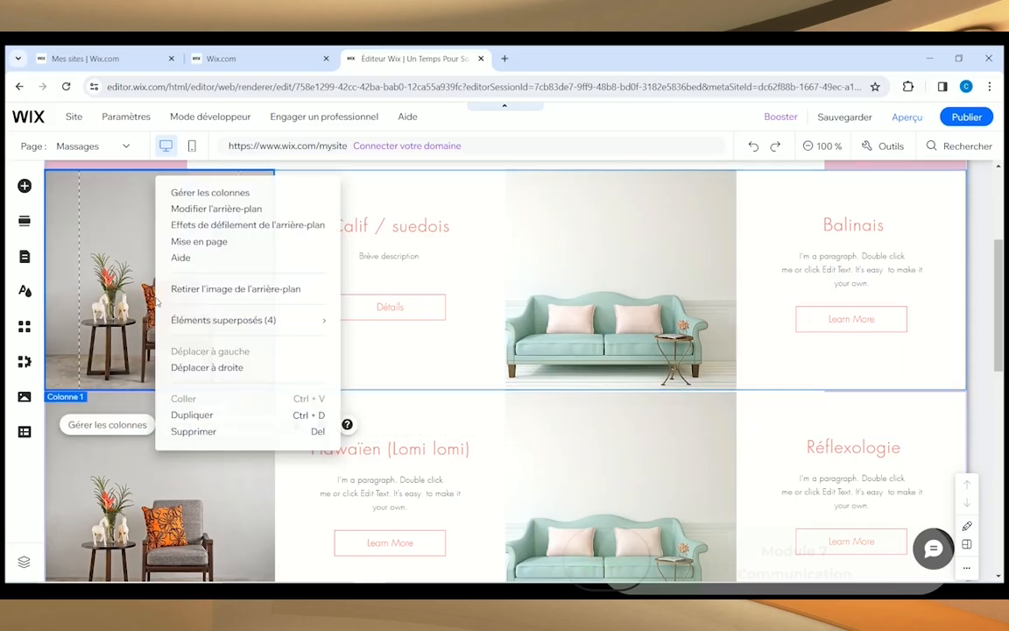
pyautogui.click(130, 270)
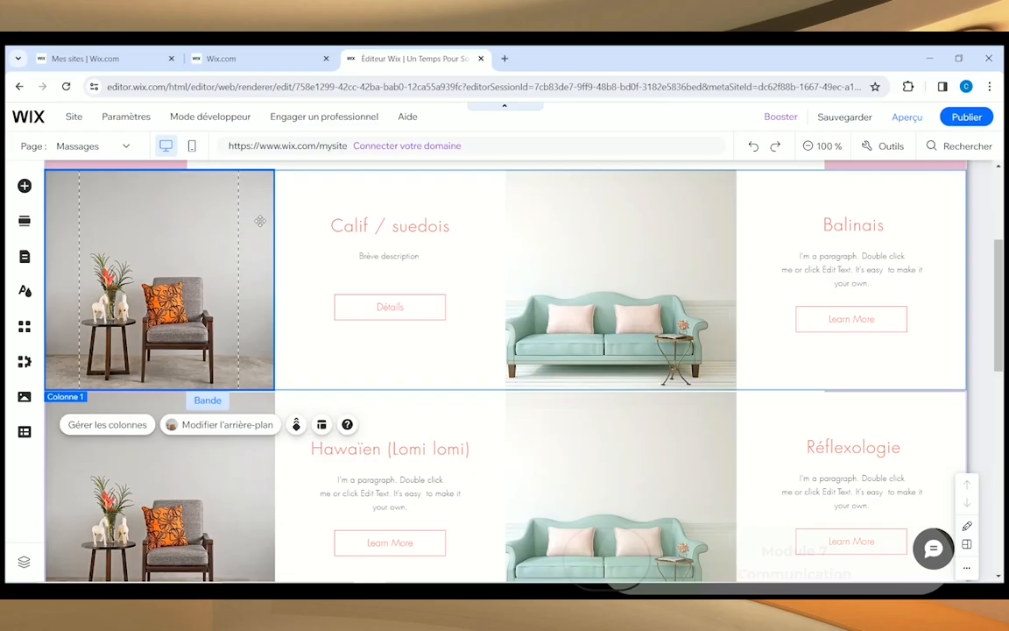
pyautogui.click(228, 426)
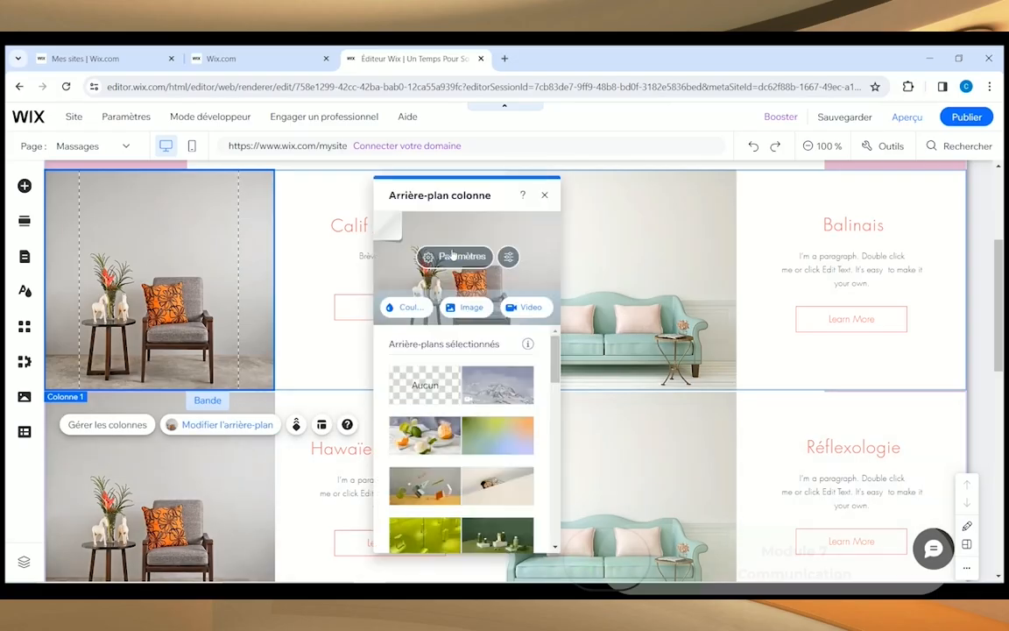
pyautogui.click(462, 308)
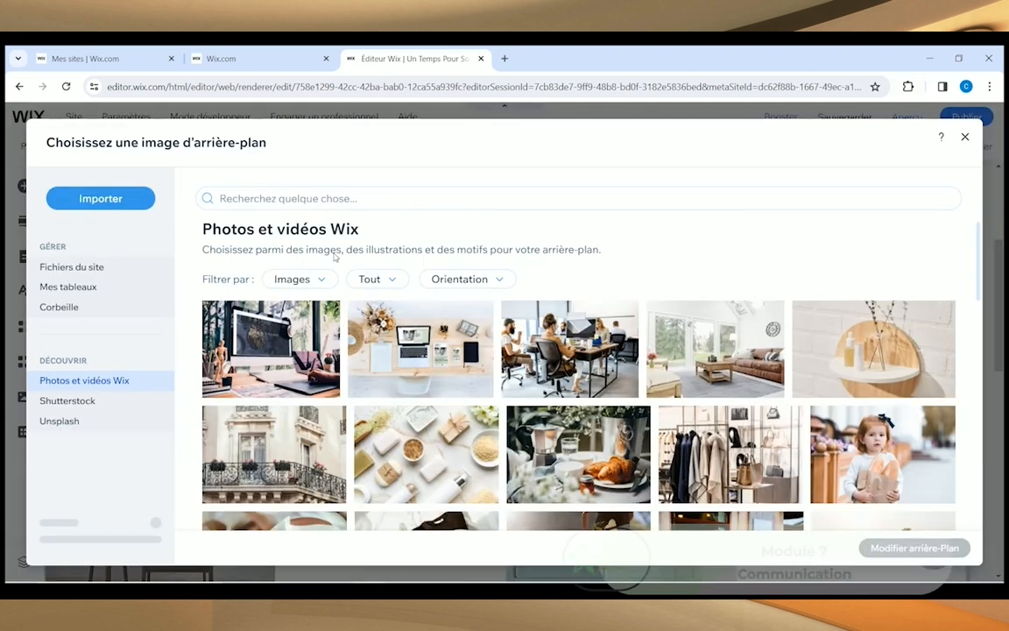
pyautogui.click(265, 199)
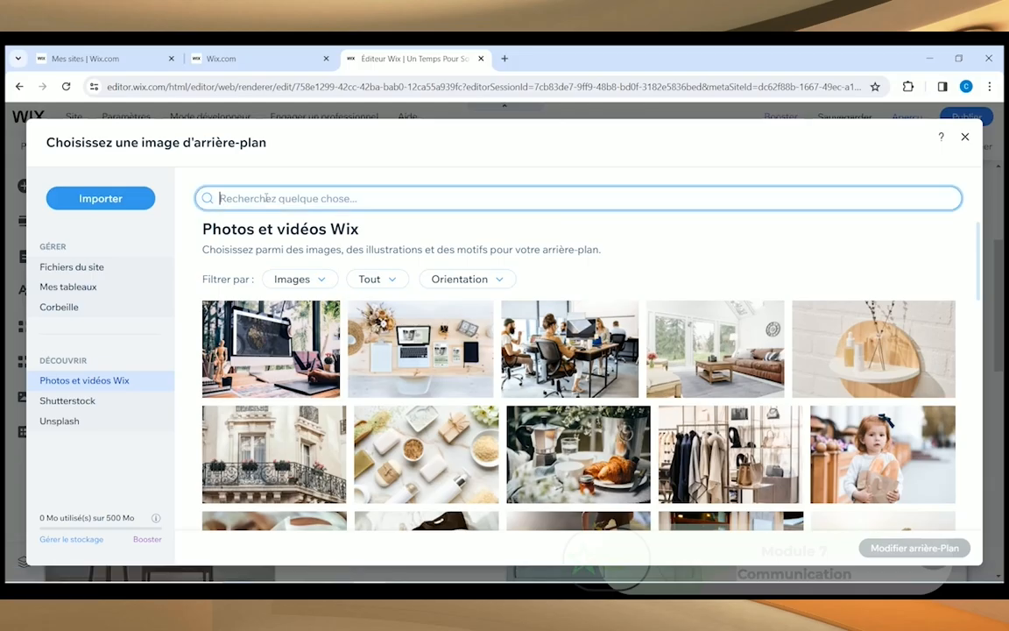
pyautogui.write('Massage')
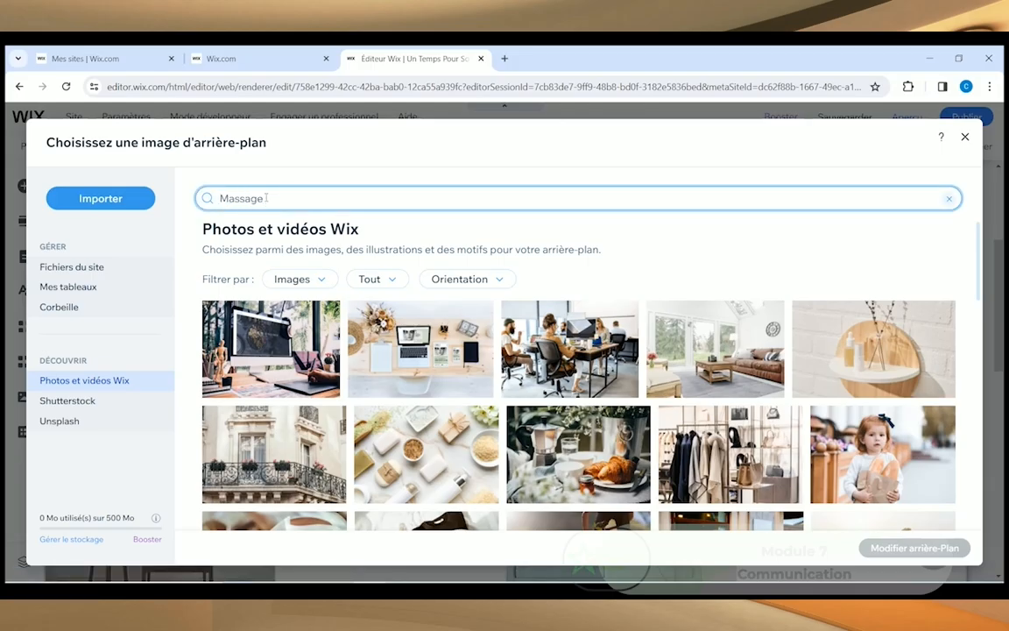
pyautogui.write(' californien')
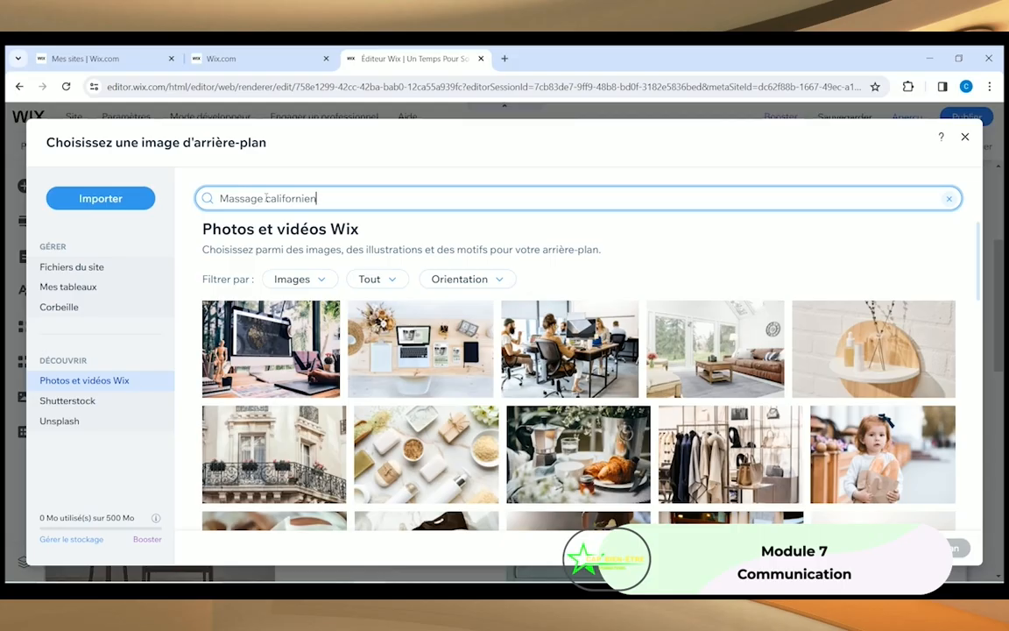
pyautogui.press('Return')
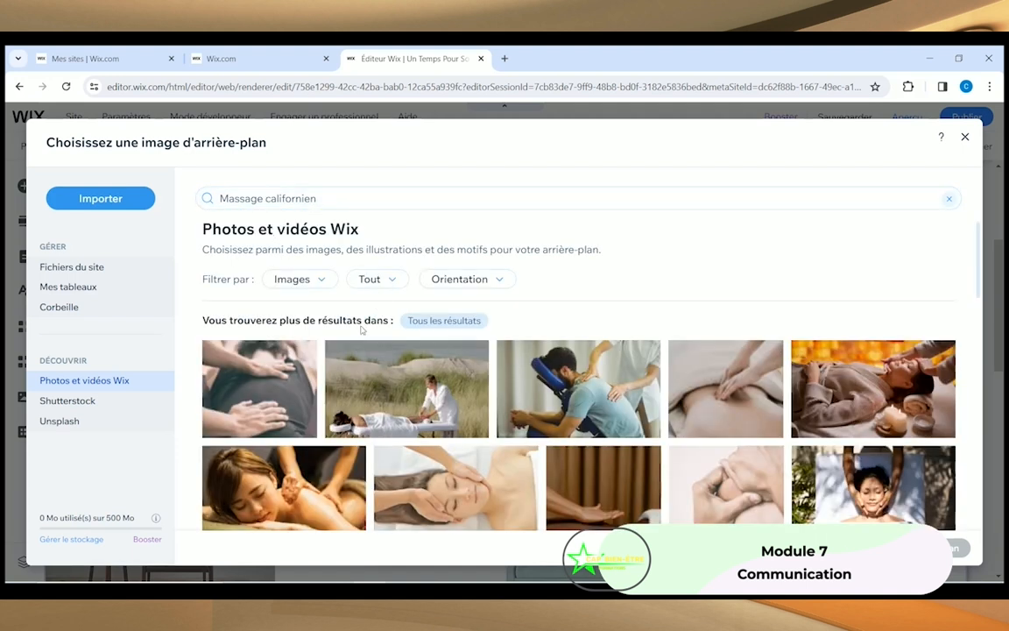
pyautogui.scroll(-2, 327, 298)
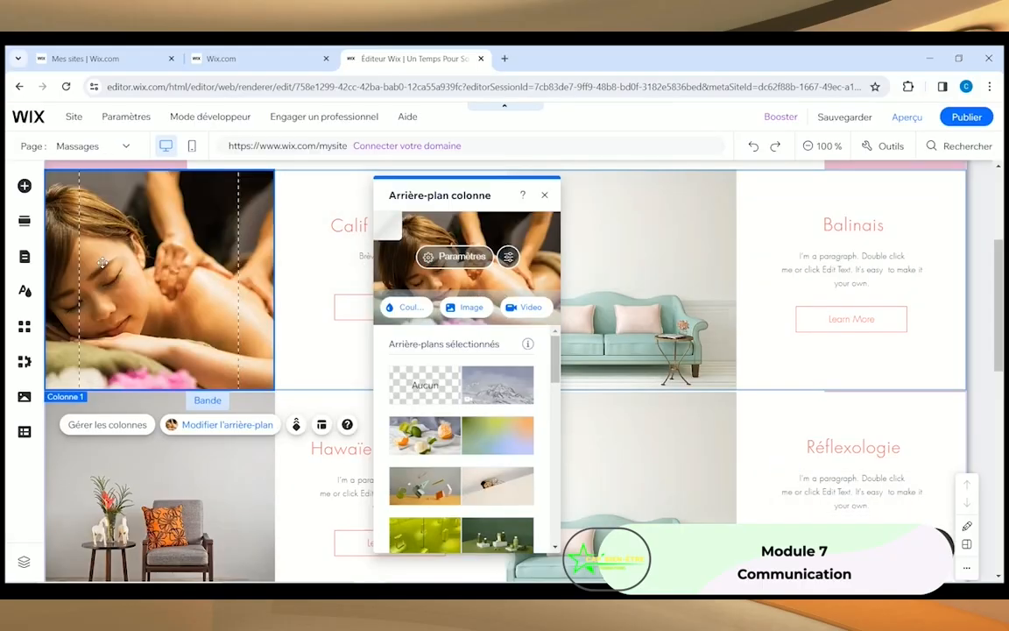
pyautogui.click(544, 194)
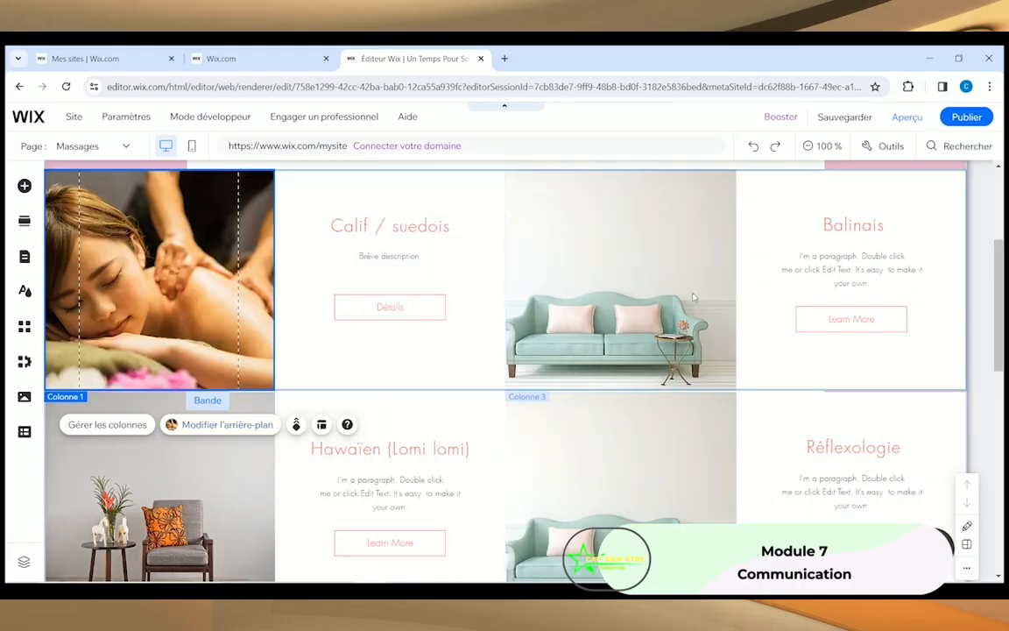
# Step: Make a 'Réflexologie' foot-massage photo the background of the lower strip's third column
pyautogui.click(626, 522)
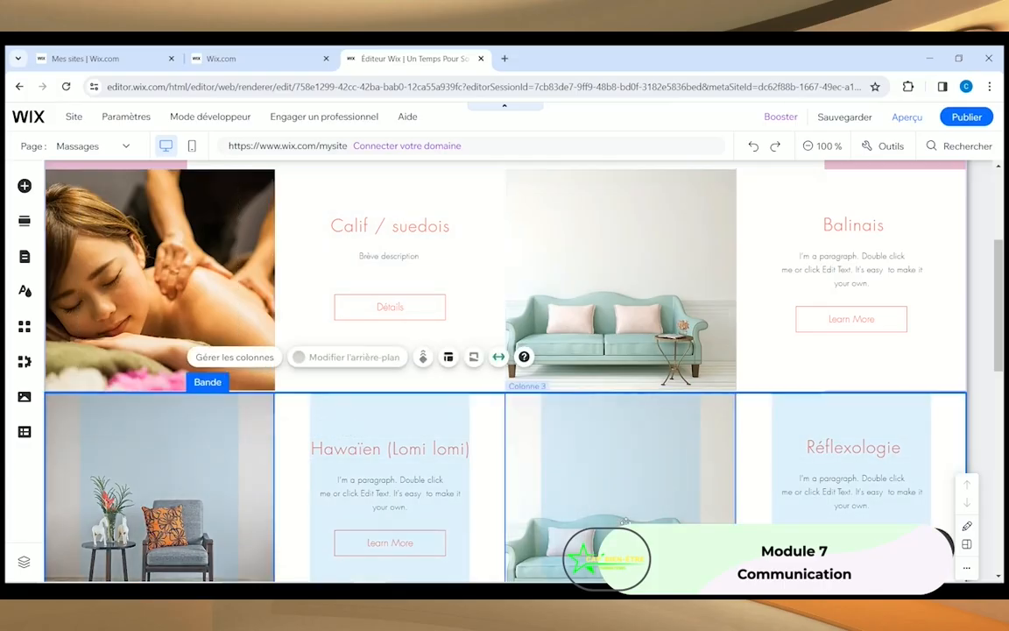
pyautogui.scroll(-1, 626, 517)
pyautogui.click(626, 513)
pyautogui.click(647, 295)
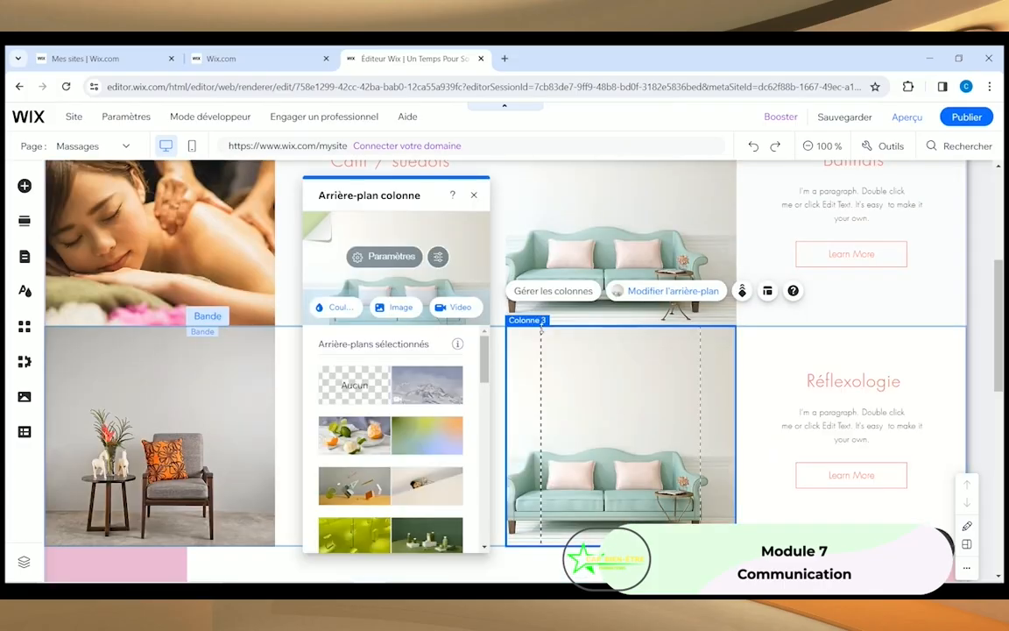
pyautogui.click(403, 306)
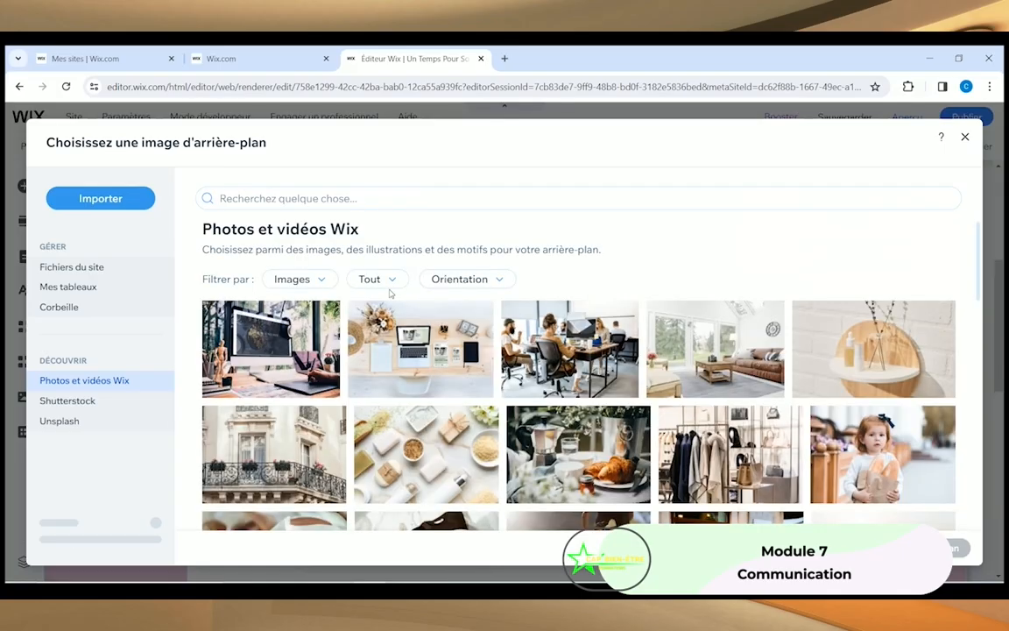
pyautogui.click(311, 197)
pyautogui.write('Réflexo')
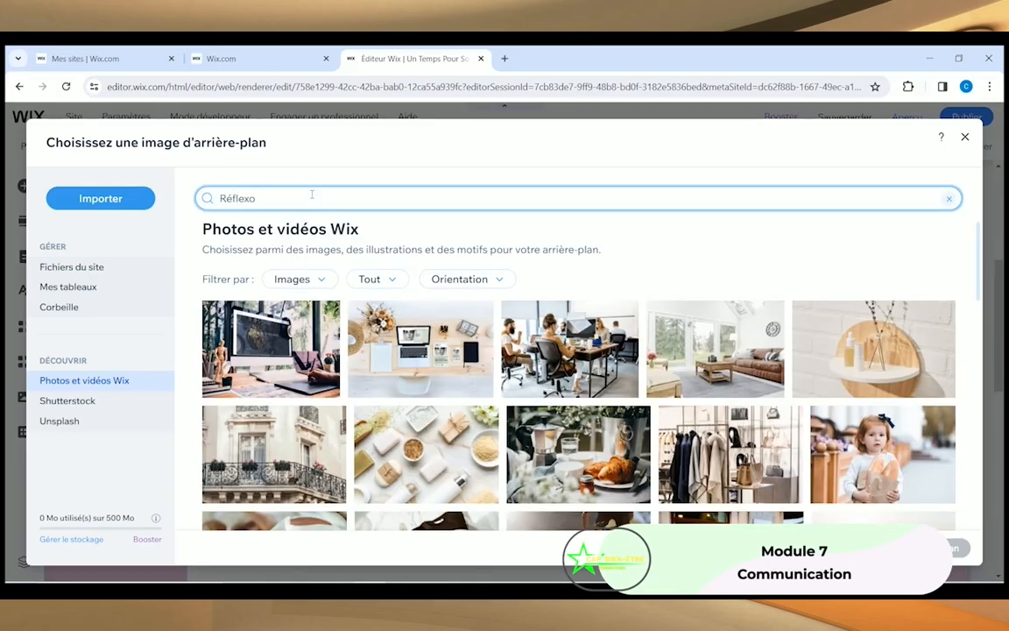
pyautogui.write('logie')
pyautogui.press('Return')
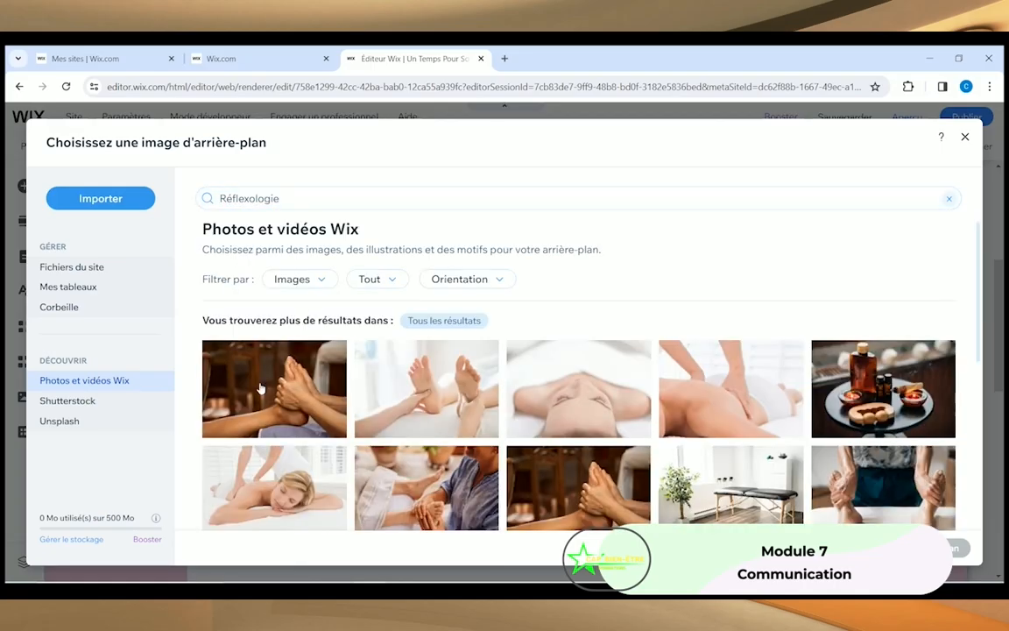
pyautogui.click(264, 356)
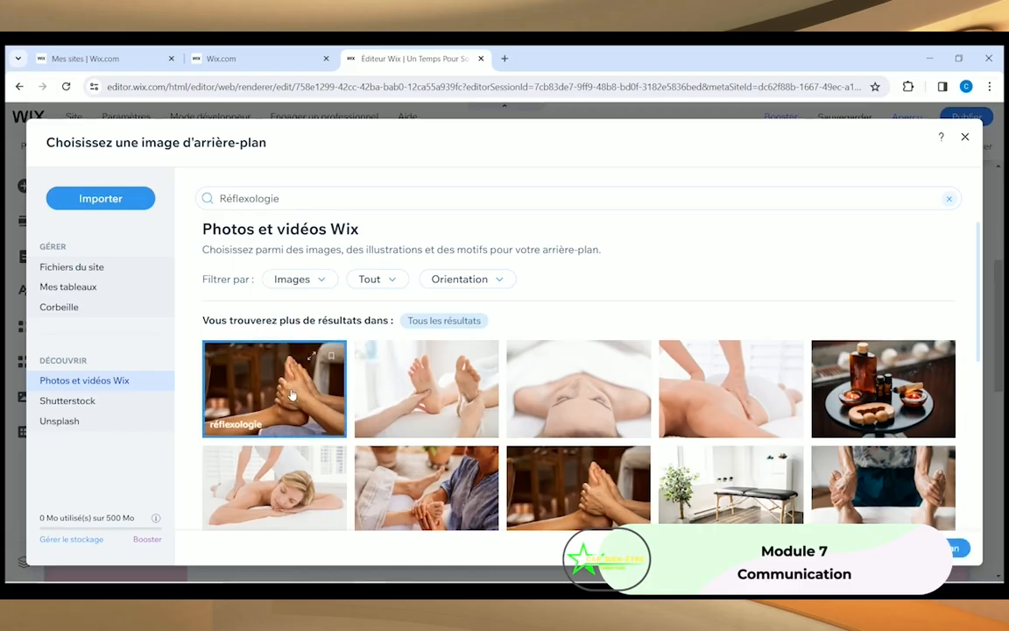
pyautogui.click(958, 547)
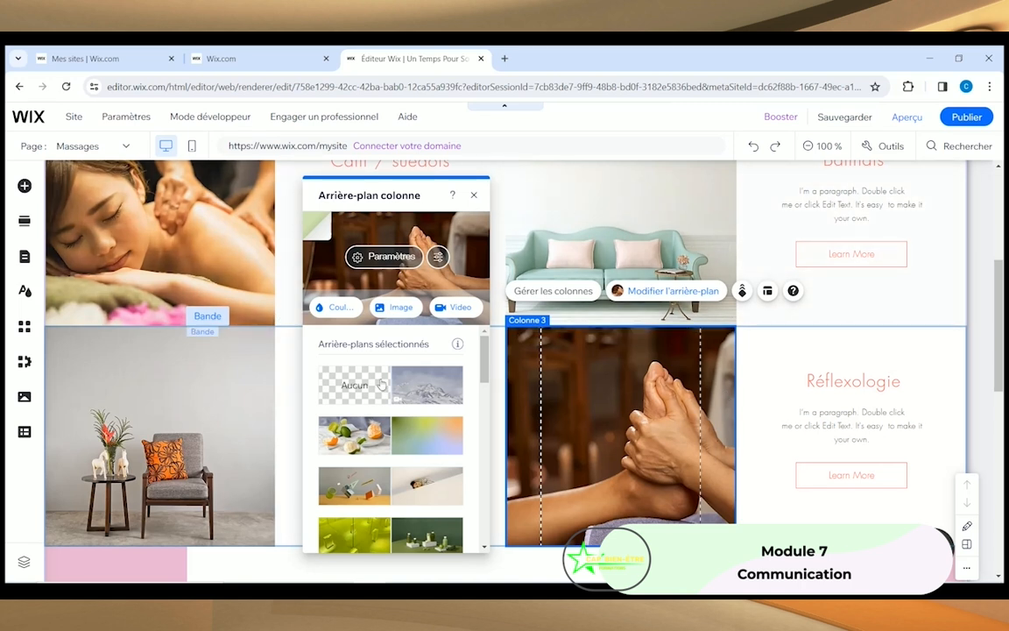
# Step: Close the background settings and preview the Massages page as visitors see it
pyautogui.click(473, 195)
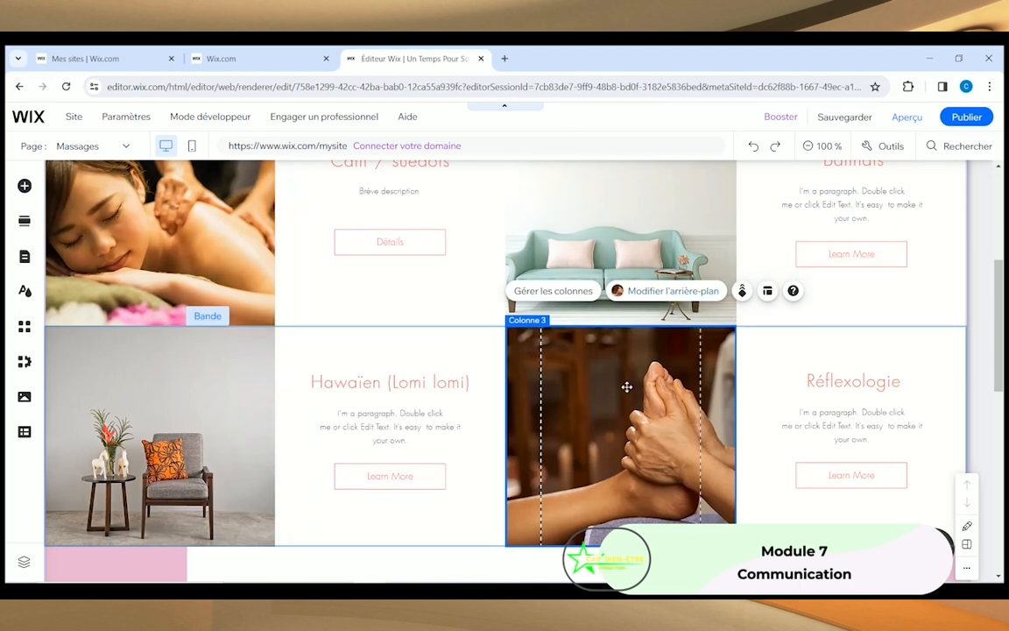
pyautogui.scroll(2, 480, 315)
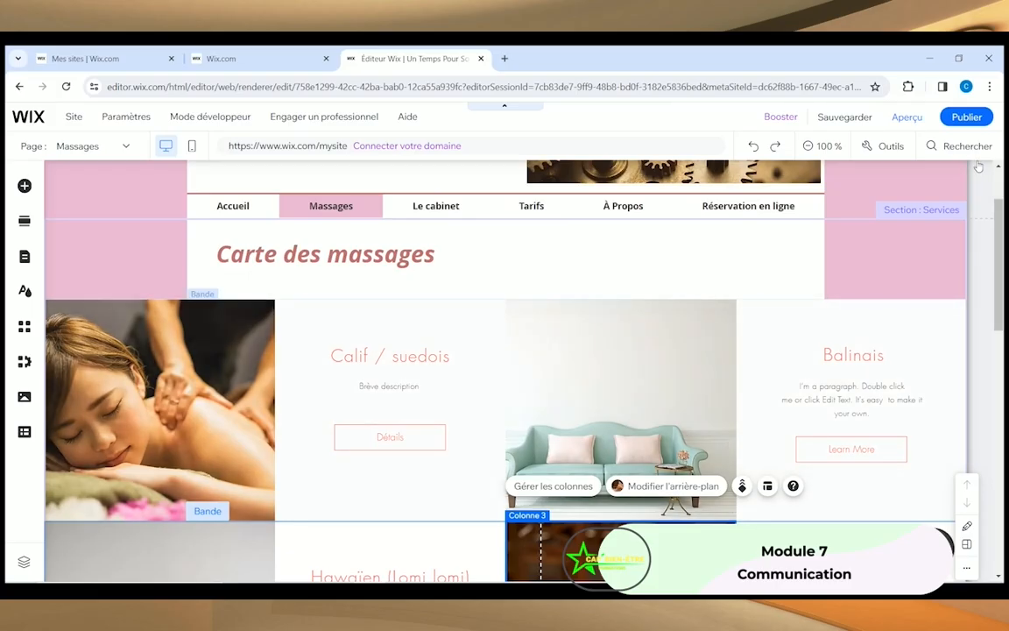
pyautogui.click(907, 121)
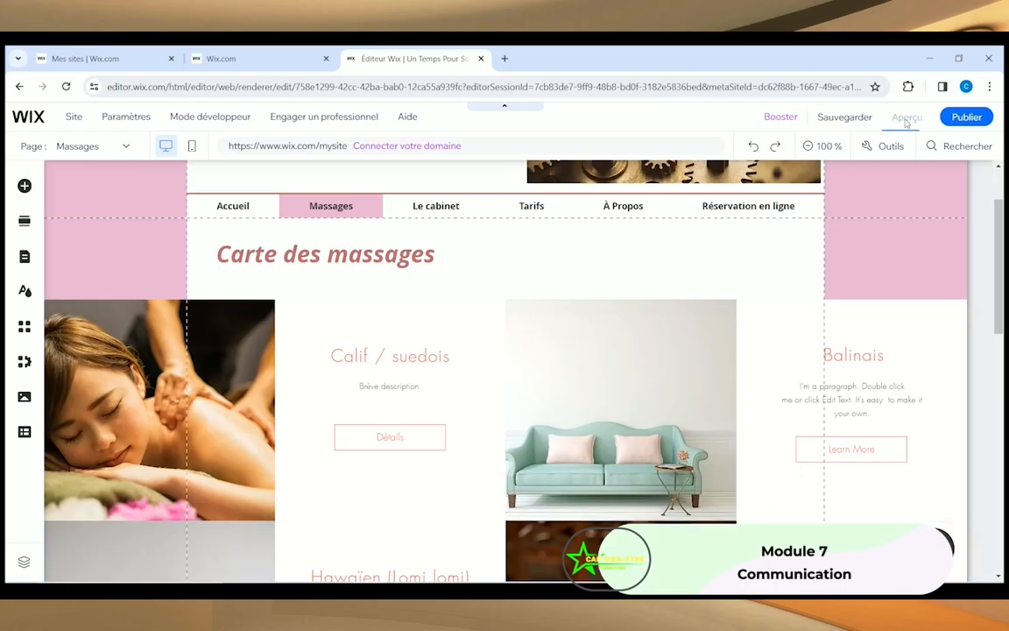
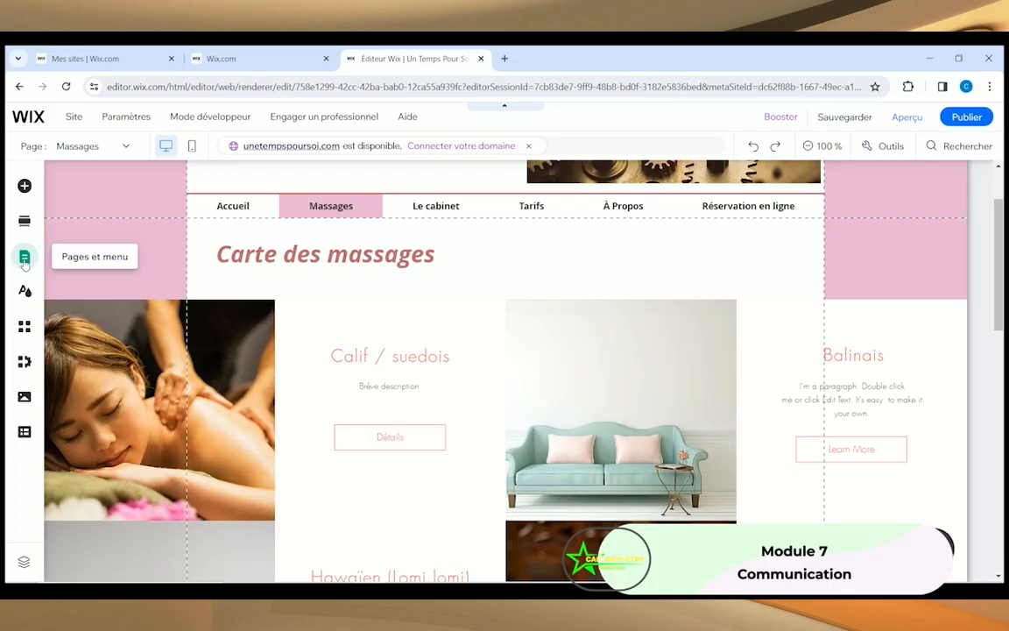
# Step: Switch the editor to the Liens page from the site pages list and scroll through it
pyautogui.click(24, 262)
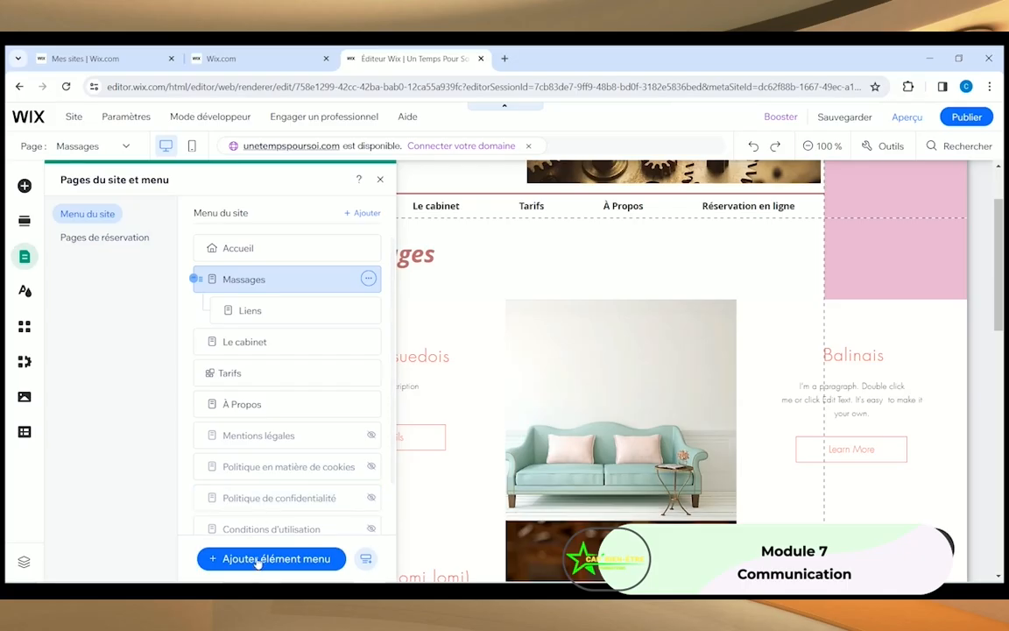
pyautogui.click(257, 561)
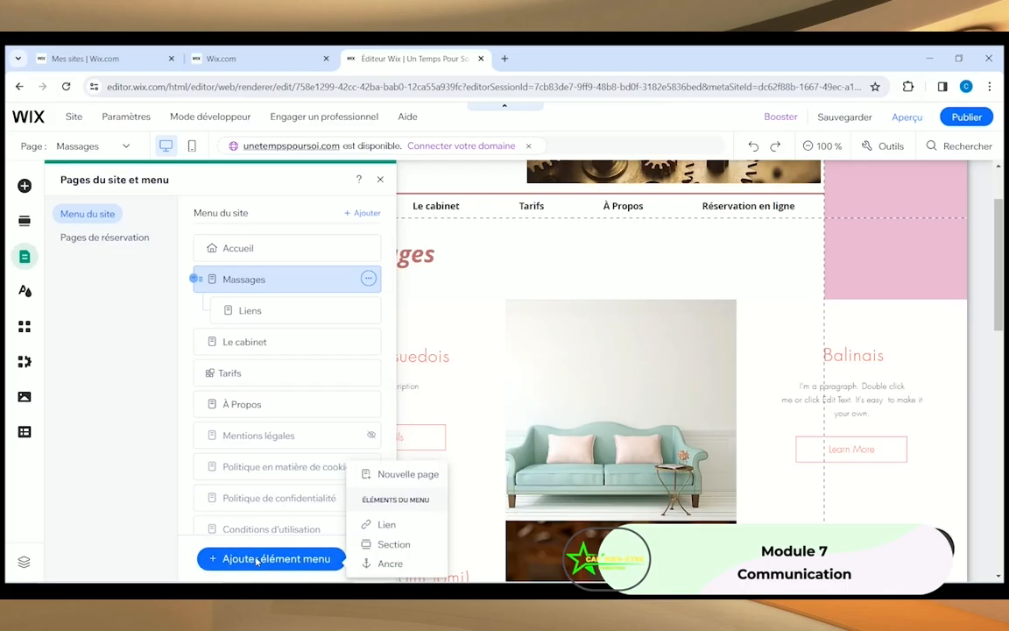
pyautogui.click(80, 370)
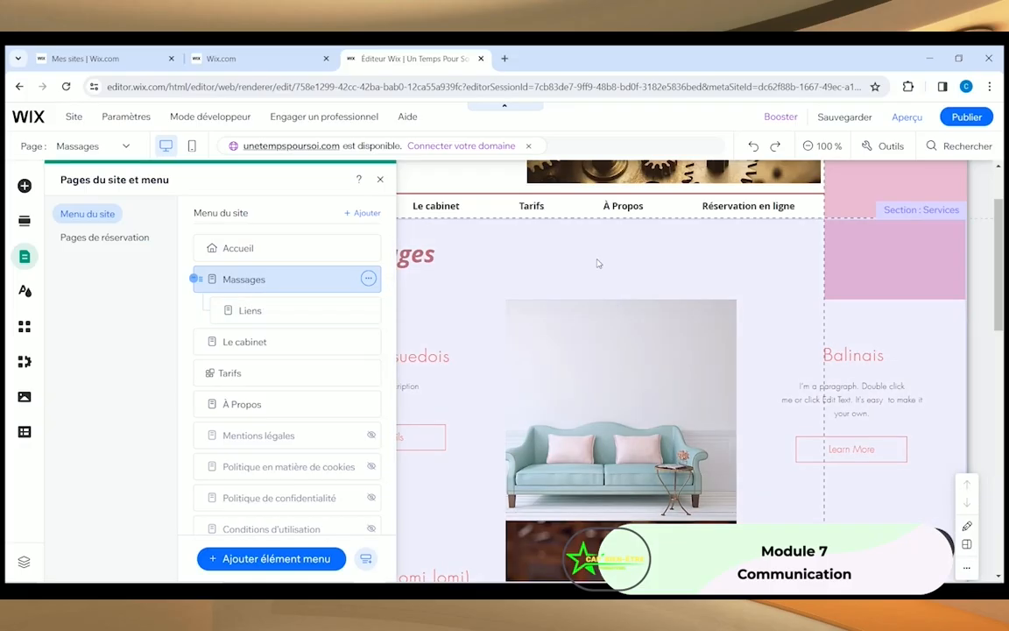
pyautogui.click(250, 311)
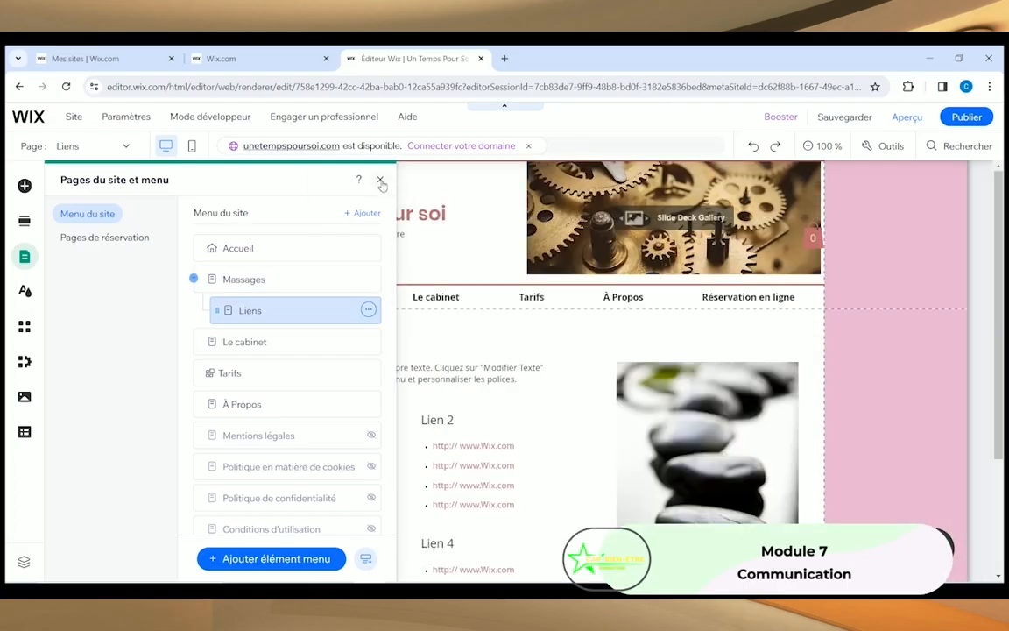
pyautogui.click(381, 179)
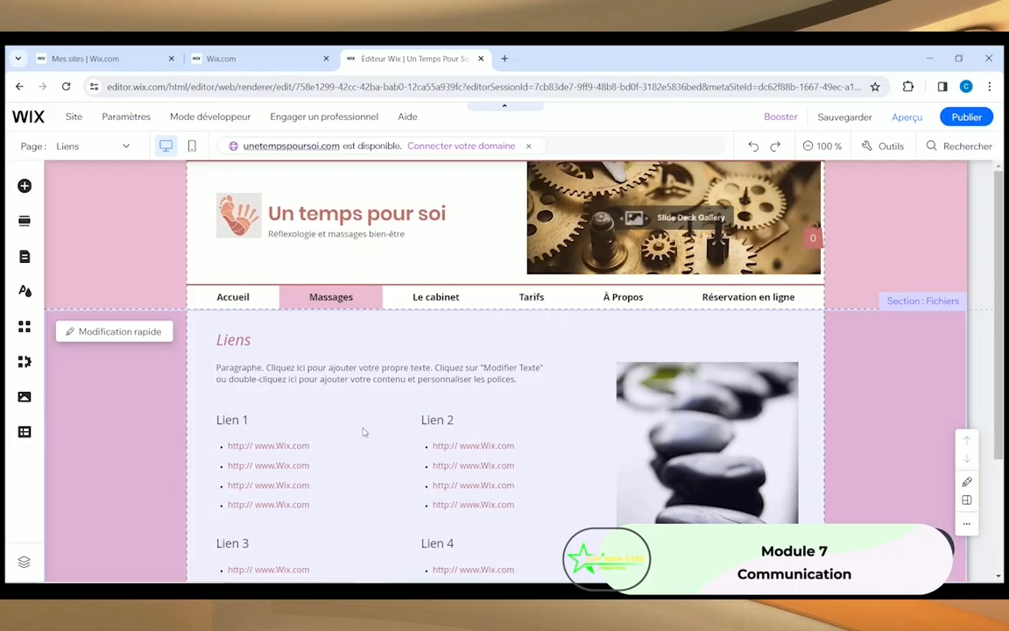
pyautogui.scroll(-3, 343, 435)
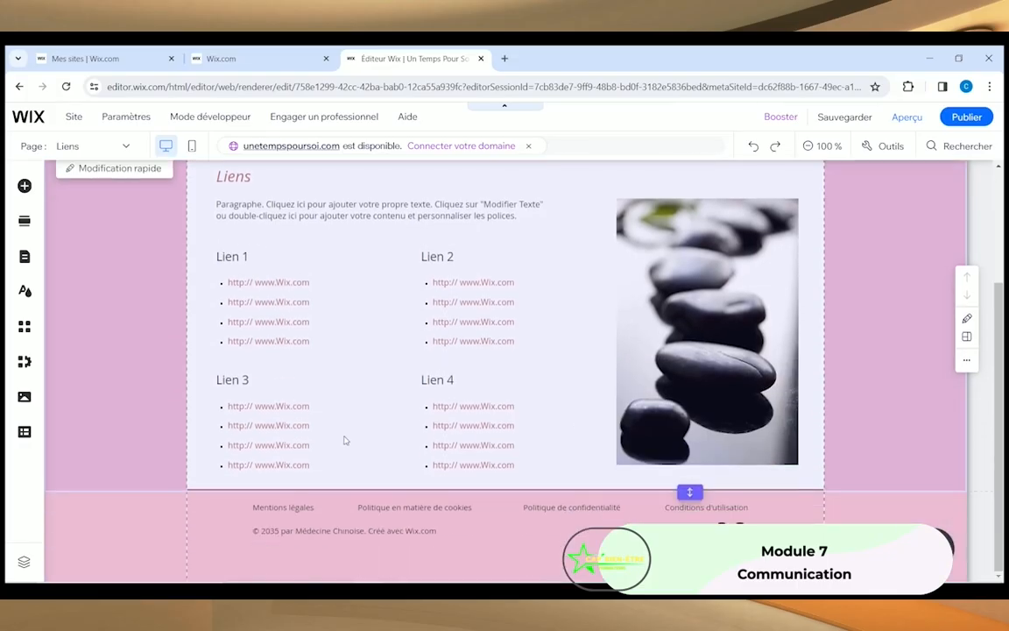
pyautogui.scroll(2, 364, 471)
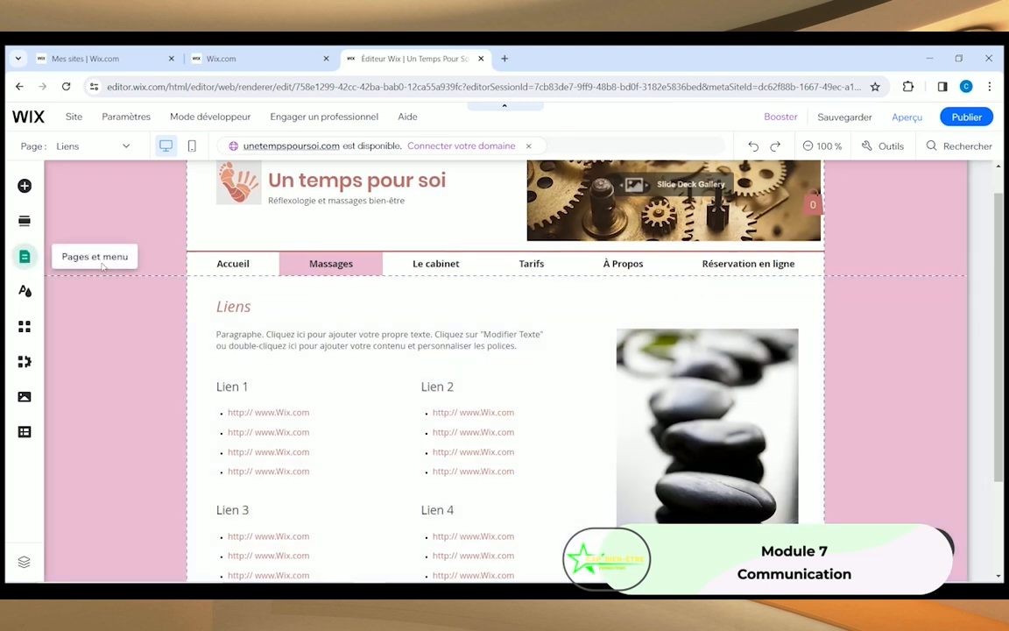
# Step: Delete the Liens page from the site menu
pyautogui.click(25, 255)
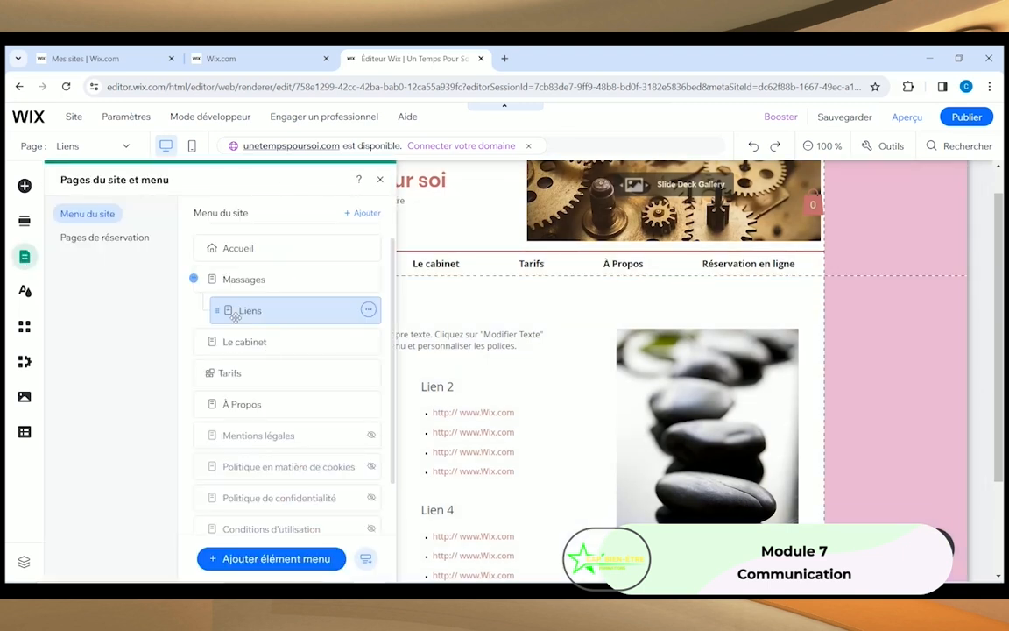
pyautogui.click(369, 311)
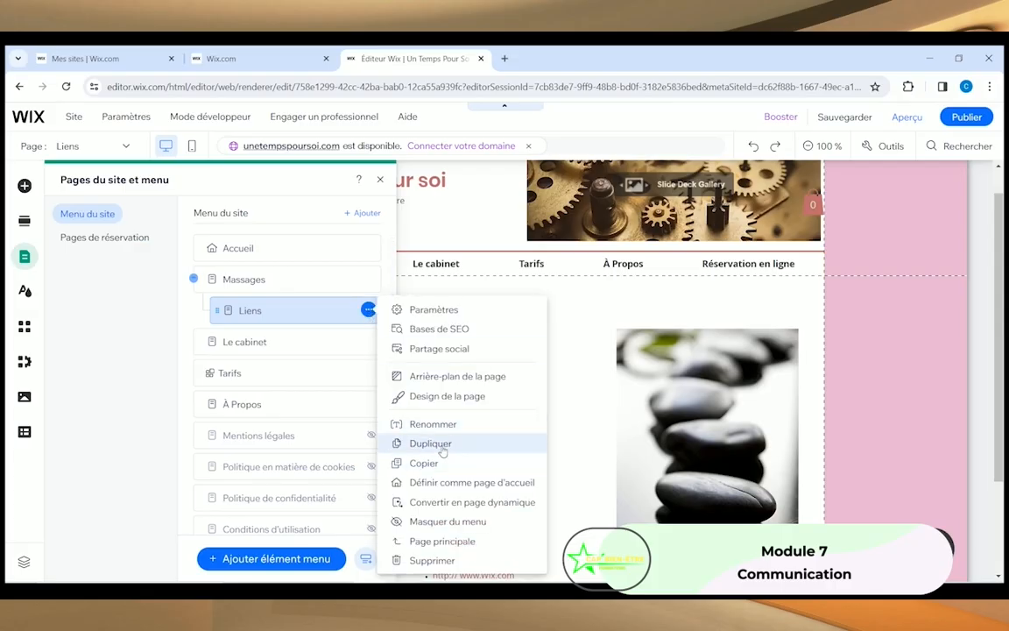
pyautogui.click(432, 559)
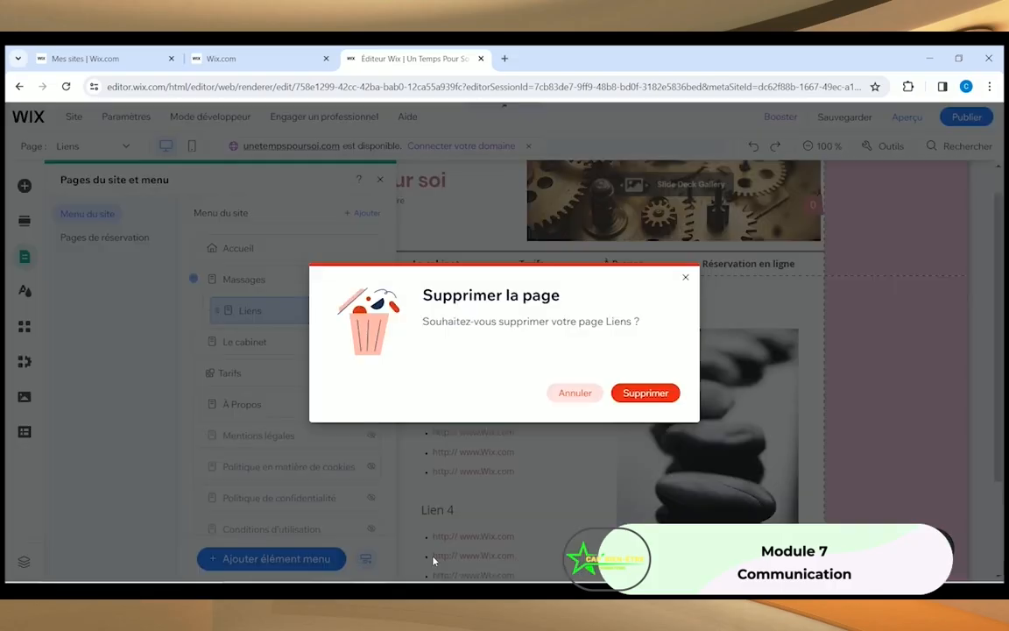
pyautogui.click(646, 395)
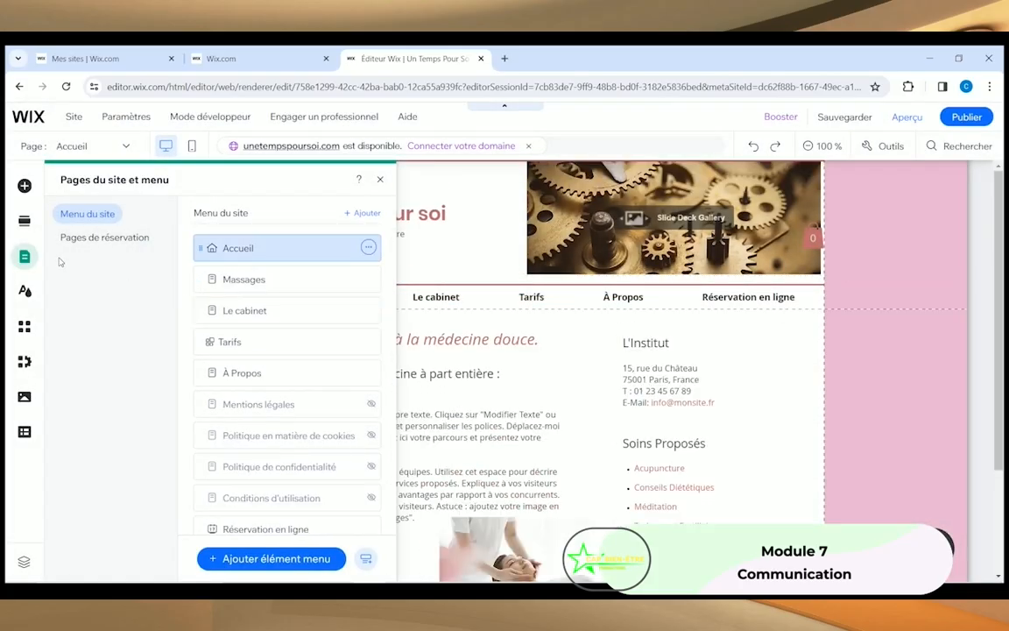
pyautogui.click(251, 563)
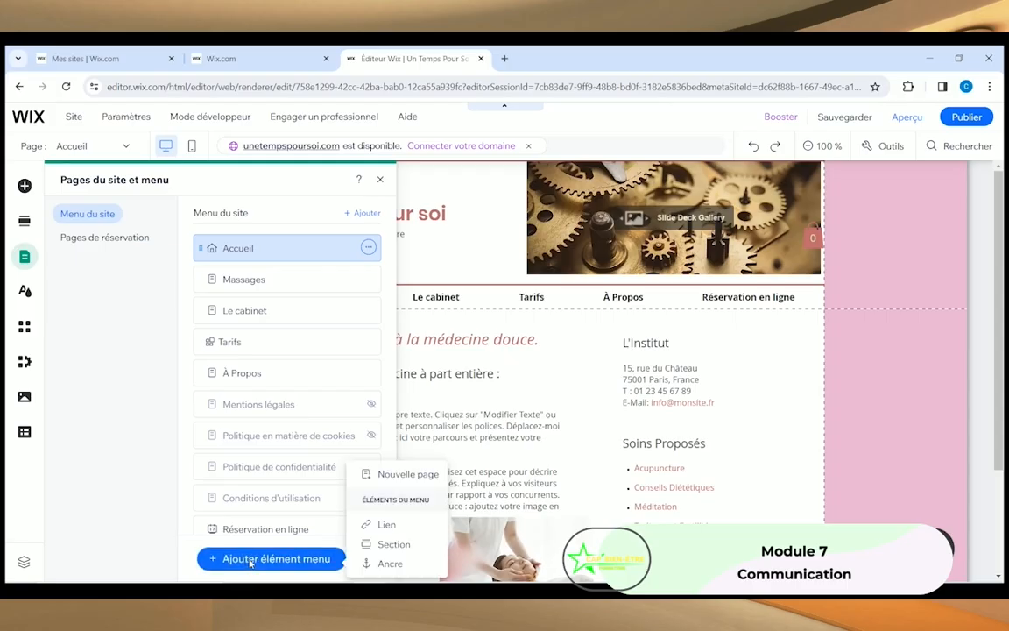
# Step: Add a new page using the Descriptif layout from the Général templates
pyautogui.click(407, 476)
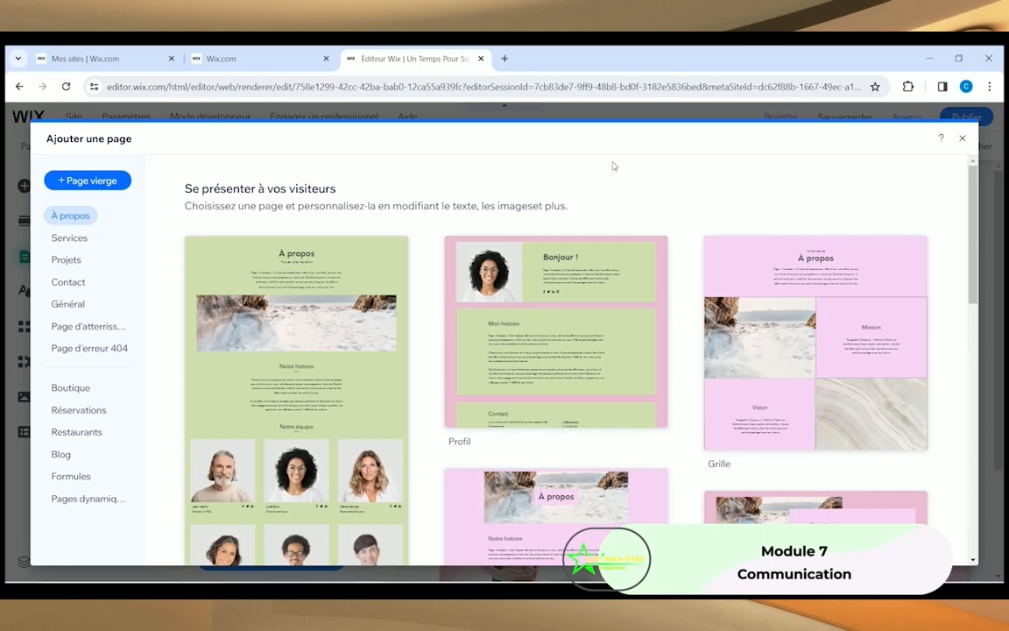
pyautogui.scroll(-3, 419, 343)
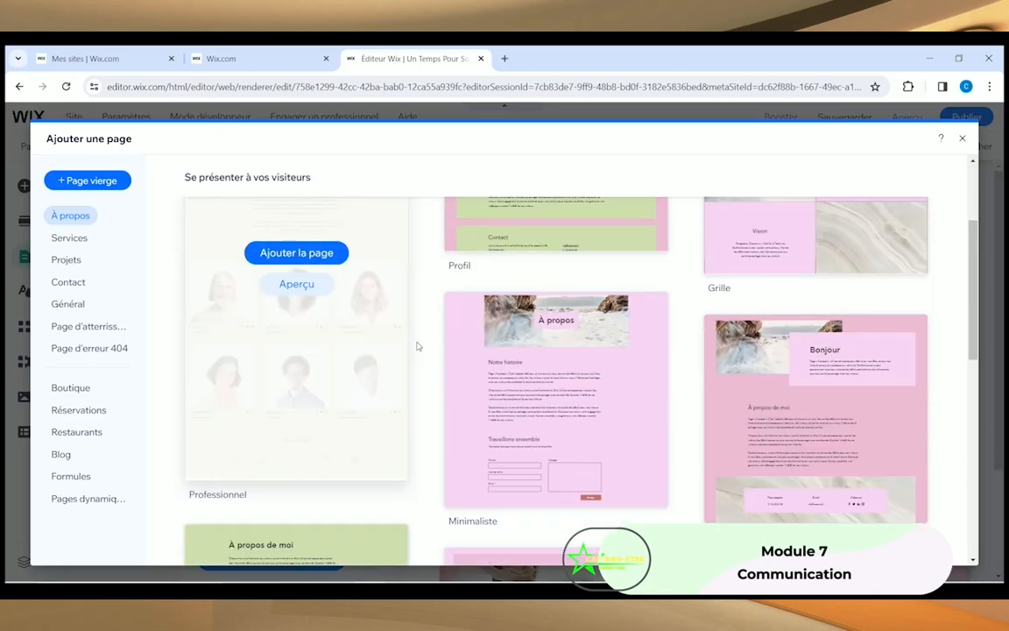
pyautogui.scroll(3, 491, 368)
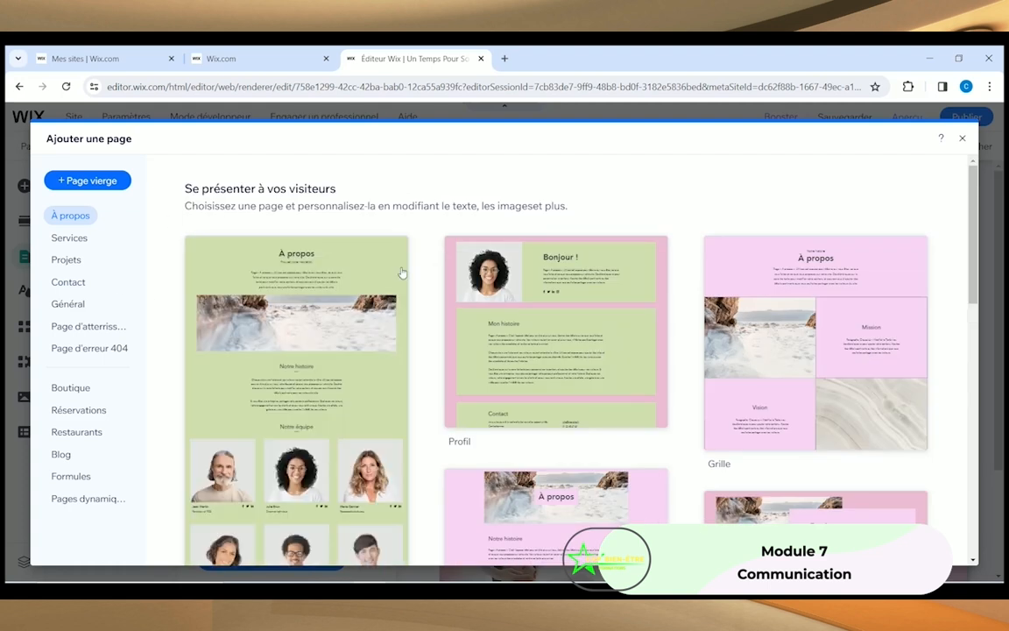
pyautogui.click(70, 240)
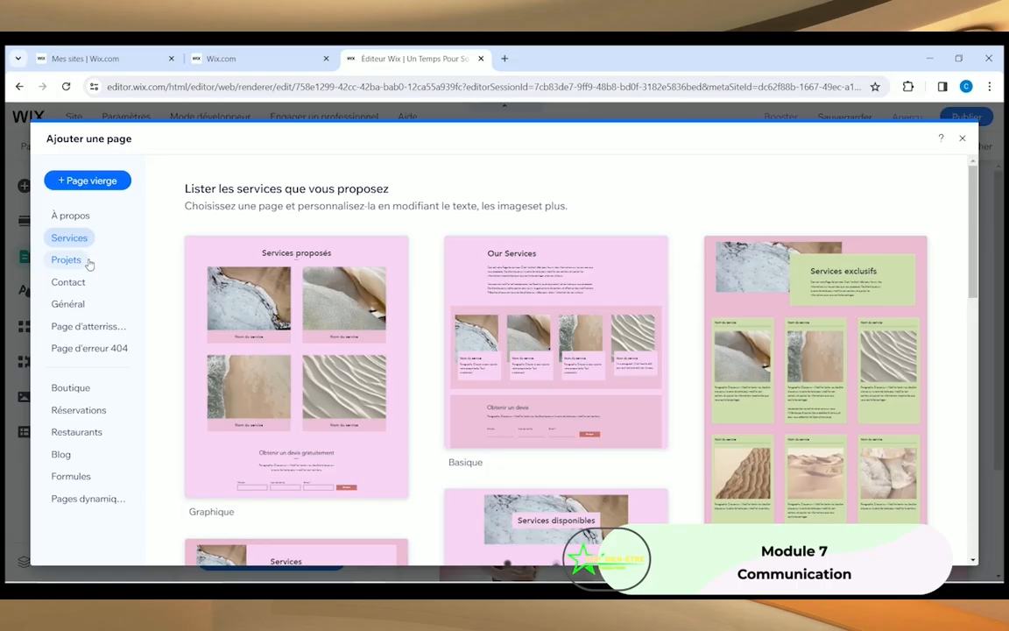
pyautogui.click(63, 305)
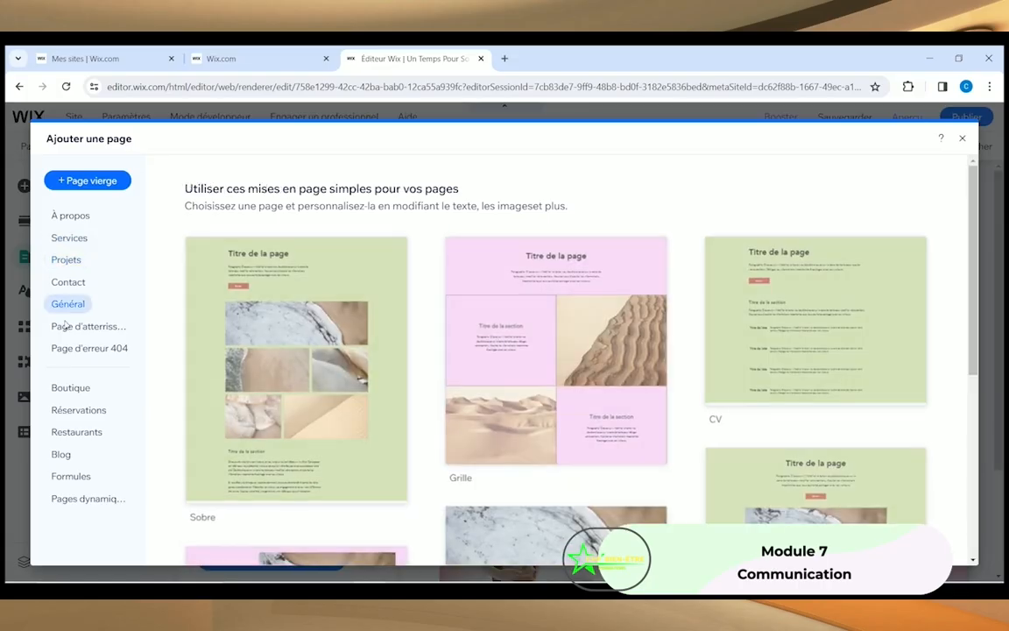
pyautogui.moveTo(973, 302); pyautogui.dragTo(978, 495)
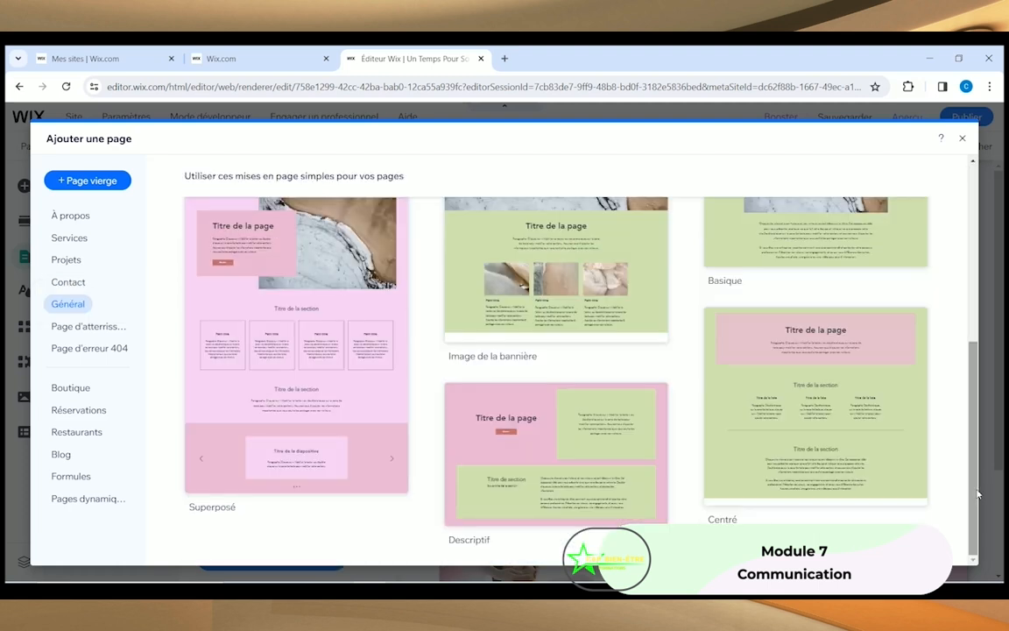
pyautogui.moveTo(462, 446)
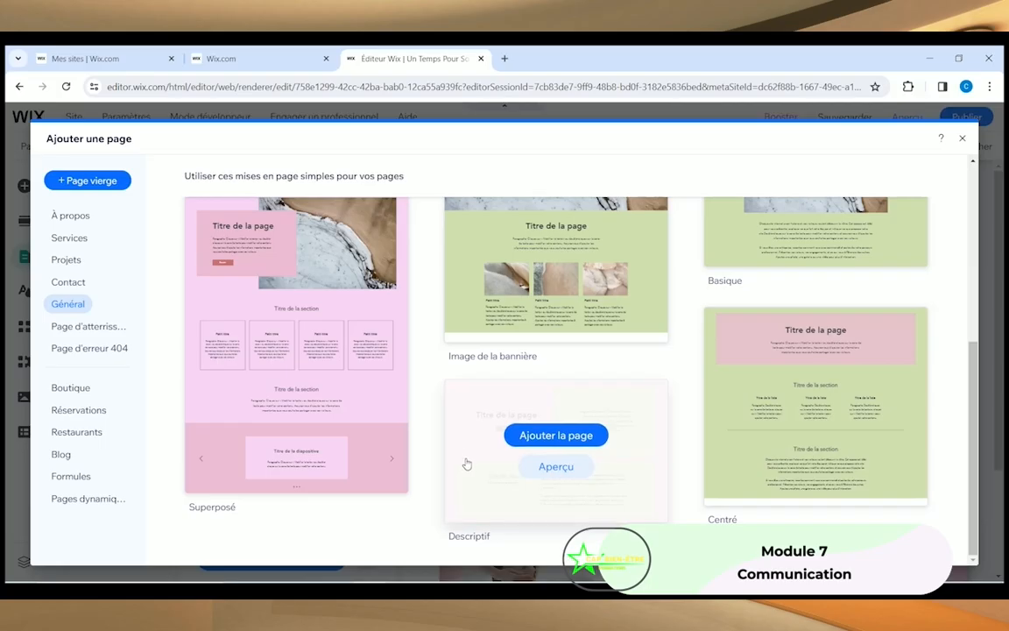
pyautogui.click(546, 436)
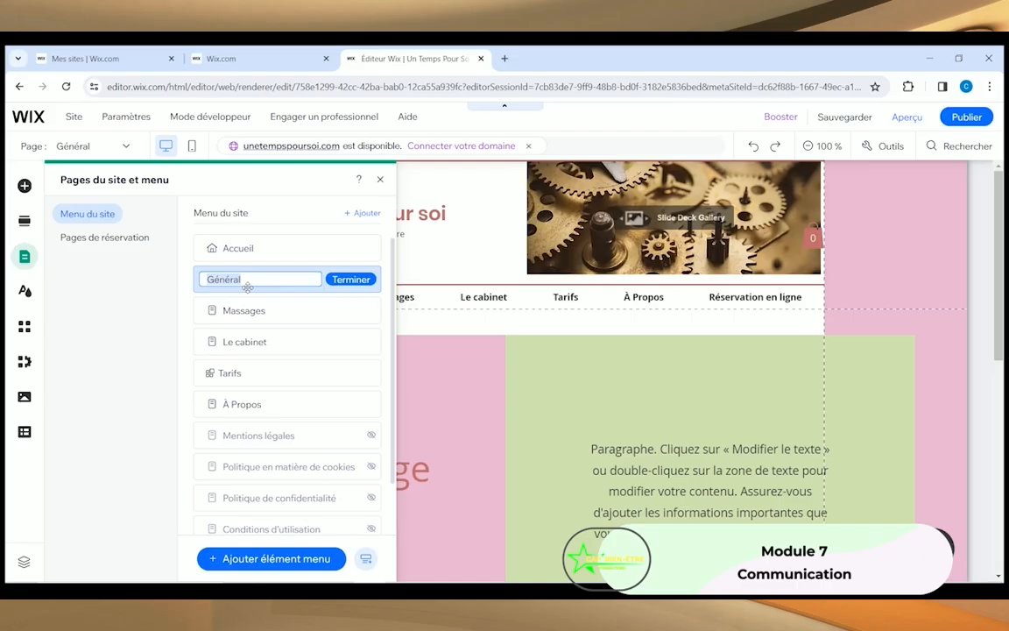
# Step: Rename the new page 'Massage californien / suédois' and nest it under Massages
pyautogui.write('M')
pyautogui.write('assage californien / suédois')
pyautogui.click(354, 279)
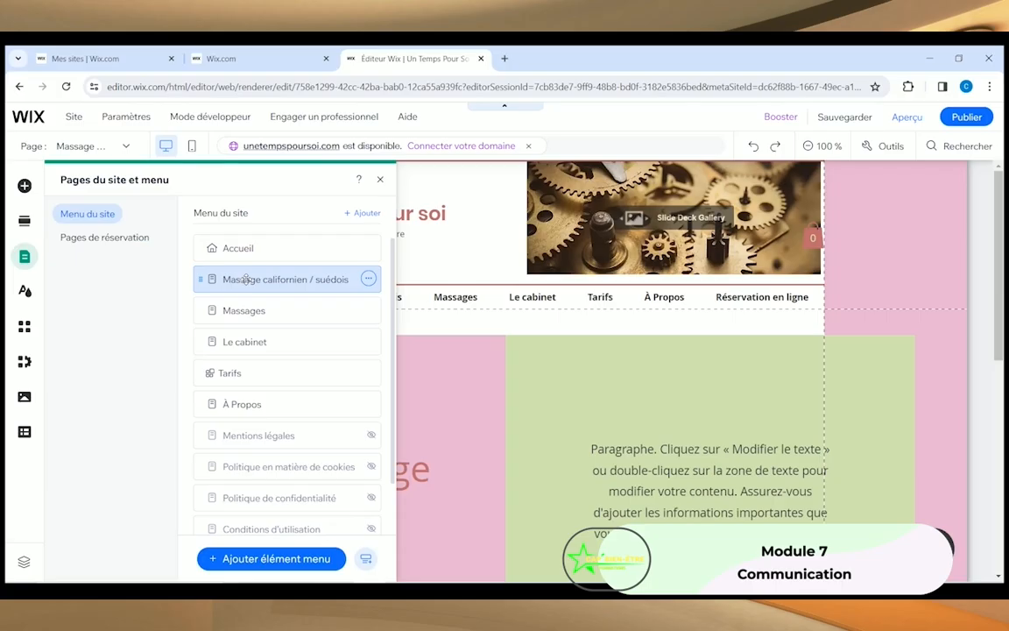
pyautogui.moveTo(246, 284); pyautogui.dragTo(277, 269)
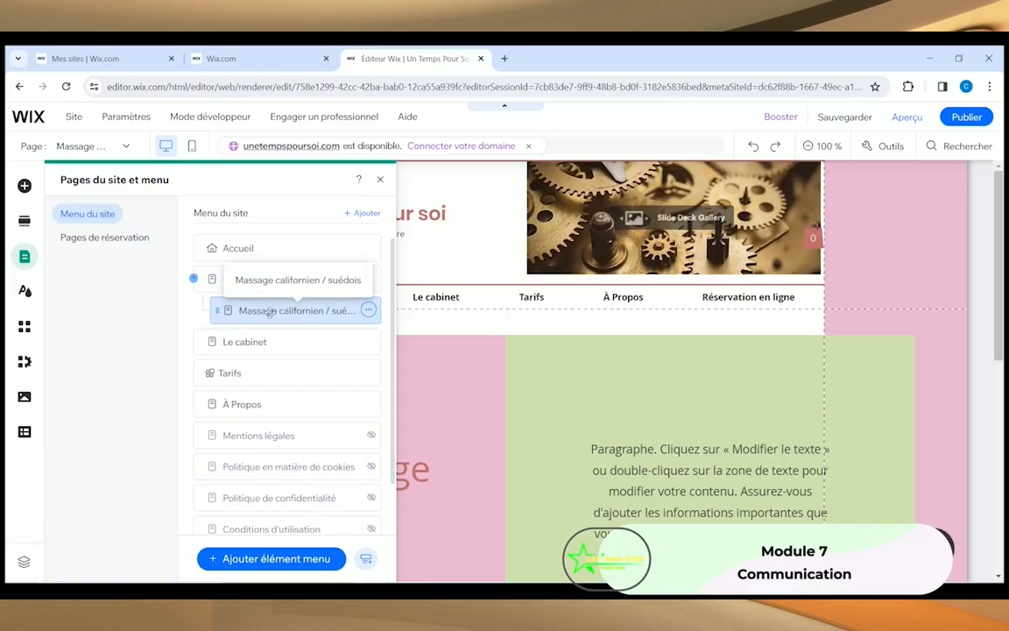
pyautogui.click(380, 179)
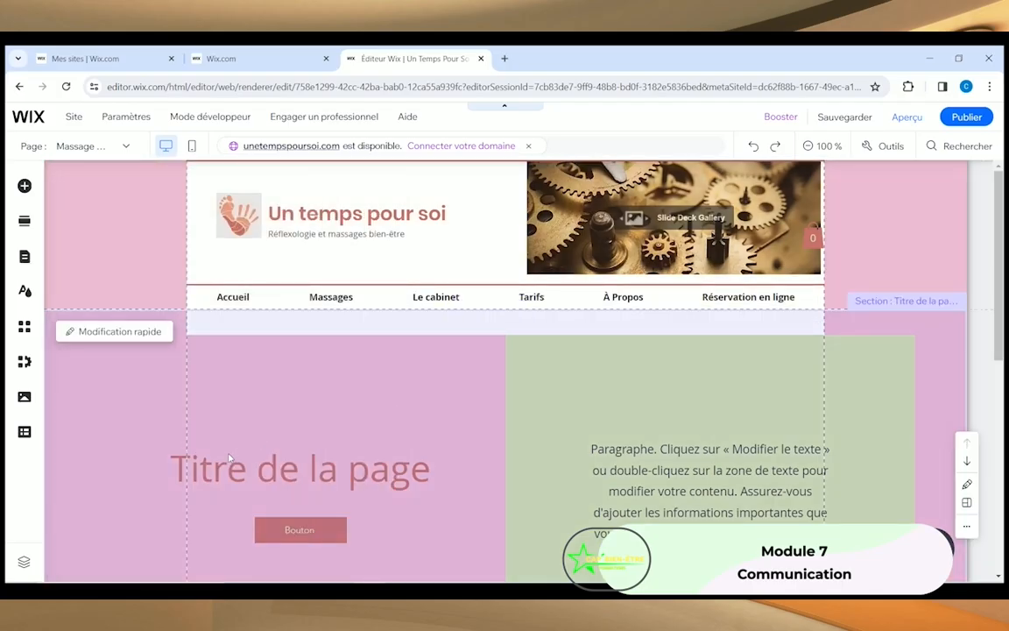
# Step: Change the page heading text to 'Massage Californien / Suédois'
pyautogui.scroll(-4, 341, 376)
pyautogui.scroll(3, 290, 403)
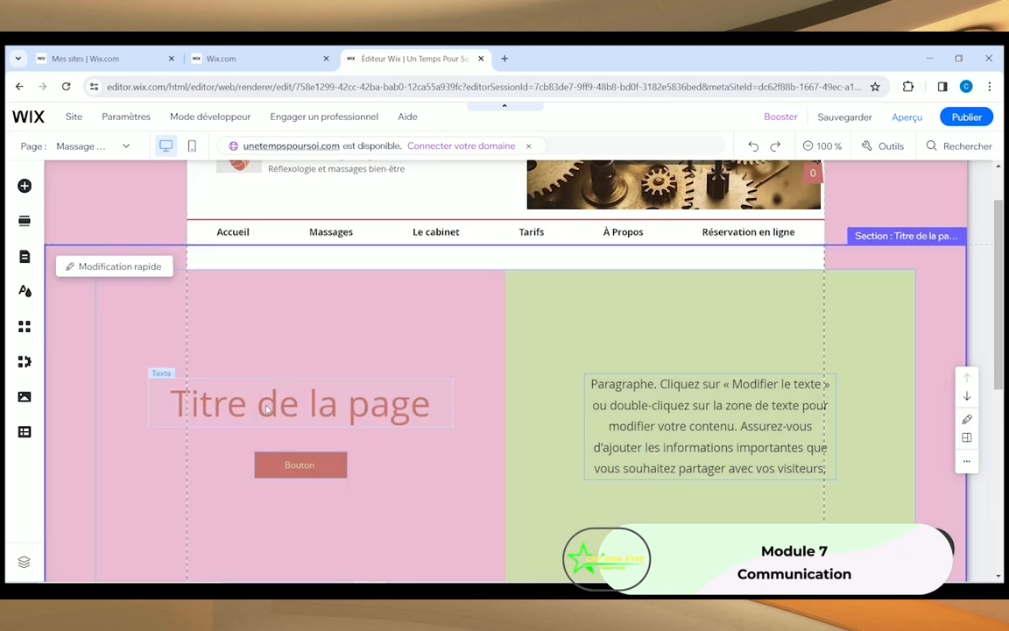
pyautogui.click(246, 398)
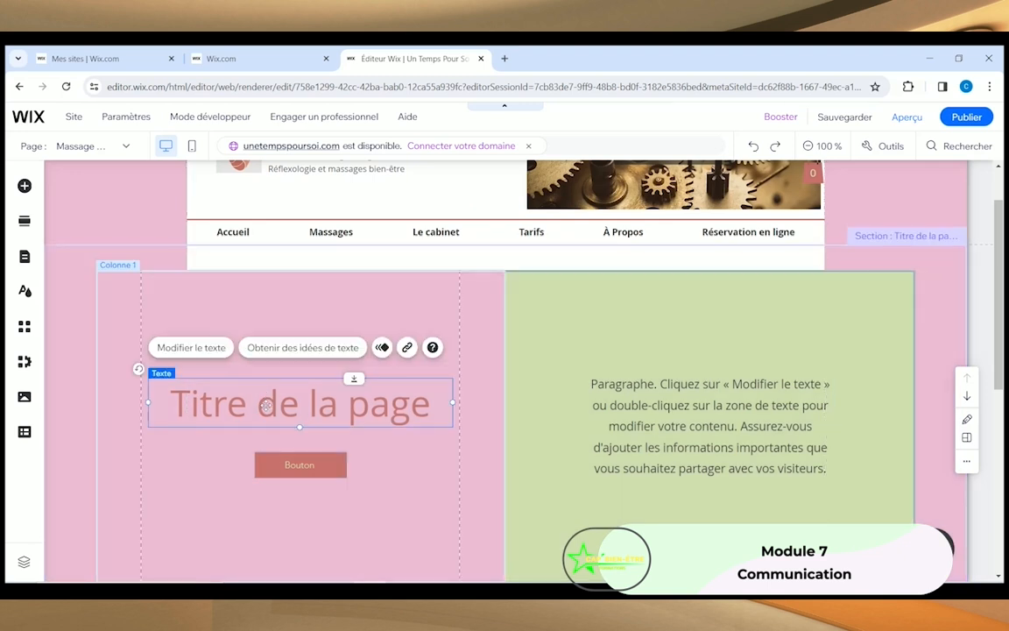
pyautogui.click(181, 352)
pyautogui.write('M')
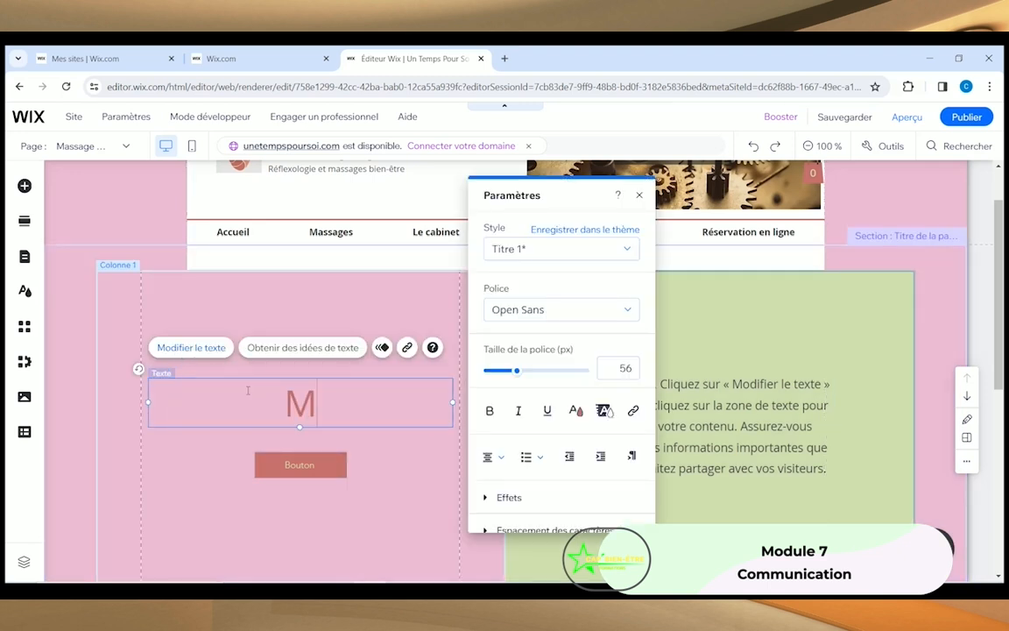
pyautogui.write('assage Ca')
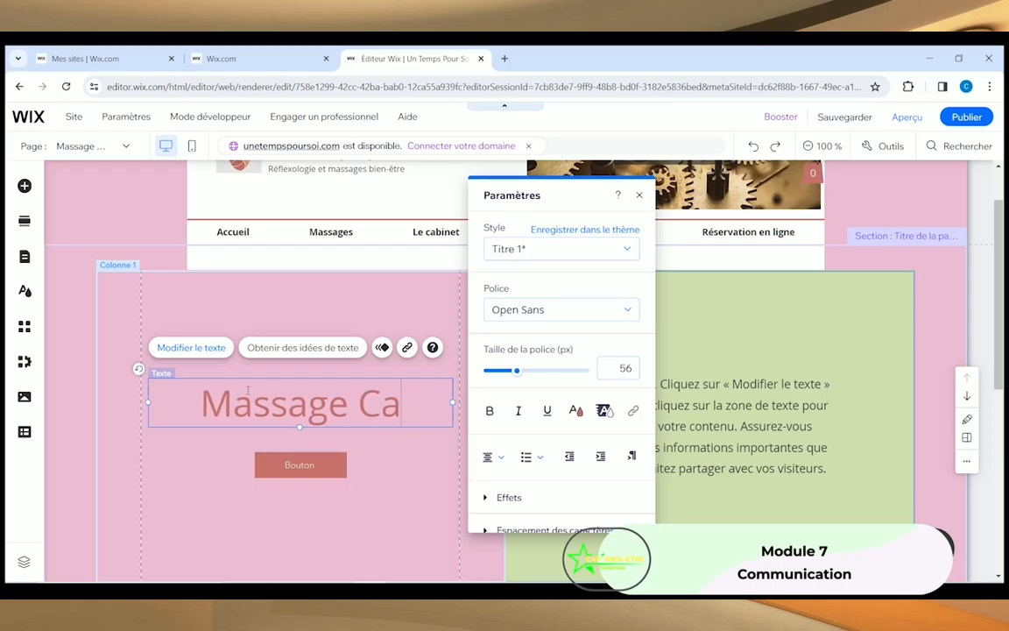
pyautogui.write('lifornien')
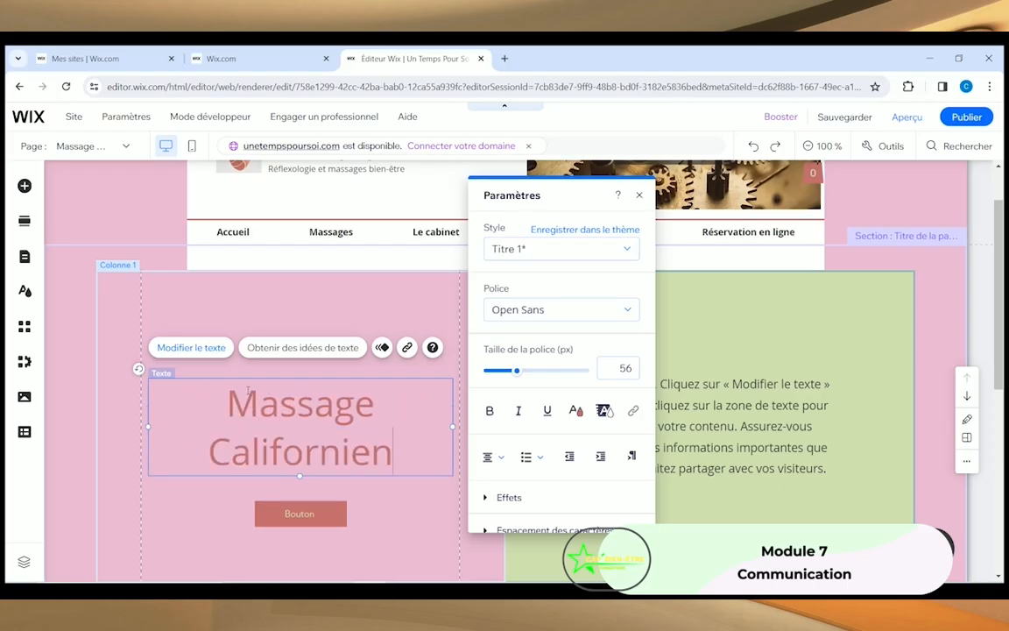
pyautogui.write(' / Su')
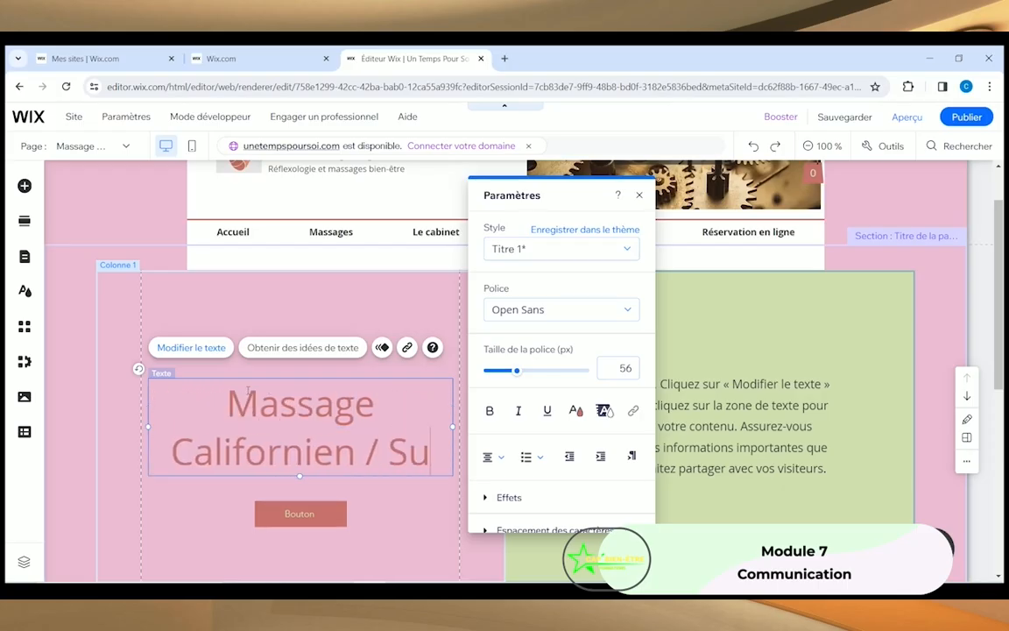
pyautogui.write('édois')
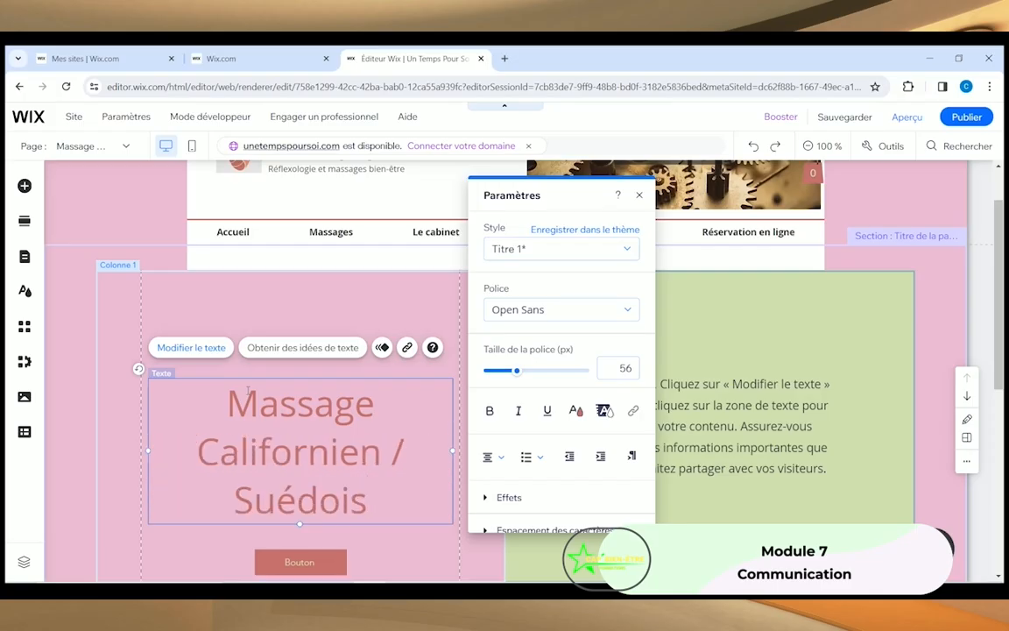
pyautogui.click(390, 293)
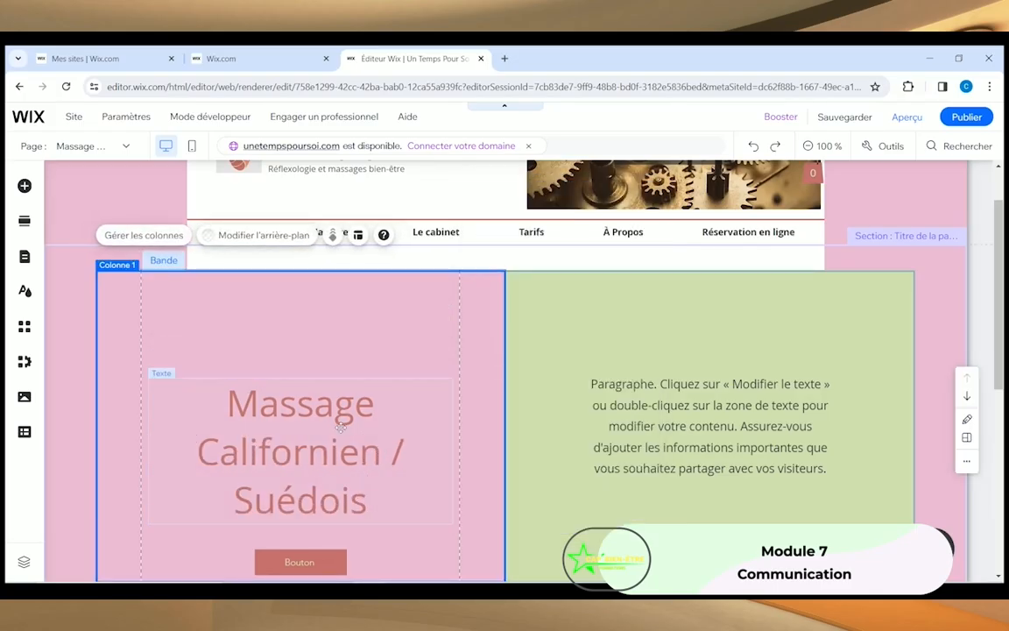
# Step: Set the heading's font size to 46
pyautogui.click(340, 427)
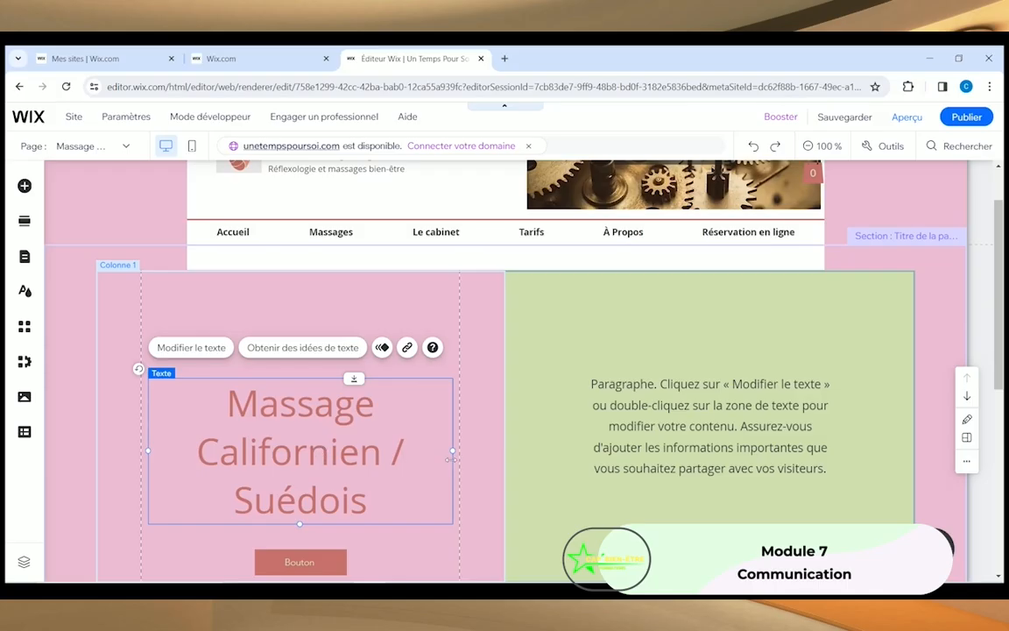
pyautogui.click(191, 347)
pyautogui.click(624, 367)
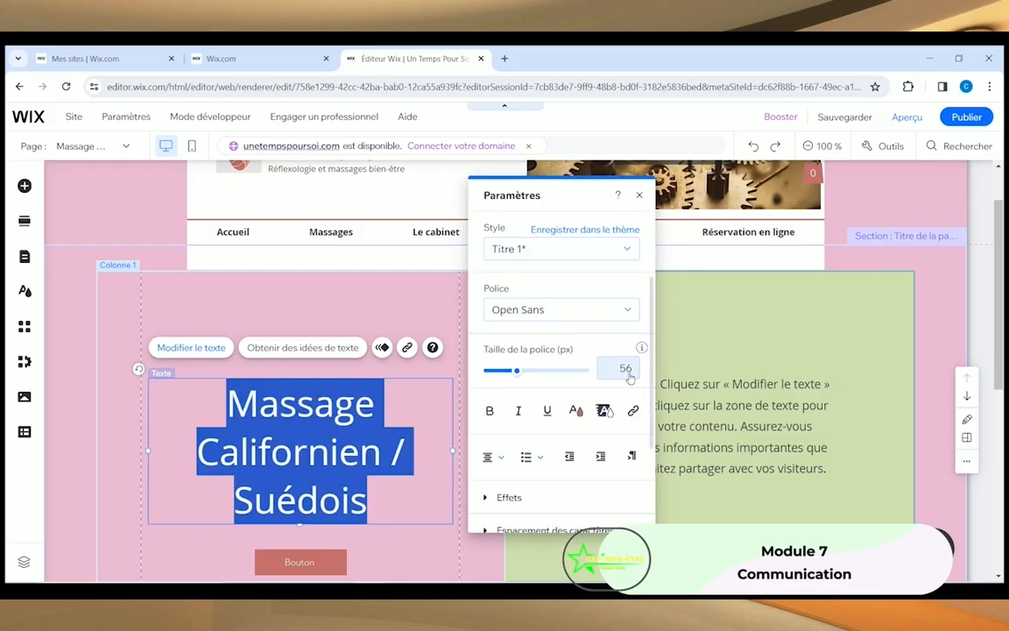
pyautogui.write('46')
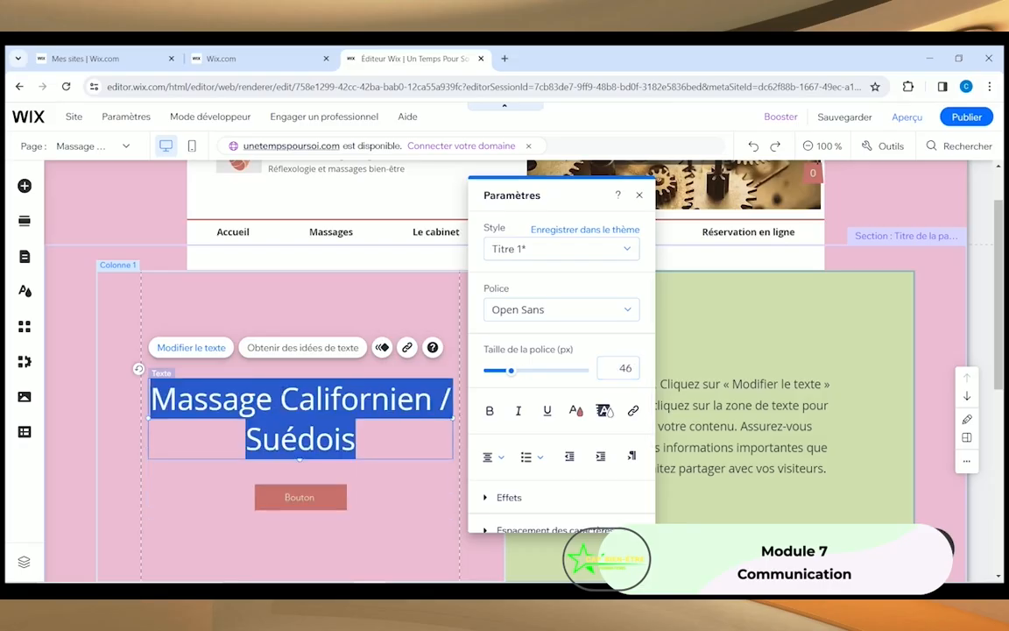
pyautogui.press('Escape')
# Step: Replace the right-hand placeholder paragraph with 'Longue description....'
pyautogui.click(408, 513)
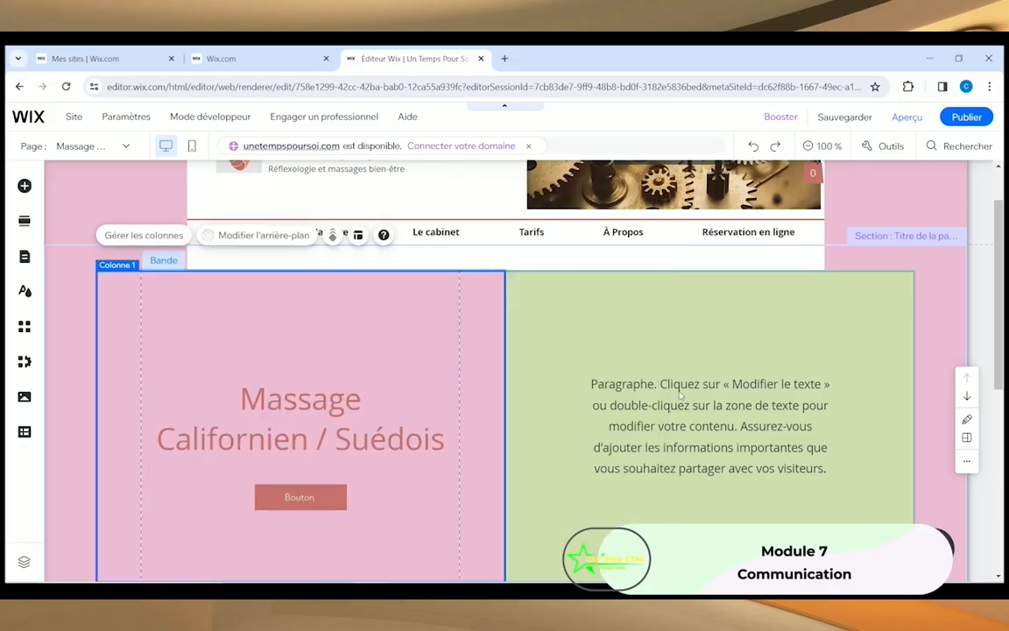
pyautogui.click(624, 385)
pyautogui.click(623, 343)
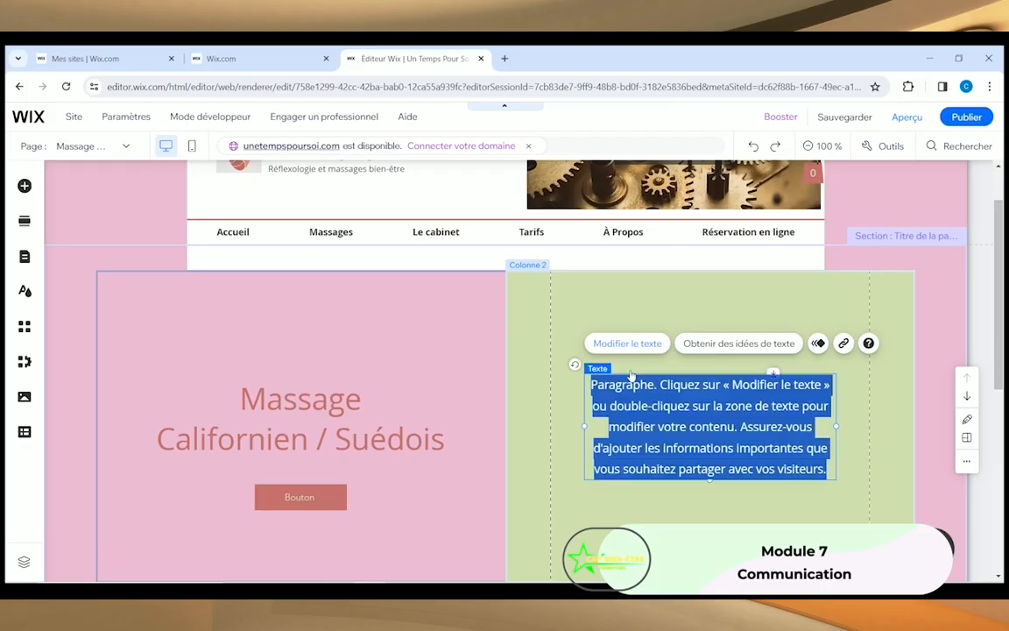
pyautogui.write('Lon')
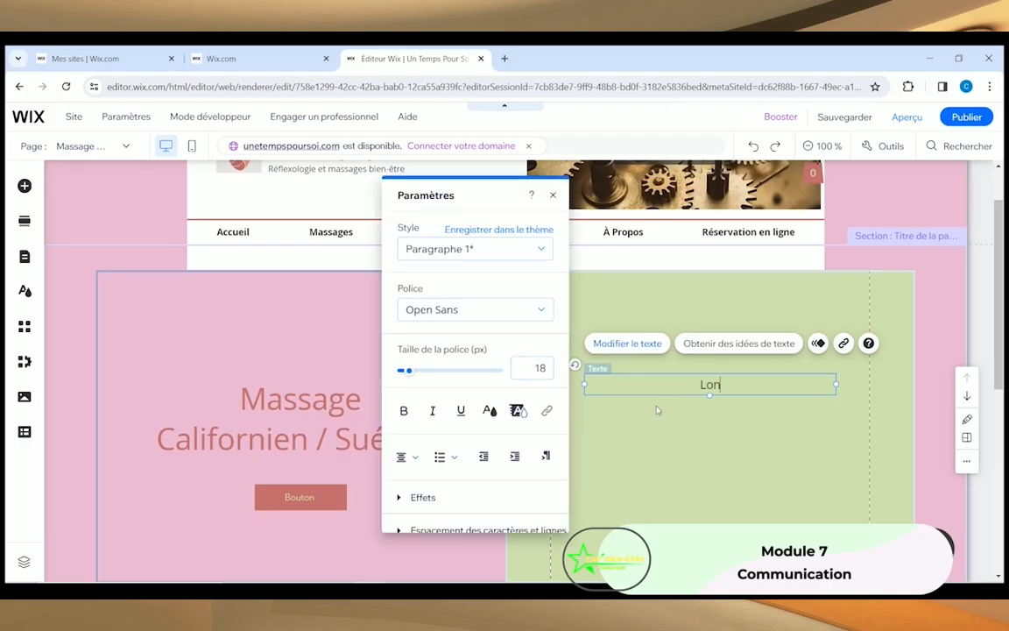
pyautogui.write('gue description....')
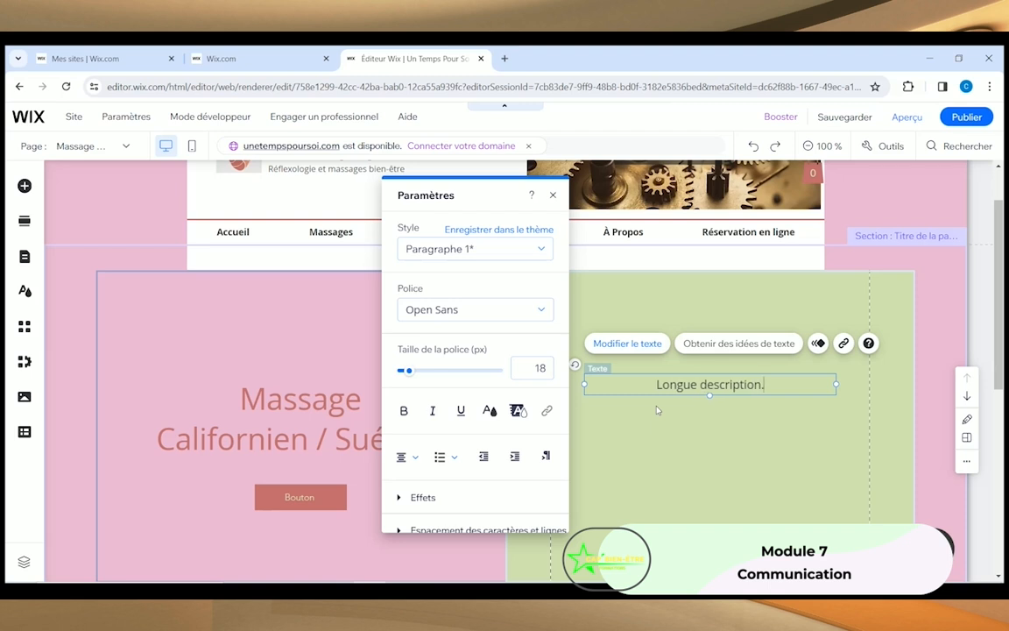
pyautogui.click(622, 507)
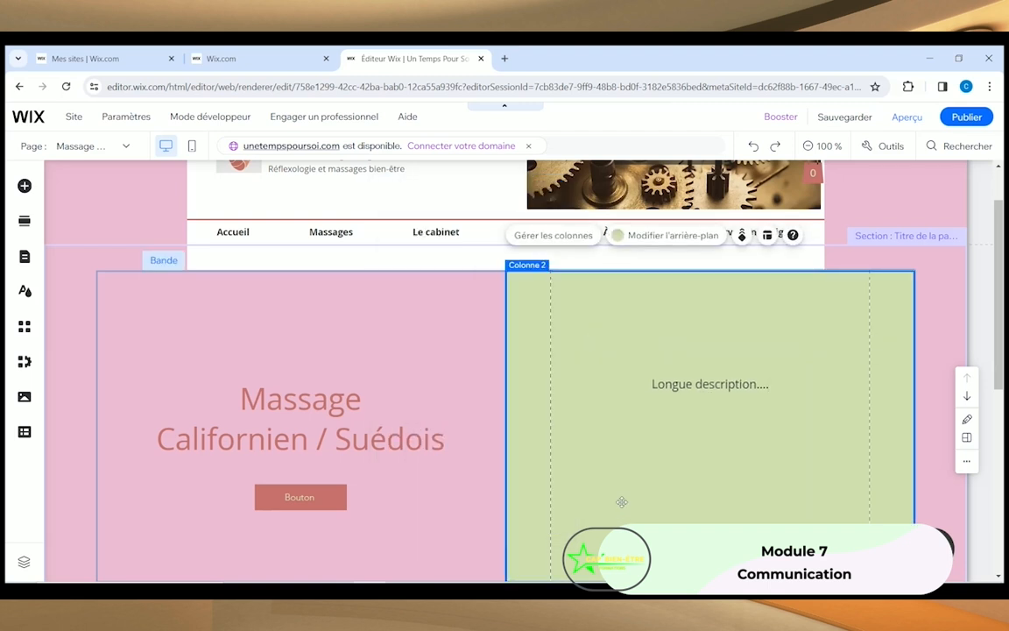
pyautogui.scroll(-2, 466, 482)
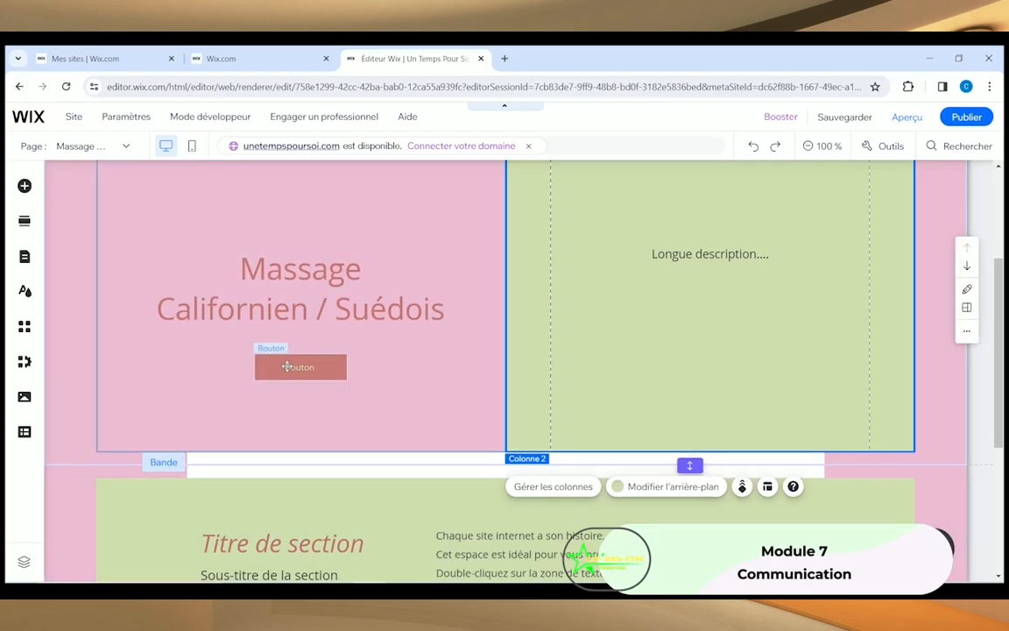
# Step: Relabel the button under the heading to 'Réserver'
pyautogui.click(279, 367)
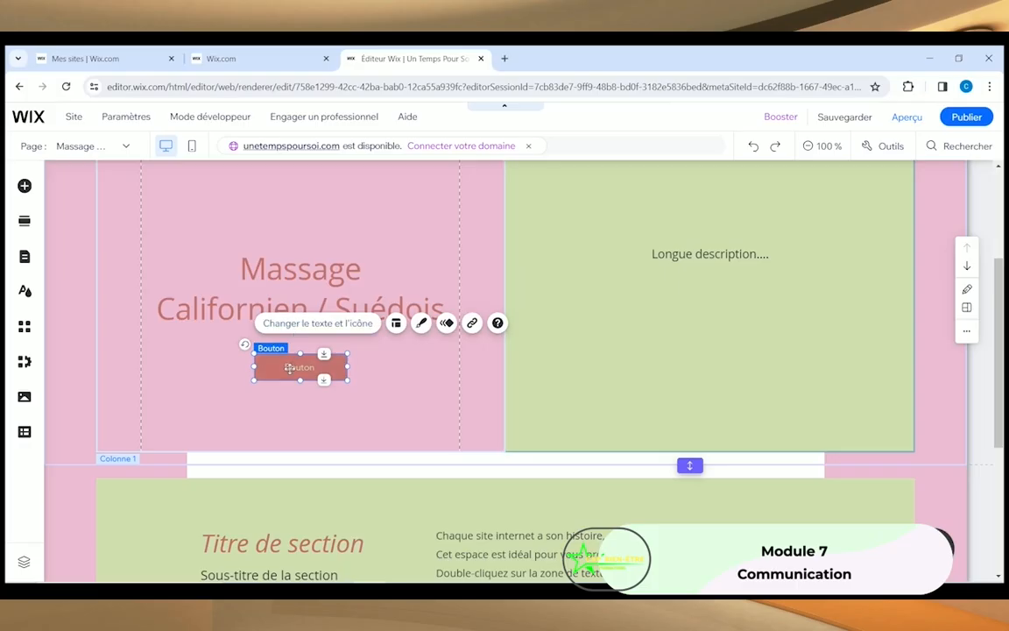
pyautogui.click(306, 323)
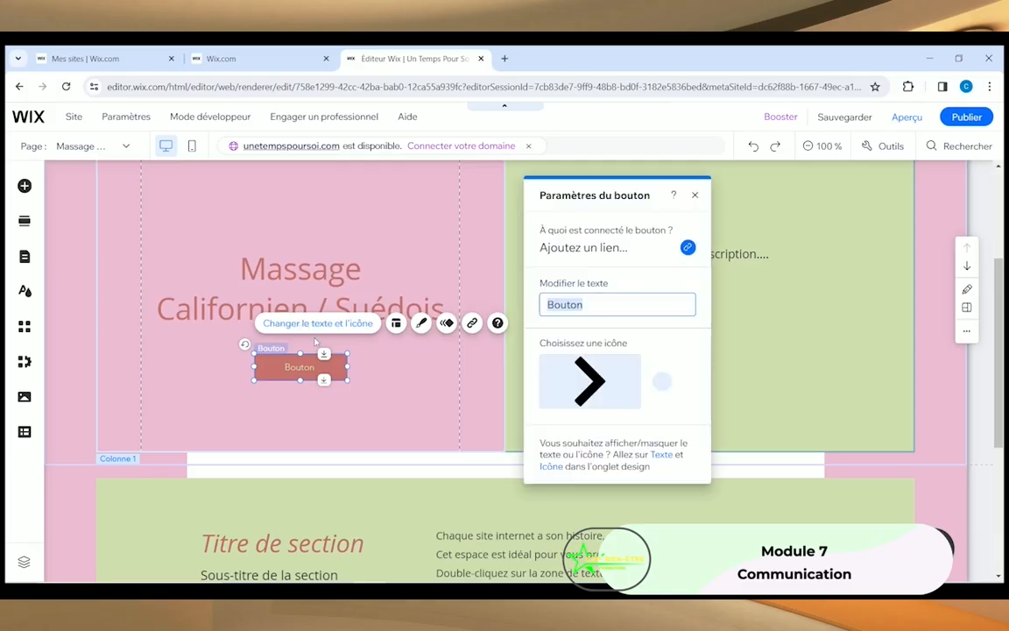
pyautogui.write('Ré')
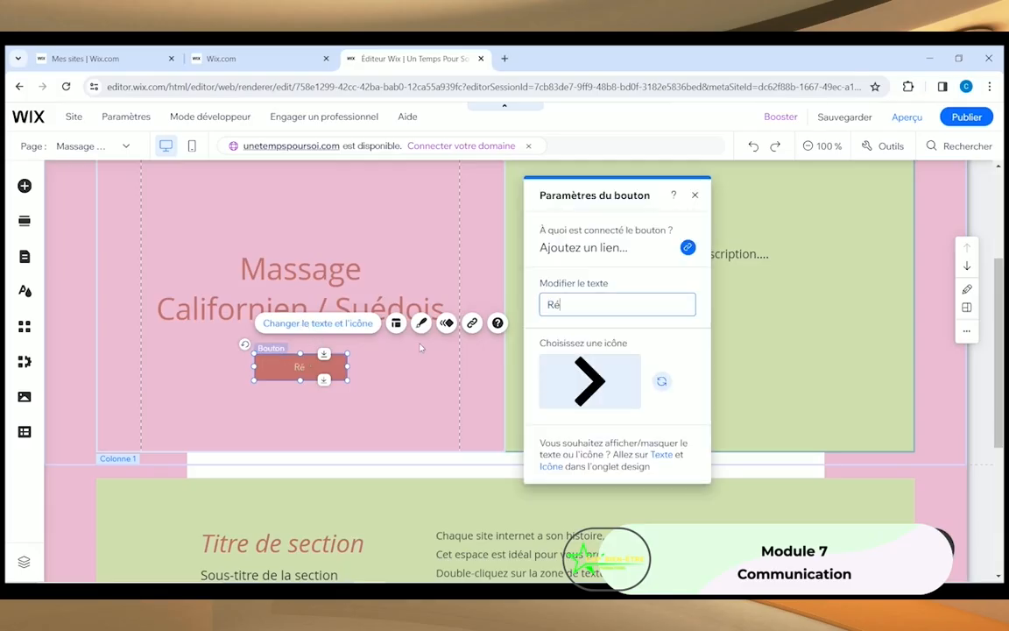
pyautogui.write('server')
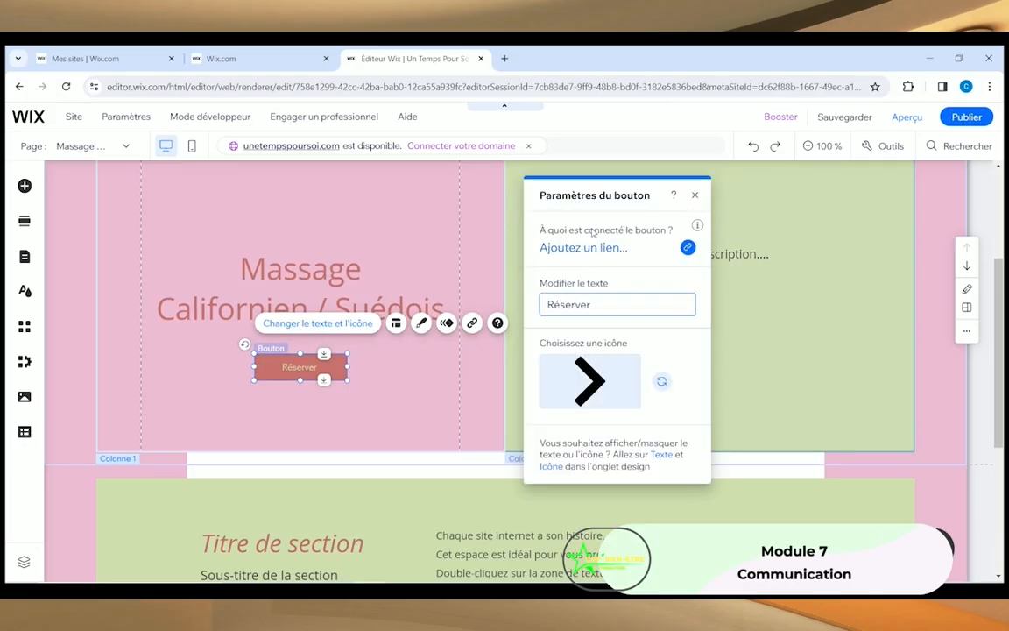
pyautogui.click(695, 196)
pyautogui.click(375, 414)
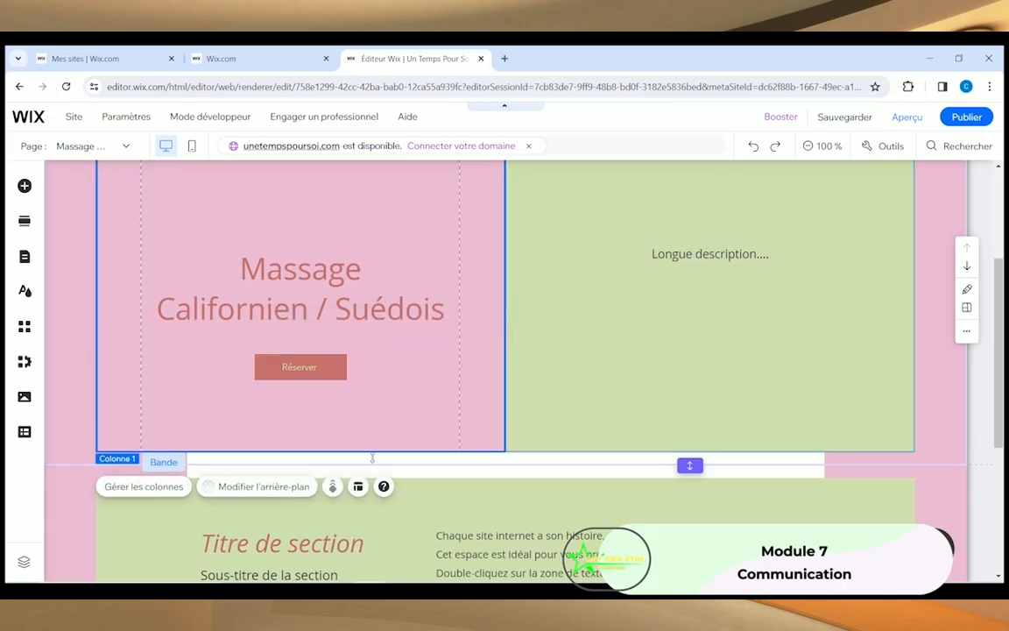
pyautogui.scroll(-3, 377, 419)
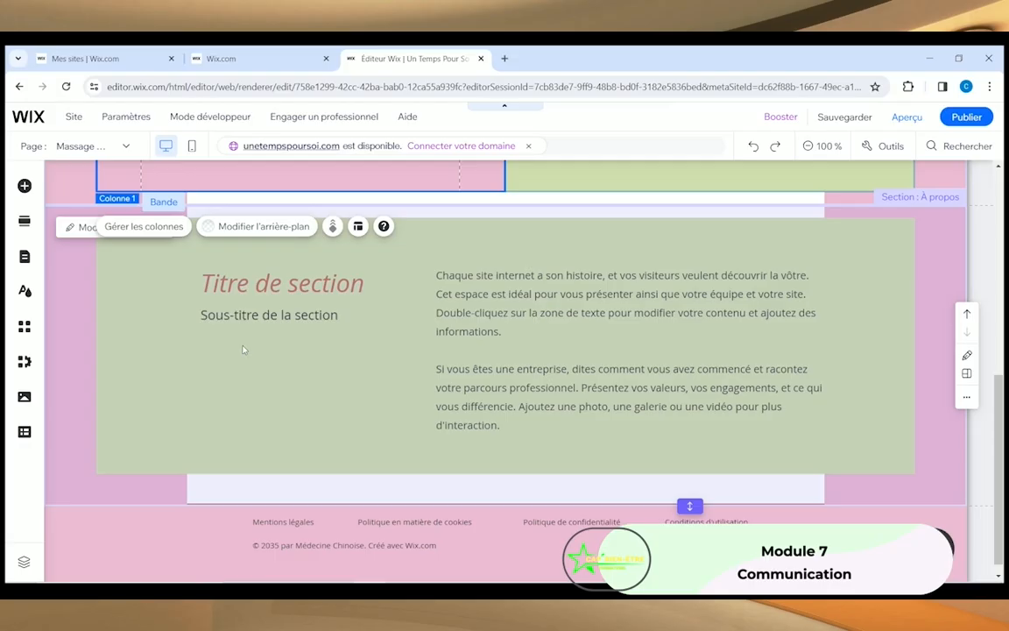
pyautogui.click(243, 350)
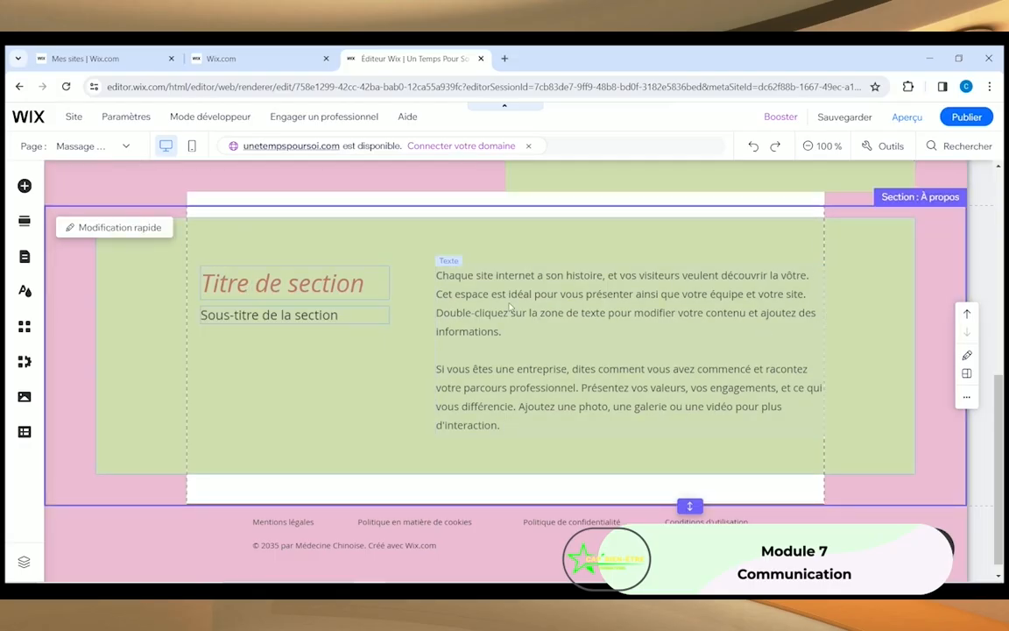
pyautogui.scroll(6, 519, 388)
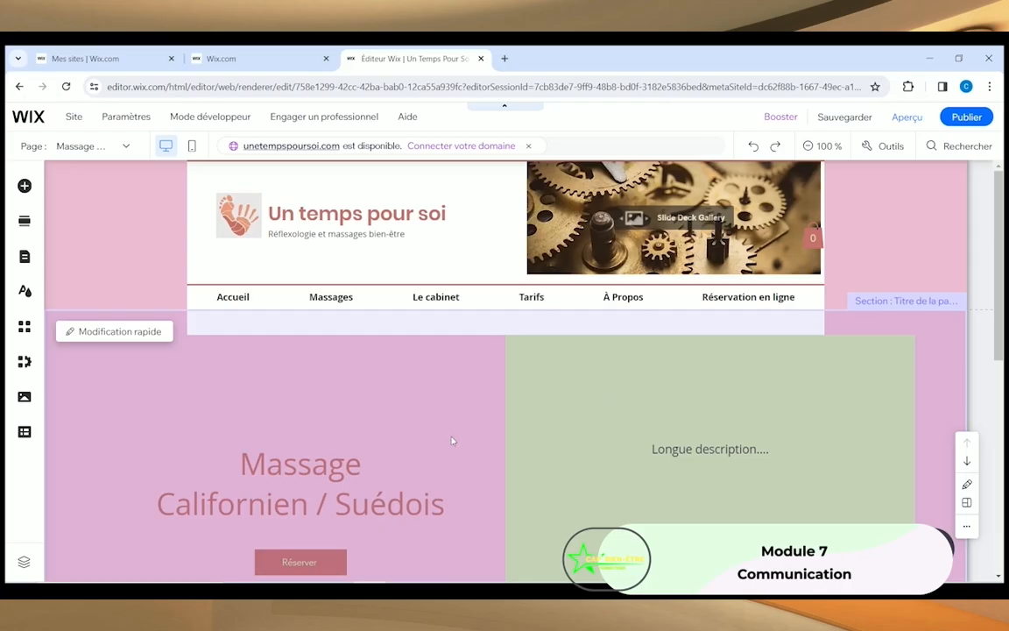
pyautogui.scroll(-5, 452, 441)
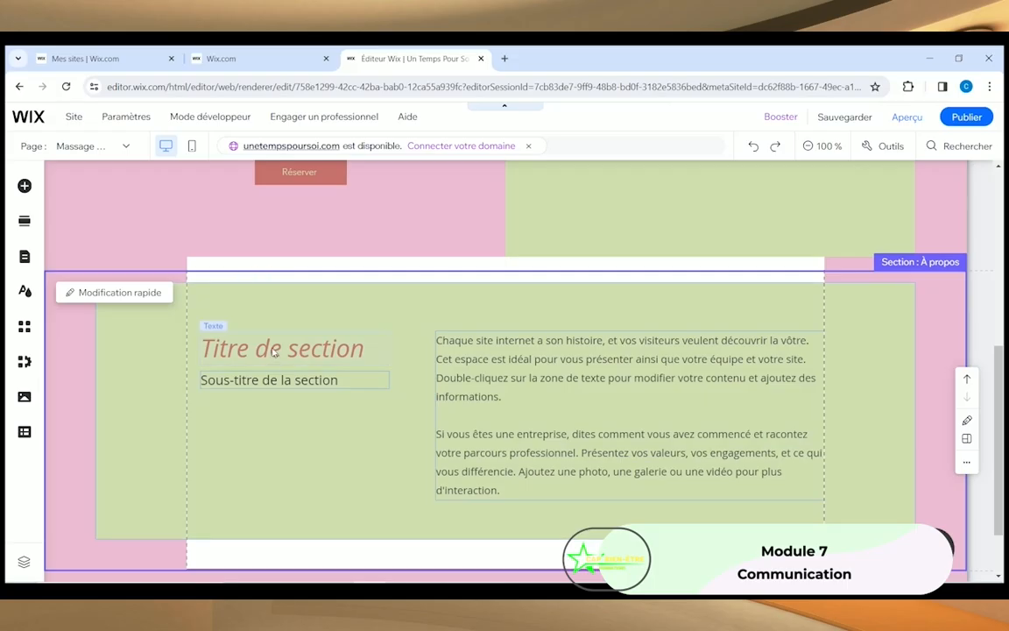
pyautogui.scroll(4, 513, 338)
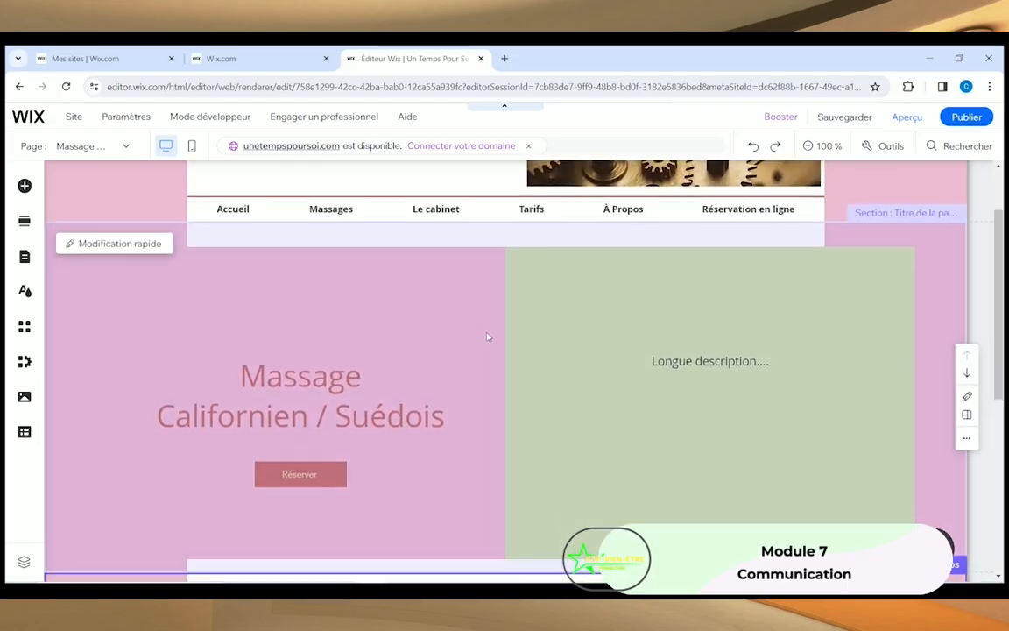
pyautogui.scroll(-1, 488, 337)
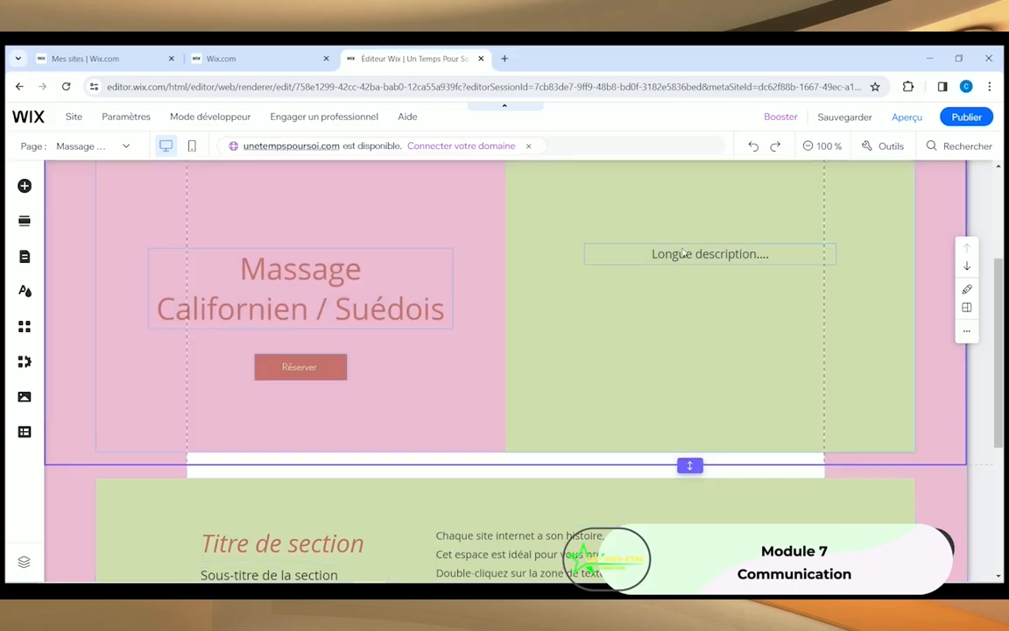
# Step: Append two lines of filler text and a 'TARIF : 70€' line to the description
pyautogui.doubleClick(685, 253)
pyautogui.click(793, 256)
pyautogui.write('dsvndflkvnsdvnsdvdfsvdfsv,dslkvndssnvdnvcx.nv,cxn  xnjvx')
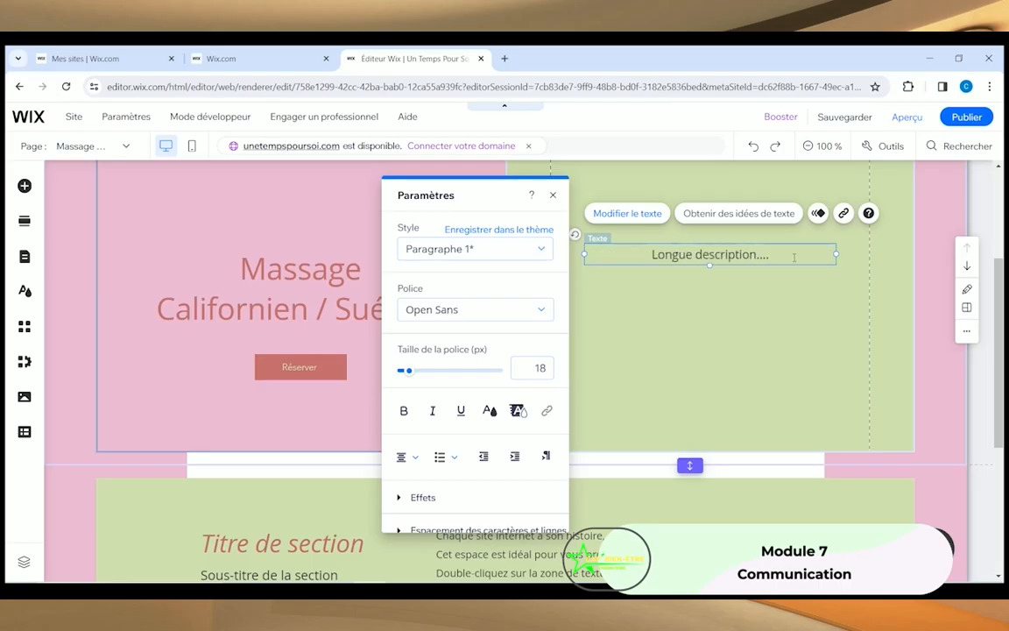
pyautogui.press('Return')
pyautogui.write('dfd n svnwxcdsvnf;vn')
pyautogui.press('Return')
pyautogui.press('Return')
pyautogui.press('Return')
pyautogui.press('Return')
pyautogui.press('Return')
pyautogui.press('Return')
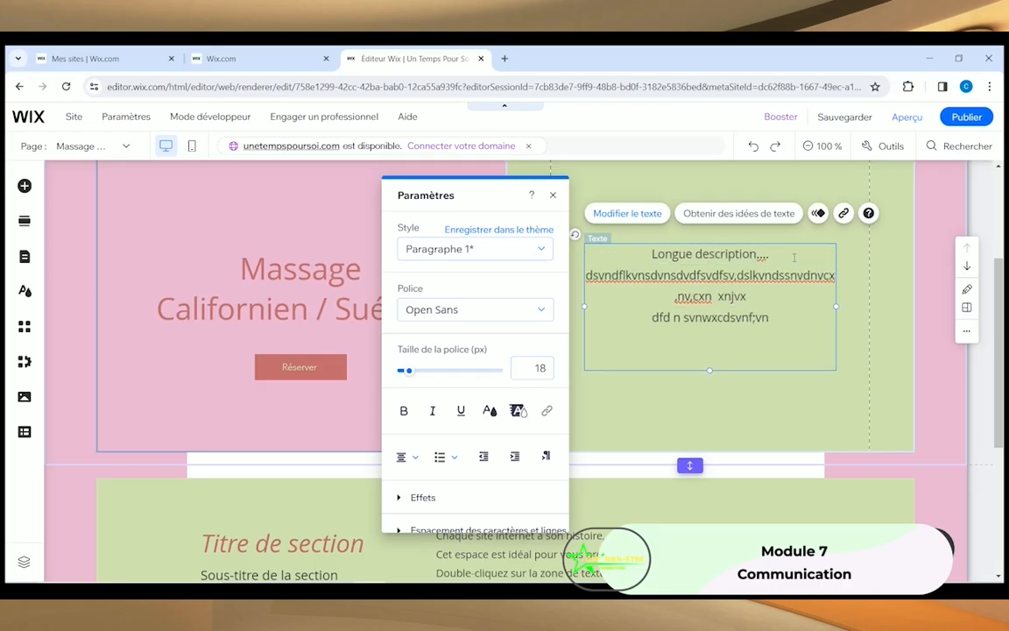
pyautogui.write('TARIF : 70€')
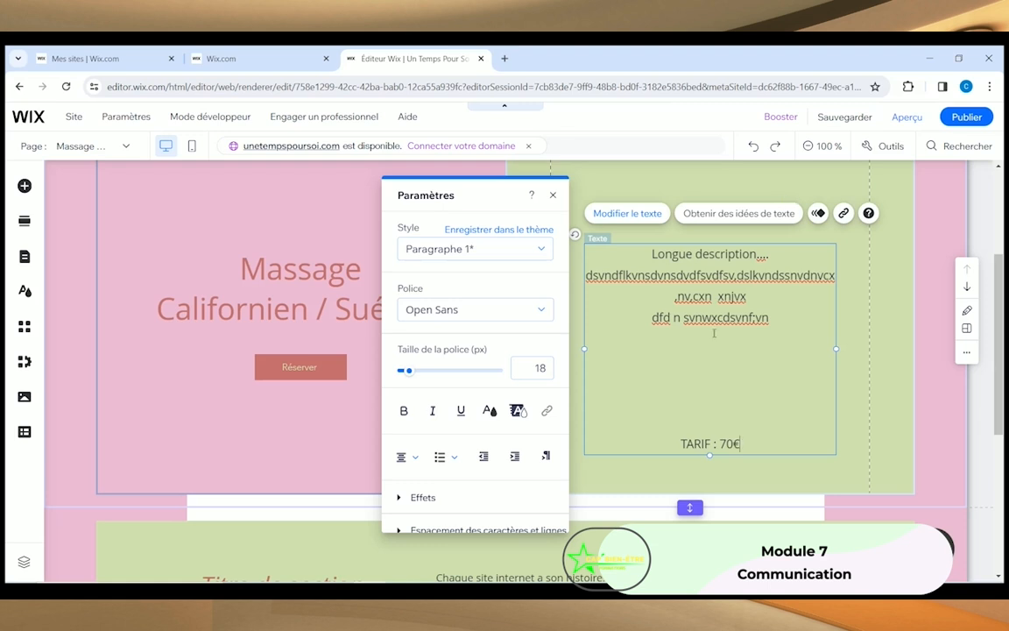
# Step: Make the 'TARIF : 70€' line bold at 22 px
pyautogui.moveTo(678, 442); pyautogui.dragTo(743, 444)
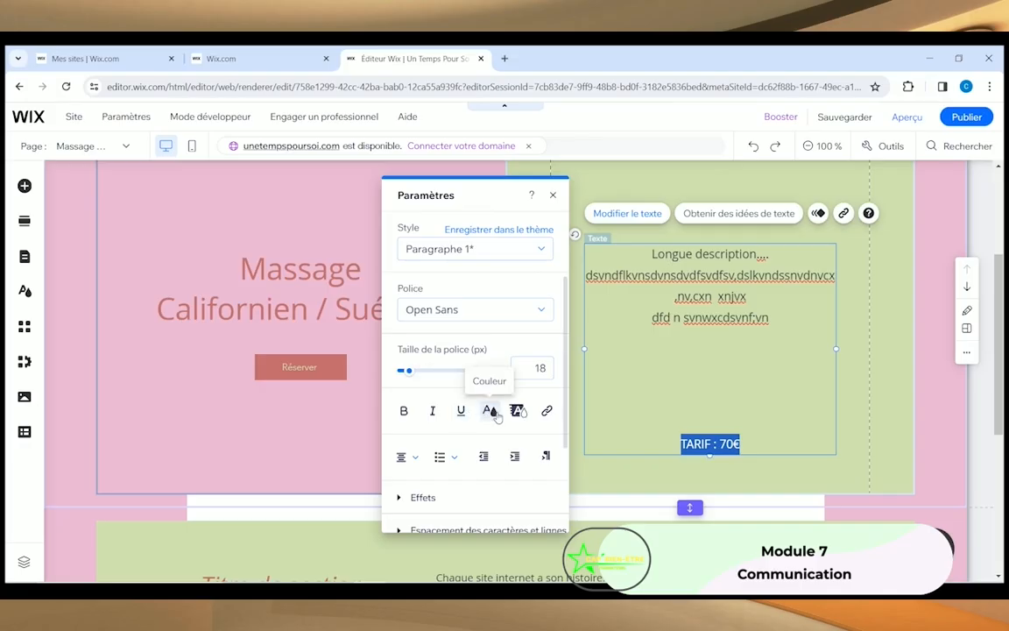
pyautogui.click(404, 412)
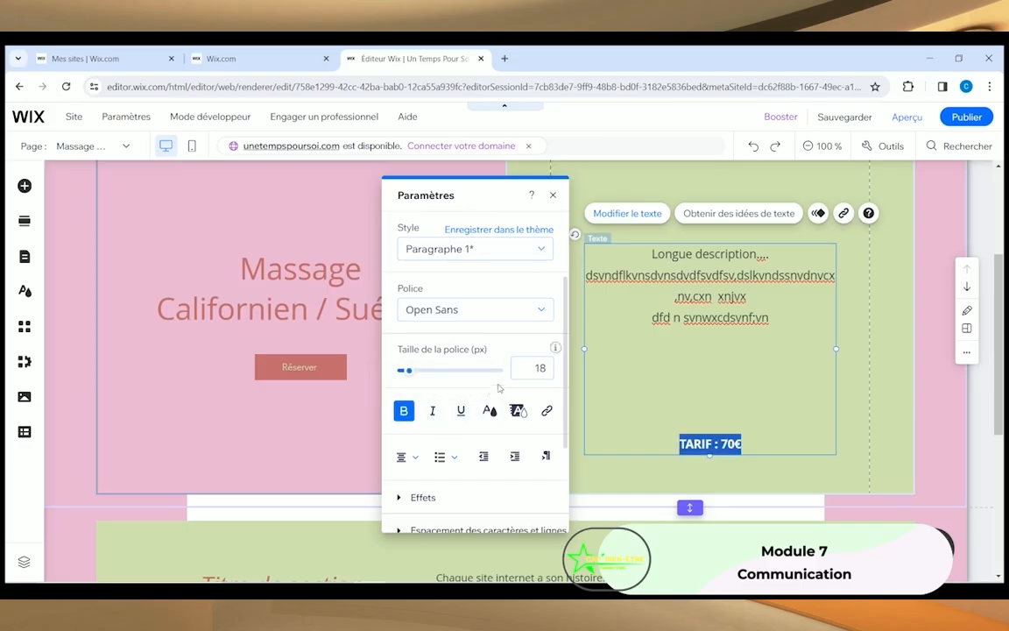
pyautogui.click(520, 371)
pyautogui.write('22')
pyautogui.press('Return')
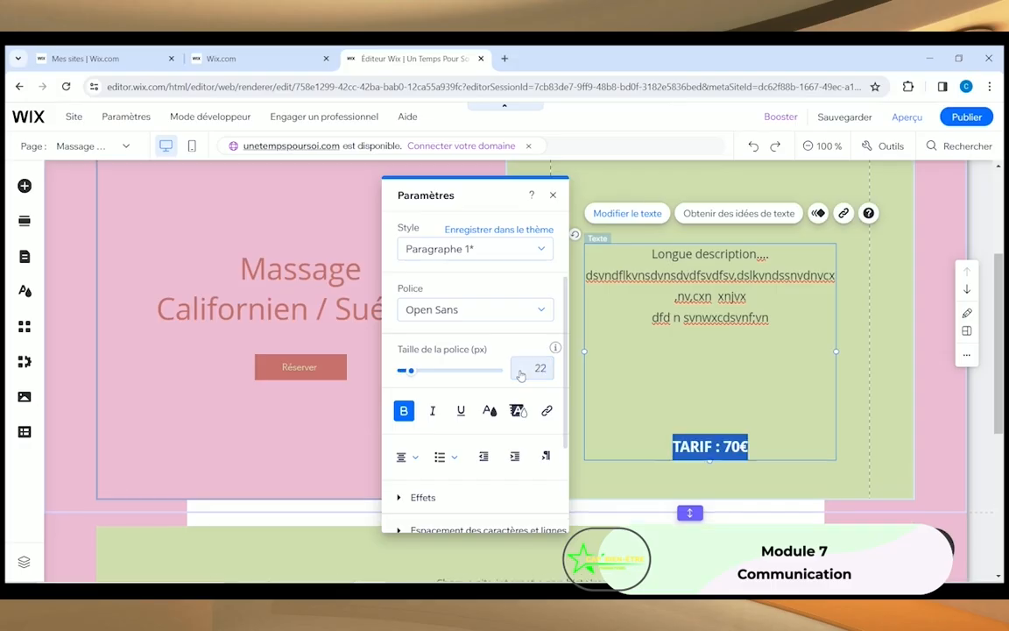
pyautogui.click(553, 196)
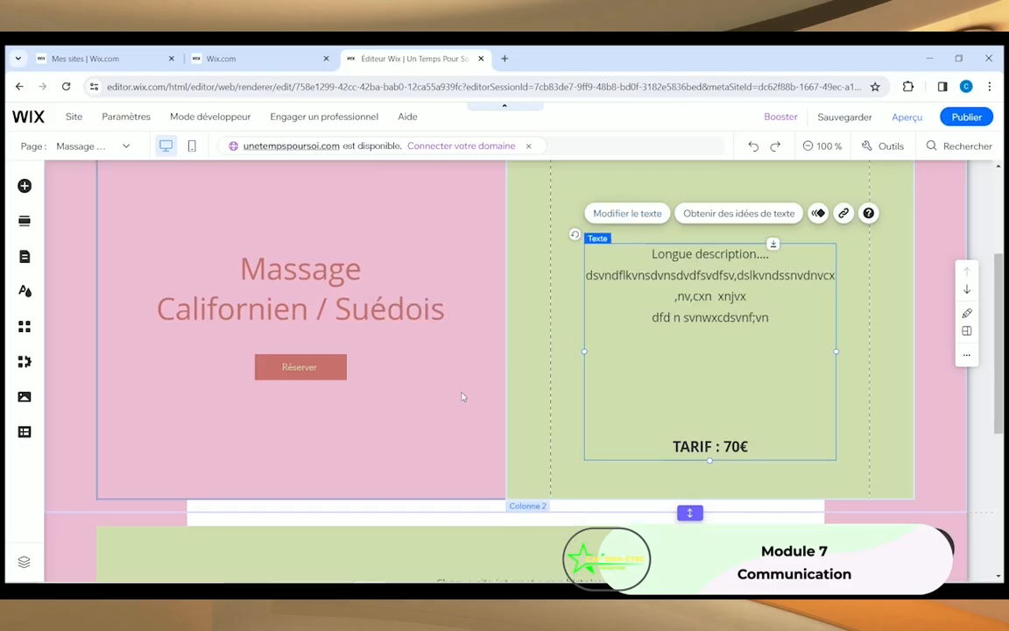
pyautogui.scroll(2, 487, 317)
pyautogui.scroll(-1, 487, 319)
pyautogui.scroll(2, 461, 394)
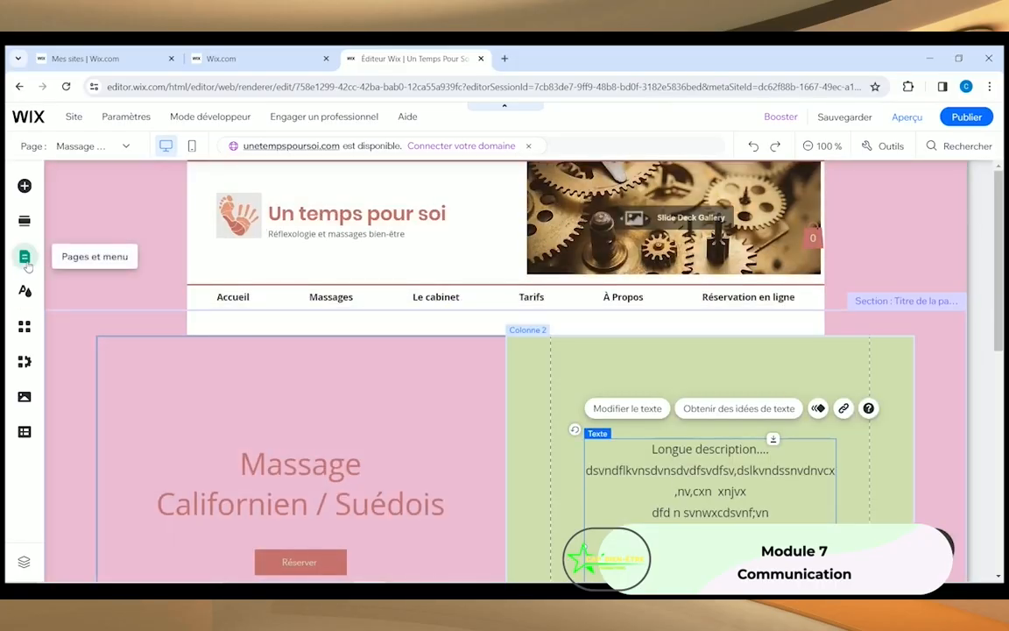
# Step: Close the site pages panel and scroll down to the Massage section
pyautogui.click(26, 258)
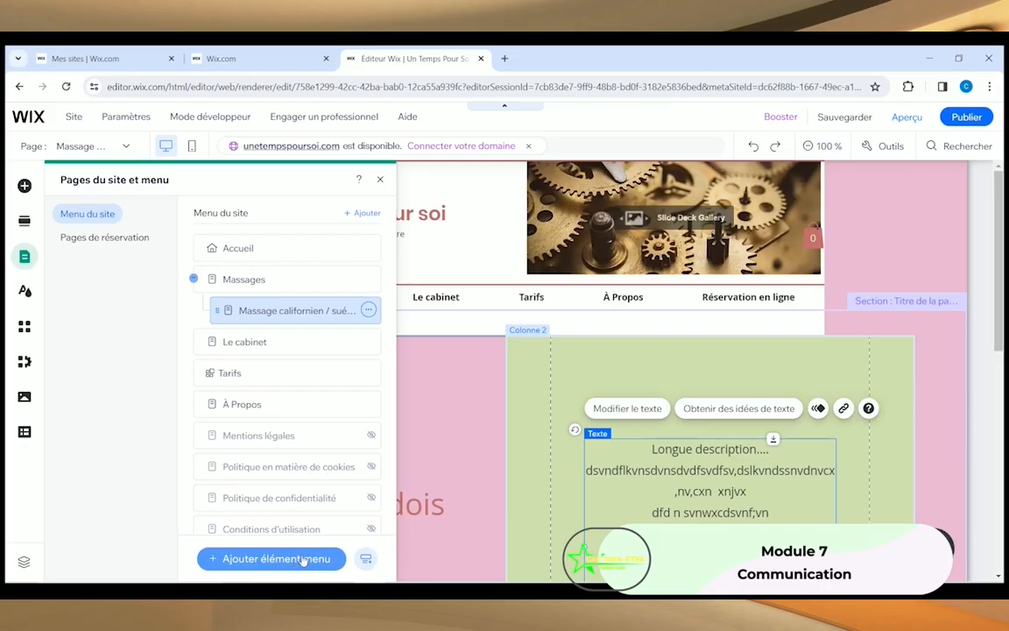
pyautogui.click(380, 179)
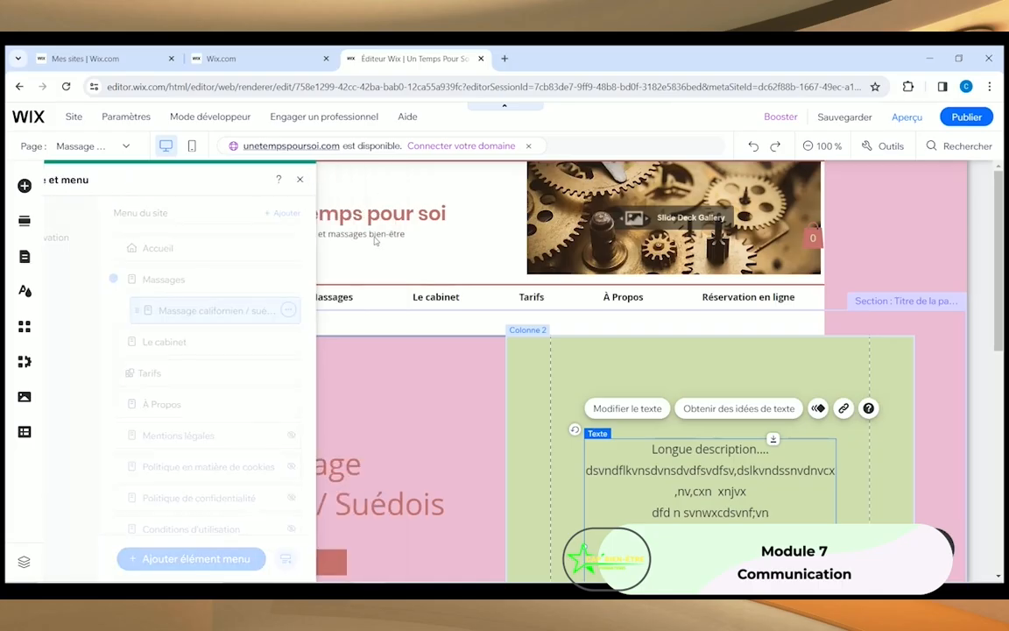
pyautogui.scroll(-2, 367, 427)
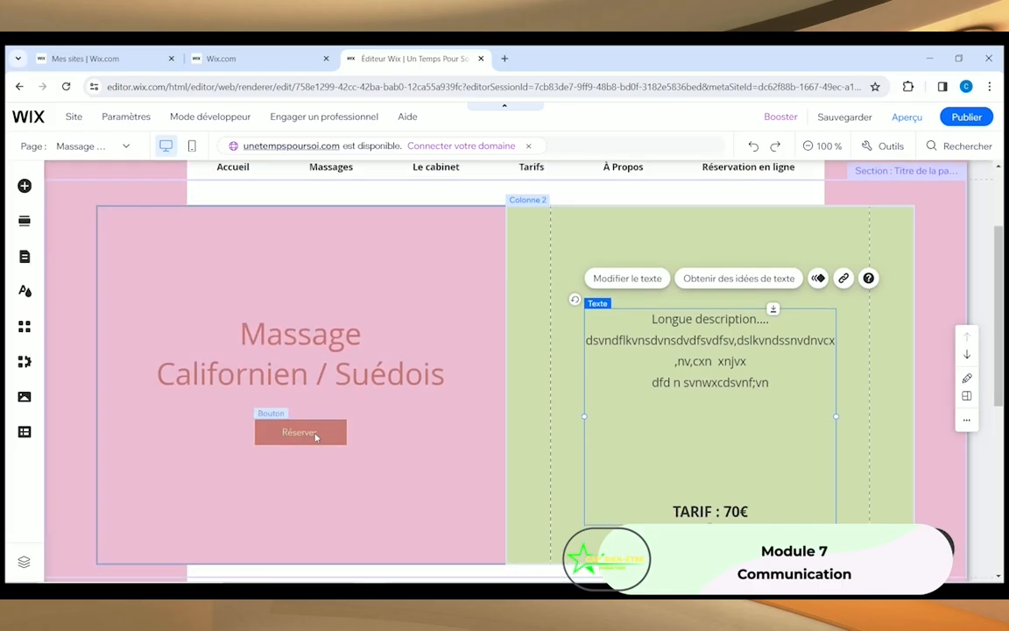
# Step: Link the Réserver button to the Réservation en ligne page, opening in the current window
pyautogui.click(311, 438)
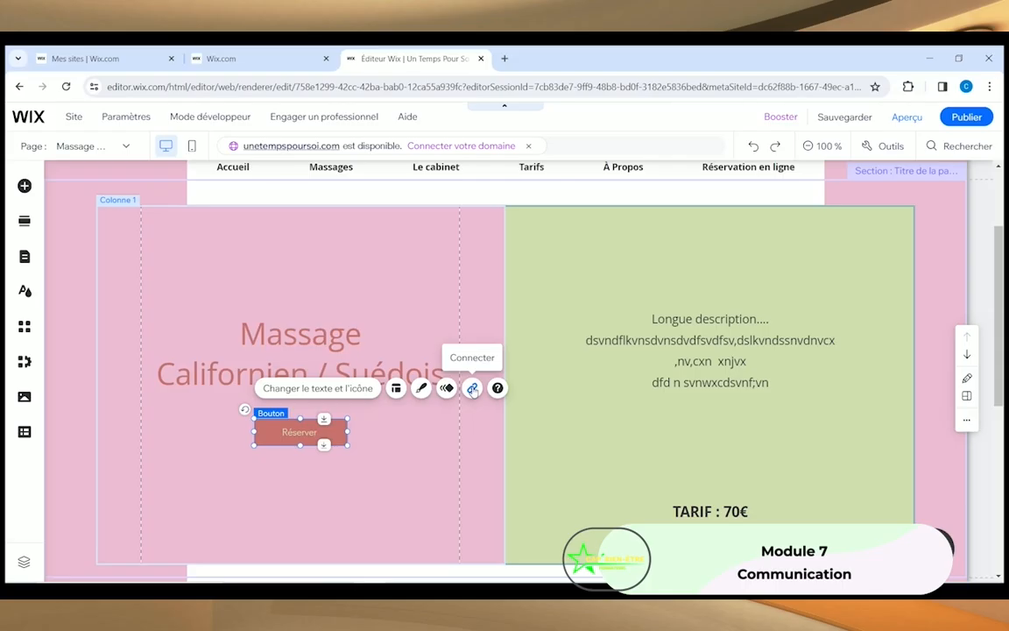
pyautogui.click(473, 389)
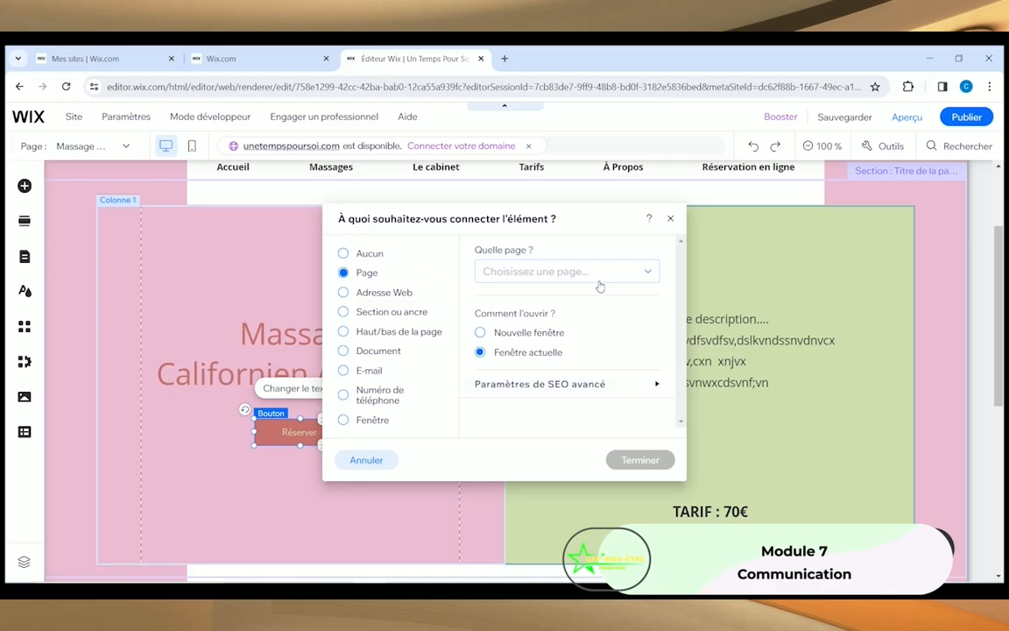
pyautogui.click(653, 274)
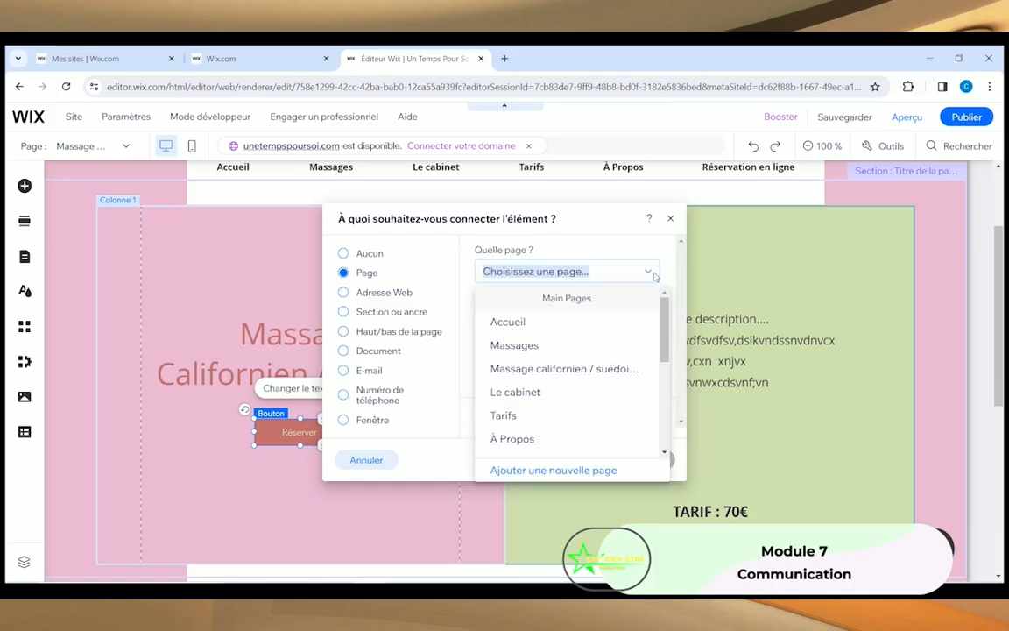
pyautogui.moveTo(664, 320); pyautogui.dragTo(673, 403)
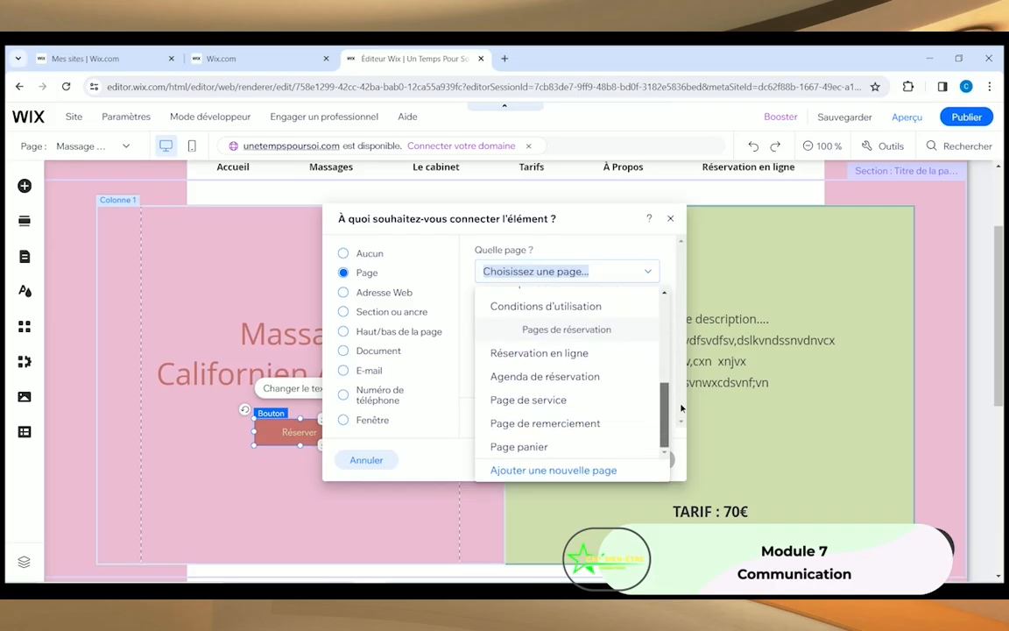
pyautogui.click(519, 356)
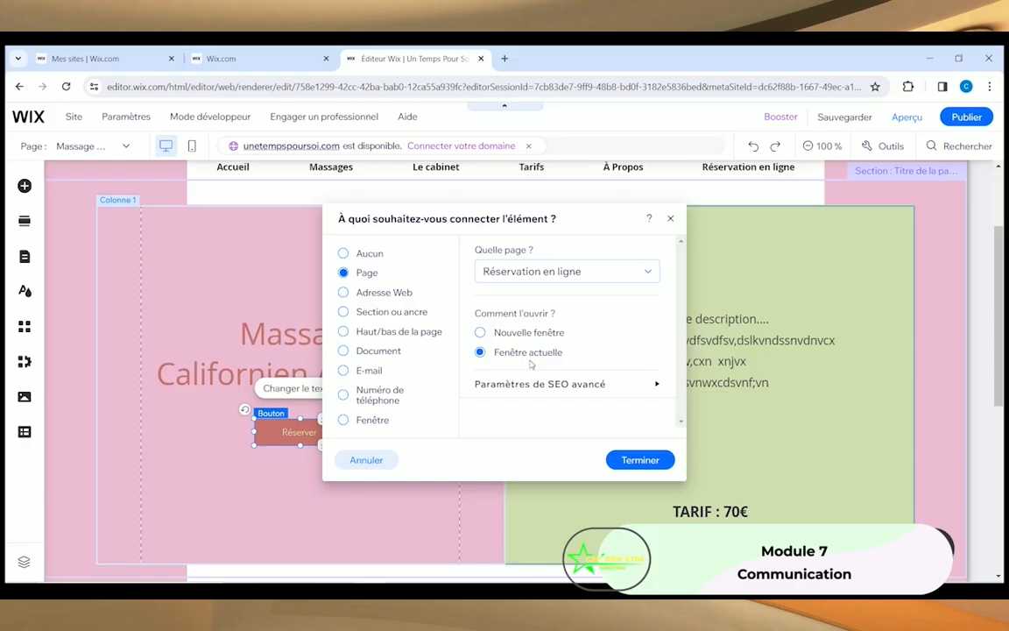
pyautogui.click(653, 465)
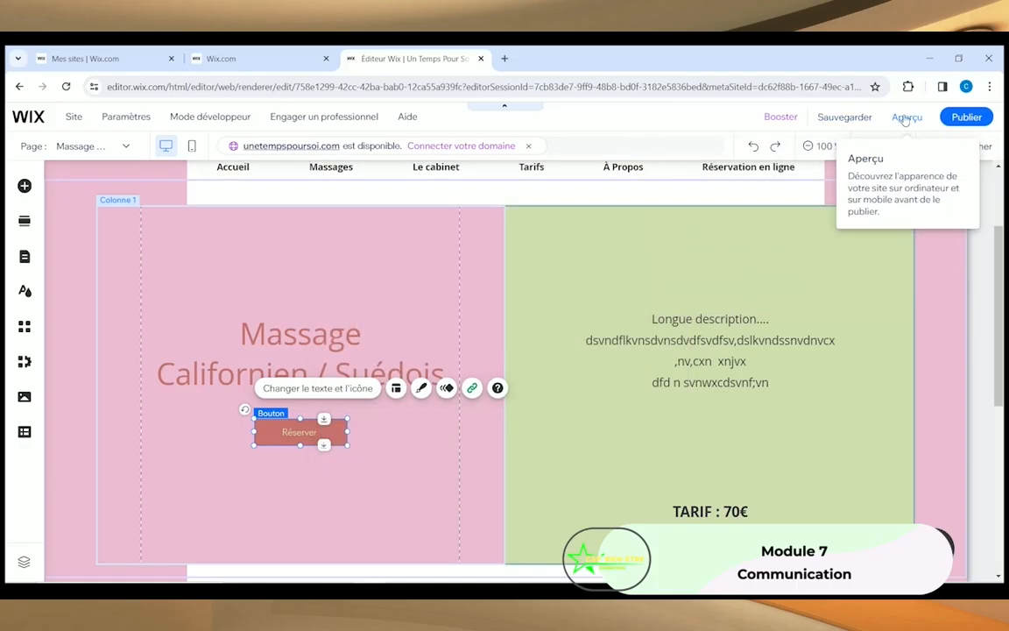
# Step: Preview the site and check that Réserver opens the Réservation en ligne page
pyautogui.click(395, 275)
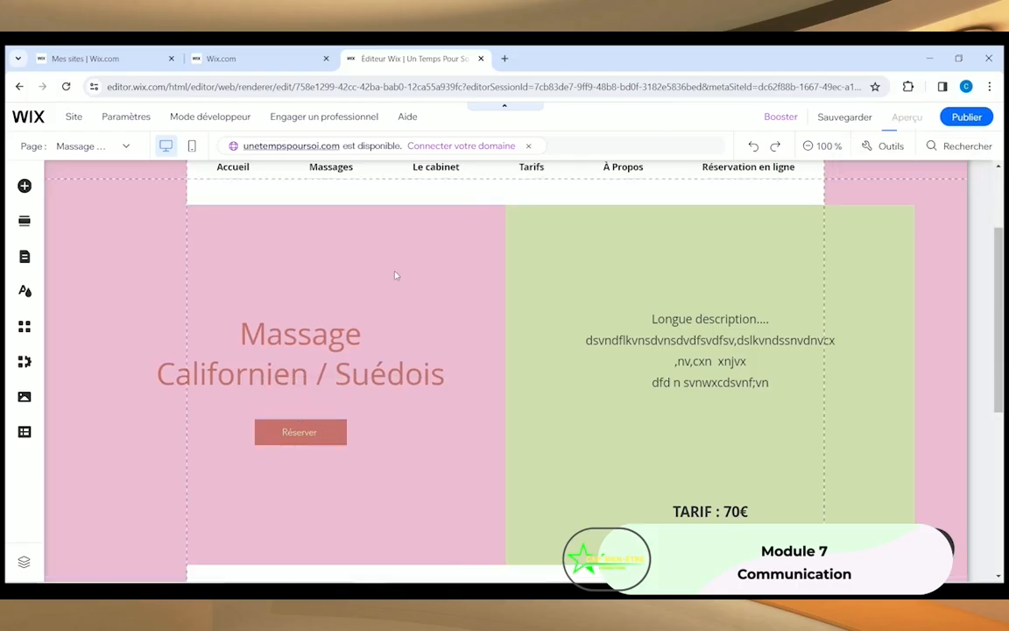
pyautogui.scroll(3, 395, 275)
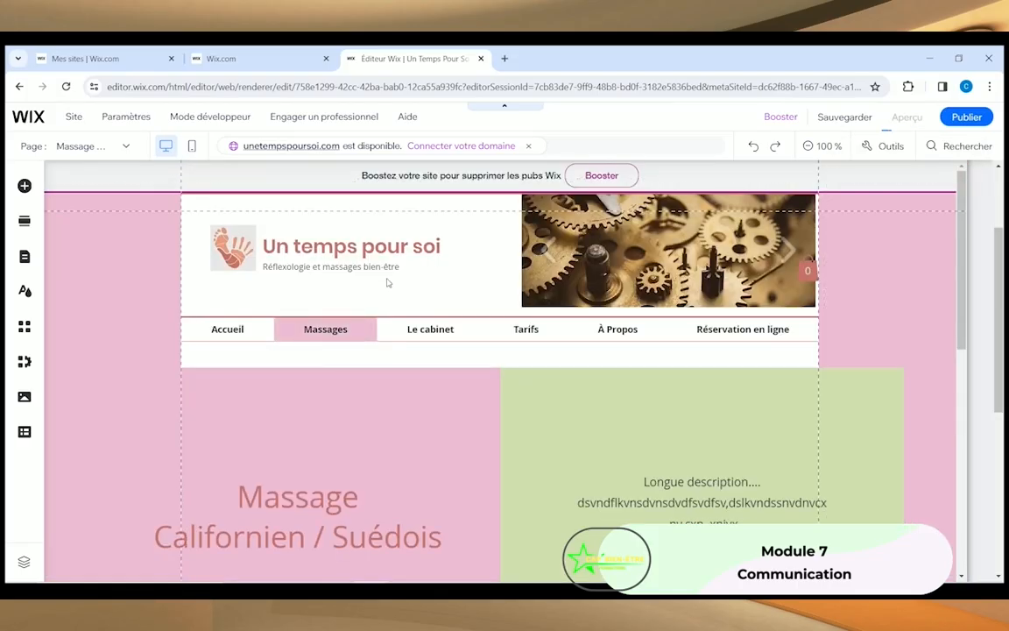
pyautogui.scroll(-3, 470, 234)
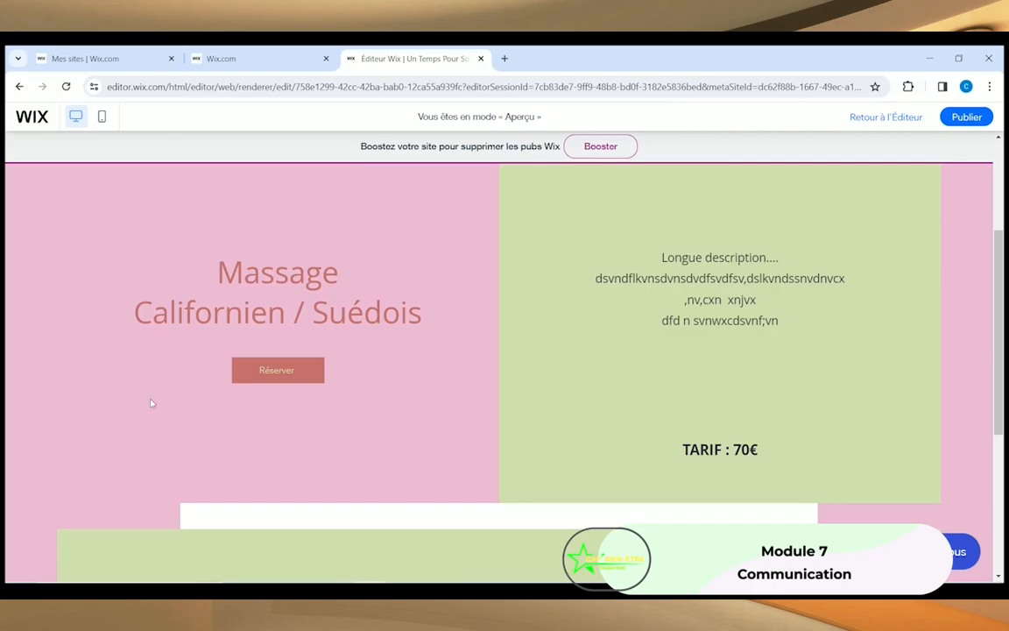
pyautogui.click(262, 375)
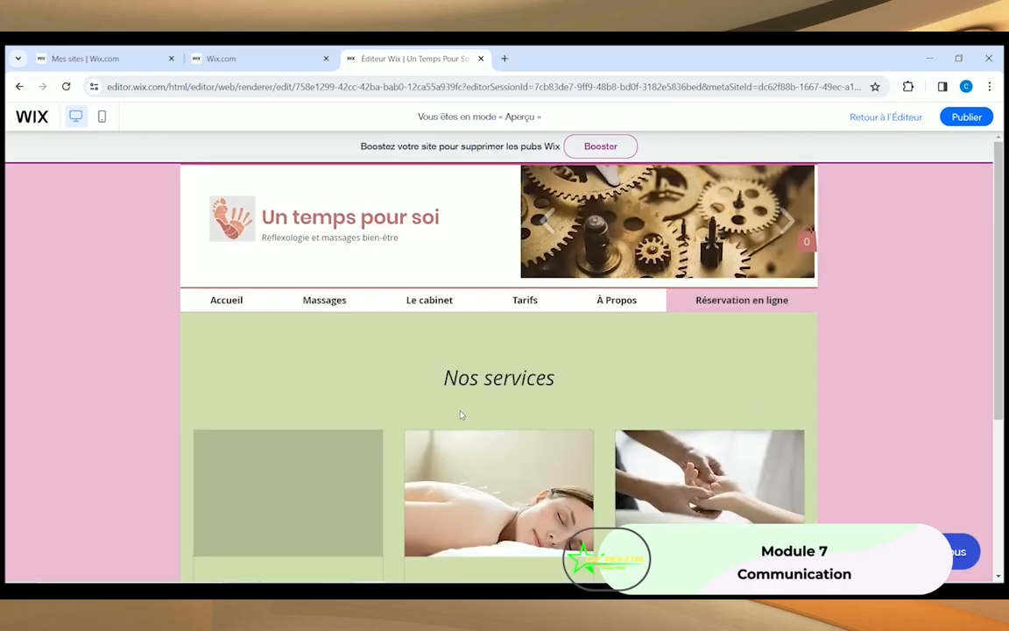
pyautogui.scroll(-3, 543, 387)
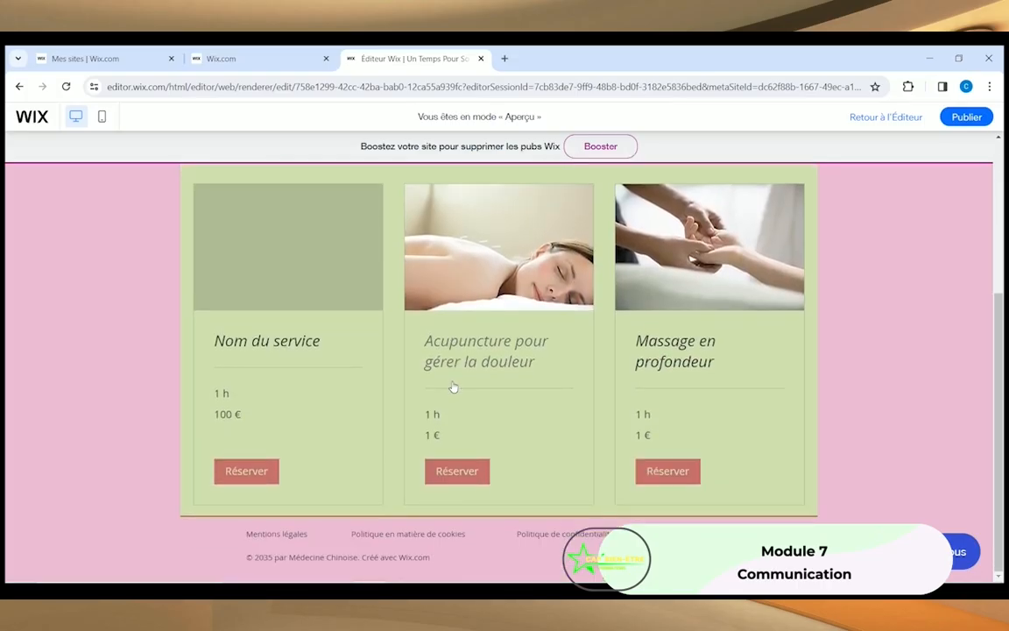
pyautogui.scroll(3, 454, 385)
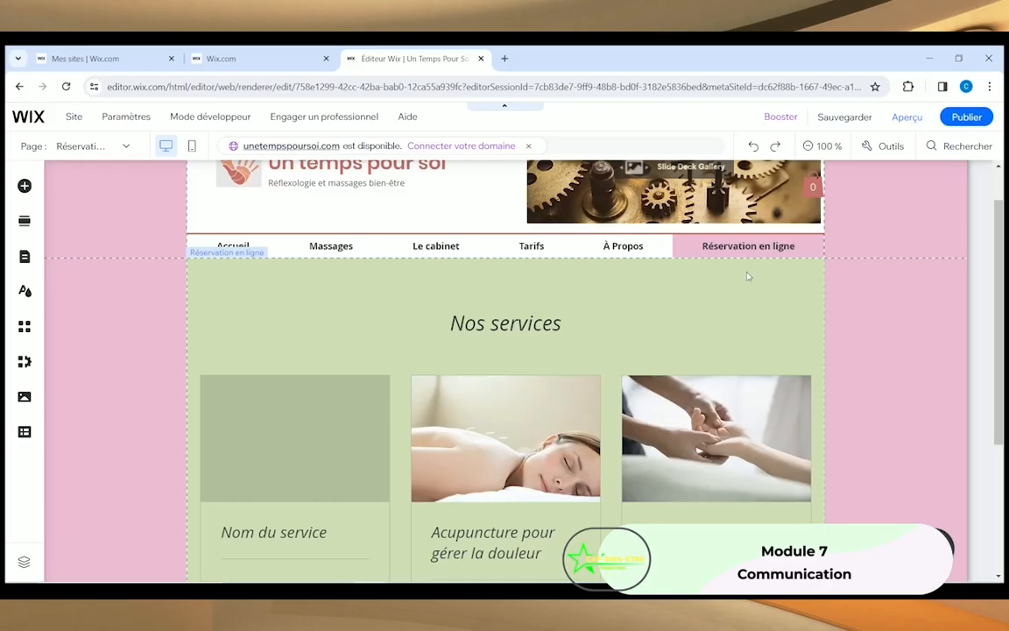
pyautogui.click(751, 250)
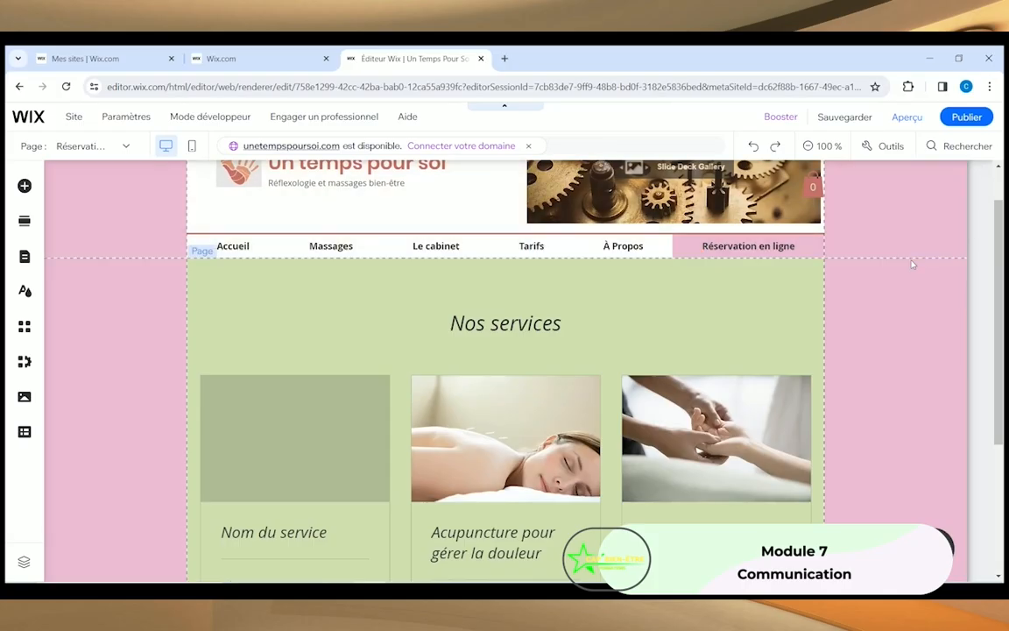
pyautogui.click(690, 285)
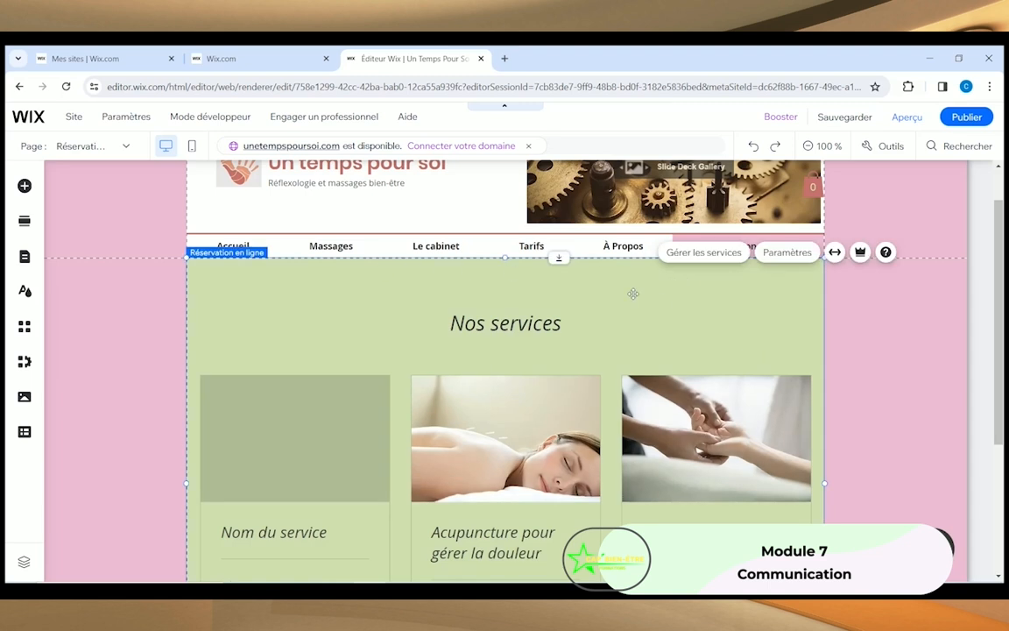
# Step: Show the services list with Nom du service, Acupuncture pour gérer la douleur and Massage en profondeur
pyautogui.click(708, 253)
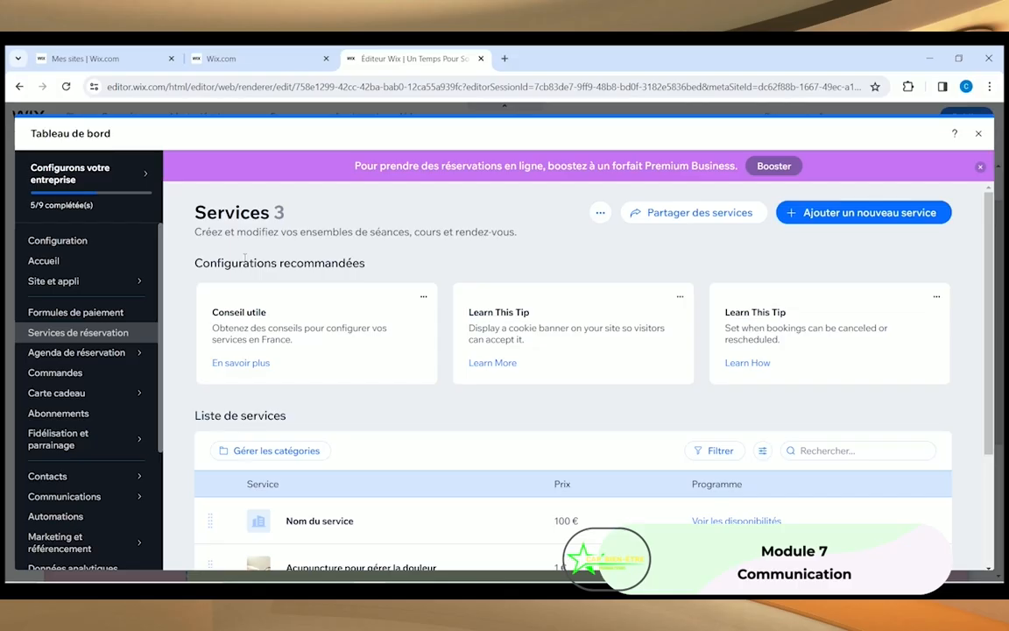
pyautogui.scroll(-2, 263, 276)
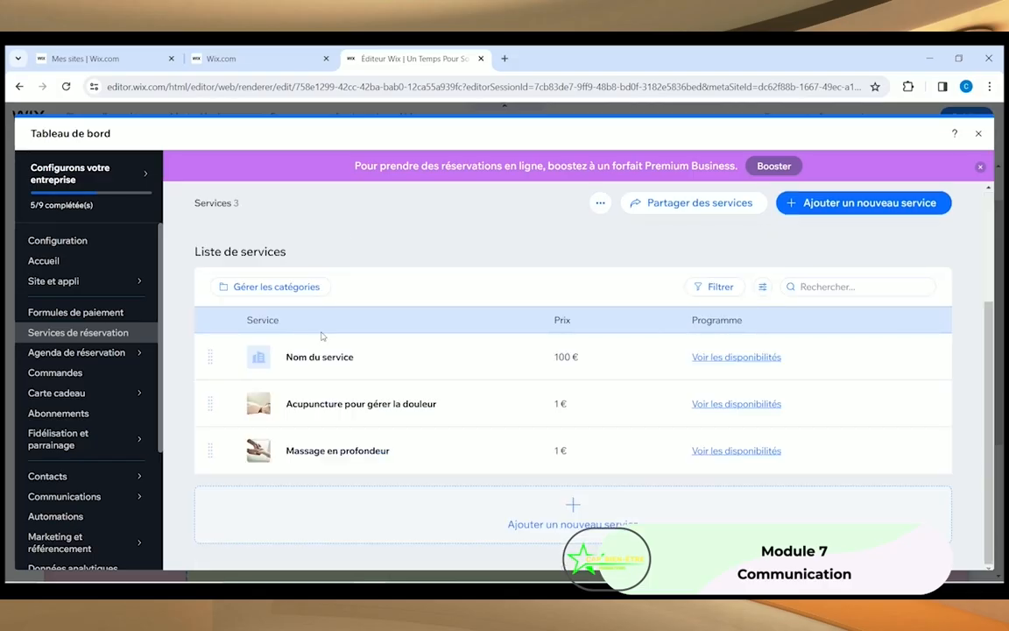
pyautogui.moveTo(321, 359)
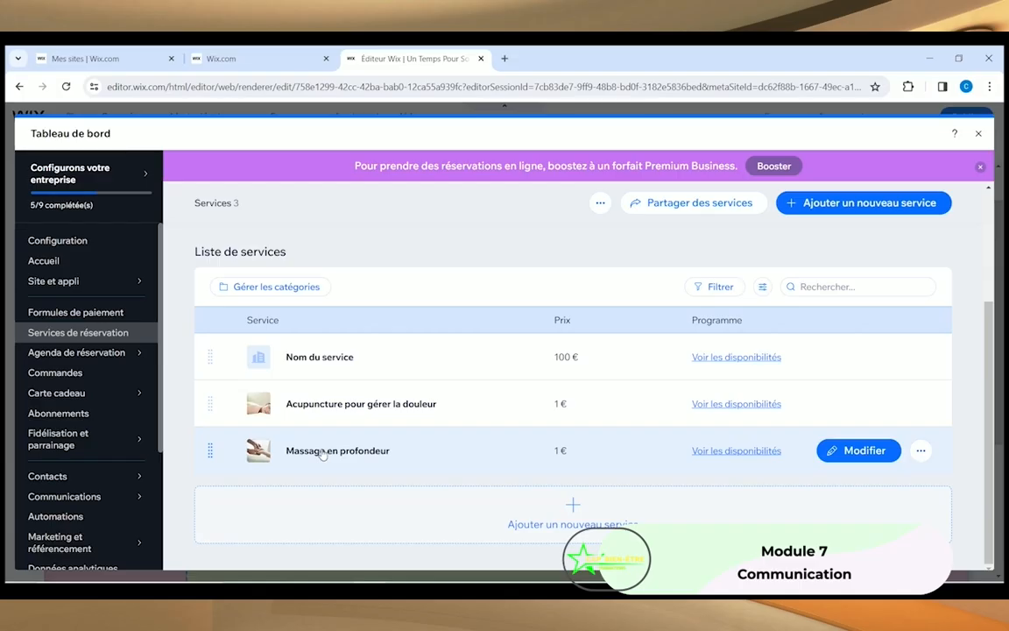
pyautogui.click(324, 453)
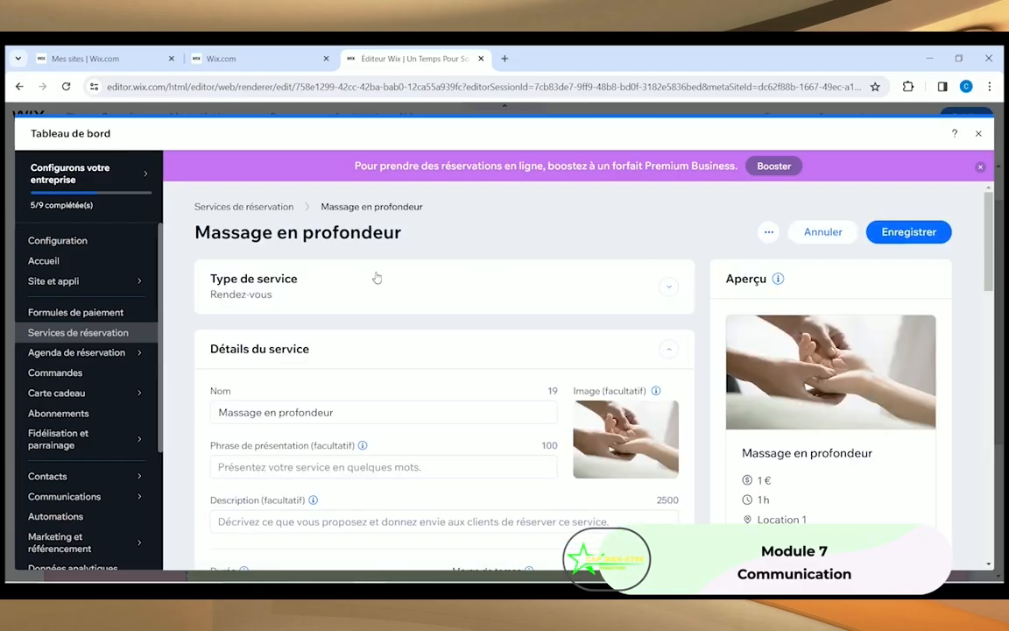
pyautogui.tripleClick(349, 412)
pyautogui.write('Cali')
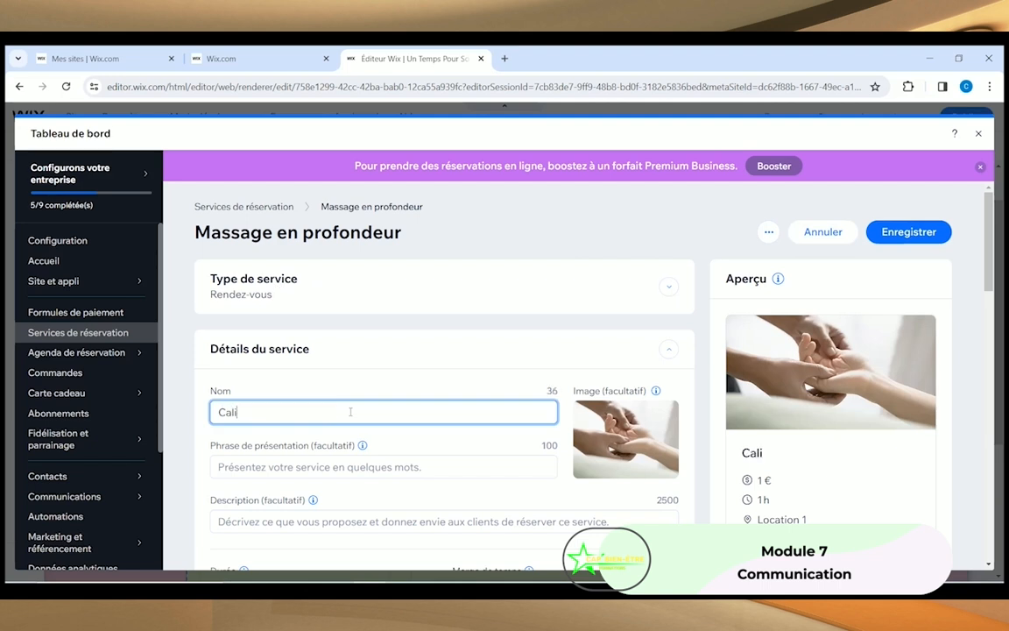
pyautogui.write('fo')
pyautogui.press('BackSpace')
pyautogui.press('BackSpace')
pyautogui.press('BackSpace')
pyautogui.press('BackSpace')
pyautogui.press('BackSpace')
pyautogui.press('BackSpace')
pyautogui.write('Massage Californien / Suédois')
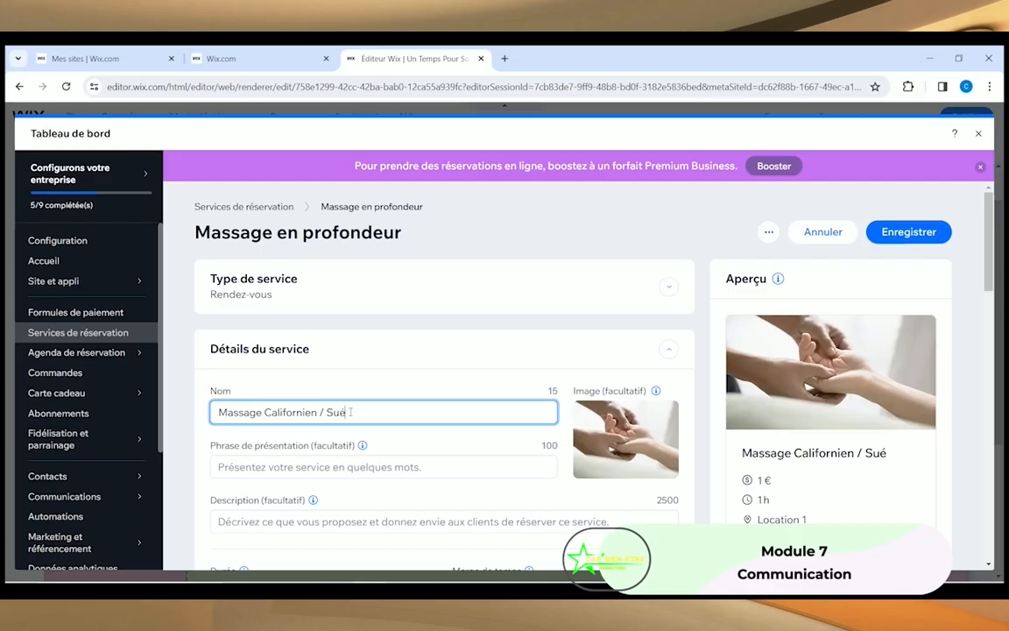
pyautogui.click(284, 469)
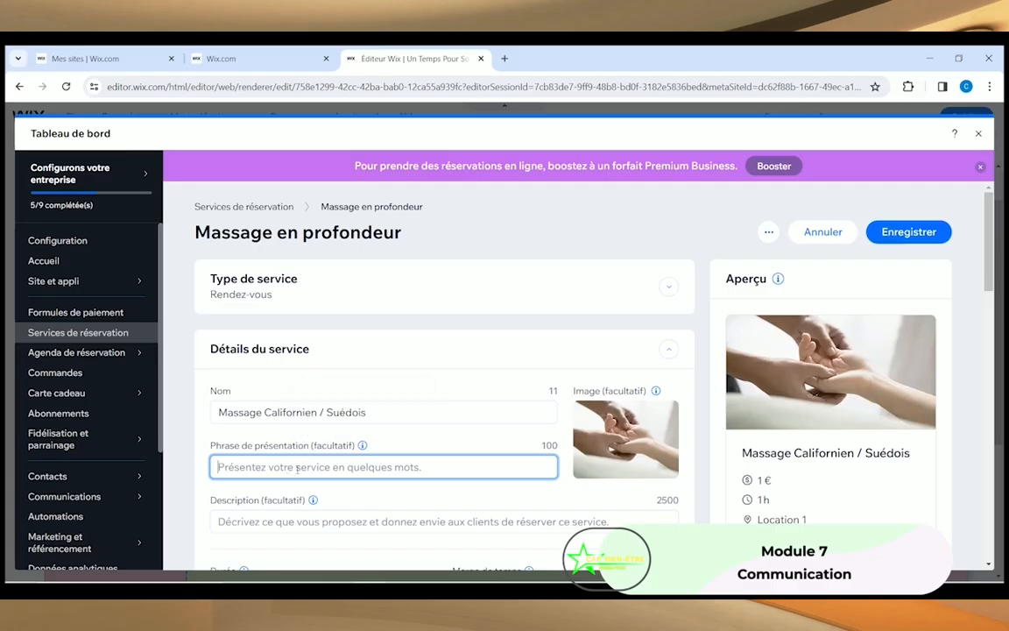
pyautogui.scroll(-1, 263, 422)
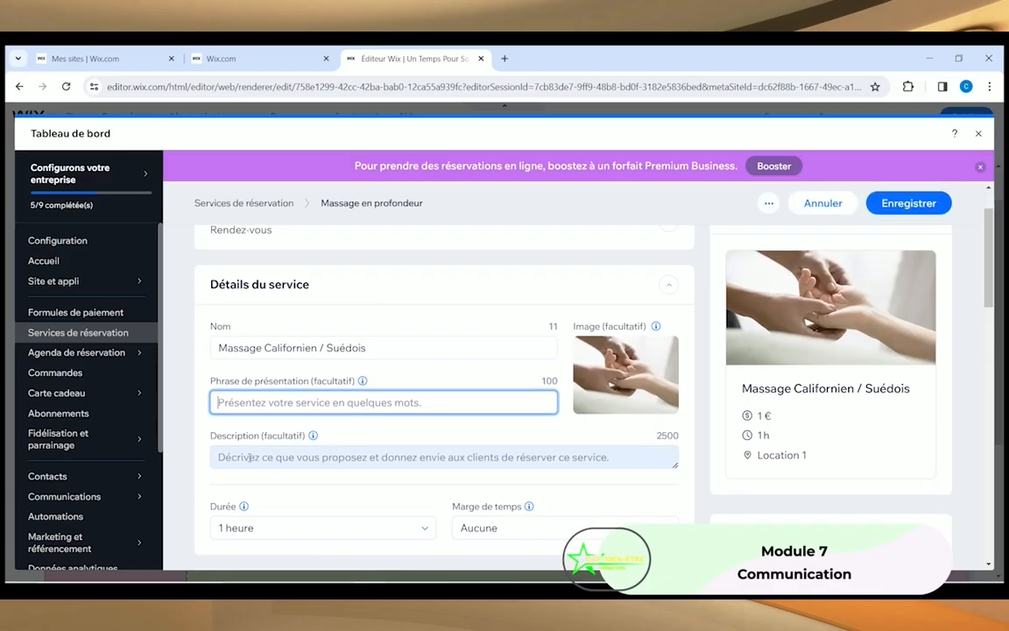
pyautogui.click(253, 458)
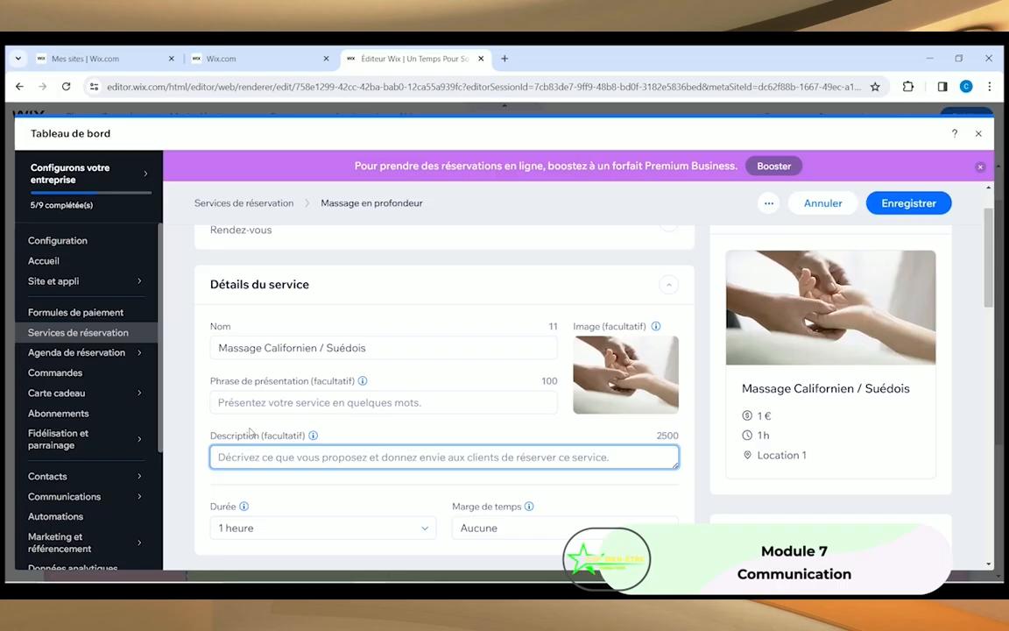
pyautogui.scroll(-2, 252, 428)
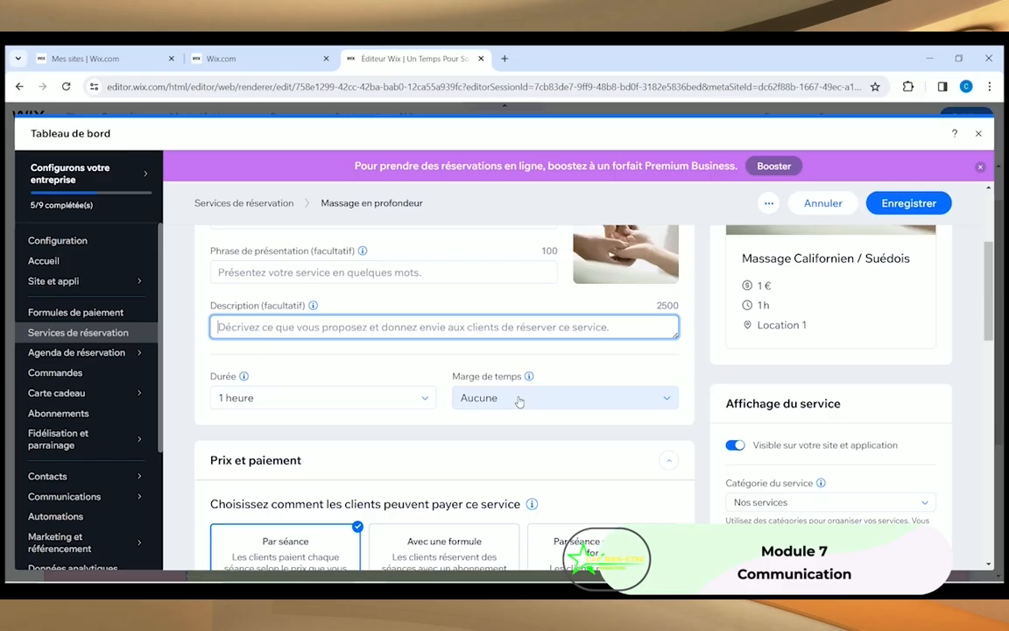
pyautogui.click(442, 376)
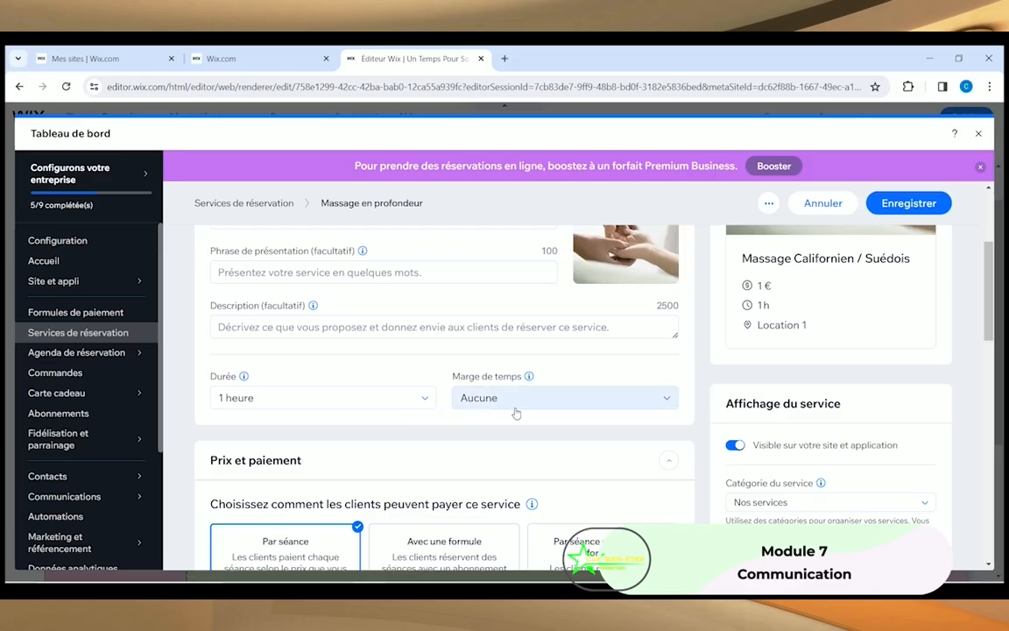
pyautogui.click(642, 398)
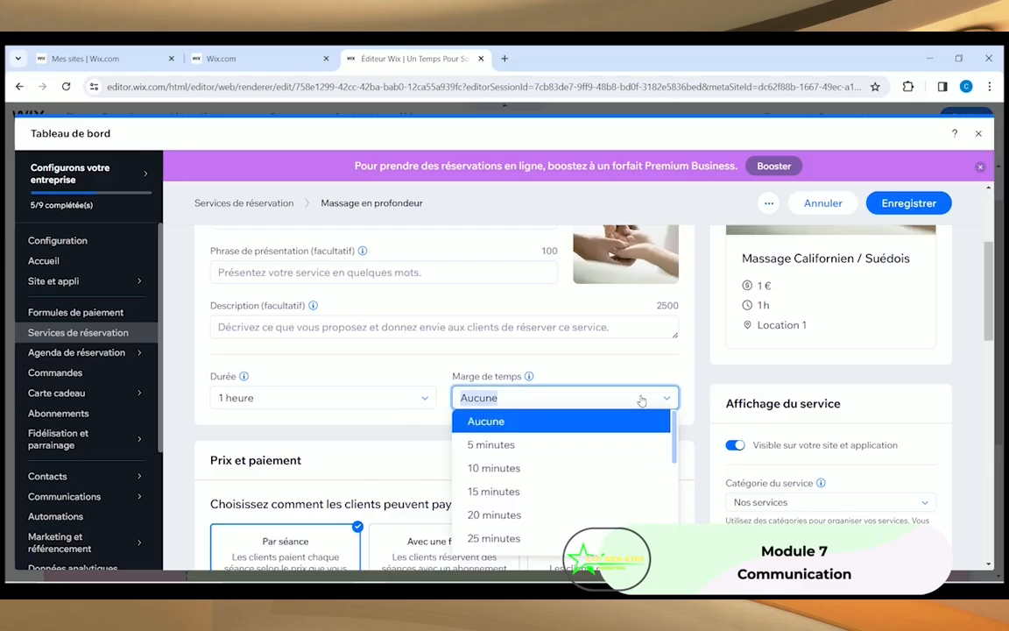
pyautogui.scroll(-1, 495, 496)
pyautogui.click(496, 497)
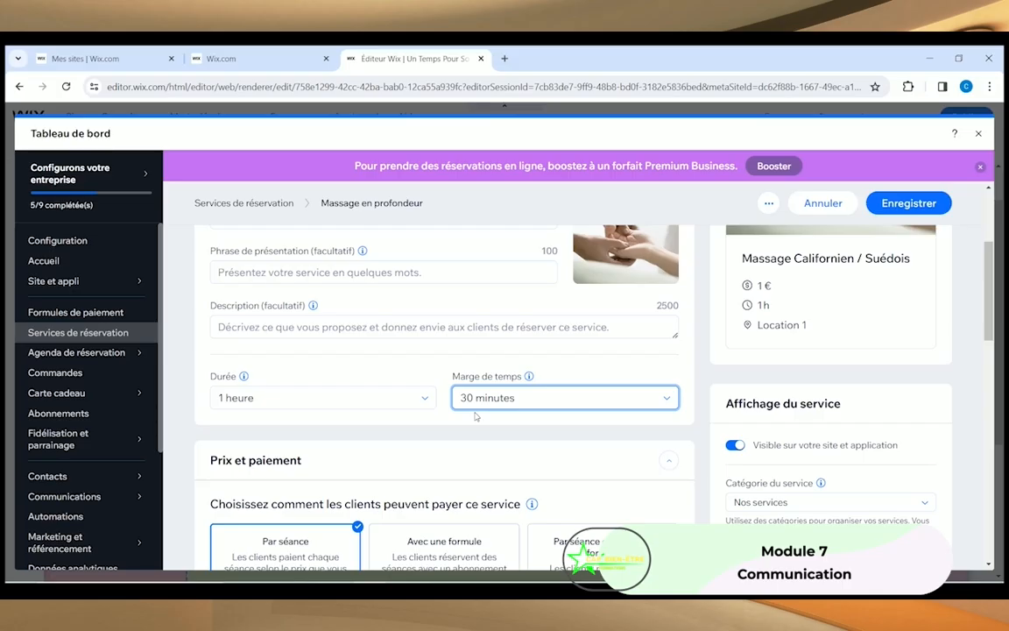
pyautogui.scroll(-1, 476, 417)
pyautogui.scroll(1, 499, 412)
pyautogui.click(670, 399)
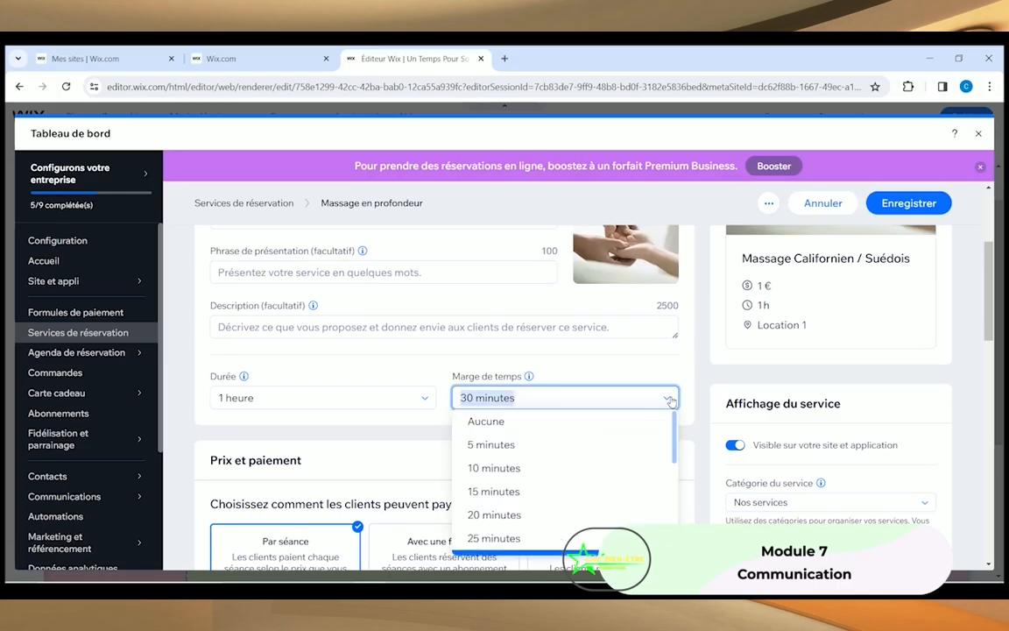
pyautogui.scroll(-1, 576, 484)
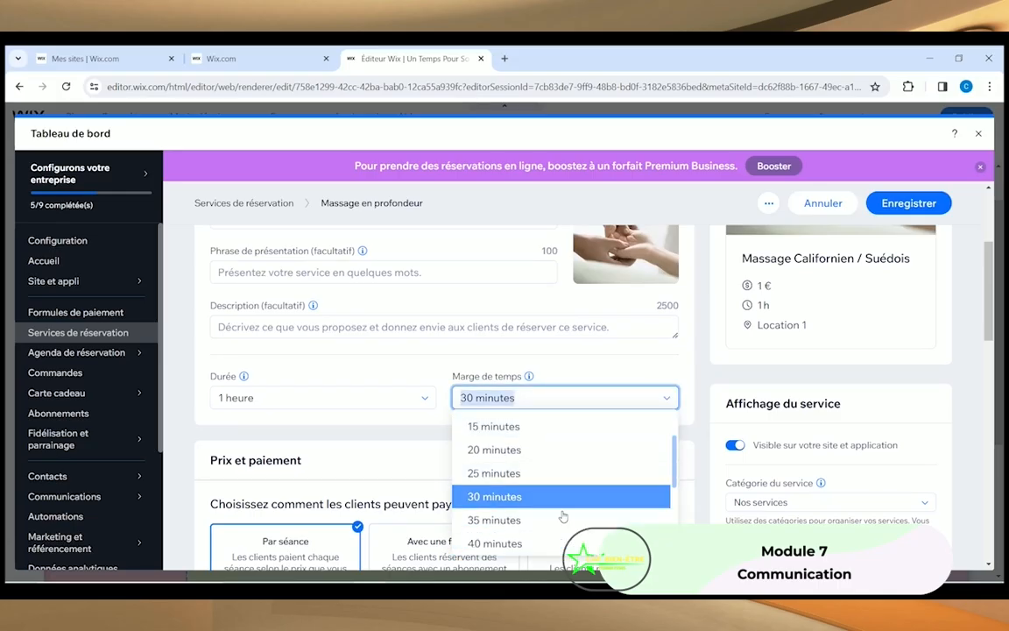
pyautogui.scroll(-3, 540, 490)
pyautogui.scroll(1, 540, 471)
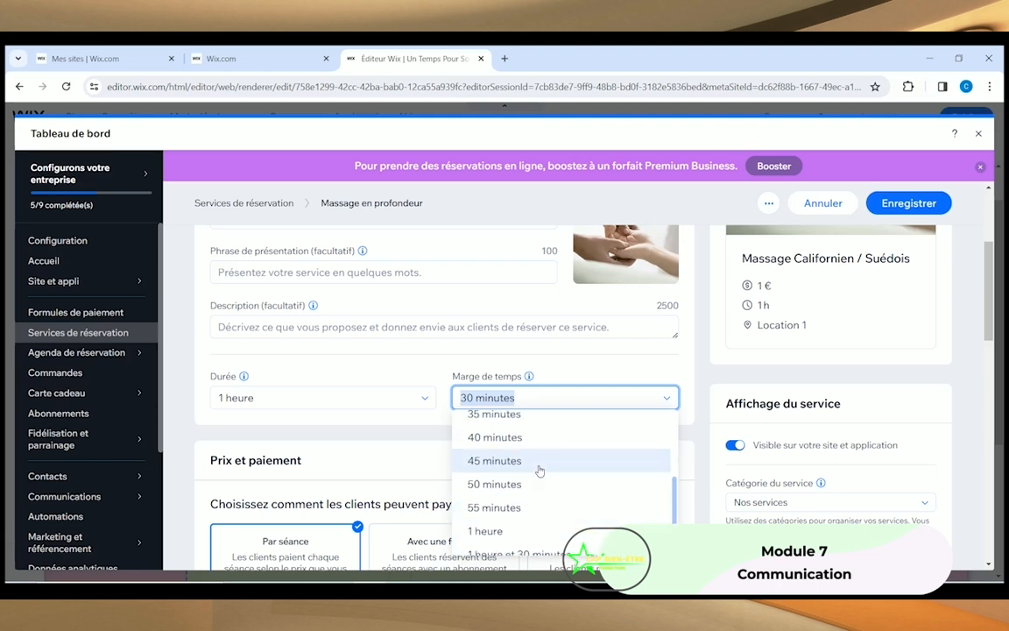
pyautogui.click(540, 461)
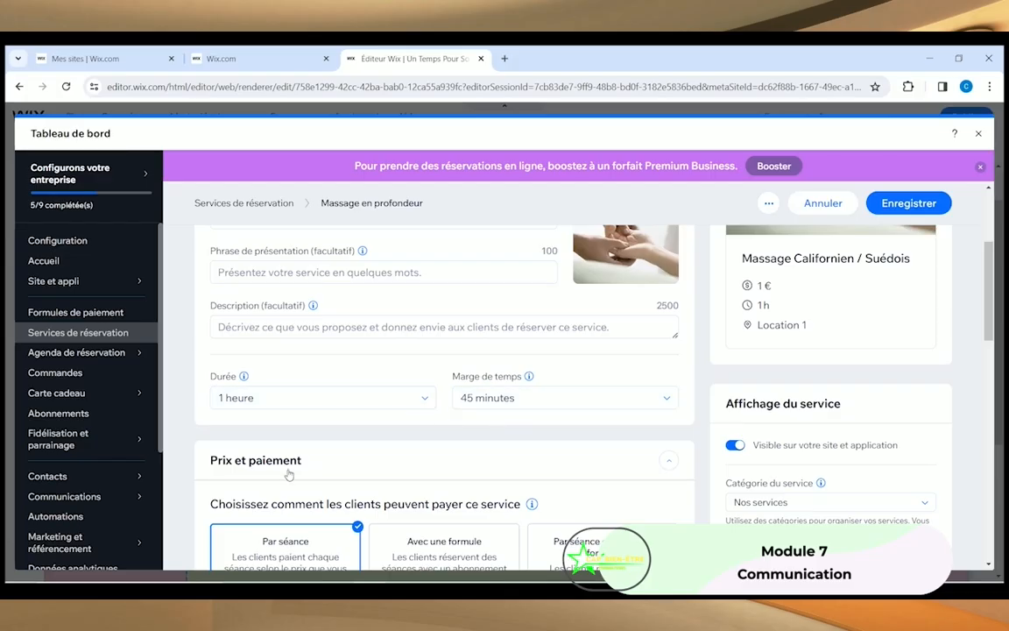
pyautogui.scroll(-2, 369, 398)
pyautogui.scroll(2, 369, 398)
pyautogui.scroll(-3, 470, 418)
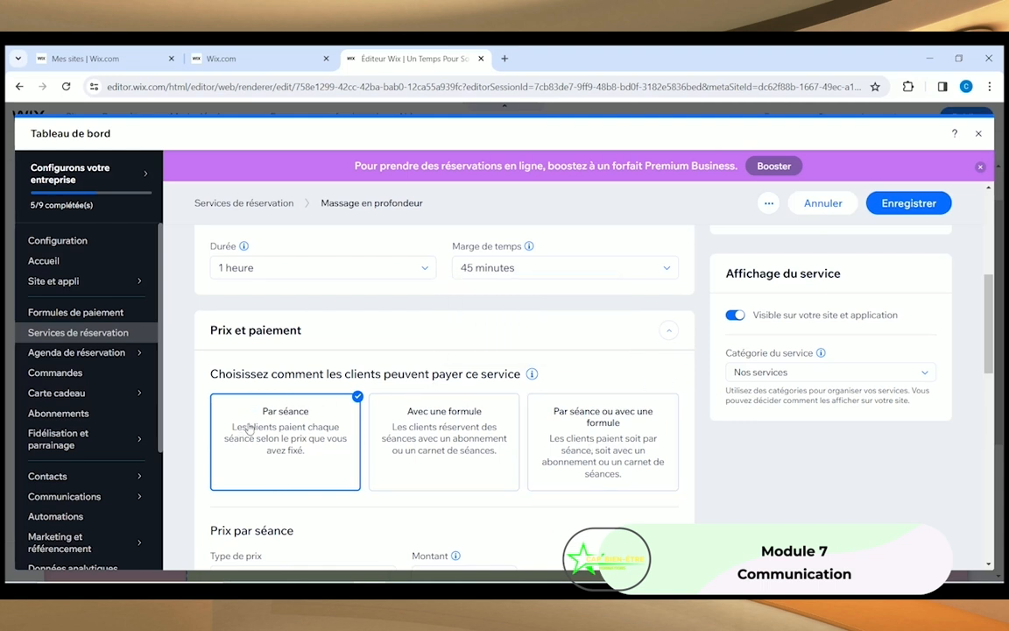
# Step: Change the massage service's price to 70 €
pyautogui.scroll(-3, 261, 438)
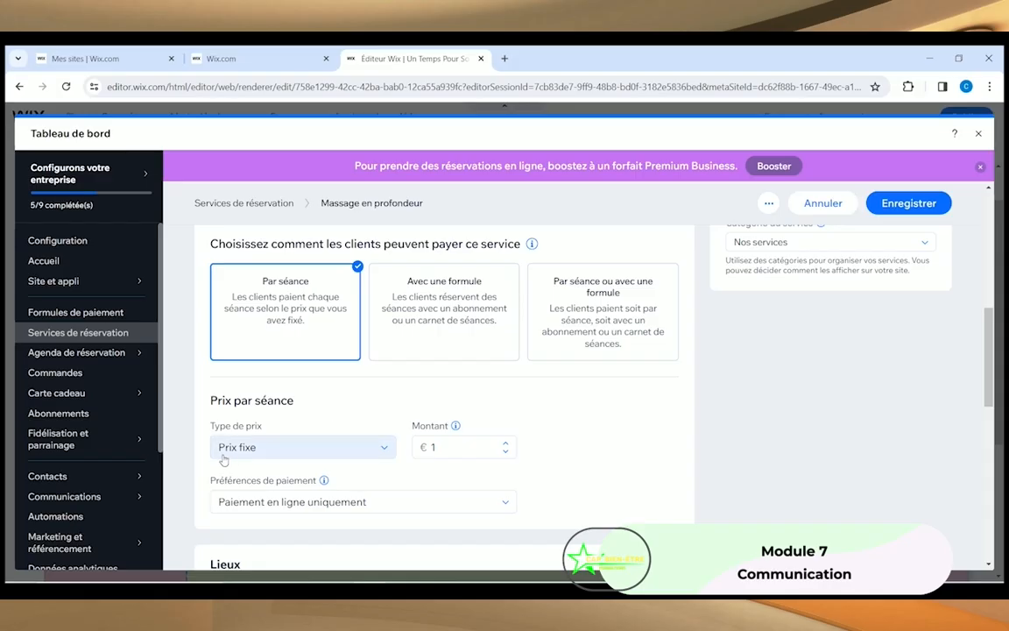
pyautogui.click(456, 447)
pyautogui.write('70')
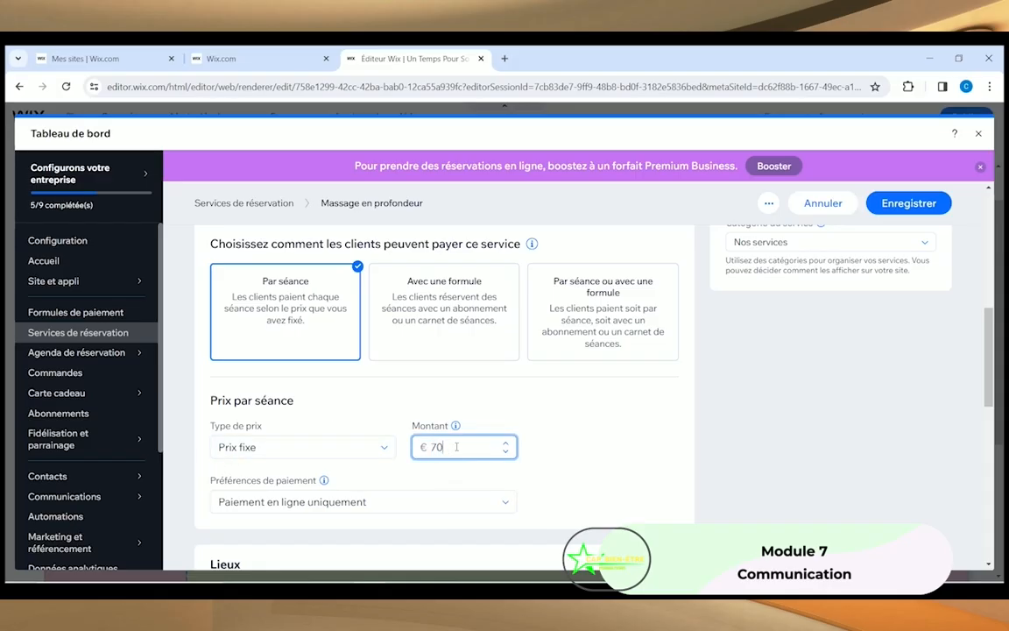
pyautogui.click(531, 408)
# Step: Set the payment preference to Paiement en ligne ou en personne
pyautogui.scroll(-2, 210, 487)
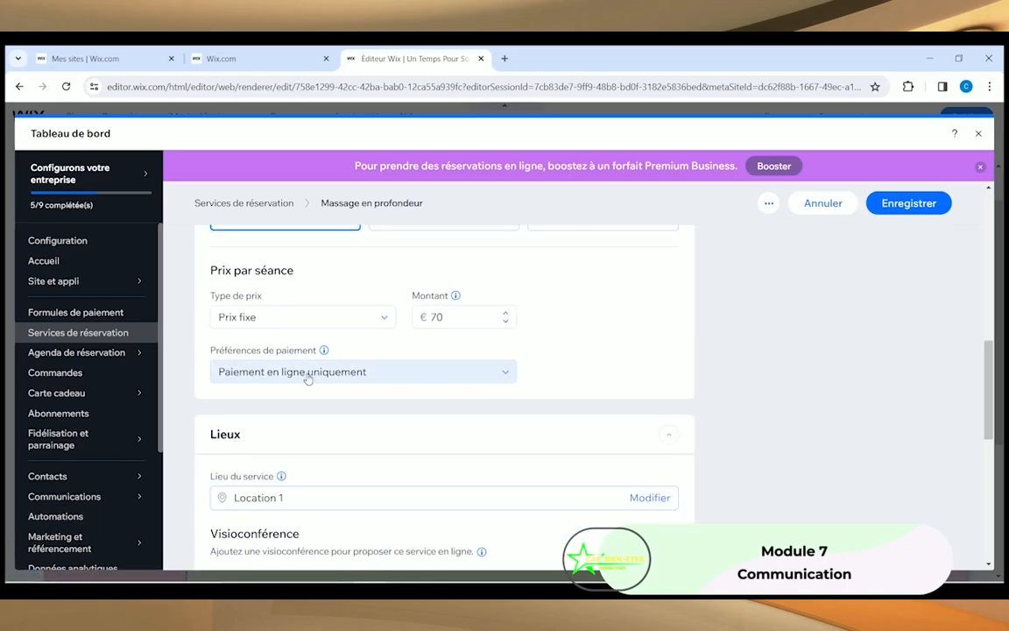
pyautogui.click(505, 376)
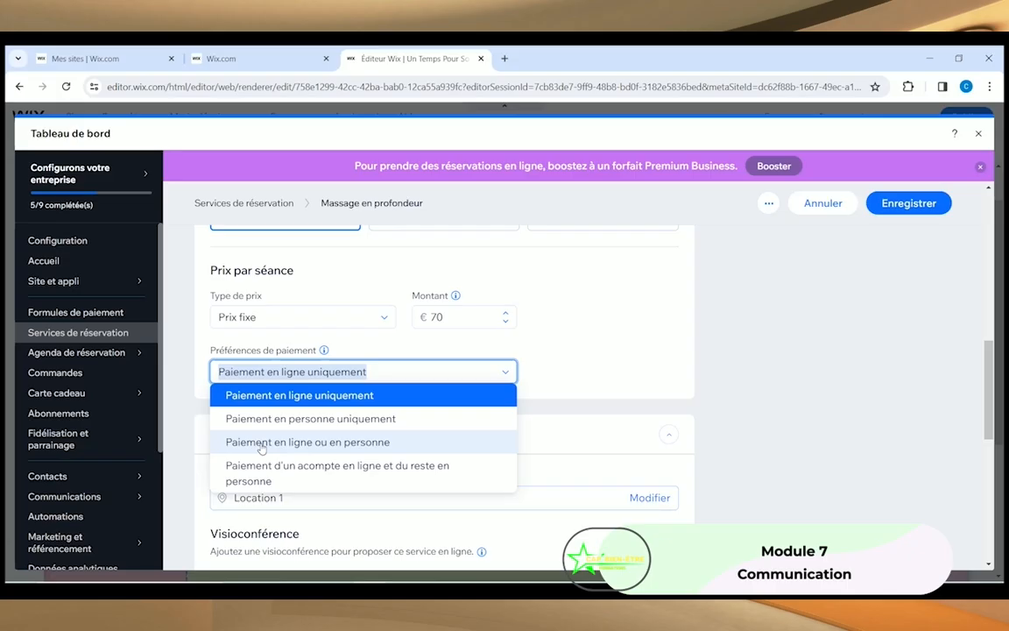
pyautogui.click(261, 442)
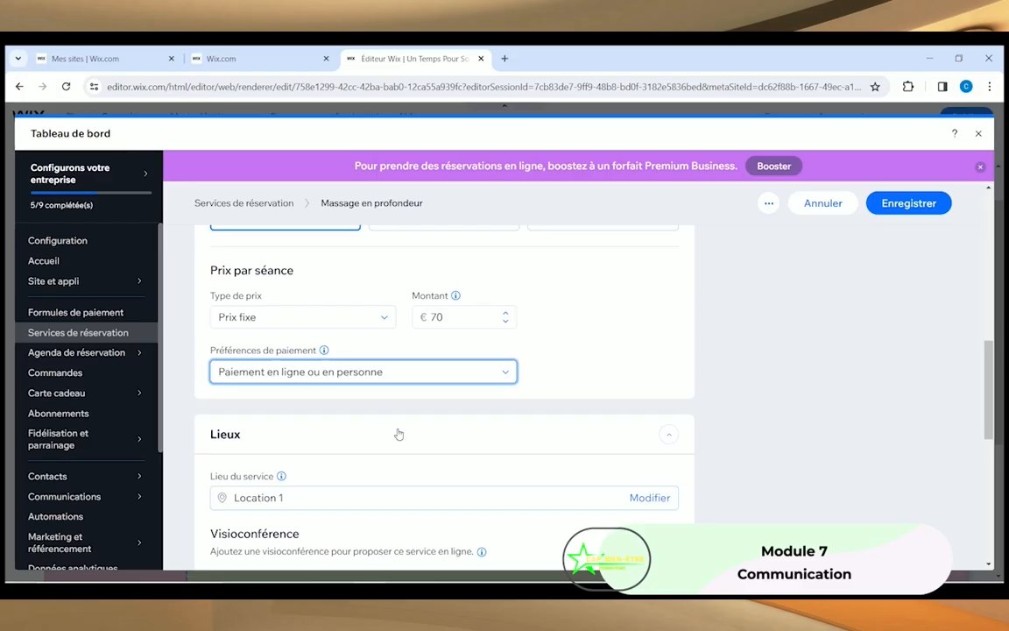
pyautogui.scroll(-2, 210, 411)
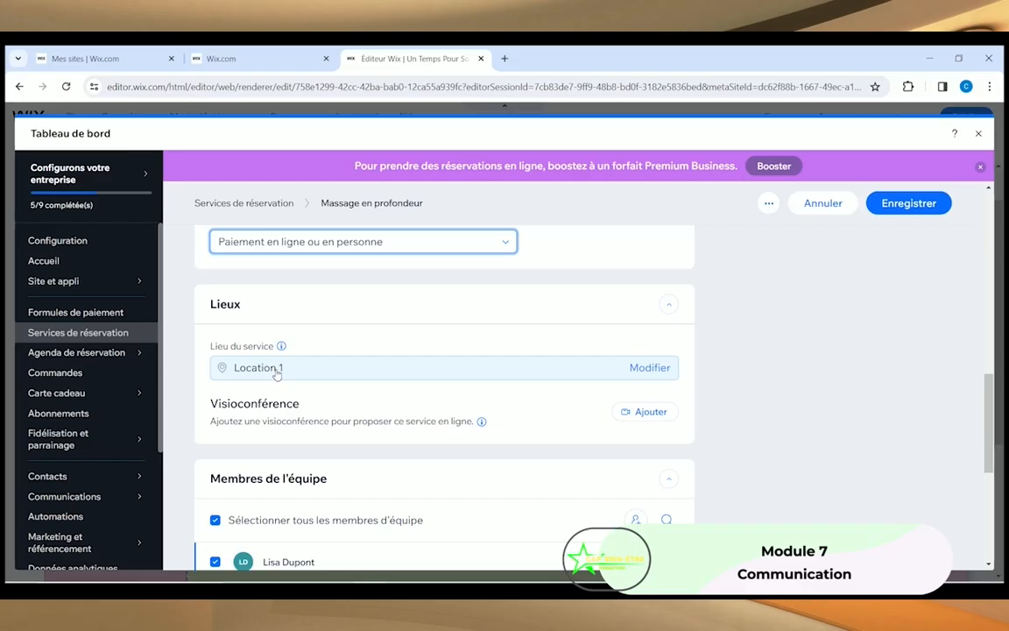
# Step: Expand the service's Images section to show the empty cover area and 0/10 gallery
pyautogui.scroll(-3, 352, 404)
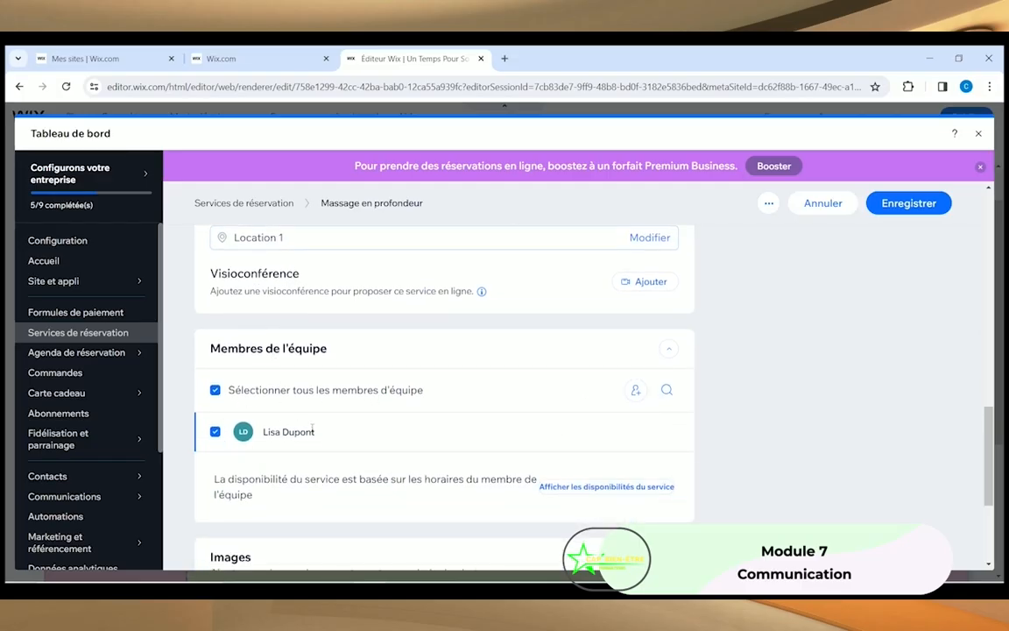
pyautogui.scroll(-1, 310, 428)
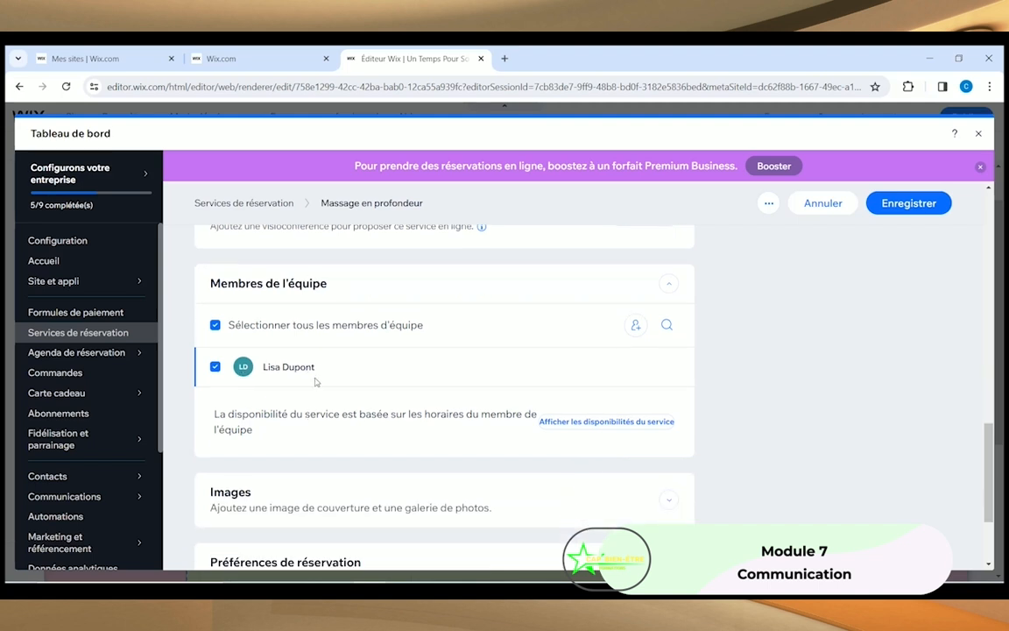
pyautogui.scroll(-2, 236, 411)
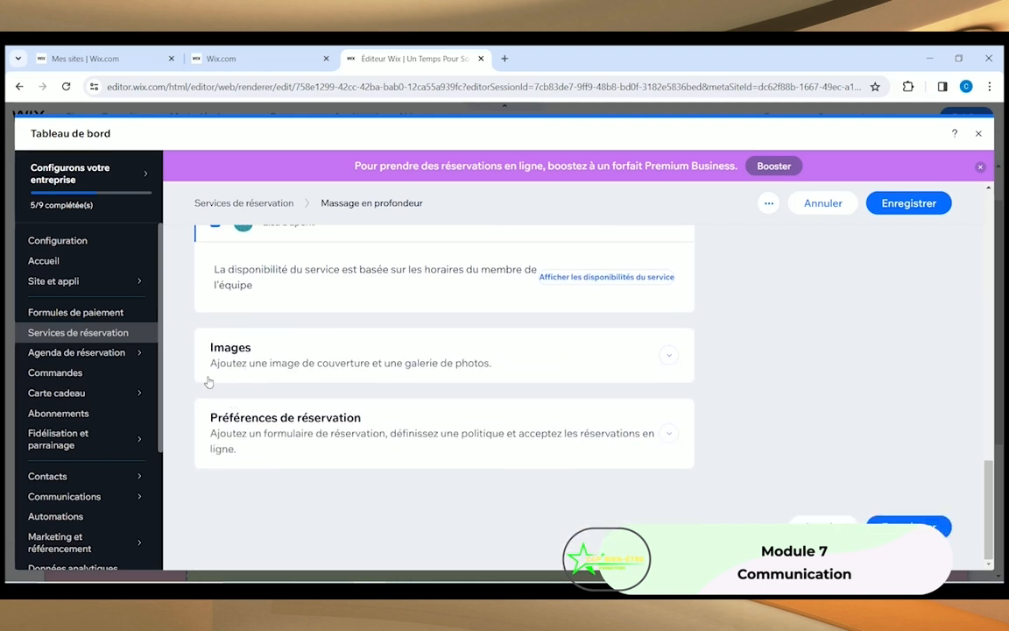
pyautogui.click(667, 356)
pyautogui.scroll(-2, 355, 371)
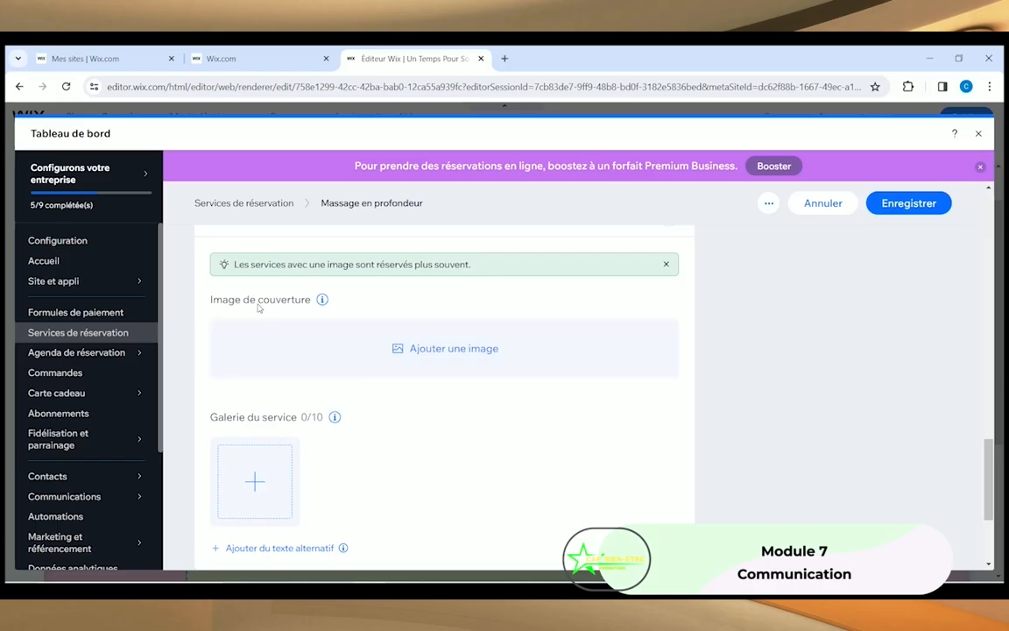
# Step: Set the cover image to a Wix stock 'Massage' photo of a woman's back massage
pyautogui.click(399, 349)
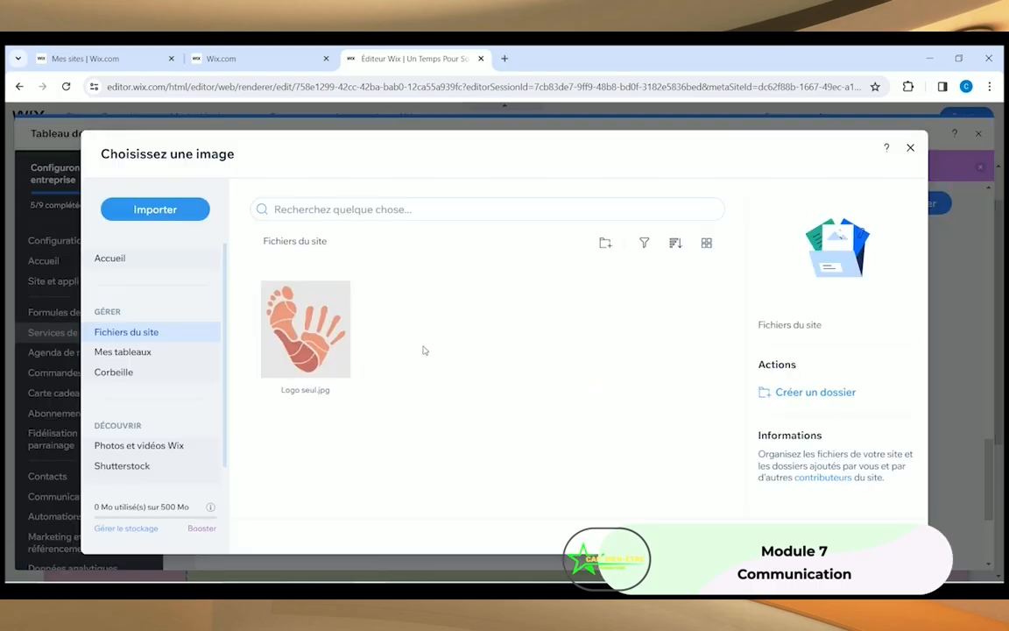
pyautogui.click(165, 445)
pyautogui.click(363, 210)
pyautogui.write('Massage')
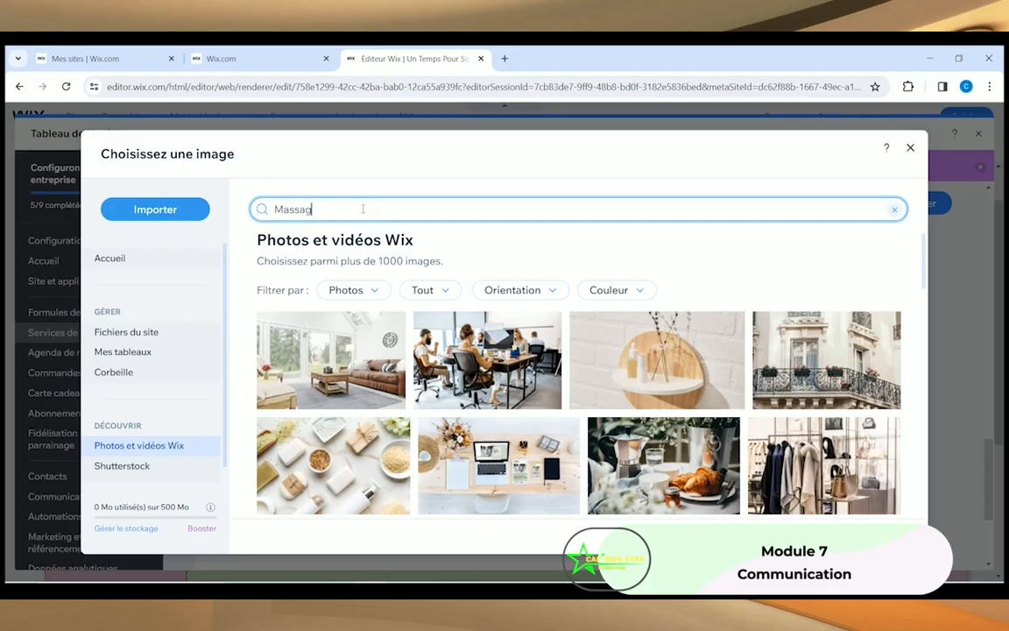
pyautogui.press('Return')
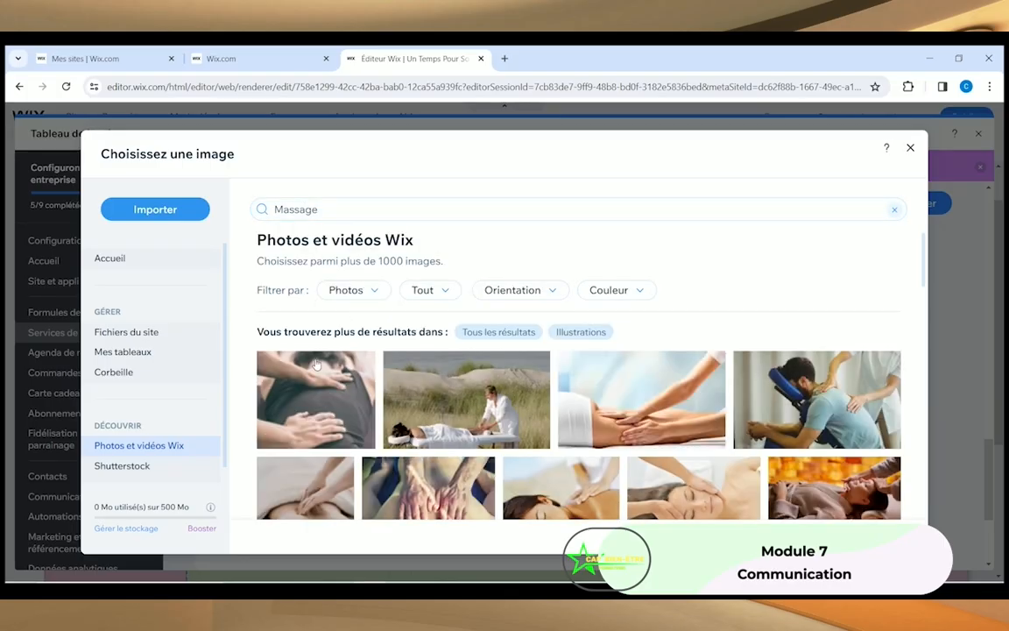
pyautogui.scroll(-2, 302, 390)
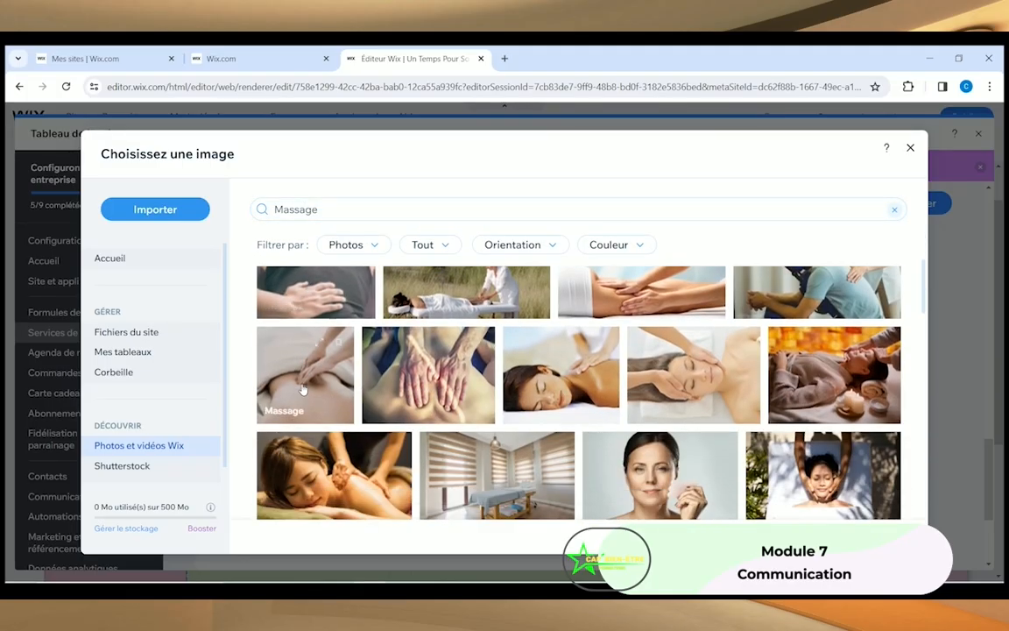
pyautogui.scroll(-1, 303, 389)
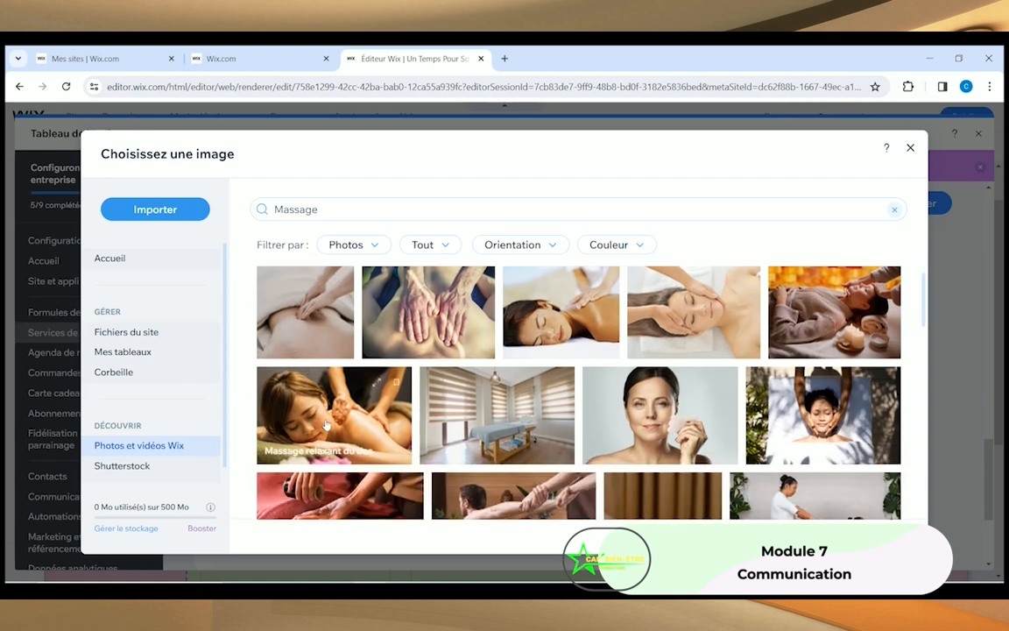
pyautogui.scroll(2, 298, 390)
pyautogui.scroll(2, 331, 428)
pyautogui.scroll(-4, 320, 425)
pyautogui.click(317, 423)
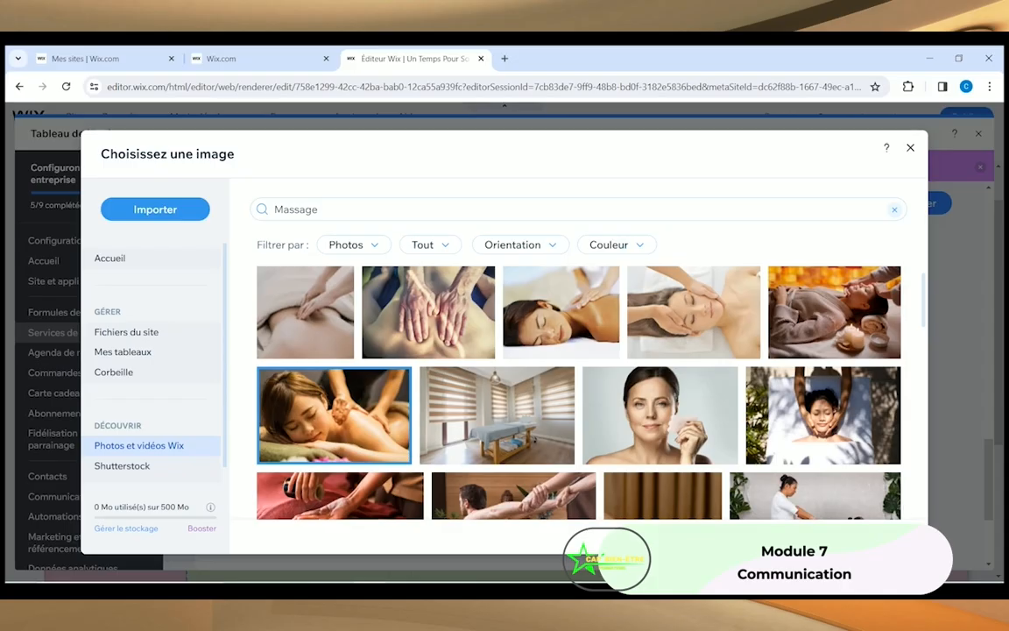
pyautogui.click(863, 536)
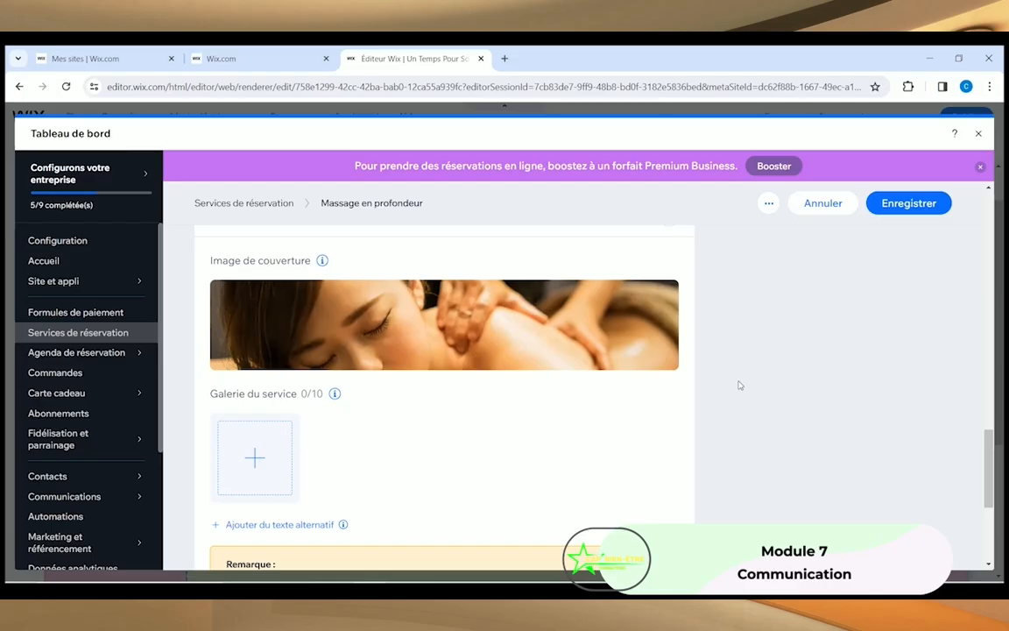
# Step: Save Massage Californien / Suédois at 70 € and dismiss the Premium upgrade popup
pyautogui.scroll(-3, 489, 394)
pyautogui.scroll(2, 485, 304)
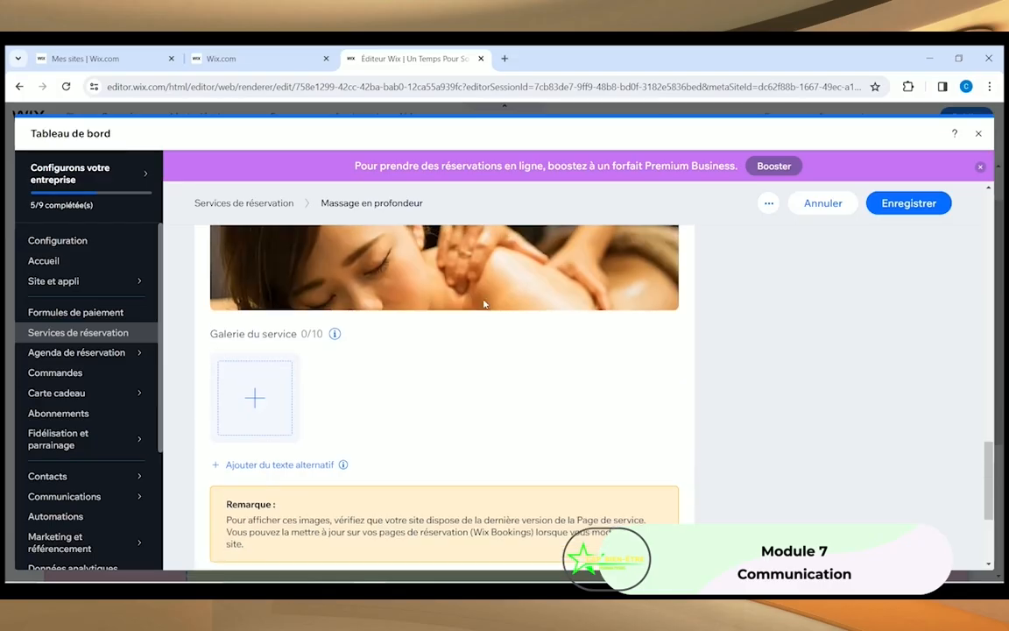
pyautogui.scroll(2, 466, 311)
pyautogui.scroll(-4, 450, 354)
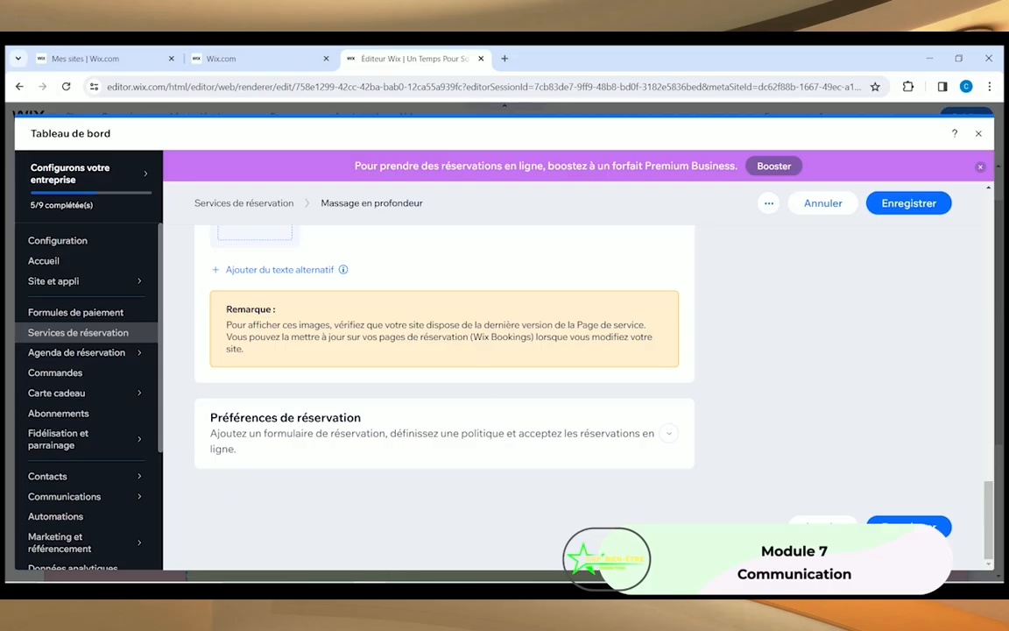
pyautogui.click(908, 526)
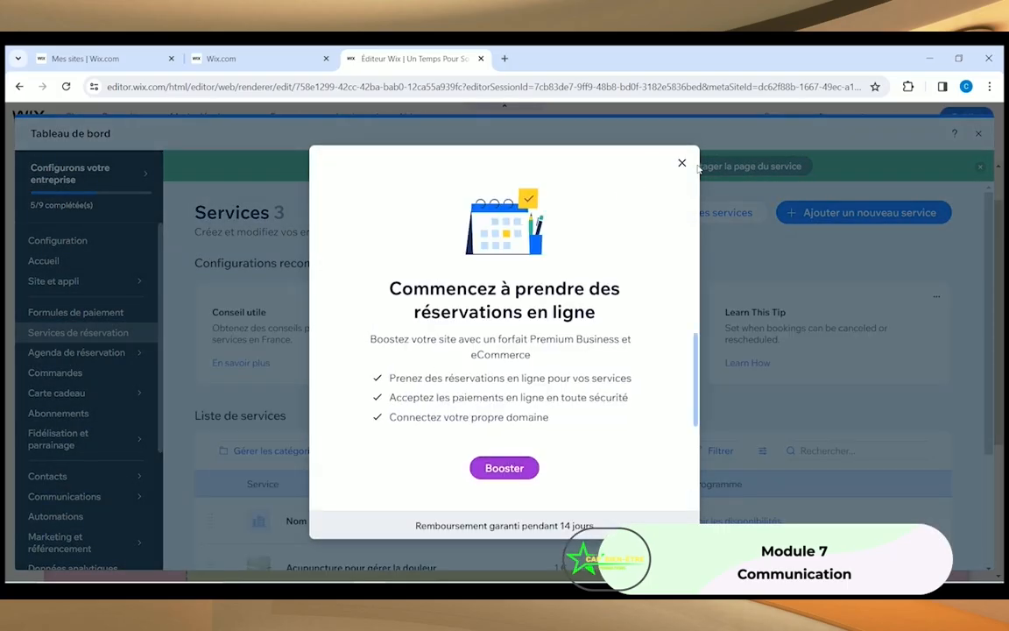
pyautogui.click(682, 164)
pyautogui.scroll(-2, 353, 362)
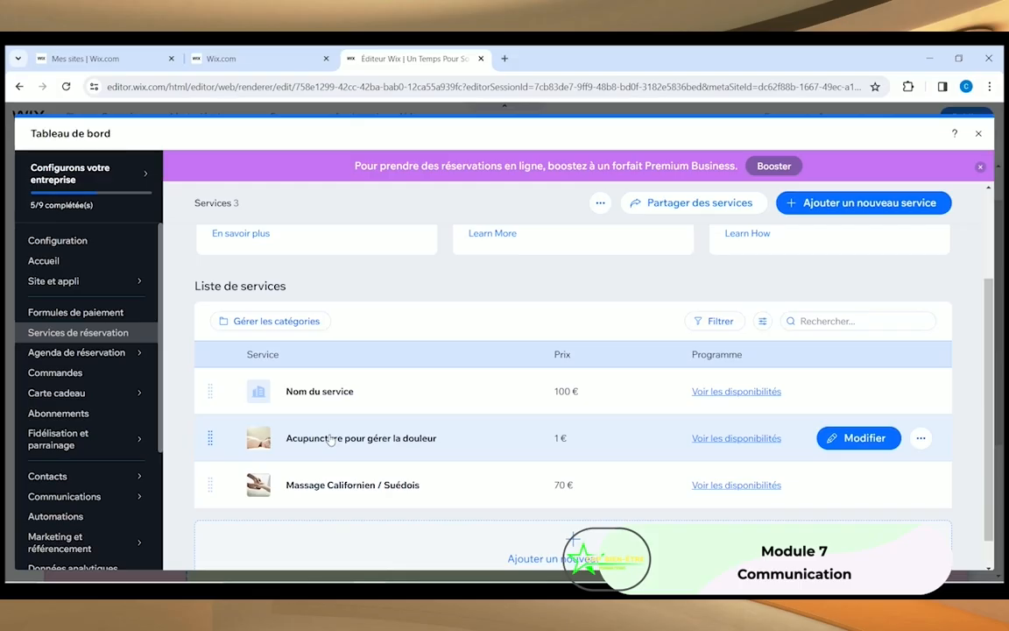
# Step: Rename the Acupuncture pour gérer la douleur service to 'Réflexologie'
pyautogui.click(330, 438)
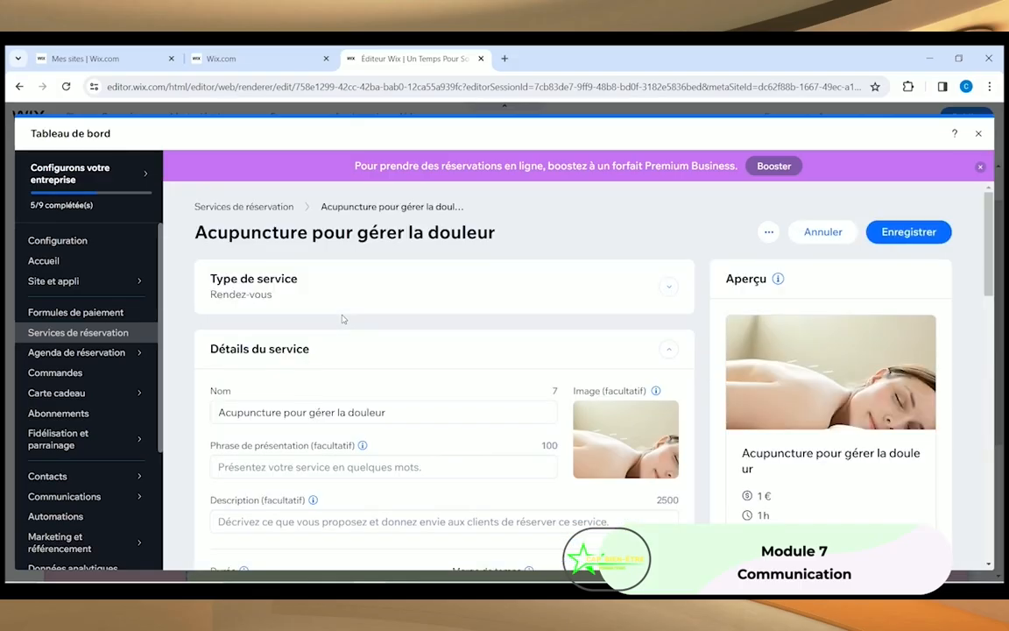
pyautogui.tripleClick(417, 423)
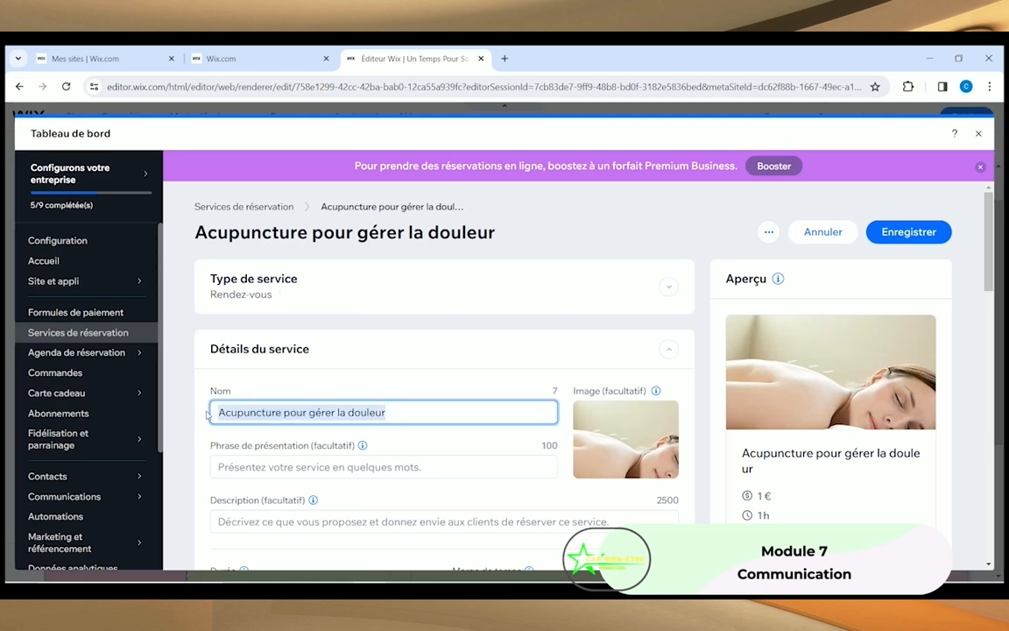
pyautogui.write('Ré')
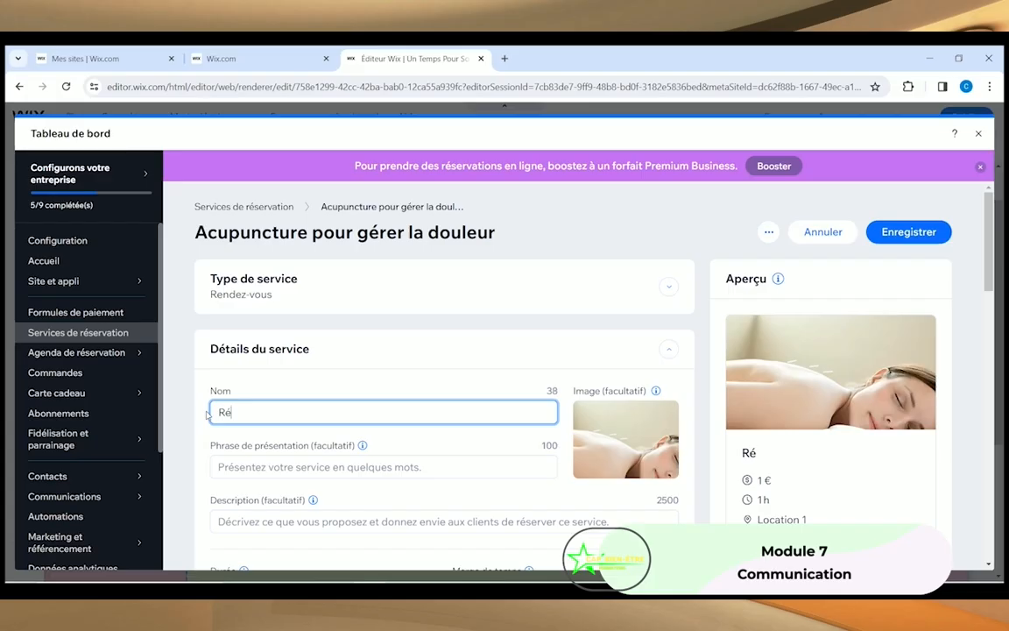
pyautogui.write('flexologie')
pyautogui.click(273, 466)
# Step: Set the service's buffer time to 45 minutes
pyautogui.scroll(-2, 412, 412)
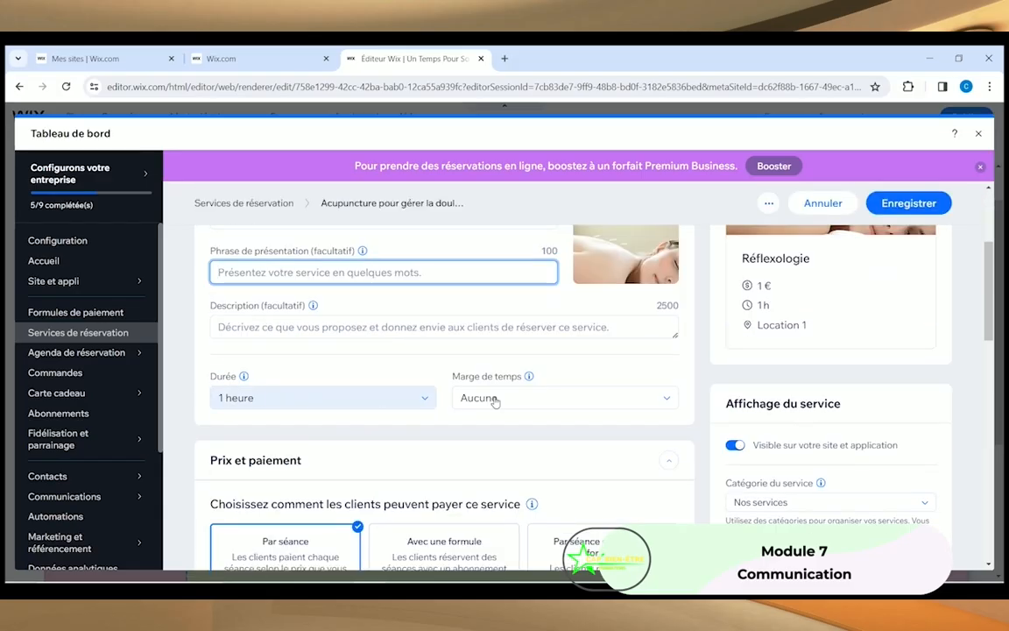
pyautogui.click(495, 399)
pyautogui.scroll(-2, 536, 508)
pyautogui.scroll(-2, 537, 499)
pyautogui.click(524, 442)
# Step: Change the Réflexologie price to 65 €
pyautogui.scroll(-2, 212, 449)
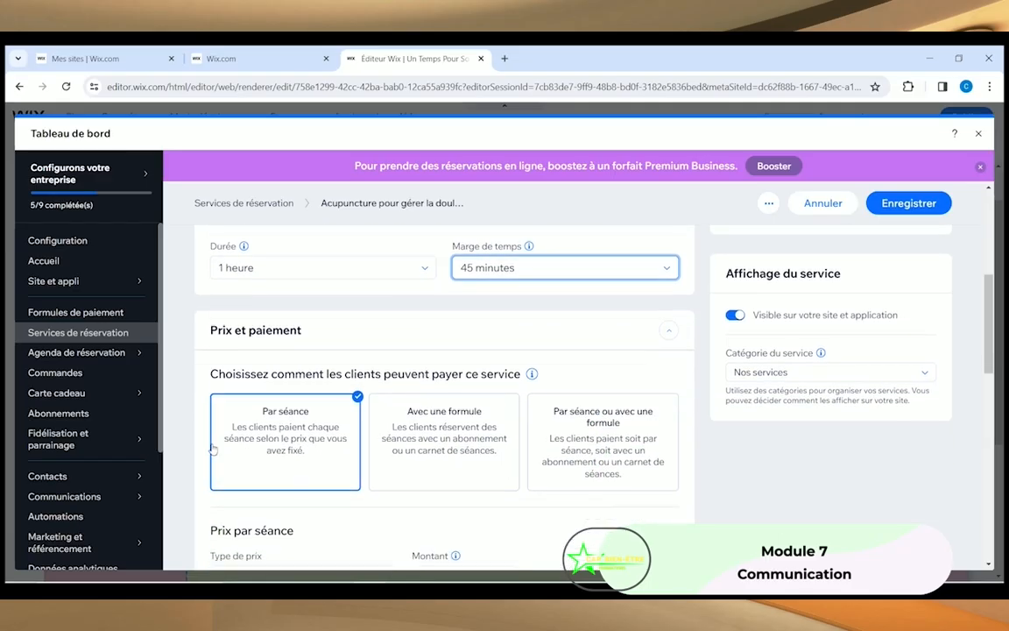
pyautogui.scroll(-2, 263, 398)
pyautogui.click(456, 448)
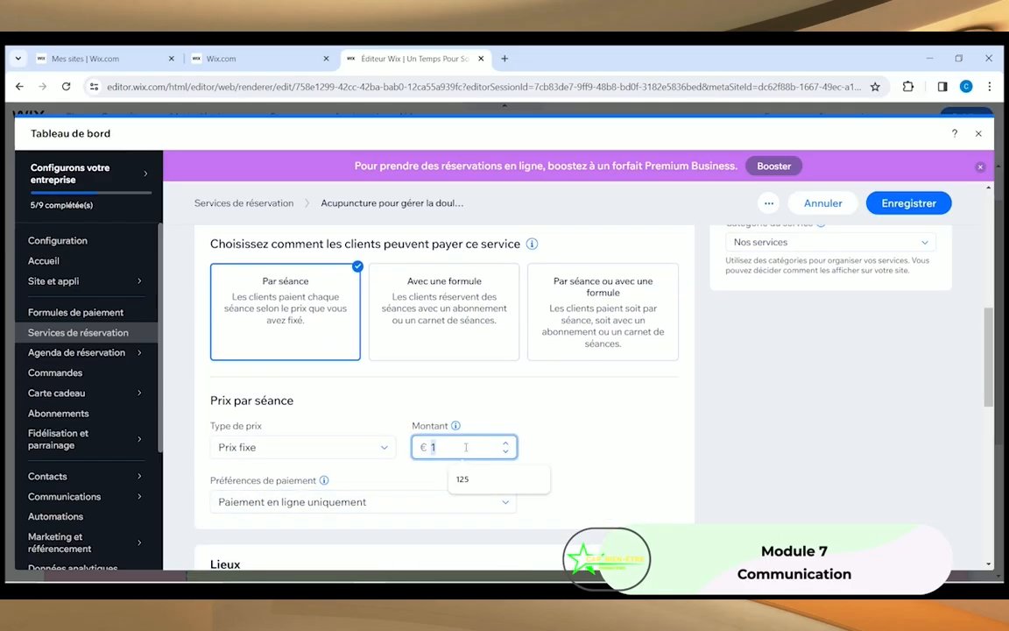
pyautogui.write('65')
pyautogui.click(580, 464)
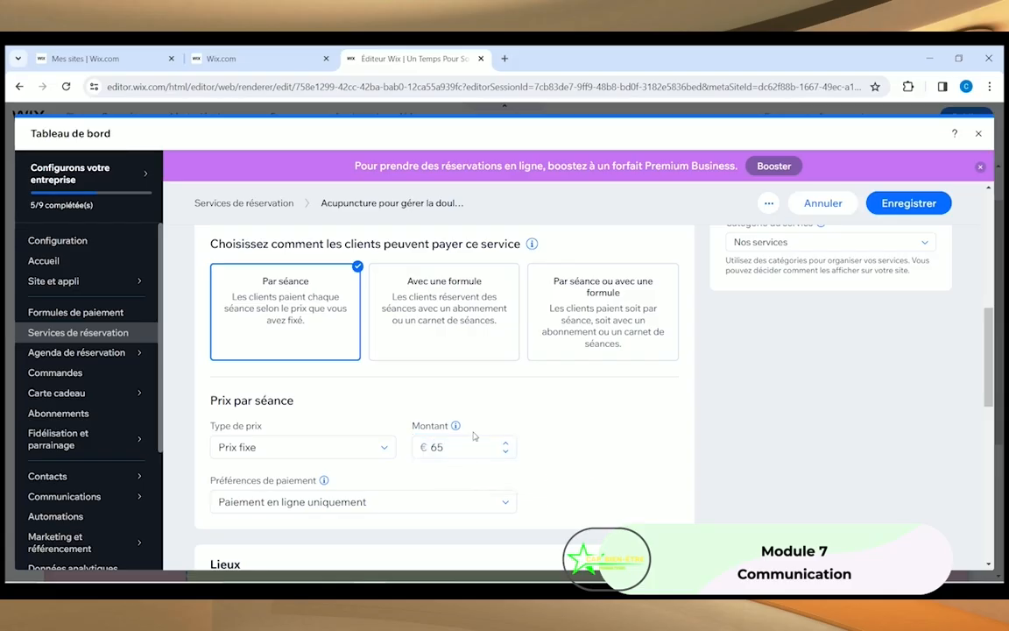
# Step: Allow payment online or in person and save the Réflexologie service
pyautogui.click(318, 502)
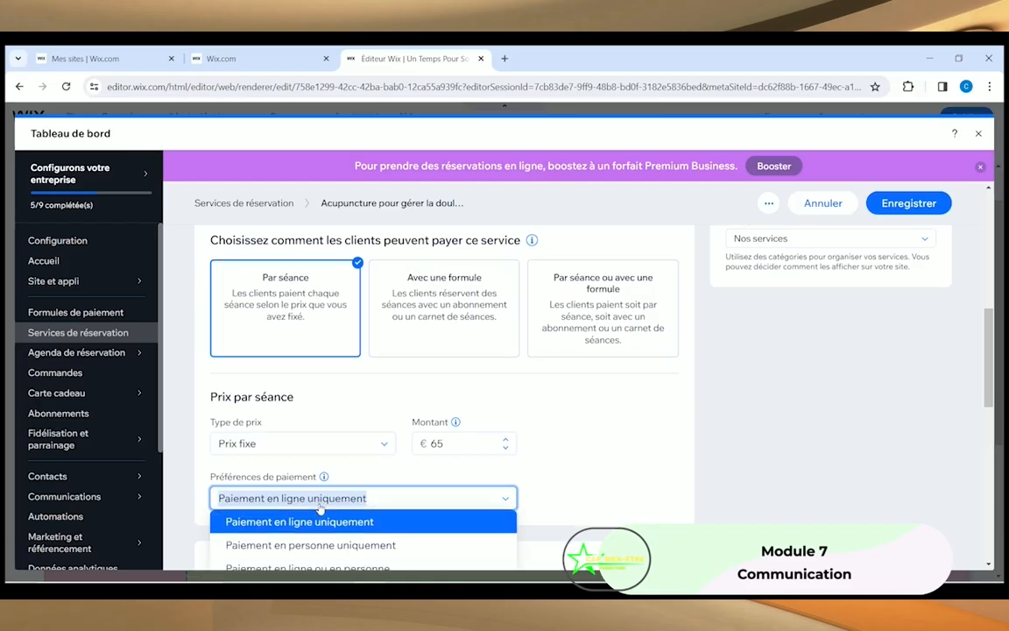
pyautogui.scroll(-3, 320, 508)
pyautogui.click(265, 443)
pyautogui.scroll(-5, 650, 323)
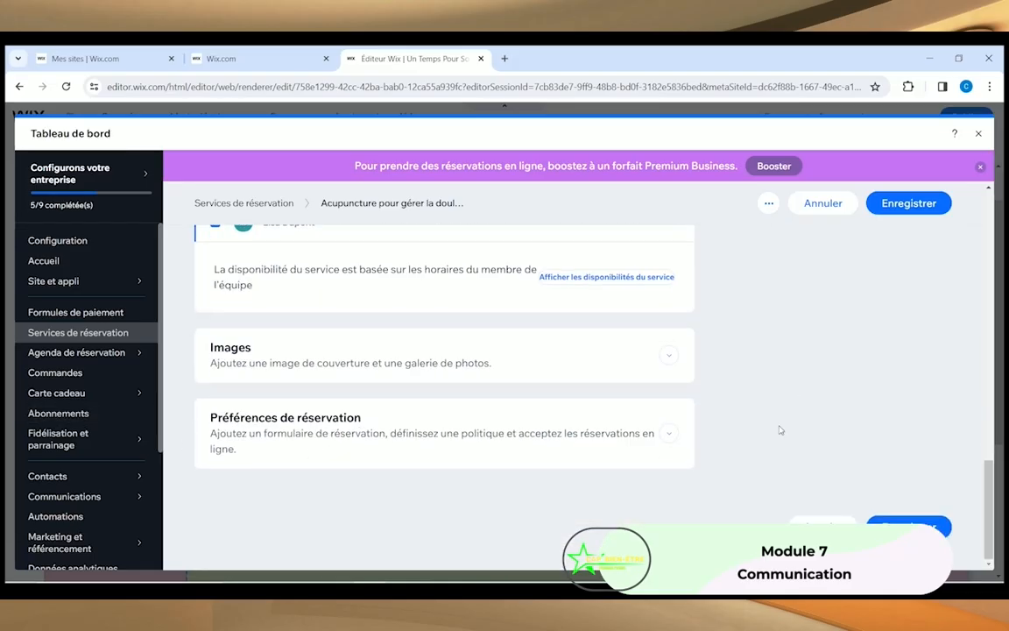
pyautogui.click(908, 202)
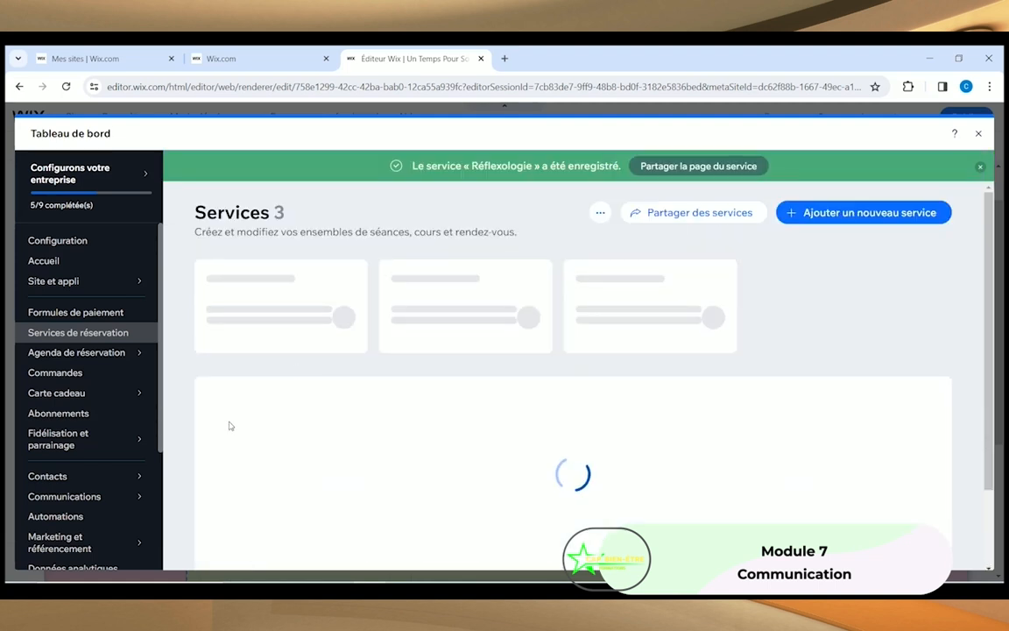
pyautogui.scroll(-2, 333, 438)
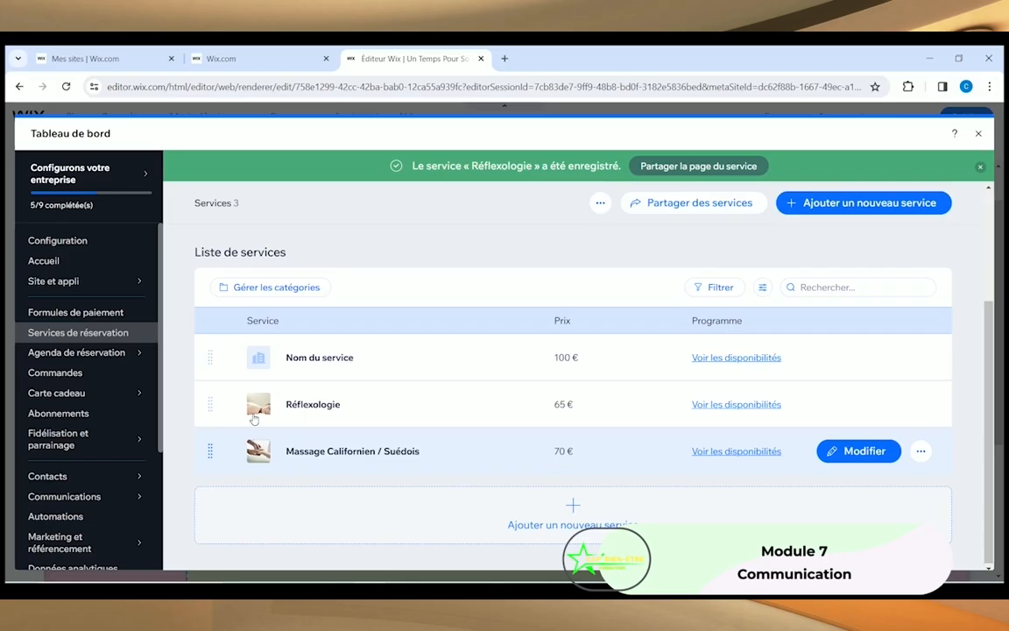
# Step: Rename the 'Nom du service' entry to 'Massage Balinais' and save it at 100 €
pyautogui.click(327, 357)
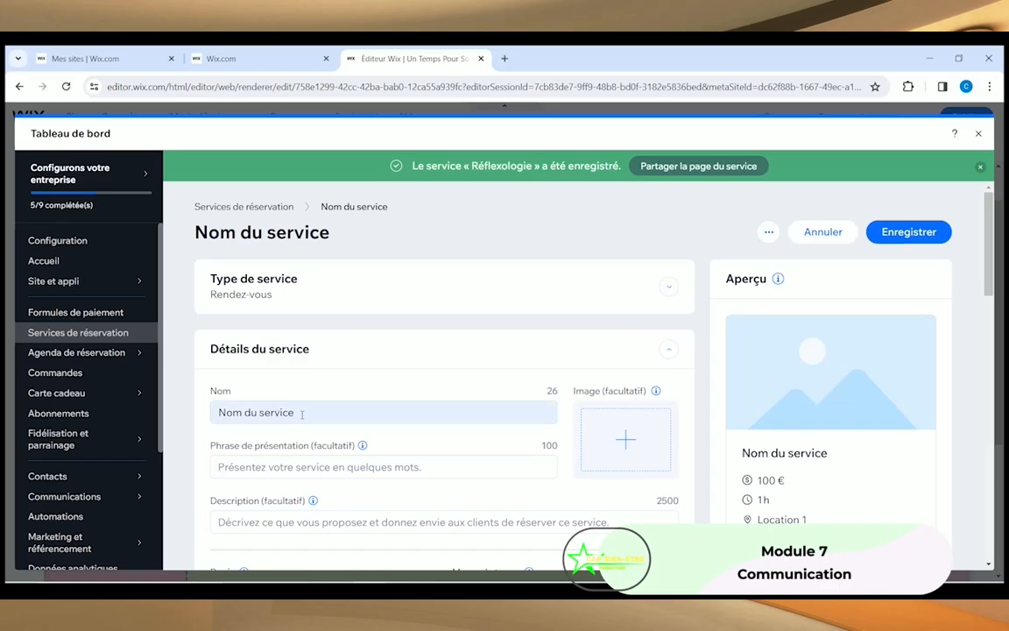
pyautogui.tripleClick(302, 412)
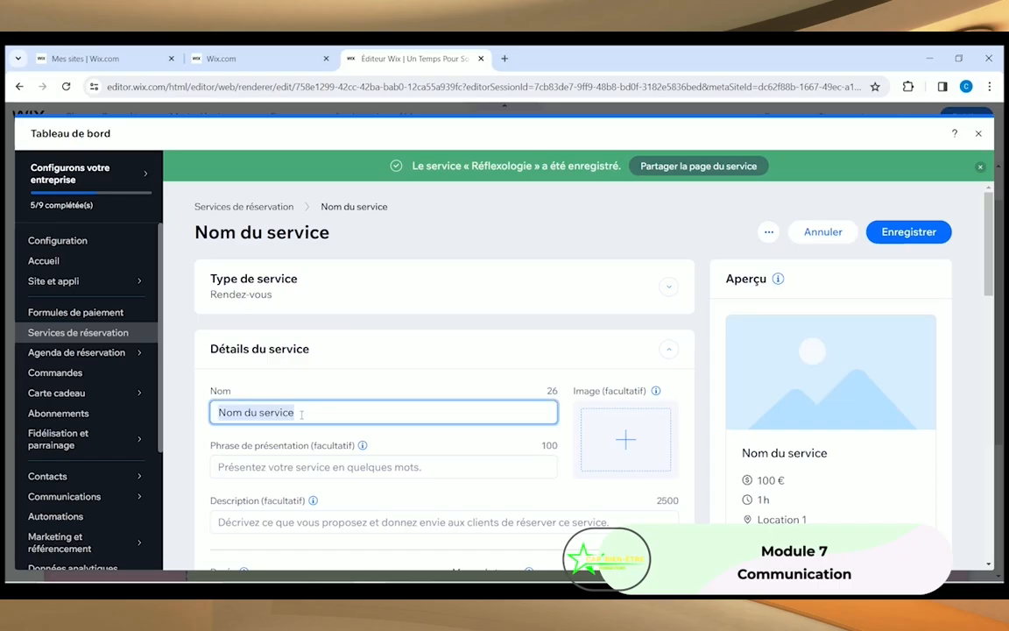
pyautogui.write('Massag')
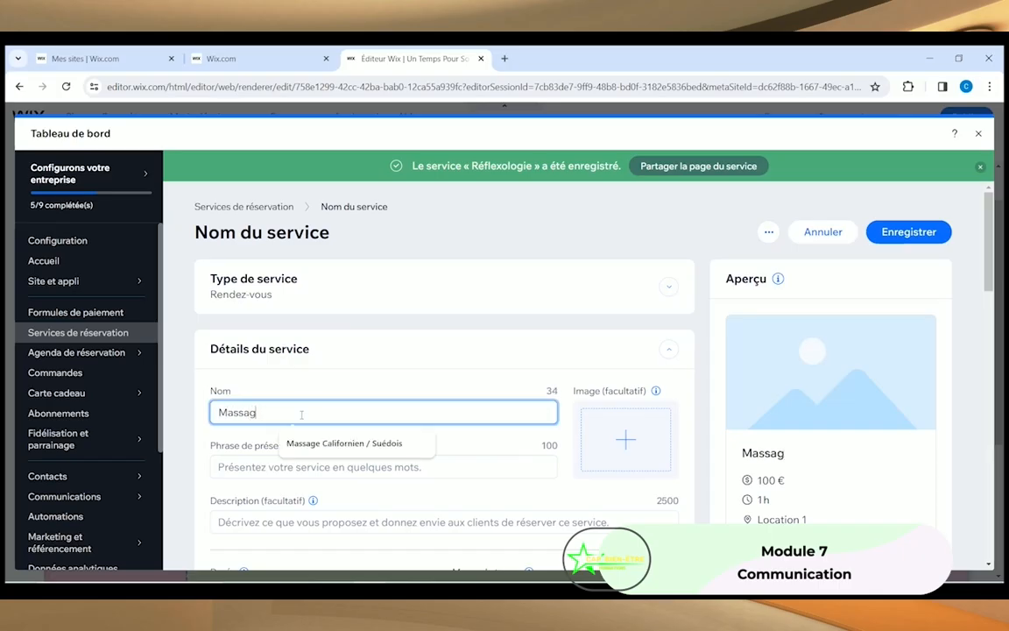
pyautogui.write('e Balinais')
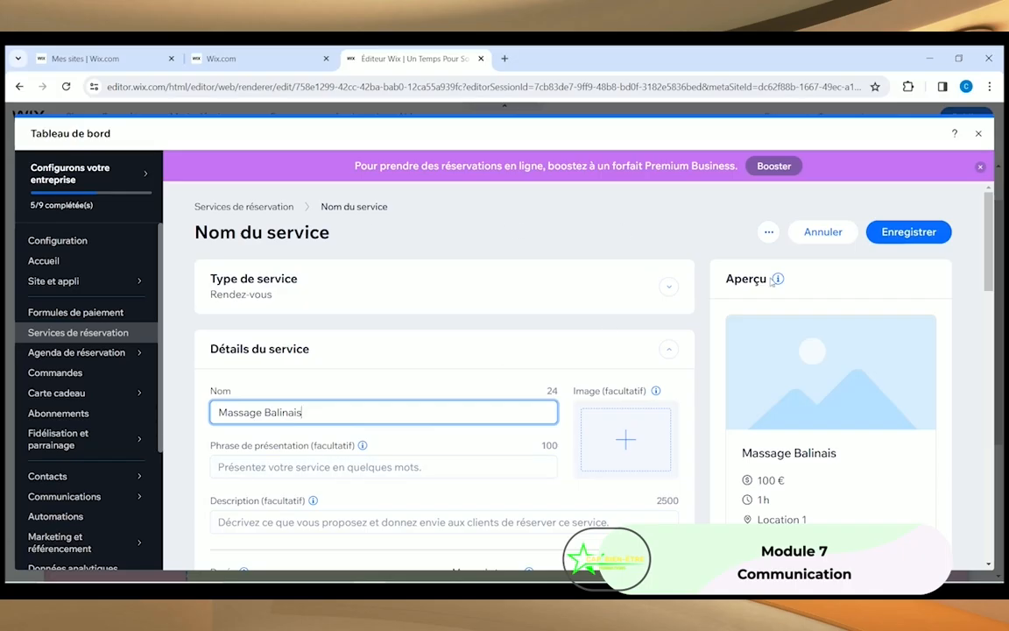
pyautogui.click(900, 233)
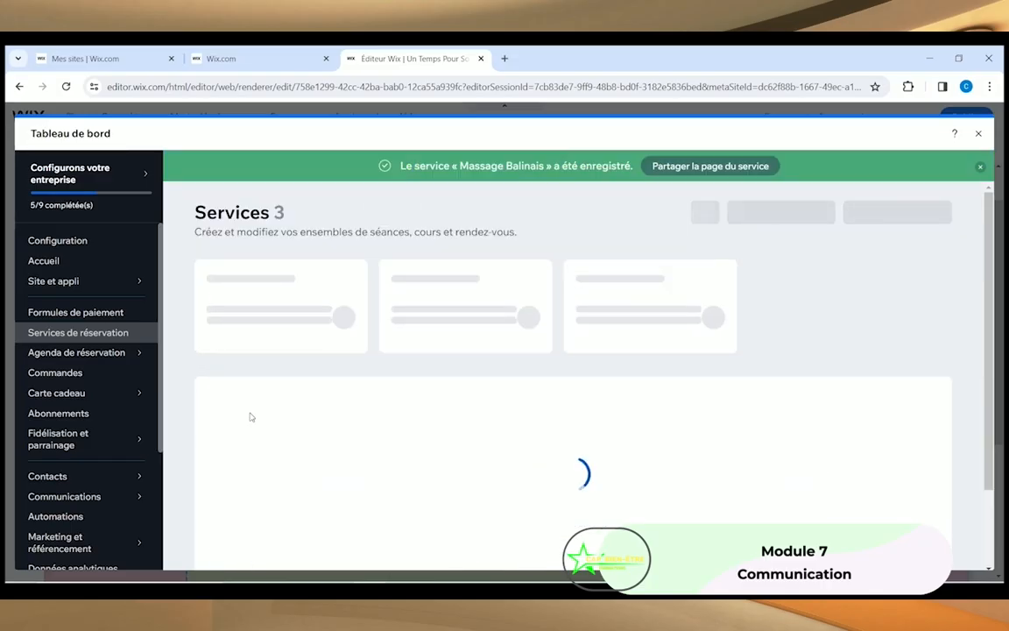
pyautogui.scroll(-2, 351, 412)
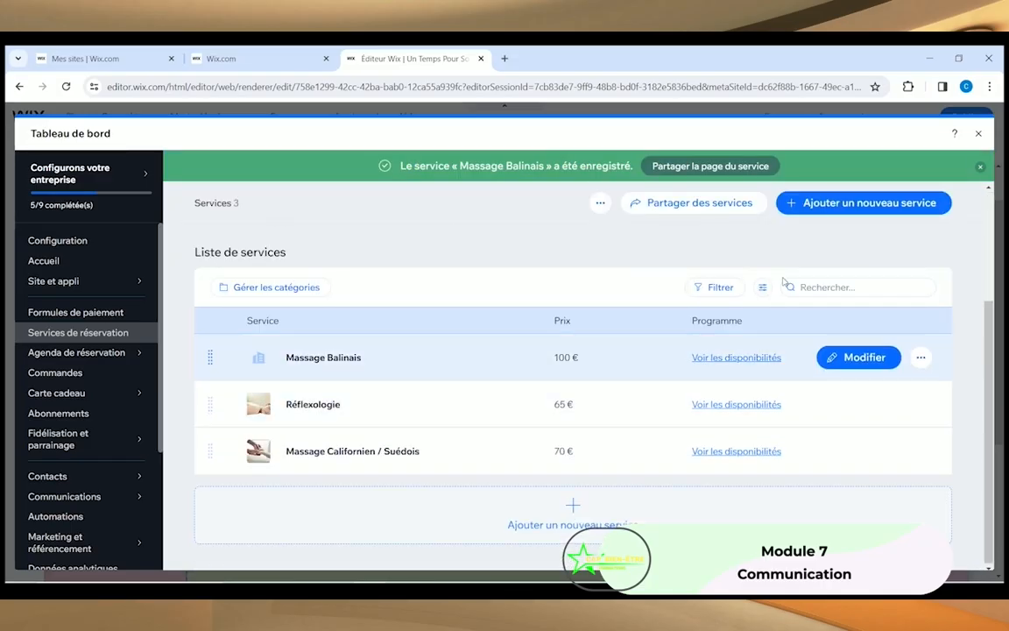
# Step: Create a new service from scratch named 'Massage Hawaïen (Lomi Lomi)'
pyautogui.click(828, 204)
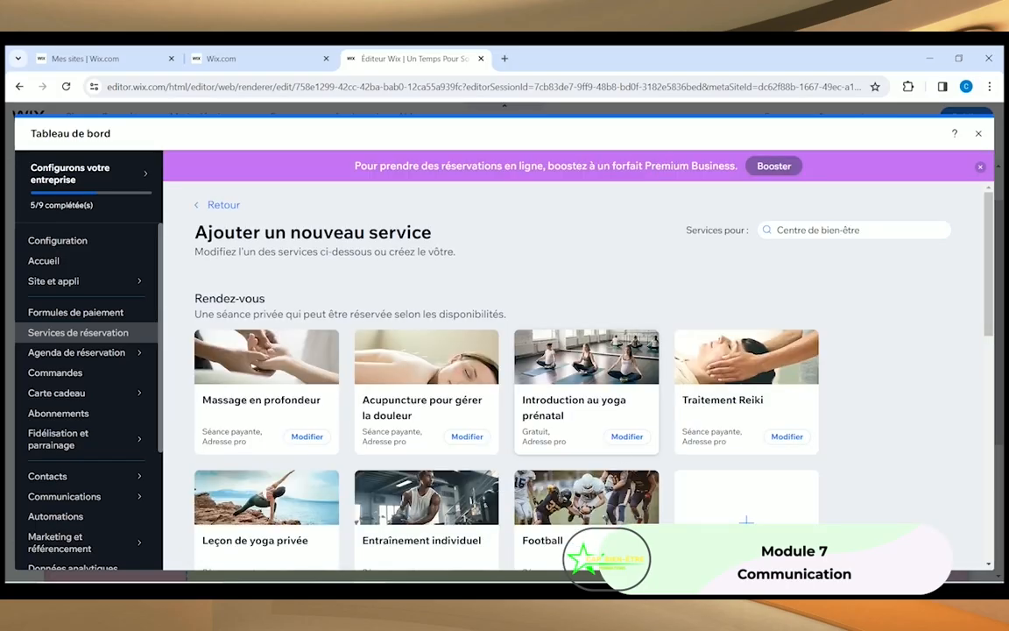
pyautogui.scroll(-1, 662, 451)
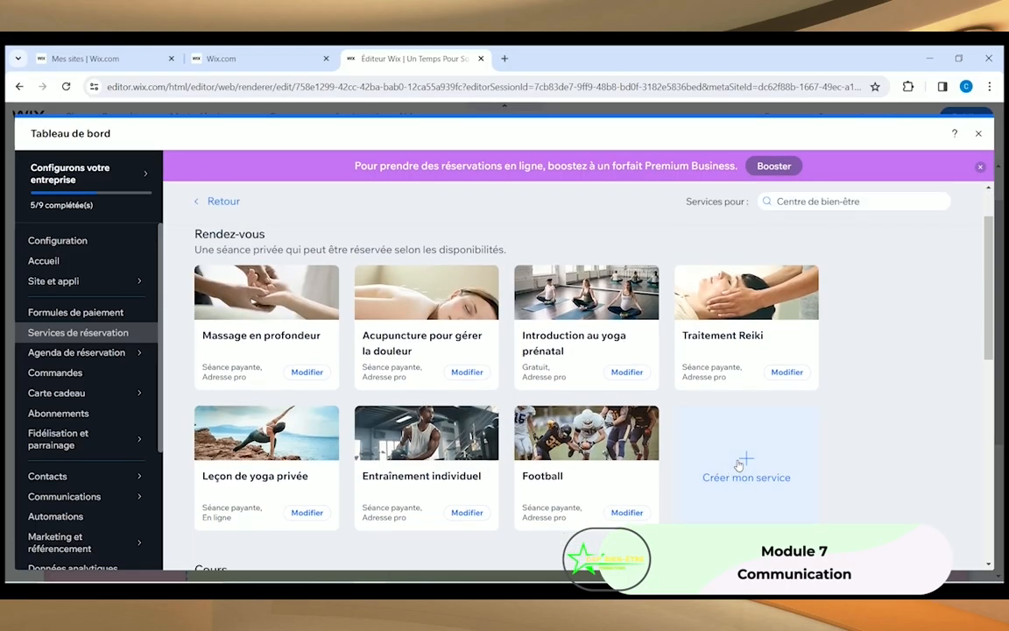
pyautogui.click(741, 465)
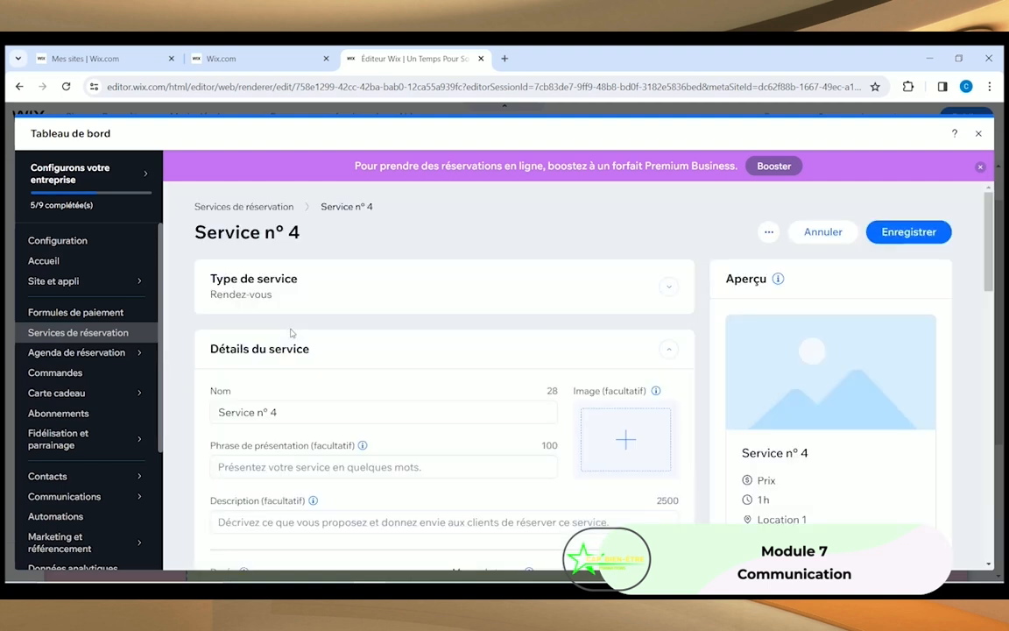
pyautogui.click(306, 411)
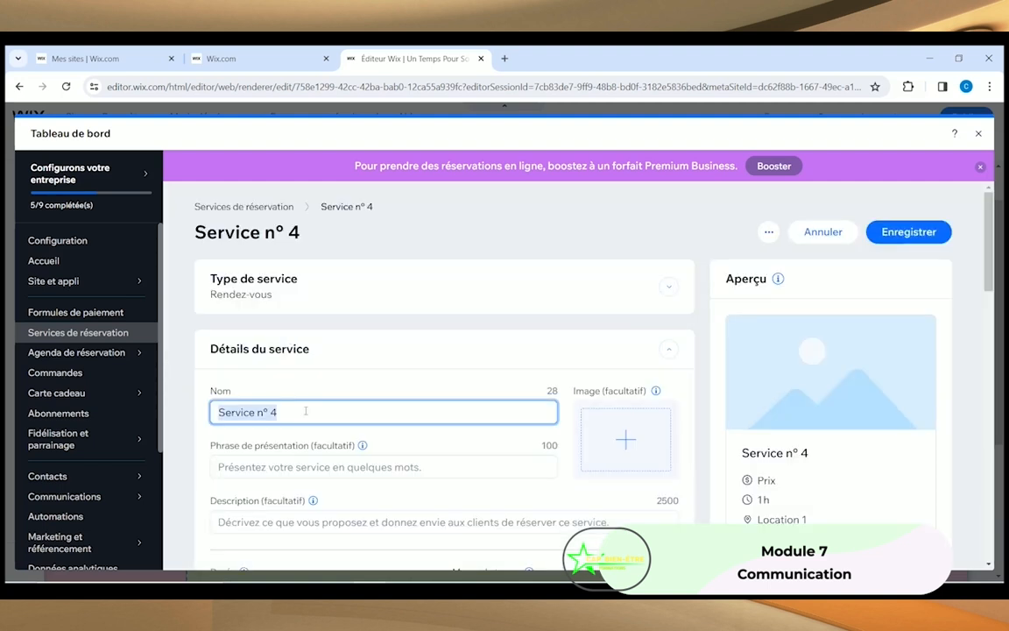
pyautogui.write('age Hawaïen (Lomi Lomi)')
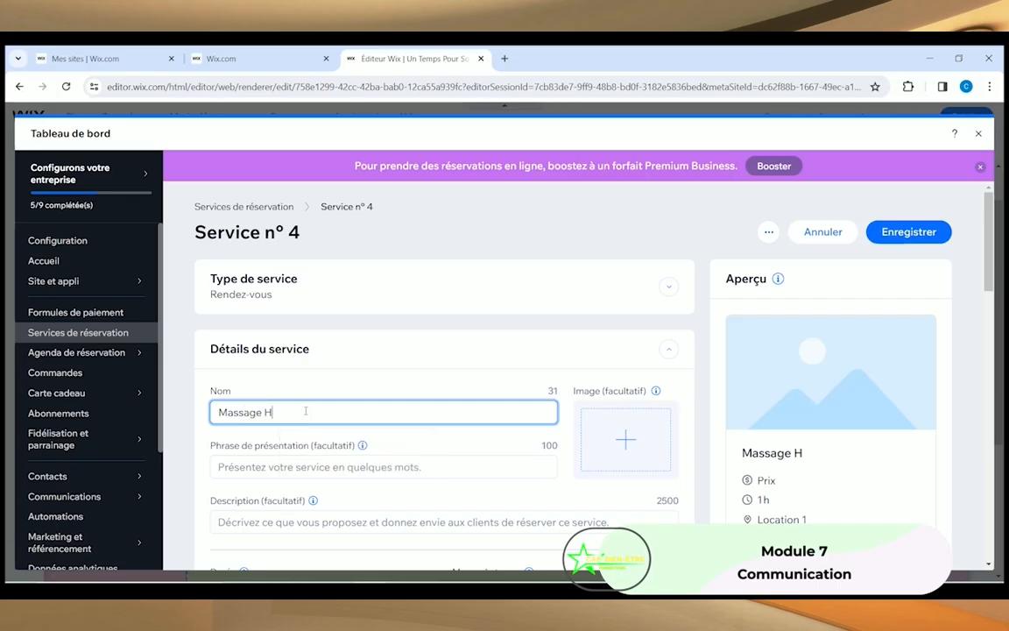
pyautogui.click(403, 384)
# Step: Give the new service a 70 € price and save it
pyautogui.click(918, 232)
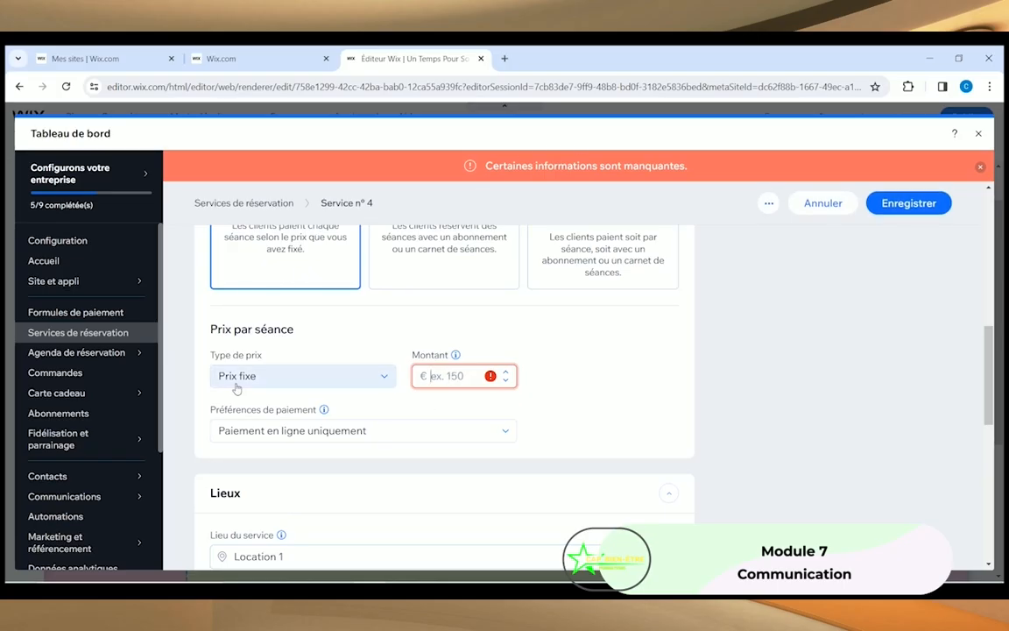
pyautogui.click(459, 376)
pyautogui.write('70')
pyautogui.click(786, 277)
pyautogui.click(930, 201)
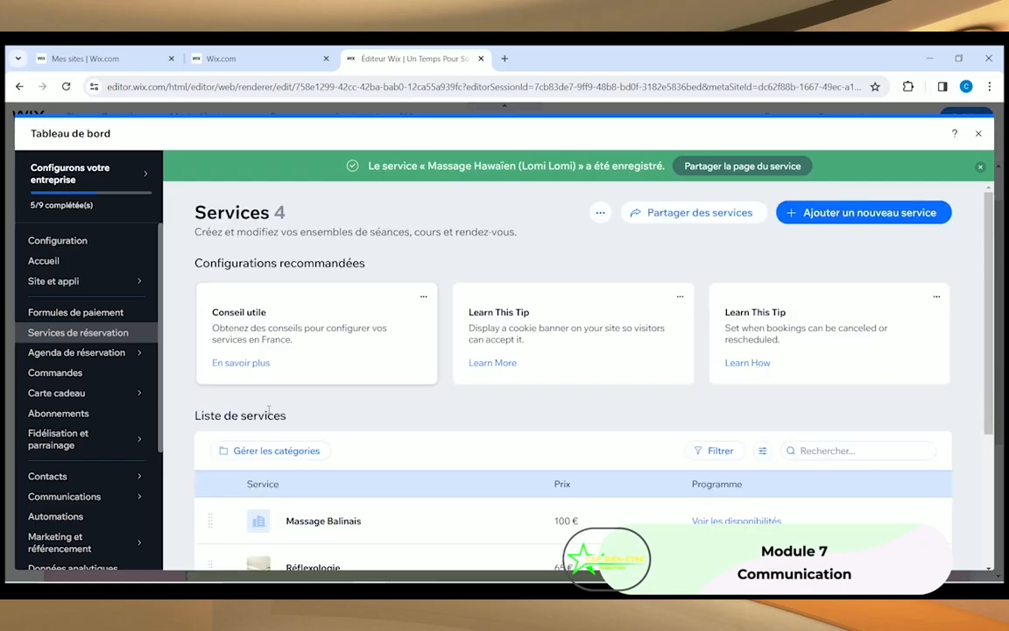
# Step: Close Tableau de bord and review the four service cards in the editor's Nos services section
pyautogui.scroll(-3, 325, 420)
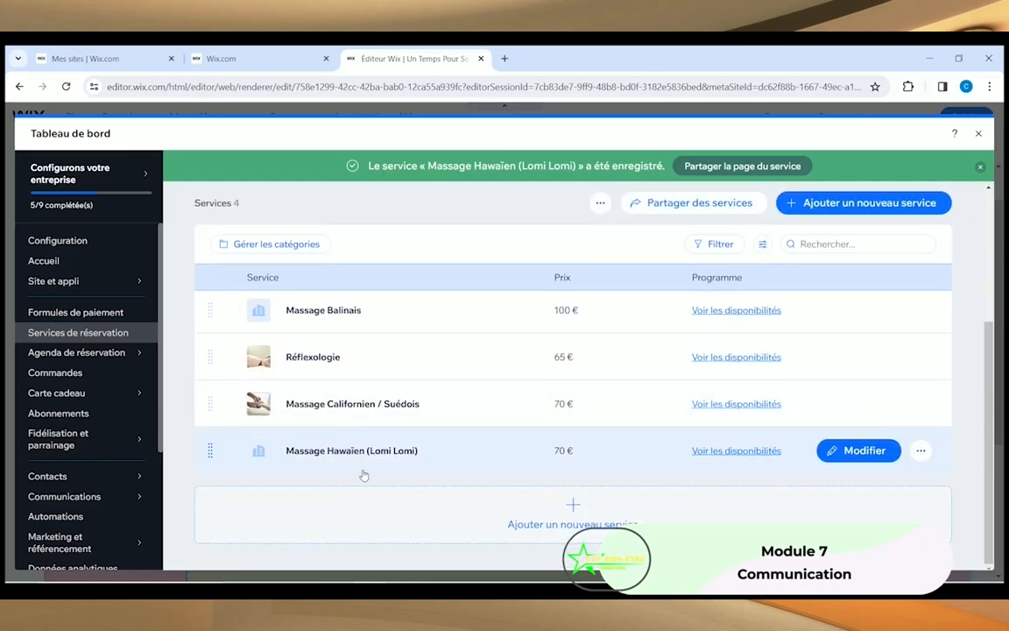
pyautogui.scroll(5, 360, 473)
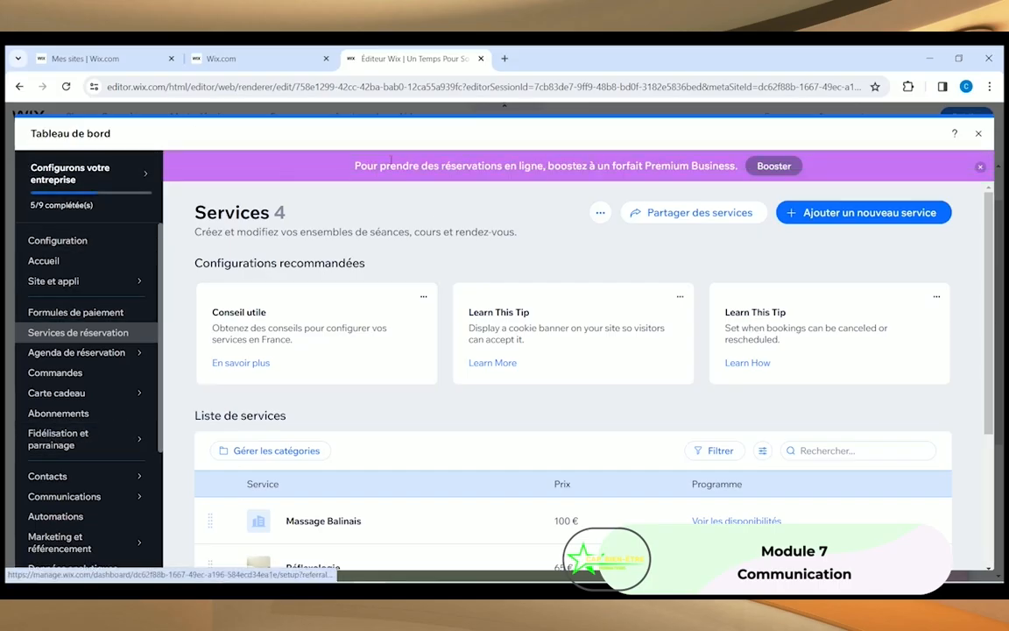
pyautogui.click(980, 134)
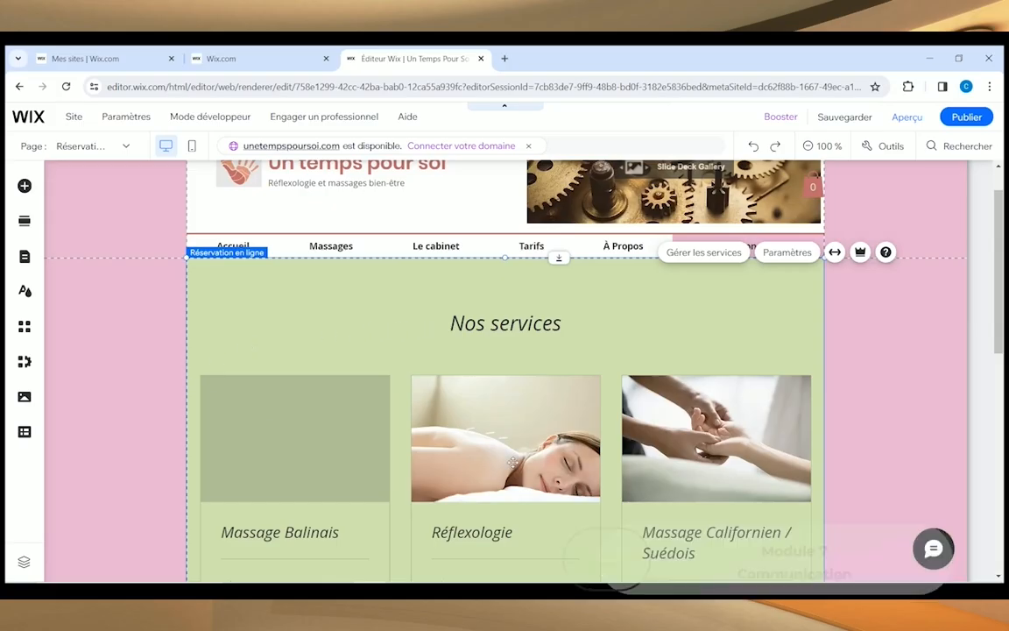
pyautogui.scroll(-3, 512, 461)
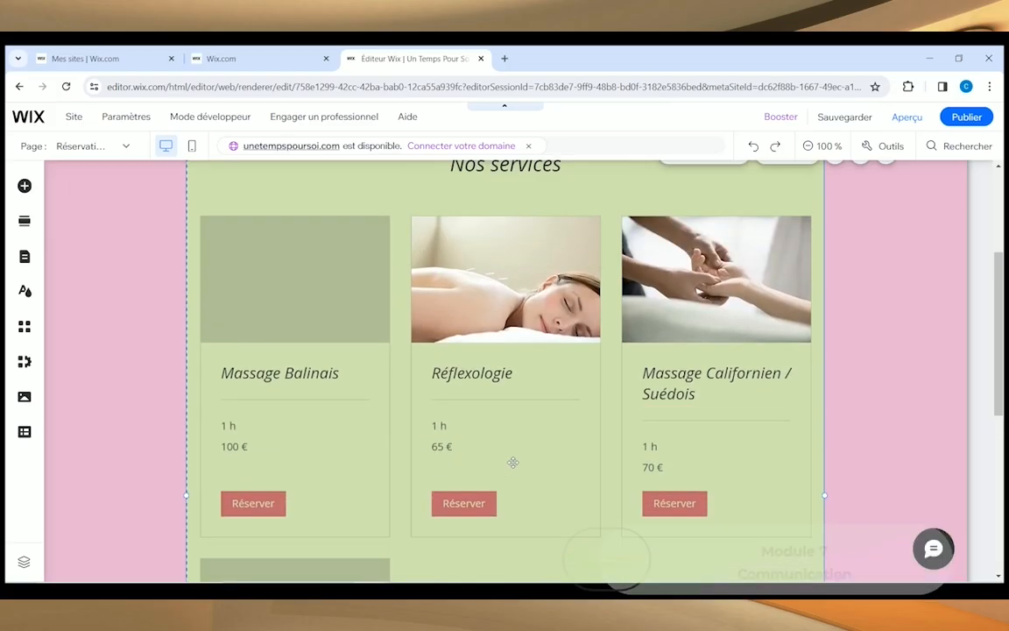
pyautogui.scroll(1, 512, 462)
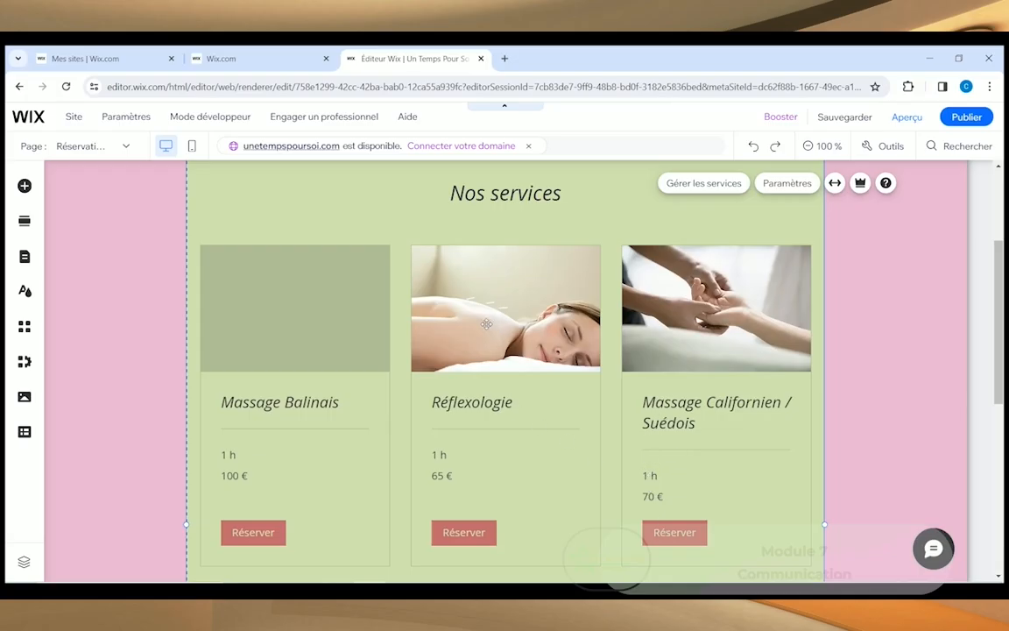
pyautogui.click(264, 280)
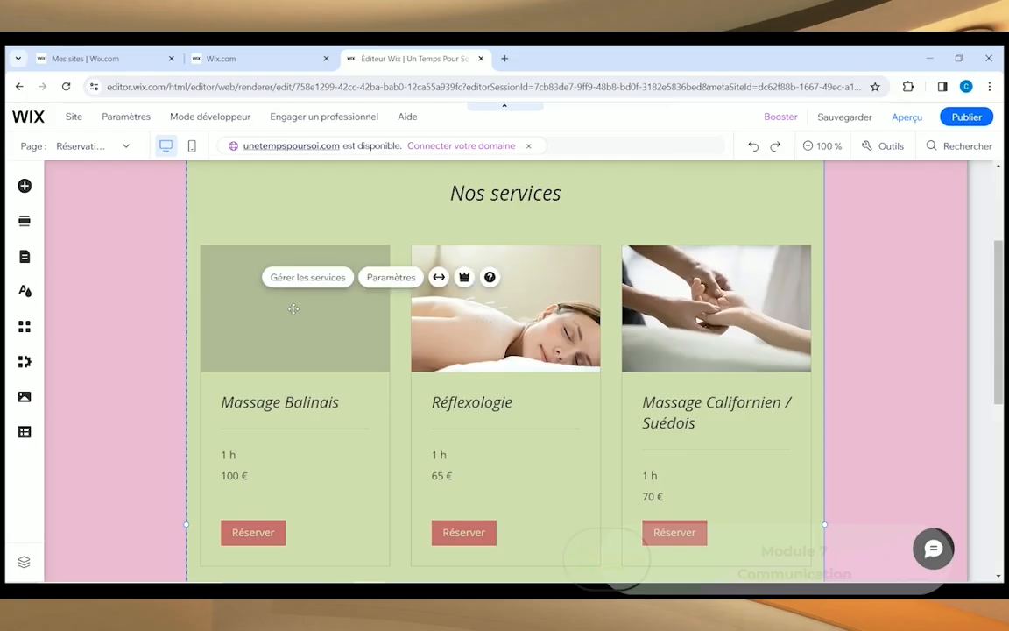
pyautogui.scroll(-2, 254, 325)
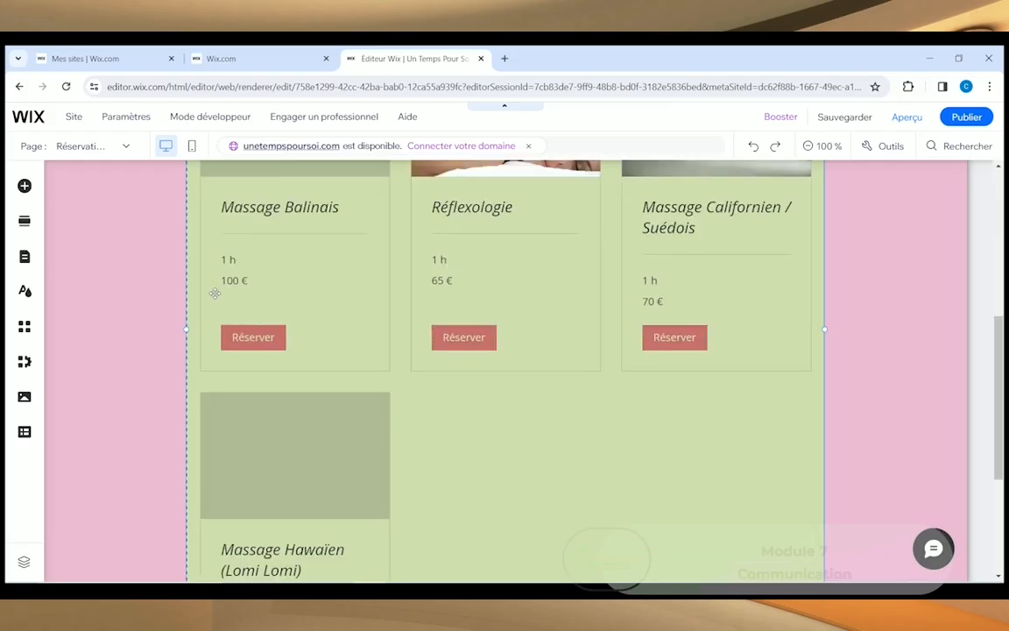
pyautogui.scroll(-2, 265, 466)
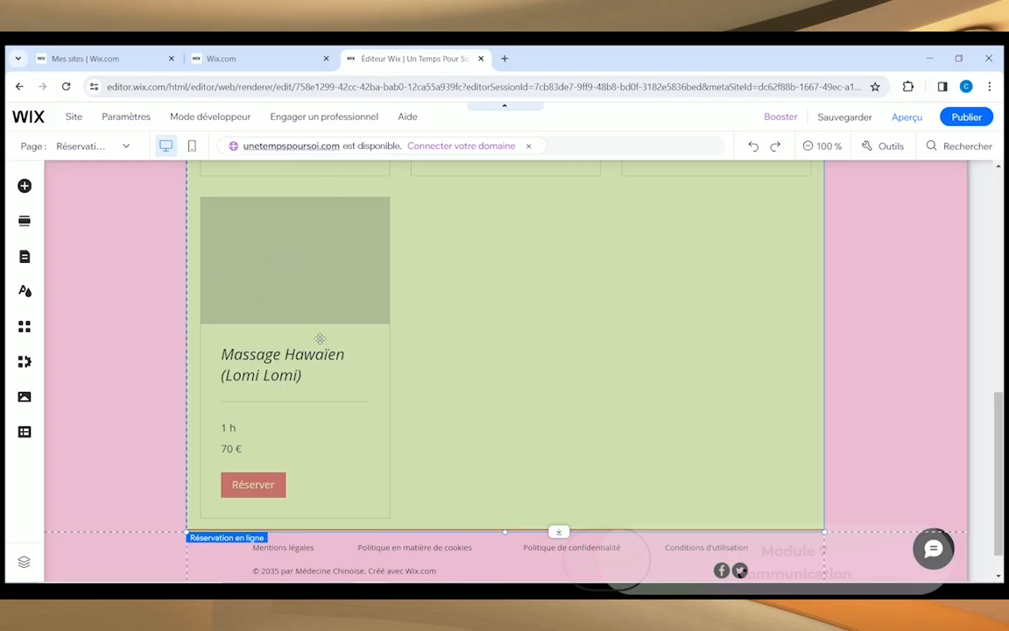
pyautogui.scroll(1, 398, 353)
pyautogui.scroll(6, 398, 353)
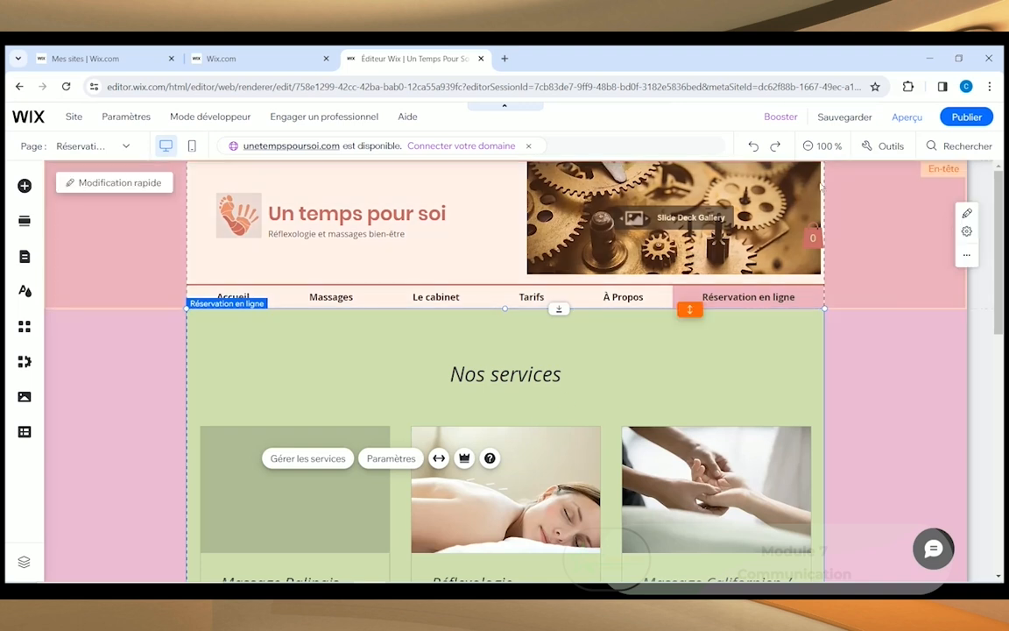
# Step: Preview the site and open the Réflexologie booking calendar
pyautogui.click(904, 119)
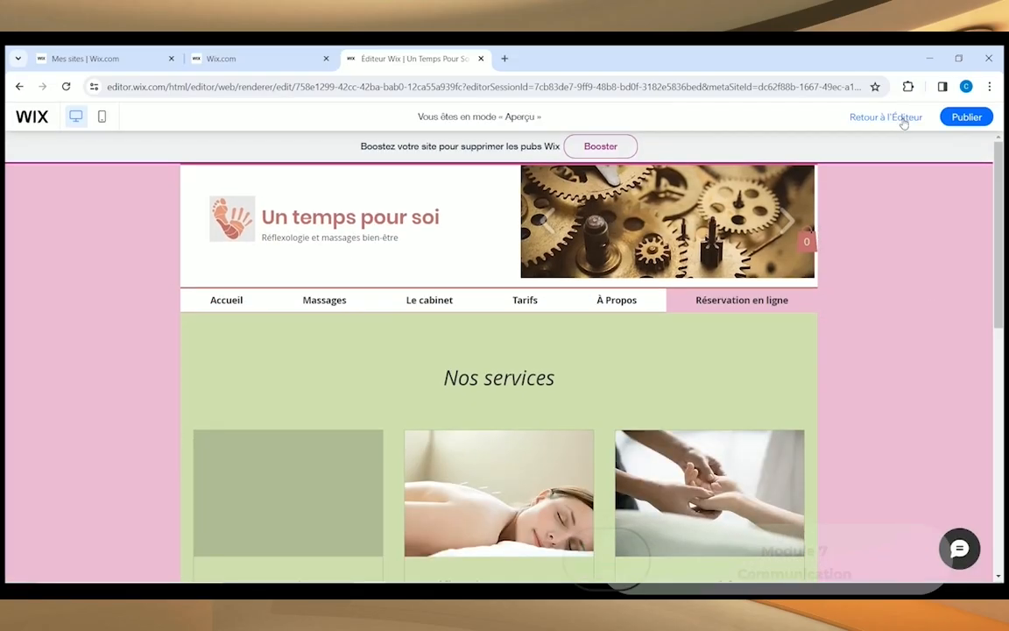
pyautogui.scroll(-3, 327, 406)
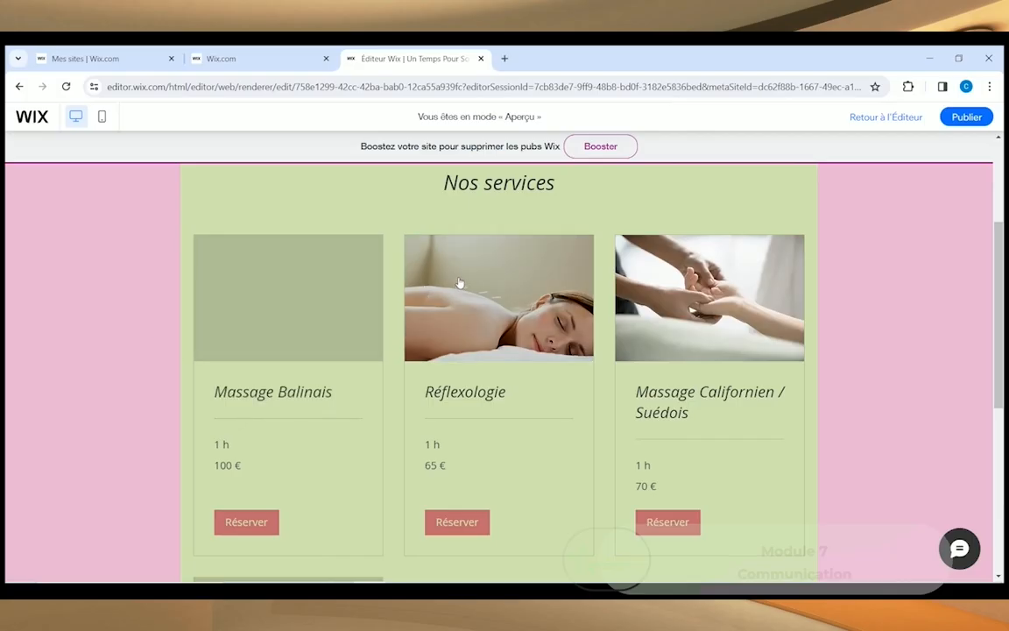
pyautogui.scroll(-2, 315, 331)
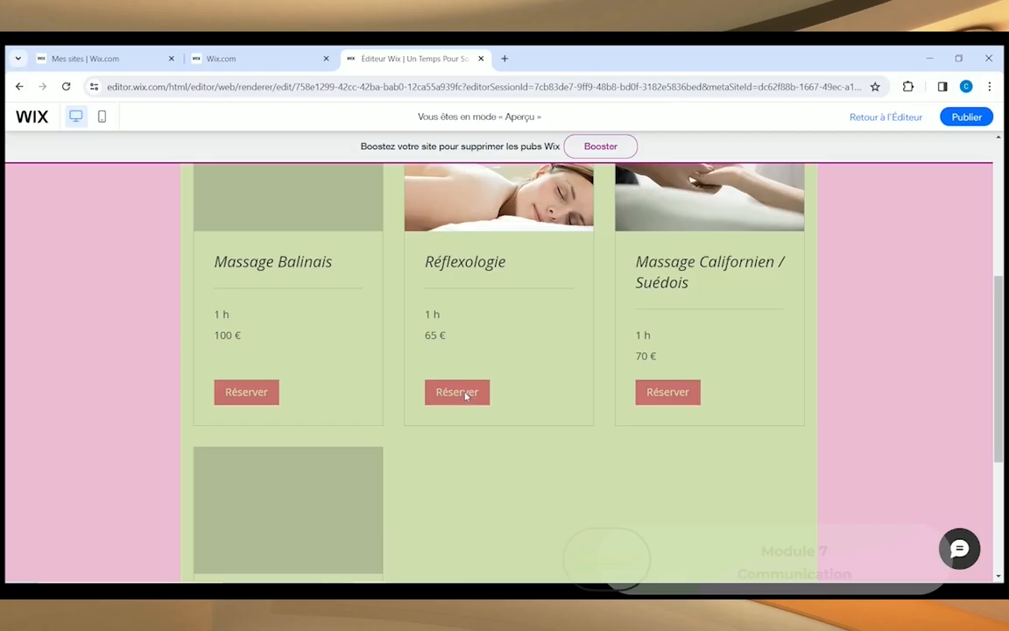
pyautogui.click(466, 394)
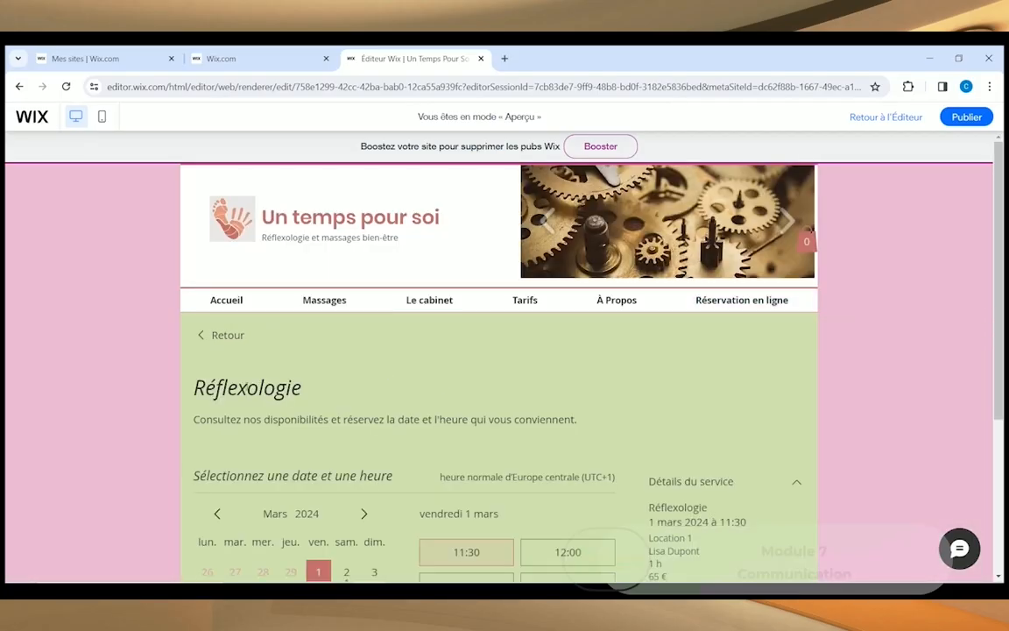
pyautogui.scroll(-2, 223, 349)
pyautogui.scroll(-1, 234, 387)
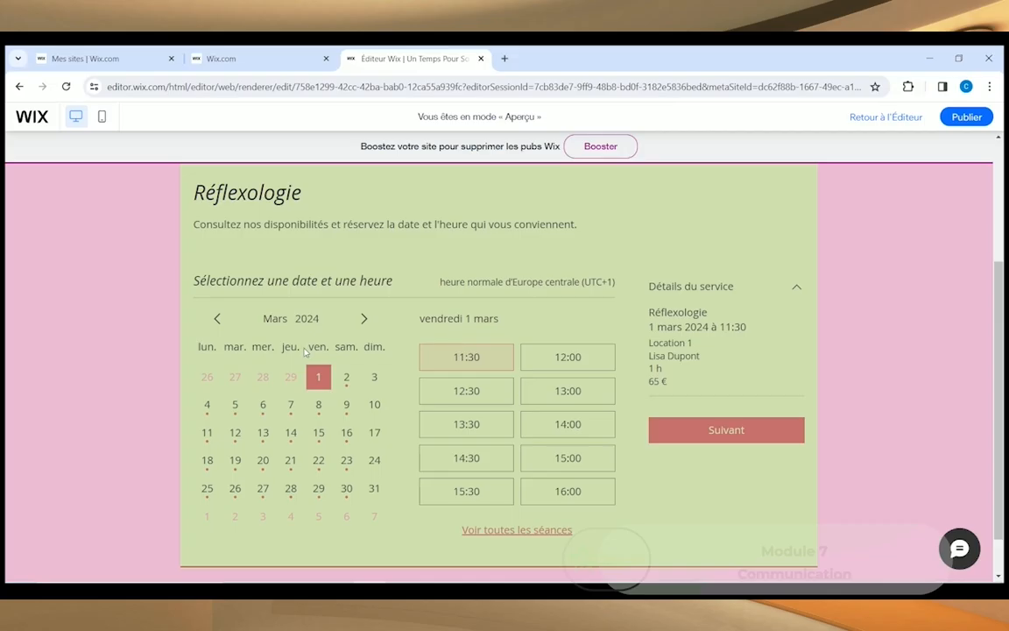
# Step: Book Réflexologie for 11 April 2024 at 10:00 and dismiss the Premium upgrade prompt
pyautogui.click(365, 320)
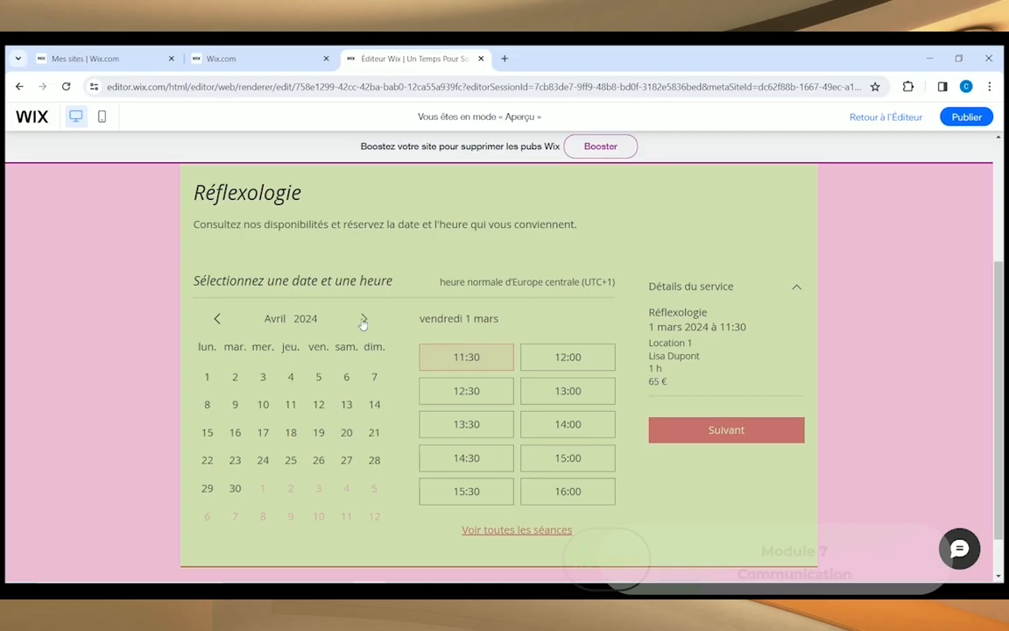
pyautogui.click(290, 408)
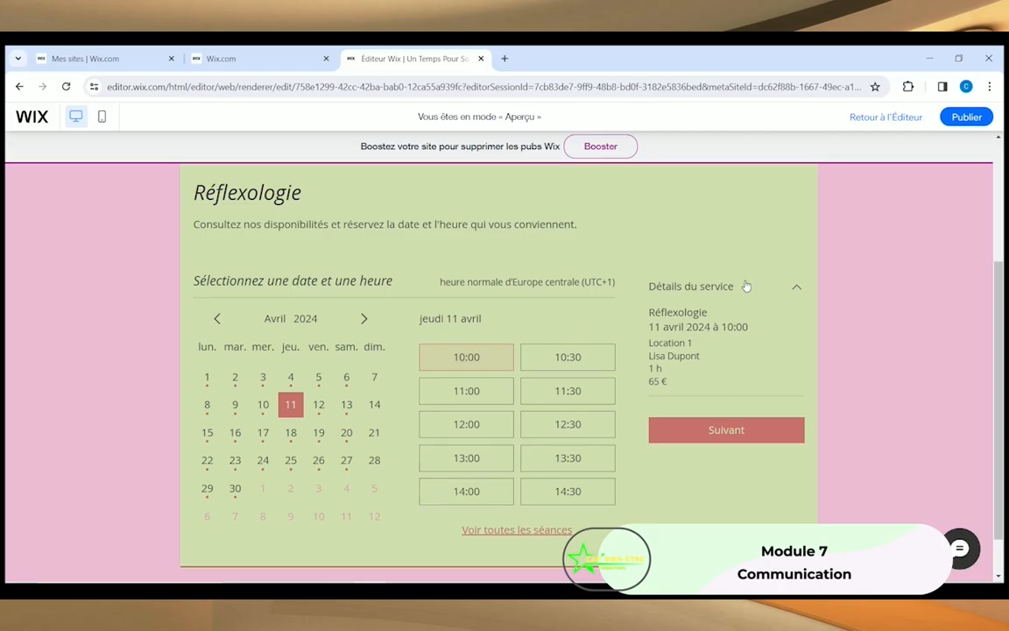
pyautogui.click(710, 430)
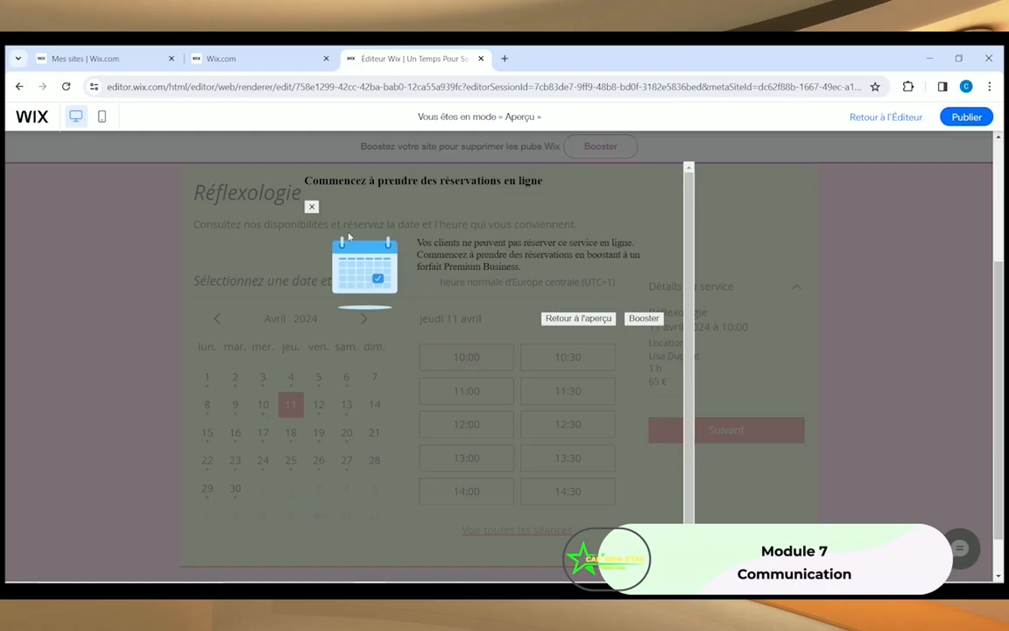
pyautogui.click(574, 319)
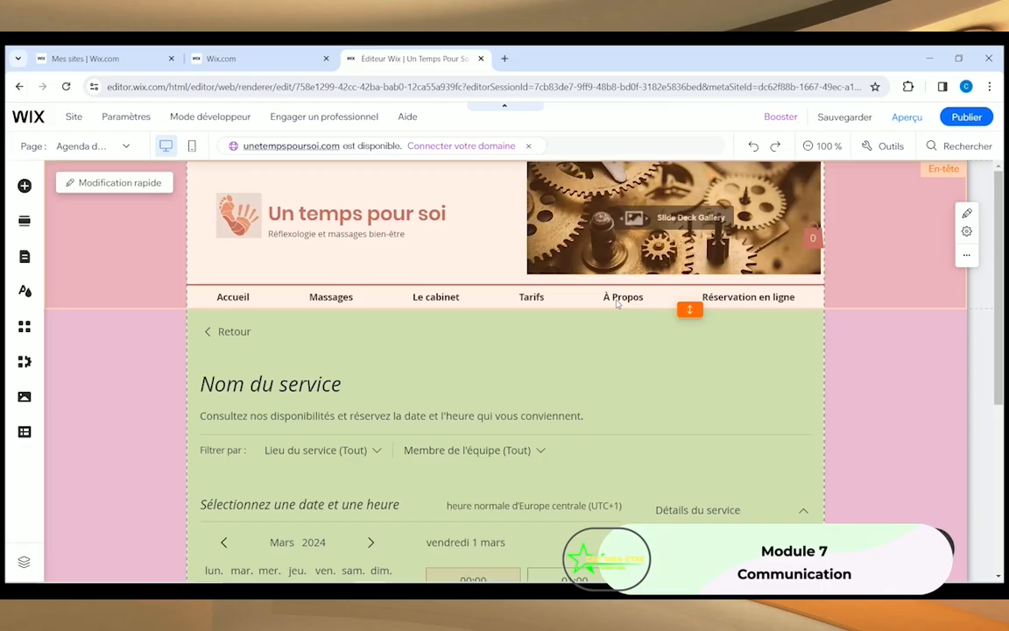
# Step: Go to the À Propos page and retype the first practitioner's name with her full name
pyautogui.click(23, 256)
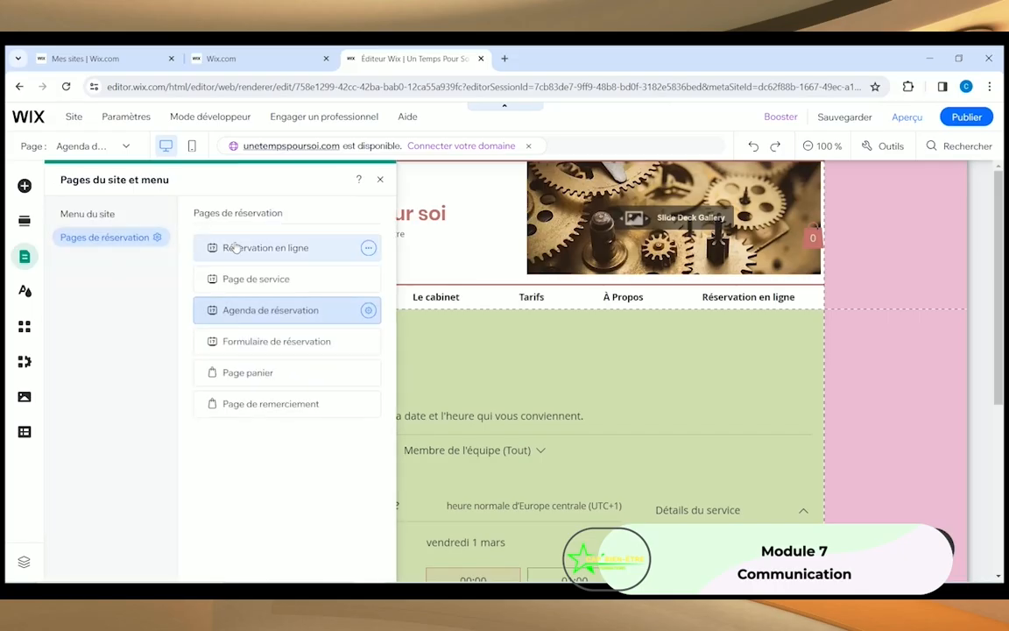
pyautogui.click(91, 214)
pyautogui.click(251, 398)
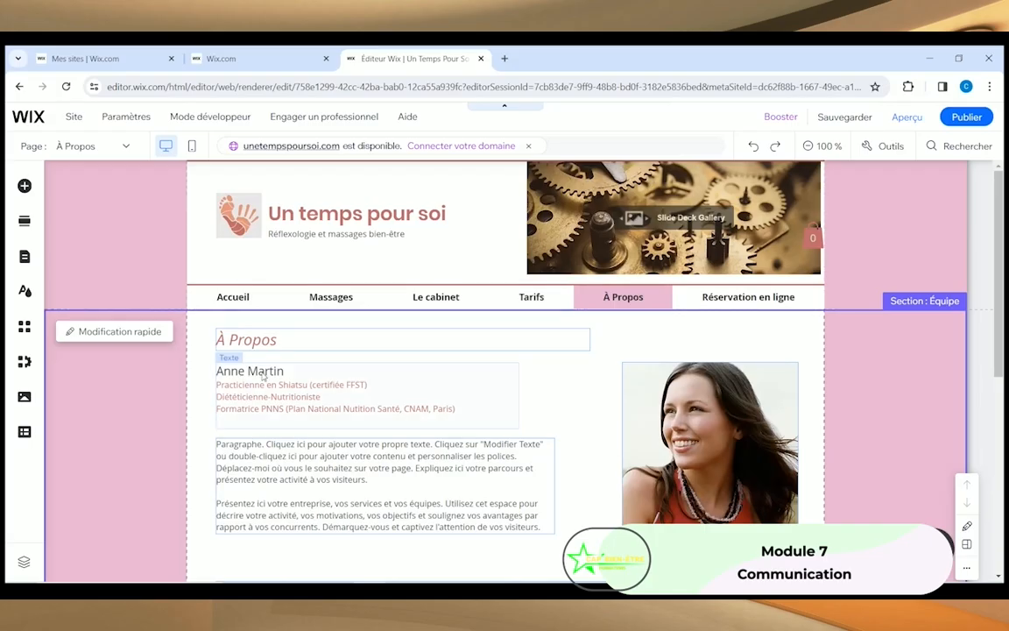
pyautogui.click(244, 355)
pyautogui.click(257, 333)
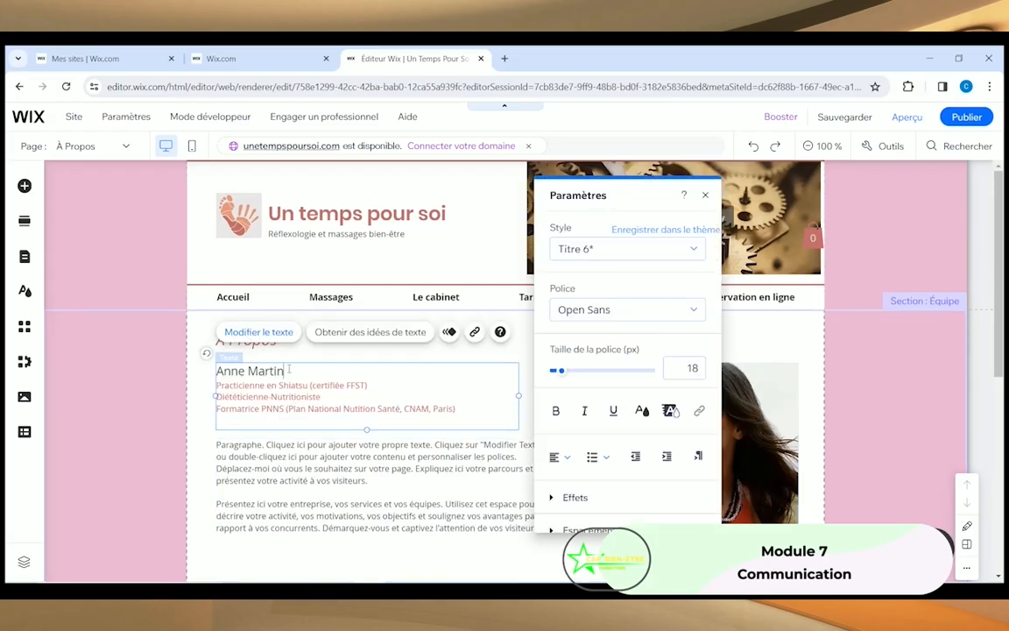
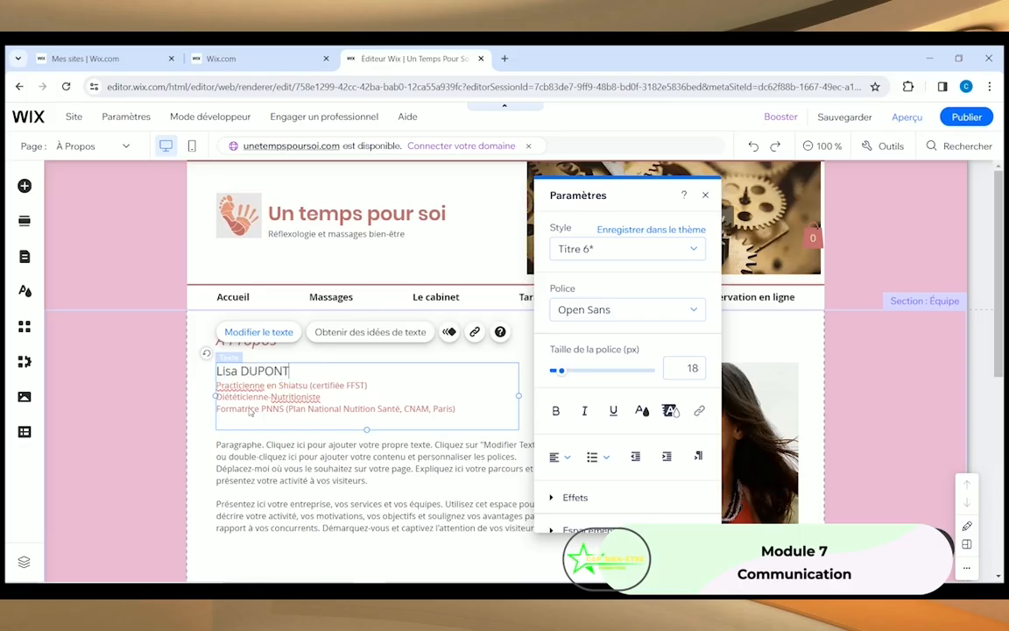
pyautogui.click(324, 396)
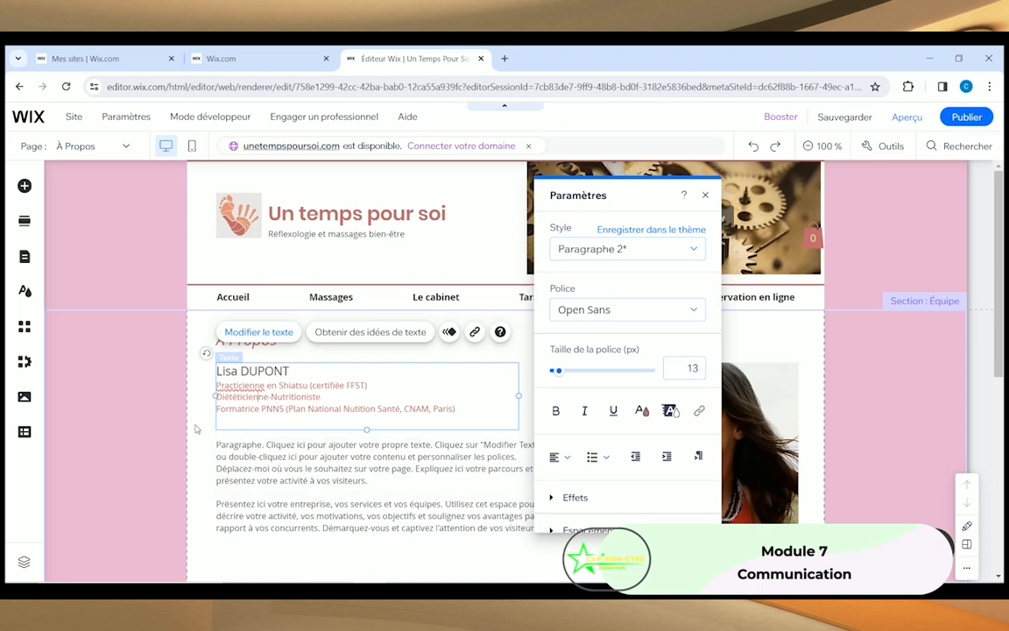
pyautogui.click(270, 461)
# Step: Delete the second practitioner's apple photo, name block and description paragraph
pyautogui.scroll(-2, 274, 462)
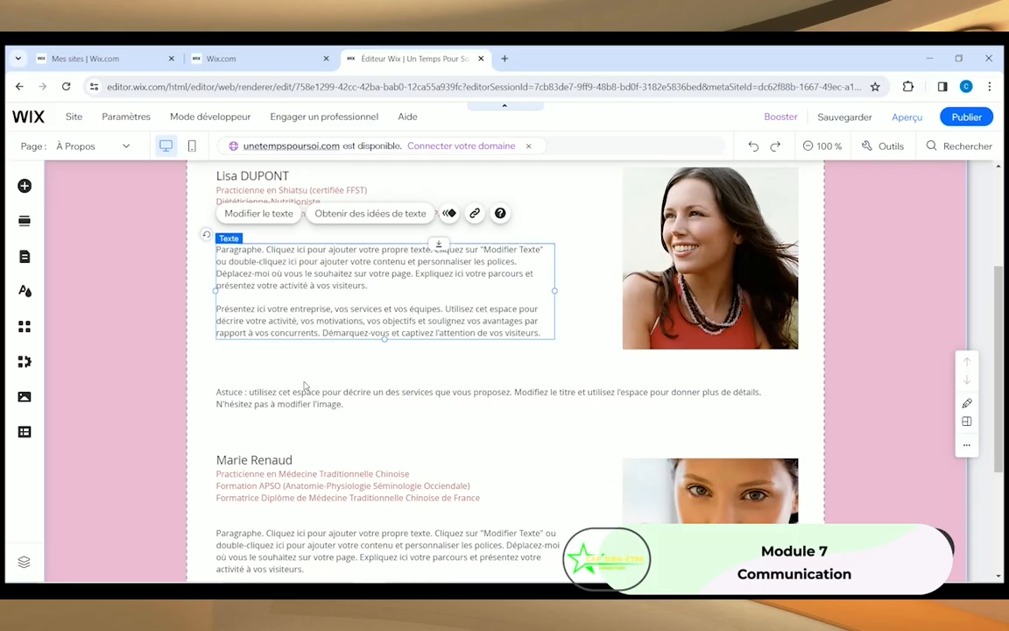
pyautogui.scroll(-2, 305, 377)
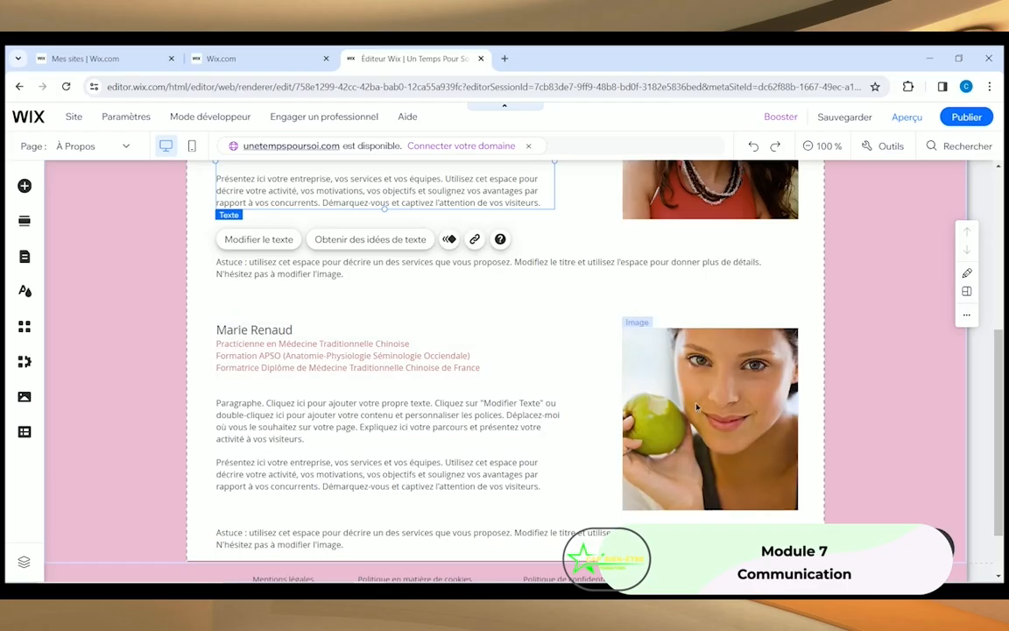
pyautogui.click(631, 363)
pyautogui.press('Delete')
pyautogui.click(332, 381)
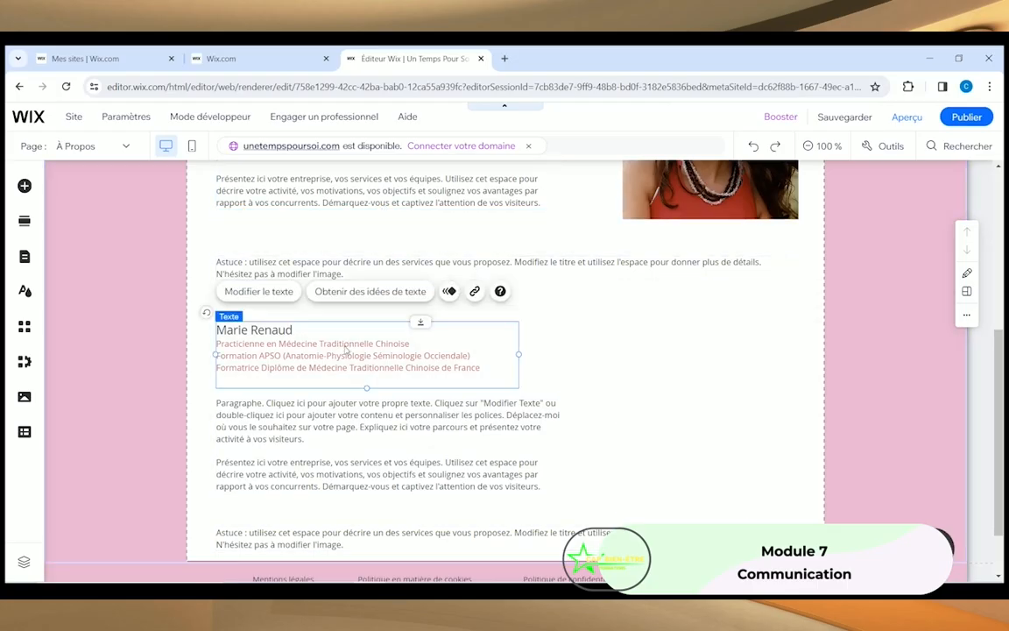
pyautogui.press('Delete')
pyautogui.click(308, 437)
pyautogui.press('Delete')
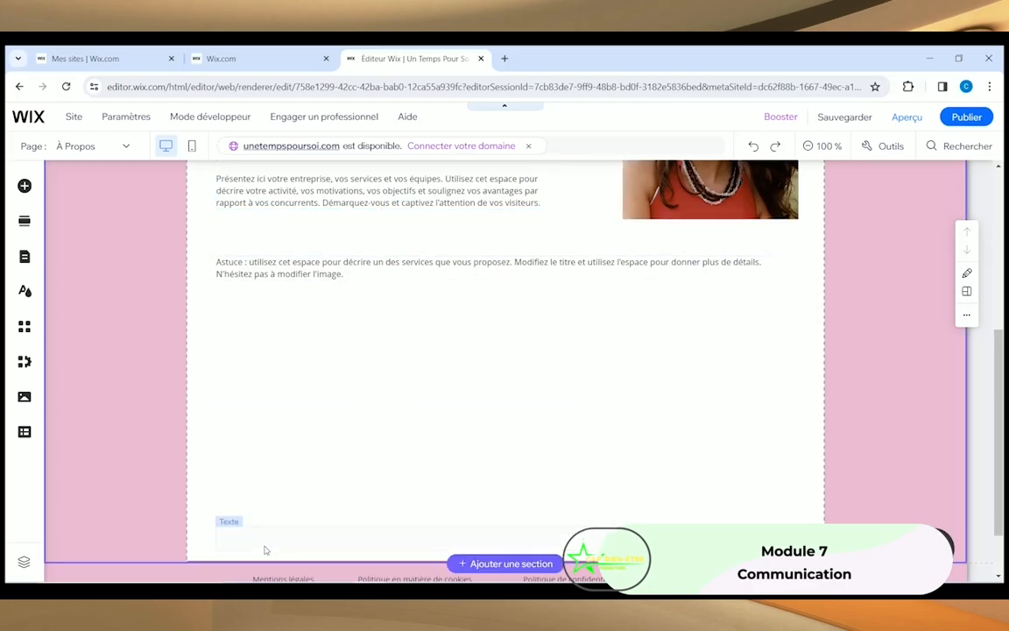
pyautogui.scroll(4, 545, 492)
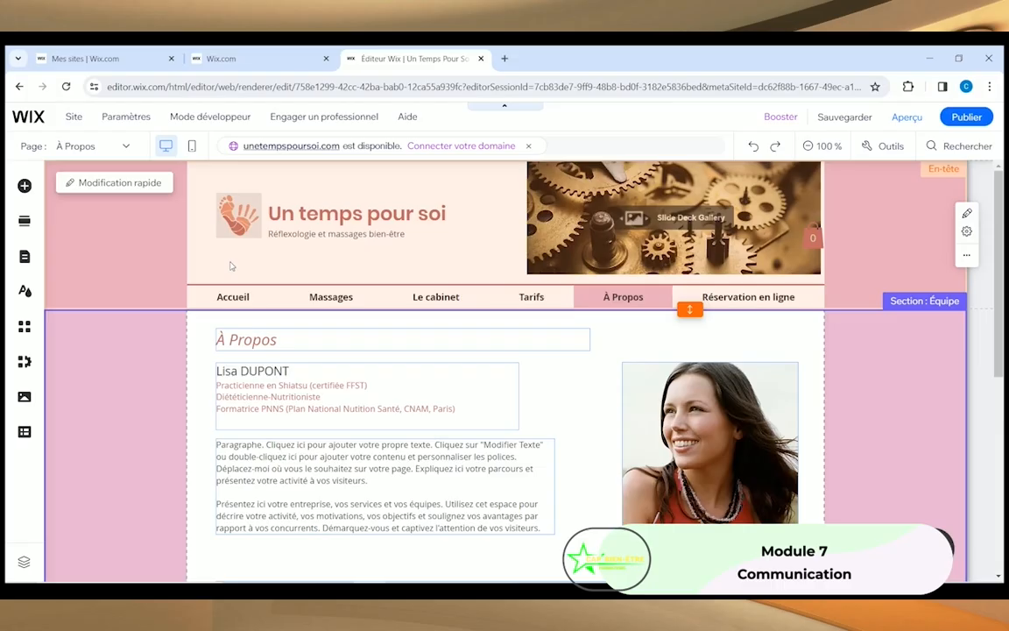
pyautogui.scroll(-3, 438, 355)
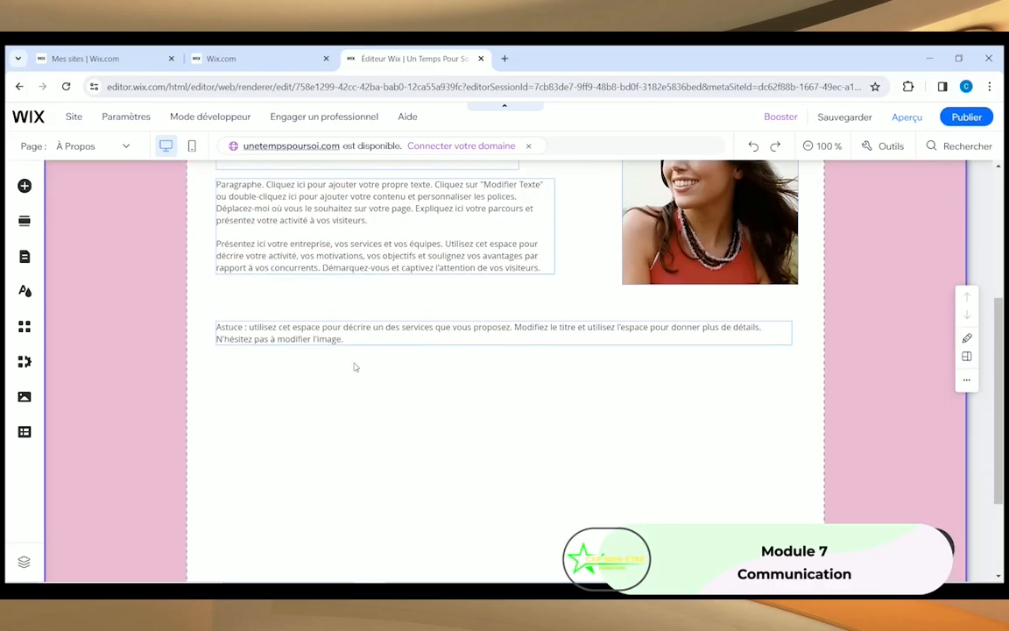
pyautogui.scroll(-2, 355, 367)
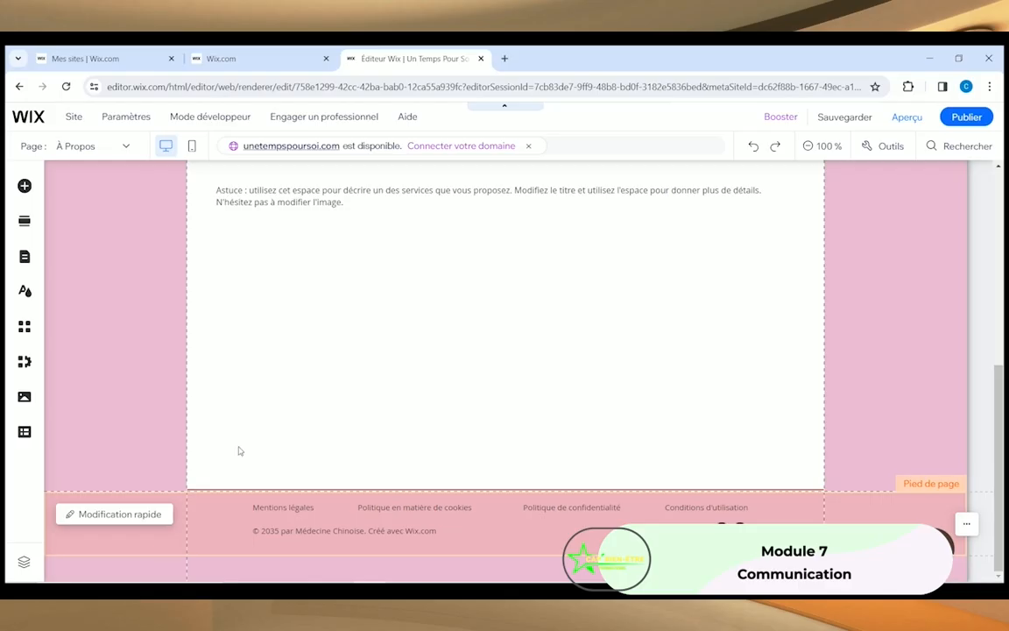
pyautogui.scroll(10, 239, 450)
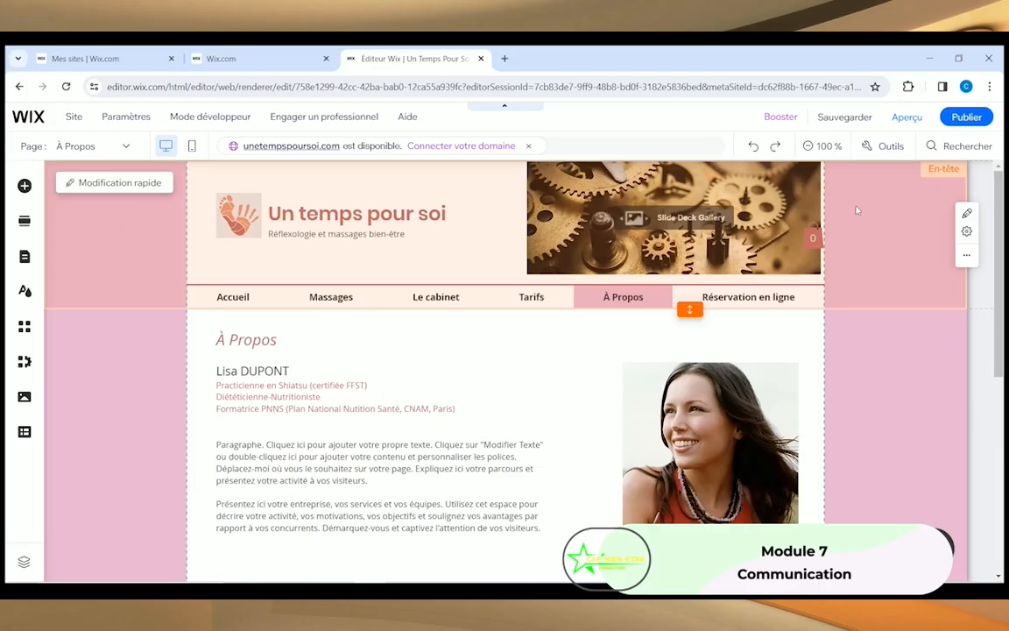
pyautogui.scroll(-3, 397, 464)
pyautogui.scroll(-1, 397, 464)
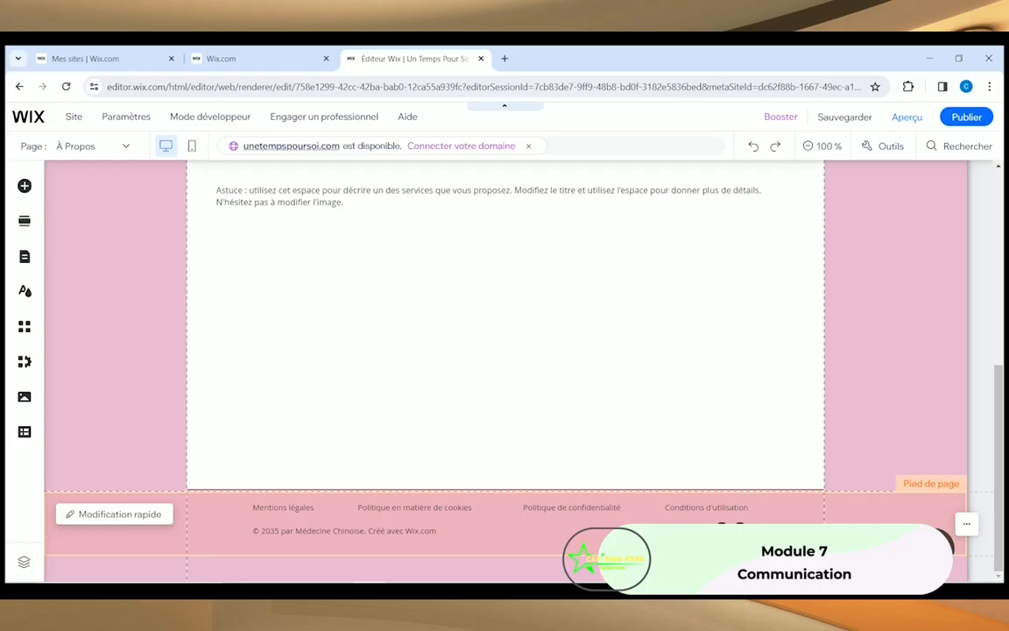
# Step: Remove the Twitter icon from the footer social bar, keeping Facebook, and bring up the icon library
pyautogui.click(738, 523)
pyautogui.click(738, 523)
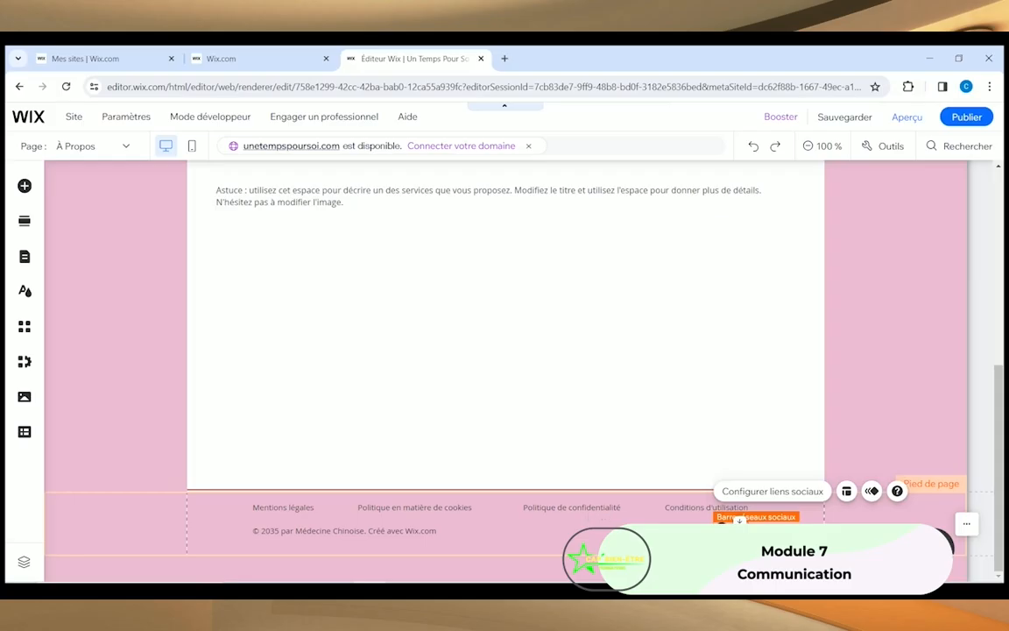
pyautogui.click(765, 491)
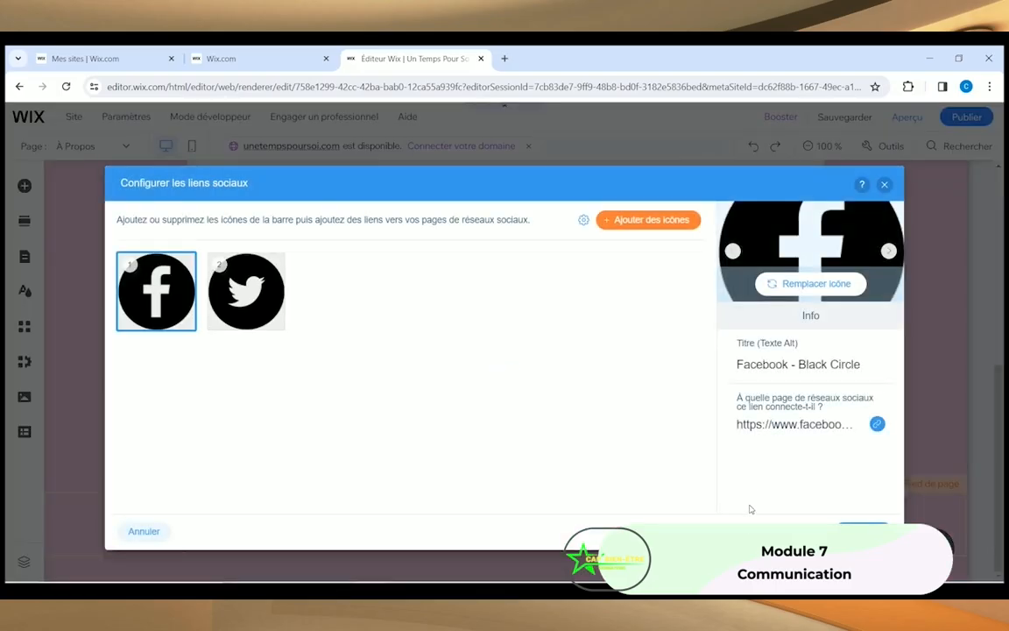
pyautogui.moveTo(154, 292)
pyautogui.click(796, 425)
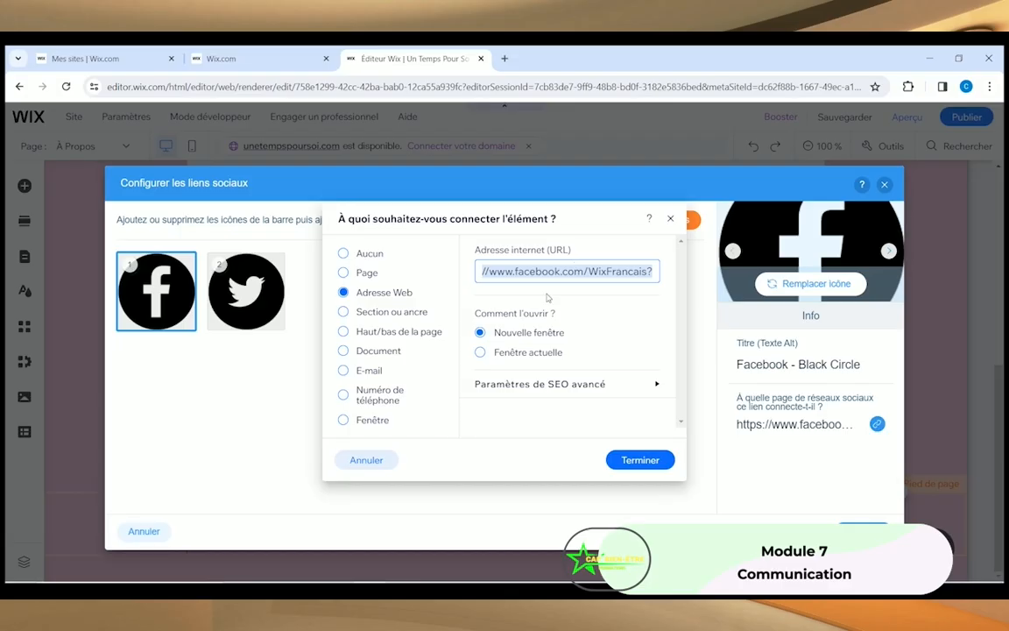
pyautogui.click(640, 460)
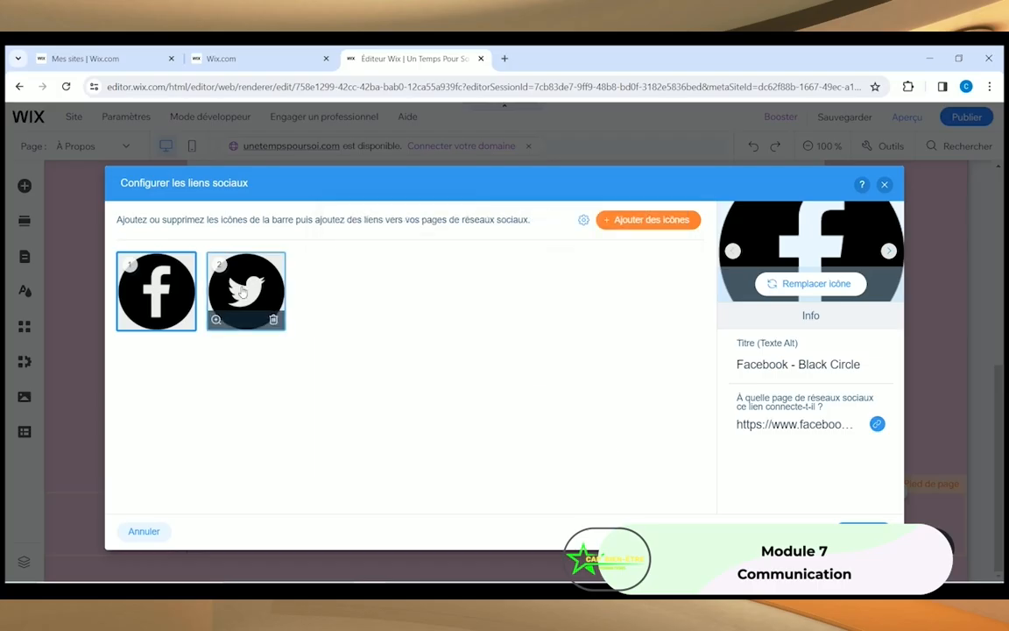
pyautogui.click(219, 262)
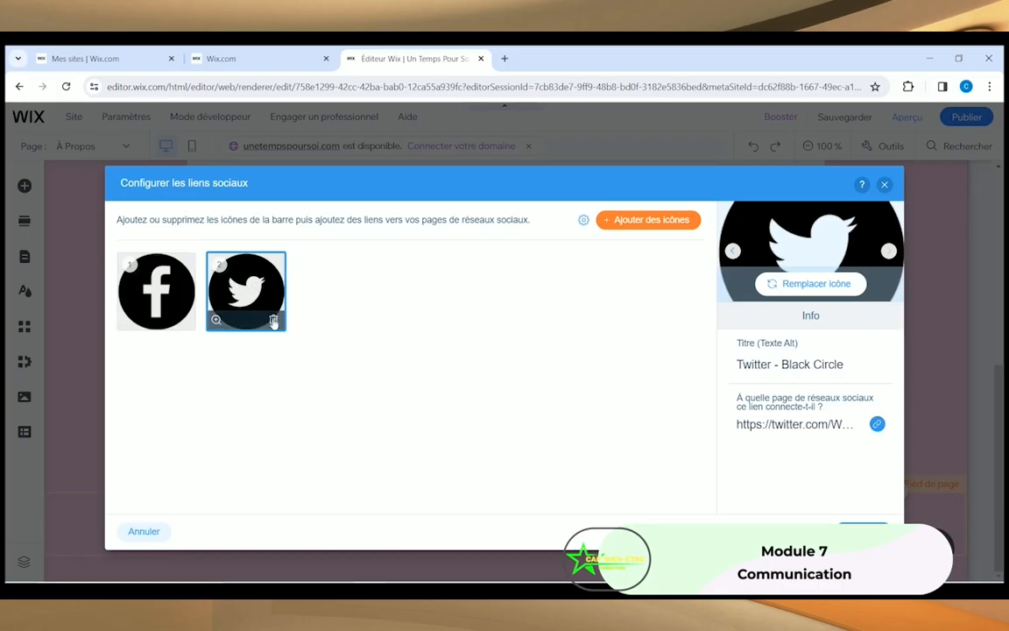
pyautogui.click(273, 318)
pyautogui.click(652, 220)
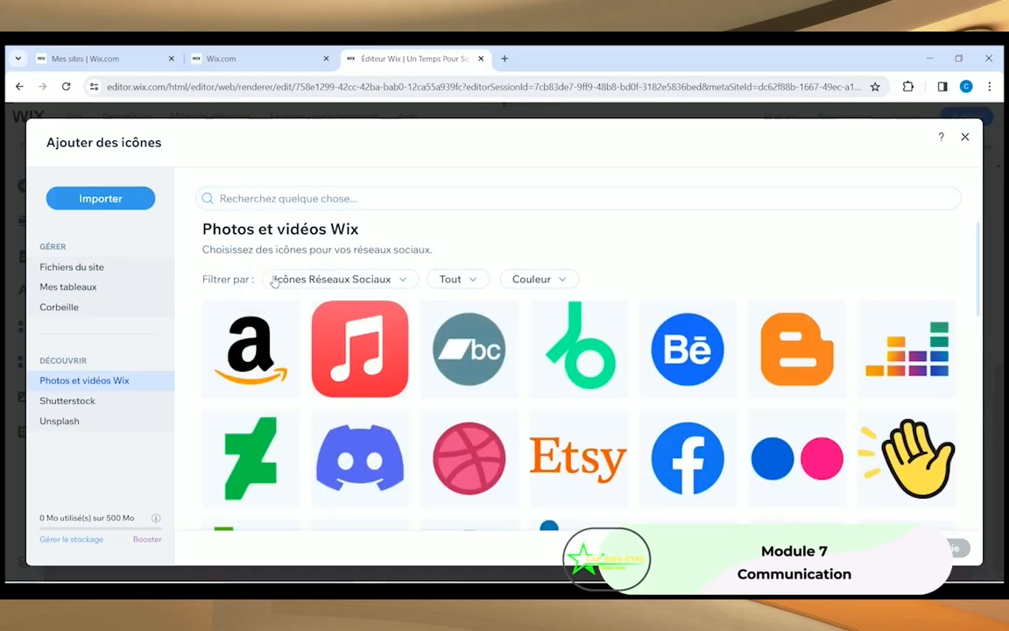
# Step: Search 'Instagram' and add the gradient Instagram icon to the social bar, leaving its link empty
pyautogui.click(324, 198)
pyautogui.write('l')
pyautogui.write('nstagram')
pyautogui.press('Return')
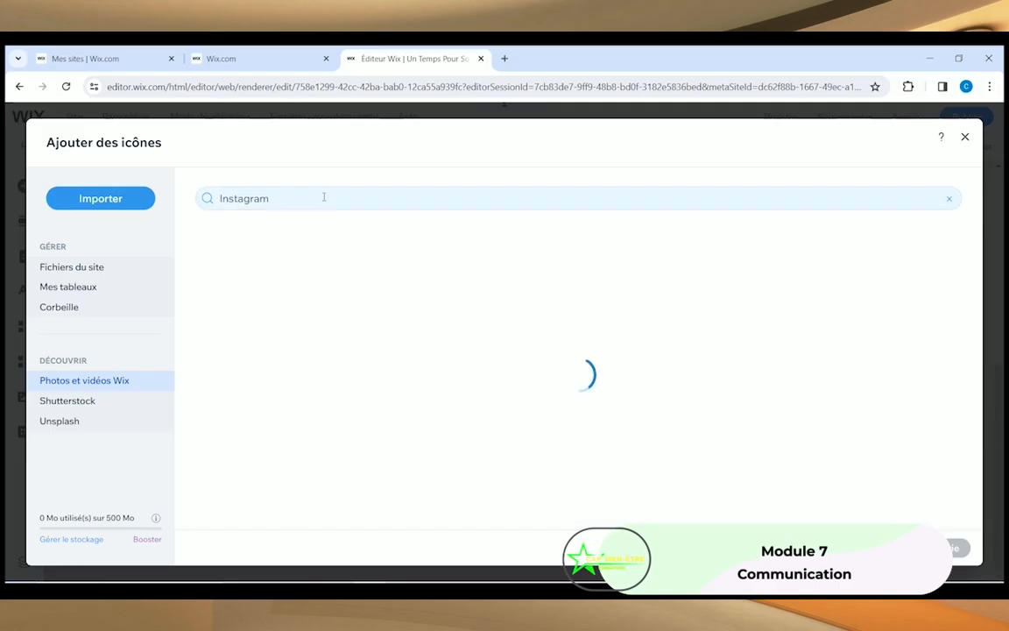
pyautogui.click(321, 359)
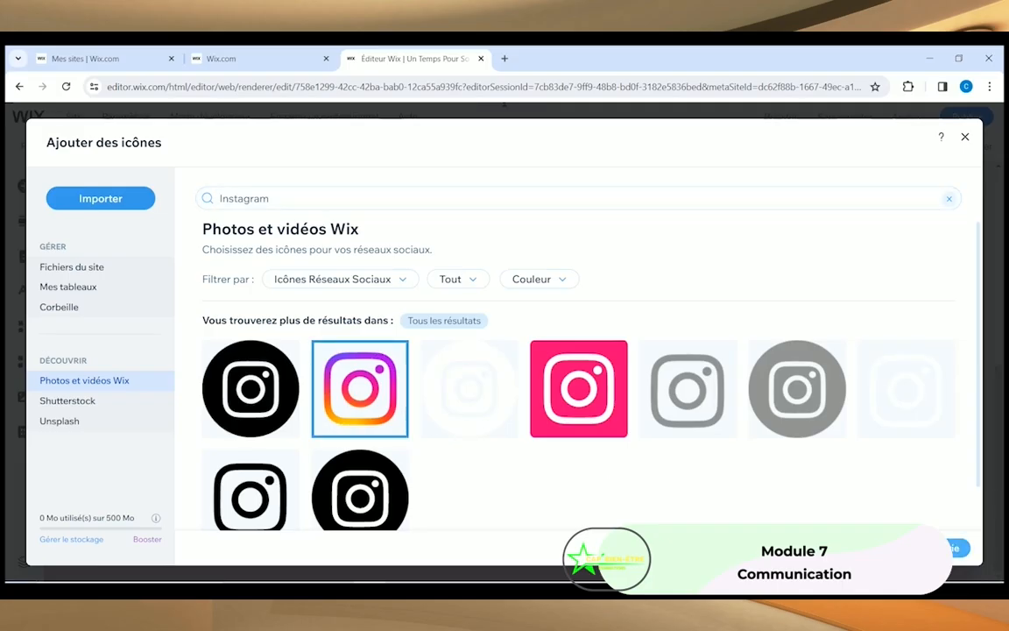
pyautogui.click(915, 548)
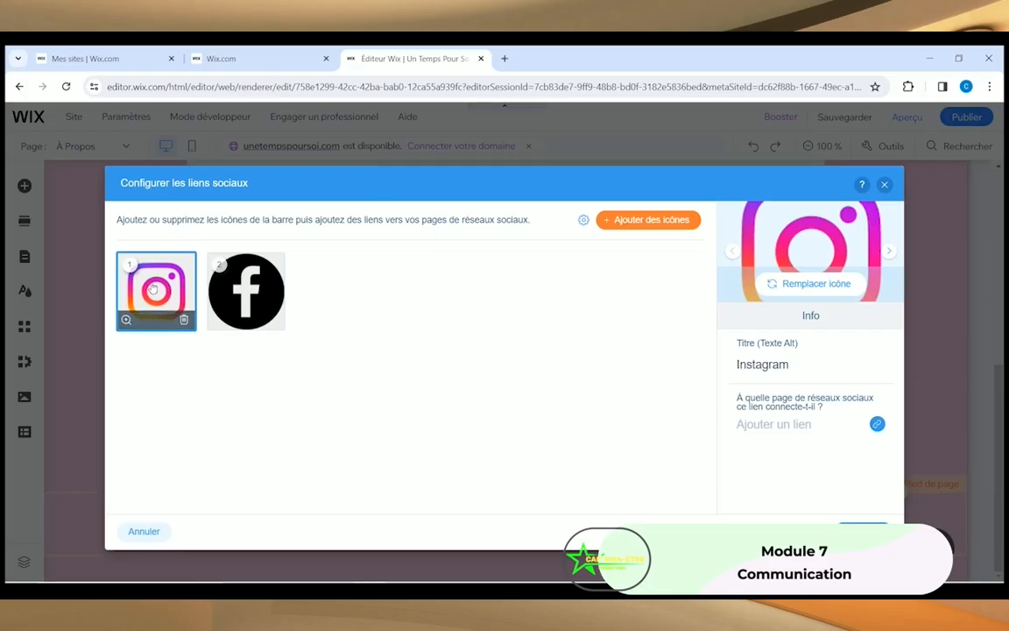
pyautogui.click(764, 424)
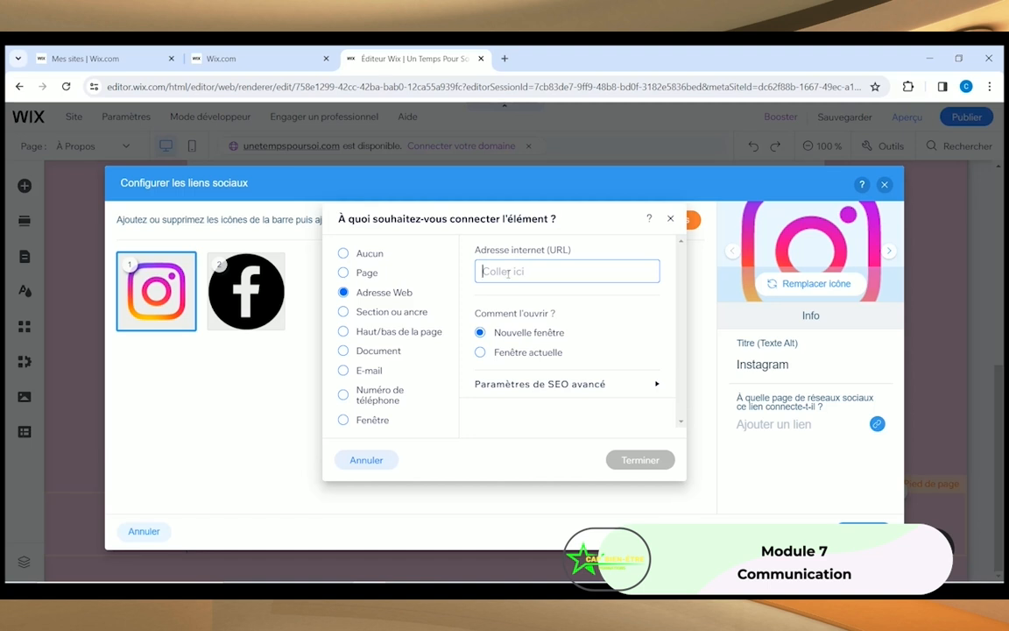
pyautogui.click(670, 218)
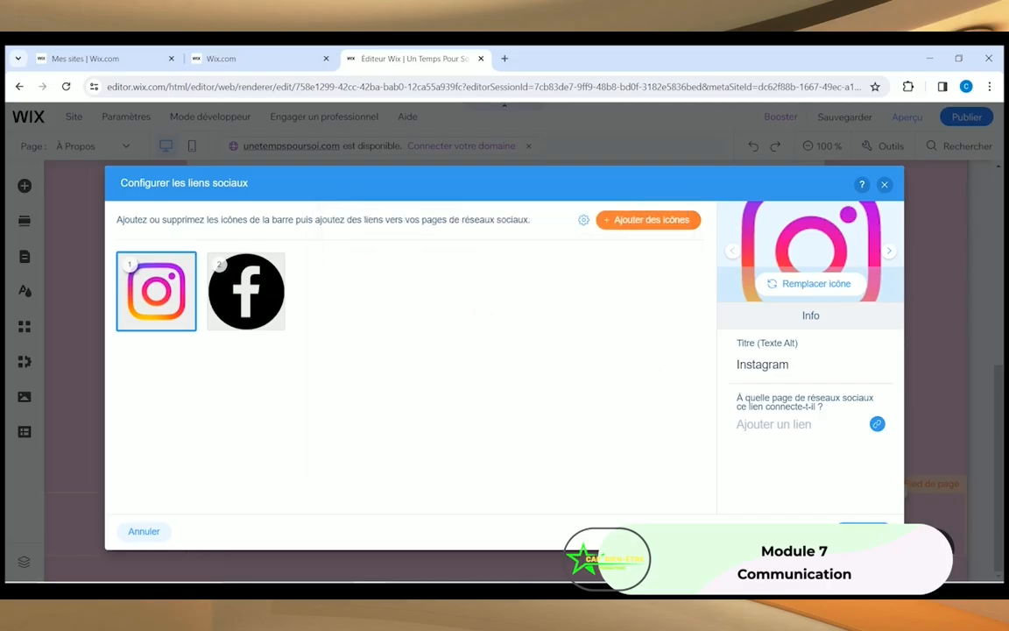
pyautogui.click(863, 531)
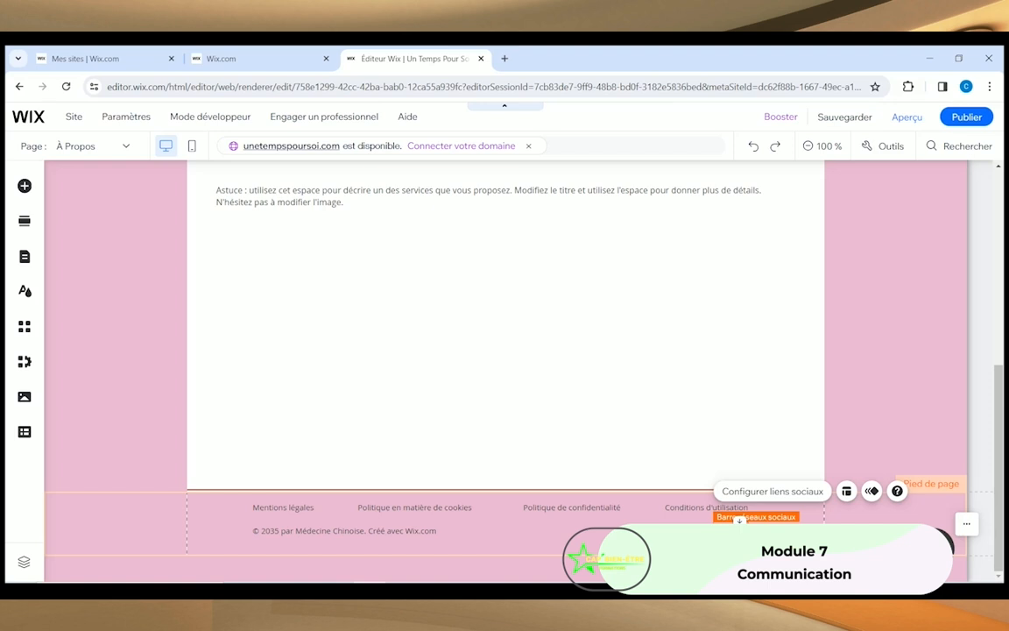
# Step: Load capbien-etre.com in a new tab and open its Google listing for cap bien etre verfeil
pyautogui.click(567, 546)
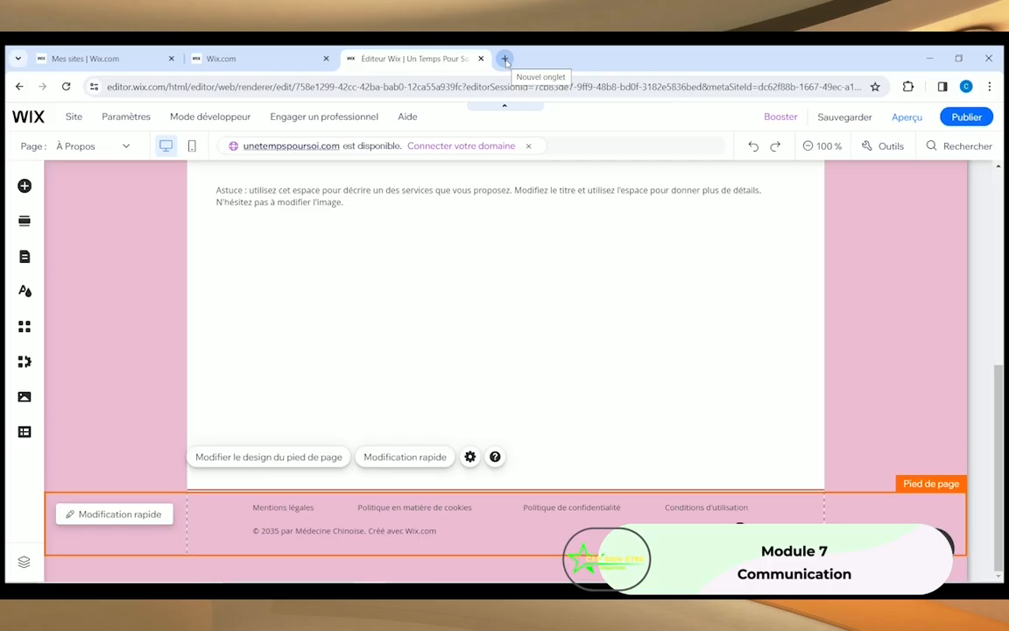
pyautogui.click(505, 58)
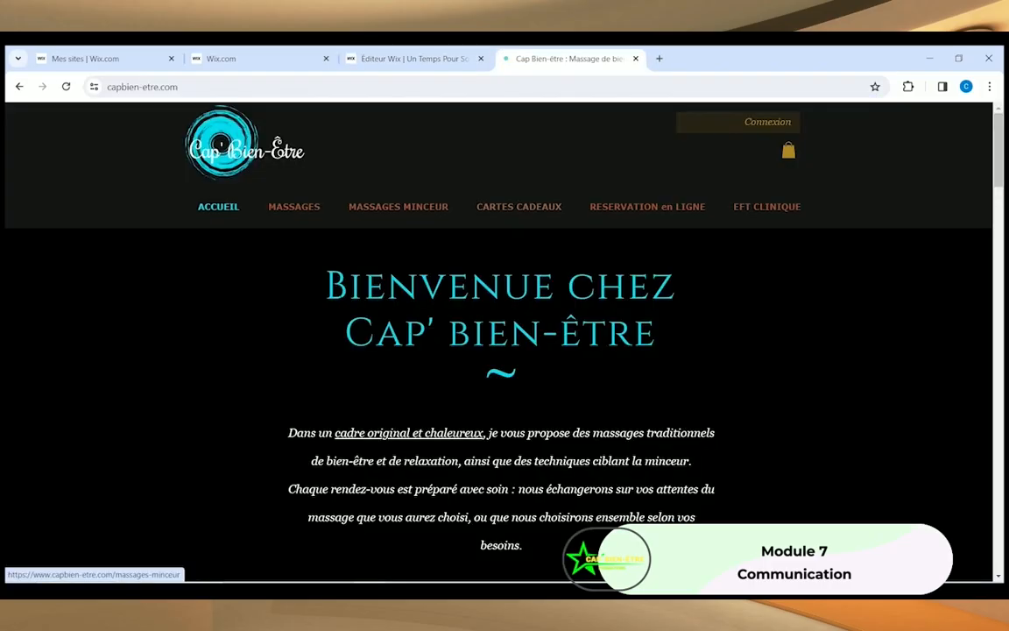
pyautogui.scroll(-10, 334, 326)
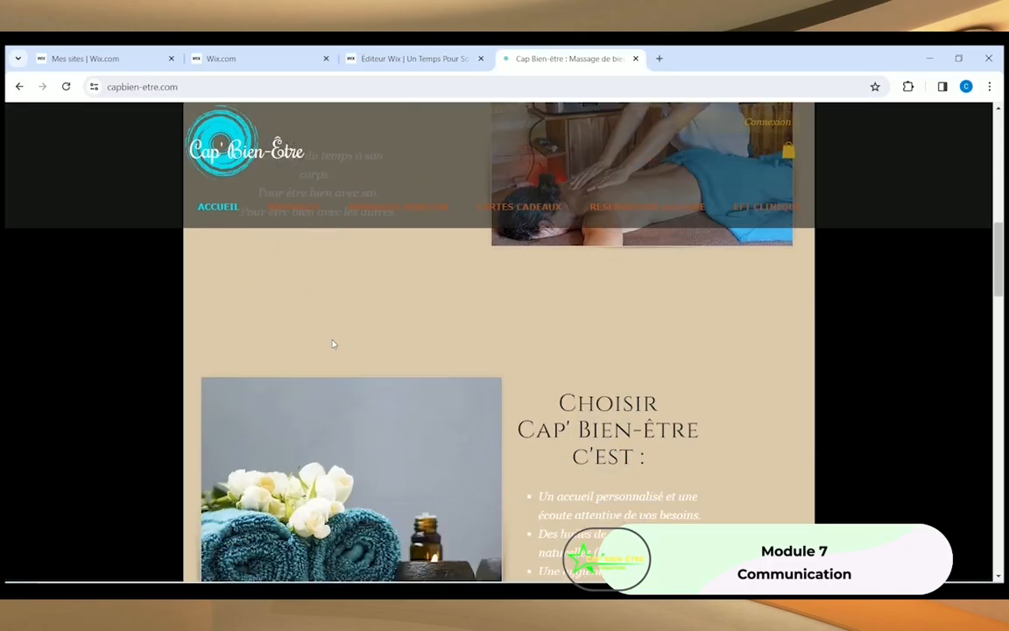
pyautogui.scroll(-15, 332, 343)
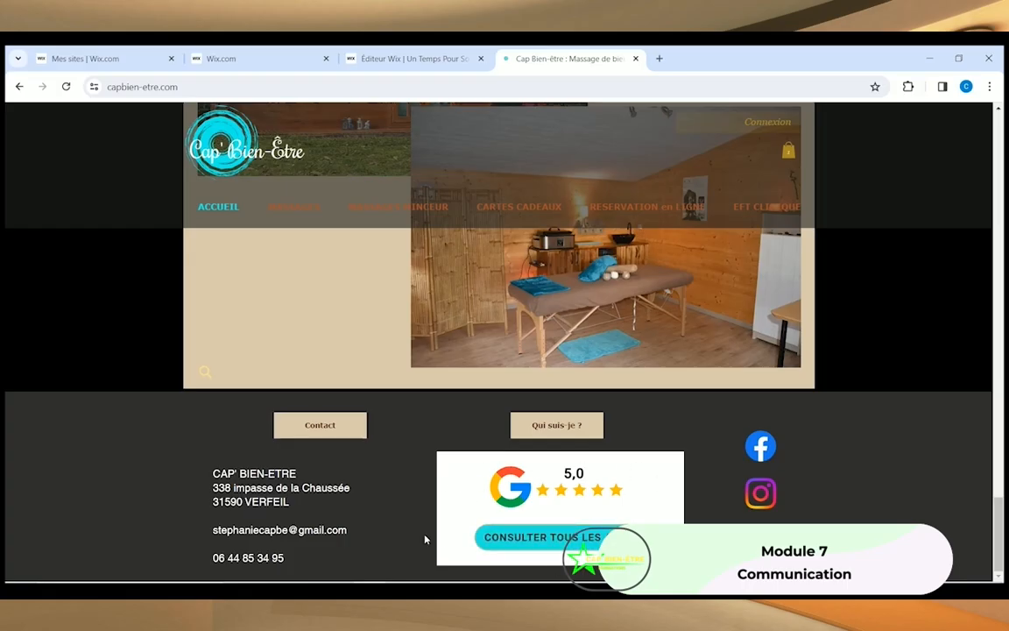
pyautogui.click(538, 544)
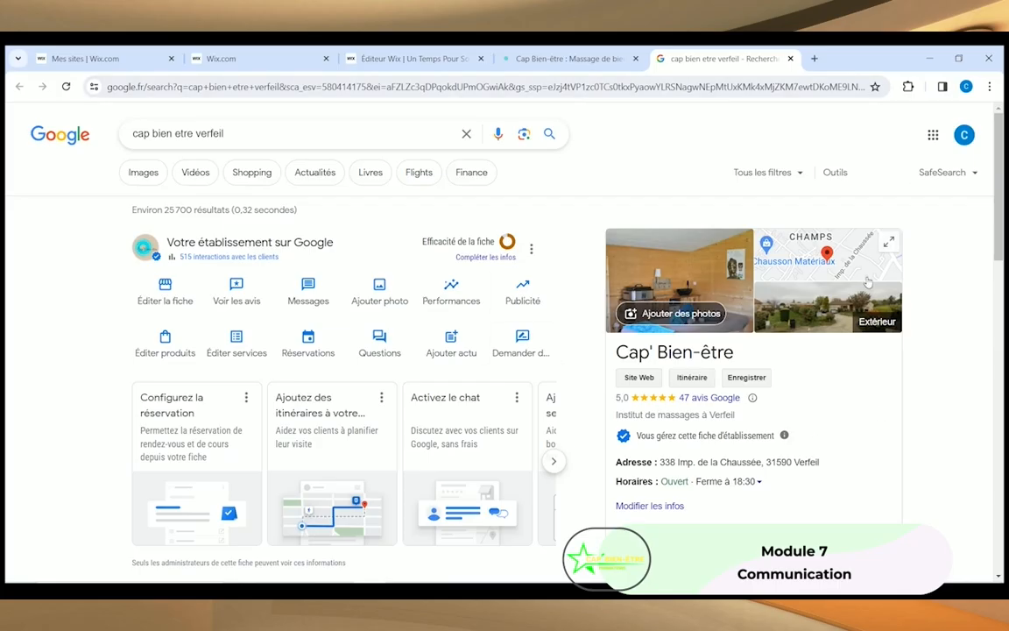
# Step: Browse the 47 Google reviews, then go back to the capbien-etre.com tab
pyautogui.click(700, 401)
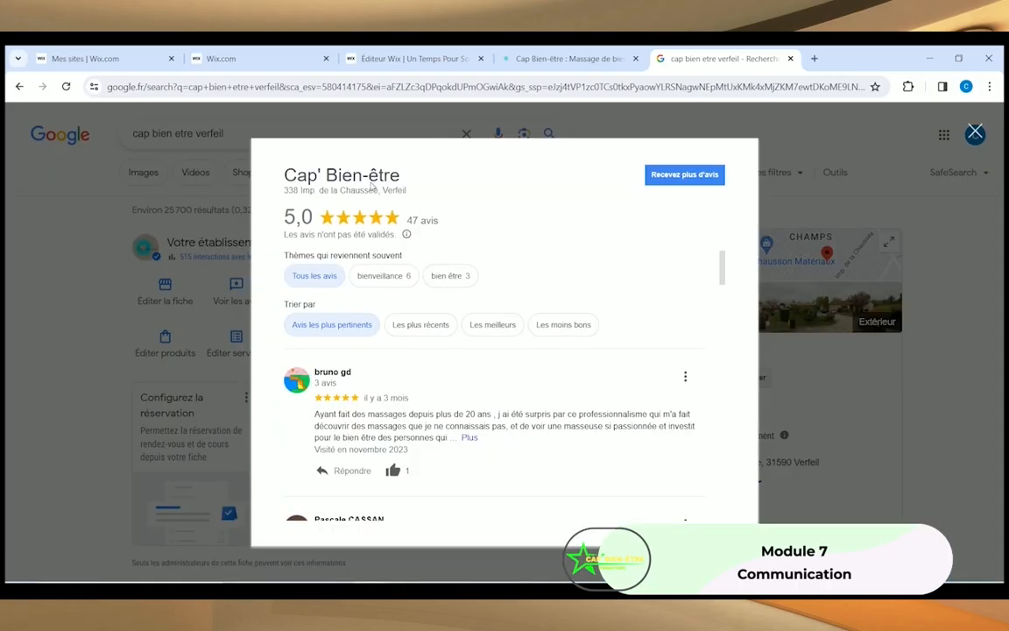
pyautogui.scroll(-15, 489, 339)
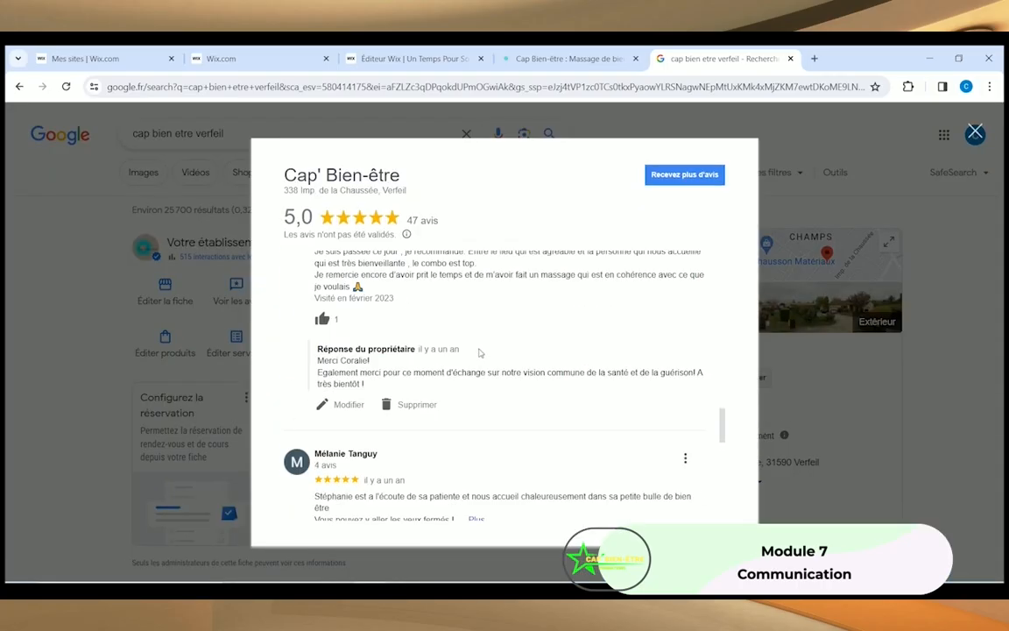
pyautogui.scroll(15, 477, 351)
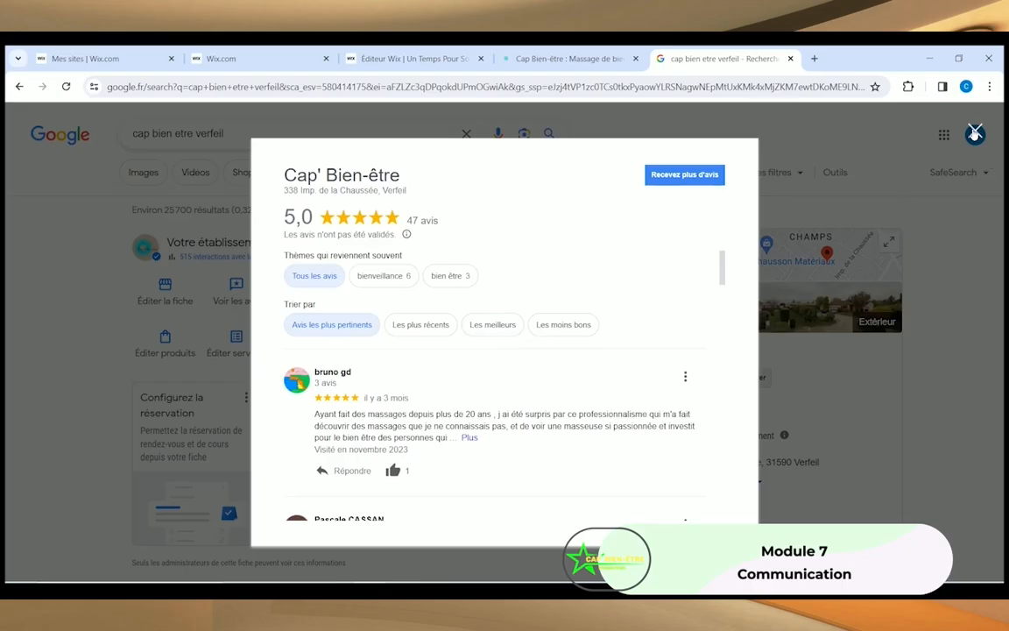
pyautogui.click(975, 133)
pyautogui.click(568, 58)
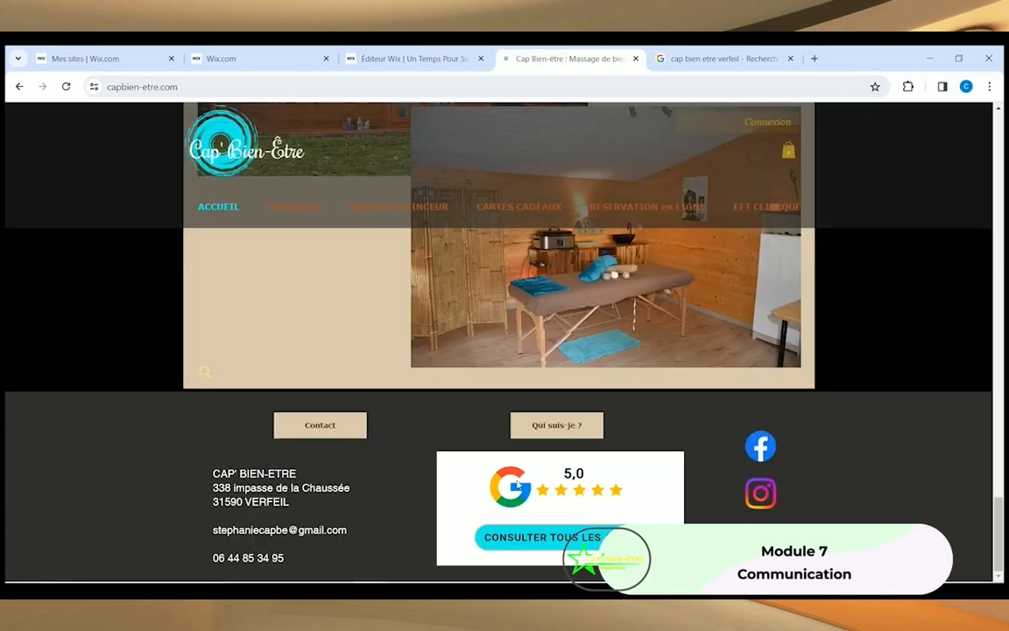
# Step: Return to the Éditeur Wix tab and scroll the À Propos page back to the top
pyautogui.click(412, 58)
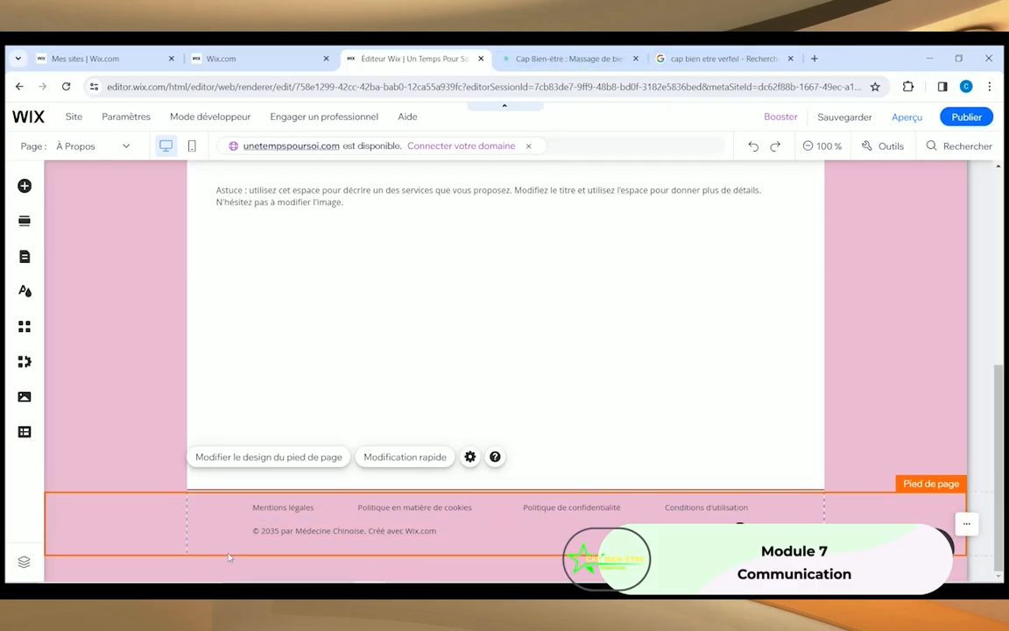
pyautogui.click(541, 60)
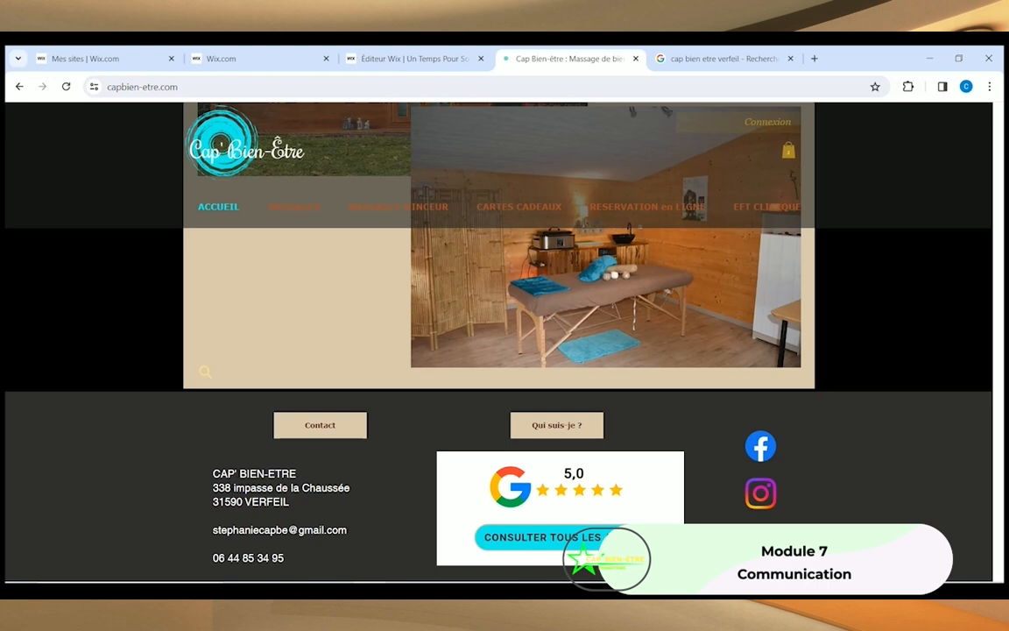
pyautogui.scroll(4, 479, 475)
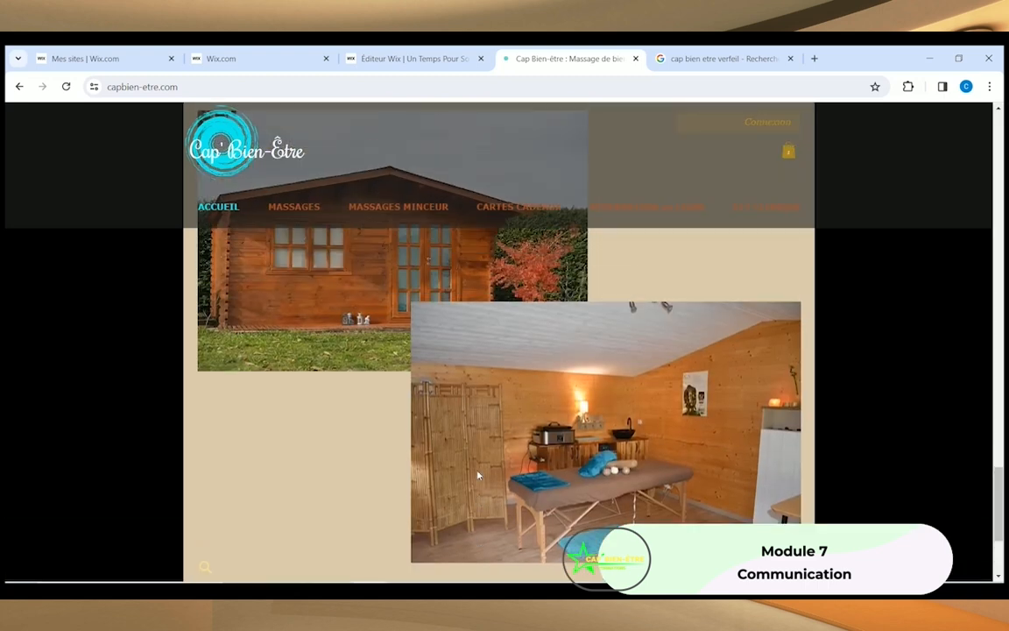
pyautogui.click(413, 59)
pyautogui.scroll(10, 349, 375)
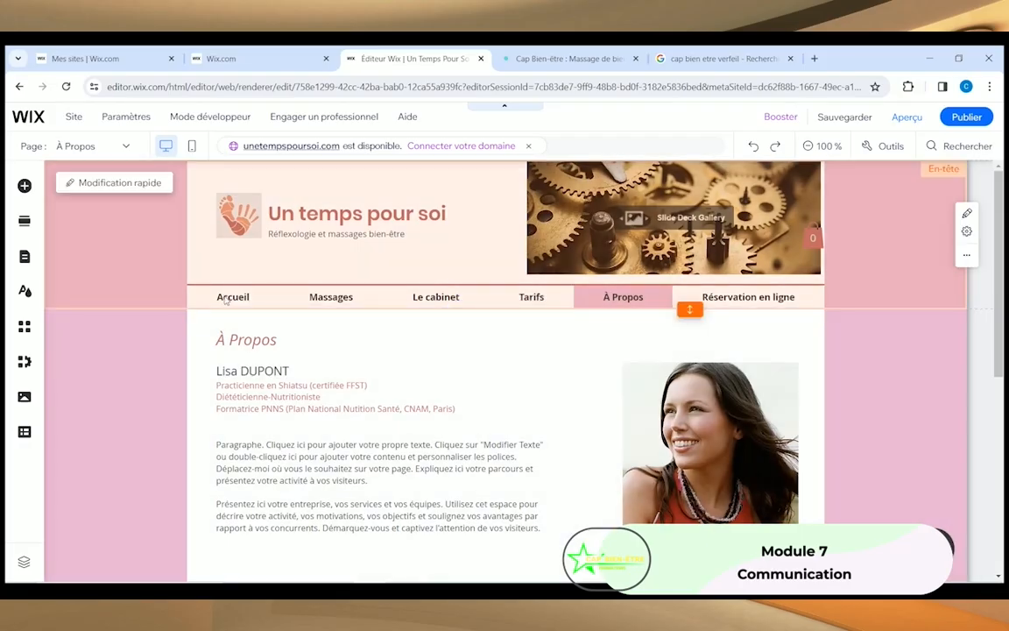
# Step: Add a new Sobre-layout page named 'Bons-cadeau' to the site menu via Gérer le menu
pyautogui.click(226, 300)
pyautogui.click(225, 299)
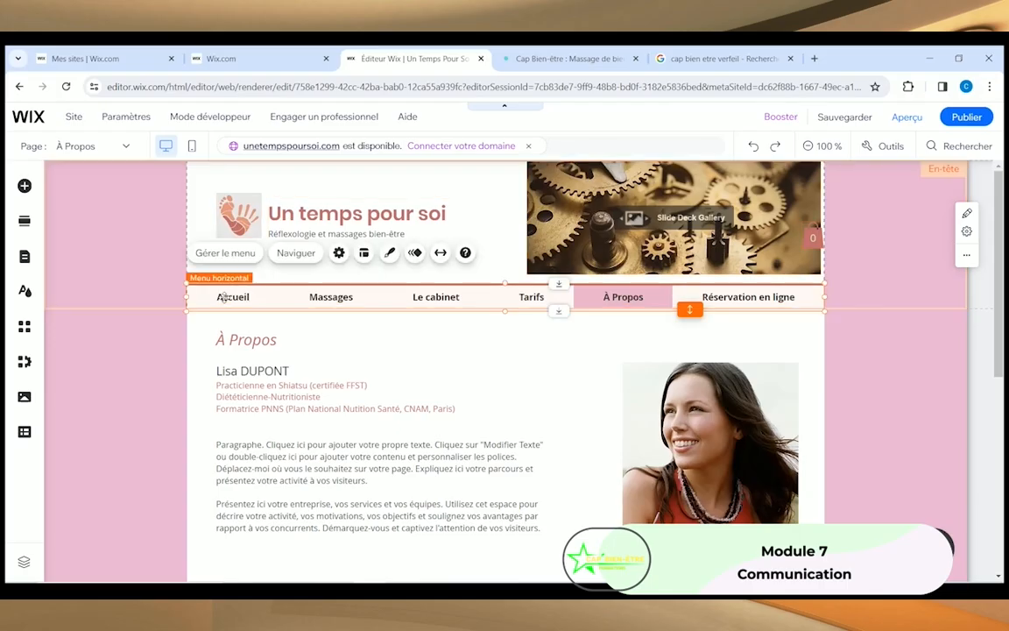
pyautogui.click(224, 252)
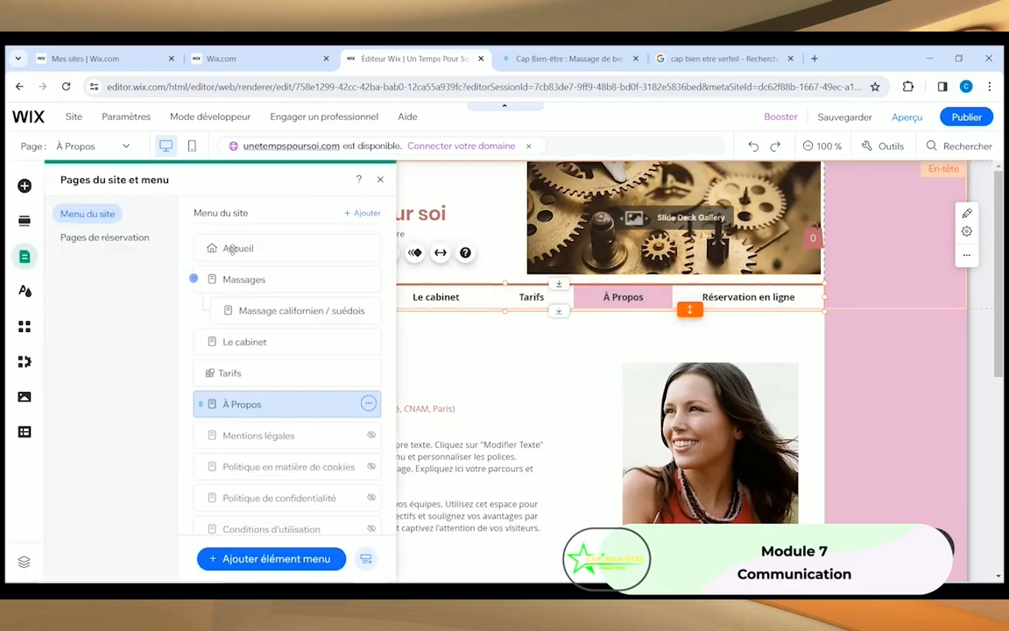
pyautogui.click(251, 559)
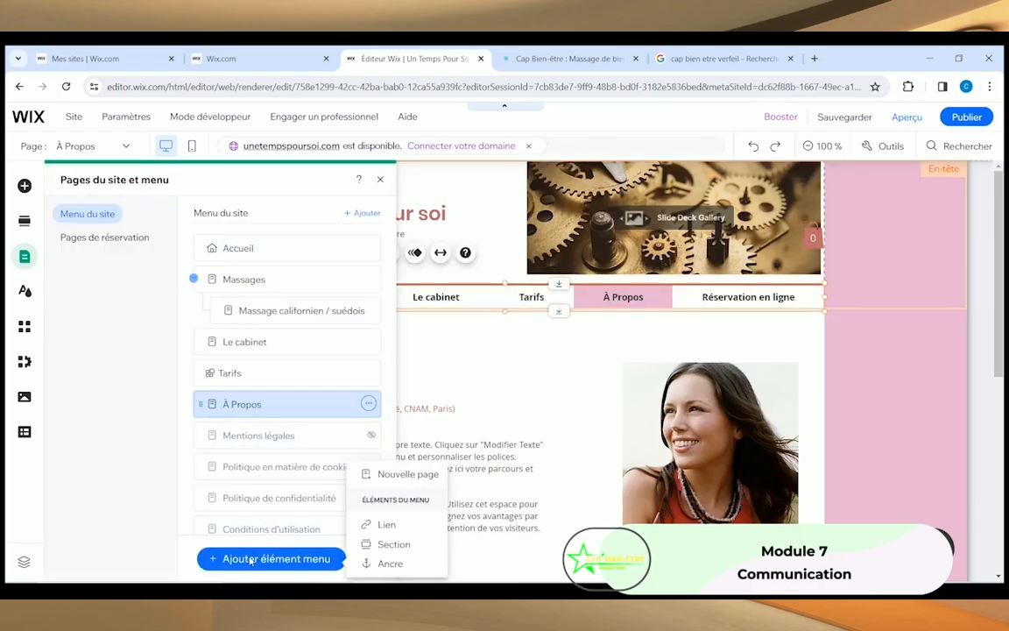
pyautogui.click(390, 474)
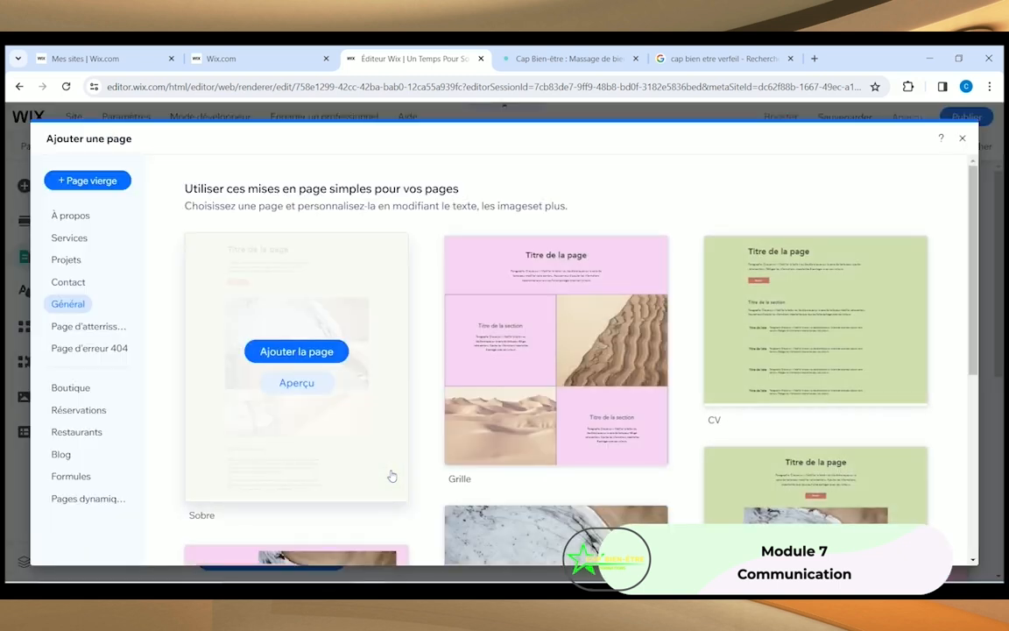
pyautogui.click(88, 181)
pyautogui.click(87, 192)
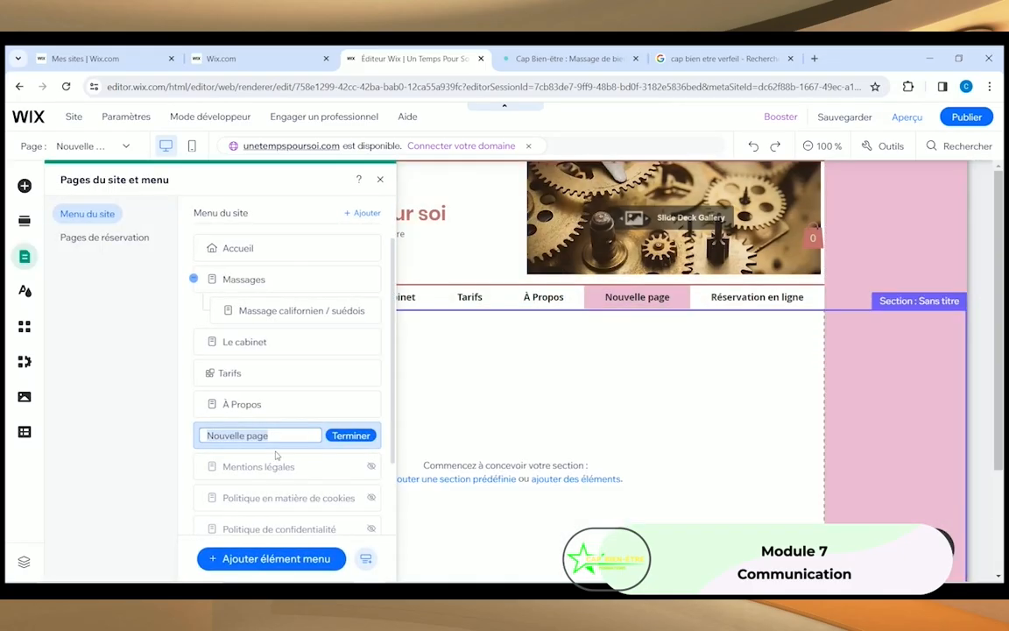
pyautogui.write('Bons')
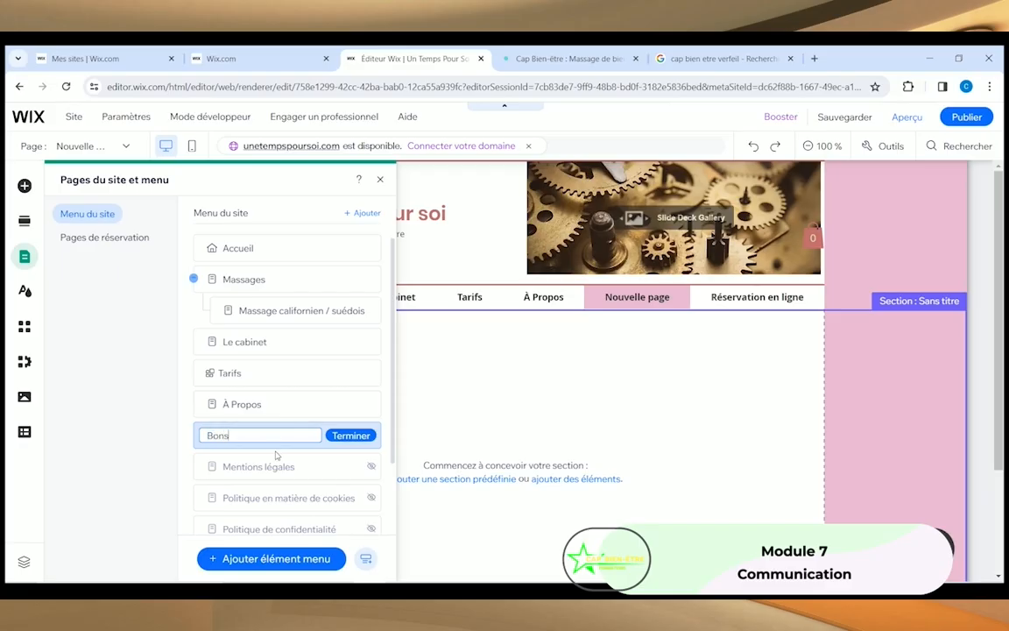
pyautogui.write('-cadeau')
pyautogui.click(354, 436)
pyautogui.click(380, 179)
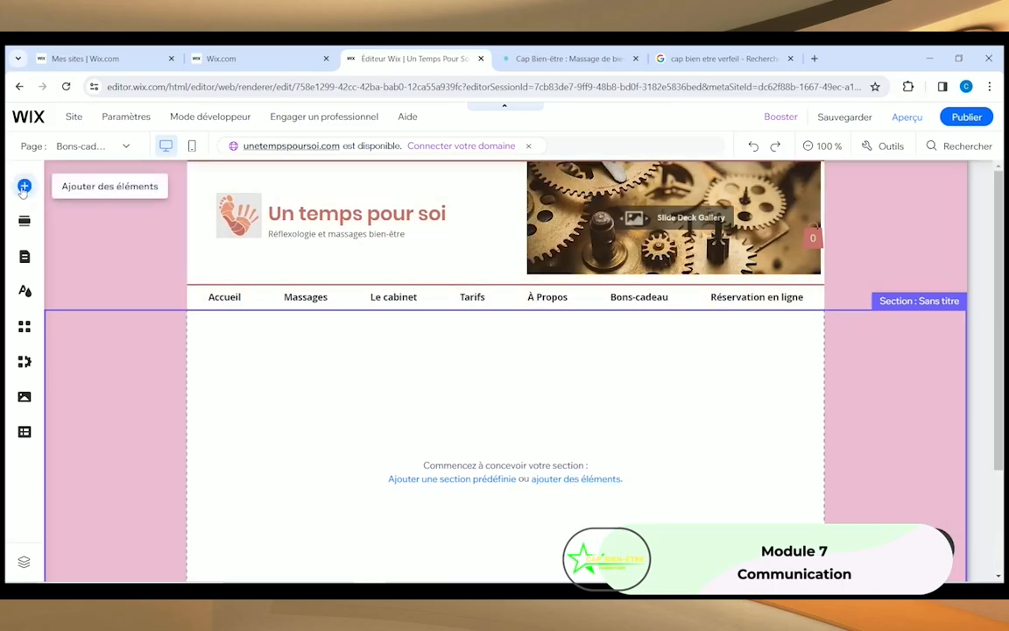
# Step: Add the Boutique online store to the site from the Ajouter des éléments panel
pyautogui.click(565, 479)
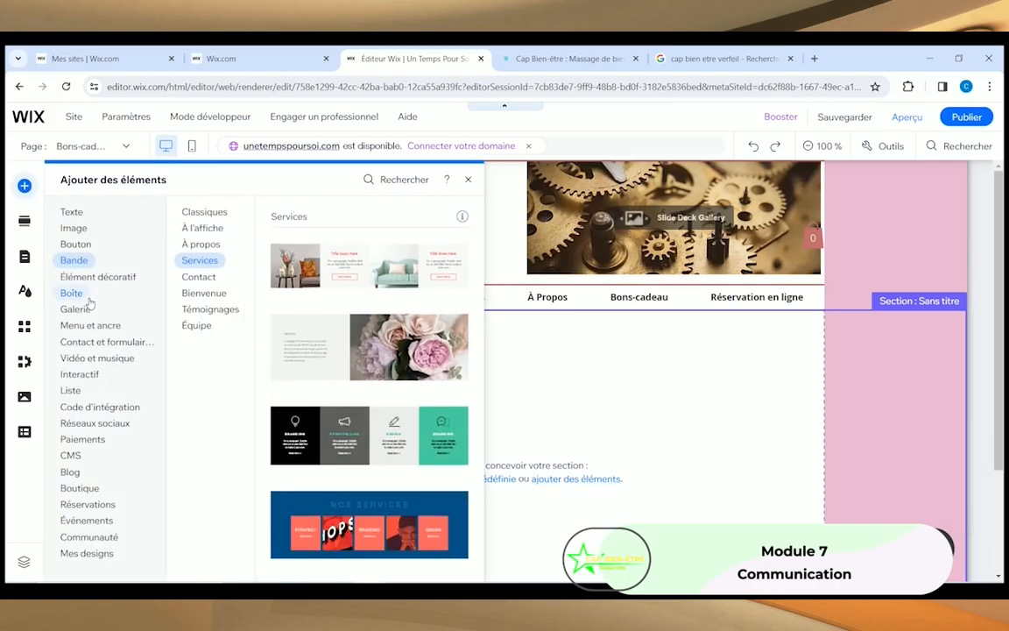
pyautogui.click(80, 277)
pyautogui.click(74, 228)
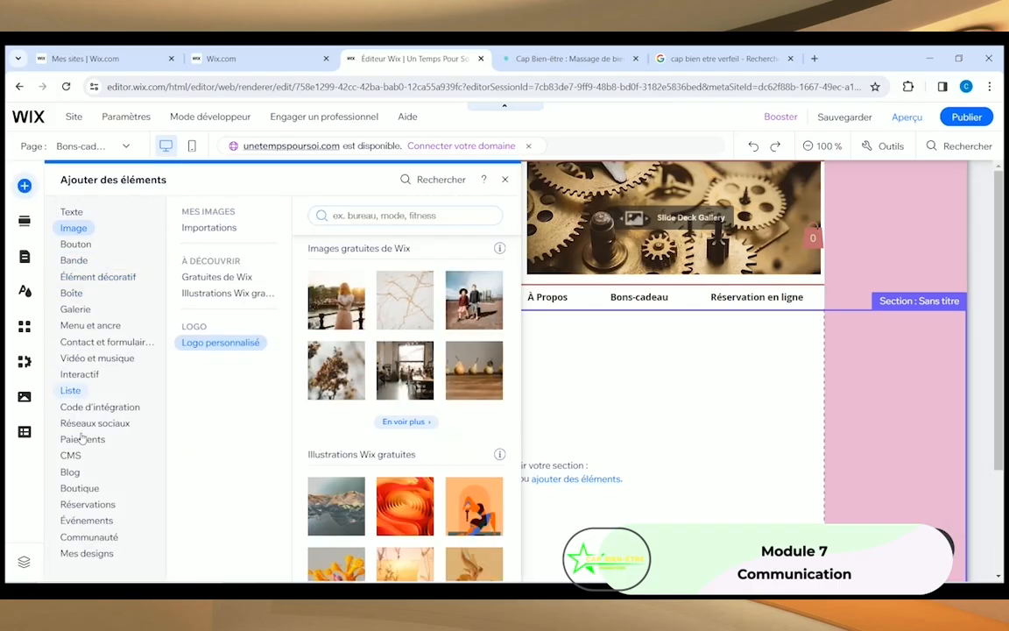
pyautogui.moveTo(77, 489)
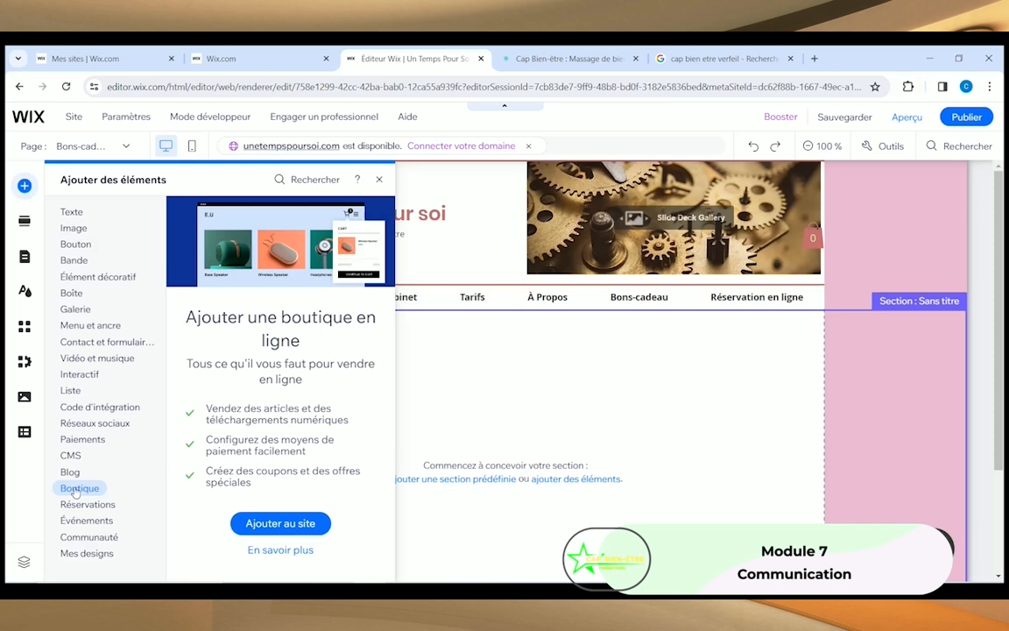
pyautogui.click(283, 526)
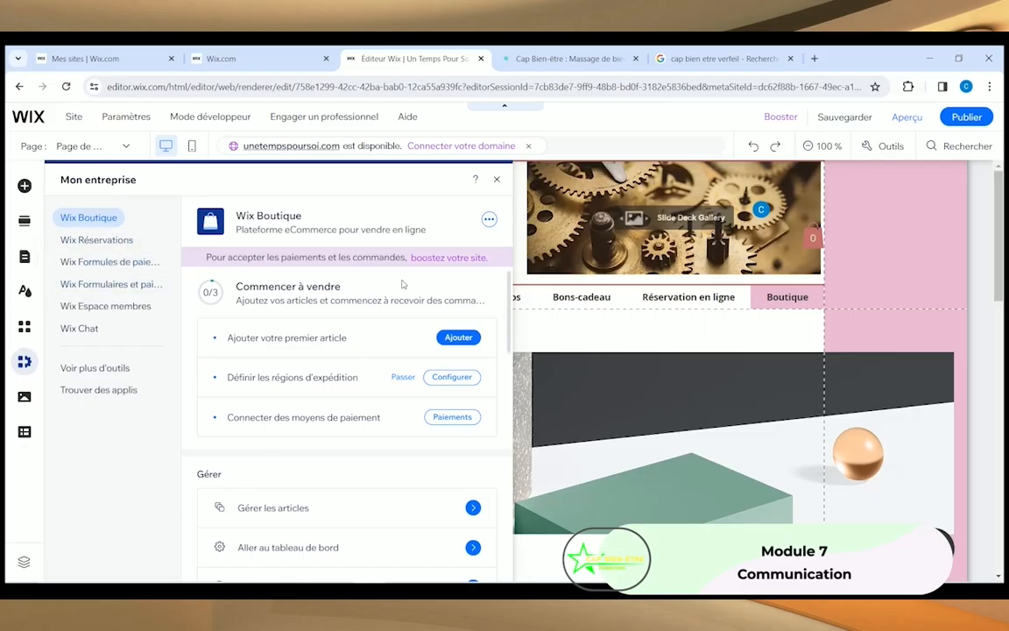
pyautogui.click(496, 180)
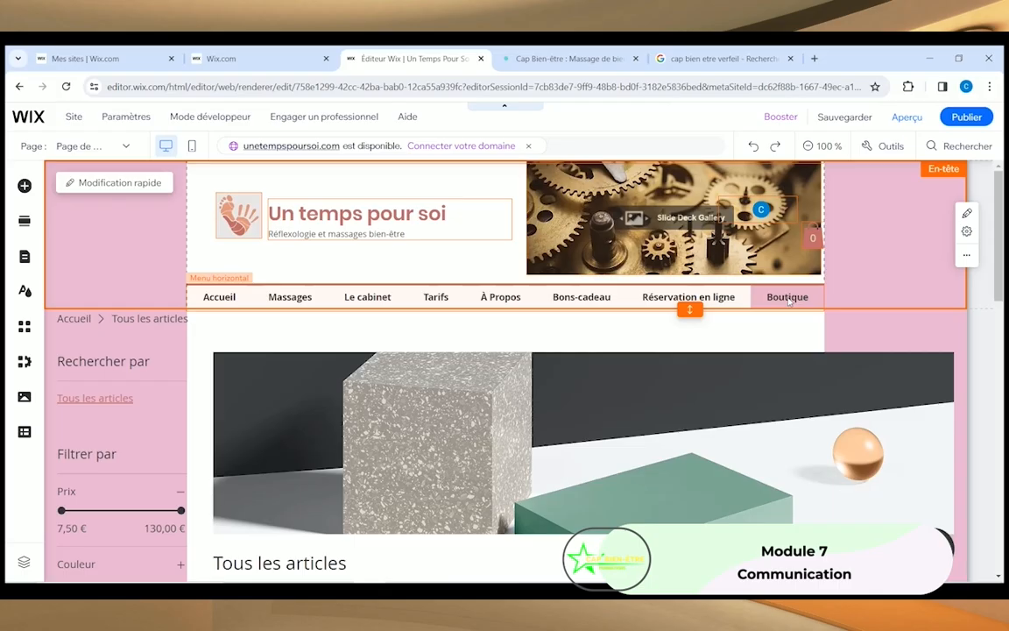
# Step: Rename the Boutique menu item to 'Cartes cadeau' in Pages du site et menu
pyautogui.click(790, 299)
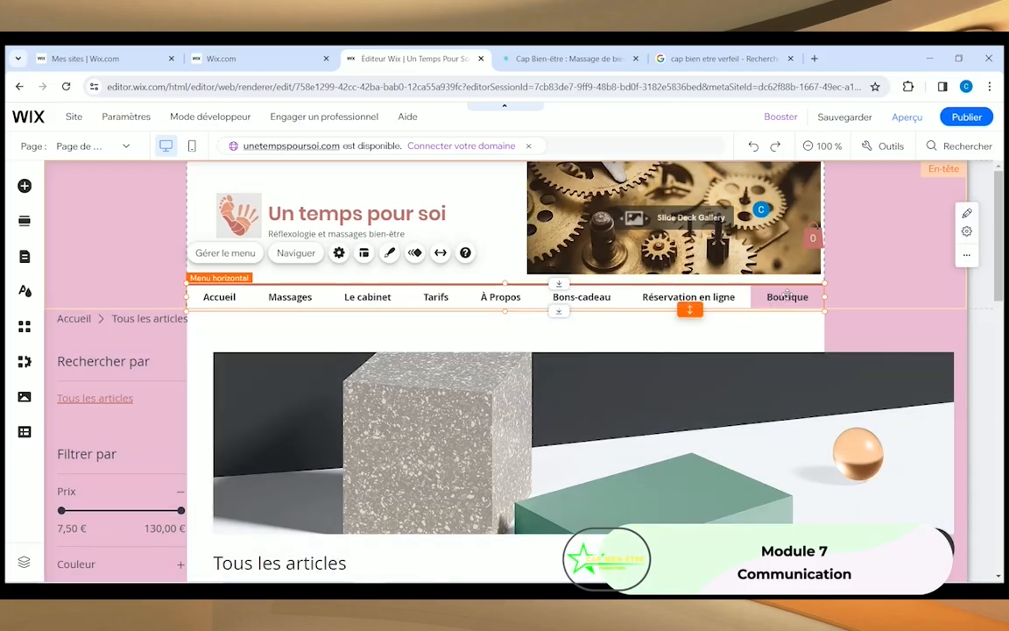
pyautogui.click(226, 255)
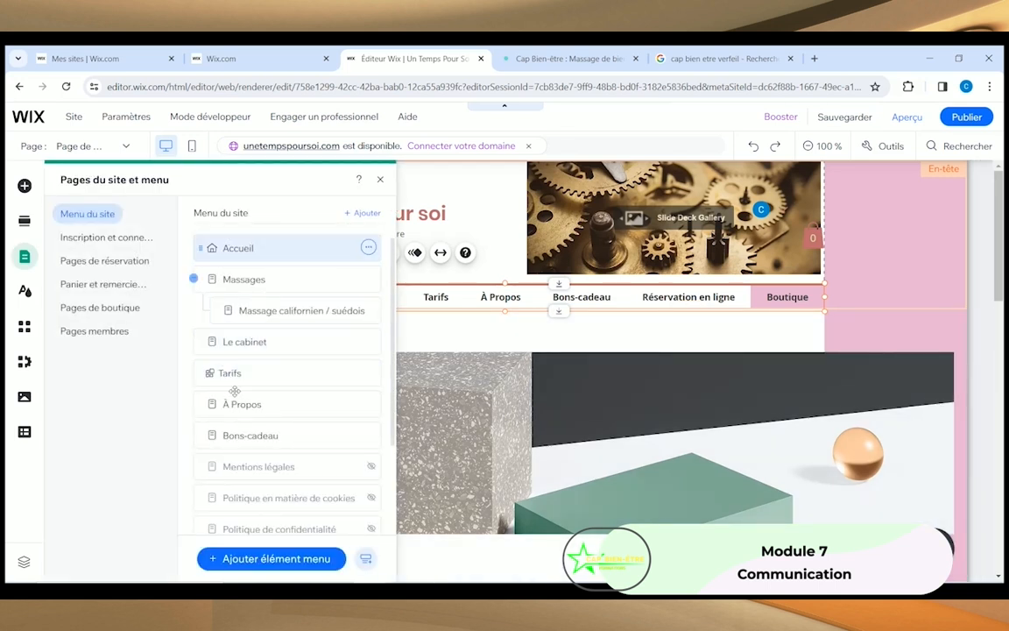
pyautogui.scroll(-3, 233, 447)
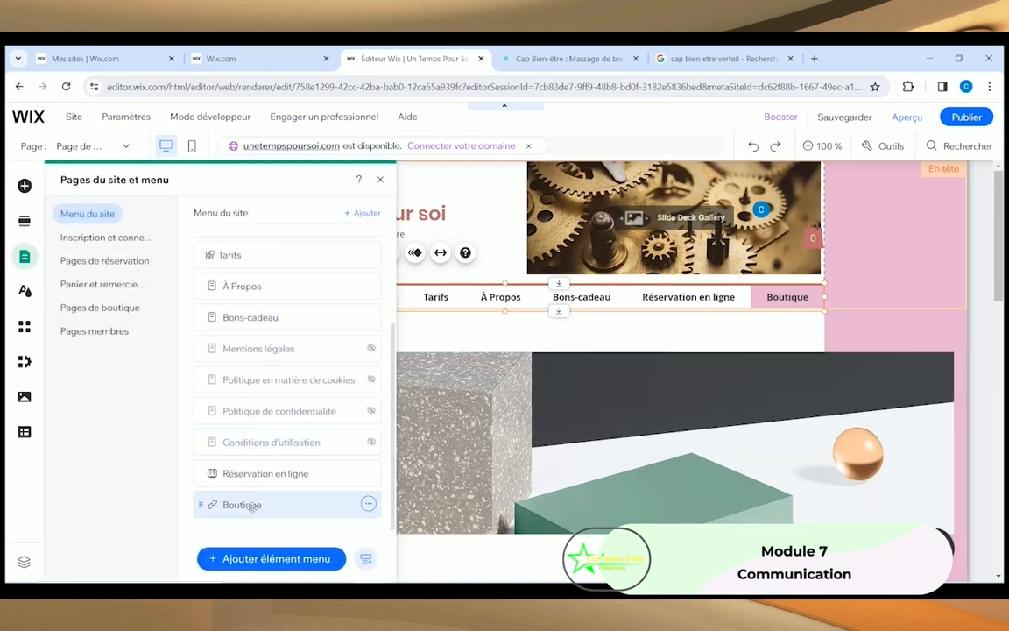
pyautogui.click(252, 506)
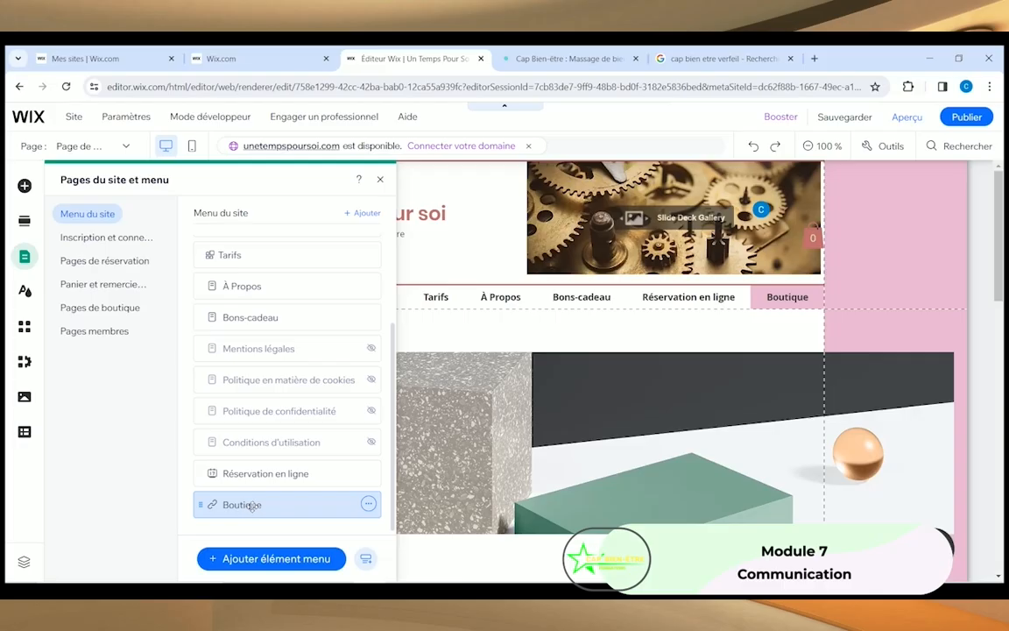
pyautogui.click(368, 504)
pyautogui.click(429, 429)
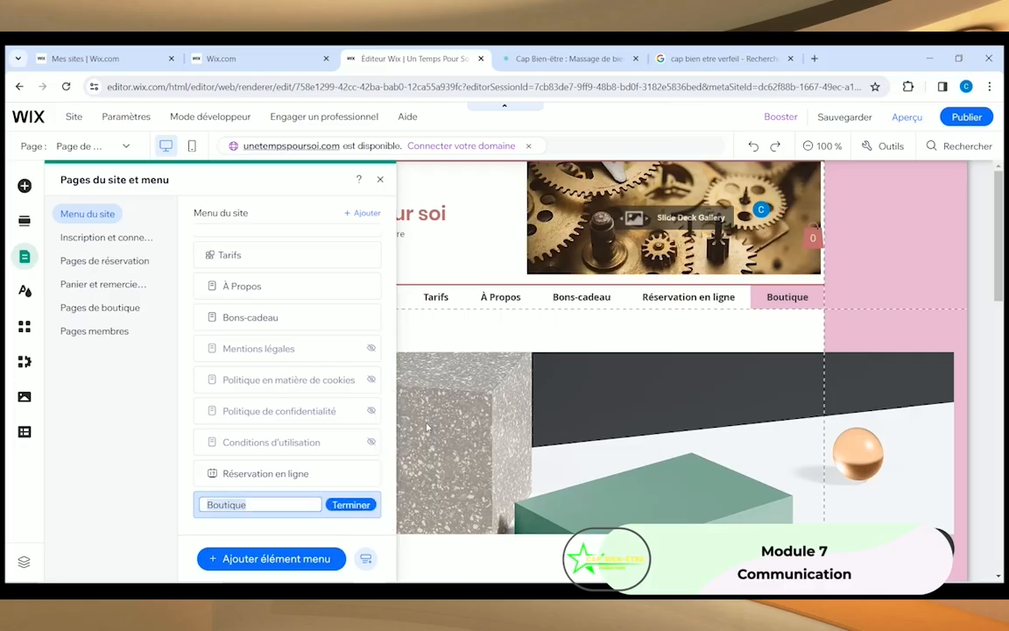
pyautogui.write('Carte')
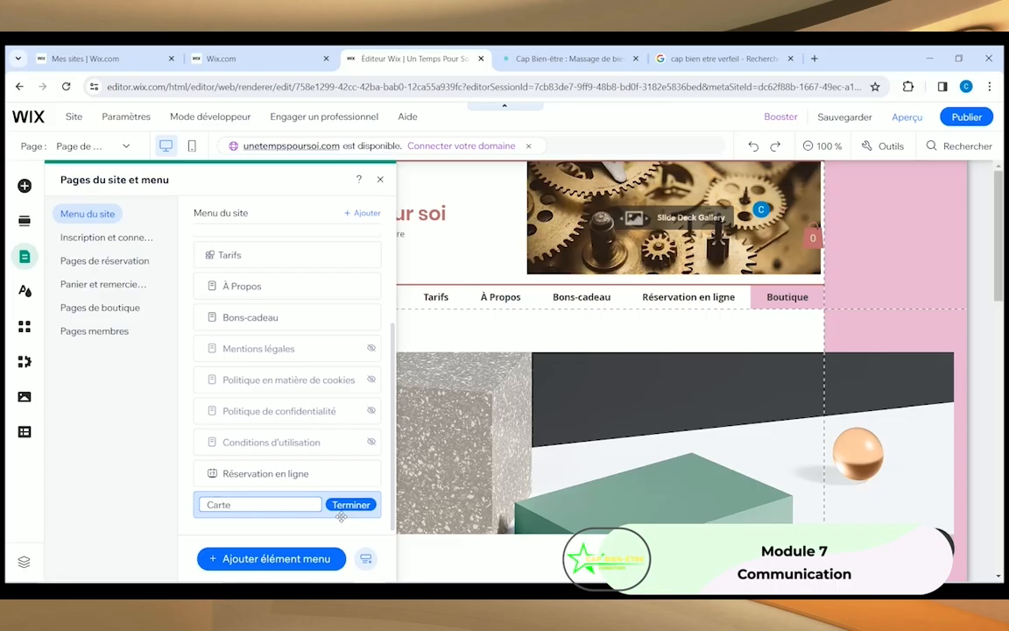
pyautogui.write('s cadeau')
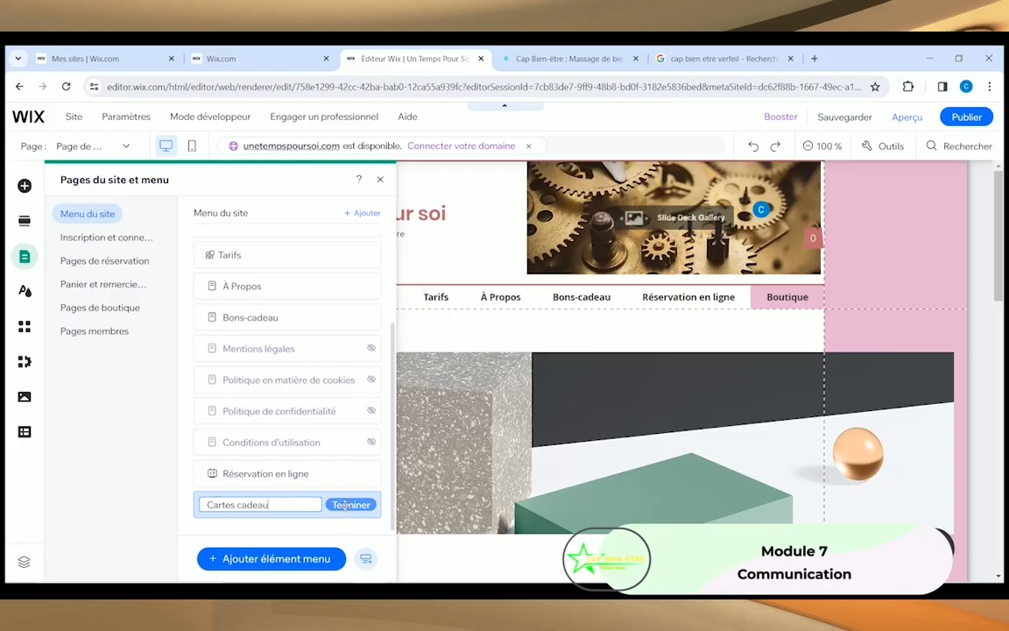
pyautogui.click(348, 505)
pyautogui.click(379, 180)
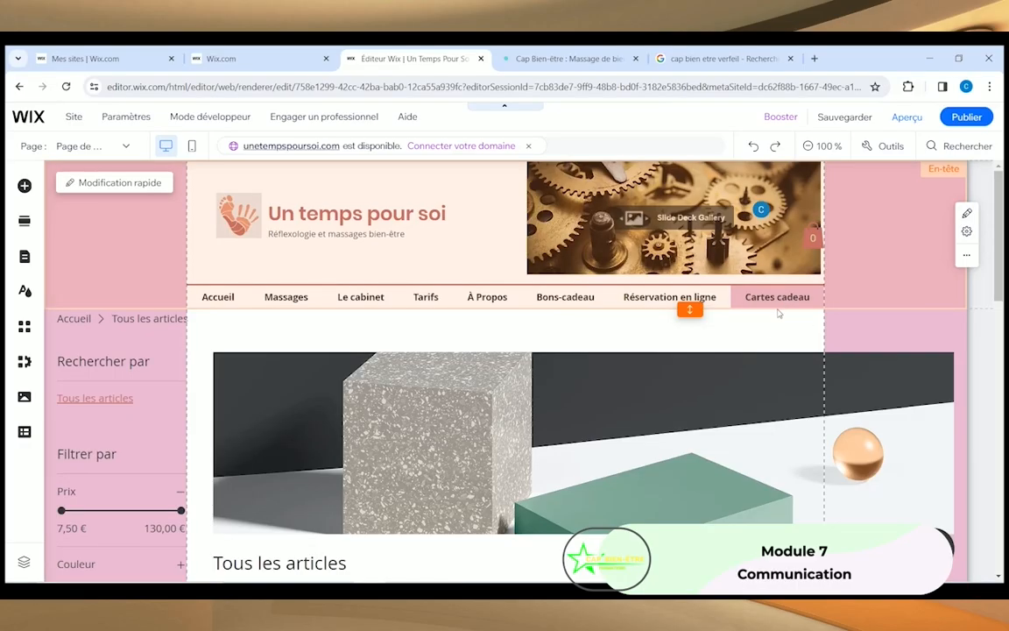
pyautogui.scroll(-5, 363, 370)
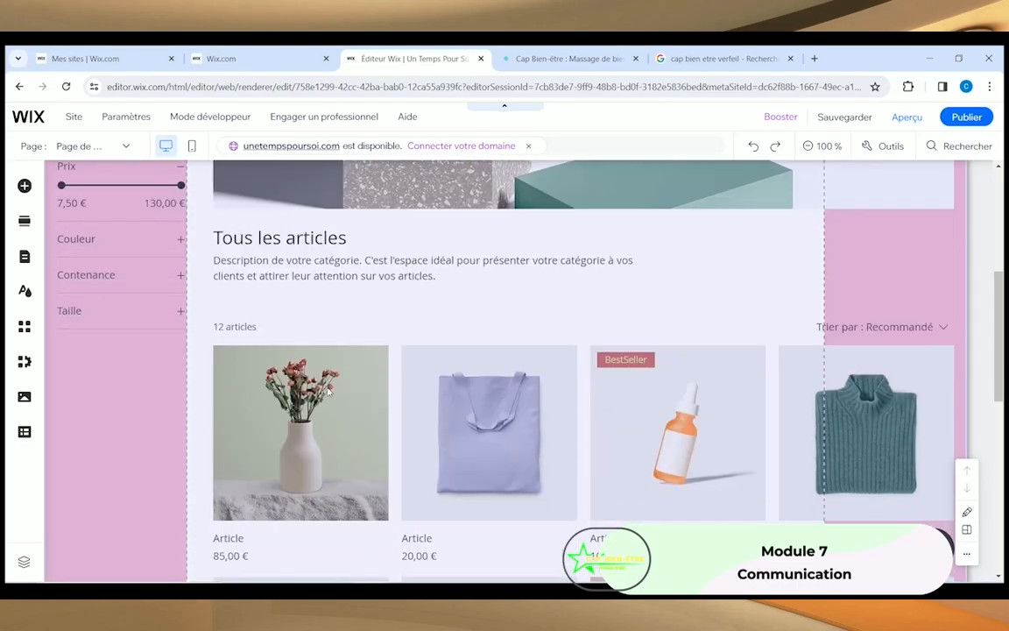
pyautogui.scroll(-1, 364, 330)
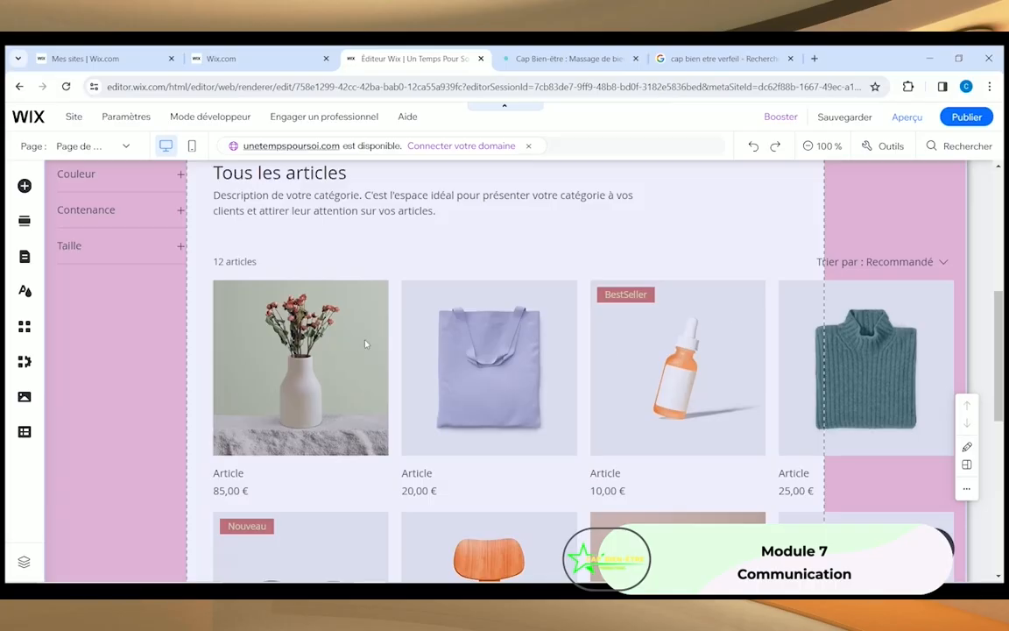
pyautogui.scroll(-1, 330, 344)
pyautogui.scroll(2, 331, 346)
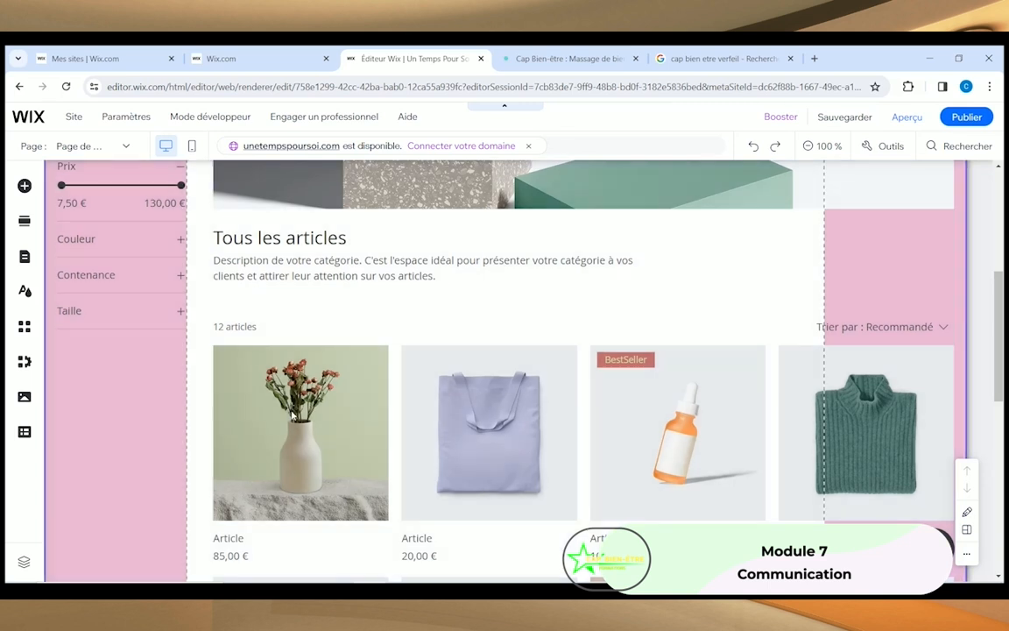
pyautogui.click(229, 426)
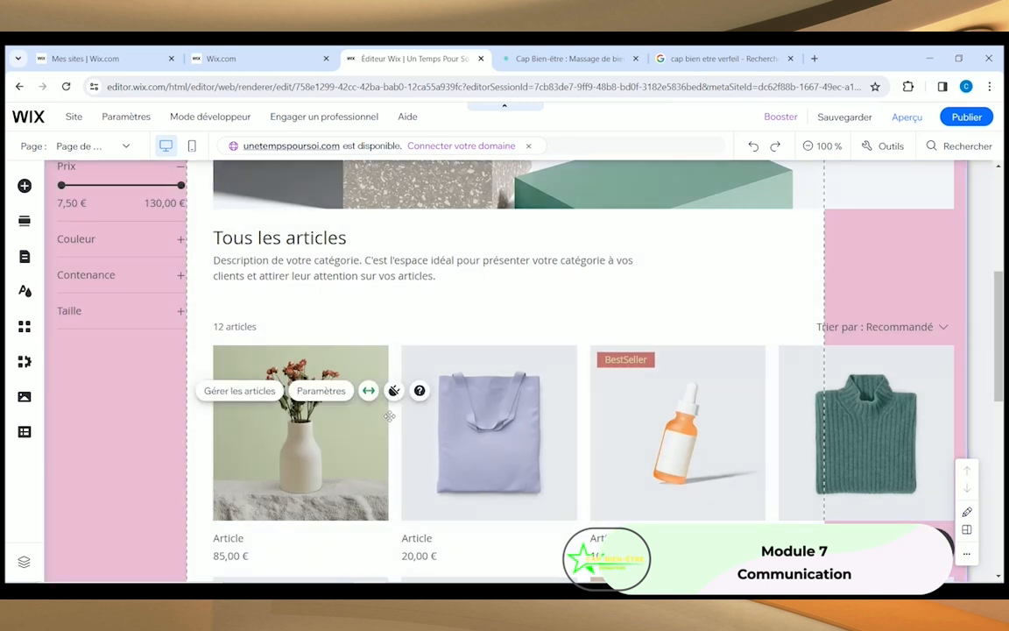
pyautogui.click(478, 402)
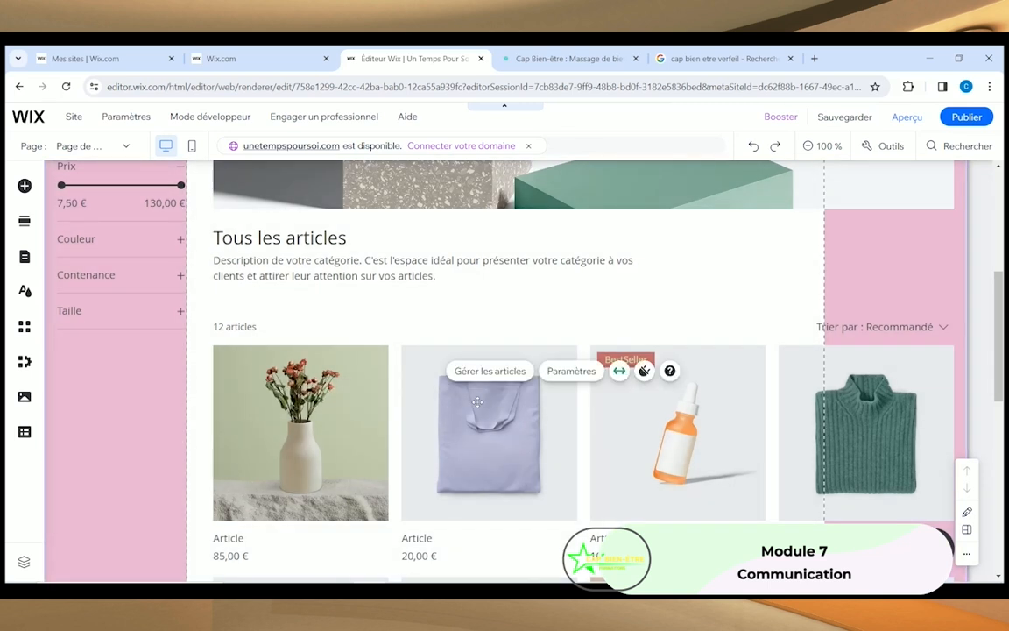
pyautogui.click(681, 410)
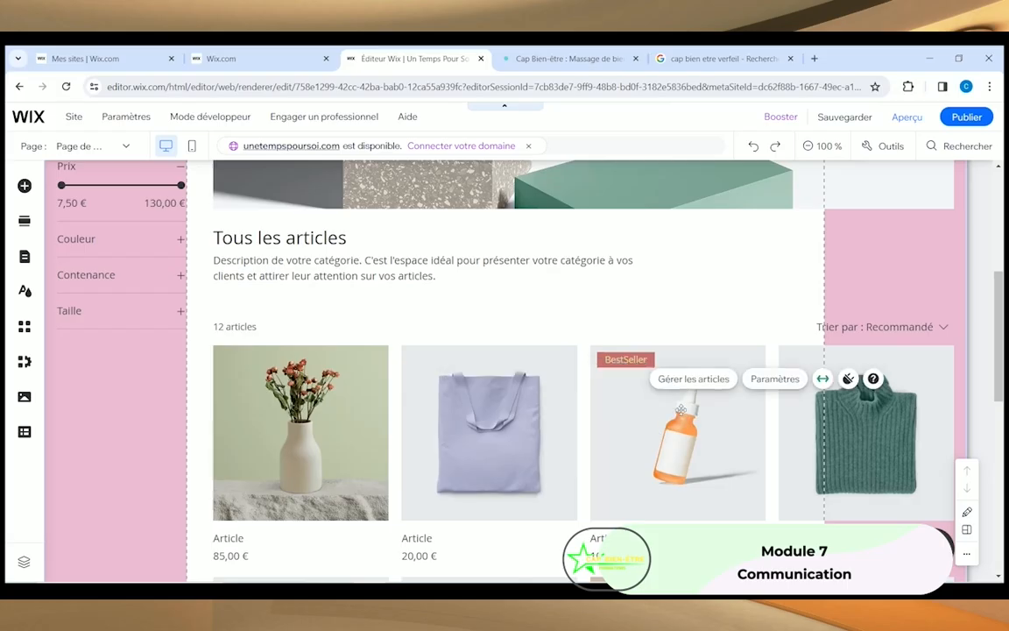
pyautogui.scroll(2, 341, 351)
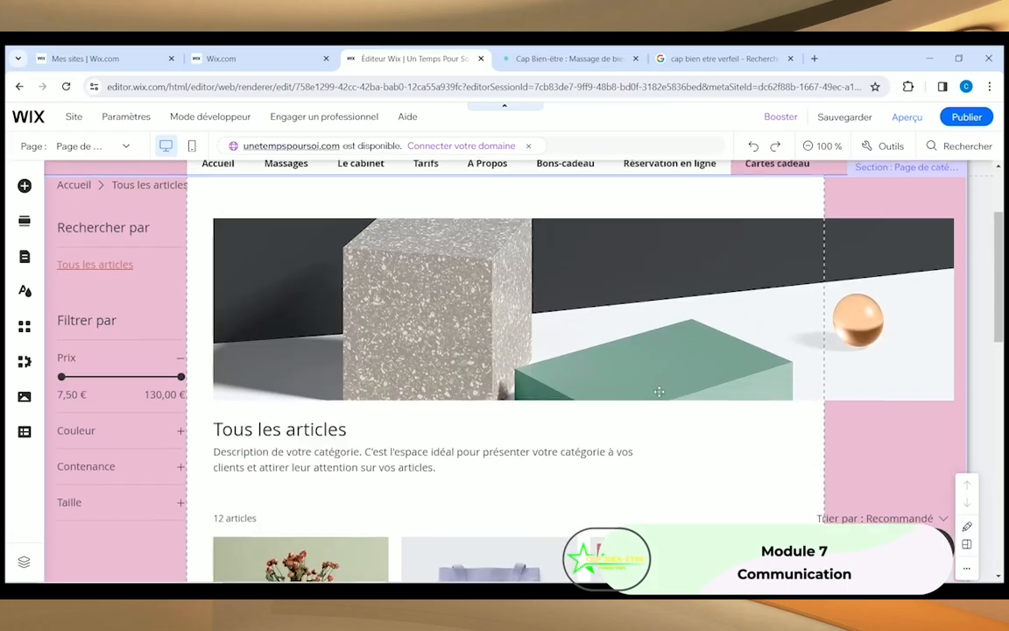
pyautogui.scroll(2, 344, 346)
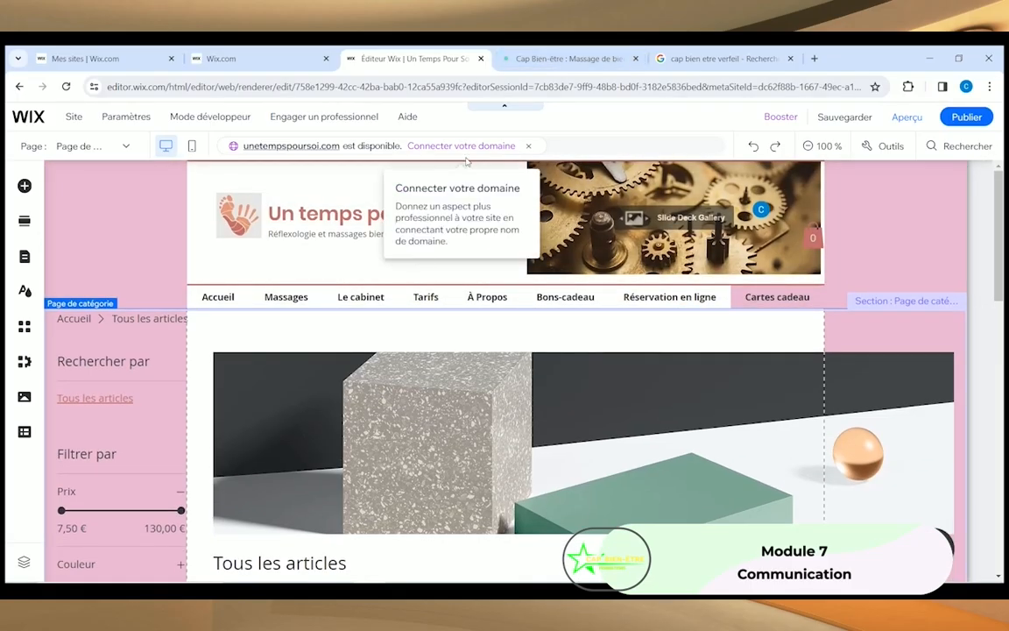
# Step: Switch to the Cap Bien-être site and open its CARTES CADEAUX page
pyautogui.click(551, 63)
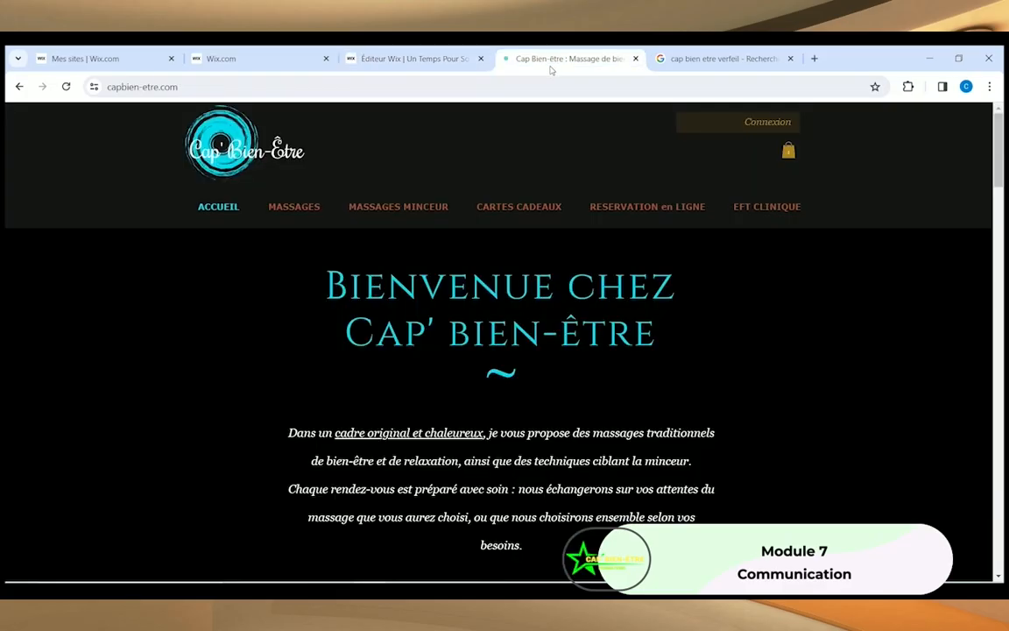
pyautogui.click(518, 207)
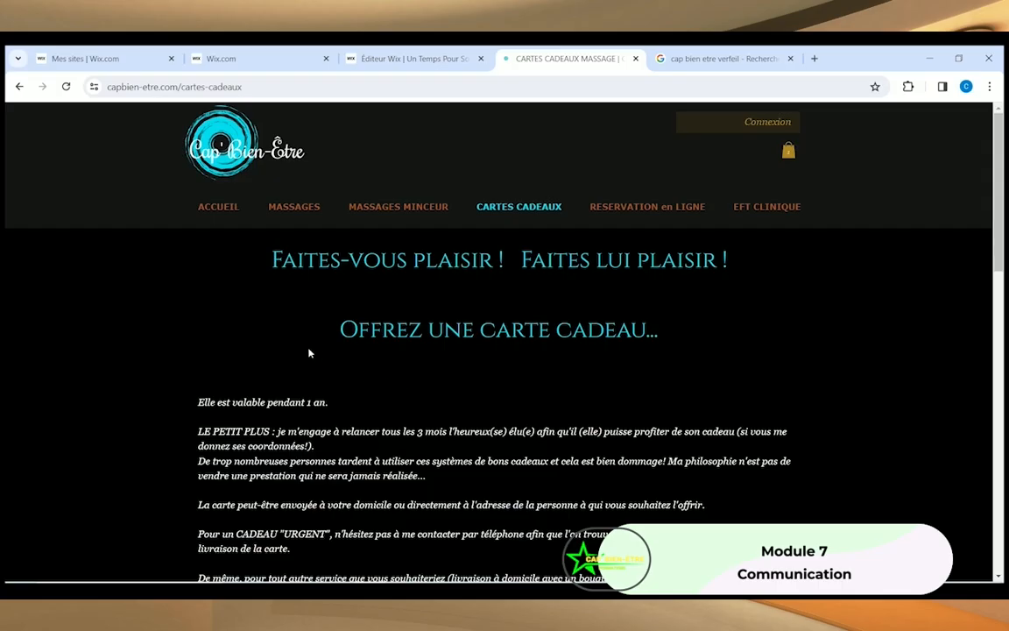
pyautogui.scroll(-2, 219, 348)
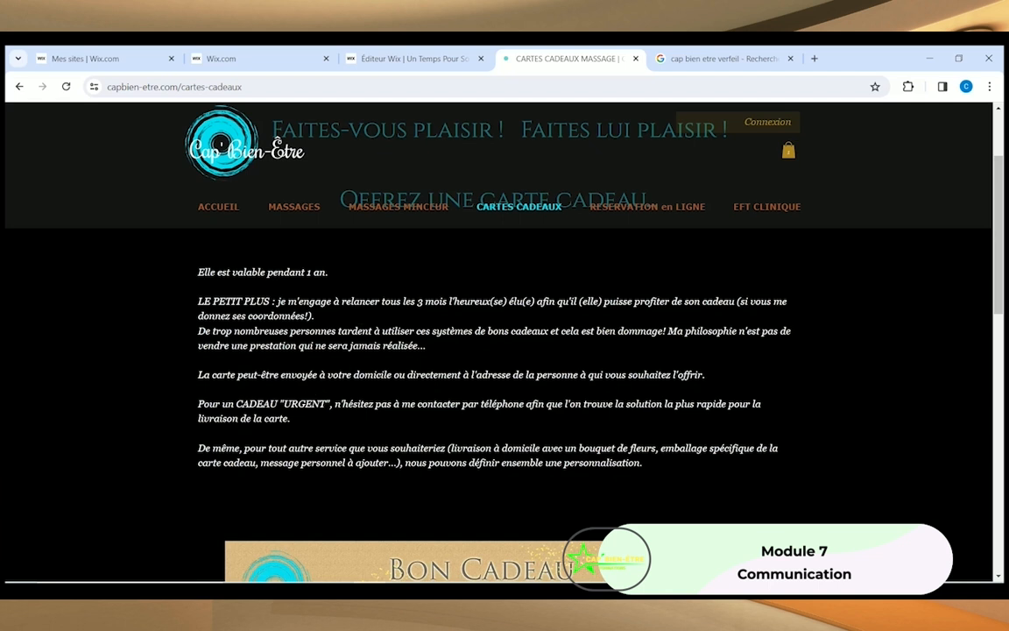
pyautogui.scroll(-1, 292, 366)
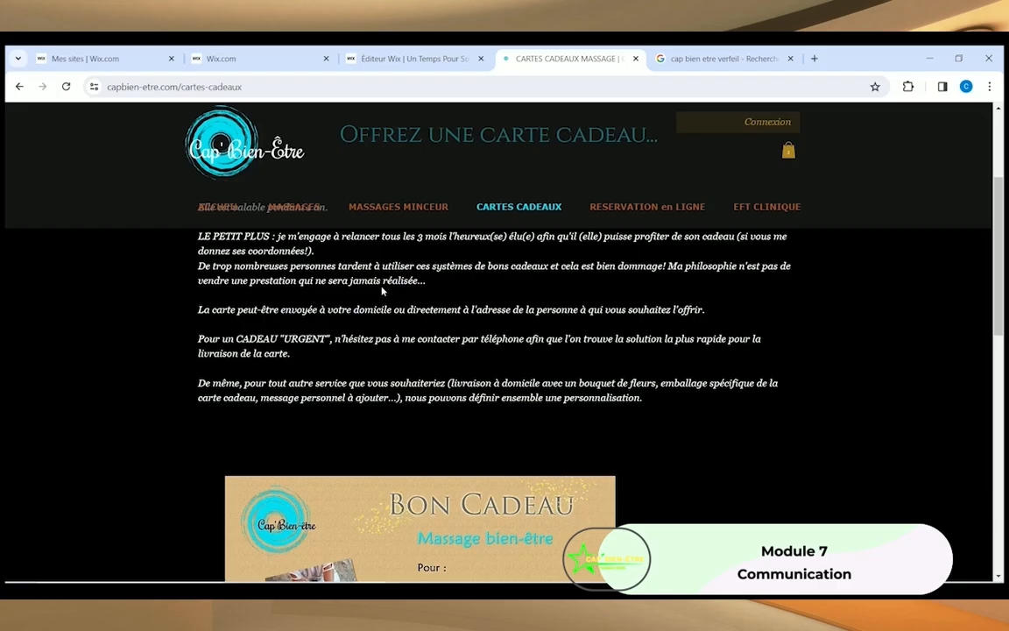
pyautogui.scroll(-1, 382, 291)
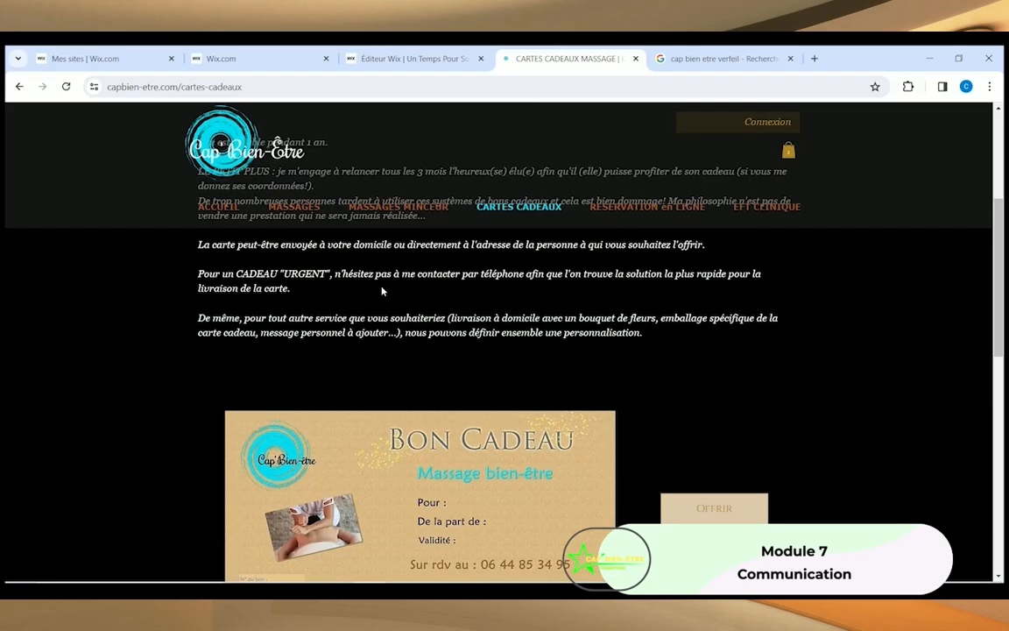
pyautogui.scroll(-1, 382, 291)
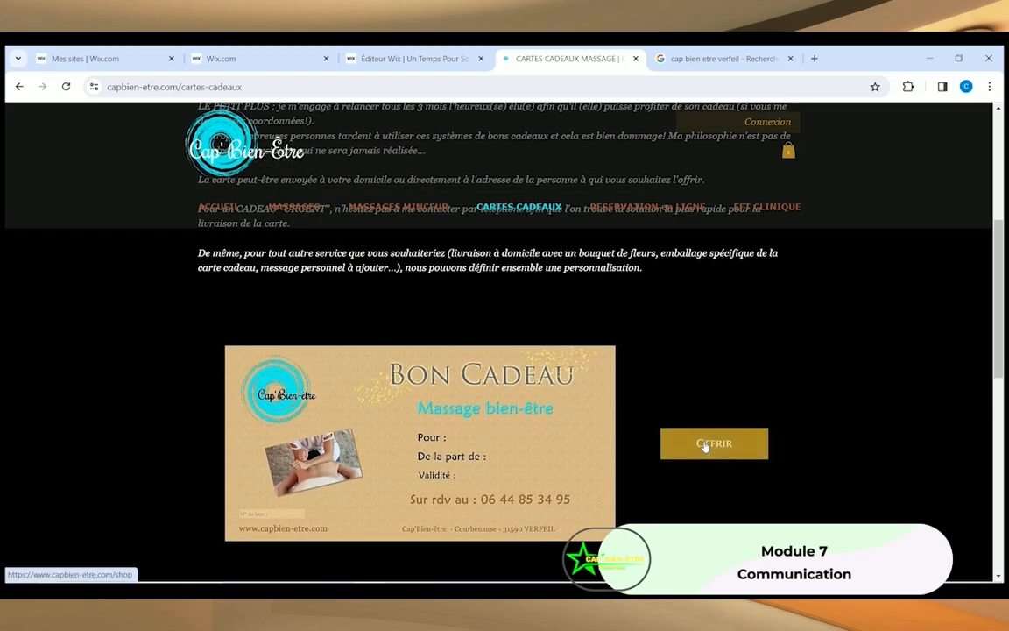
pyautogui.scroll(-3, 705, 445)
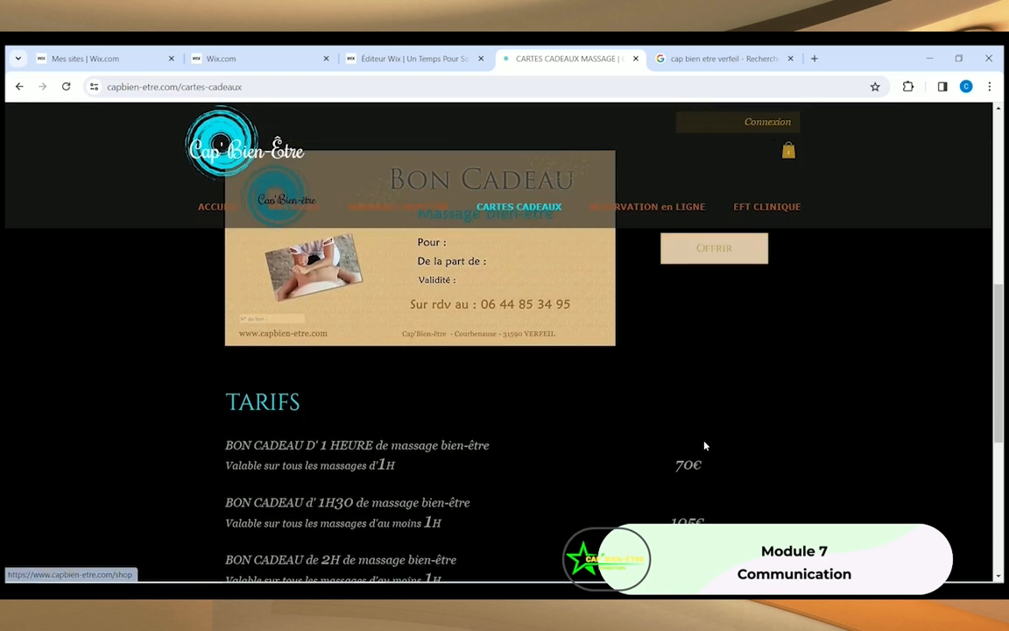
pyautogui.scroll(-1, 705, 445)
pyautogui.scroll(-2, 300, 315)
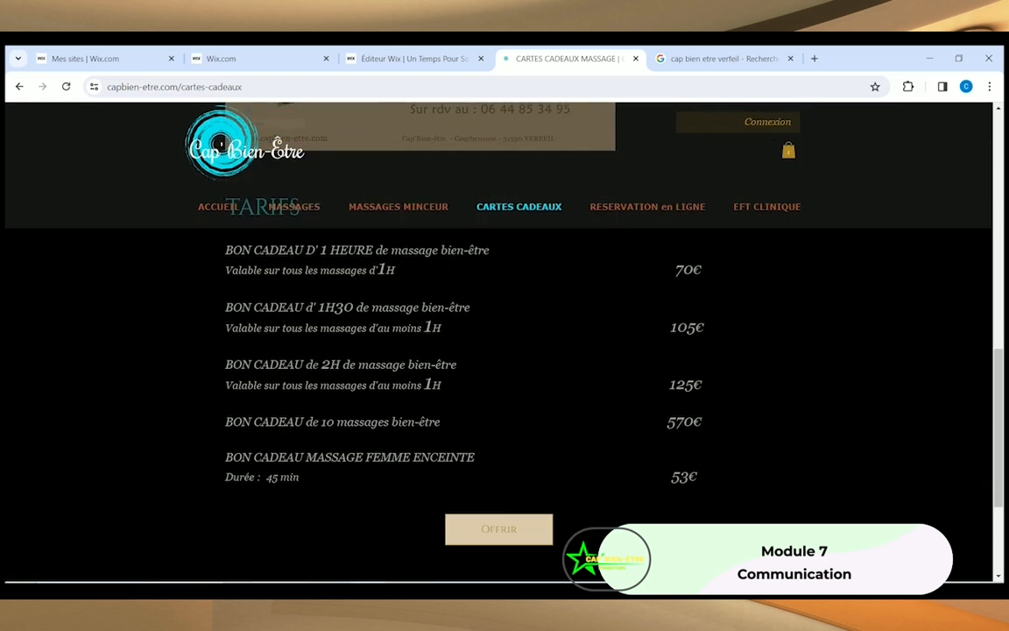
# Step: From the TARIFS section, click Offrir to open the gift voucher shop
pyautogui.scroll(3, 658, 406)
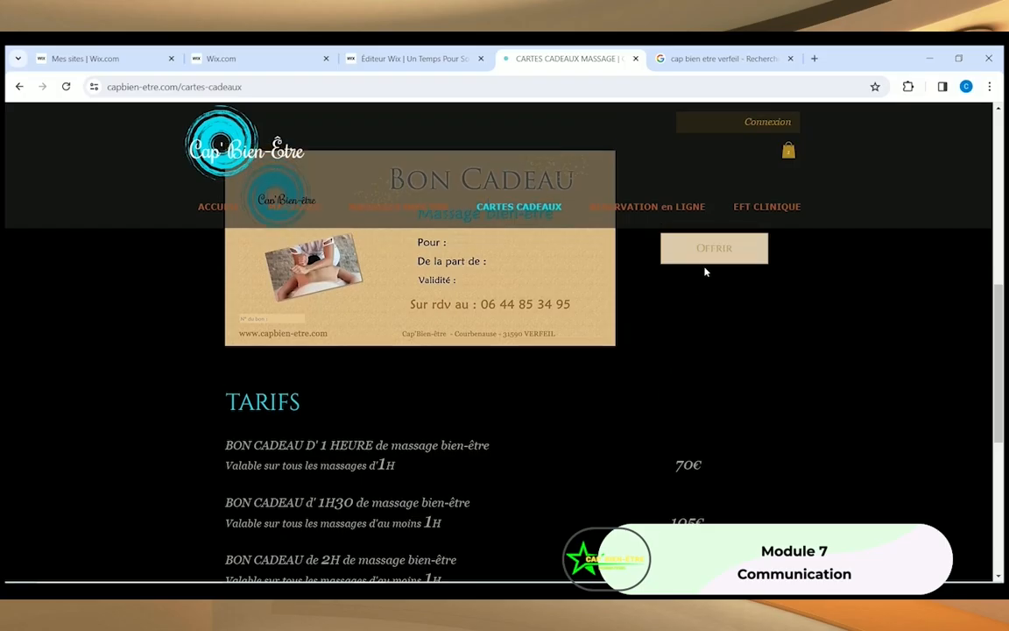
pyautogui.scroll(-3, 705, 251)
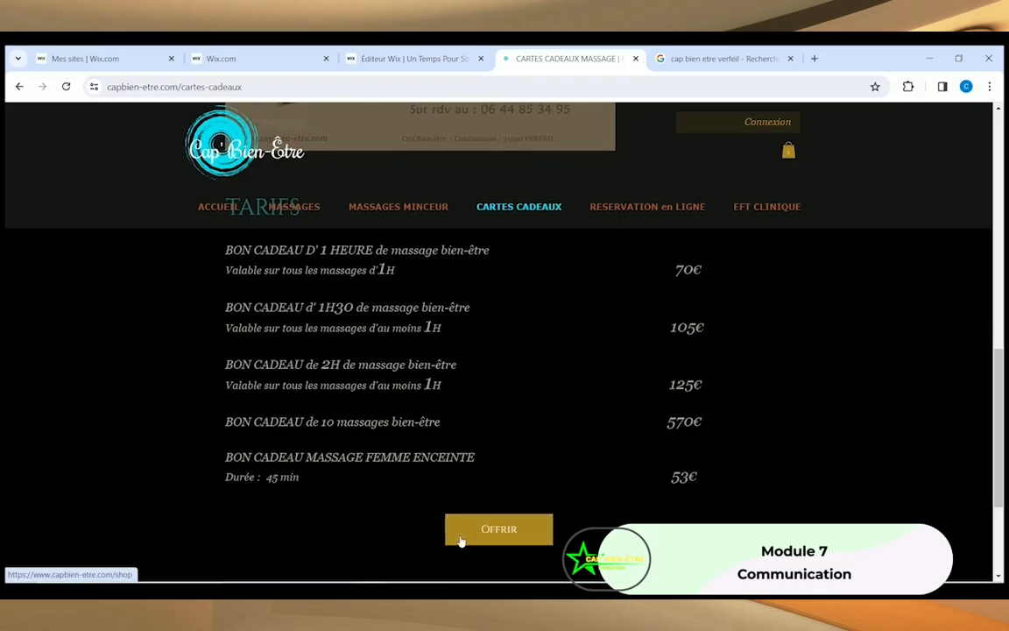
pyautogui.click(461, 541)
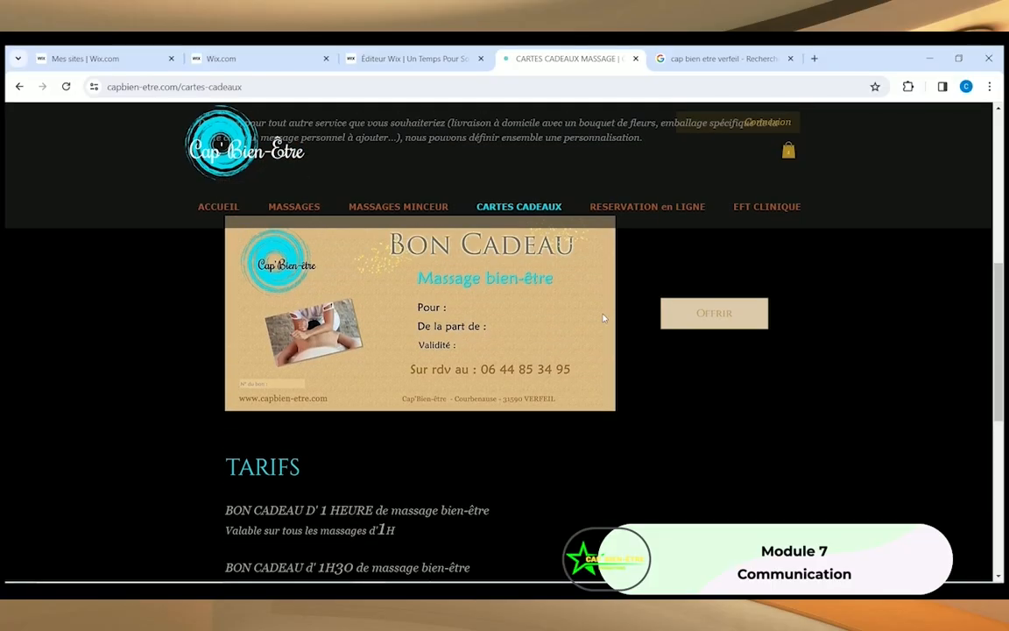
pyautogui.click(708, 321)
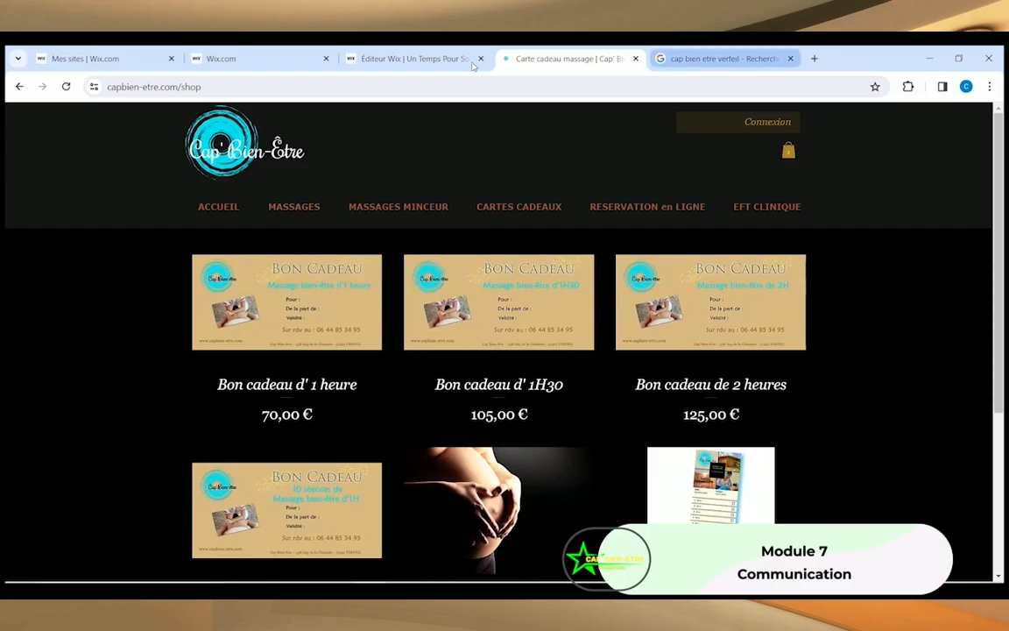
# Step: From the editor's store page, open the product gallery's manager to list the 12 demo articles
pyautogui.click(414, 59)
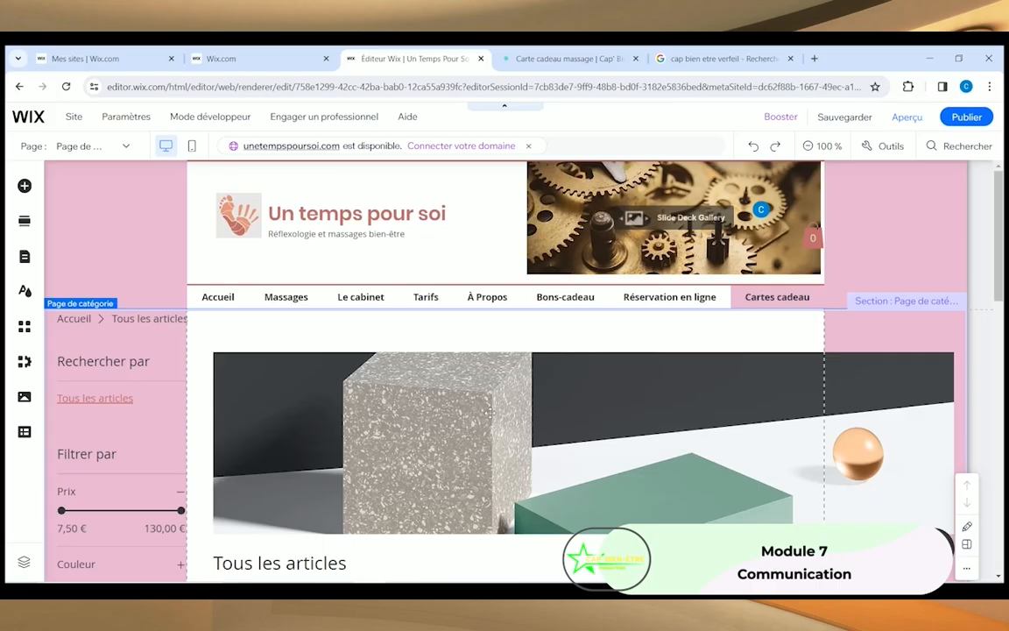
pyautogui.scroll(-3, 482, 393)
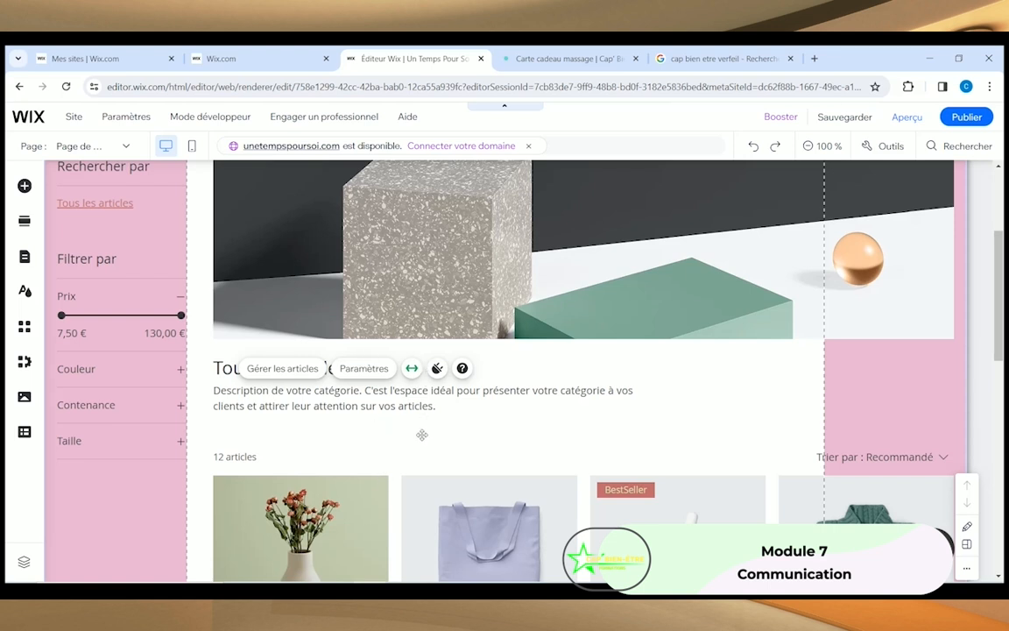
pyautogui.scroll(3, 421, 435)
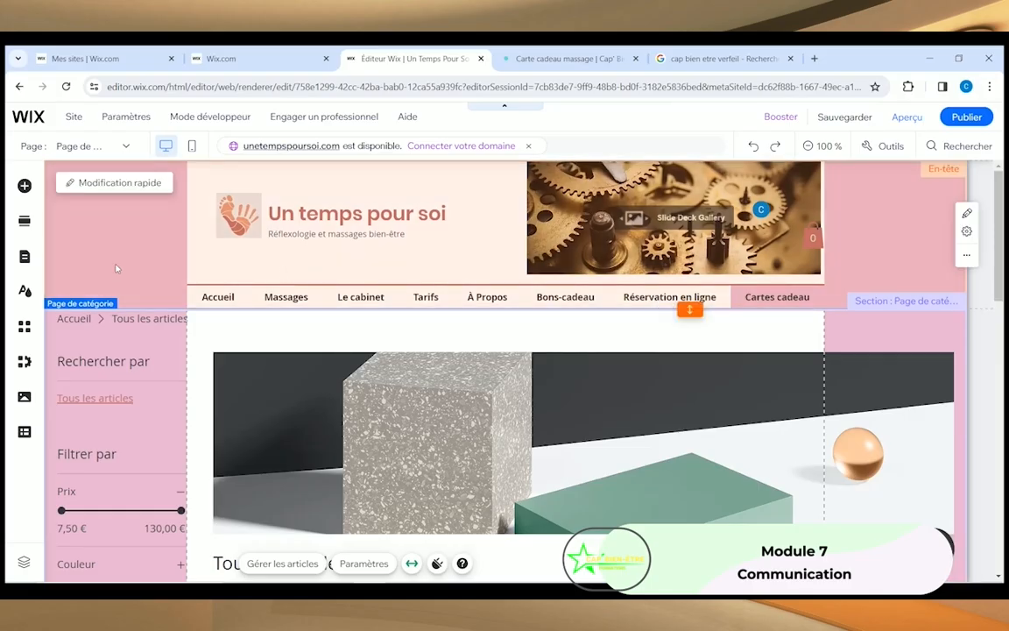
pyautogui.click(284, 330)
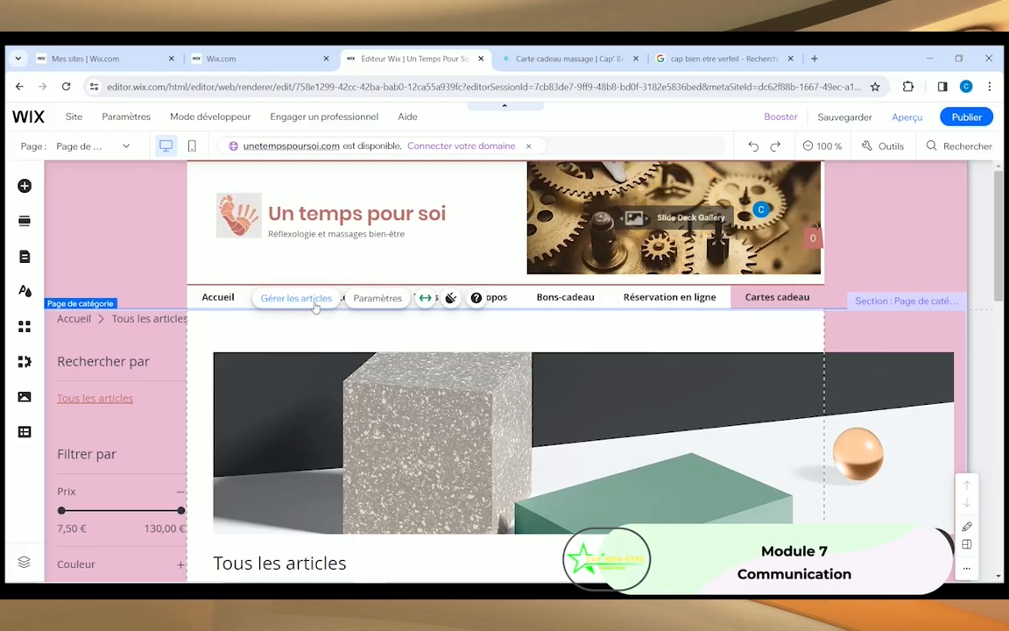
pyautogui.click(262, 298)
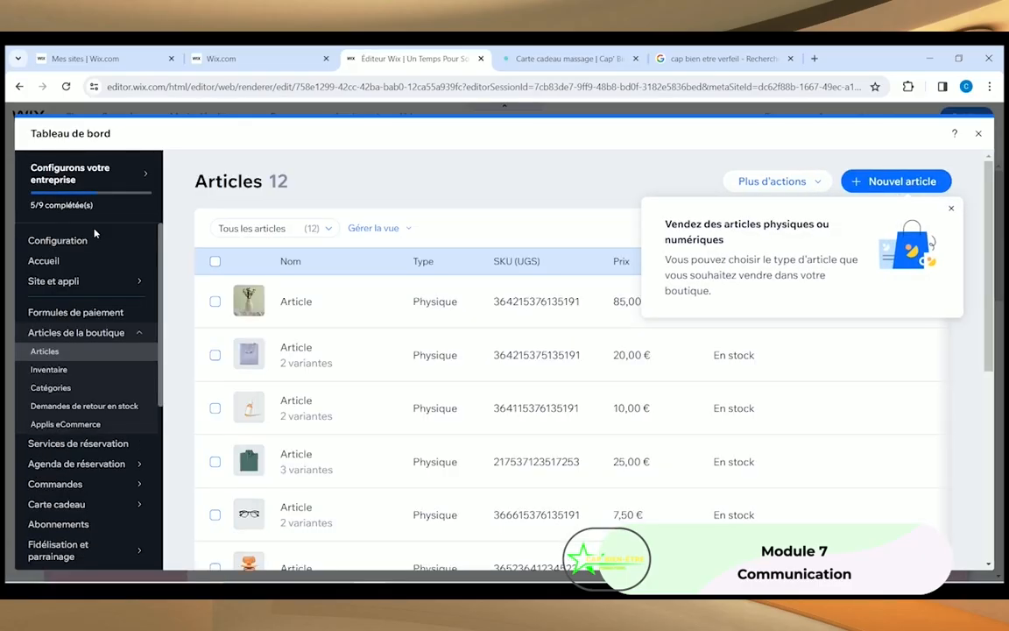
# Step: Dismiss the product-types tip and open the first demo article, priced 85,00 €, for editing
pyautogui.click(953, 212)
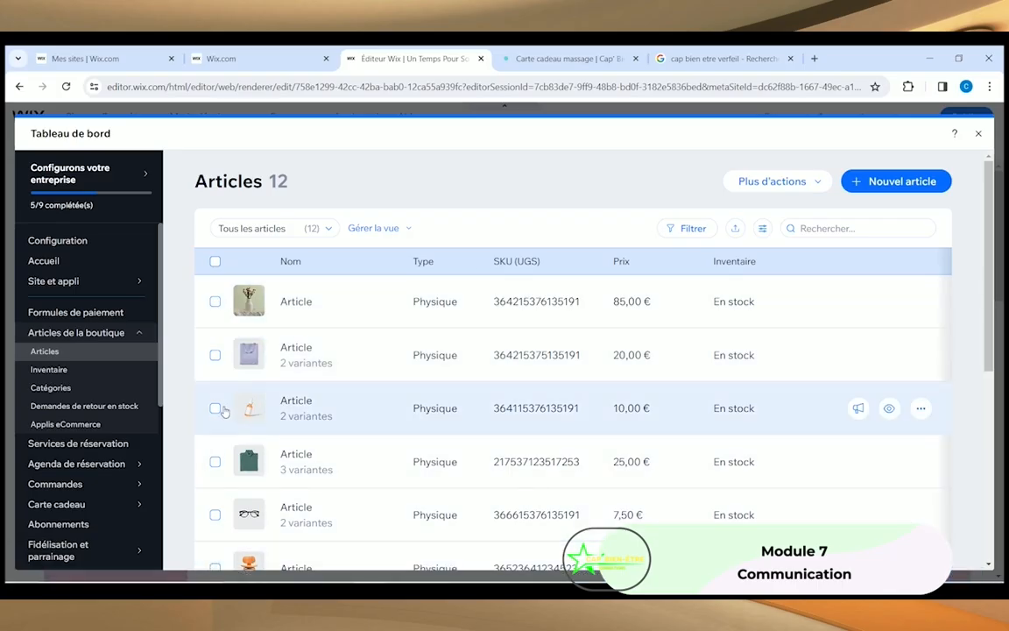
pyautogui.scroll(-1, 224, 385)
pyautogui.scroll(1, 226, 344)
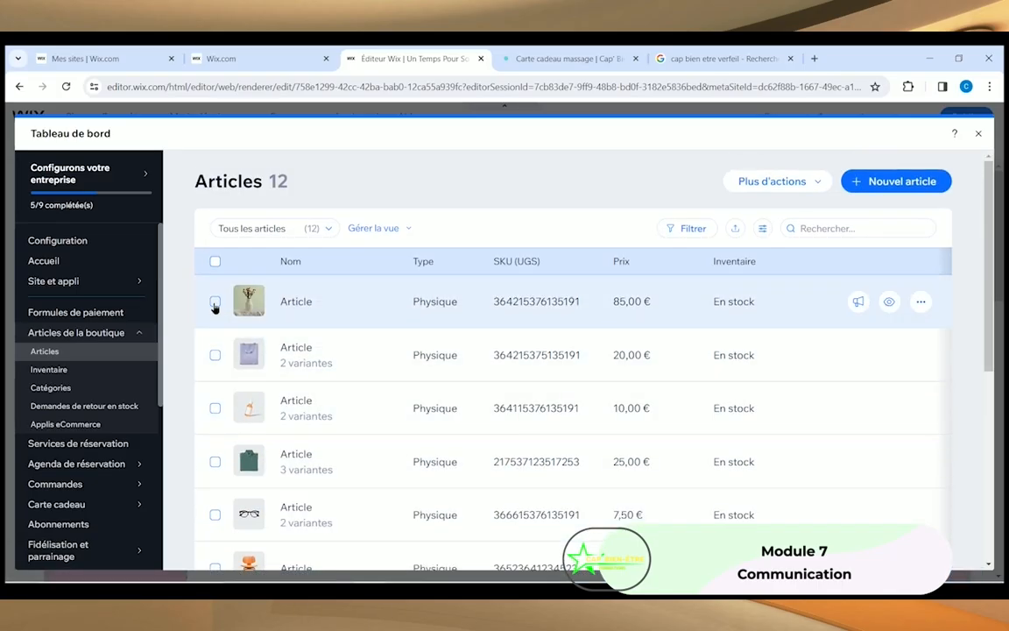
pyautogui.click(215, 301)
pyautogui.click(215, 301)
pyautogui.click(921, 301)
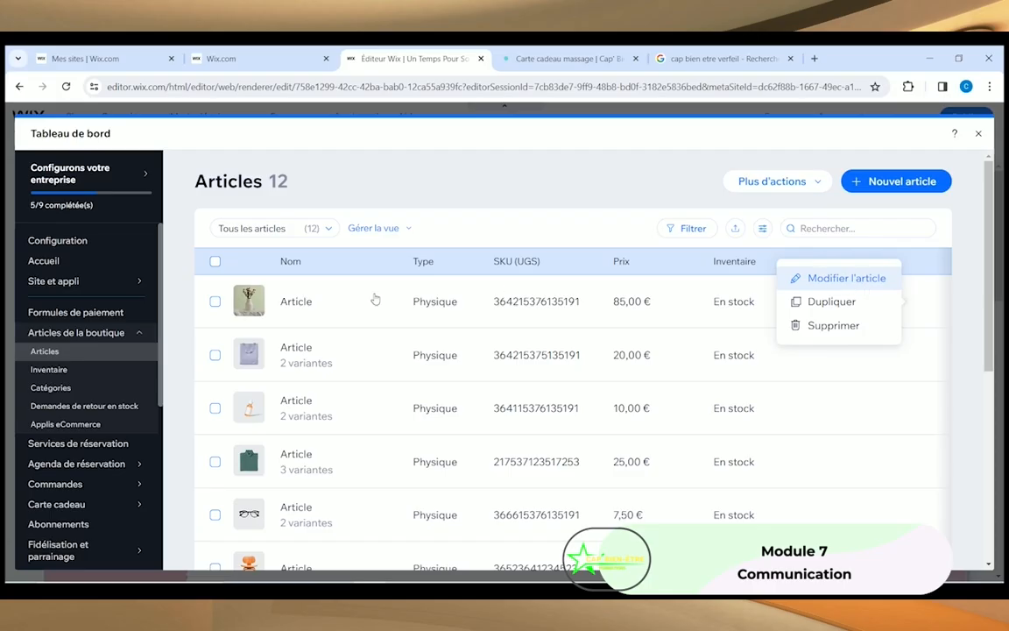
pyautogui.click(862, 282)
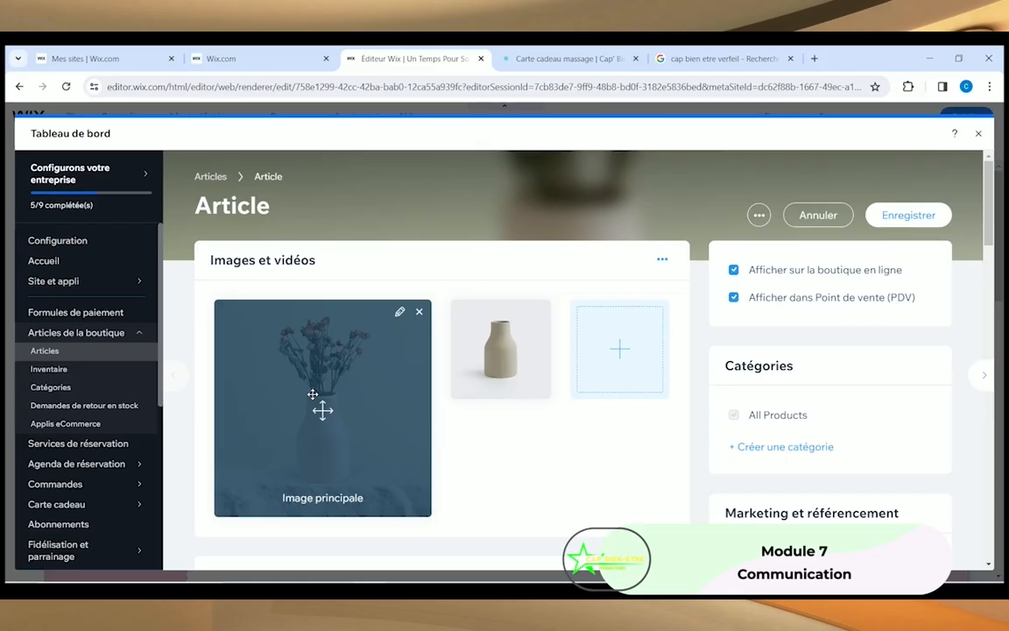
# Step: Rename the article to 'Bon-cadeau d'1H00' and set its description to 'Description du bon-cadeau bla bla bla'
pyautogui.scroll(-2, 315, 411)
pyautogui.scroll(-2, 315, 417)
pyautogui.click(256, 367)
pyautogui.moveTo(256, 367); pyautogui.dragTo(194, 375)
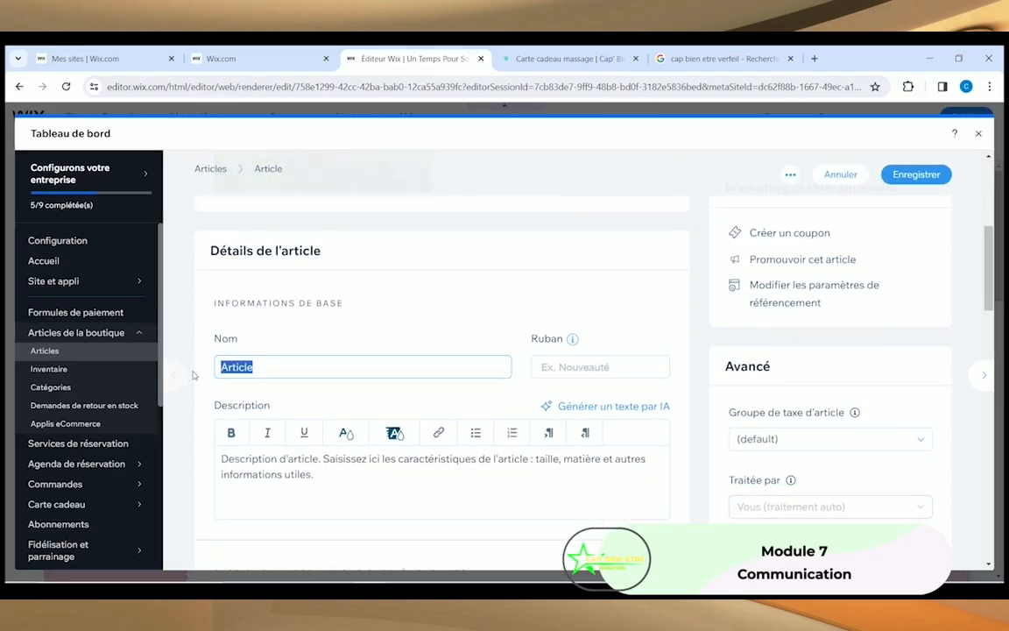
pyautogui.write("Bon-cadeau d'1")
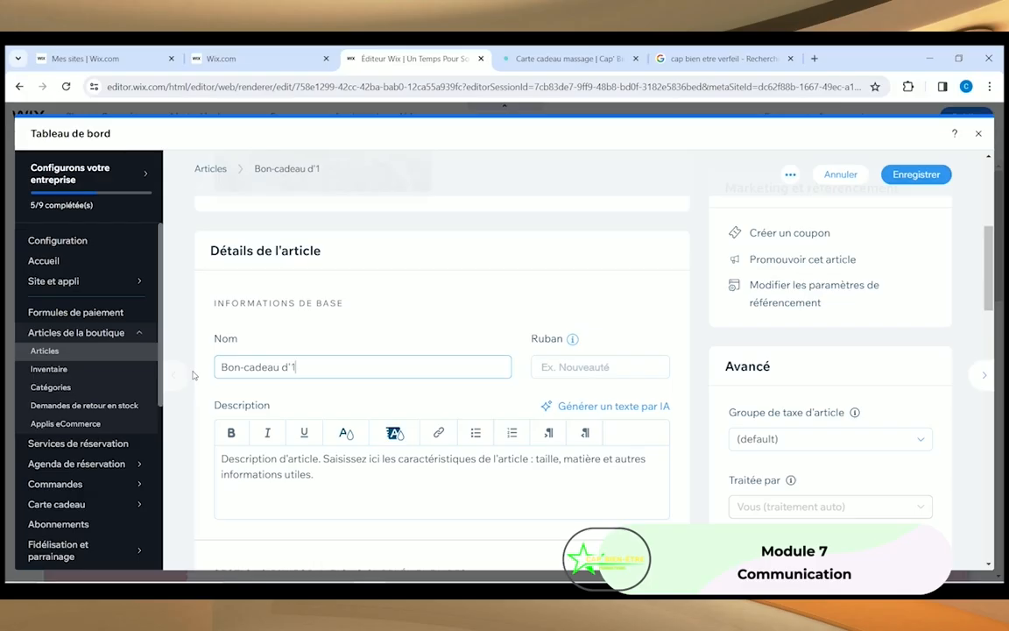
pyautogui.write('H00')
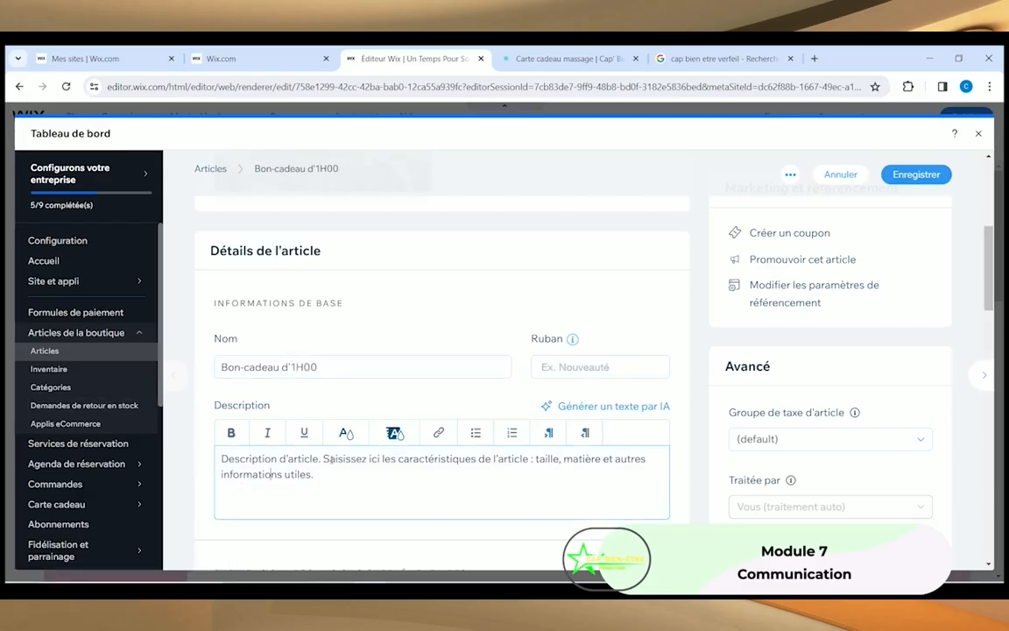
pyautogui.scroll(-3, 323, 414)
pyautogui.moveTo(314, 279); pyautogui.dragTo(200, 264)
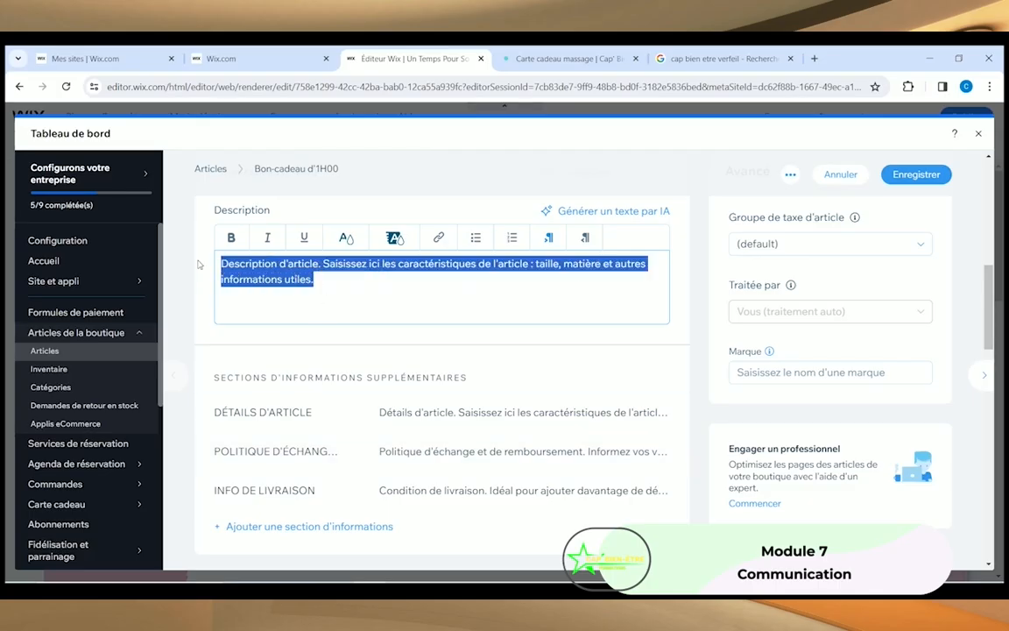
pyautogui.write('Descript')
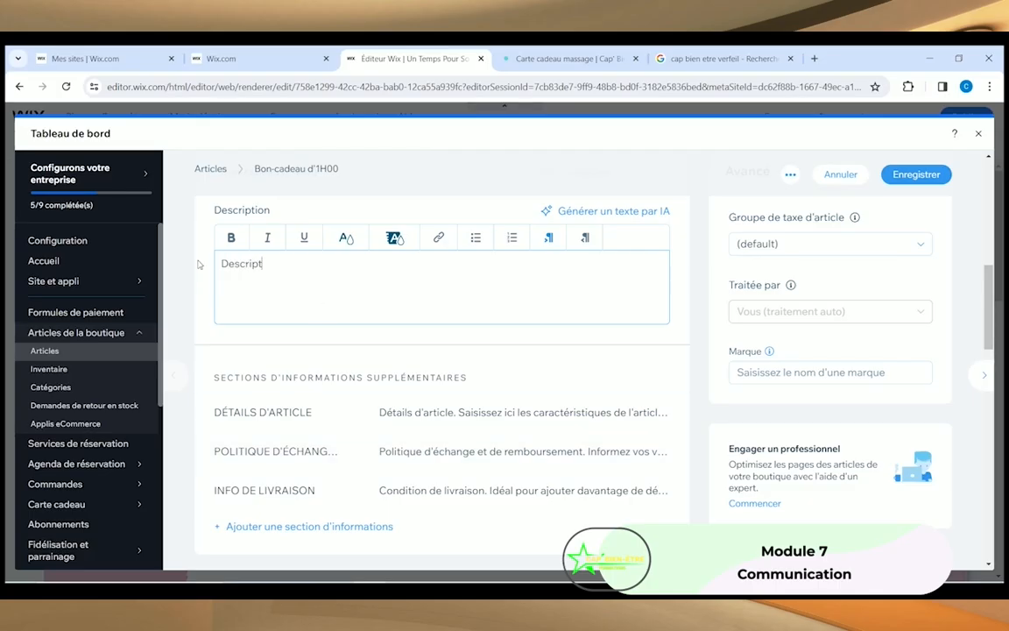
pyautogui.write('ion du bon-cadeau bla')
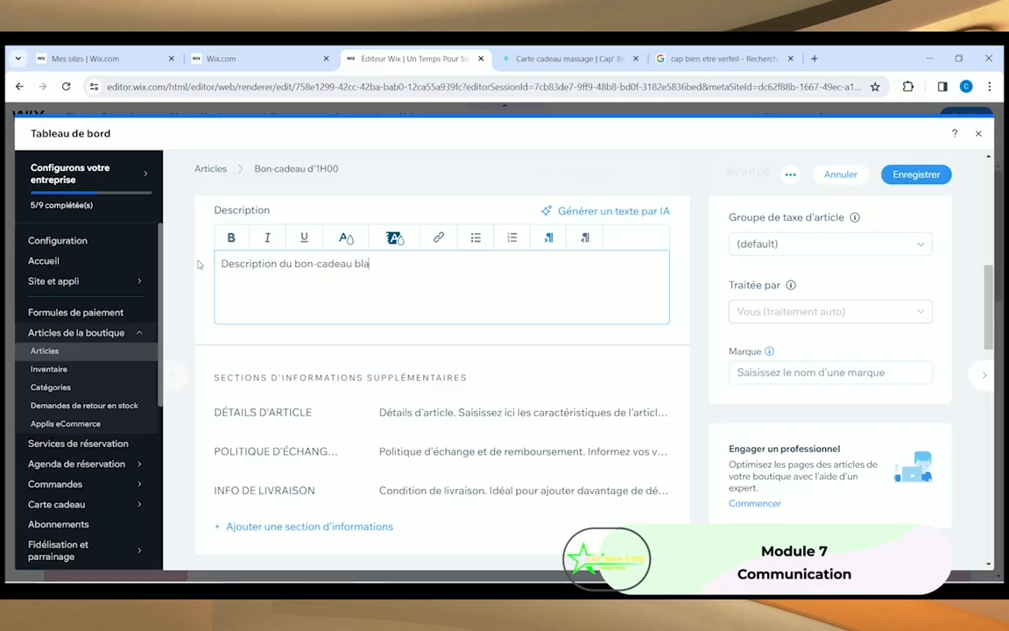
pyautogui.write(' bla bla')
# Step: Change the price from 85 to 70 € and save the product
pyautogui.scroll(-3, 247, 382)
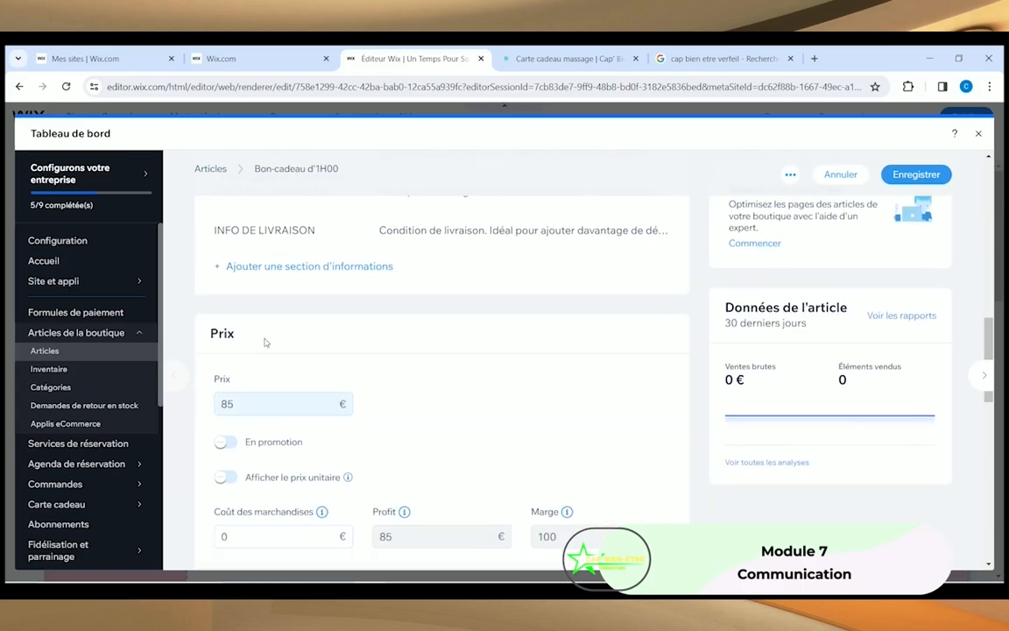
pyautogui.scroll(-1, 213, 370)
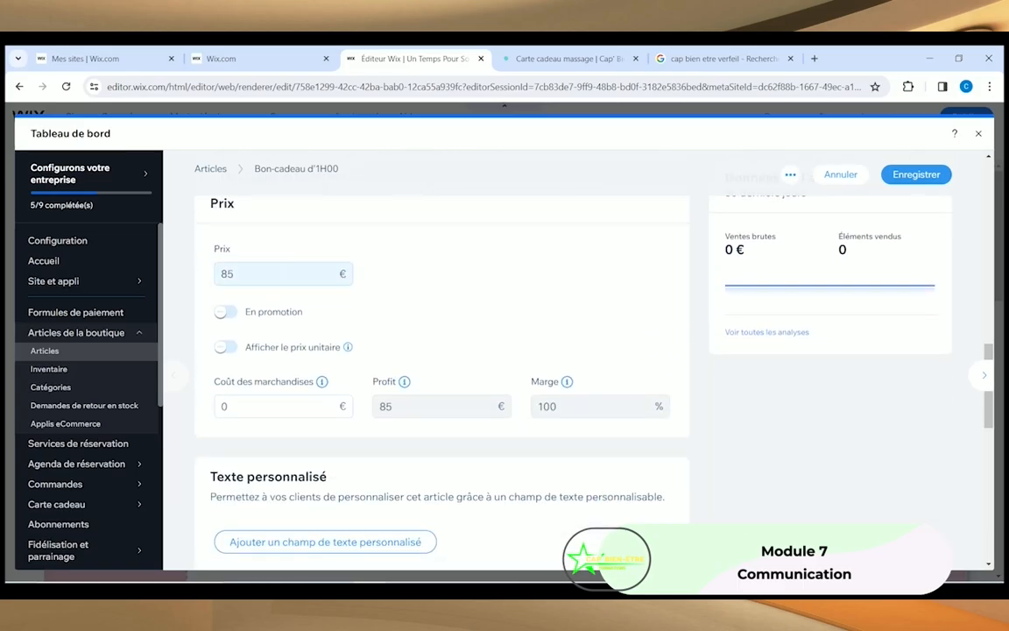
pyautogui.moveTo(134, 282)
pyautogui.moveTo(238, 274); pyautogui.dragTo(203, 276)
pyautogui.write('70')
pyautogui.click(484, 302)
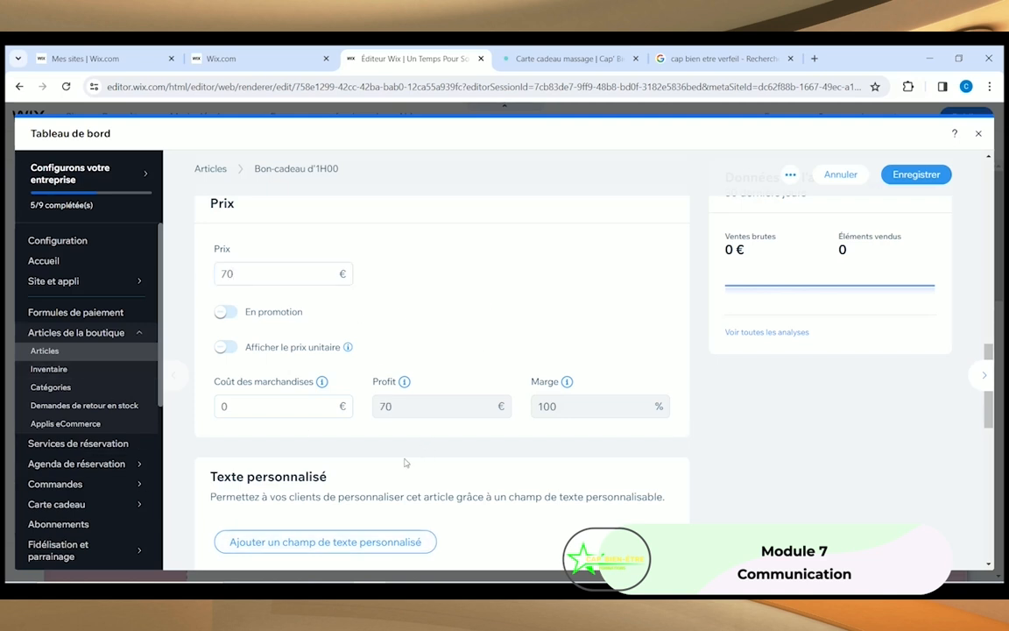
pyautogui.scroll(-1, 313, 429)
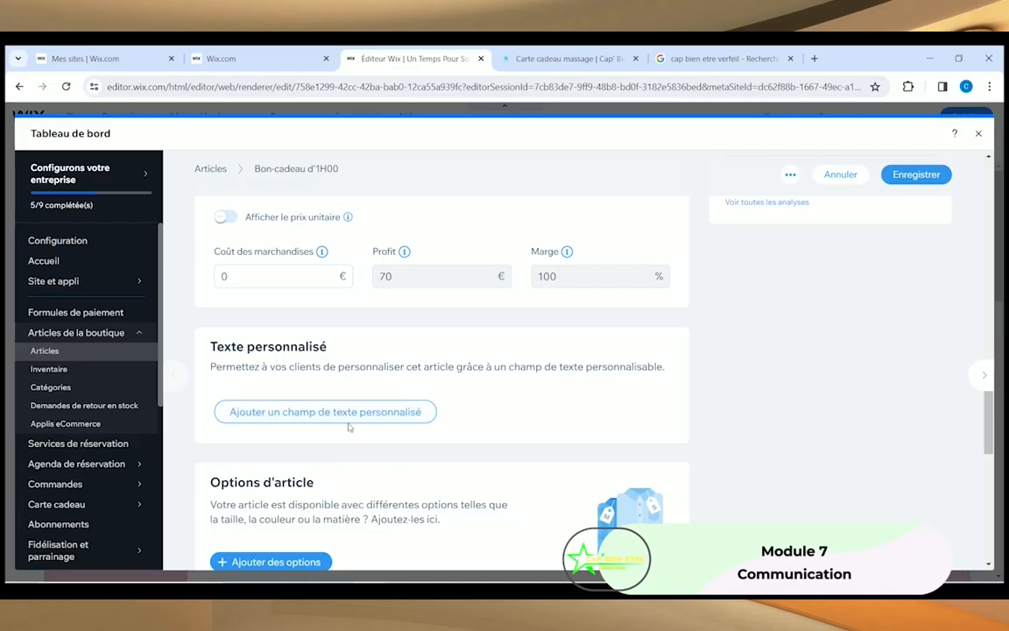
pyautogui.scroll(-3, 295, 421)
pyautogui.scroll(-3, 279, 409)
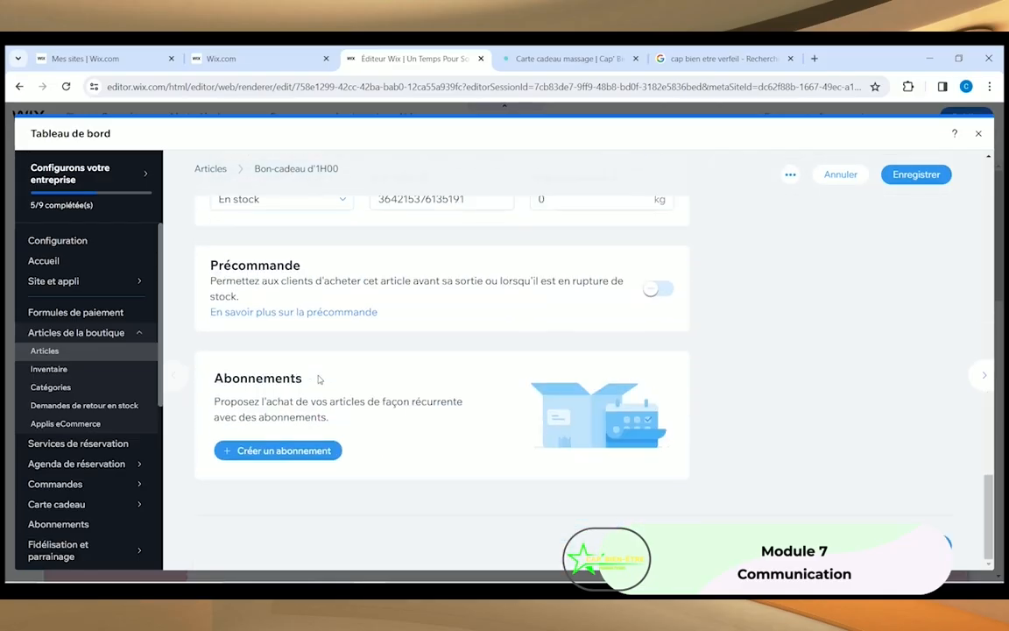
pyautogui.scroll(2, 758, 293)
pyautogui.scroll(5, 757, 292)
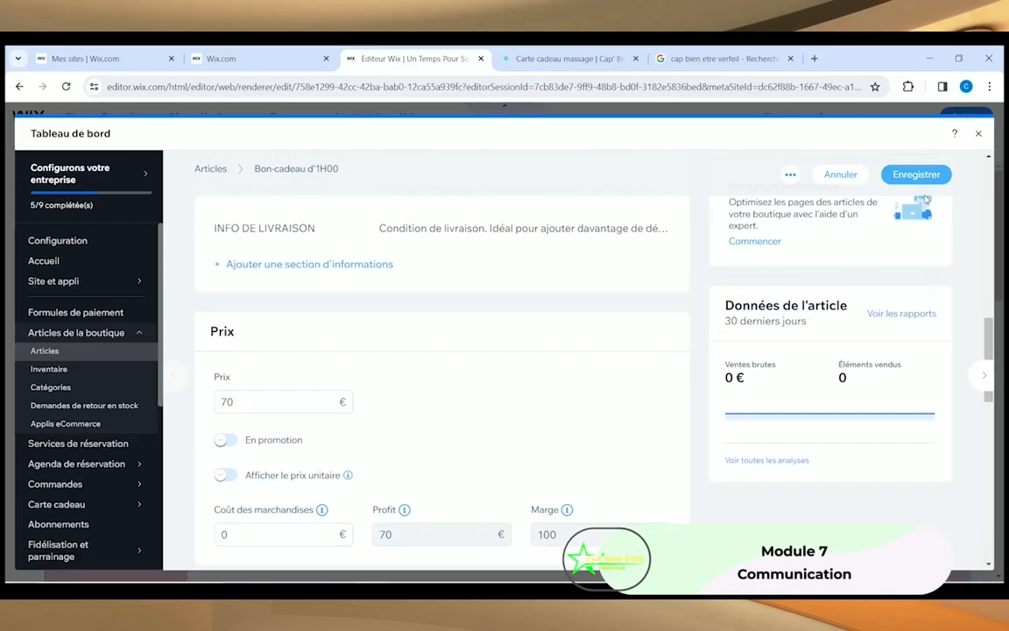
pyautogui.click(916, 174)
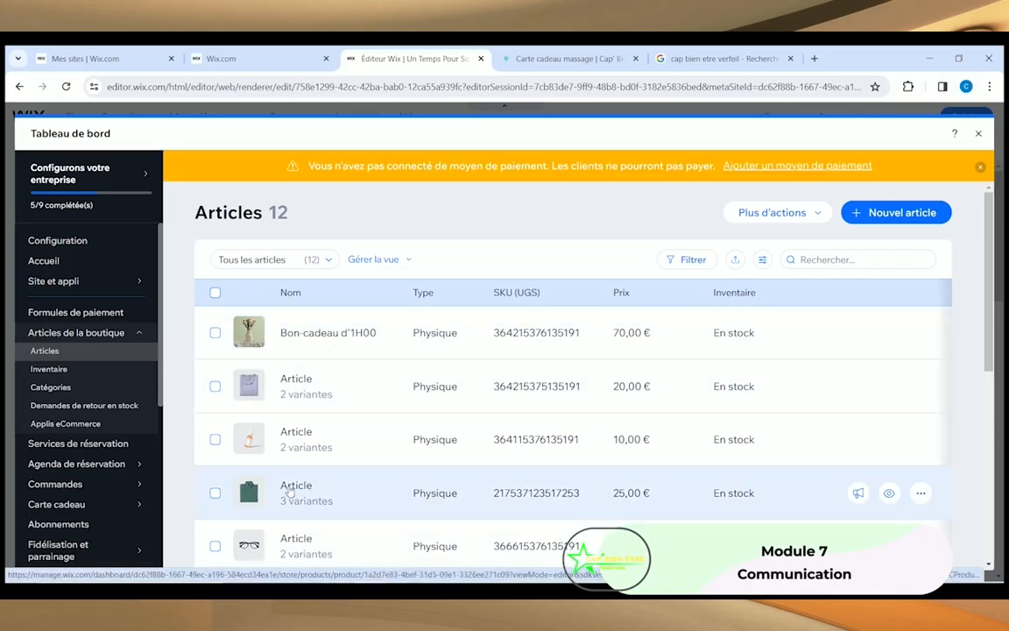
# Step: Tick the checkboxes of ten demo products in the Articles list
pyautogui.scroll(-3, 289, 491)
pyautogui.scroll(-3, 289, 490)
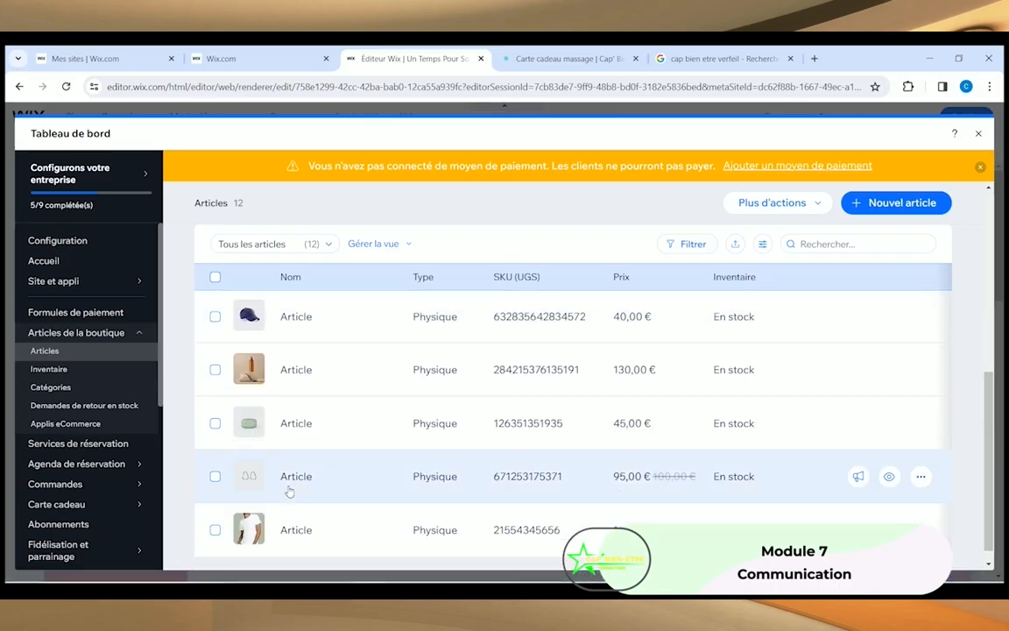
pyautogui.scroll(-1, 219, 482)
pyautogui.click(214, 511)
pyautogui.click(214, 459)
pyautogui.click(214, 405)
pyautogui.click(215, 352)
pyautogui.click(215, 299)
pyautogui.scroll(2, 215, 333)
pyautogui.click(214, 346)
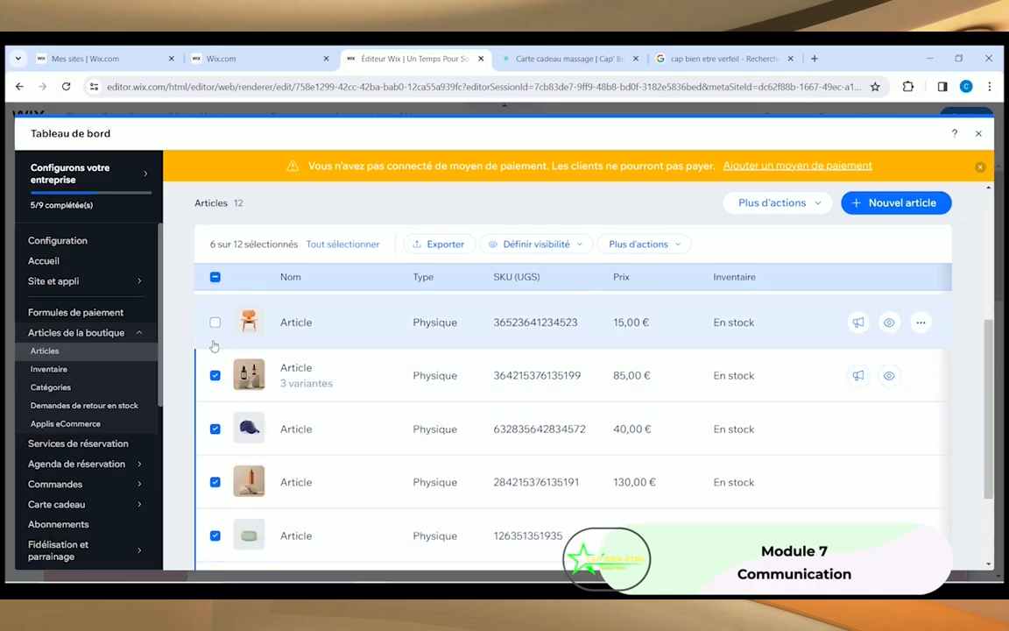
pyautogui.click(215, 321)
pyautogui.scroll(2, 215, 368)
pyautogui.click(215, 394)
pyautogui.scroll(2, 214, 394)
pyautogui.click(214, 476)
pyautogui.click(215, 369)
# Step: Delete the ten selected products via Plus d'actions > Supprimer and close the dashboard
pyautogui.click(643, 243)
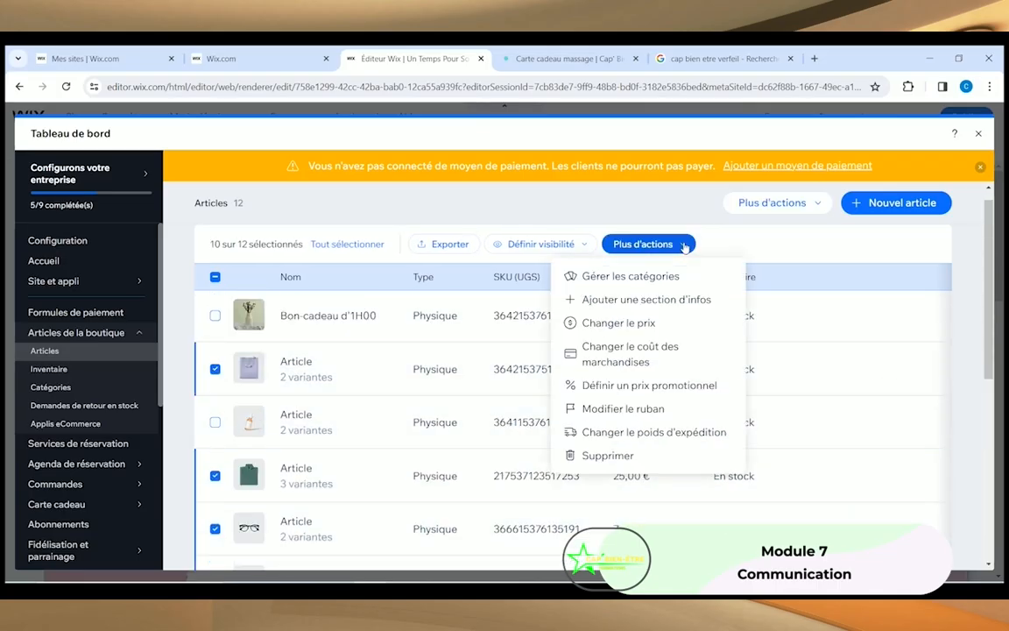
pyautogui.click(605, 455)
pyautogui.click(648, 413)
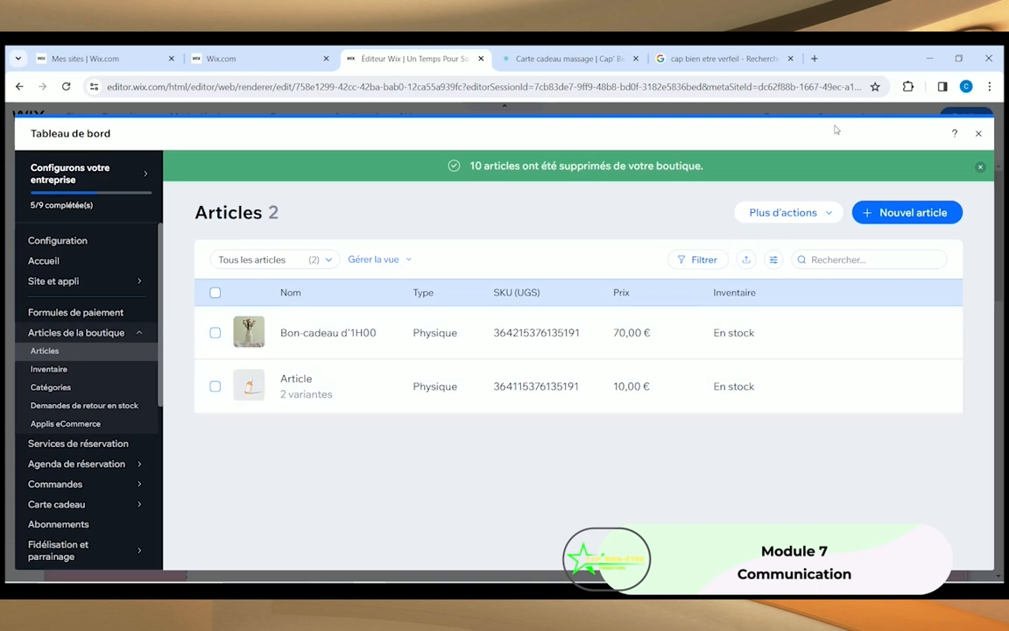
pyautogui.click(979, 133)
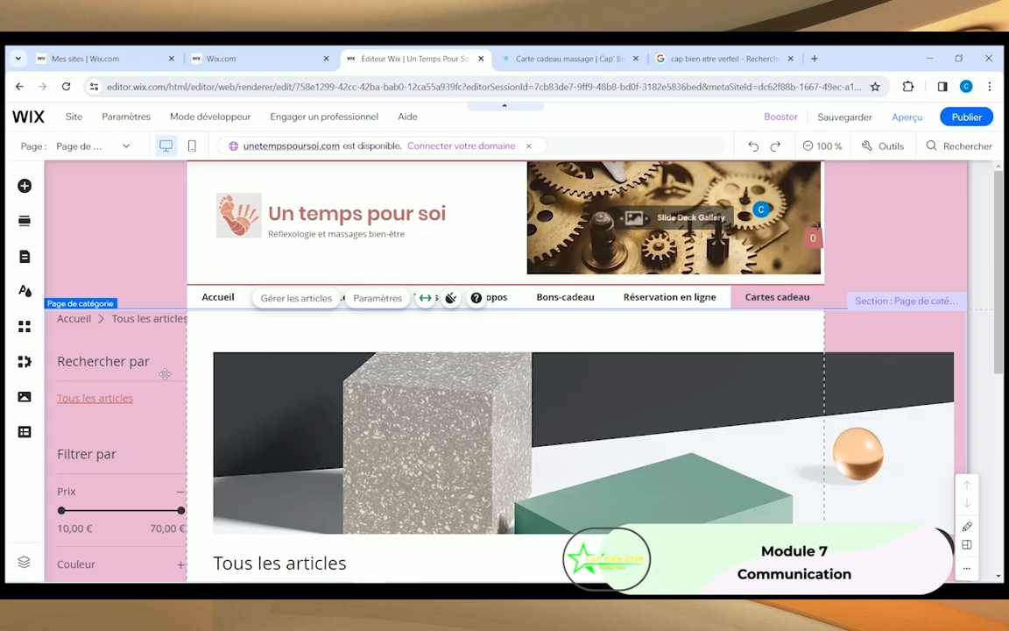
pyautogui.scroll(-3, 348, 366)
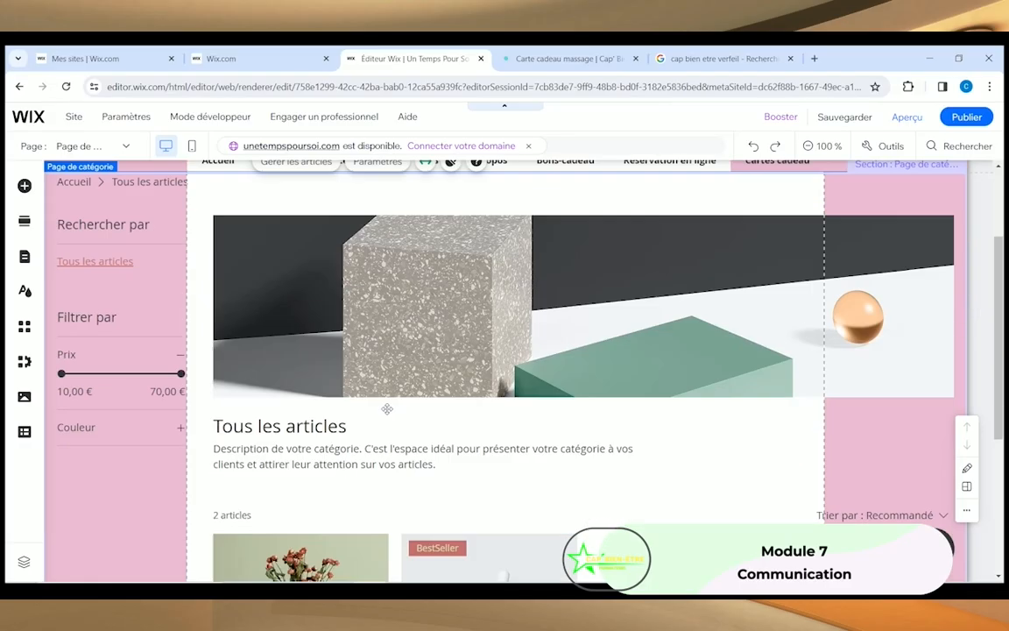
pyautogui.scroll(-2, 347, 378)
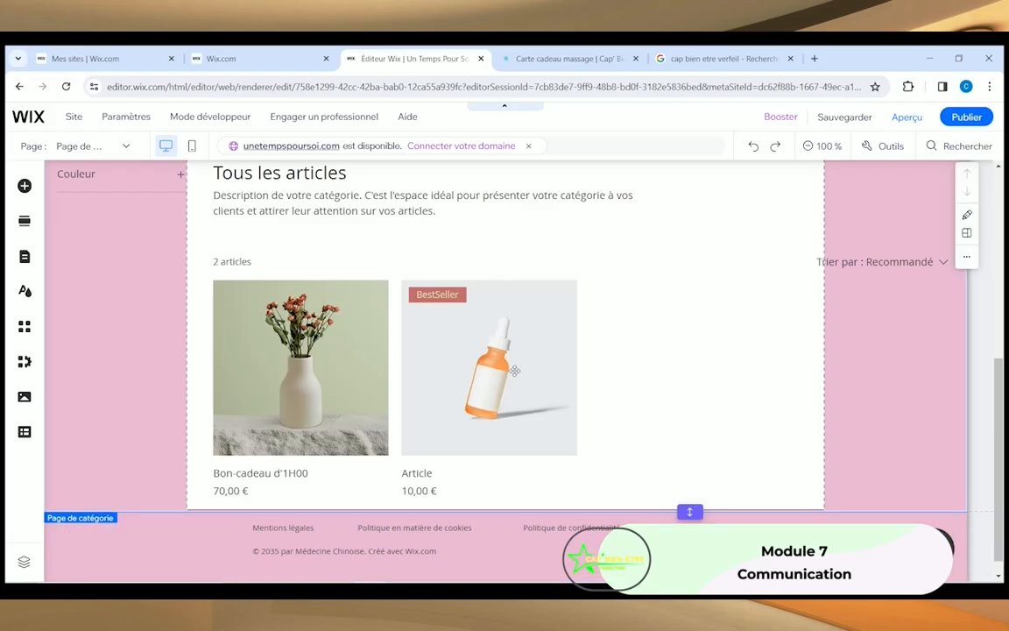
pyautogui.scroll(1, 473, 342)
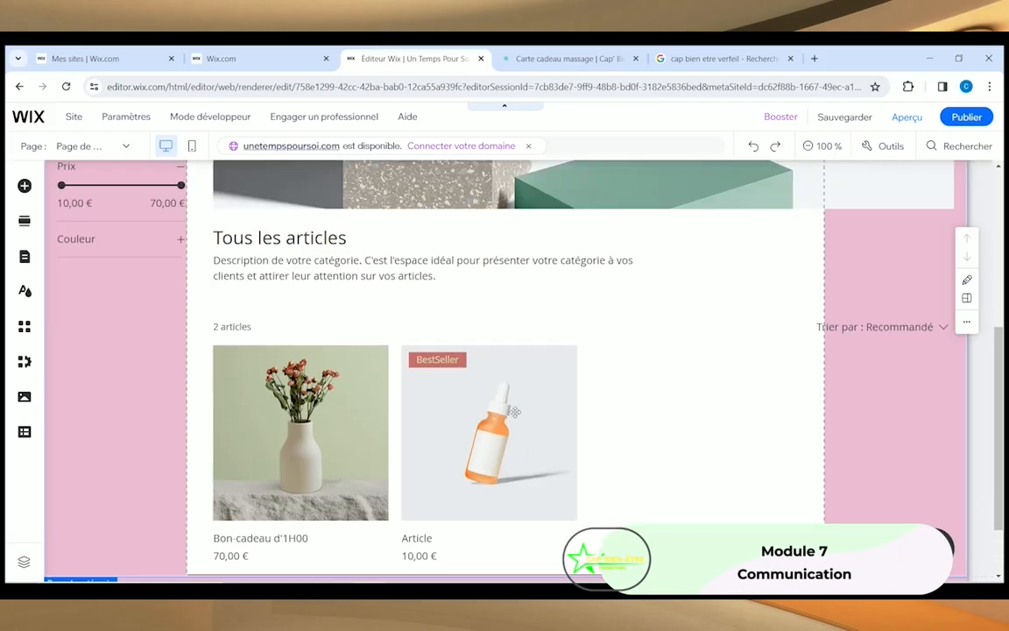
pyautogui.scroll(5, 599, 393)
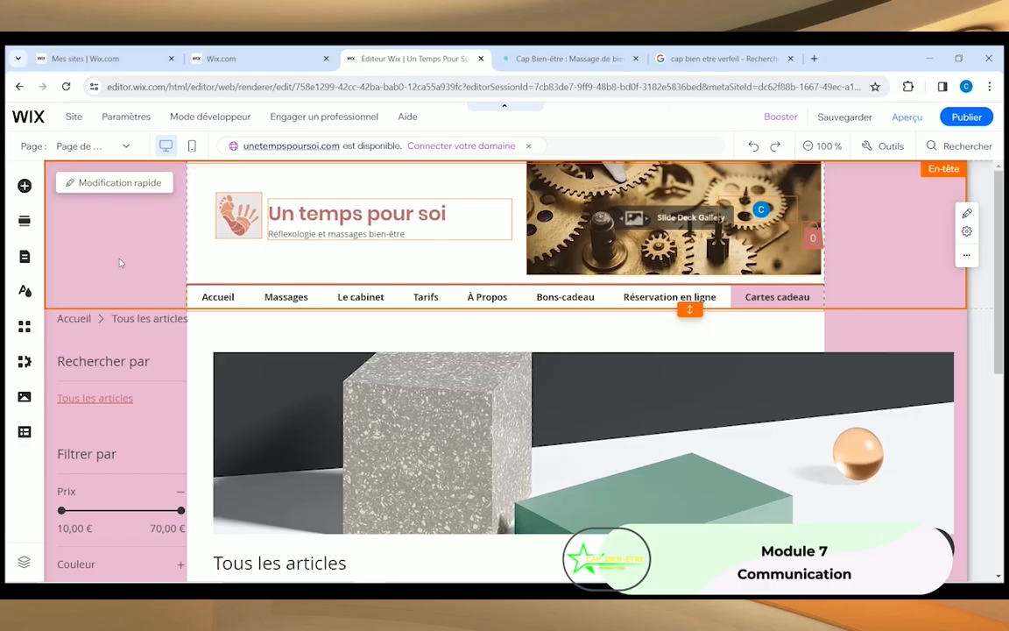
# Step: Open the add-elements panel, look at Bouton and Image, and return to the Bouton designs
pyautogui.click(24, 187)
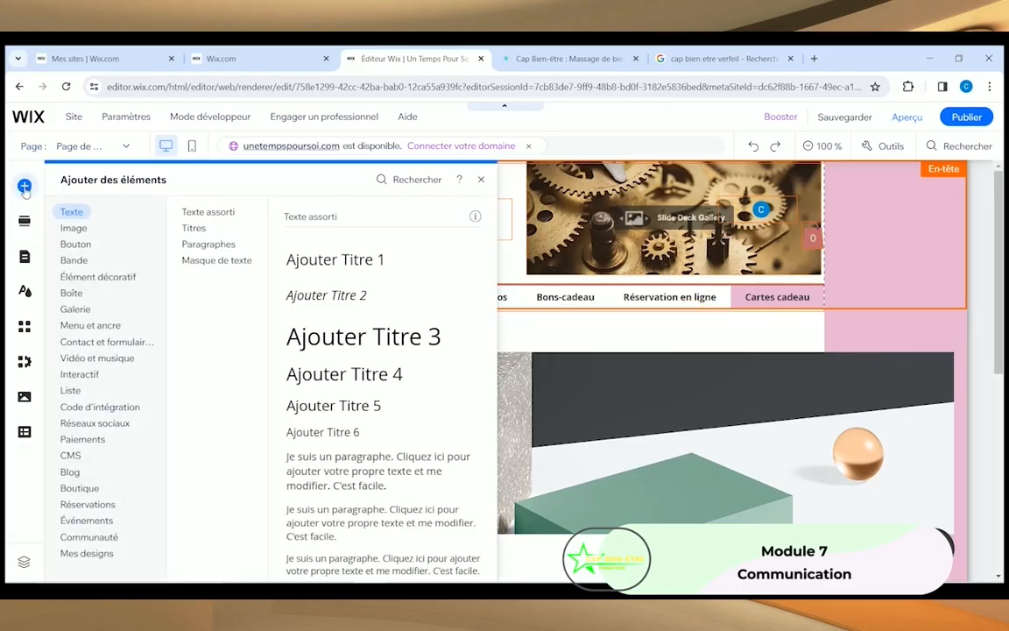
pyautogui.click(75, 245)
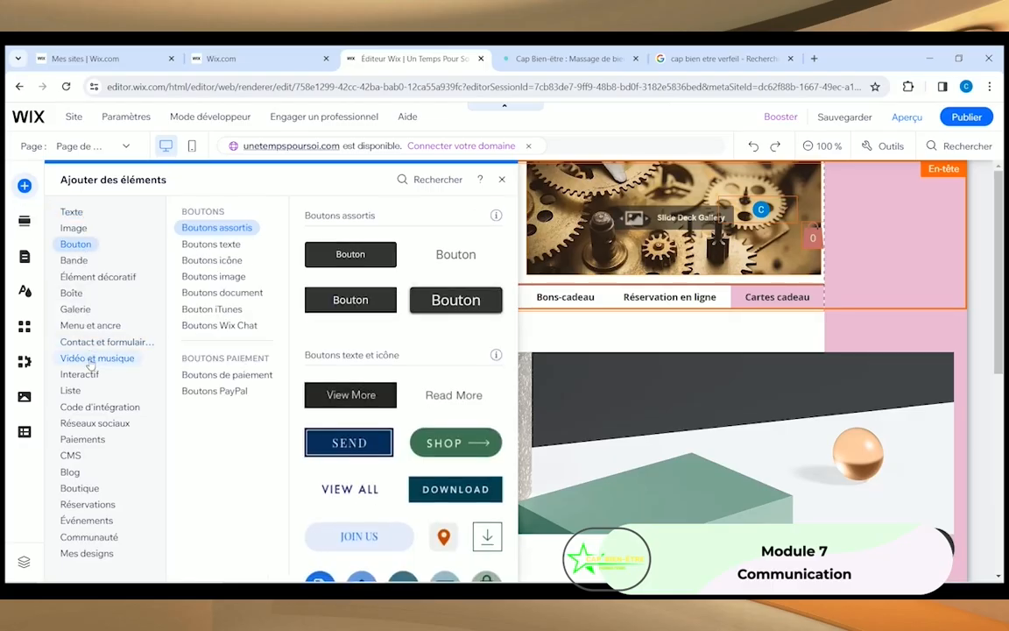
pyautogui.click(72, 226)
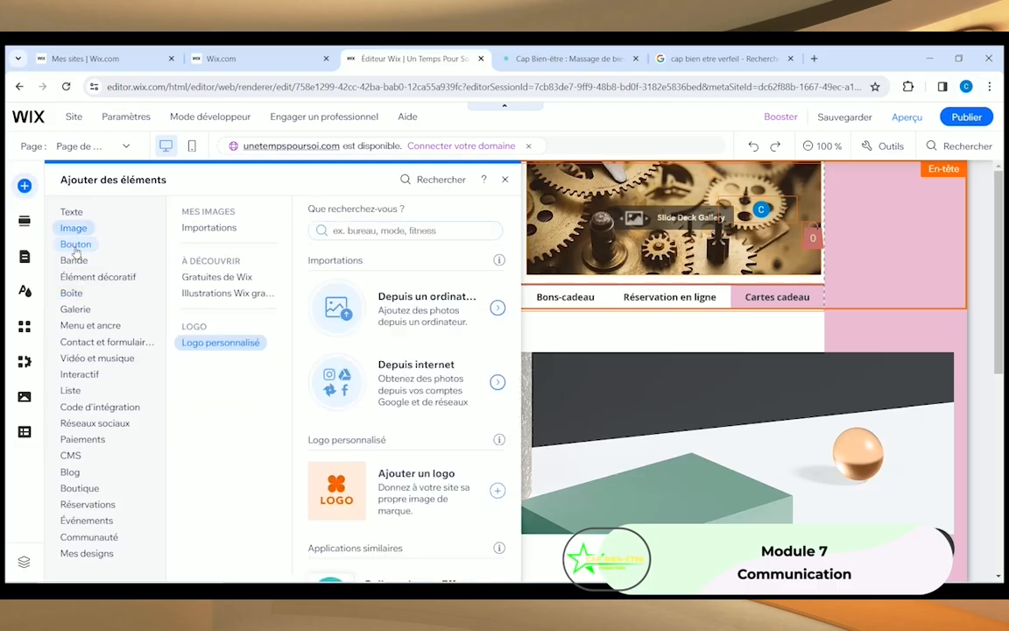
pyautogui.click(75, 245)
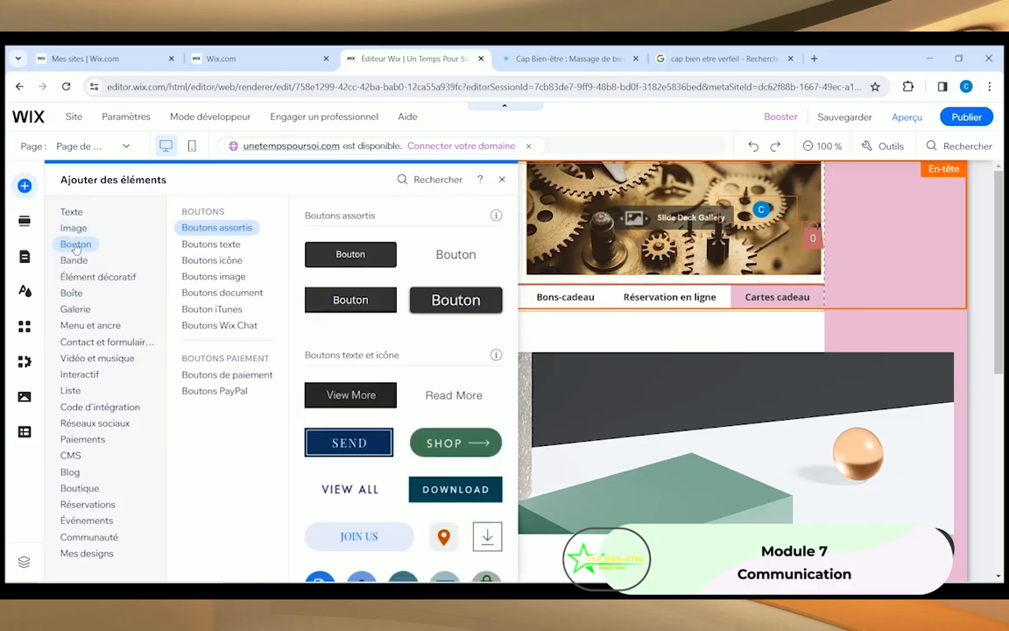
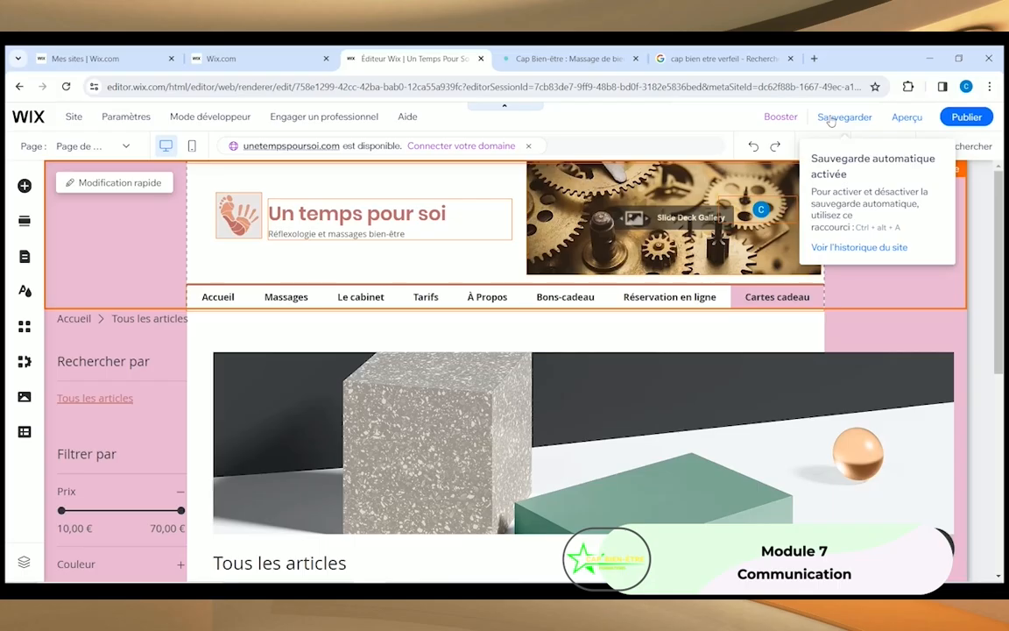
# Step: Start saving the site, inspect the free Wix address, and opt to connect a custom domain
pyautogui.click(831, 118)
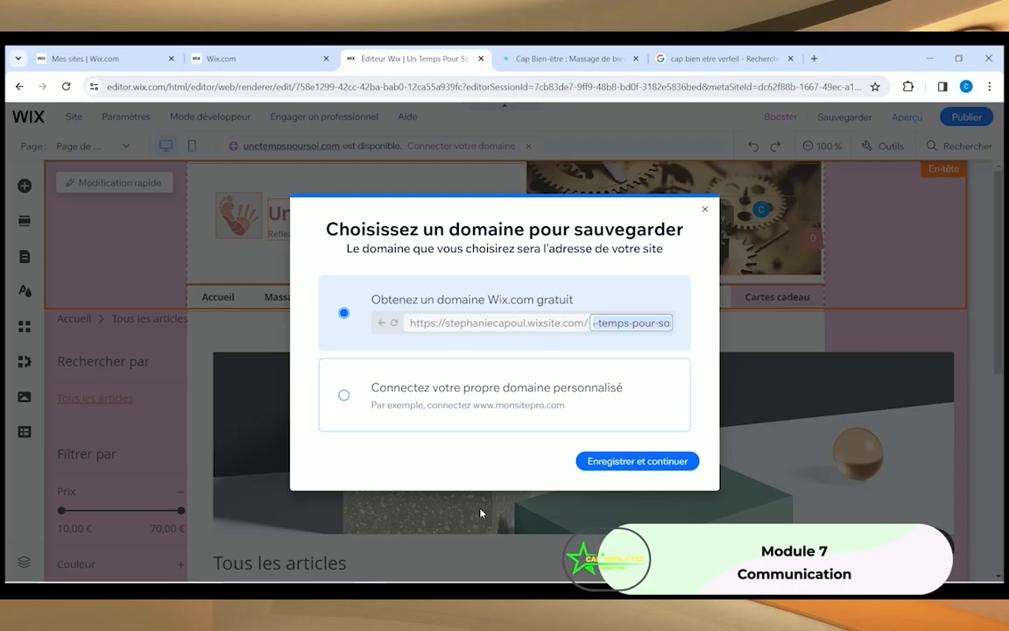
pyautogui.click(636, 465)
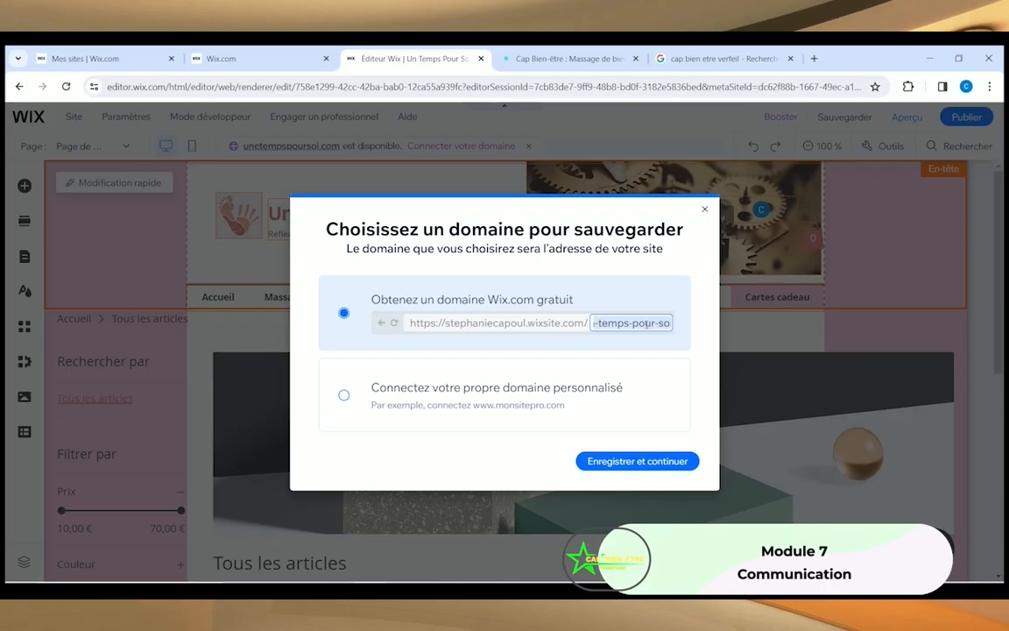
pyautogui.click(631, 323)
pyautogui.press('Left')
pyautogui.press('Left')
pyautogui.press('Left')
pyautogui.press('Left')
pyautogui.press('Left')
pyautogui.press('Left')
pyautogui.press('Left')
pyautogui.press('Left')
pyautogui.press('Left')
pyautogui.press('Left')
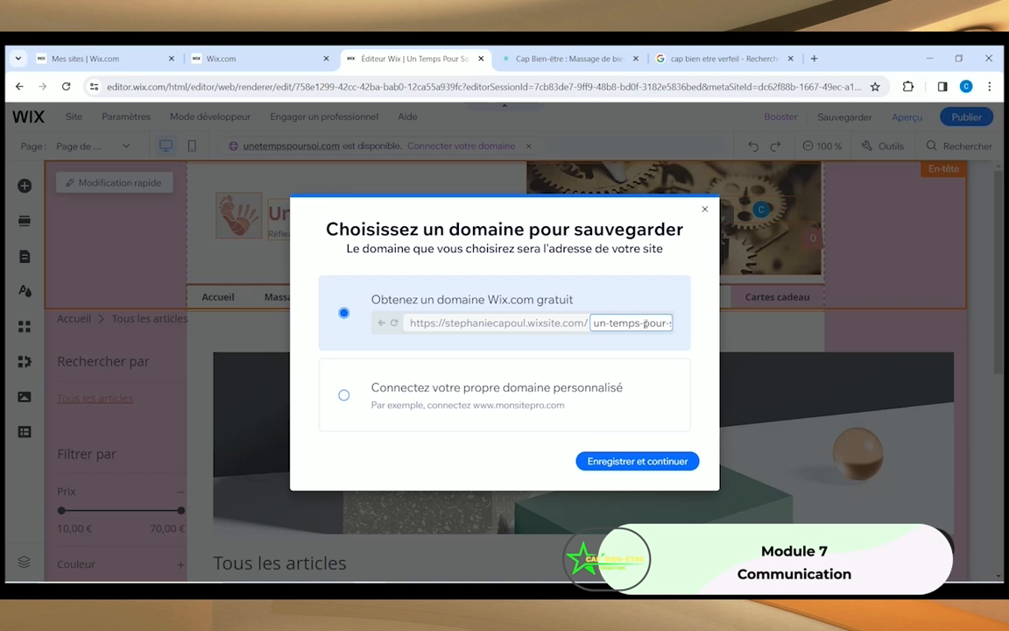
pyautogui.press('Right')
pyautogui.press('Right')
pyautogui.press('Right')
pyautogui.press('Right')
pyautogui.press('Right')
pyautogui.press('Right')
pyautogui.press('Right')
pyautogui.press('Right')
pyautogui.press('Right')
pyautogui.press('Right')
pyautogui.press('Right')
pyautogui.press('Right')
pyautogui.press('Right')
pyautogui.press('Right')
pyautogui.press('Right')
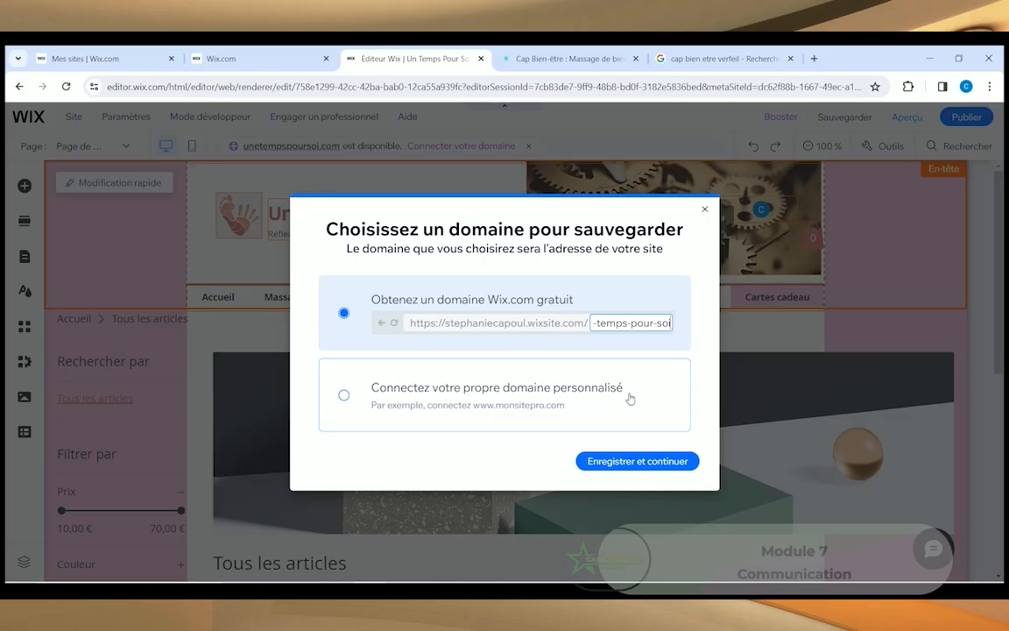
pyautogui.click(342, 398)
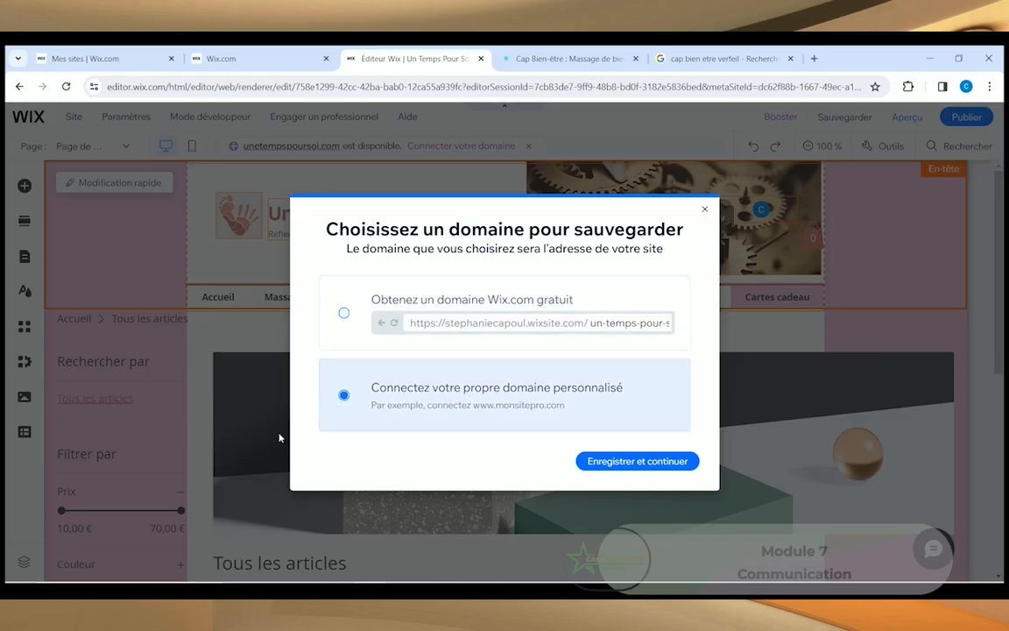
# Step: Continue to the dashboard's Connecter un domaine page for Un Temps Pour Soi
pyautogui.click(604, 462)
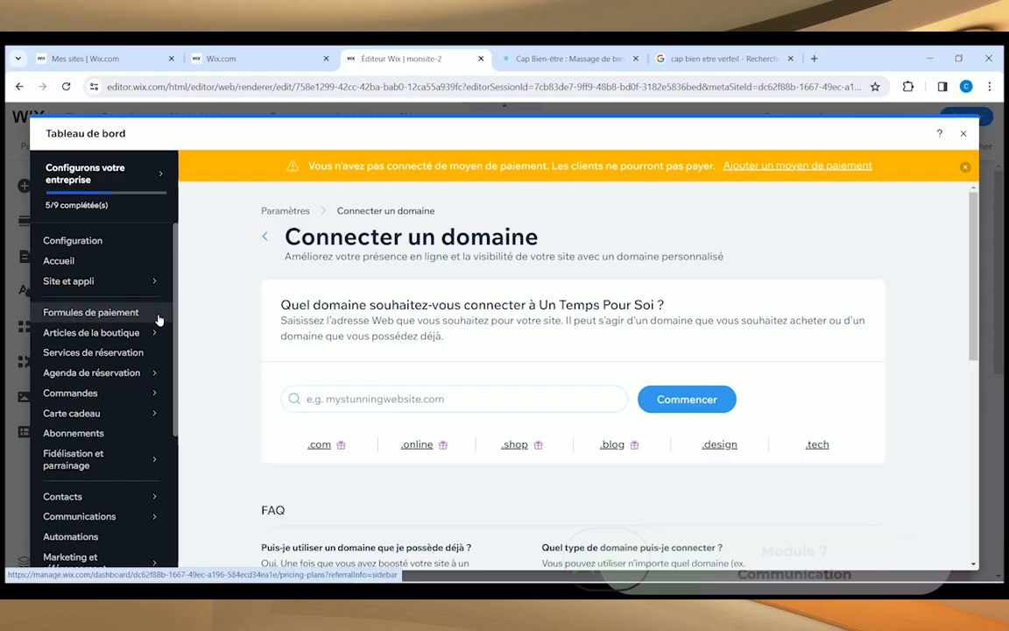
pyautogui.moveTo(175, 317); pyautogui.dragTo(175, 451)
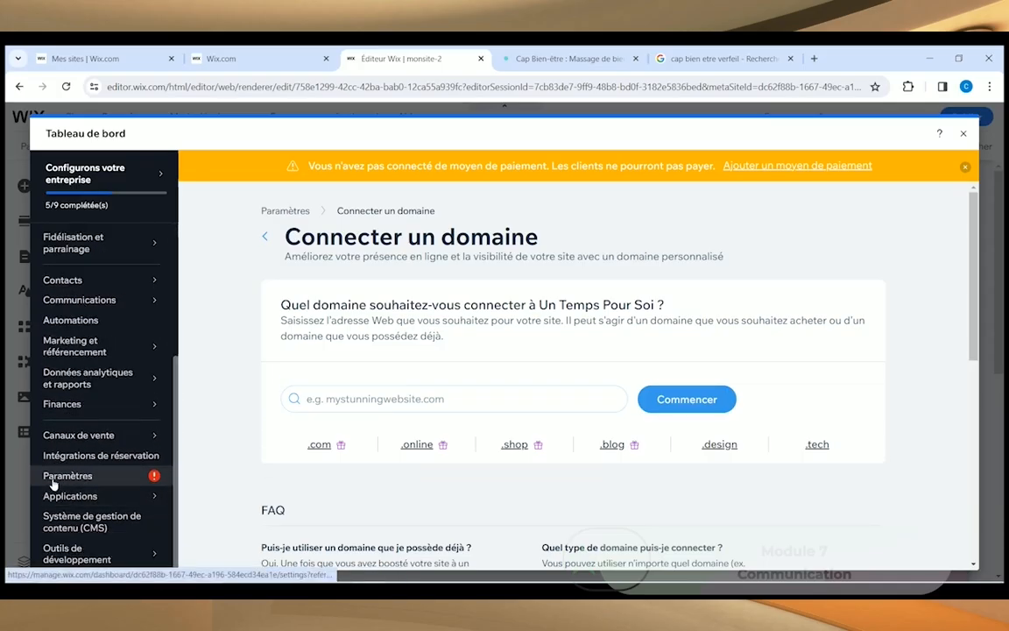
pyautogui.click(158, 484)
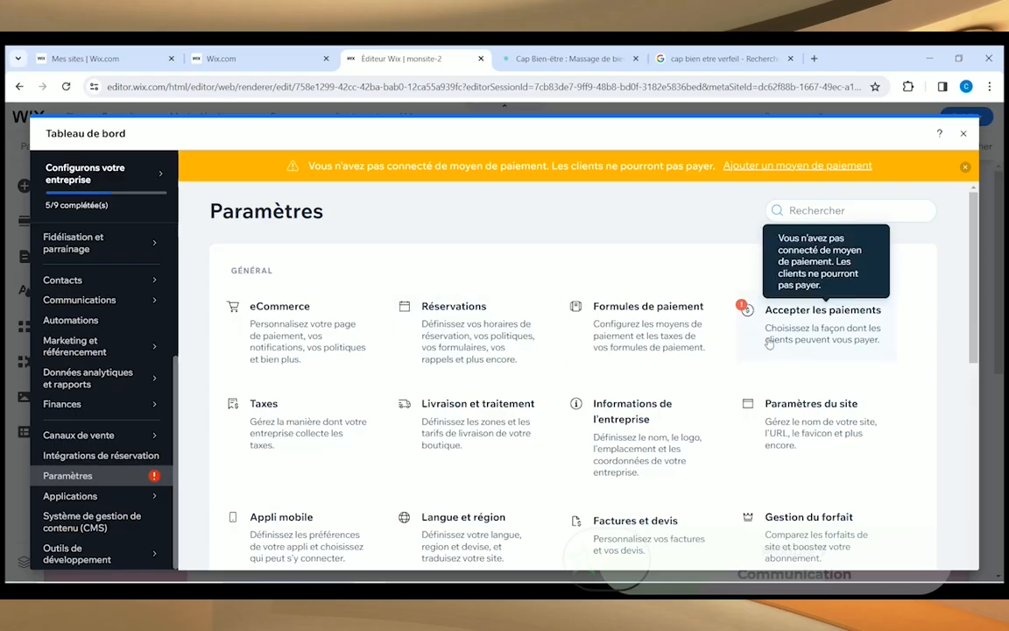
pyautogui.moveTo(738, 317)
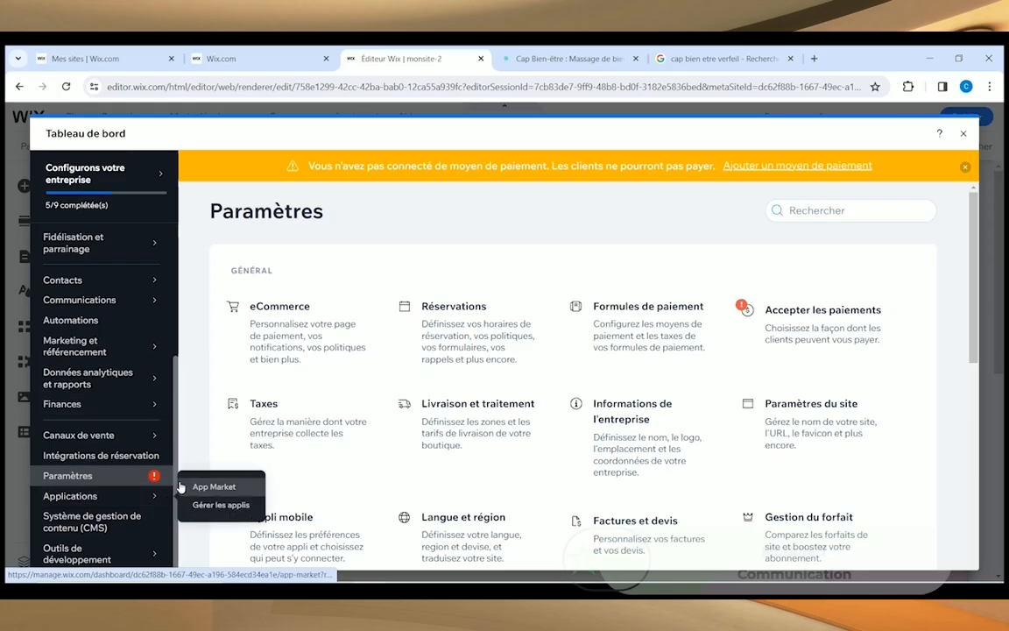
pyautogui.moveTo(176, 439); pyautogui.dragTo(186, 319)
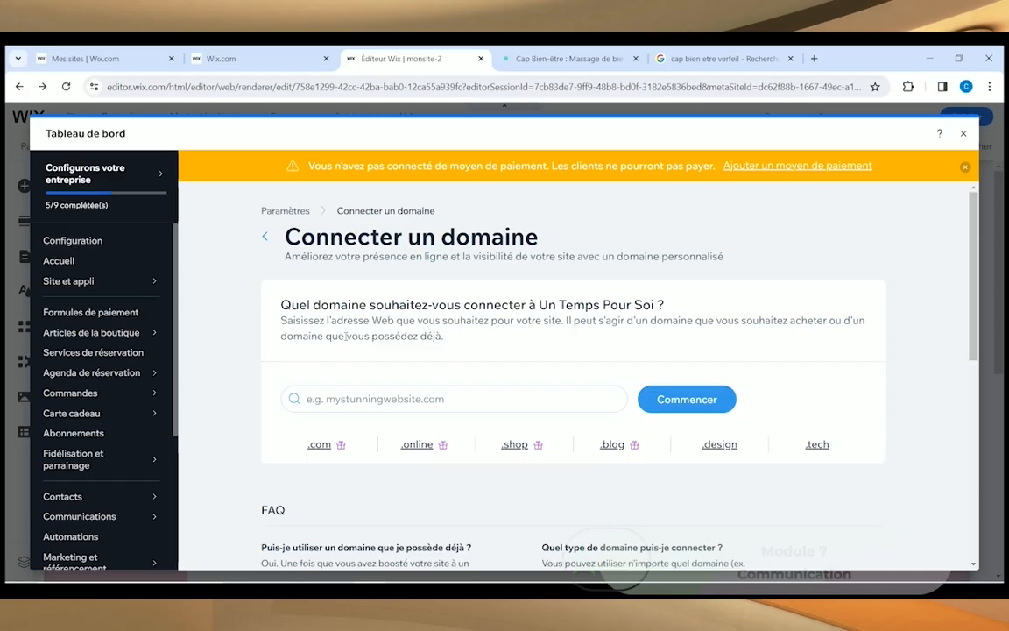
pyautogui.click(325, 397)
pyautogui.write('www.un')
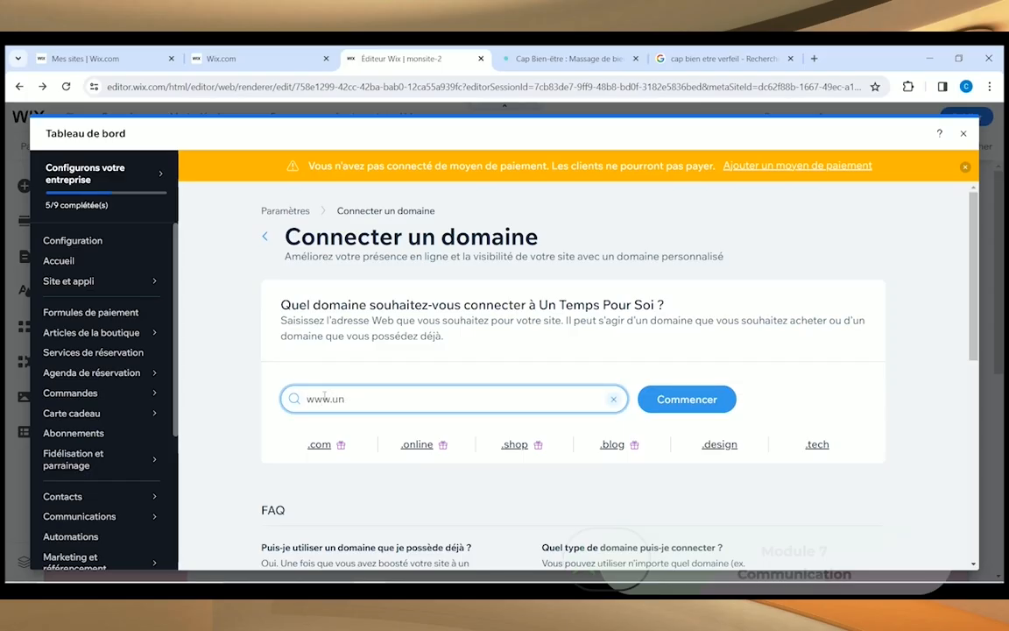
pyautogui.write('tempspoursoi.com')
pyautogui.click(678, 400)
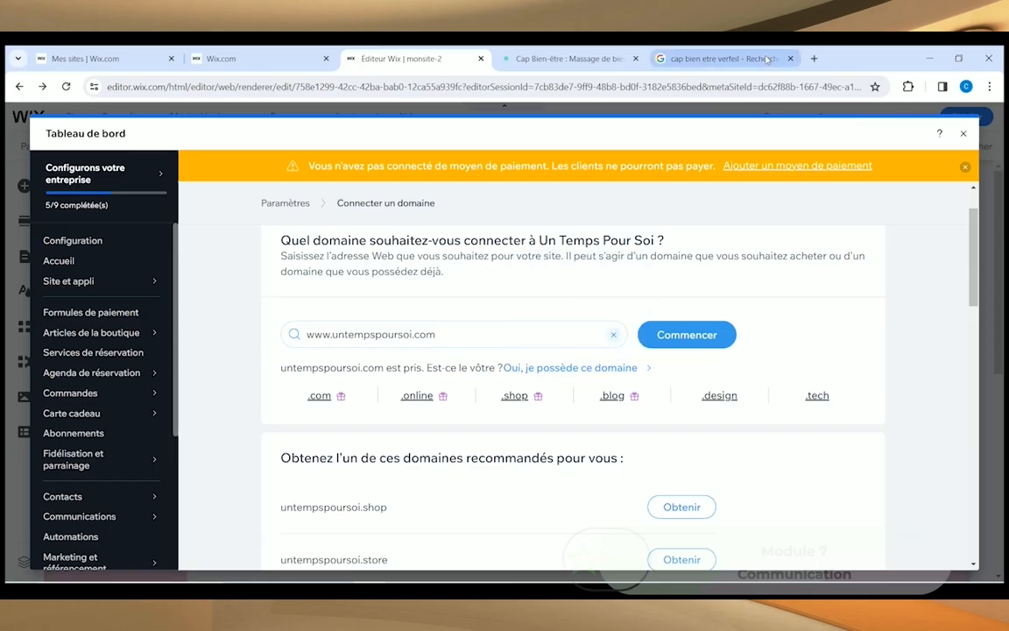
pyautogui.click(693, 59)
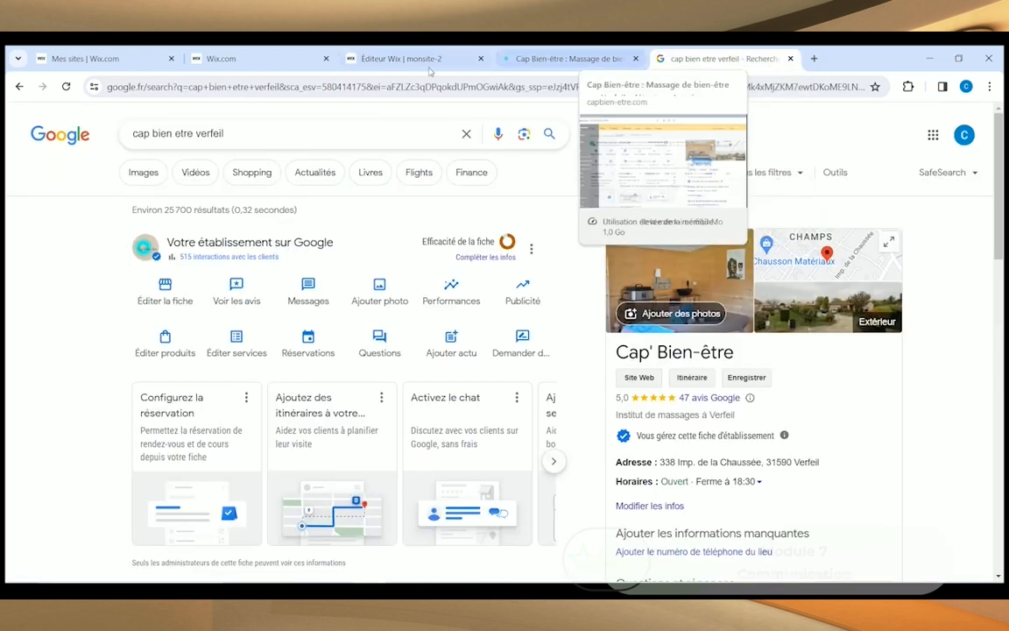
pyautogui.click(399, 87)
pyautogui.write('www.untempspoursoi.com')
pyautogui.press('Return')
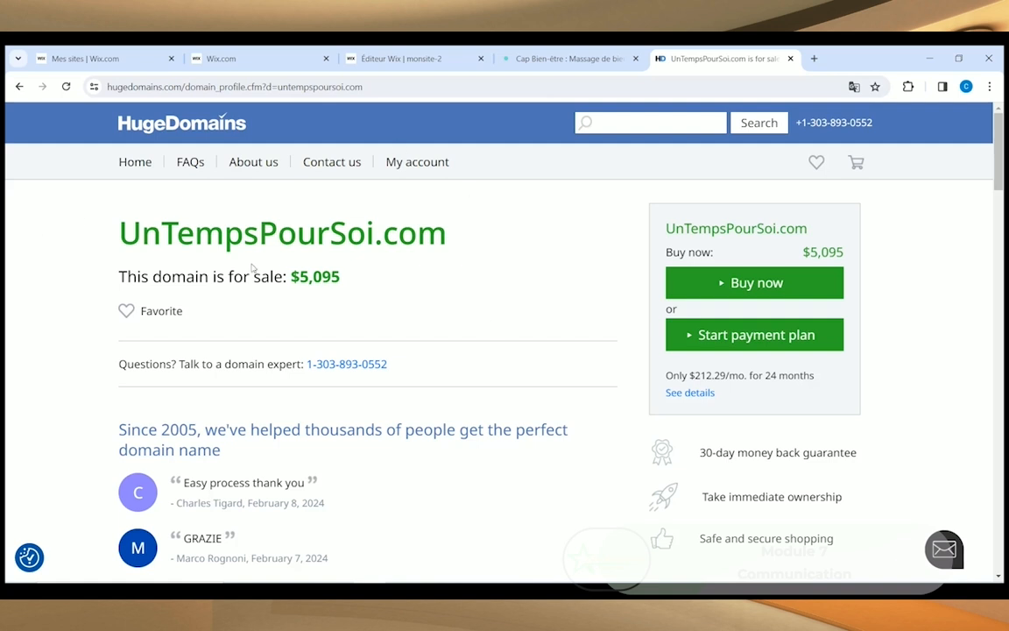
pyautogui.click(570, 59)
# Step: Return to the Wix domain results and scroll through the alternatives to untempspoursoi.com
pyautogui.click(412, 57)
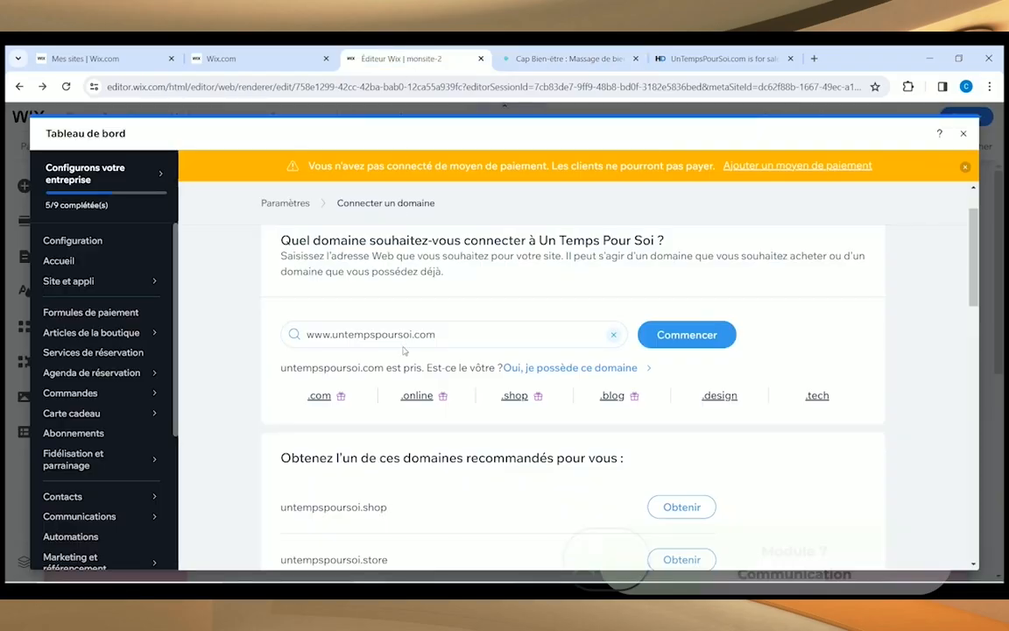
pyautogui.scroll(-2, 298, 359)
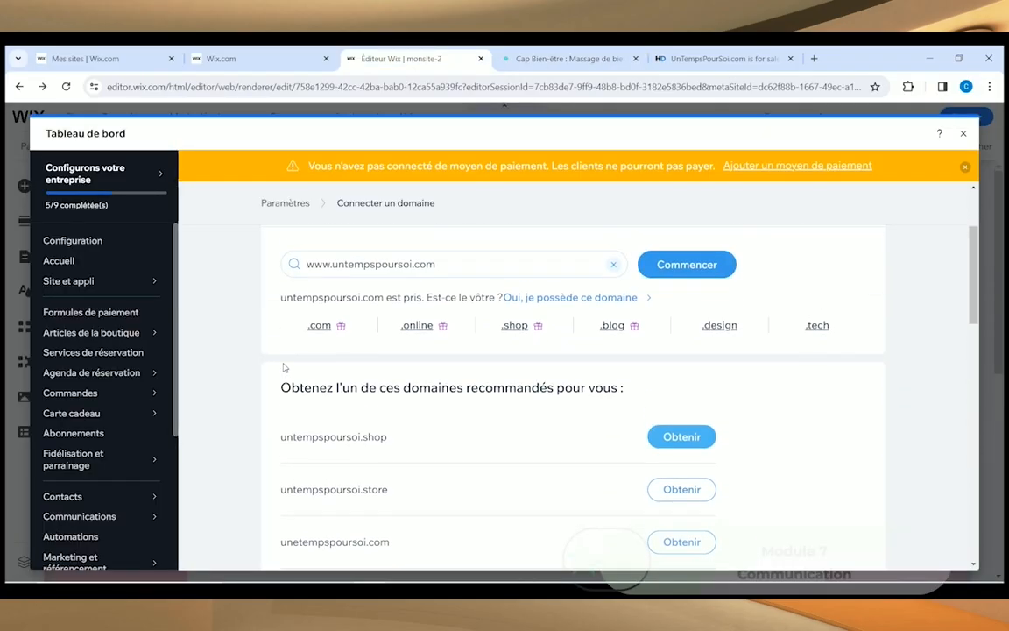
pyautogui.scroll(2, 283, 366)
pyautogui.scroll(-4, 293, 423)
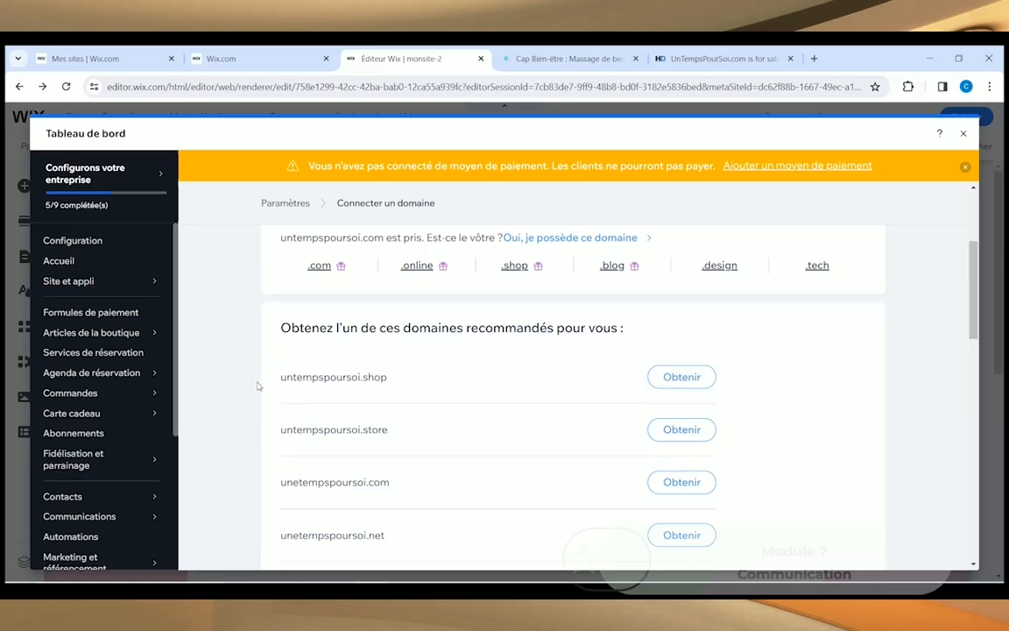
pyautogui.scroll(-2, 257, 386)
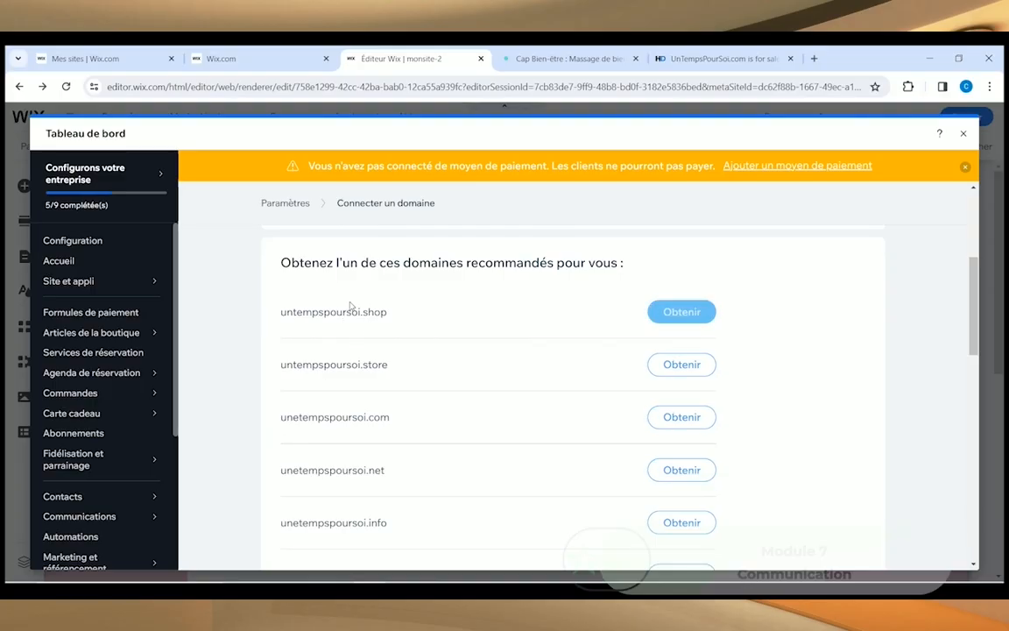
pyautogui.scroll(-1, 313, 420)
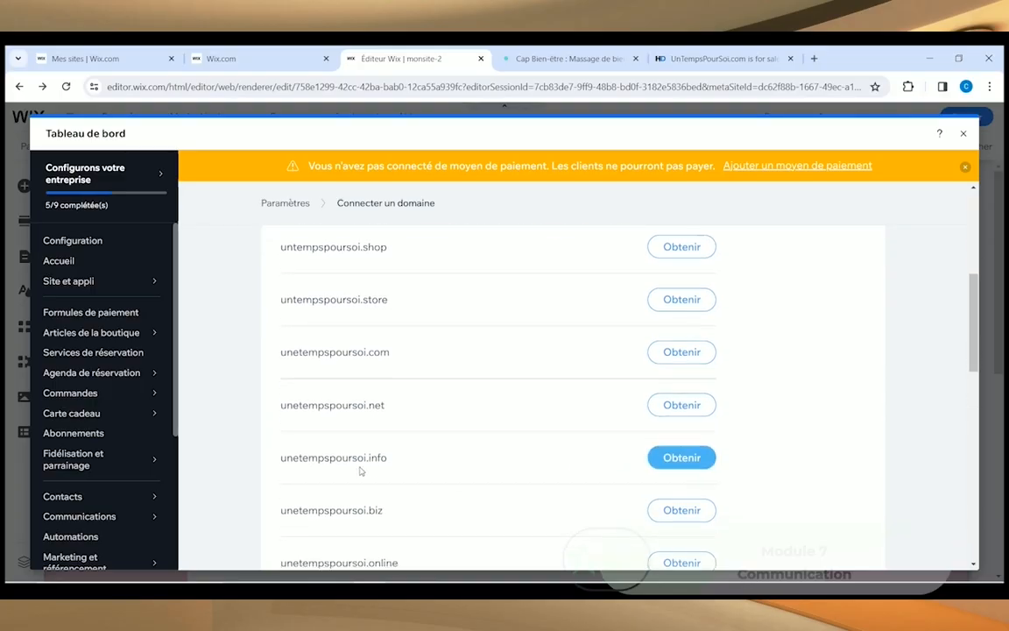
pyautogui.scroll(-1, 302, 405)
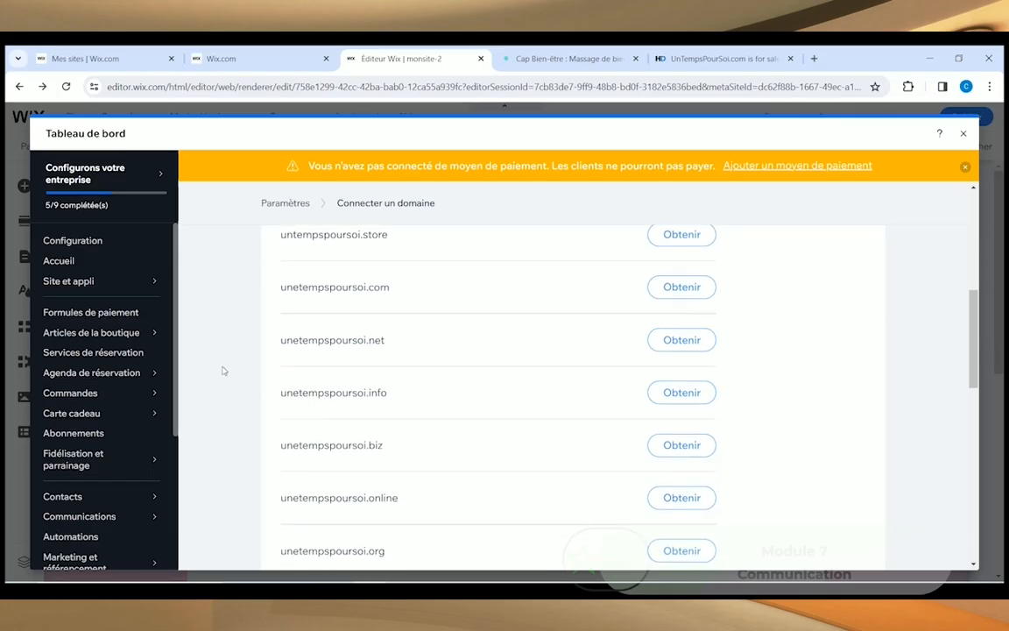
pyautogui.scroll(-1, 223, 364)
pyautogui.scroll(-2, 233, 342)
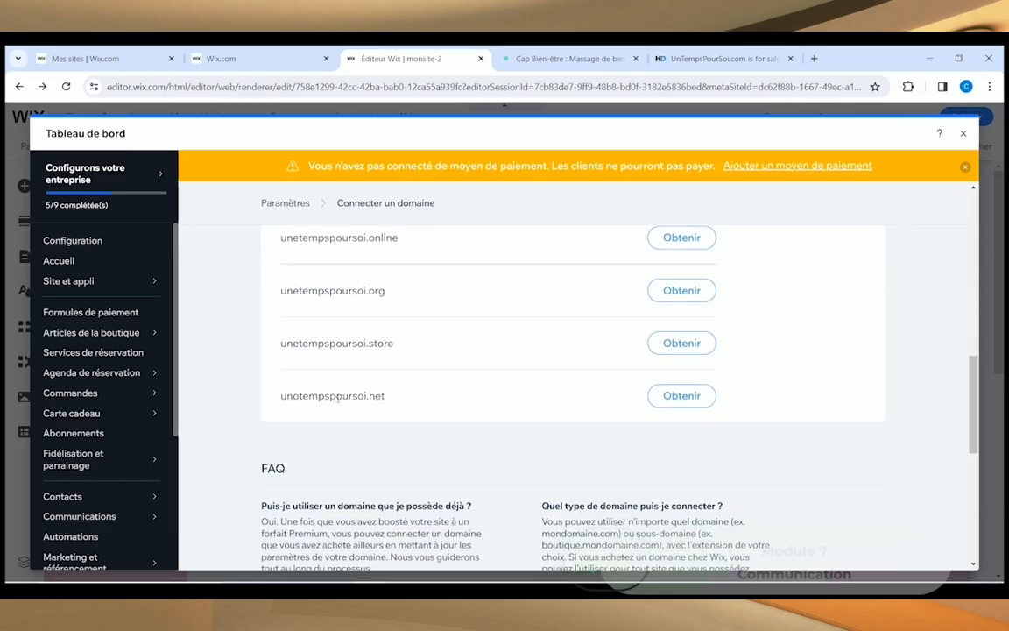
pyautogui.scroll(5, 351, 420)
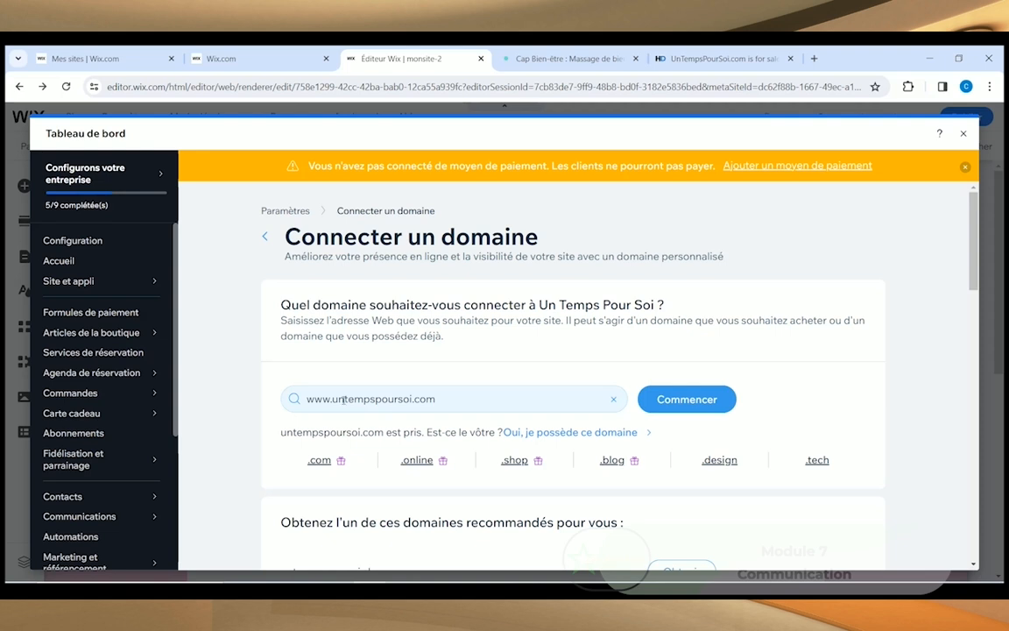
pyautogui.doubleClick(343, 399)
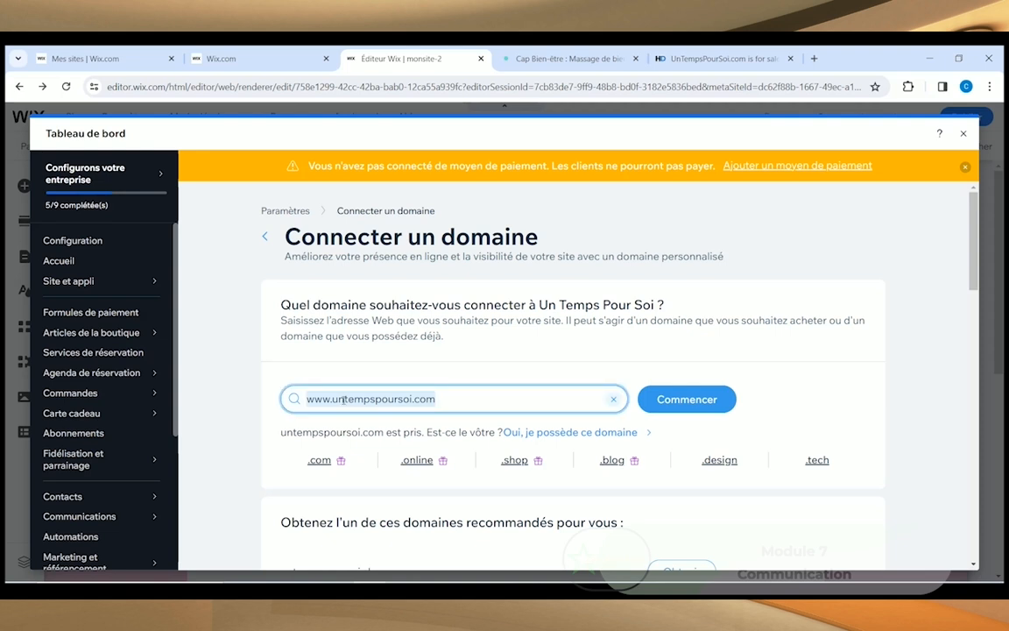
pyautogui.press('BackSpace')
pyautogui.write('www.')
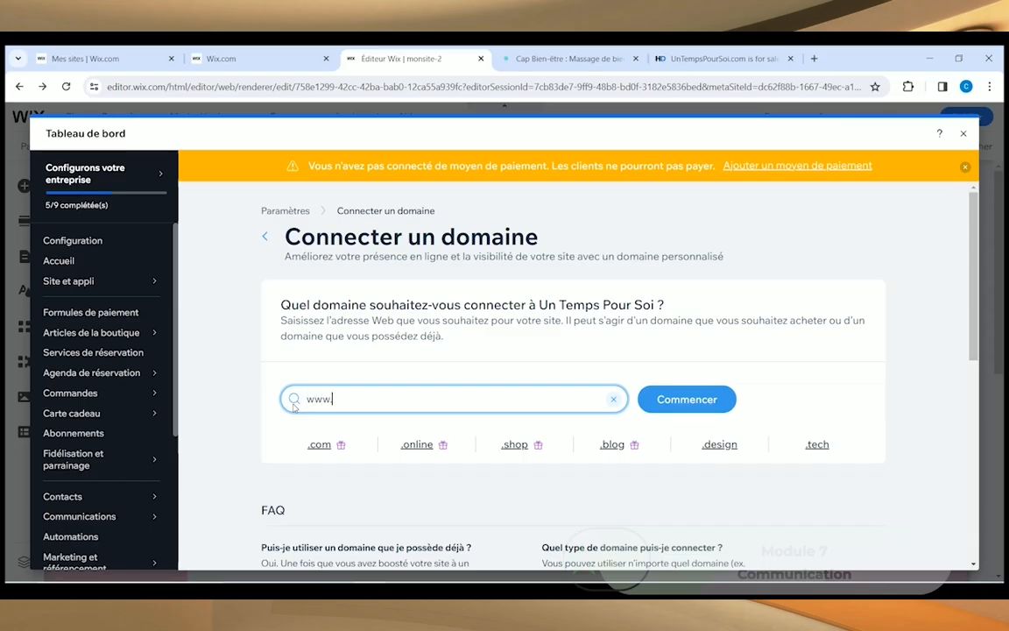
pyautogui.write('un-temps-pour-soi')
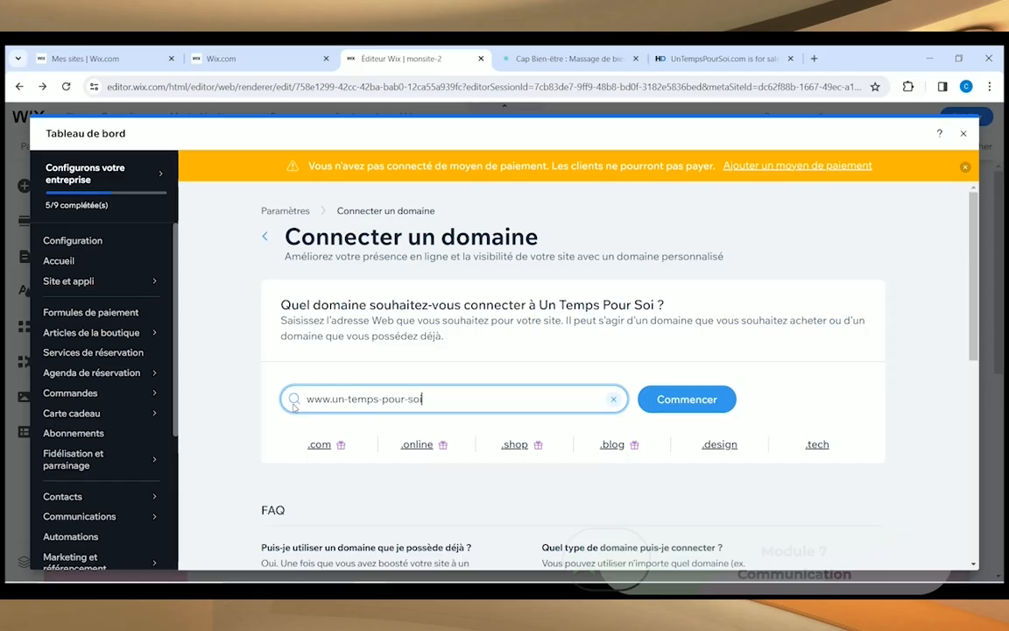
pyautogui.write('.com')
pyautogui.moveTo(500, 401); pyautogui.dragTo(302, 400)
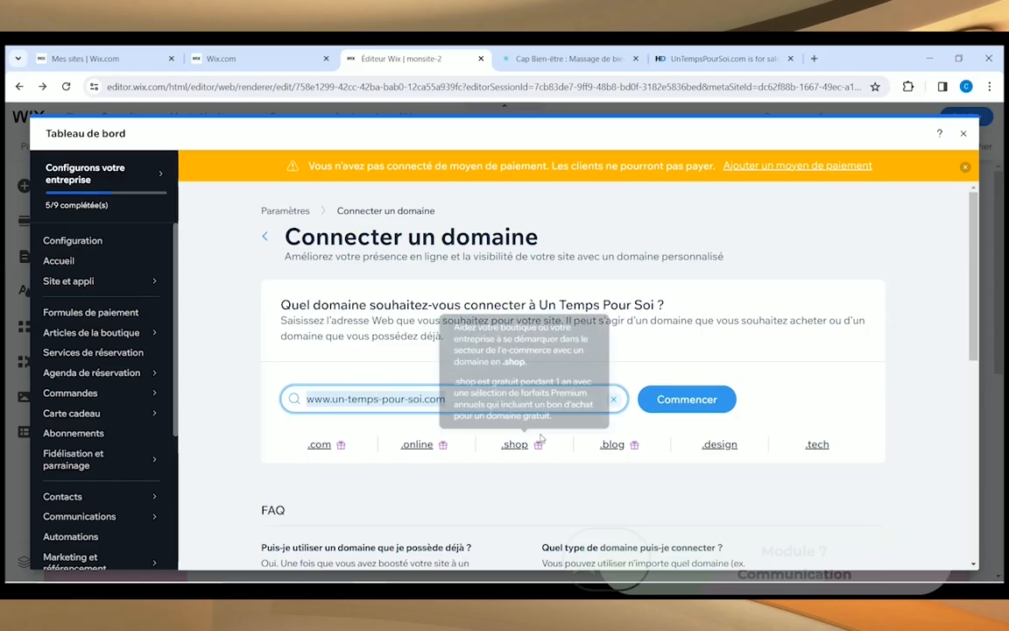
pyautogui.click(714, 400)
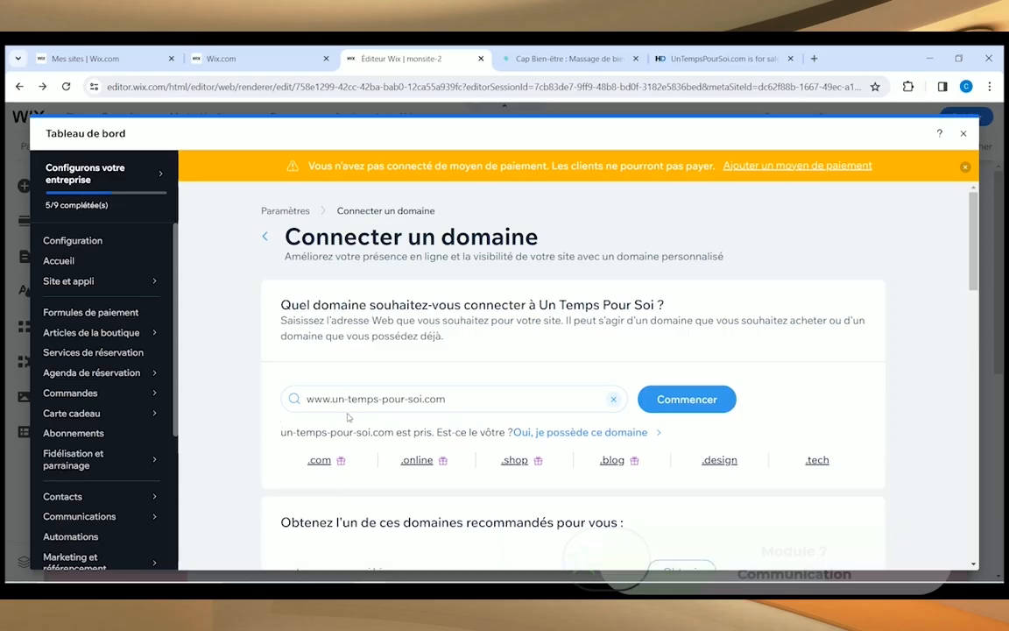
pyautogui.scroll(-1, 257, 422)
pyautogui.scroll(-1, 257, 421)
pyautogui.scroll(-3, 252, 421)
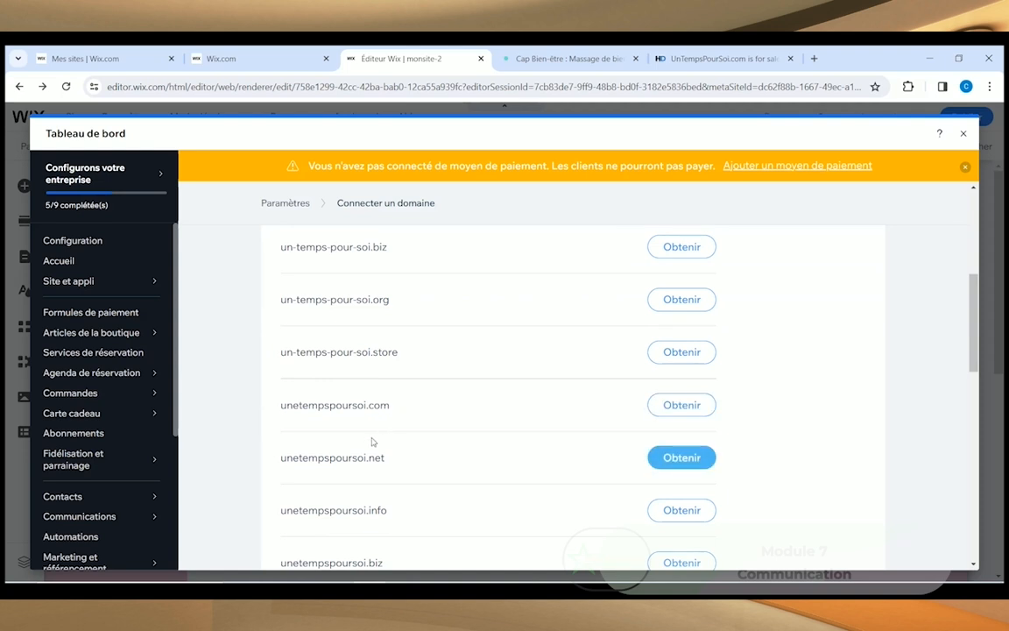
pyautogui.scroll(5, 346, 392)
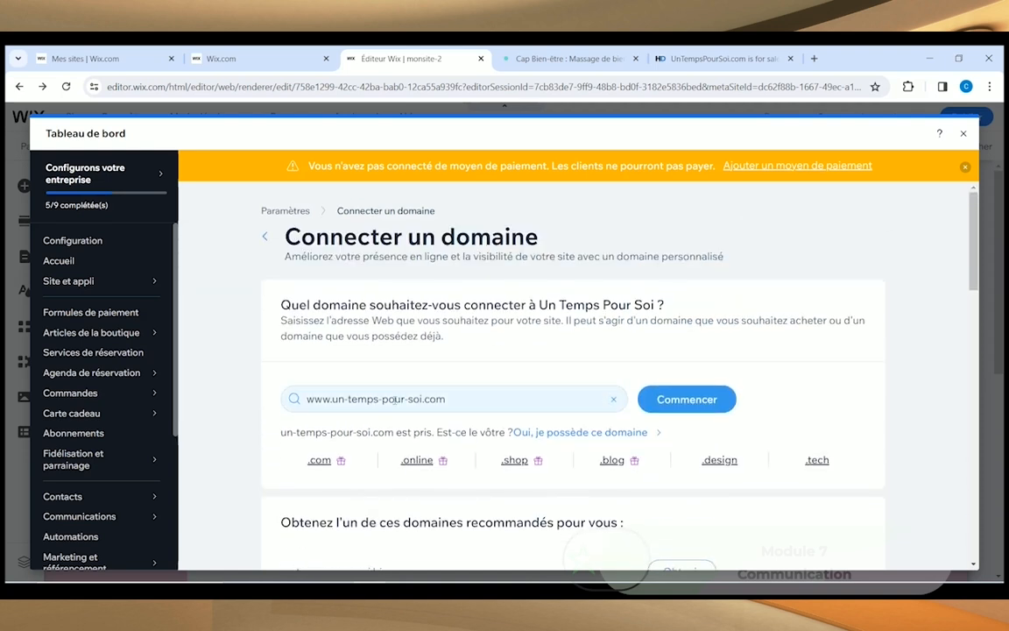
# Step: Append '-massage' and the Bouloc suffix before .com in the domain search
pyautogui.click(382, 398)
pyautogui.click(421, 399)
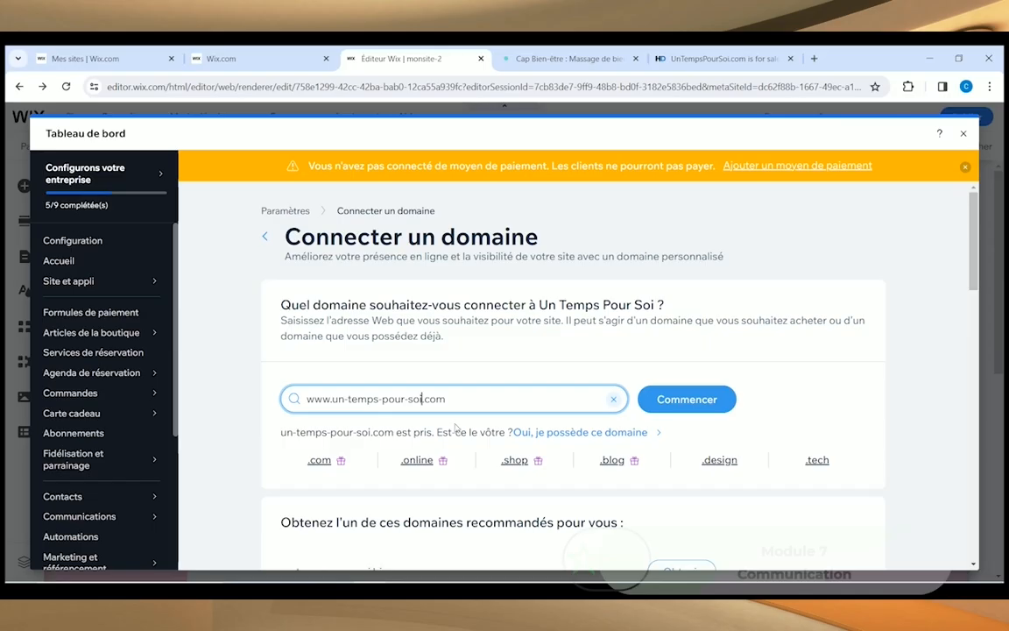
pyautogui.write('-m')
pyautogui.press('BackSpace')
pyautogui.press('BackSpace')
pyautogui.press('BackSpace')
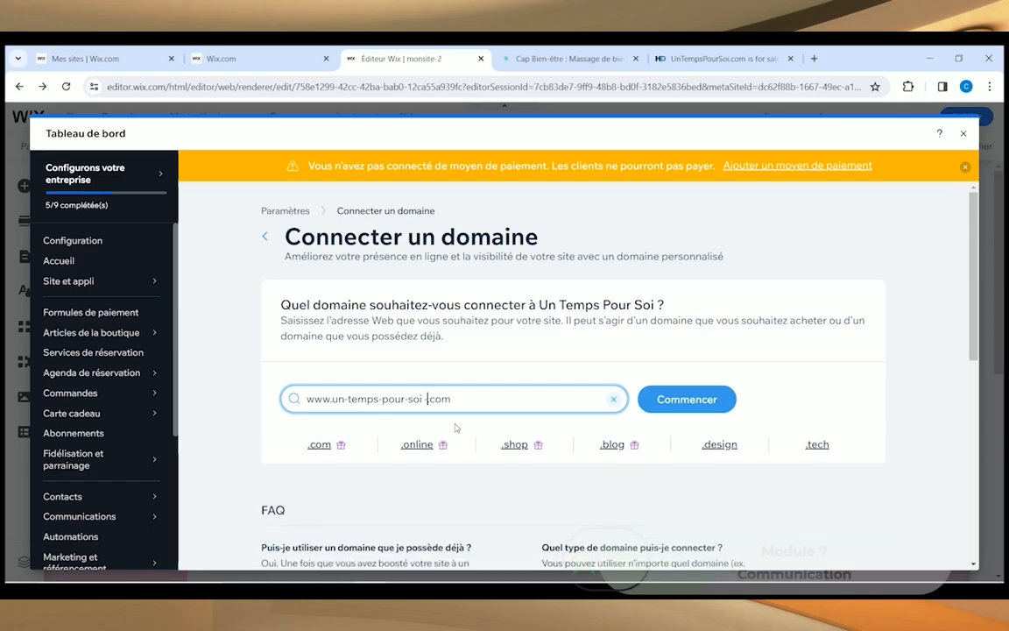
pyautogui.write('-massage')
pyautogui.write('-boulog')
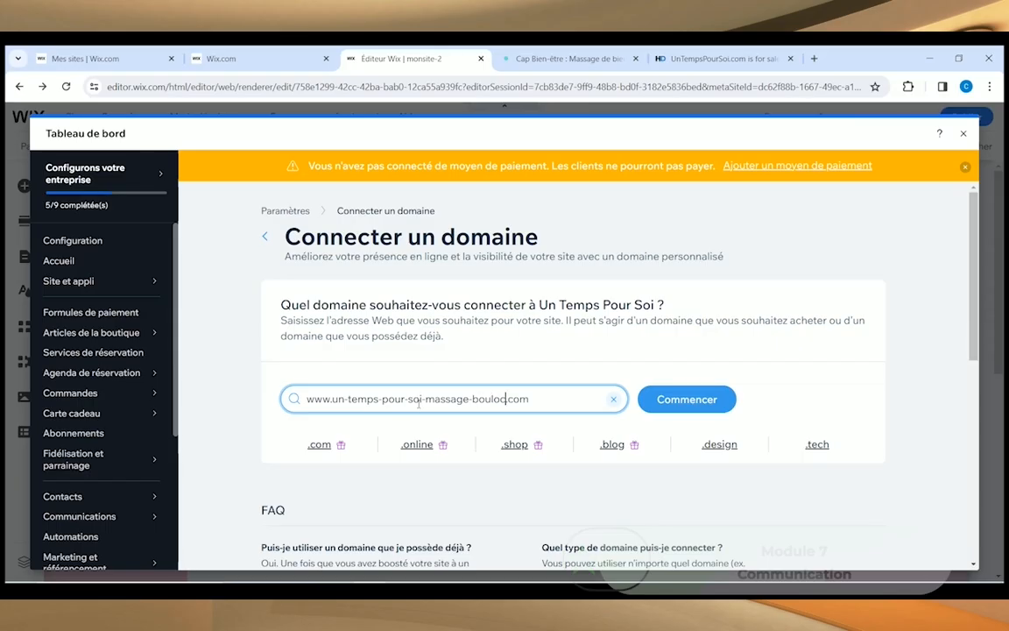
# Step: Remove the hyphens in un-temps-pour-soi and check untempspoursoi-massage-bouloc.com, which is available
pyautogui.click(408, 399)
pyautogui.press('BackSpace')
pyautogui.press('Left')
pyautogui.press('Left')
pyautogui.press('Left')
pyautogui.press('Left')
pyautogui.press('BackSpace')
pyautogui.press('Left')
pyautogui.press('Left')
pyautogui.press('Left')
pyautogui.press('Left')
pyautogui.press('Left')
pyautogui.press('BackSpace')
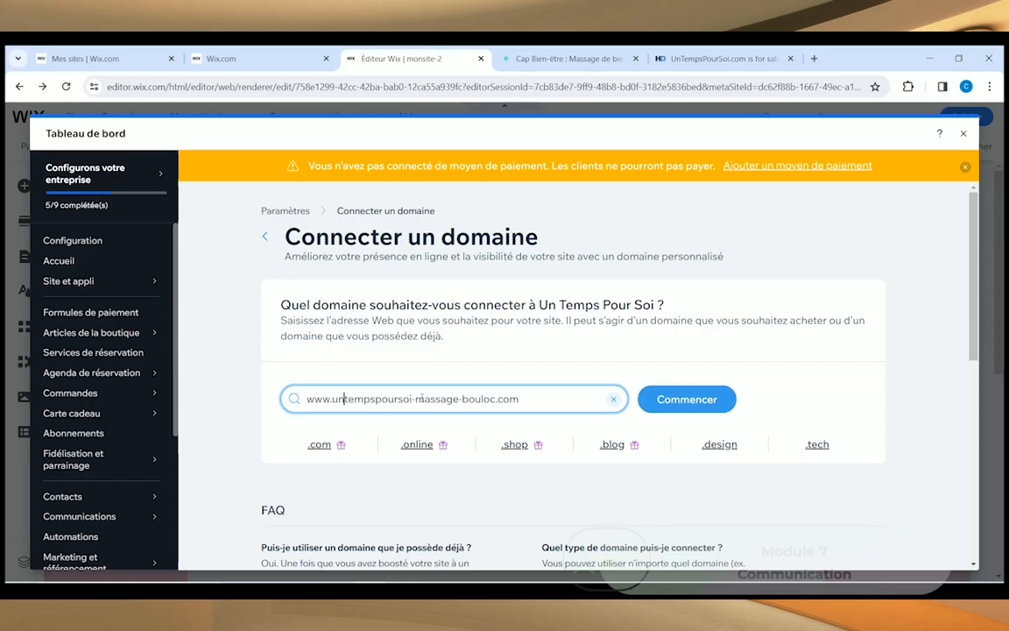
pyautogui.click(676, 403)
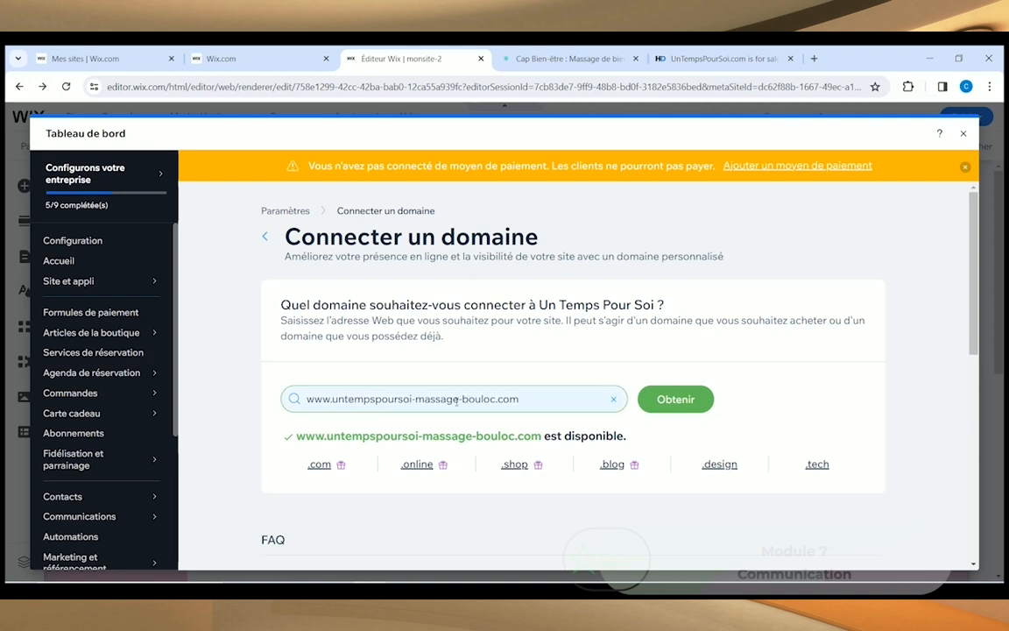
pyautogui.scroll(-2, 490, 385)
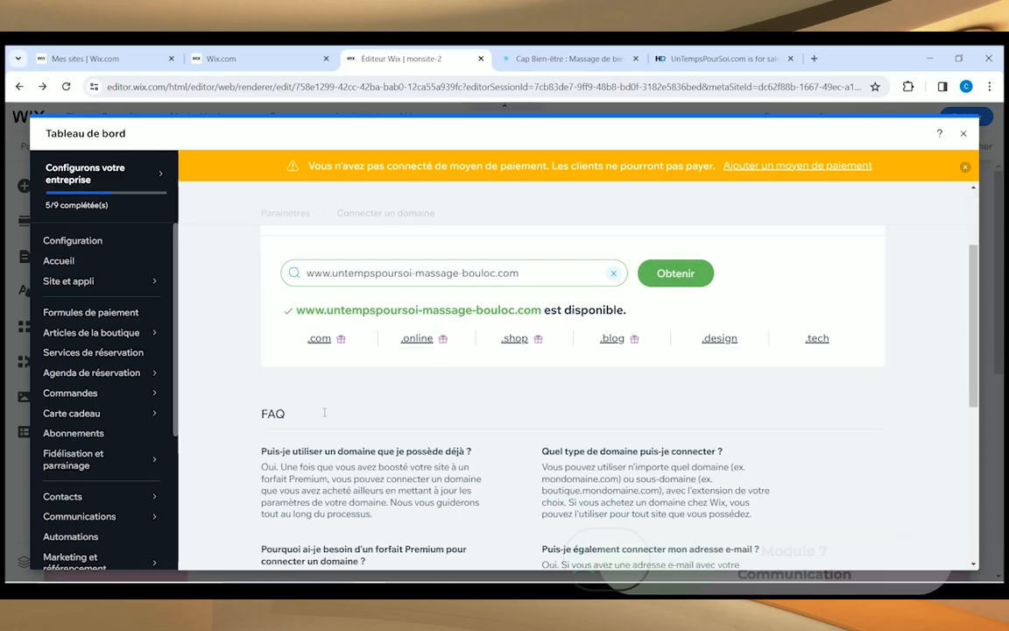
pyautogui.scroll(2, 413, 405)
# Step: Get untempspoursoi-massage-bouloc.com and choose to claim it free via a Premium plan
pyautogui.click(669, 401)
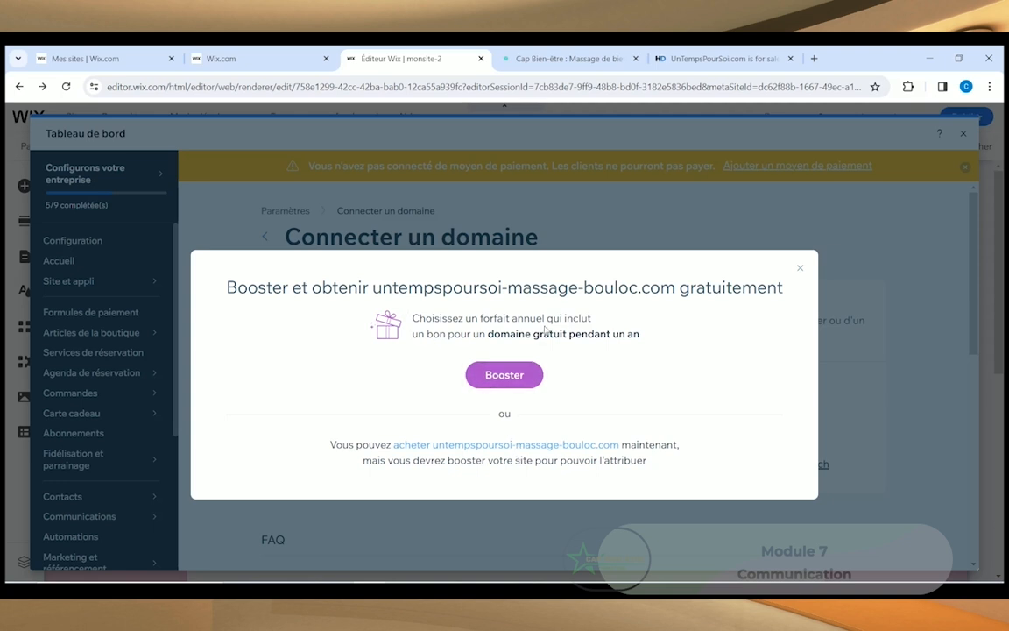
pyautogui.click(496, 382)
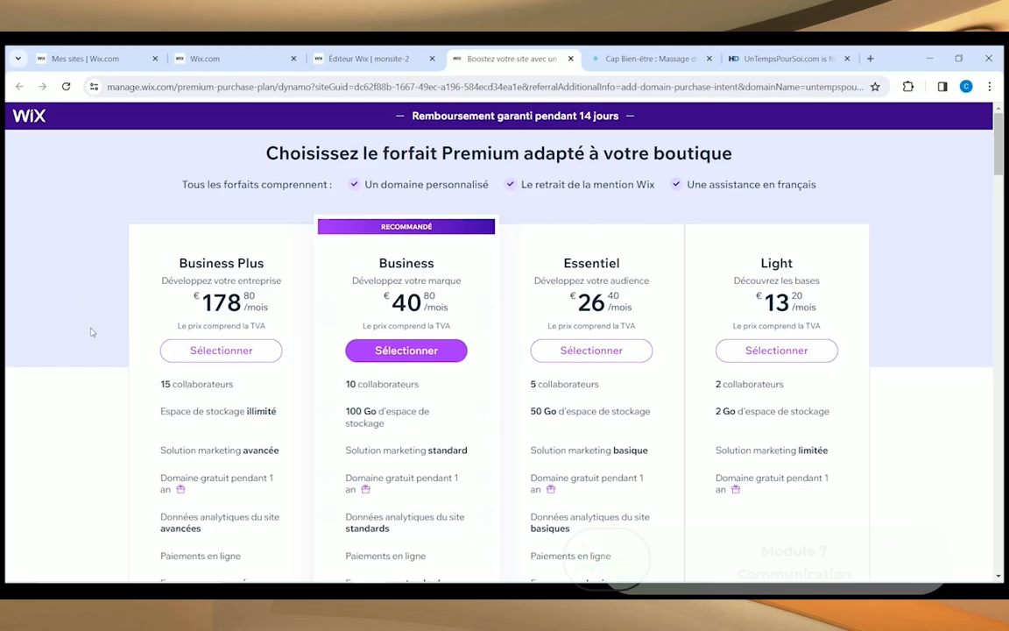
# Step: Scroll through the Business Plus, Business, Essentiel and Light plan prices
pyautogui.scroll(-5, 77, 342)
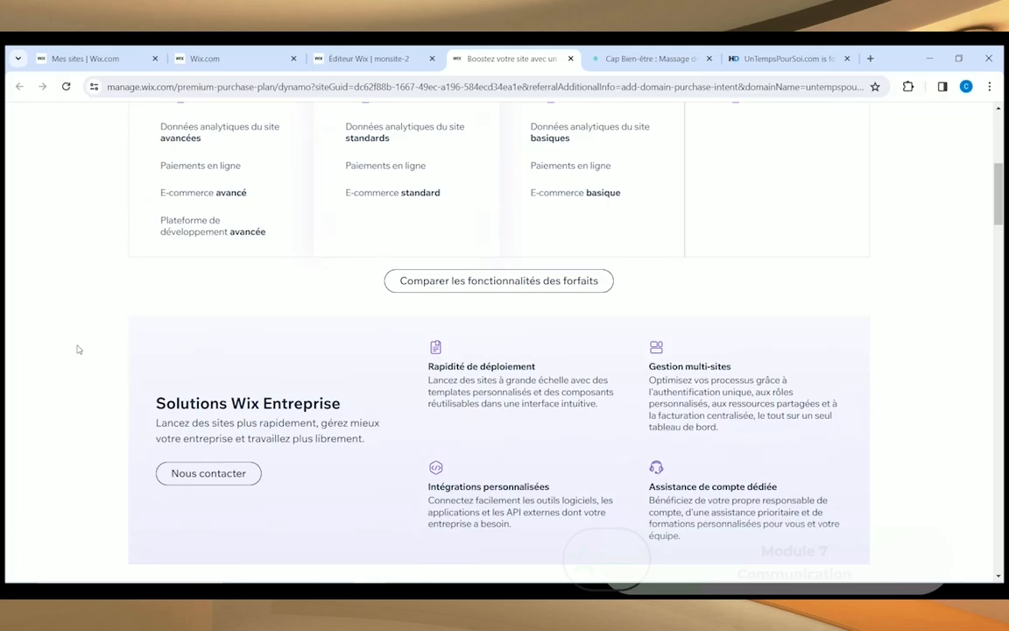
pyautogui.scroll(5, 341, 307)
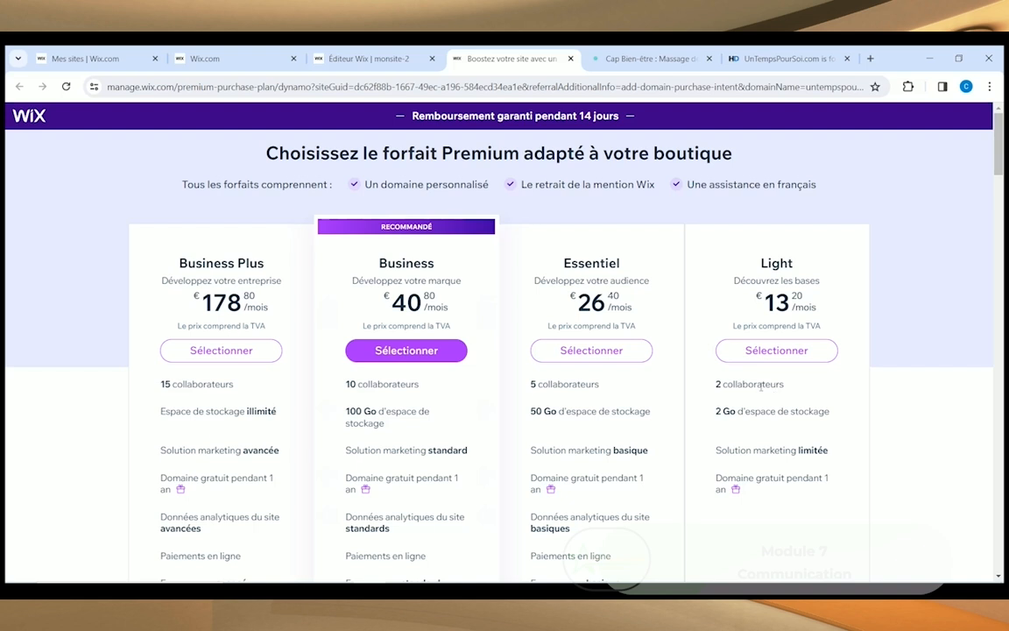
pyautogui.scroll(-1, 644, 369)
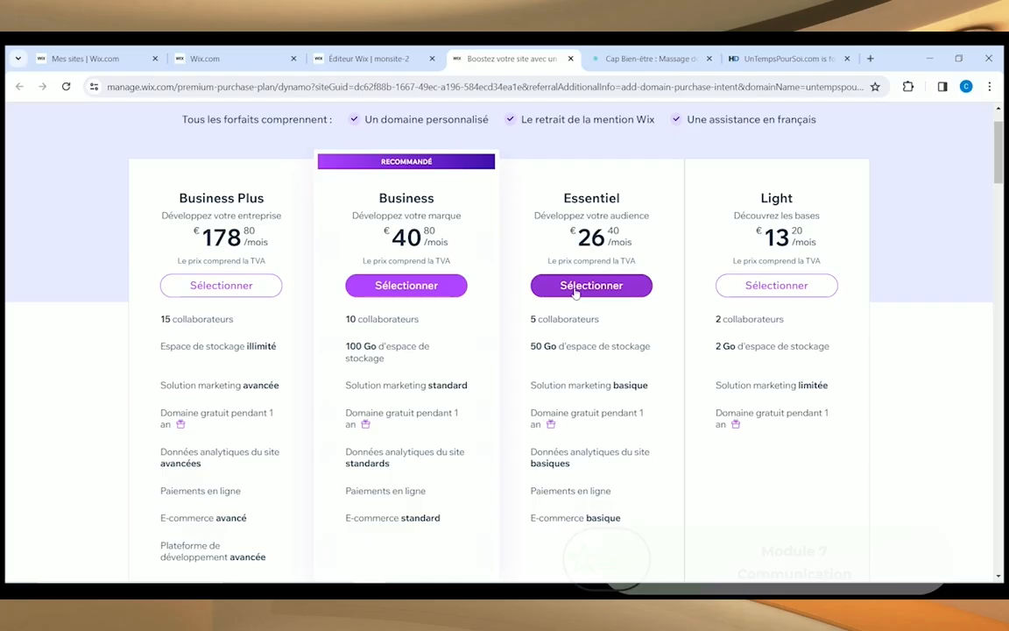
pyautogui.scroll(-5, 517, 281)
pyautogui.scroll(2, 466, 316)
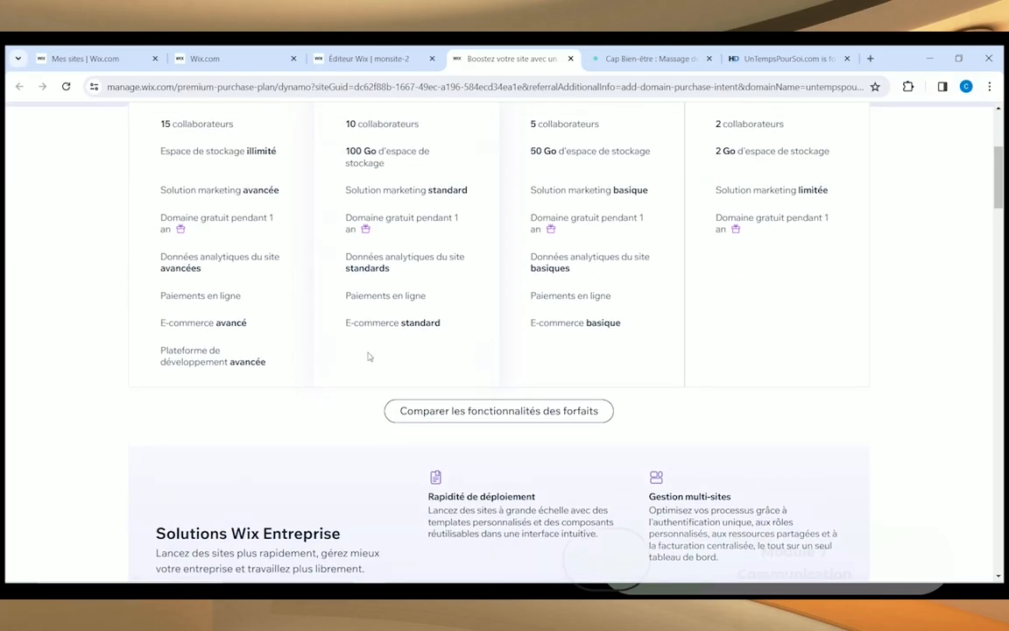
# Step: Expand the full plan feature comparison table and scroll through it
pyautogui.click(488, 411)
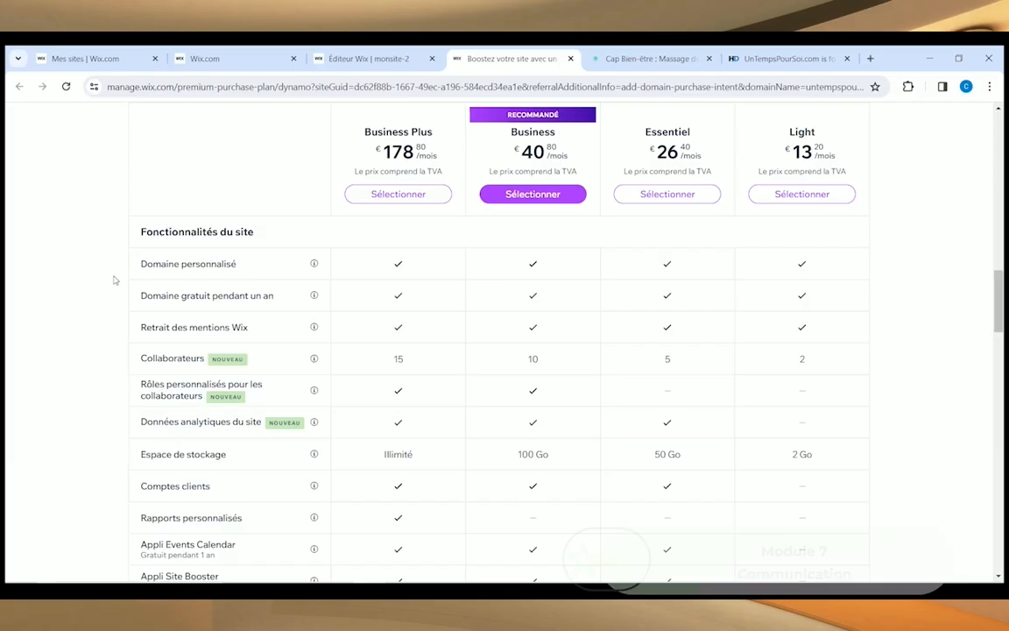
pyautogui.scroll(-3, 92, 438)
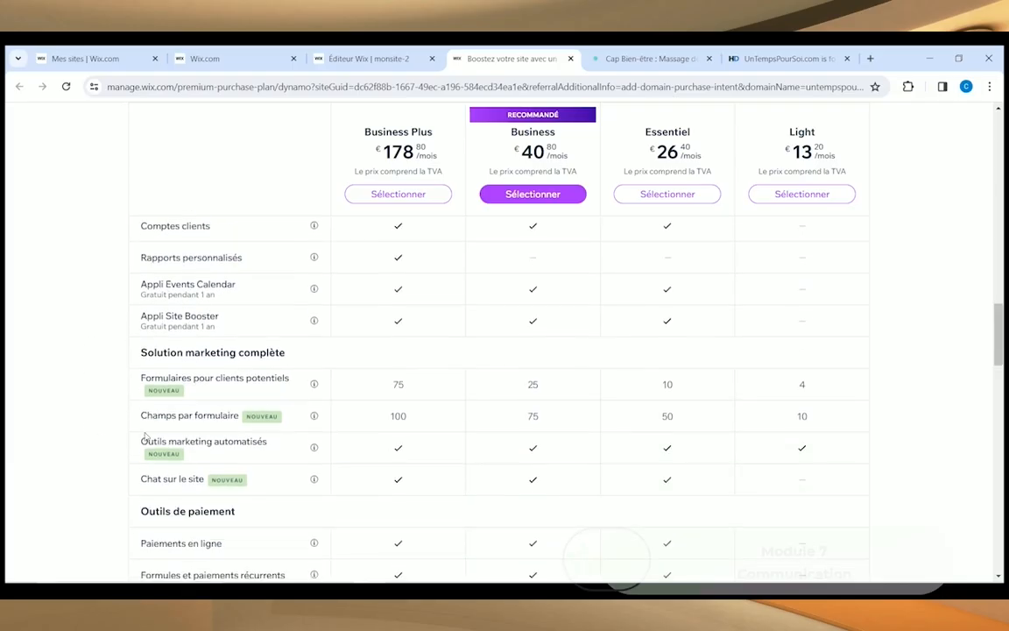
pyautogui.scroll(-2, 103, 462)
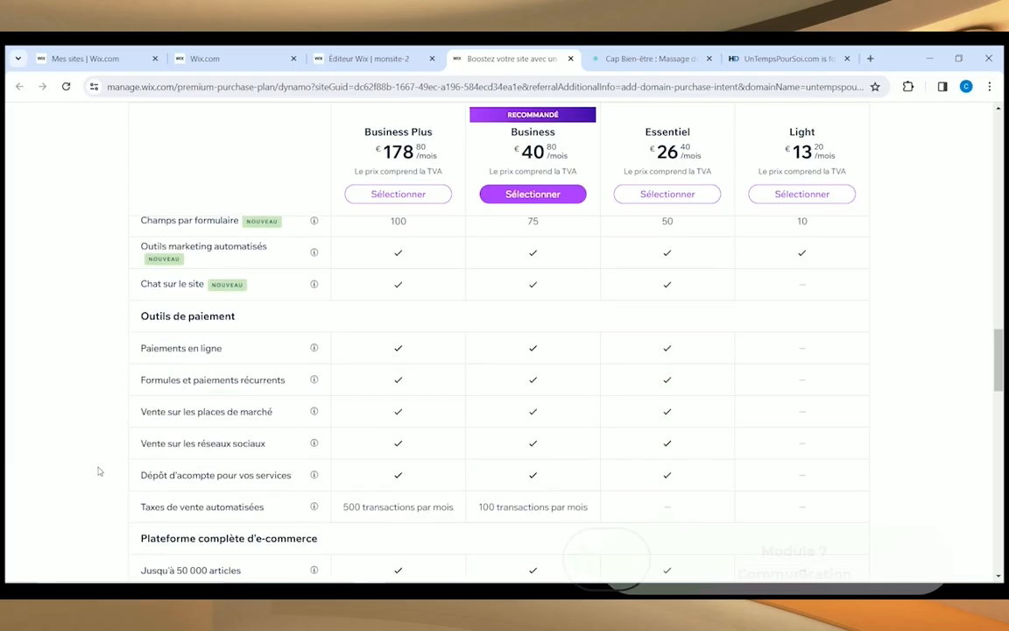
pyautogui.scroll(-4, 99, 435)
pyautogui.scroll(1, 99, 435)
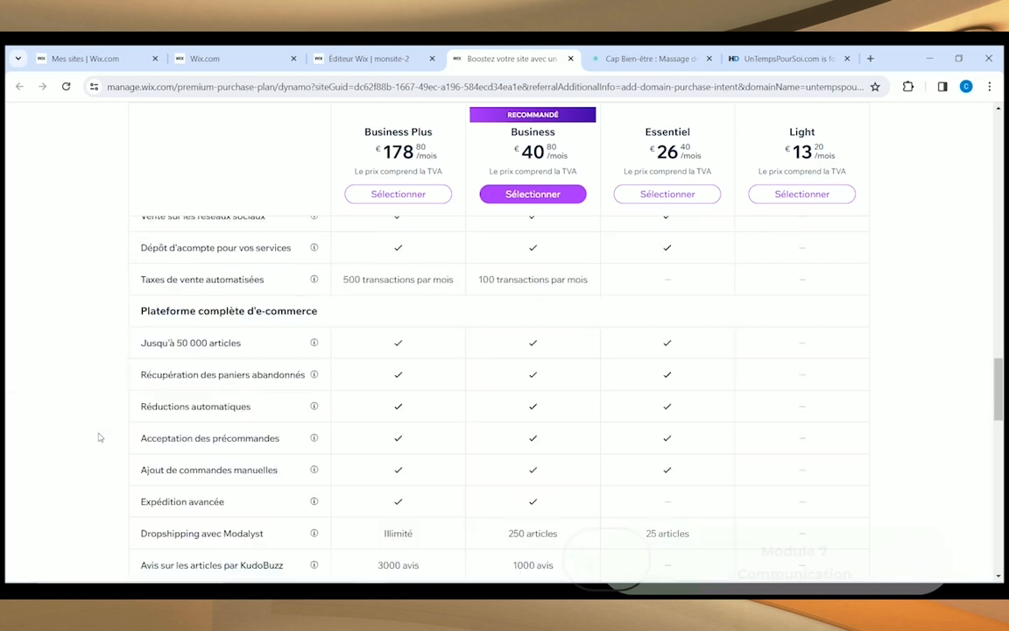
pyautogui.scroll(4, 98, 435)
pyautogui.scroll(2, 88, 408)
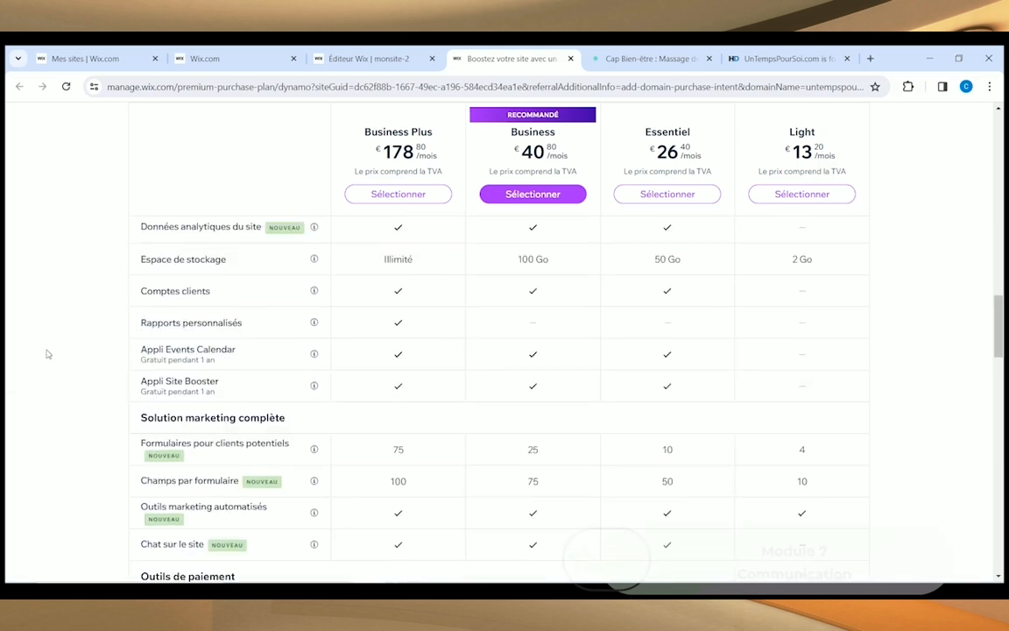
pyautogui.scroll(3, 44, 361)
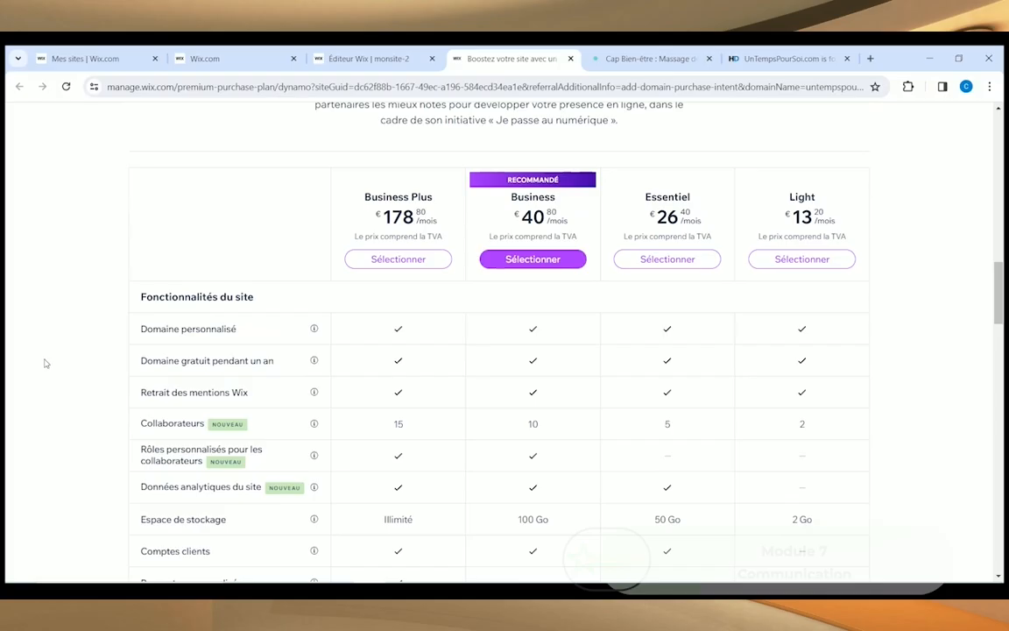
pyautogui.scroll(3, 45, 363)
pyautogui.scroll(7, 237, 328)
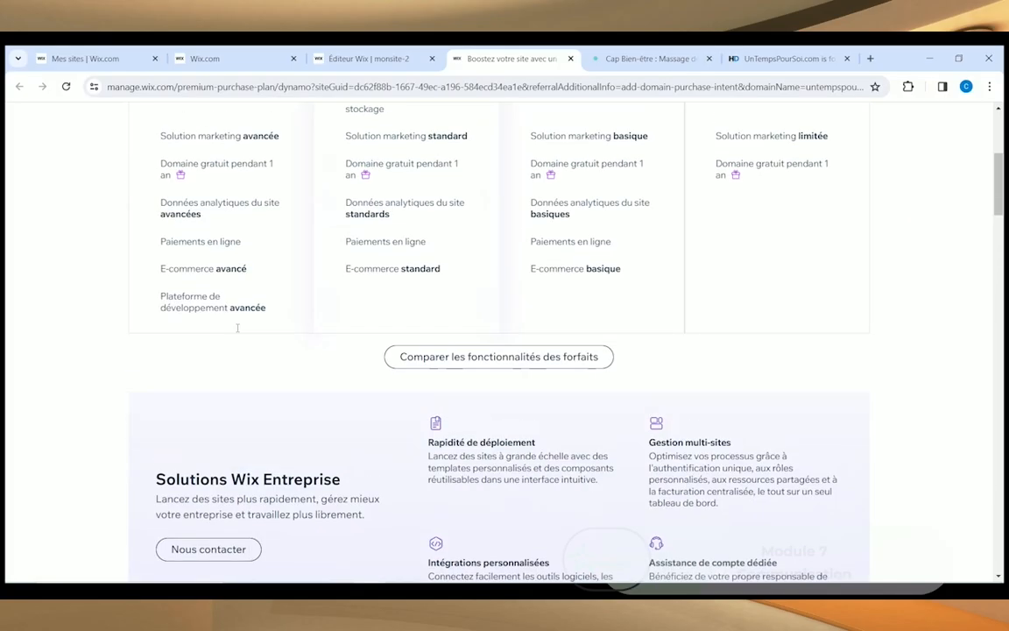
pyautogui.scroll(3, 228, 316)
pyautogui.scroll(-7, 522, 304)
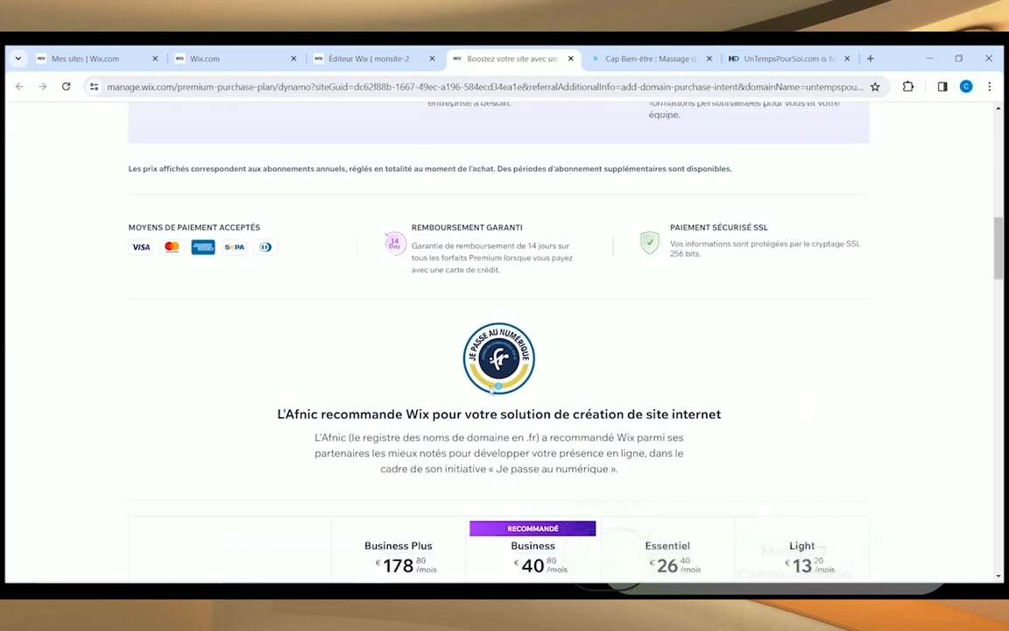
pyautogui.scroll(-4, 492, 391)
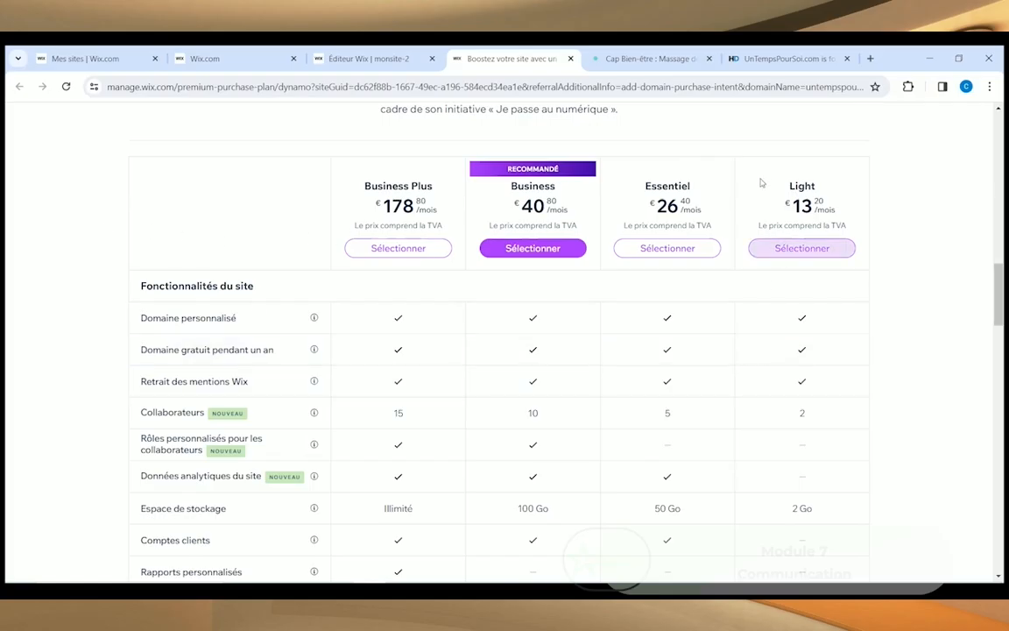
pyautogui.click(666, 248)
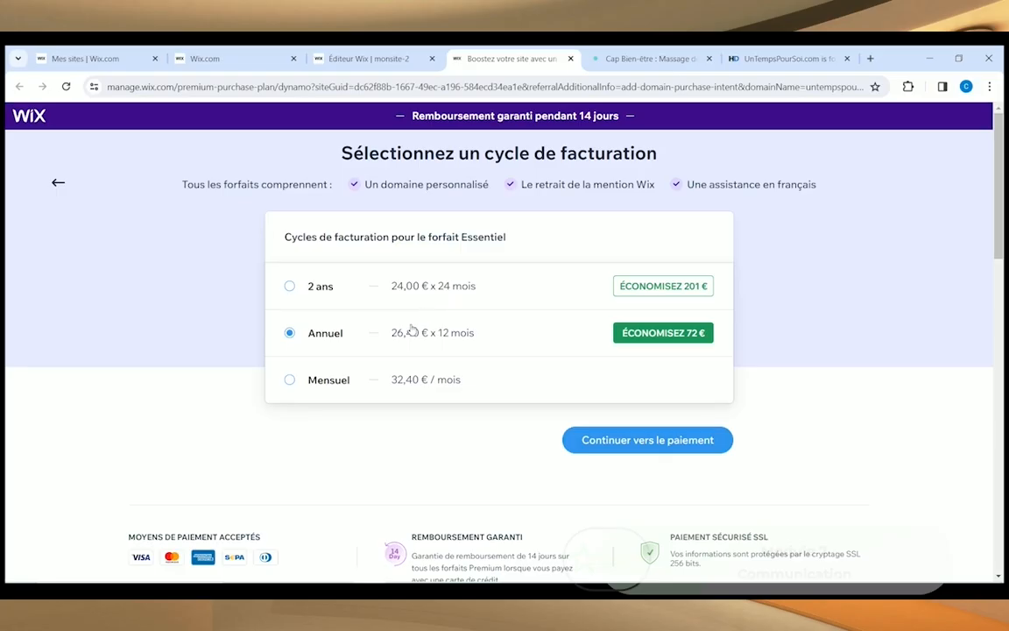
pyautogui.scroll(-1, 174, 403)
pyautogui.scroll(1, 317, 492)
pyautogui.click(51, 185)
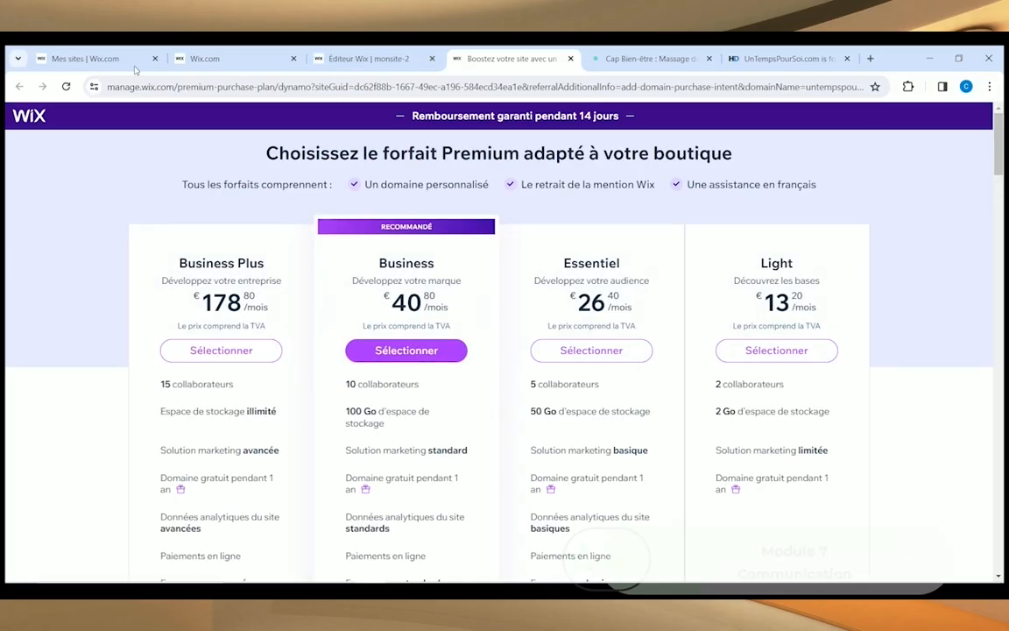
# Step: Return to the editor, close the boost popup and dashboard, and save the site with Ctrl+S
pyautogui.click(376, 66)
pyautogui.click(801, 266)
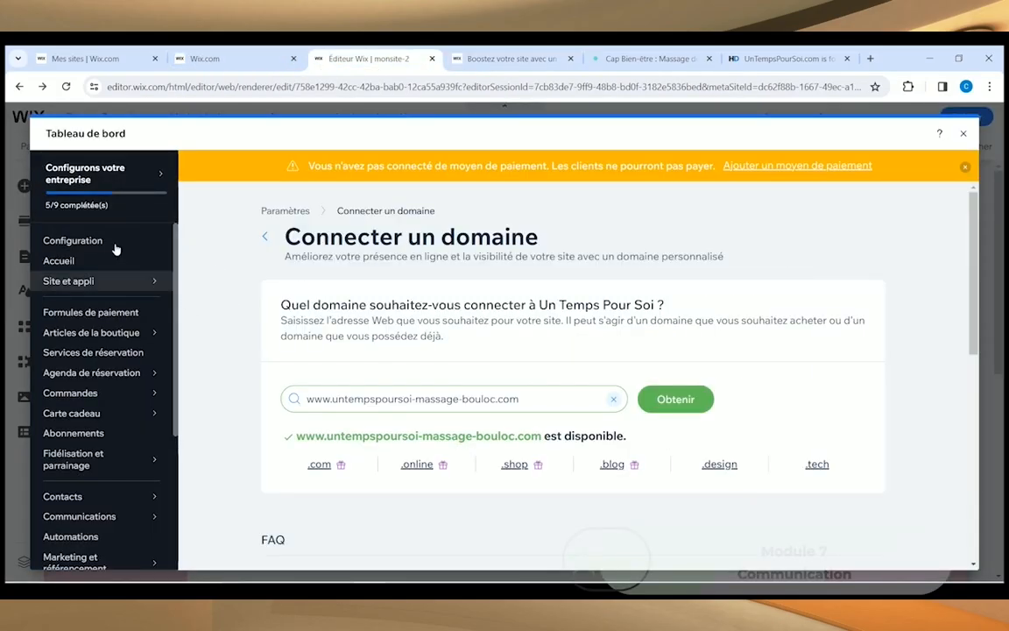
pyautogui.click(963, 133)
pyautogui.hotkey('ctrl', 's')
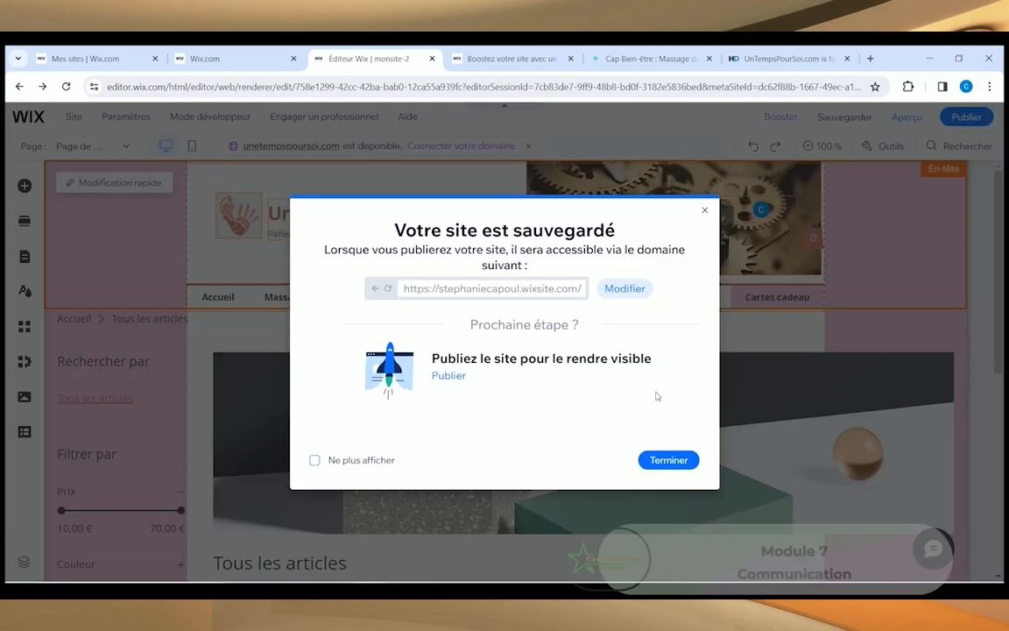
pyautogui.click(666, 459)
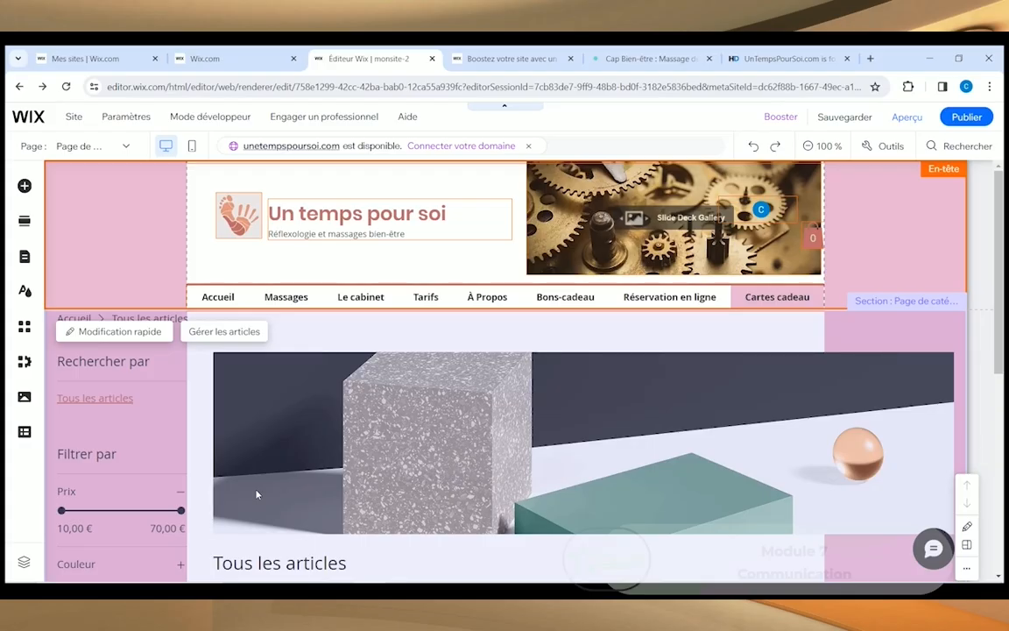
# Step: In the last browser tab, search Google for 'wix déplacer une image'
pyautogui.click(788, 61)
pyautogui.hotkey('ctrl', 'l')
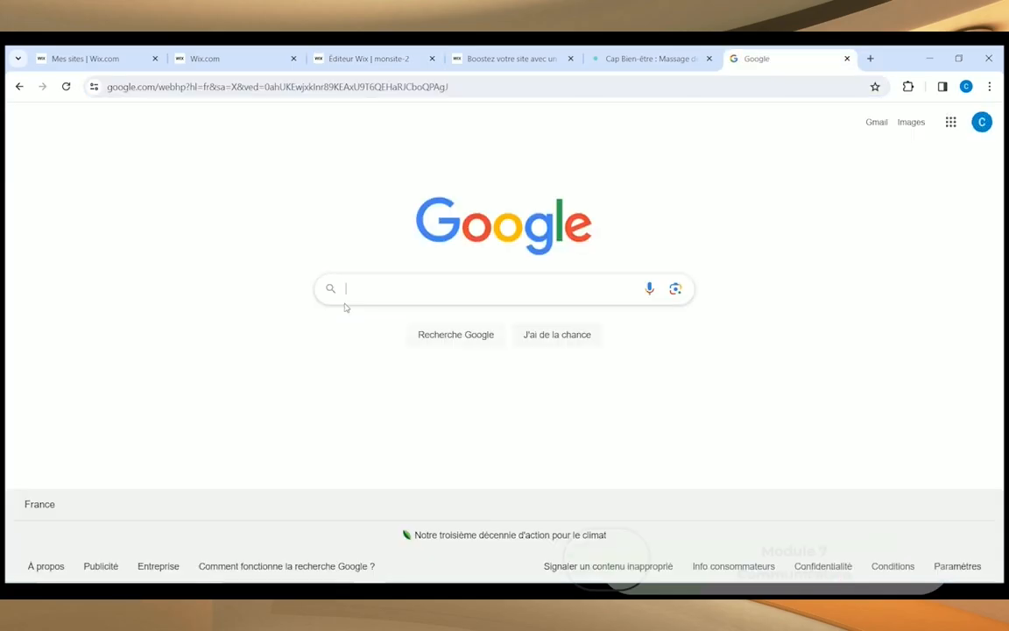
pyautogui.write('wix ')
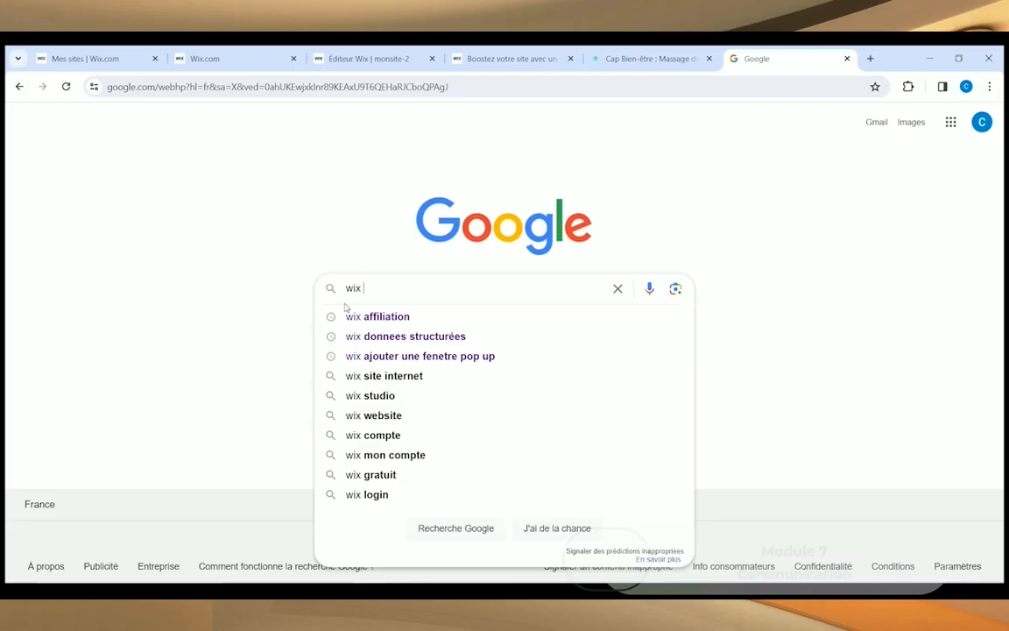
pyautogui.write('d')
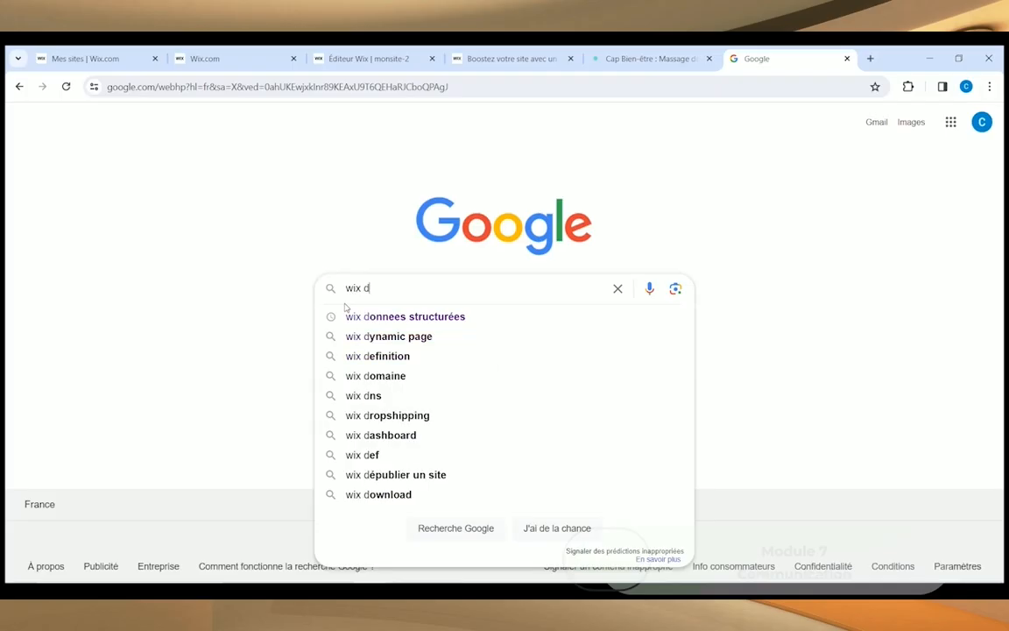
pyautogui.write('éplacer une image')
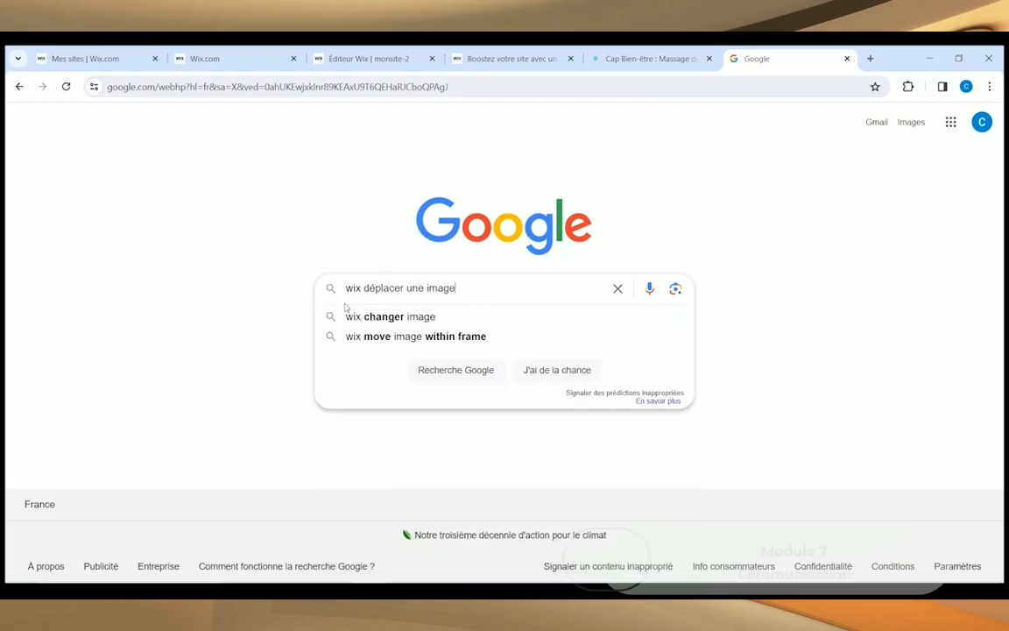
pyautogui.press('Return')
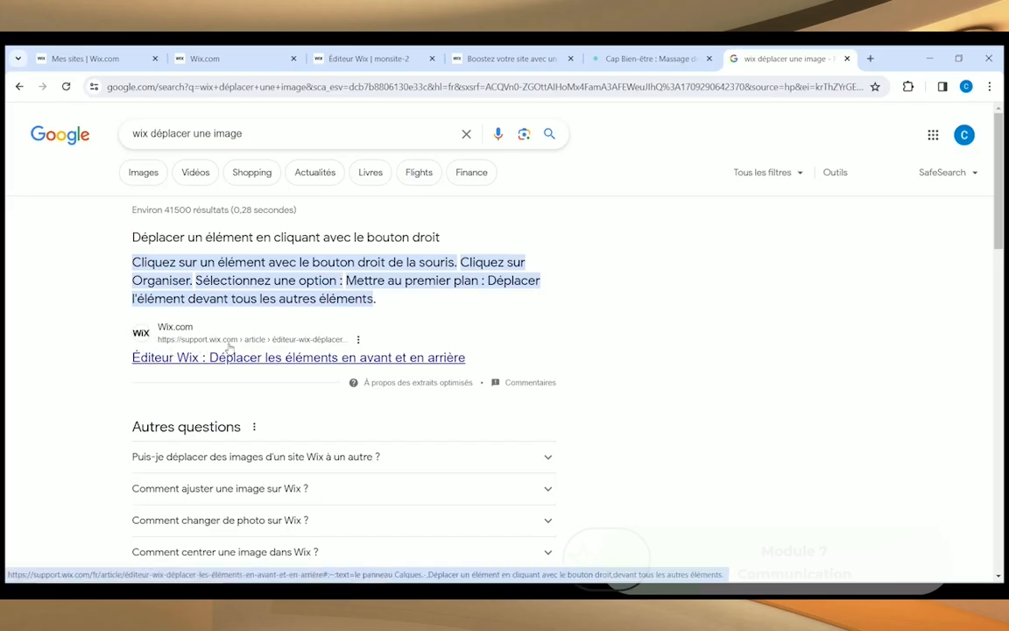
# Step: Open the support.wix.com article on moving elements and scroll to the right-click method
pyautogui.click(230, 349)
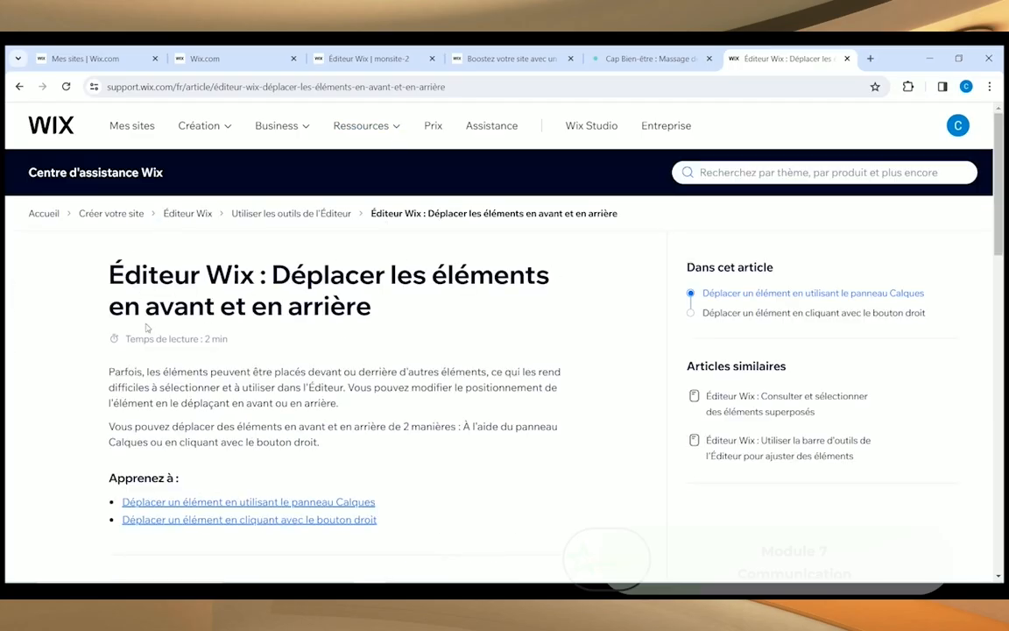
pyautogui.scroll(-3, 212, 356)
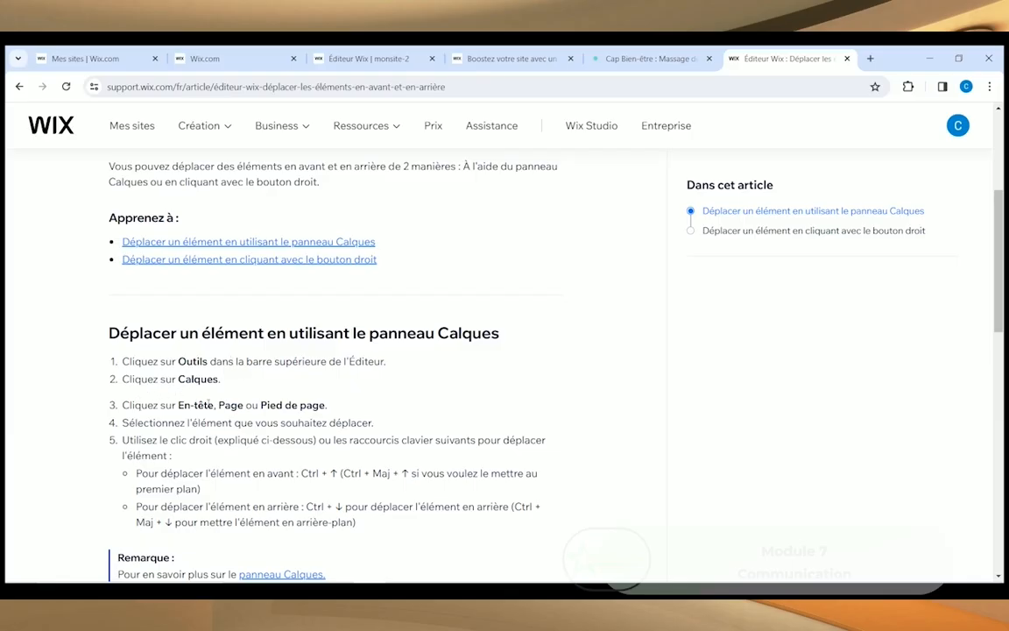
pyautogui.scroll(-2, 271, 419)
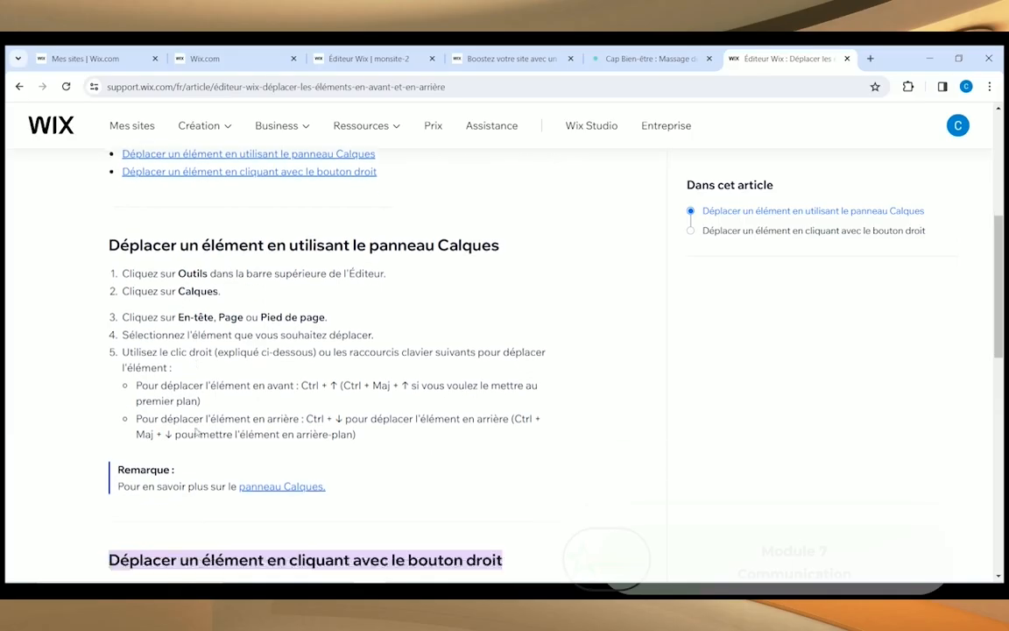
pyautogui.scroll(-3, 237, 304)
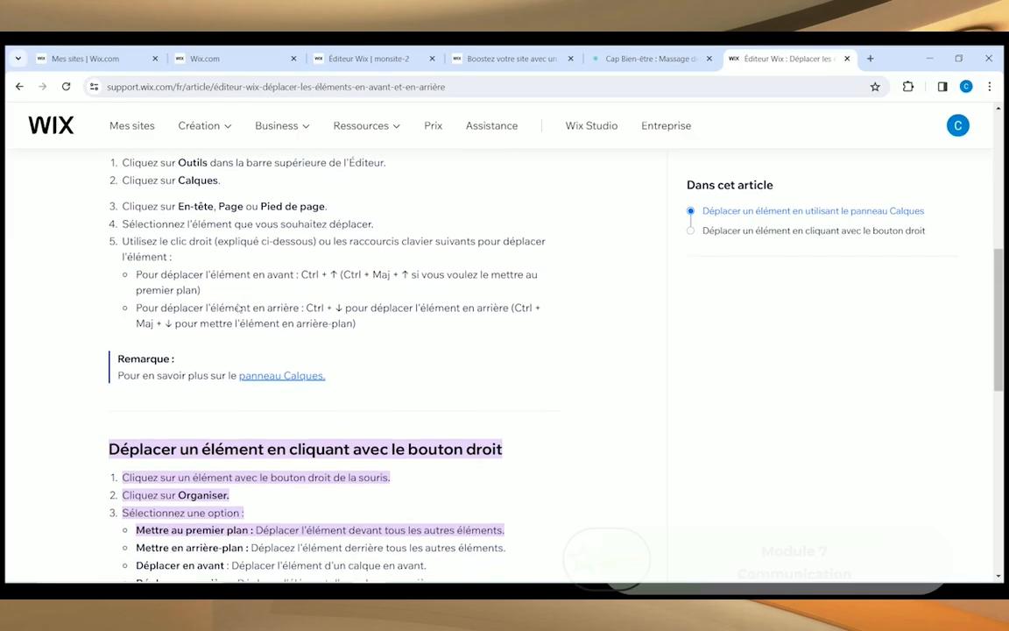